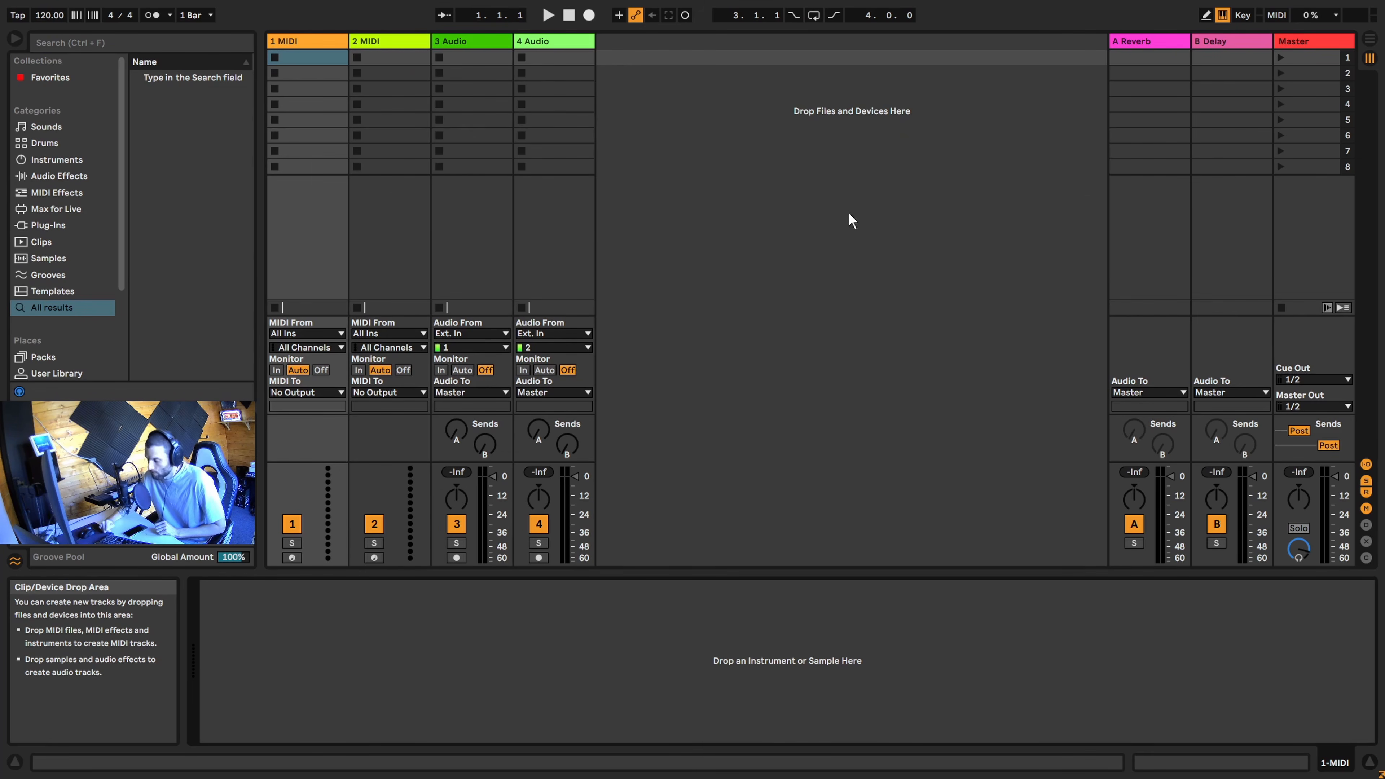
Switch to the Arrangement view and select the first MIDI track
{"action": "key", "text": "Tab"}
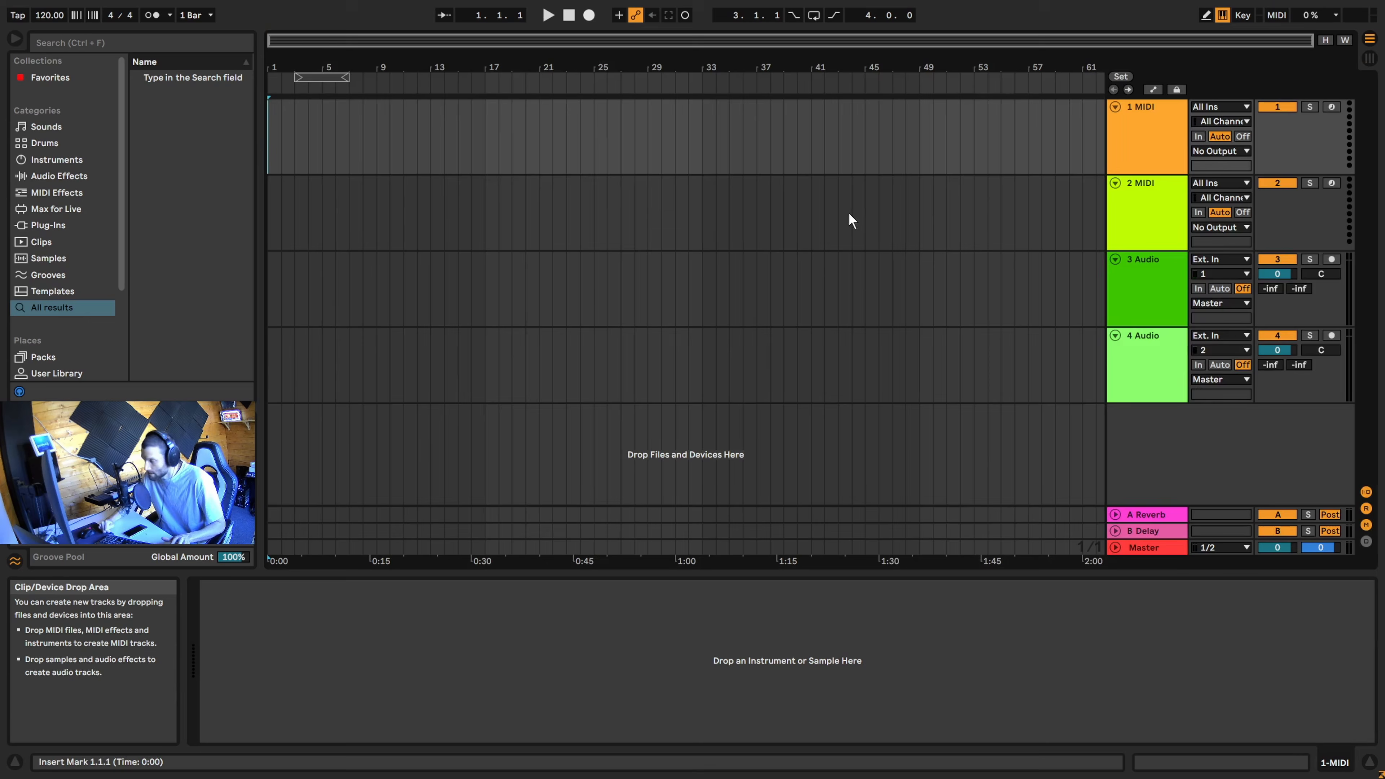
{"action": "key", "text": "Tab"}
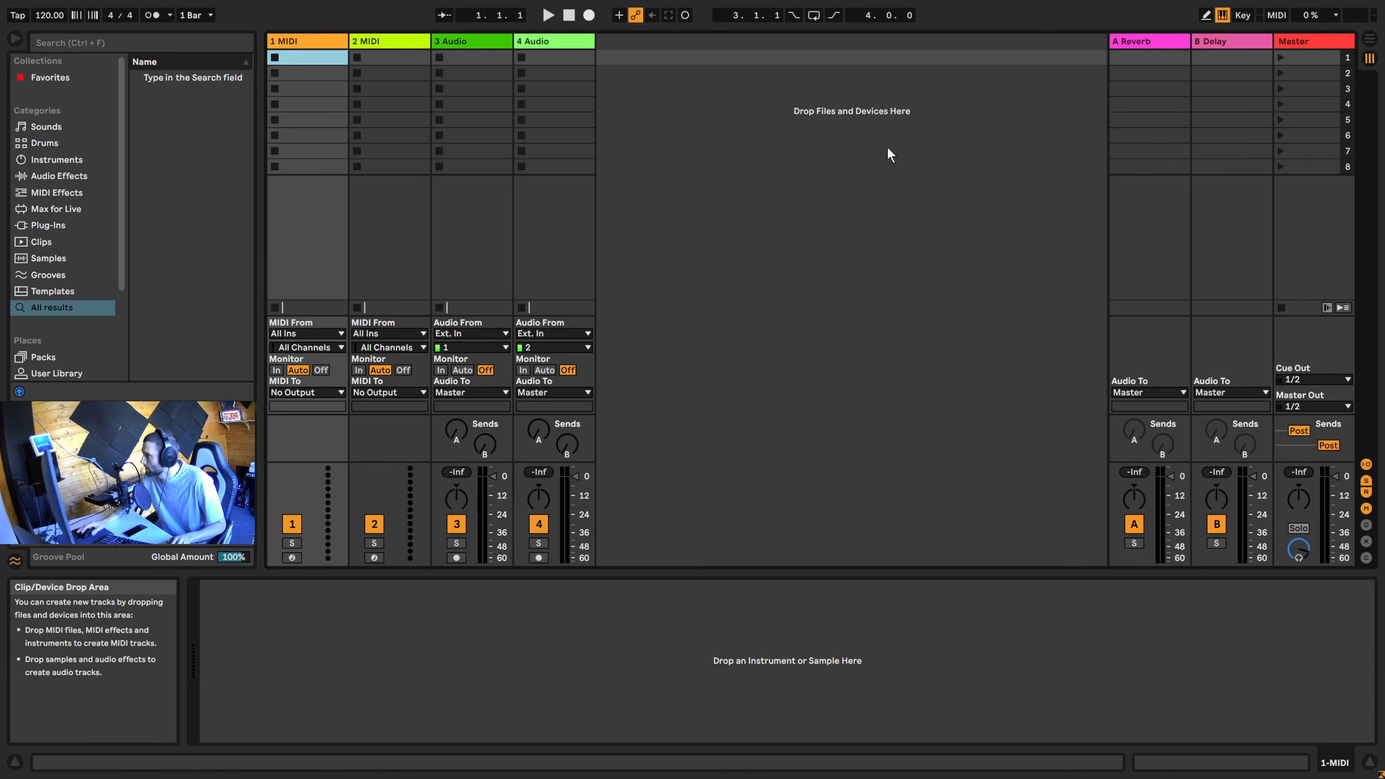
{"action": "left_click", "coordinate": [1369, 40]}
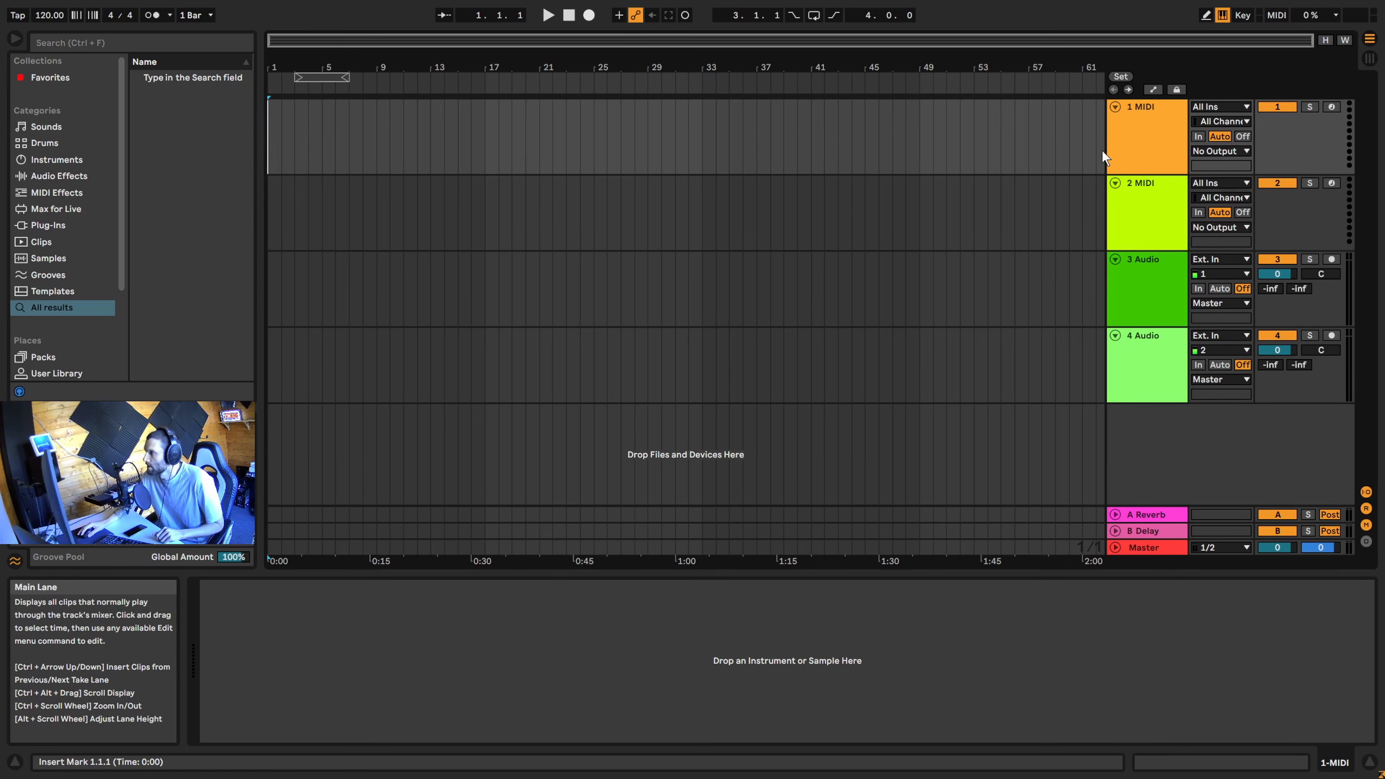
{"action": "left_click", "coordinate": [1126, 145]}
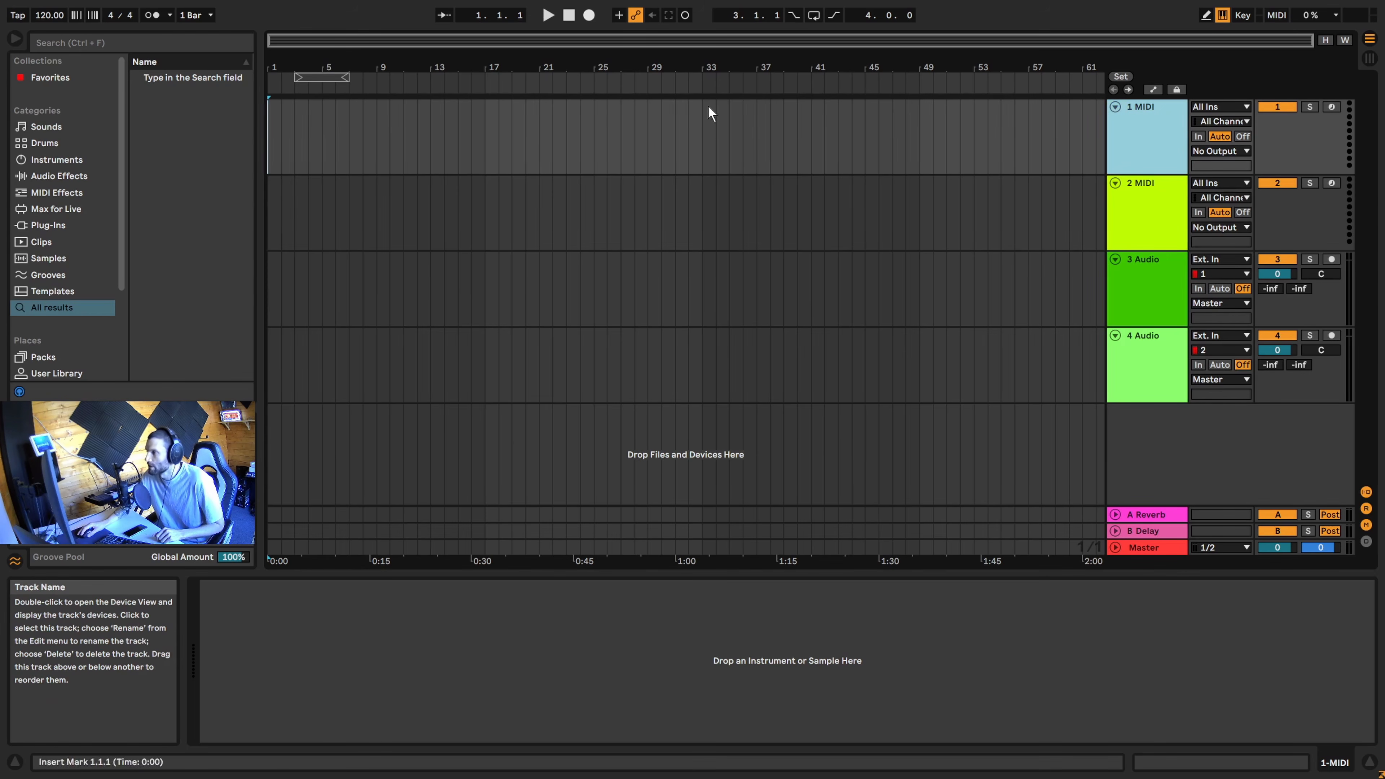
Search the instruments in the browser for "grand pian"
{"action": "left_click", "coordinate": [86, 44]}
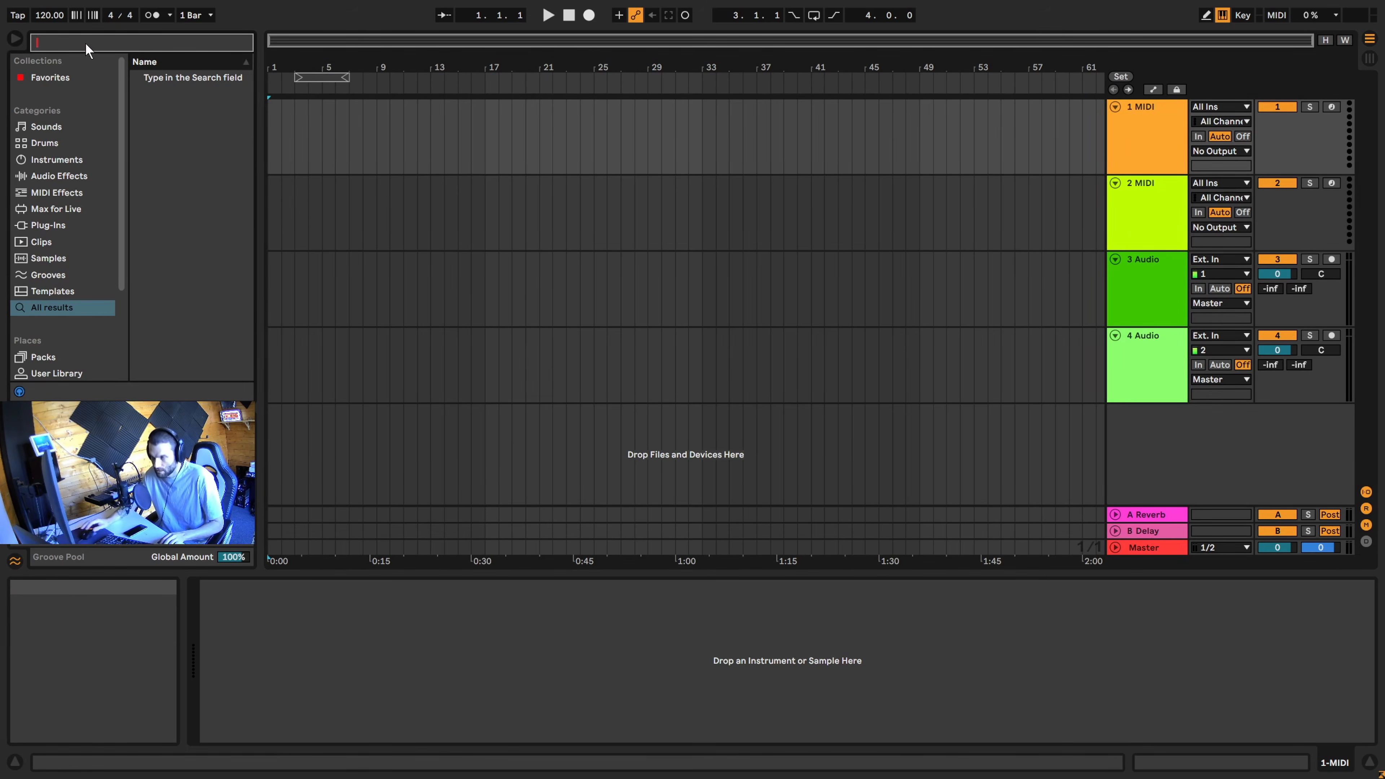
{"action": "left_click", "coordinate": [71, 161]}
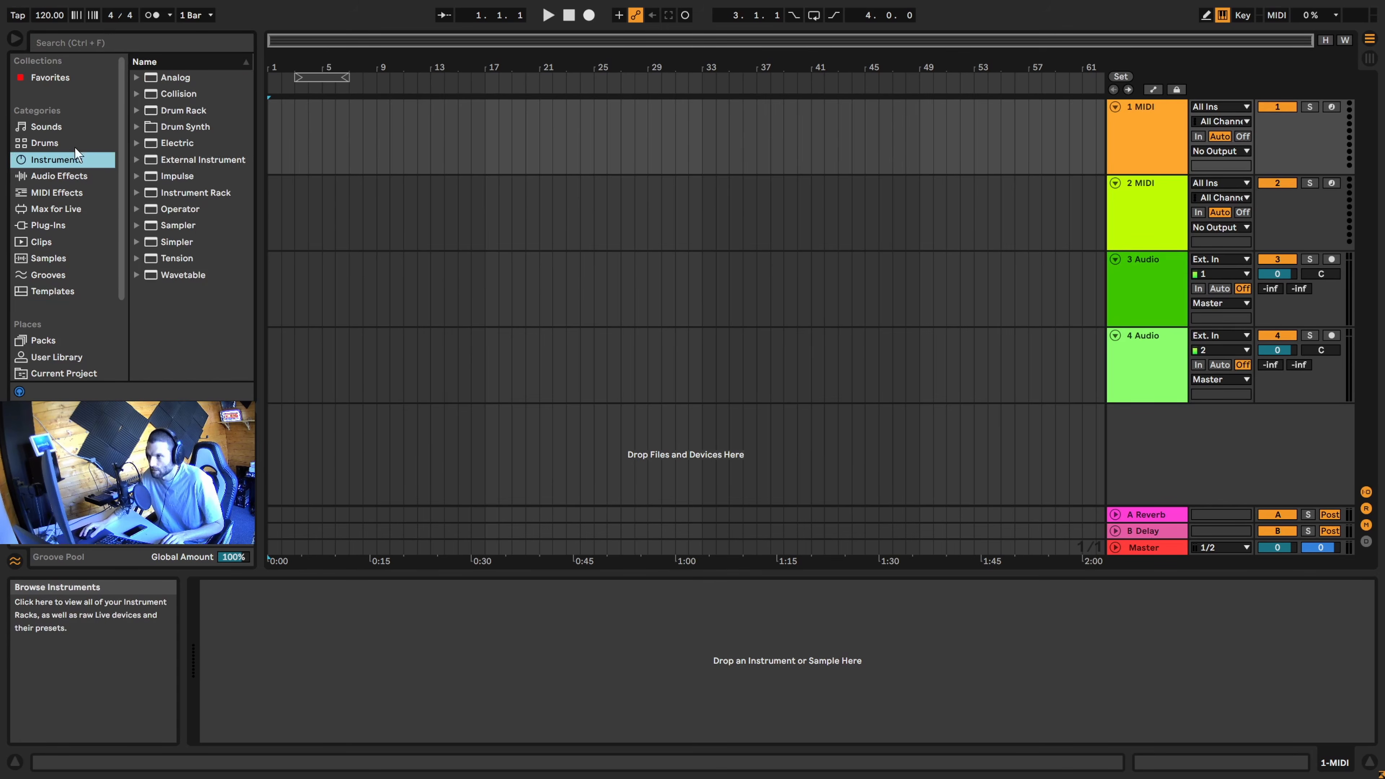
{"action": "left_click", "coordinate": [107, 42]}
{"action": "type", "text": "gran"}
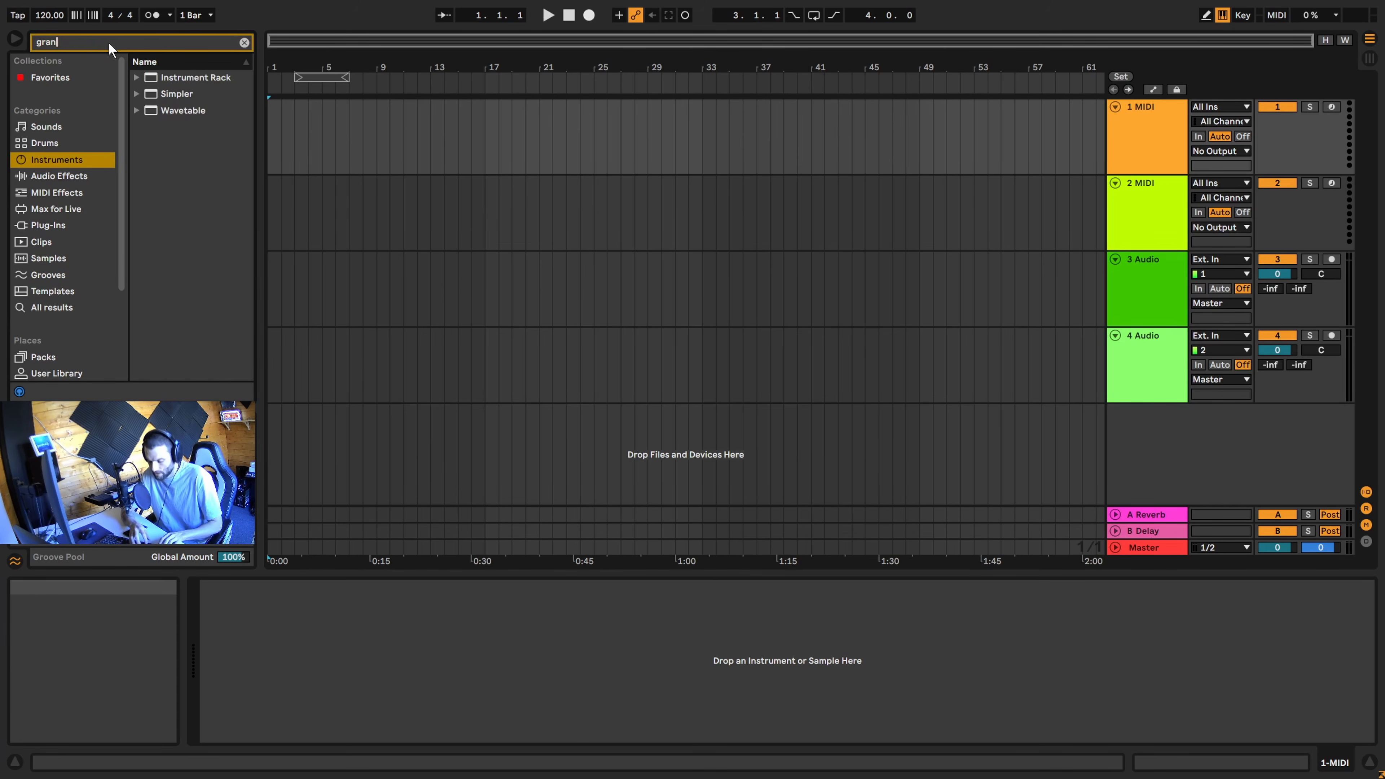
{"action": "type", "text": "d pian"}
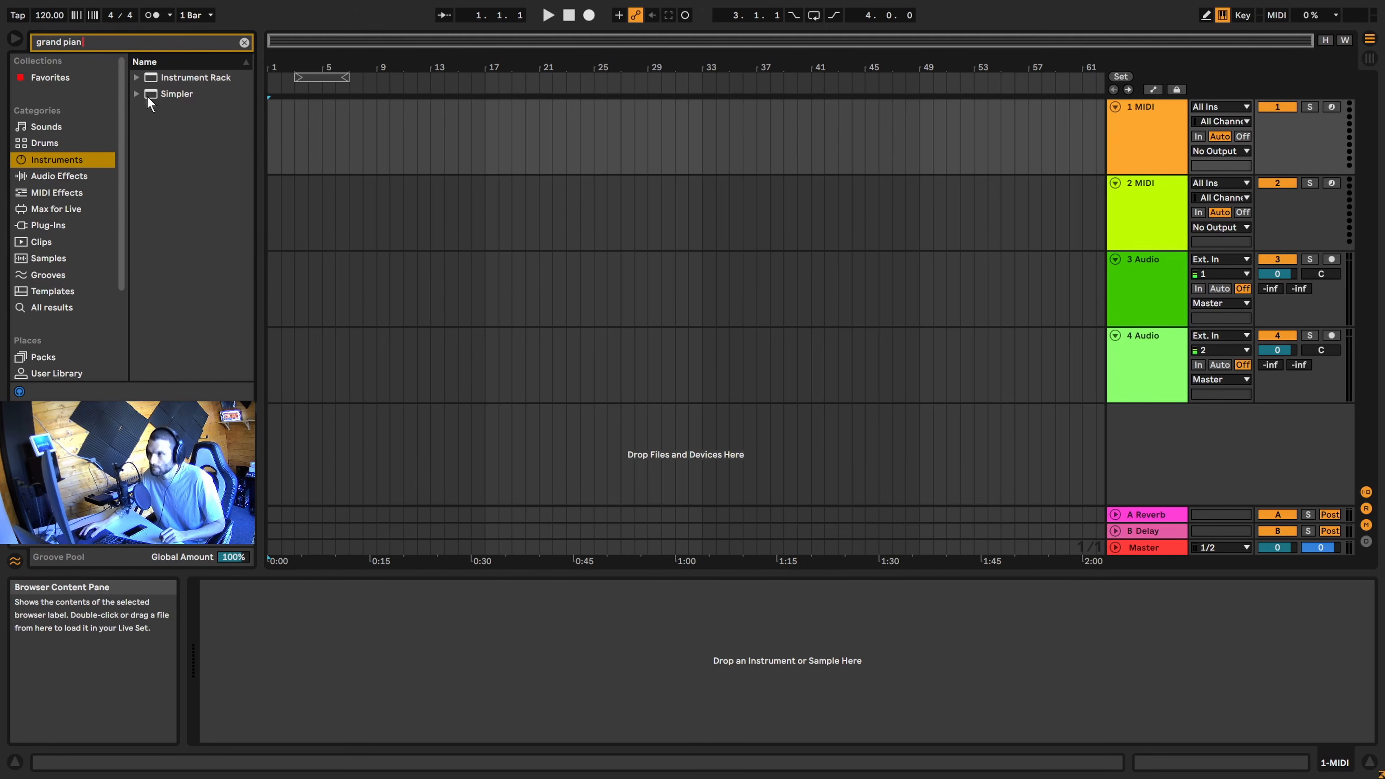
Load the Grand Piano preset from the Instrument Rack's Piano & Keys folder onto the first MIDI track
{"action": "left_click", "coordinate": [136, 77]}
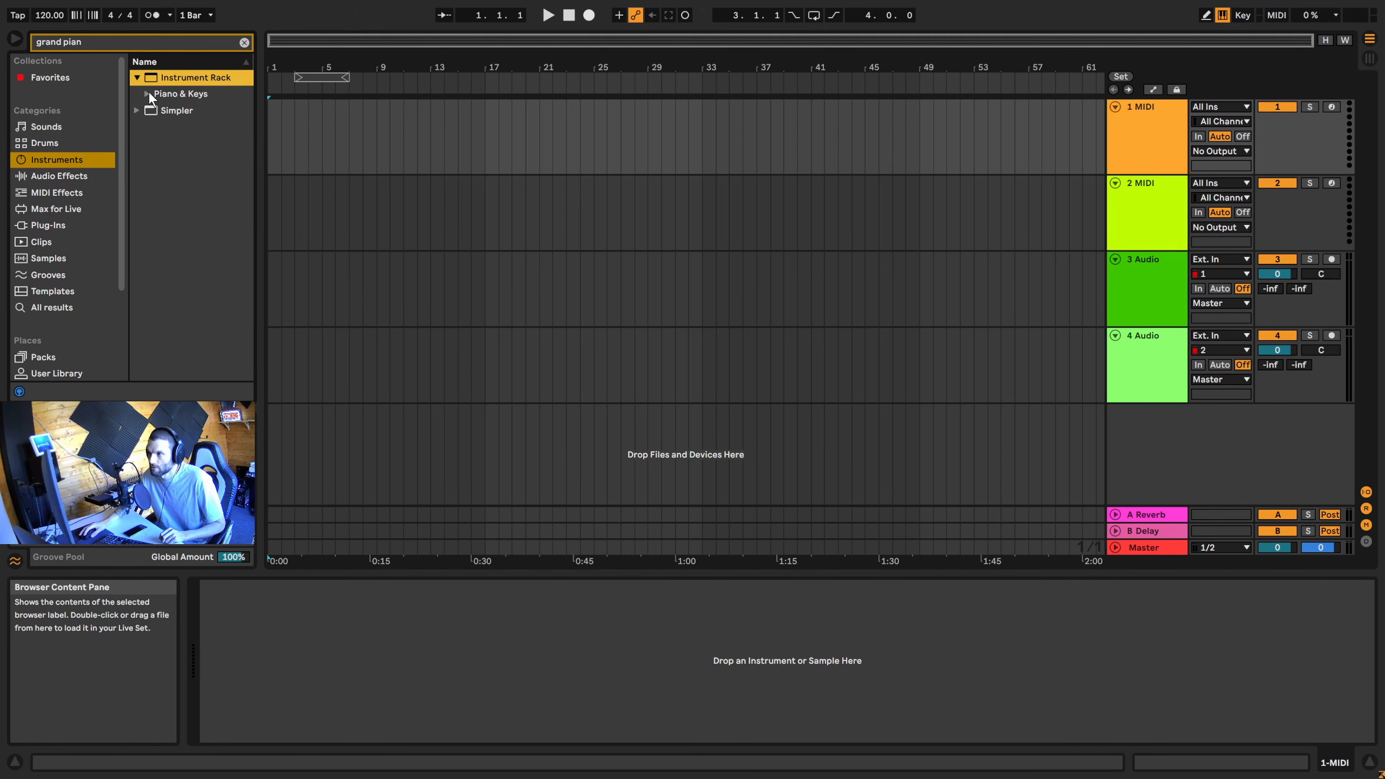
{"action": "left_click", "coordinate": [147, 94]}
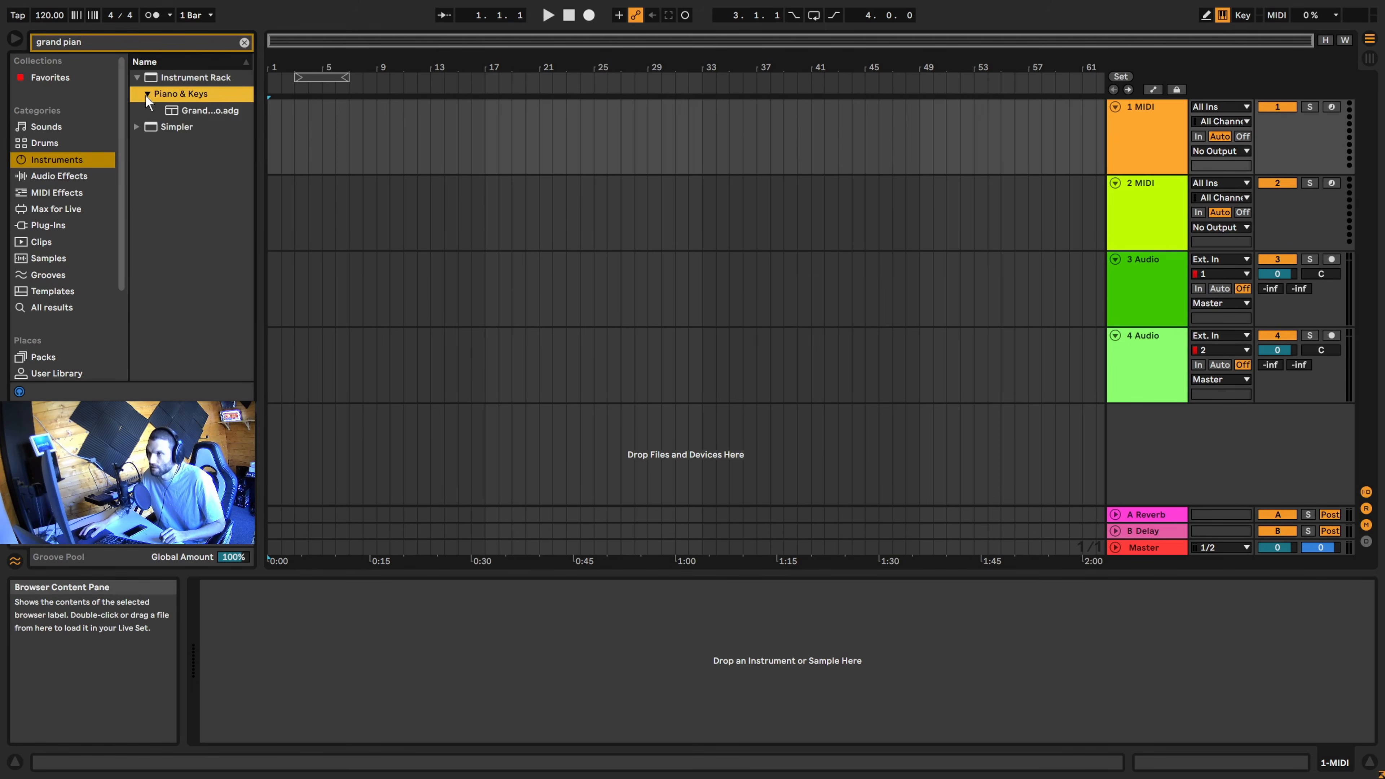
{"action": "left_click", "coordinate": [194, 110]}
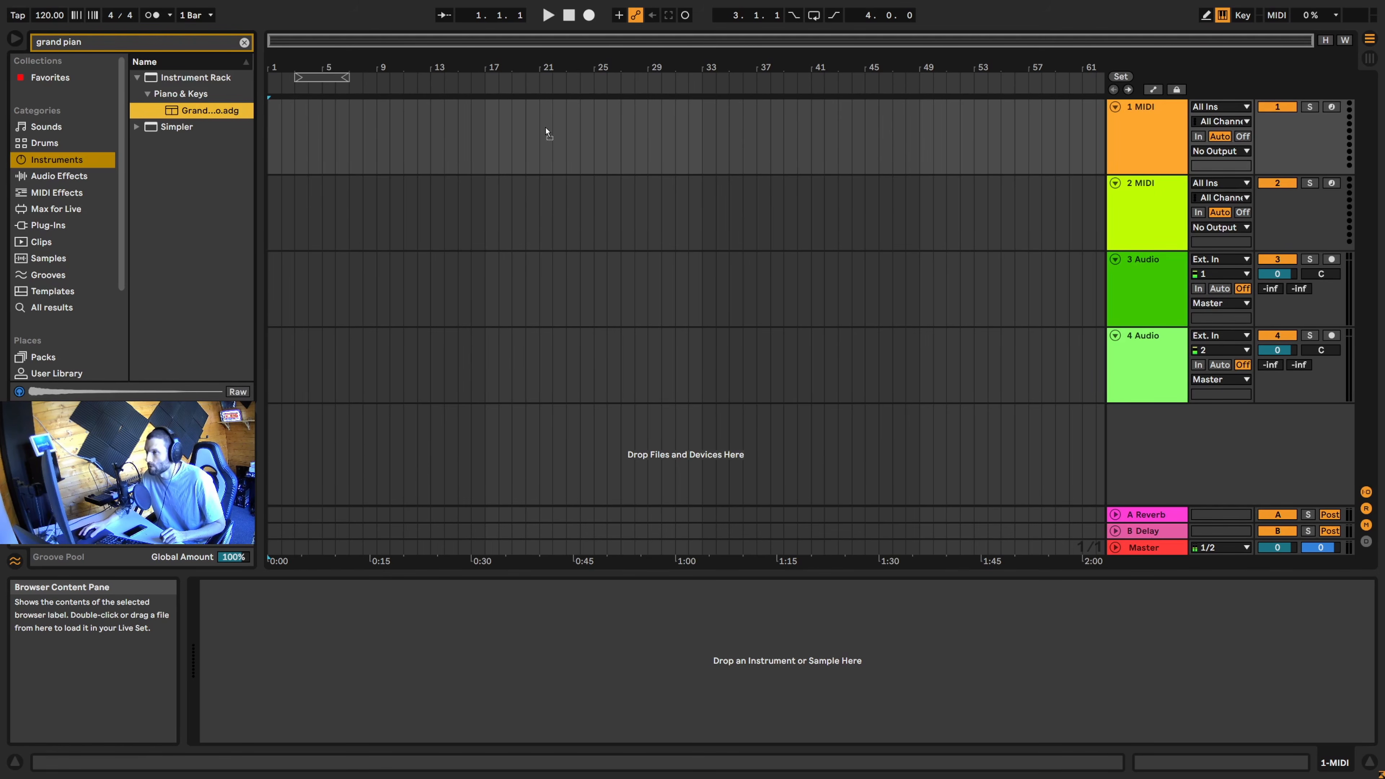
{"action": "left_click_drag", "start_coordinate": [525, 136], "coordinate": [498, 141]}
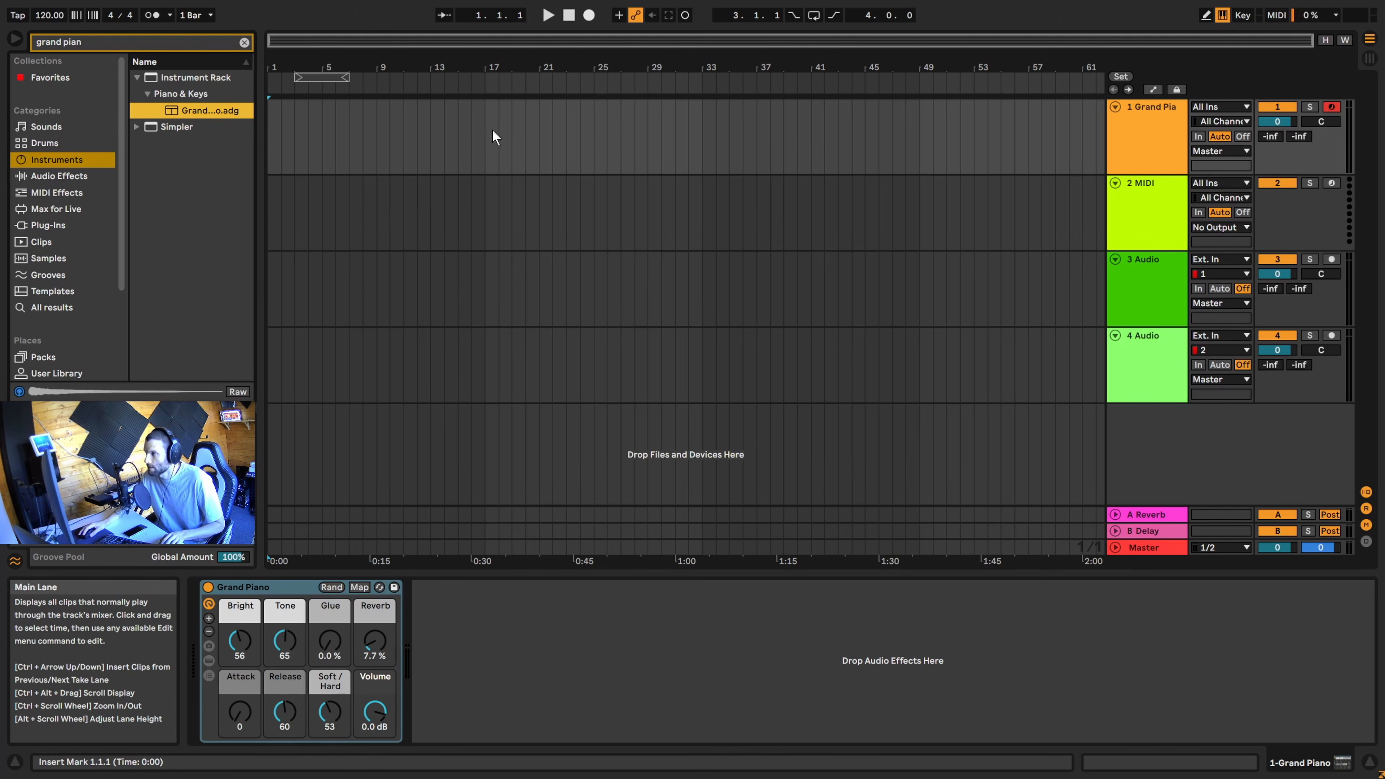
Create an empty four-bar MIDI clip from bar 17 to bar 21 on the Grand Piano track and open it for editing
{"action": "left_click_drag", "start_coordinate": [488, 131], "coordinate": [548, 124]}
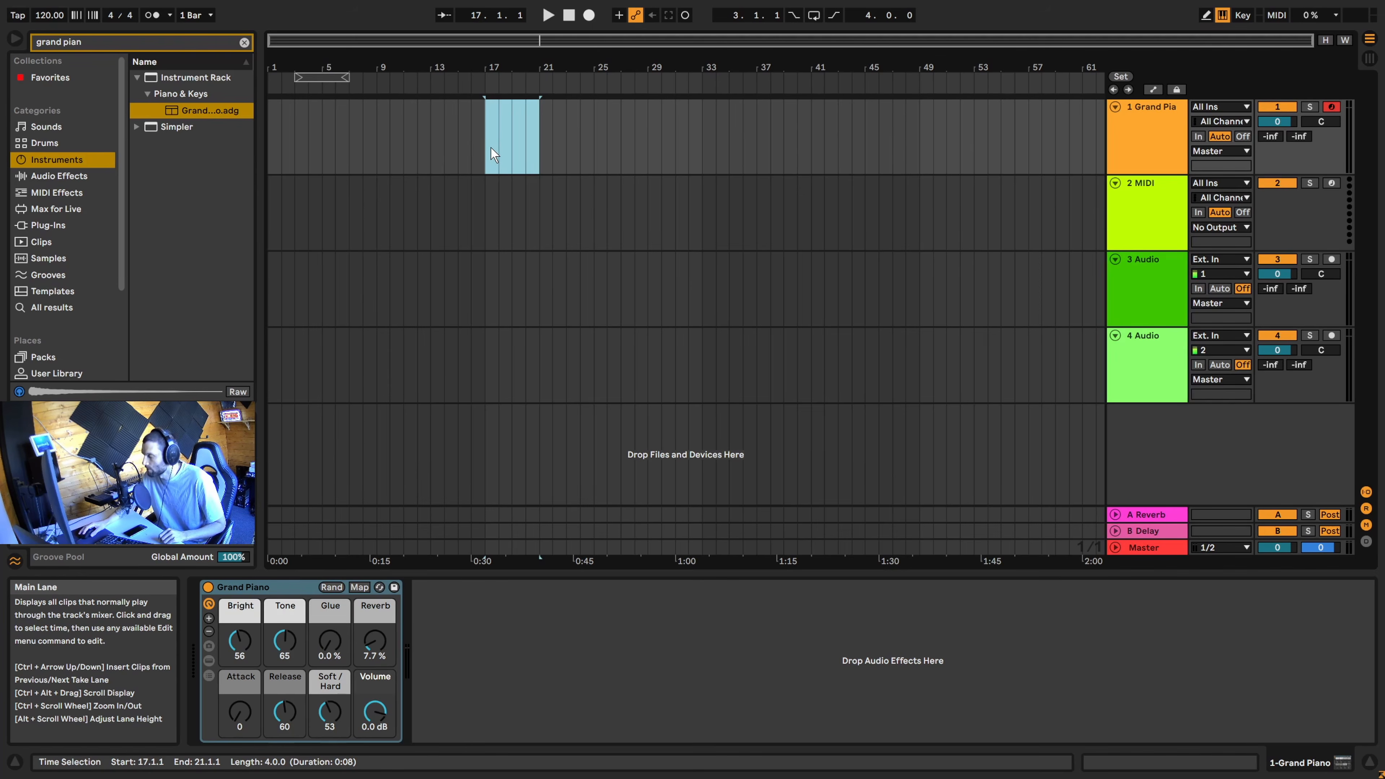
{"action": "left_click", "coordinate": [487, 120]}
{"action": "left_click_drag", "start_coordinate": [487, 126], "coordinate": [540, 125]}
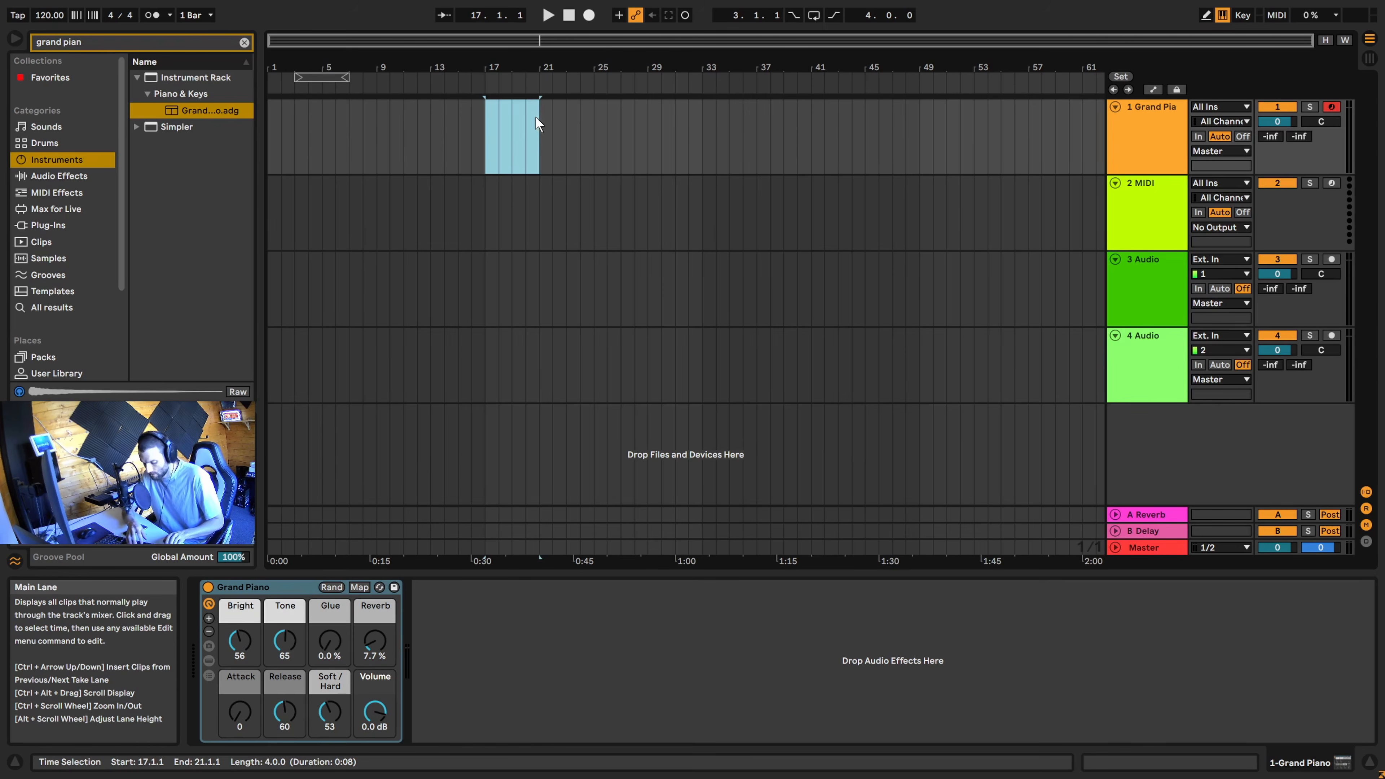
{"action": "key", "text": "ctrl+shift+m"}
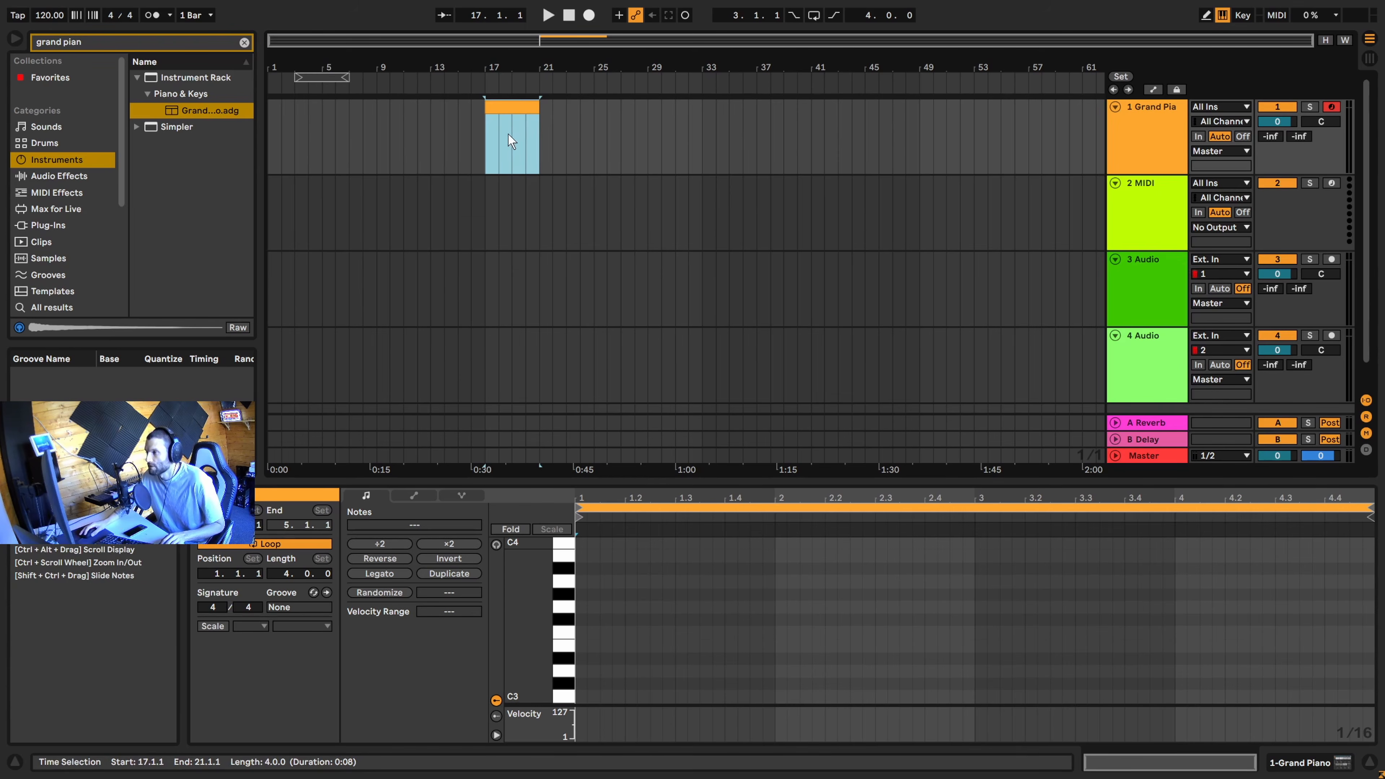
{"action": "double_click", "coordinate": [514, 108]}
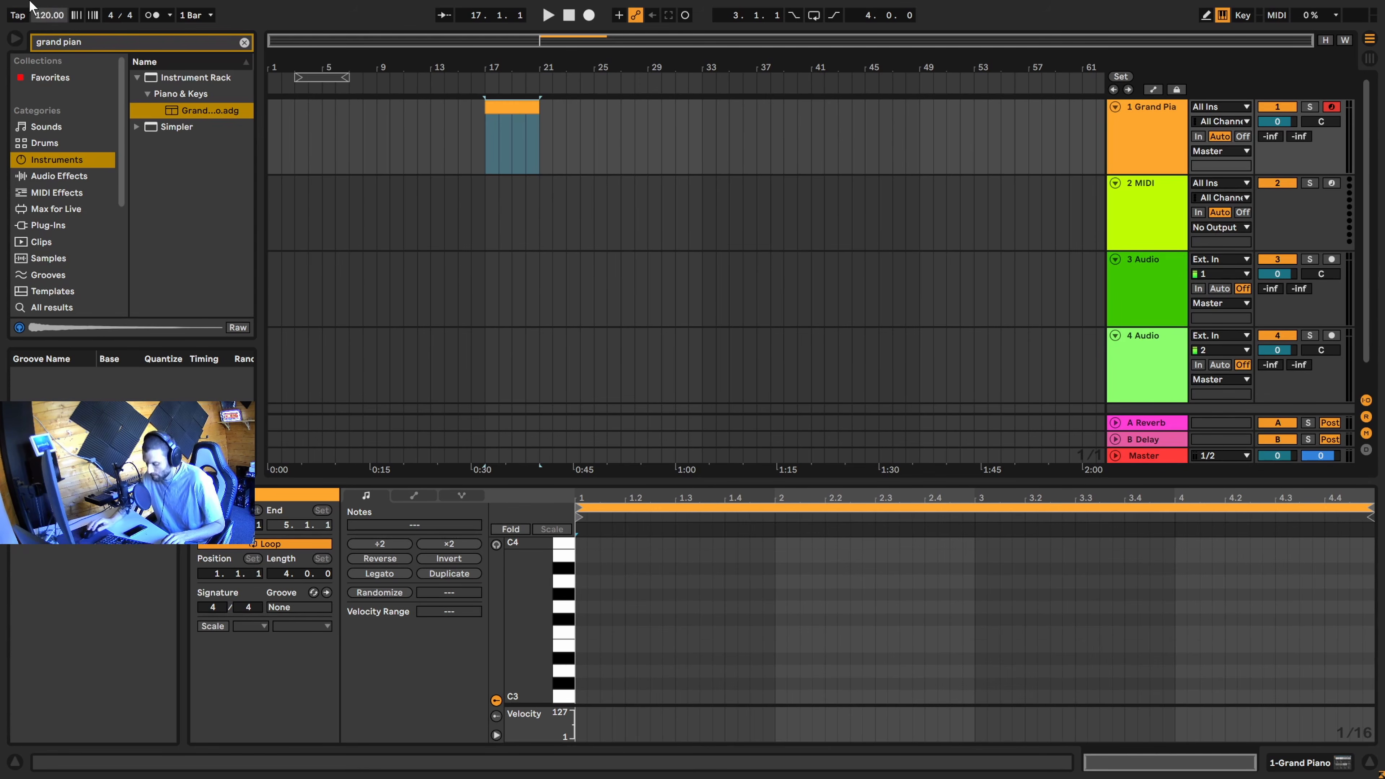
Set the project tempo to 124 BPM
{"action": "left_click", "coordinate": [45, 15]}
{"action": "key", "text": "Up"}
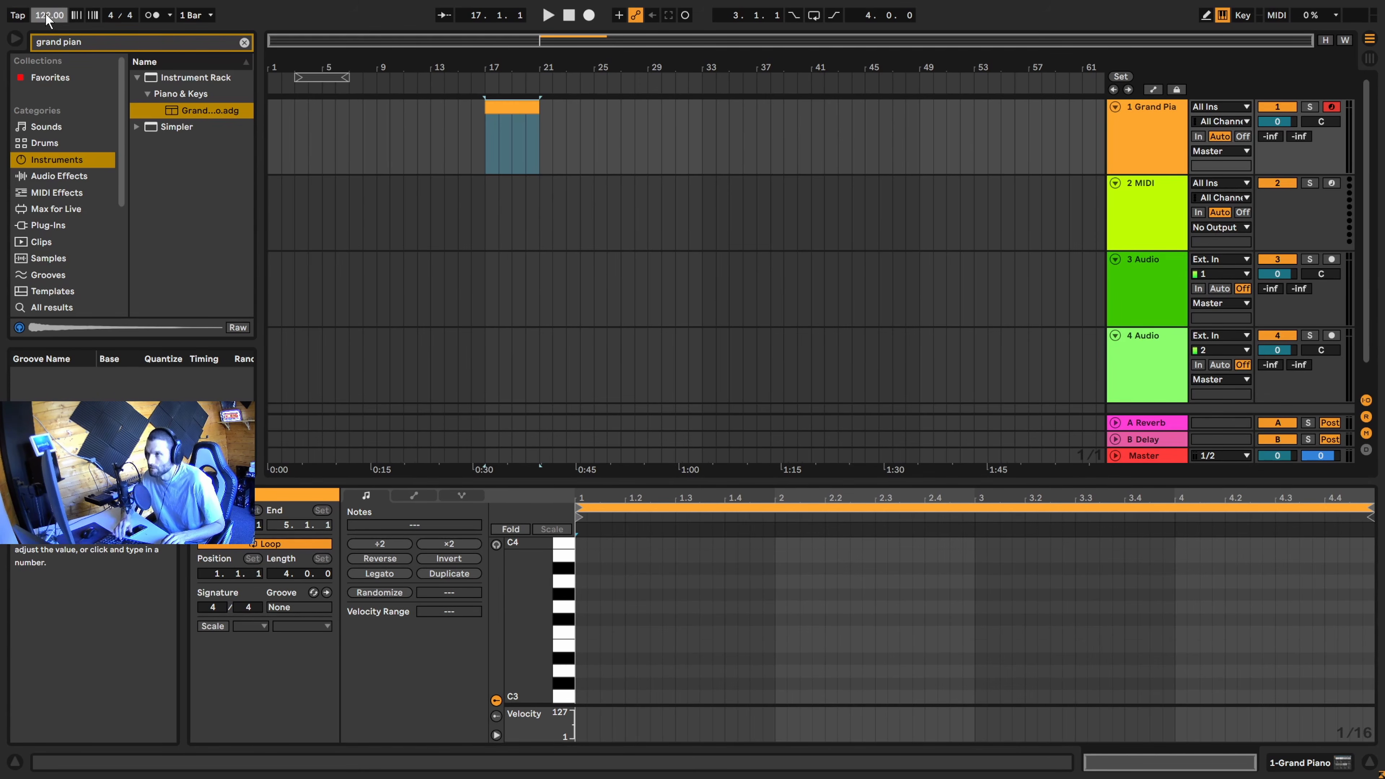
{"action": "key", "text": "Up"}
{"action": "key", "text": "Up"}
{"action": "key", "text": "Up"}
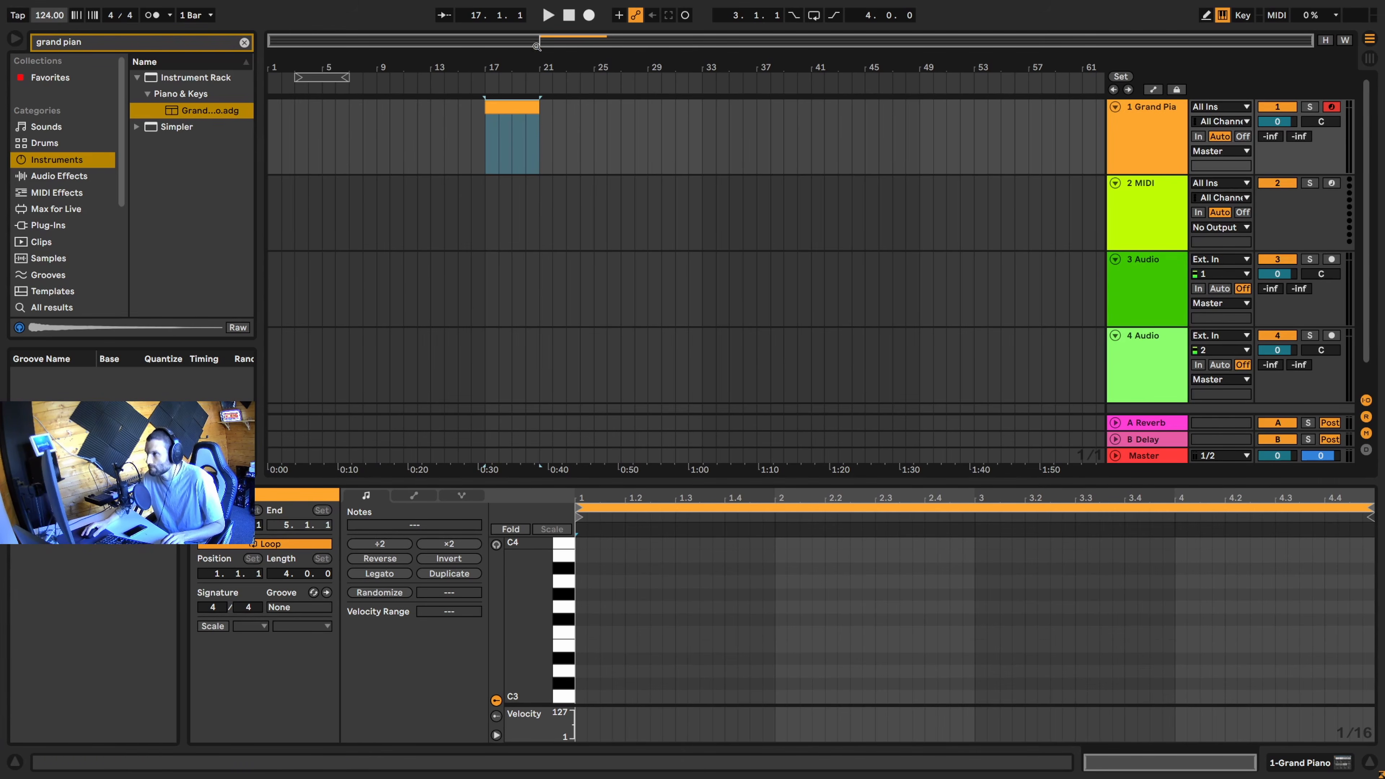
Add a one-bar A3 note at the start of the piano clip and play it back
{"action": "left_click", "coordinate": [518, 108]}
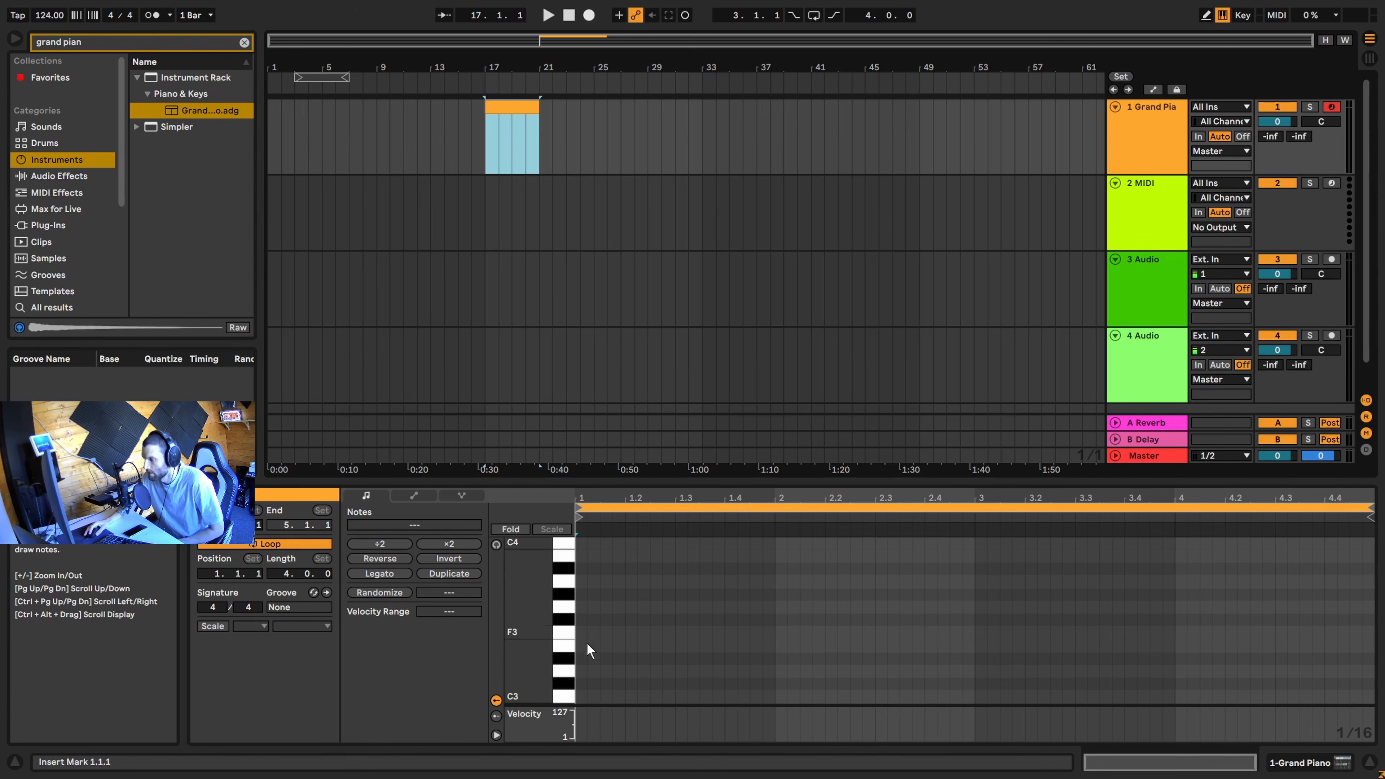
{"action": "double_click", "coordinate": [581, 581]}
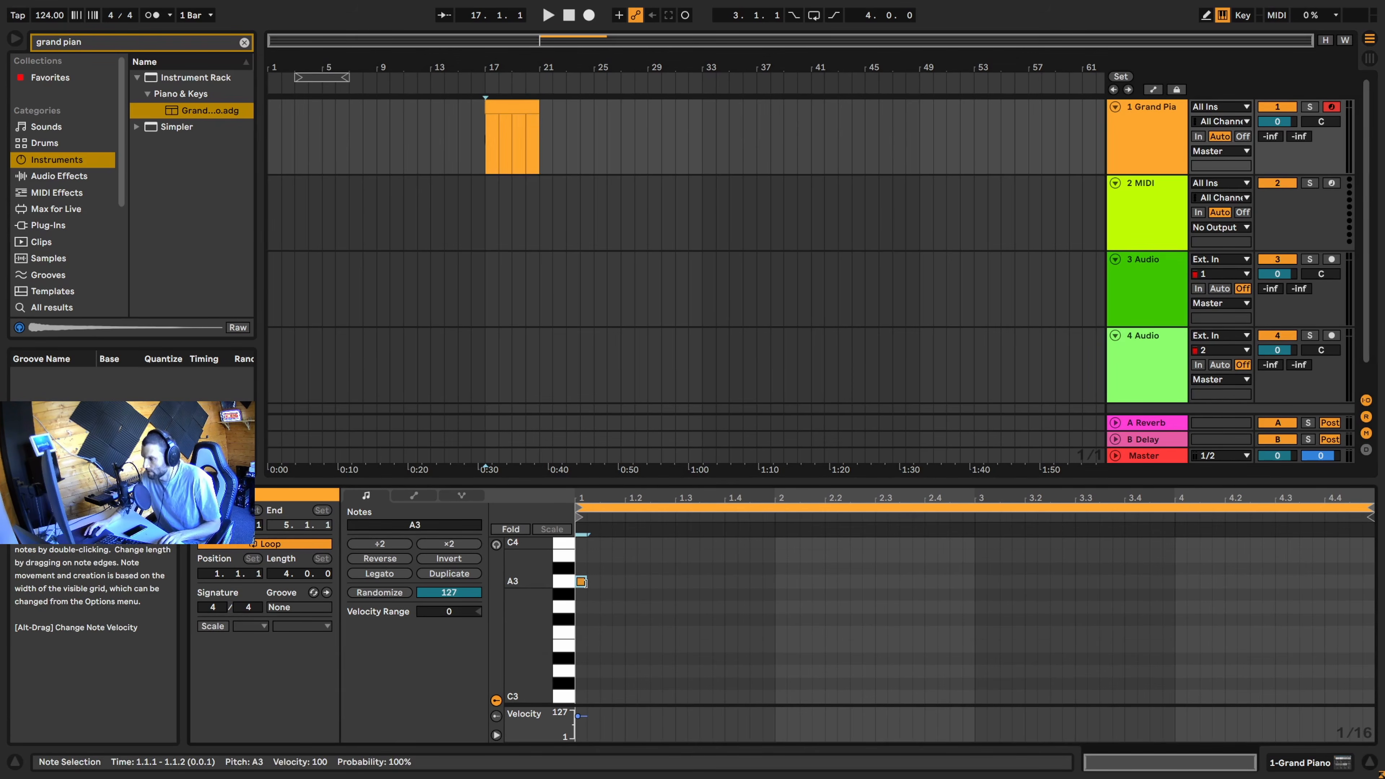
{"action": "left_click_drag", "start_coordinate": [584, 582], "coordinate": [779, 583]}
{"action": "key", "text": "space"}
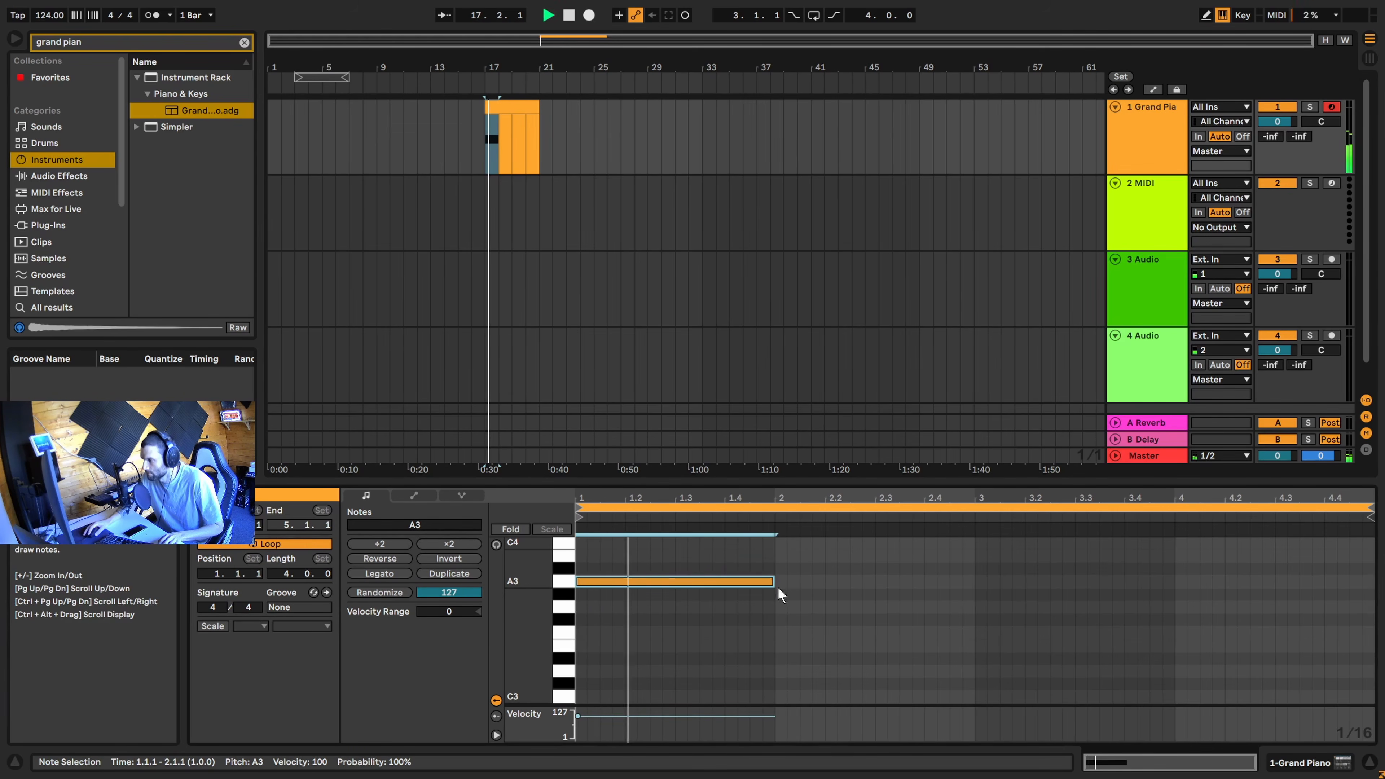
{"action": "scroll", "coordinate": [769, 621], "scroll_direction": "up", "scroll_amount": 2}
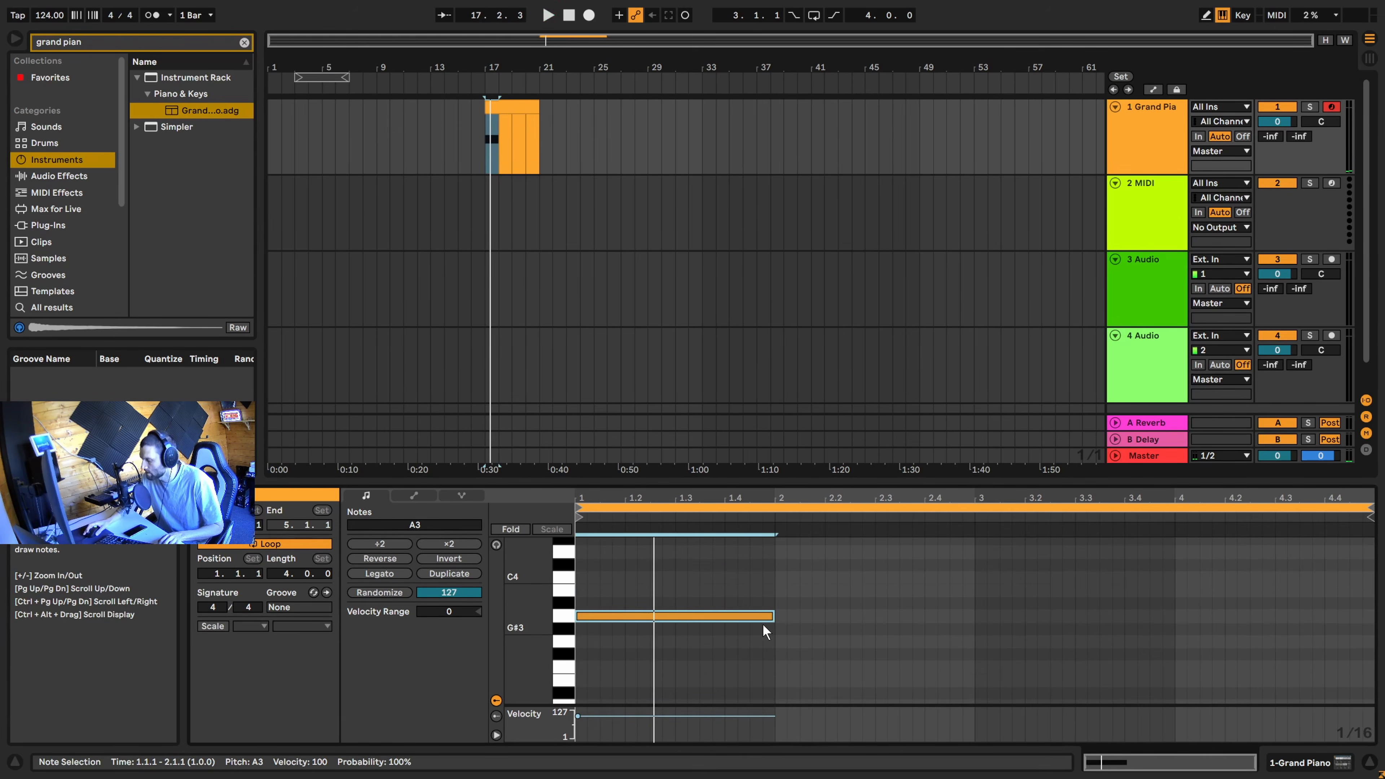
Transpose the one-bar note down two octaves to A1 and play it back
{"action": "left_click_drag", "start_coordinate": [683, 587], "coordinate": [771, 692]}
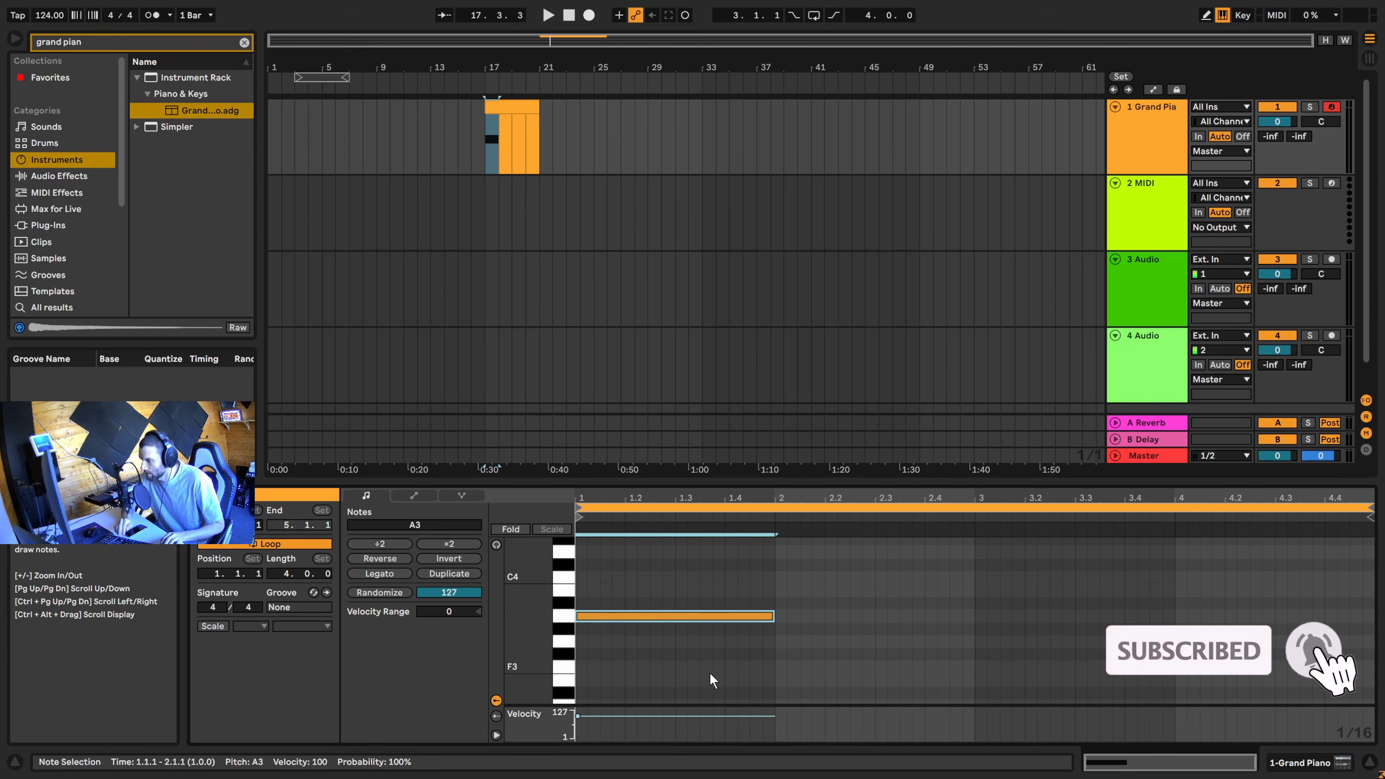
{"action": "key", "text": "shift+Down"}
{"action": "key", "text": "shift+Down"}
{"action": "key", "text": "space"}
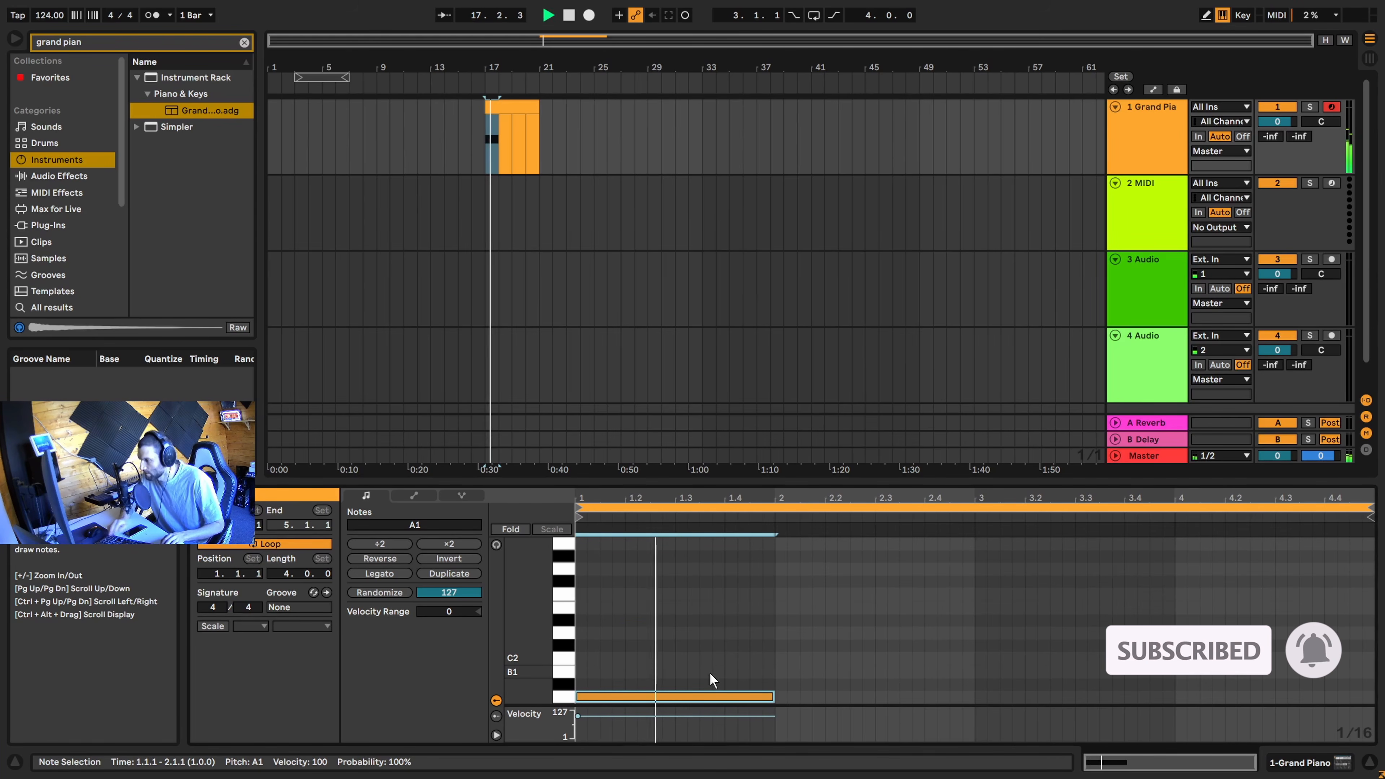
{"action": "key", "text": "space"}
{"action": "scroll", "coordinate": [753, 651], "scroll_direction": "down", "scroll_amount": 5}
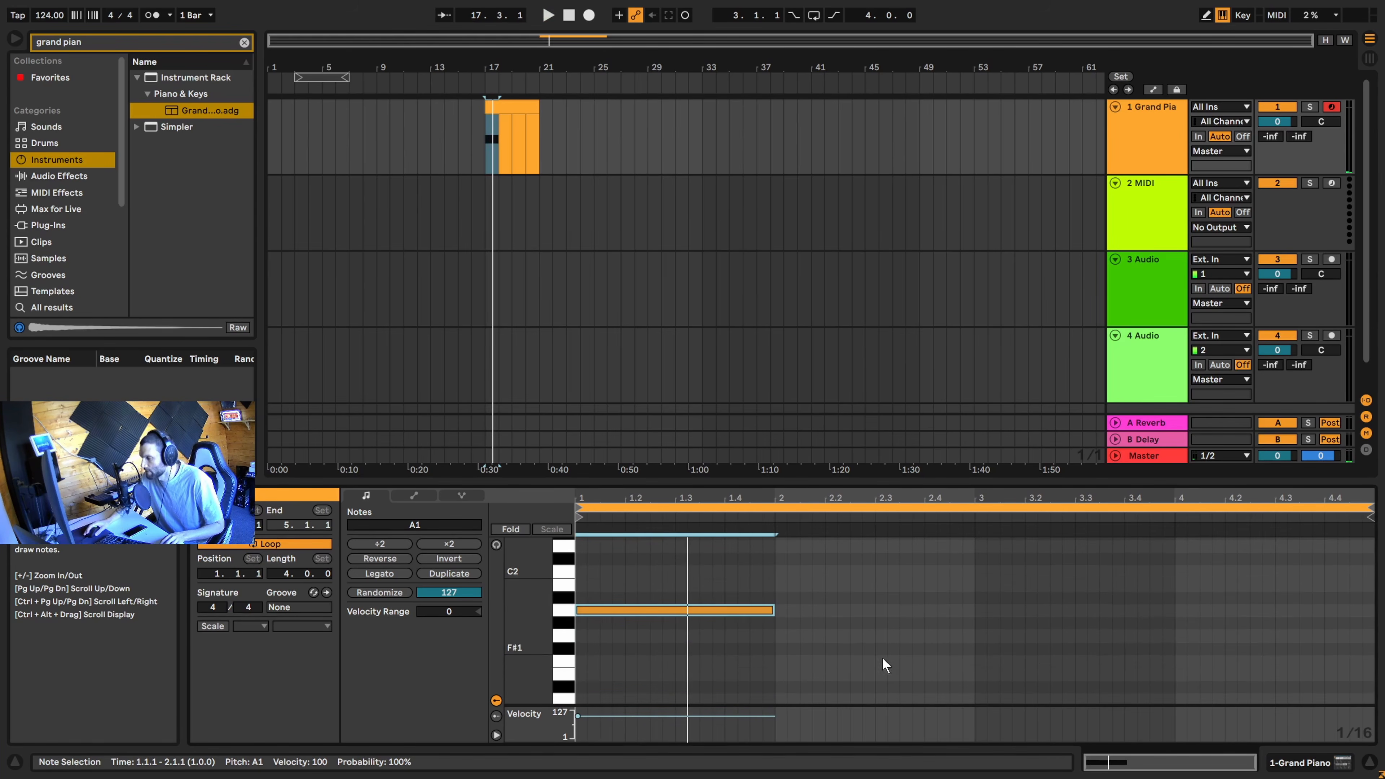
{"action": "scroll", "coordinate": [872, 630], "scroll_direction": "up", "scroll_amount": 2}
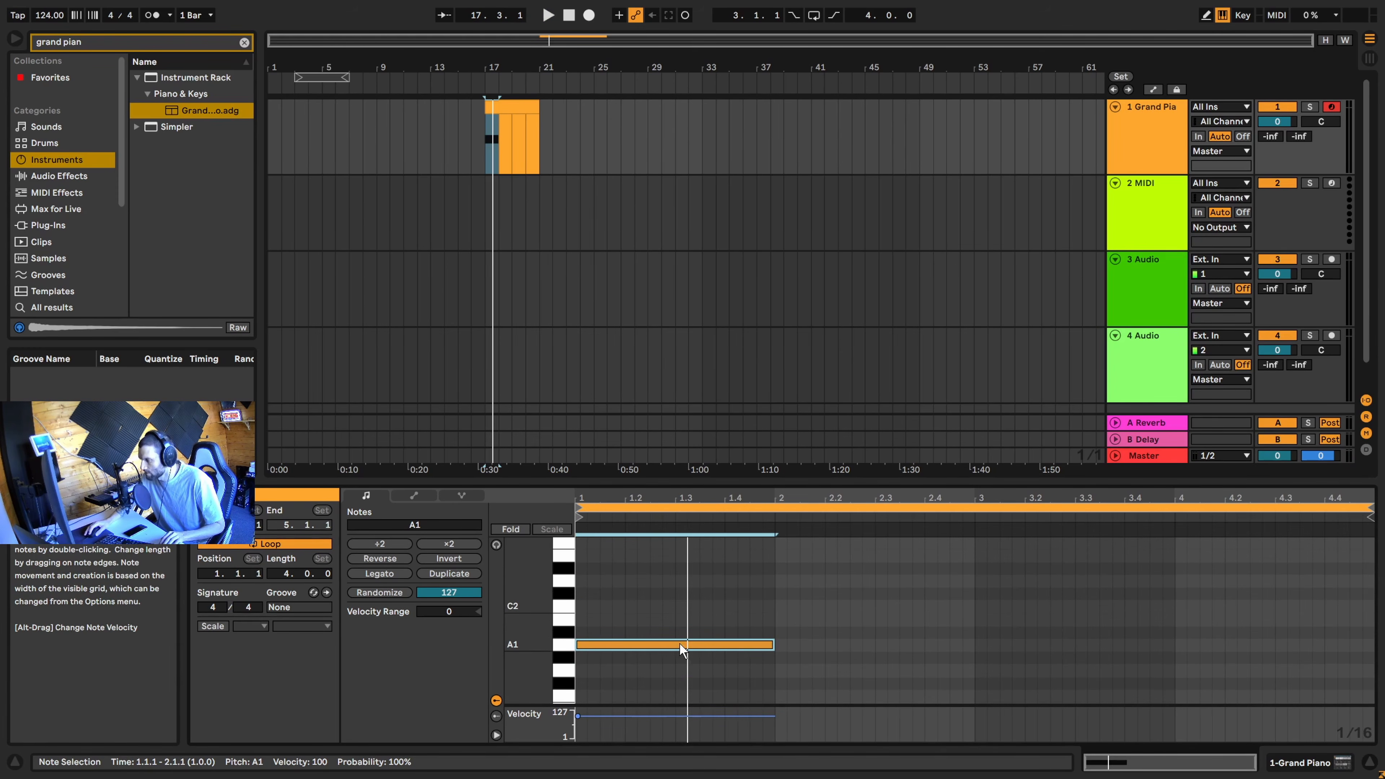
Copy the one-bar A1 note into bars 2, 3 and 4 of the clip at D1, E1 and F1
{"action": "left_click", "coordinate": [648, 644]}
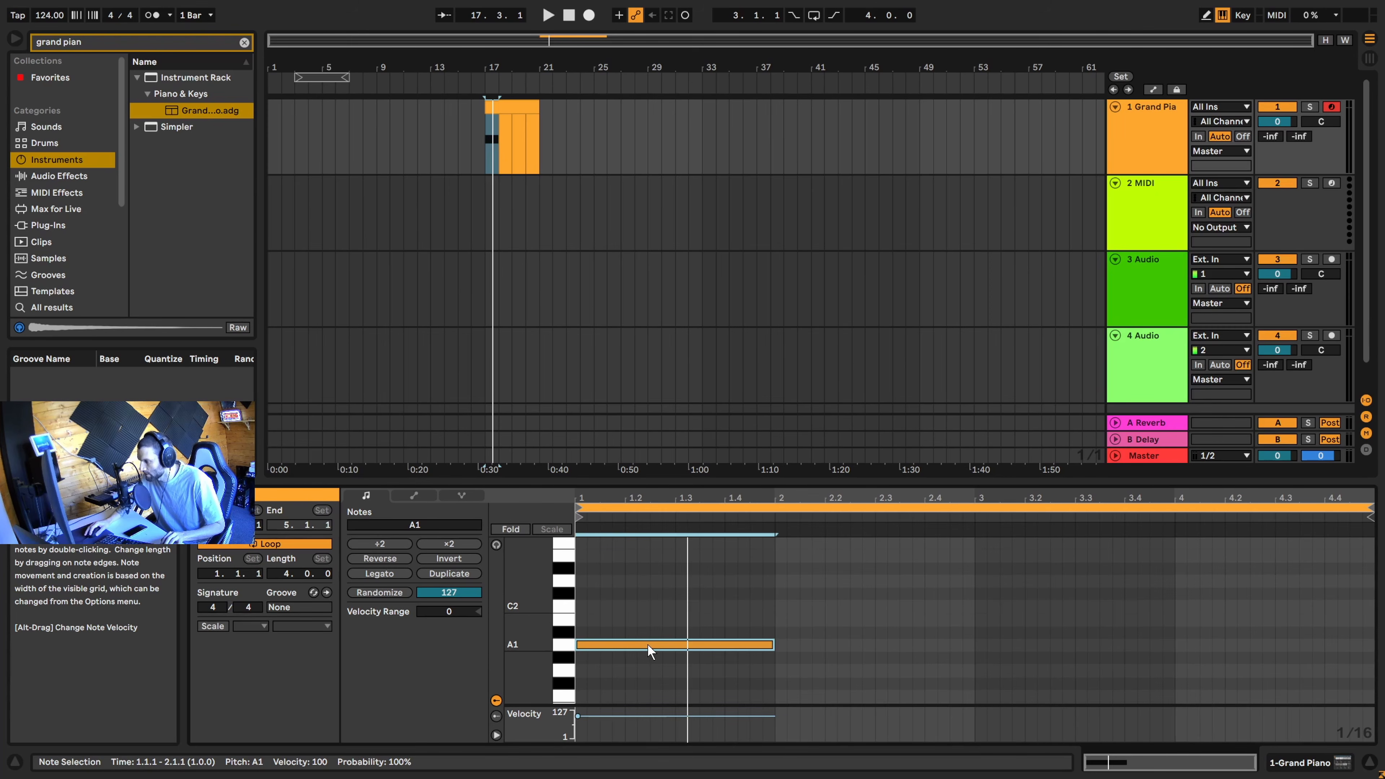
{"action": "left_click_drag", "start_coordinate": [647, 644], "coordinate": [847, 682]}
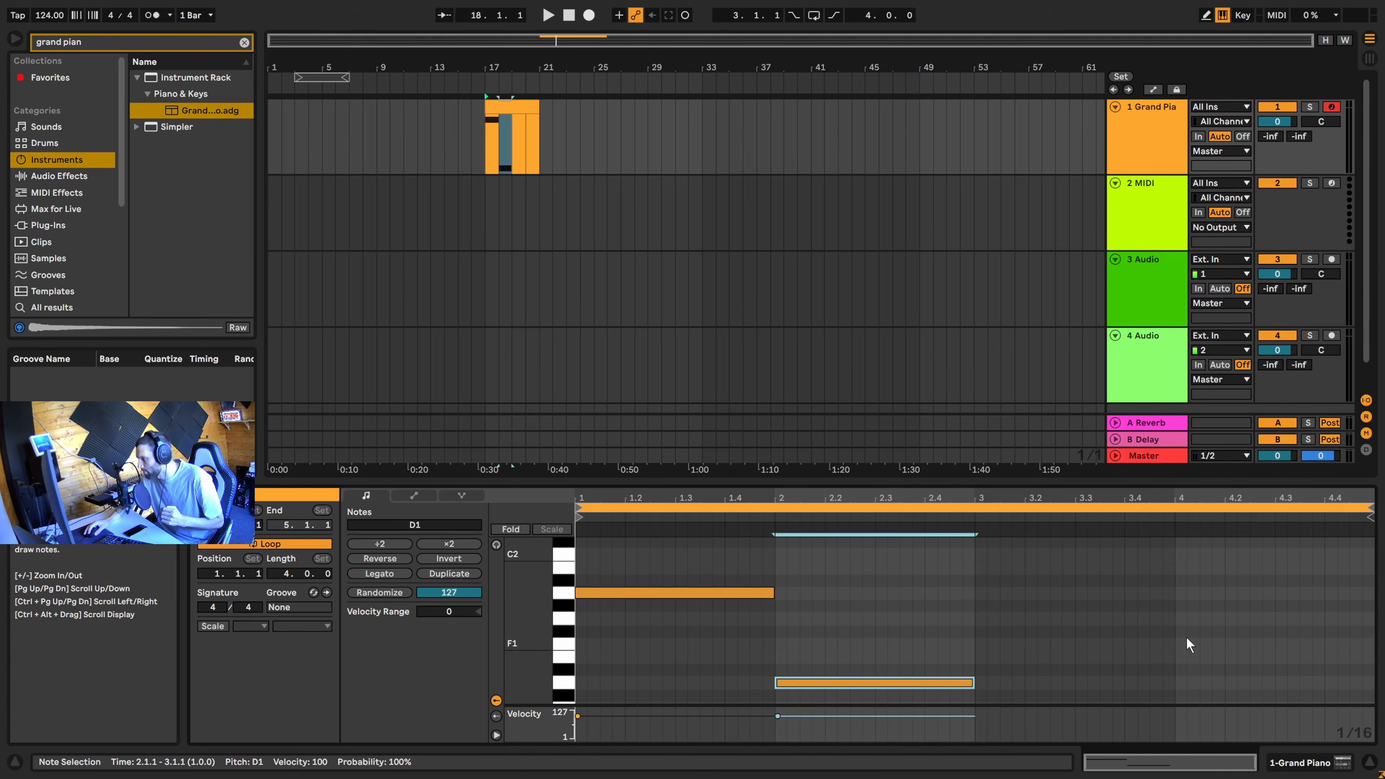
{"action": "left_click", "coordinate": [707, 595]}
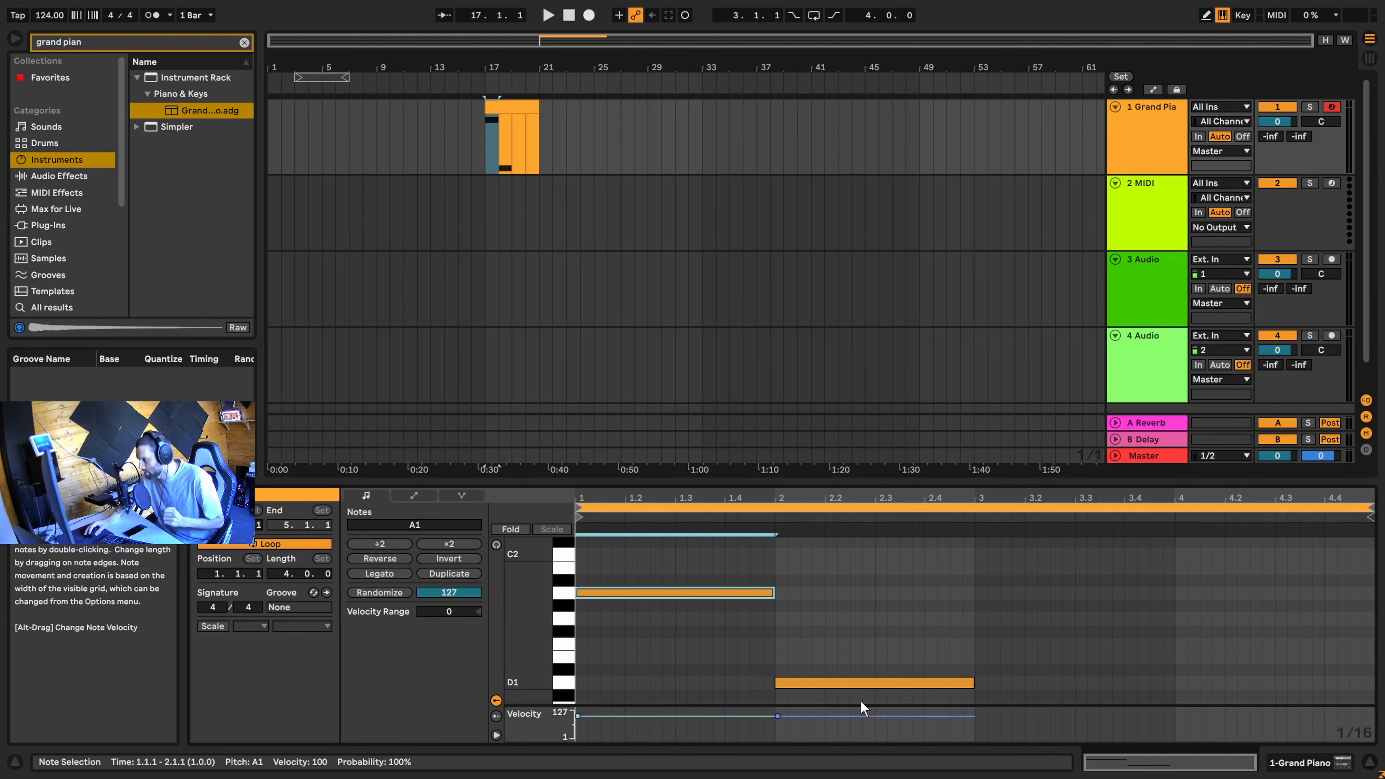
{"action": "left_click", "coordinate": [936, 683]}
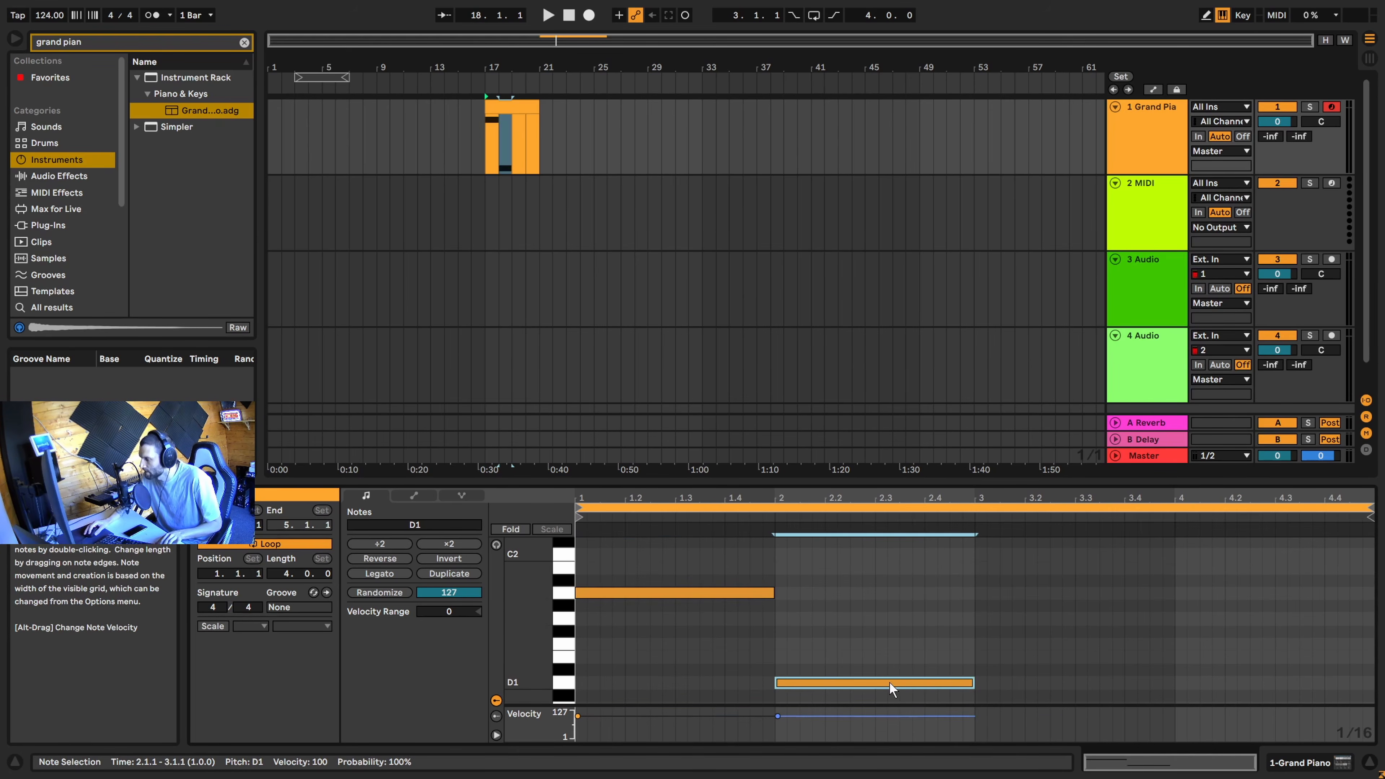
{"action": "left_click_drag", "start_coordinate": [890, 682], "coordinate": [1288, 653]}
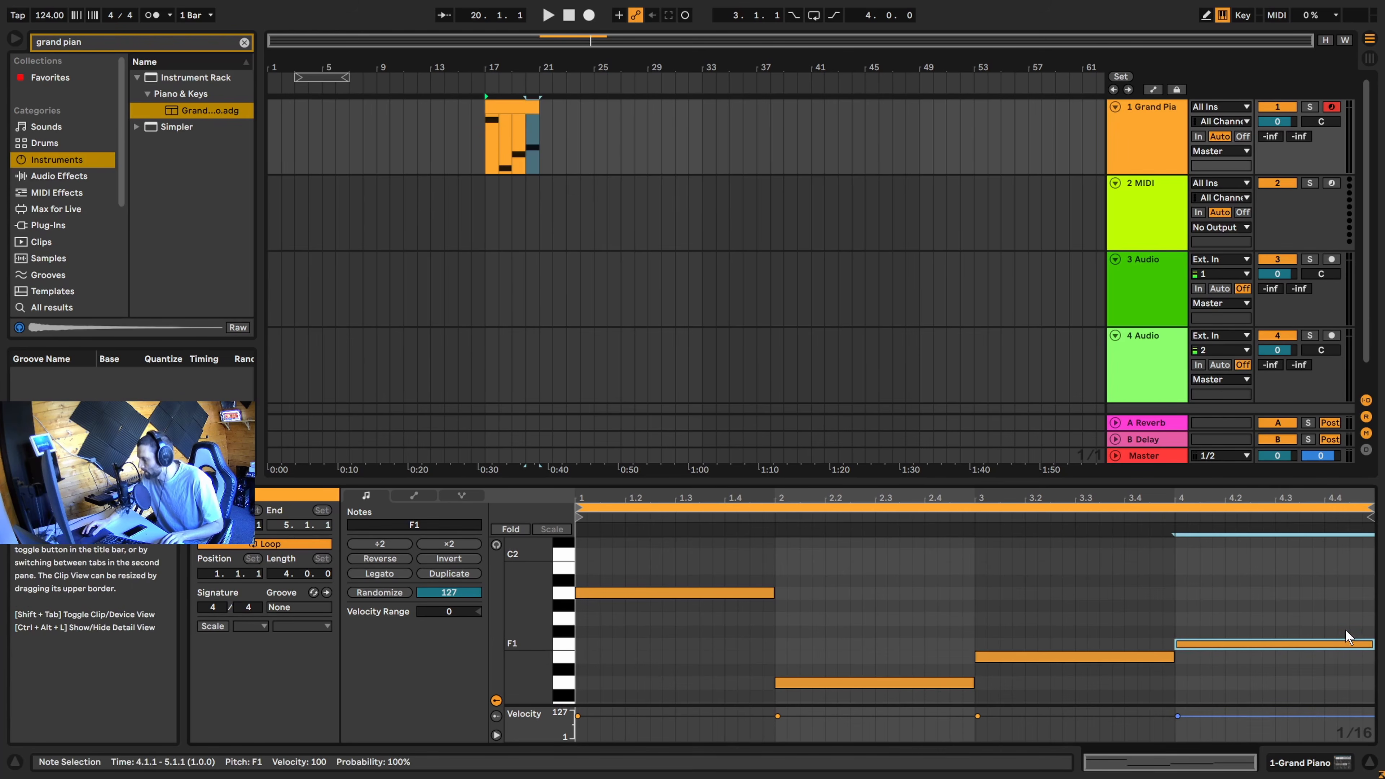
Play the four-note bass line from its first note
{"action": "left_click", "coordinate": [1329, 618]}
{"action": "left_click", "coordinate": [653, 595]}
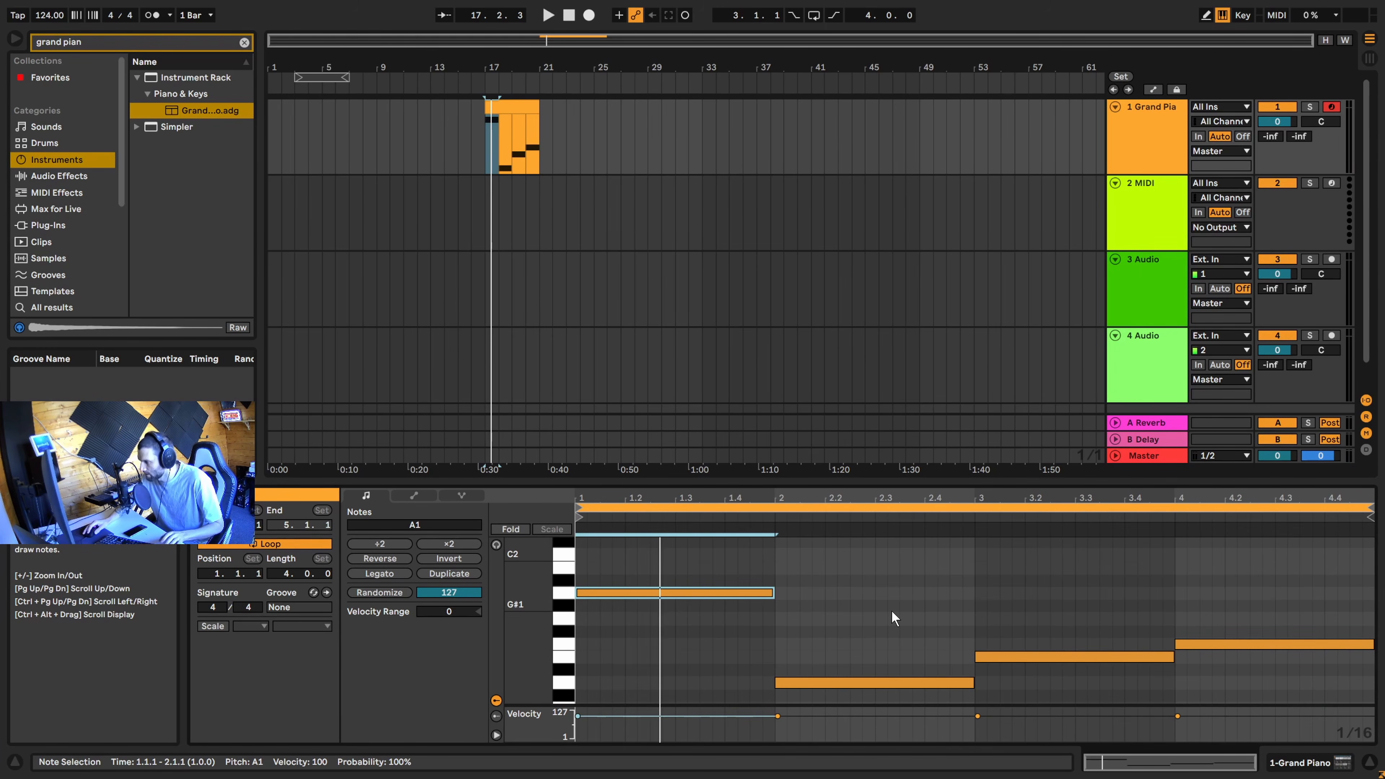
{"action": "key", "text": "space"}
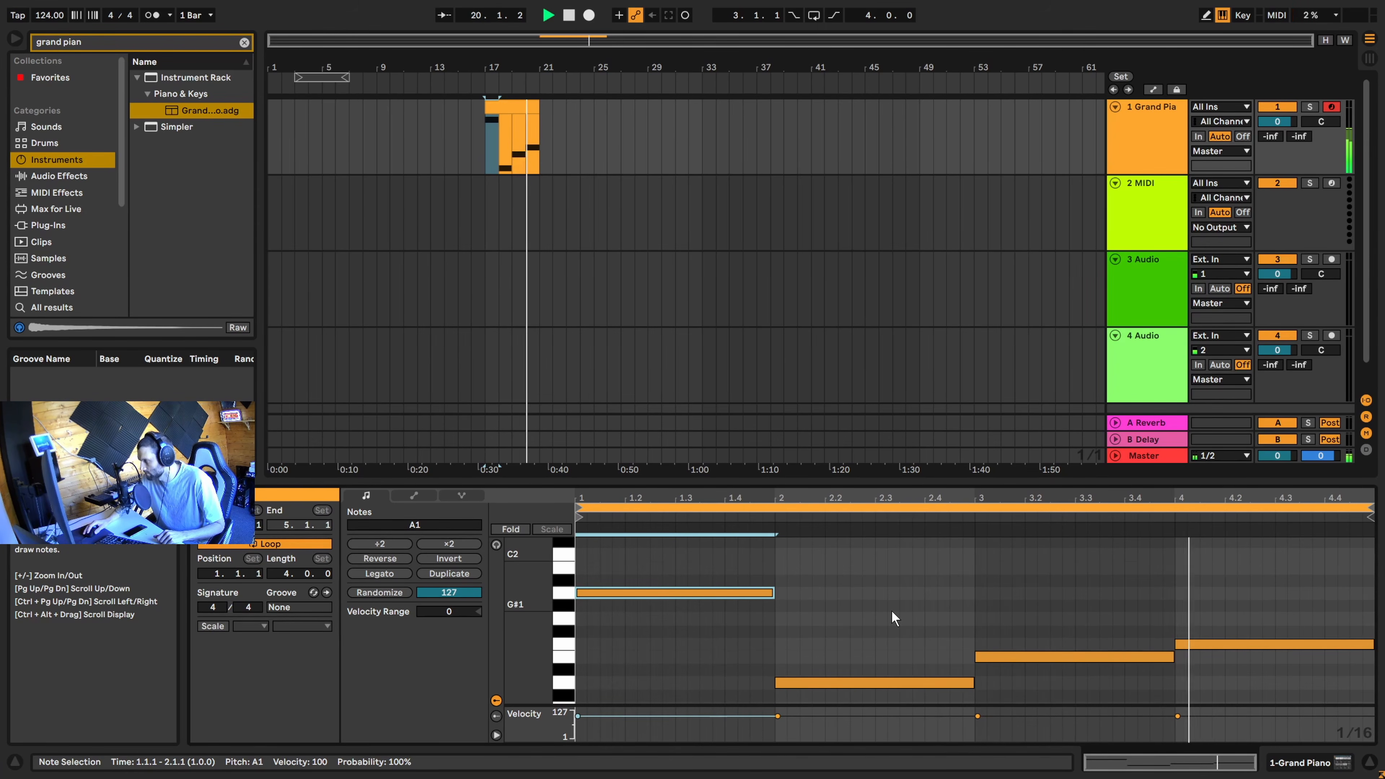
Stop playback, shorten the F1 note in bar 4 to three beats and add a one-beat G1 note at 4.4
{"action": "left_click", "coordinate": [1347, 643]}
{"action": "key", "text": "space"}
{"action": "left_click_drag", "start_coordinate": [1354, 642], "coordinate": [1324, 641]}
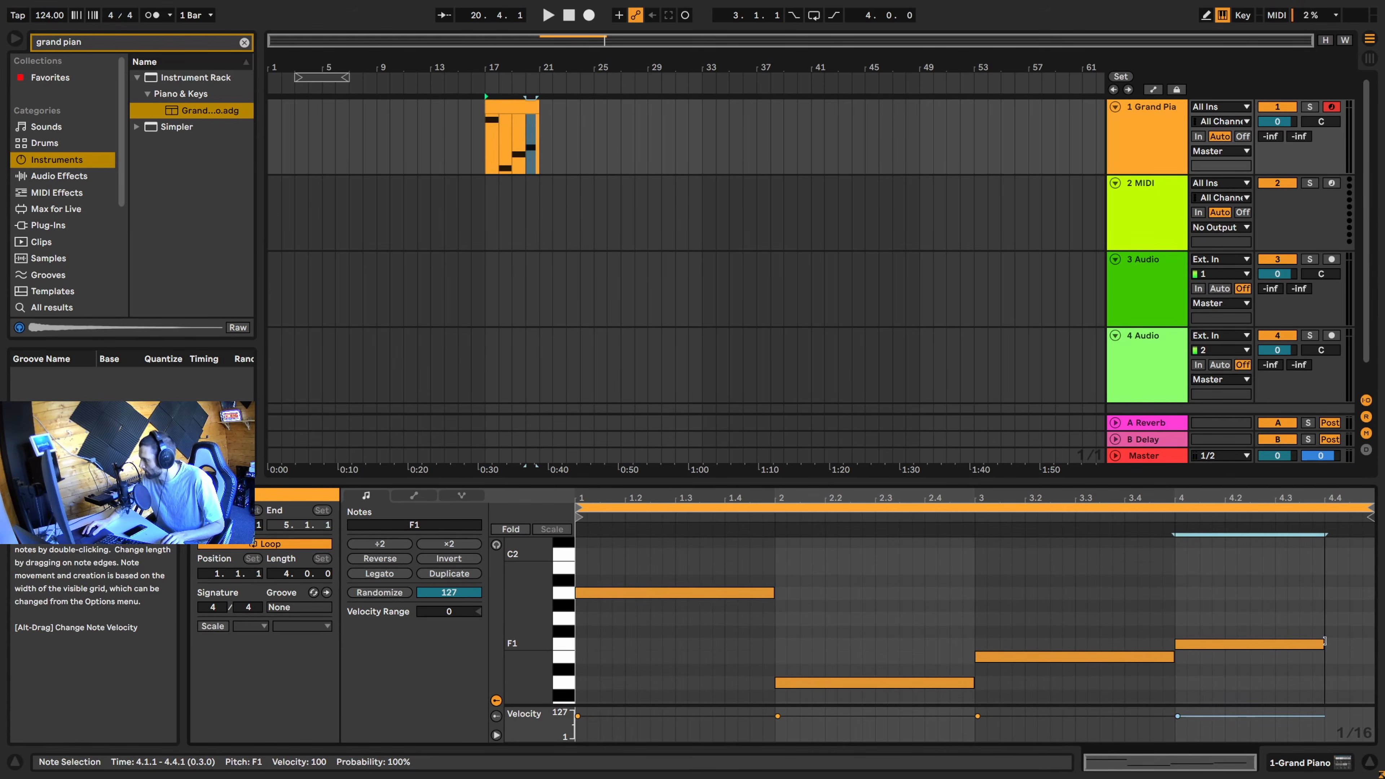
{"action": "double_click", "coordinate": [1331, 619]}
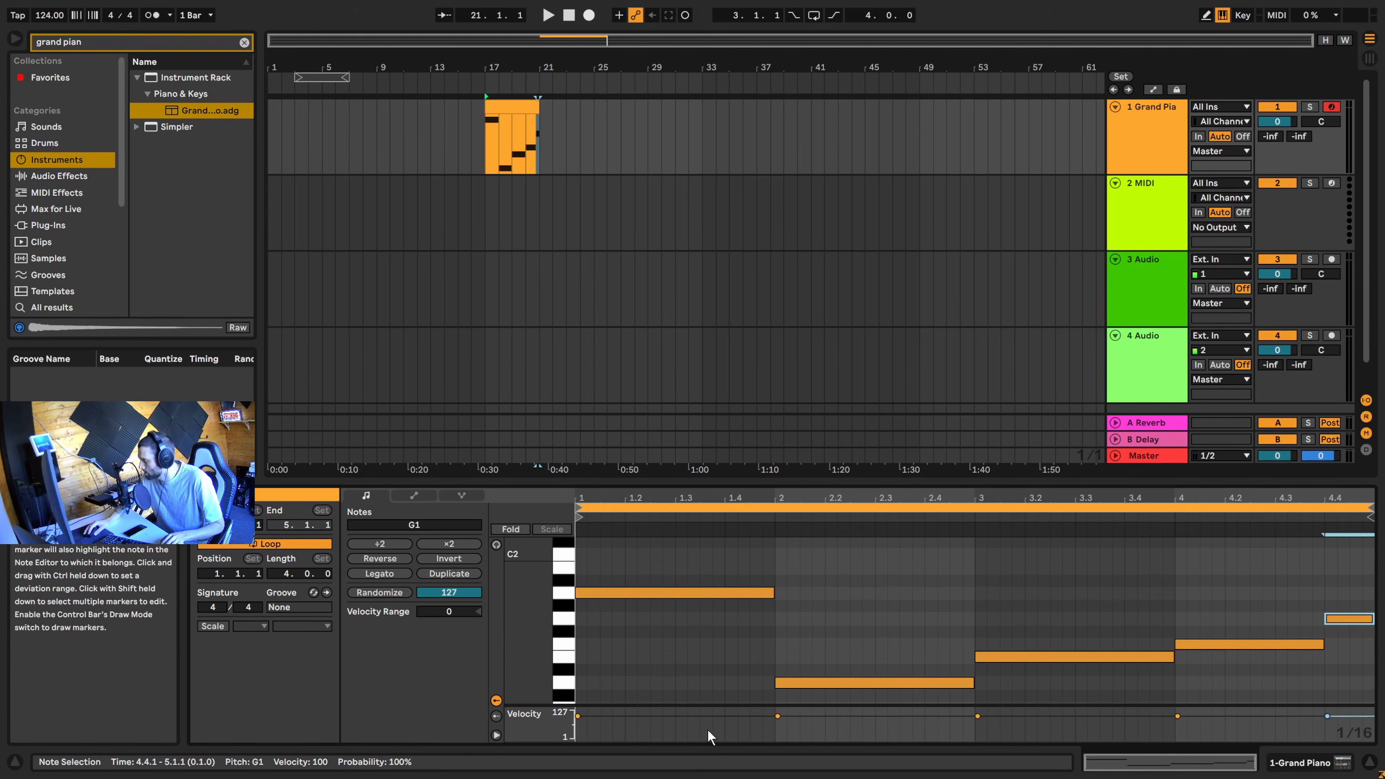
Play the end of the bass line, stop playback, and loop the arrangement around the four-bar piano clip
{"action": "key", "text": "space"}
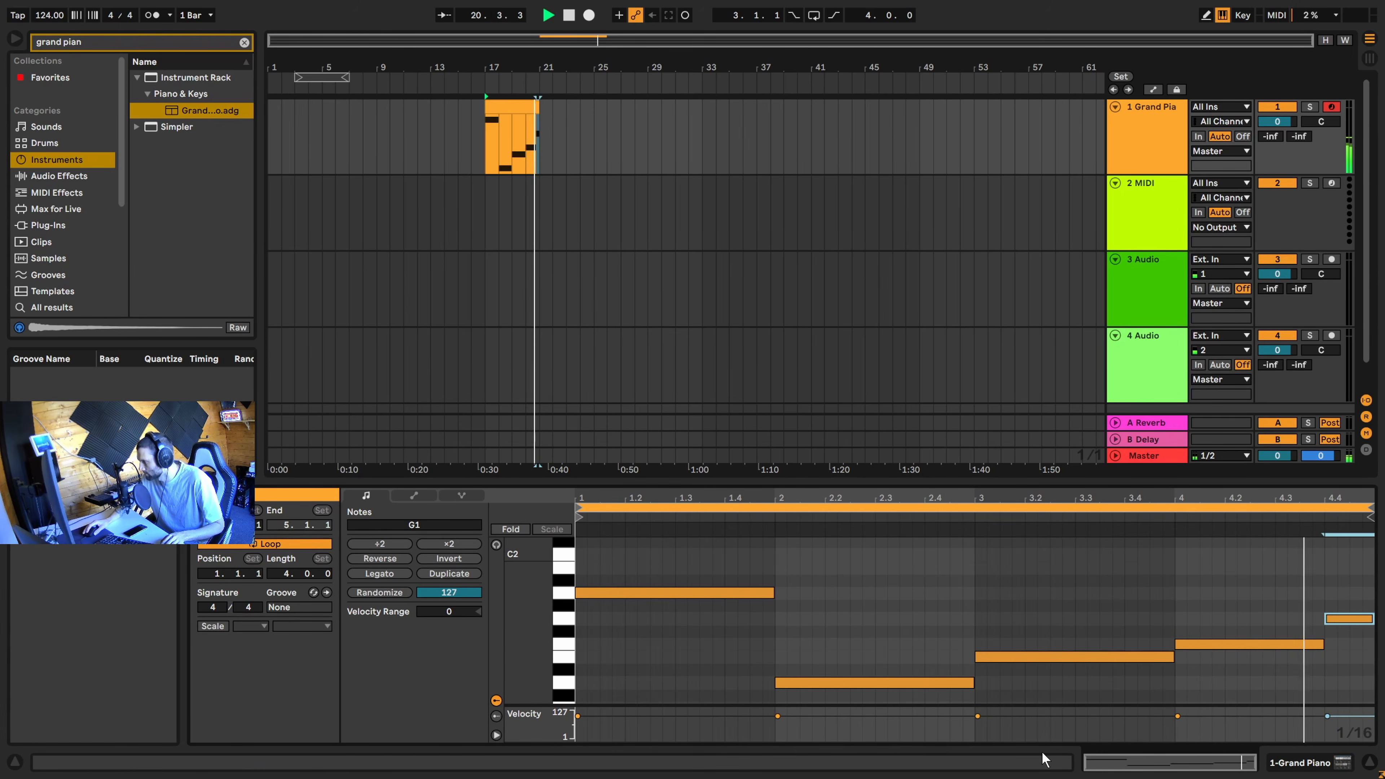
{"action": "key", "text": "space"}
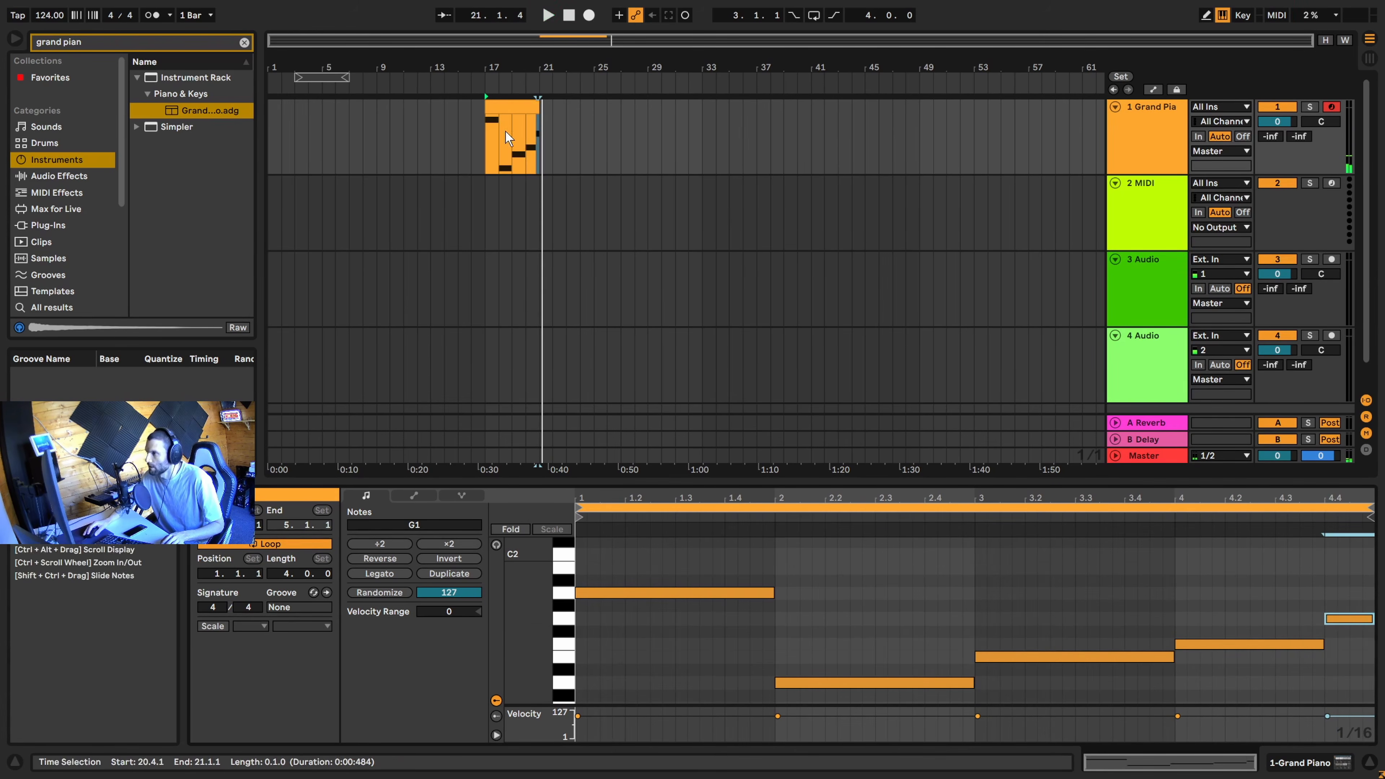
{"action": "left_click", "coordinate": [502, 107]}
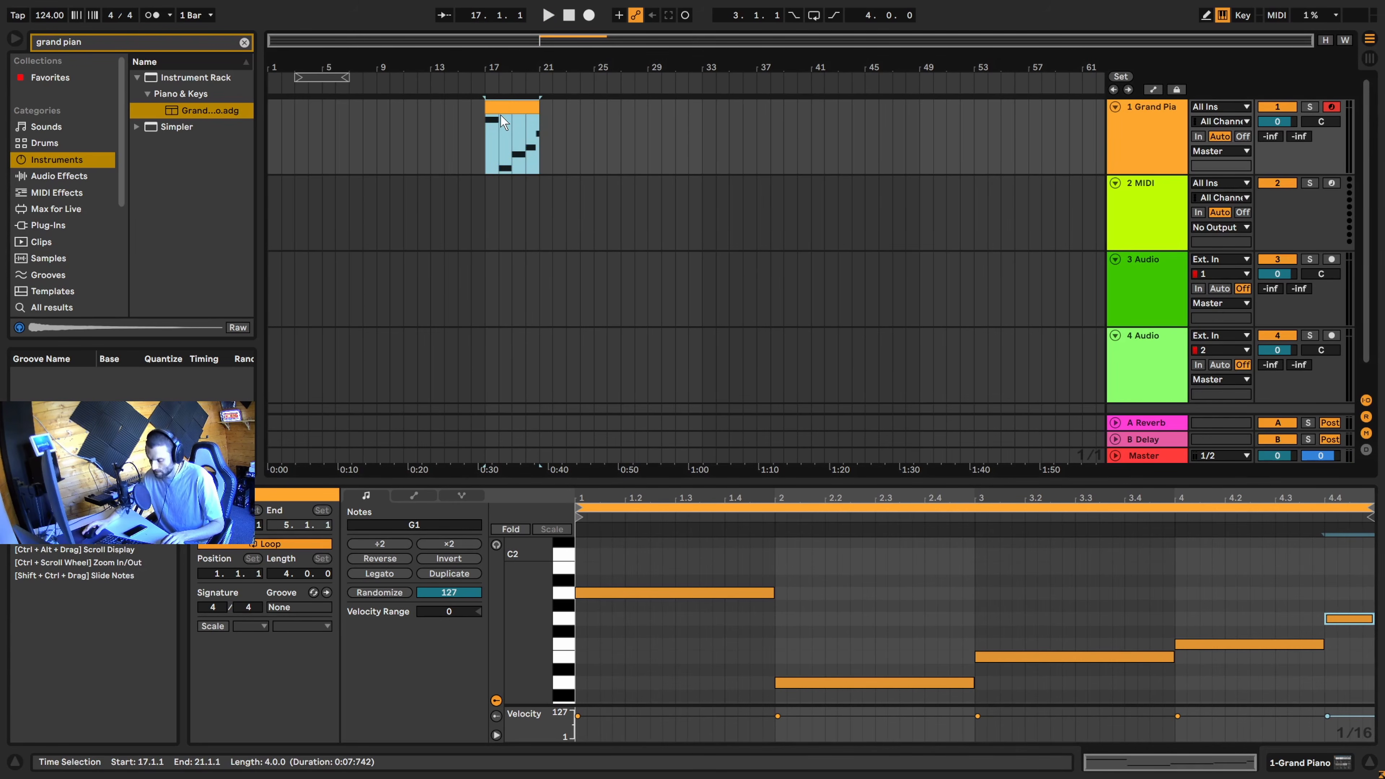
{"action": "key", "text": "ctrl+l"}
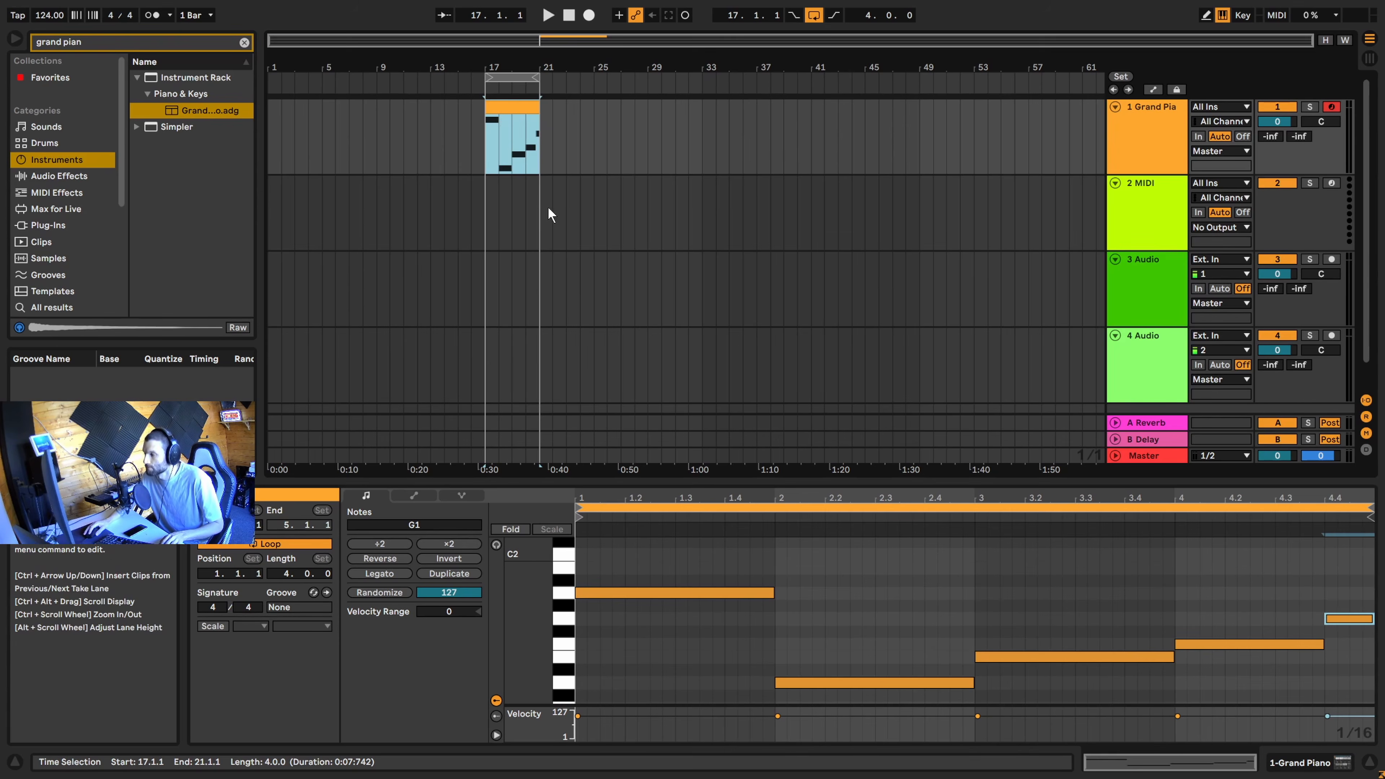
Copy the A1 note in bar 1 up to C2 and E2 to build a three-note chord, and play it
{"action": "scroll", "coordinate": [883, 677], "scroll_direction": "up", "scroll_amount": 1}
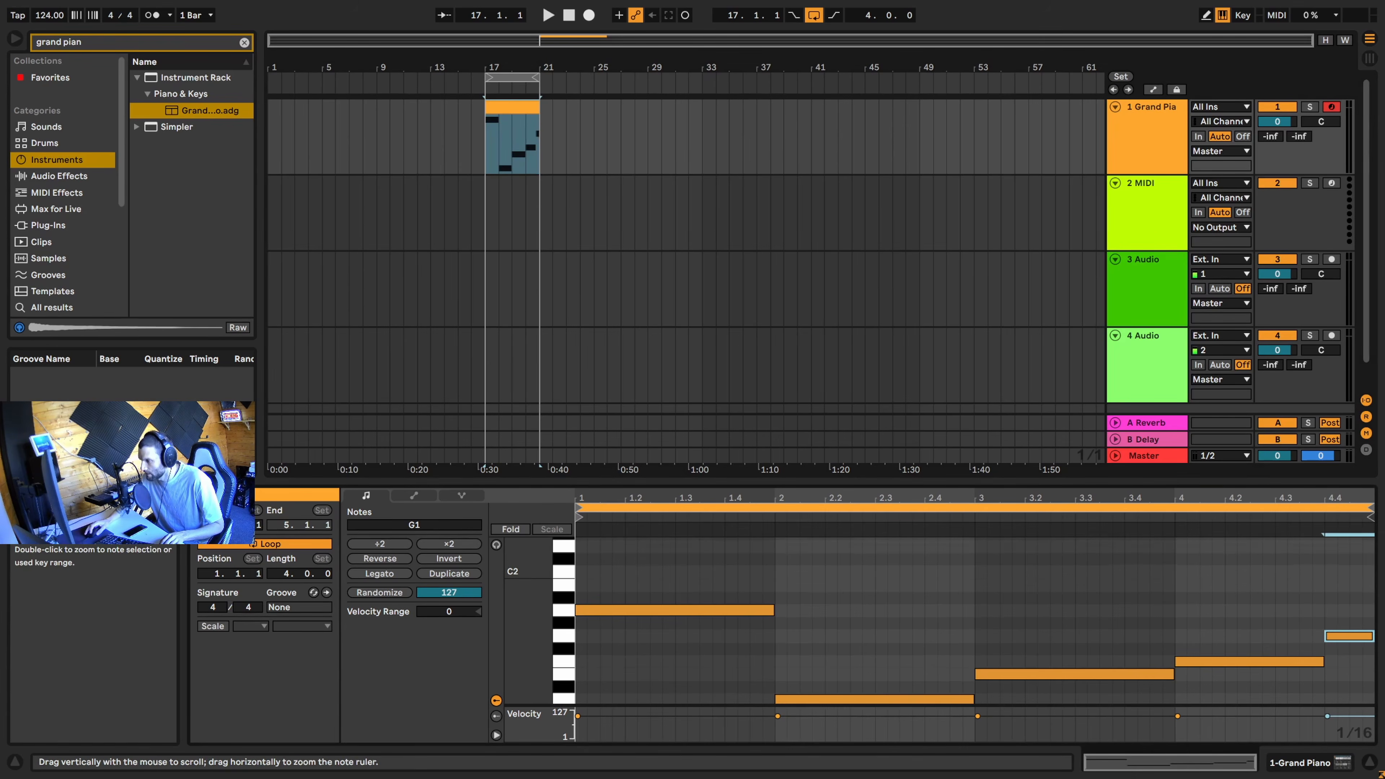
{"action": "left_click_drag", "start_coordinate": [526, 621], "coordinate": [496, 620]}
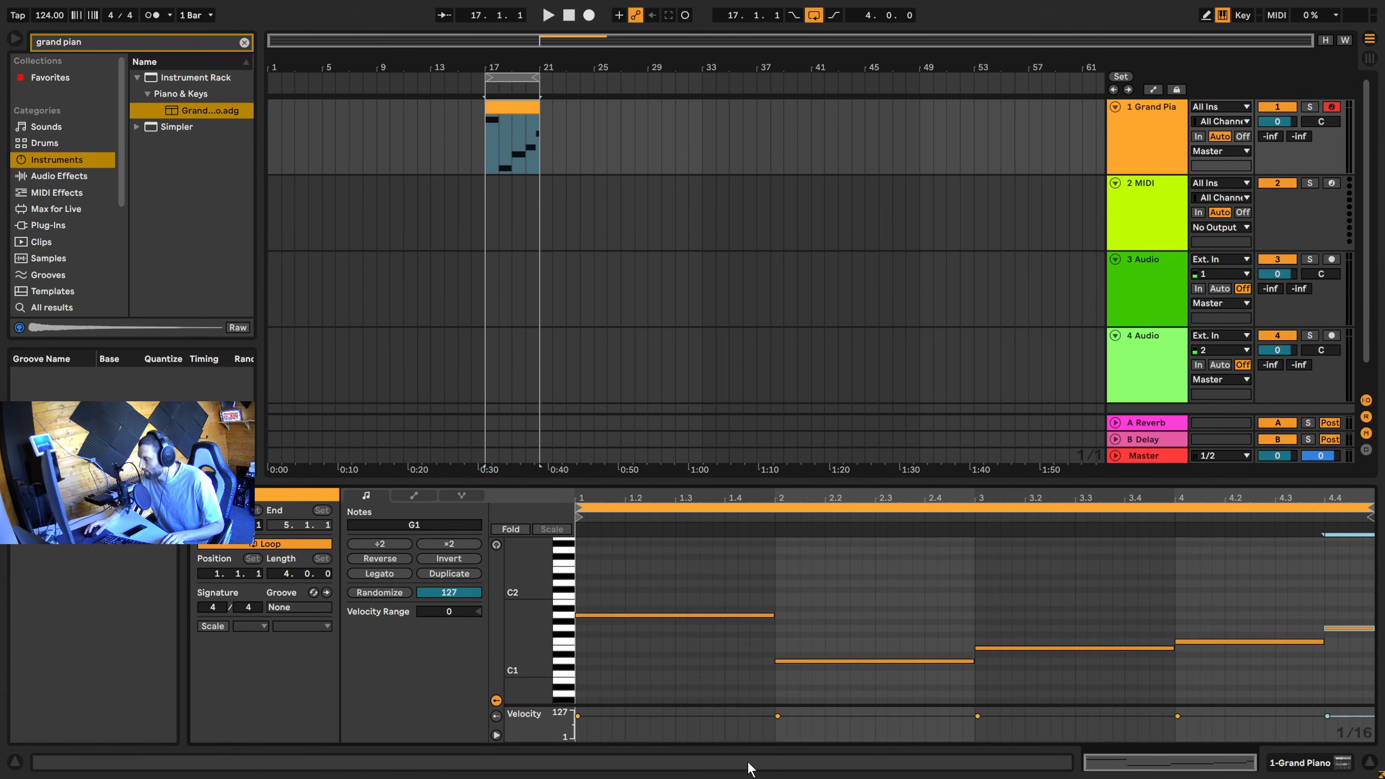
{"action": "scroll", "coordinate": [772, 665], "scroll_direction": "up", "scroll_amount": 1}
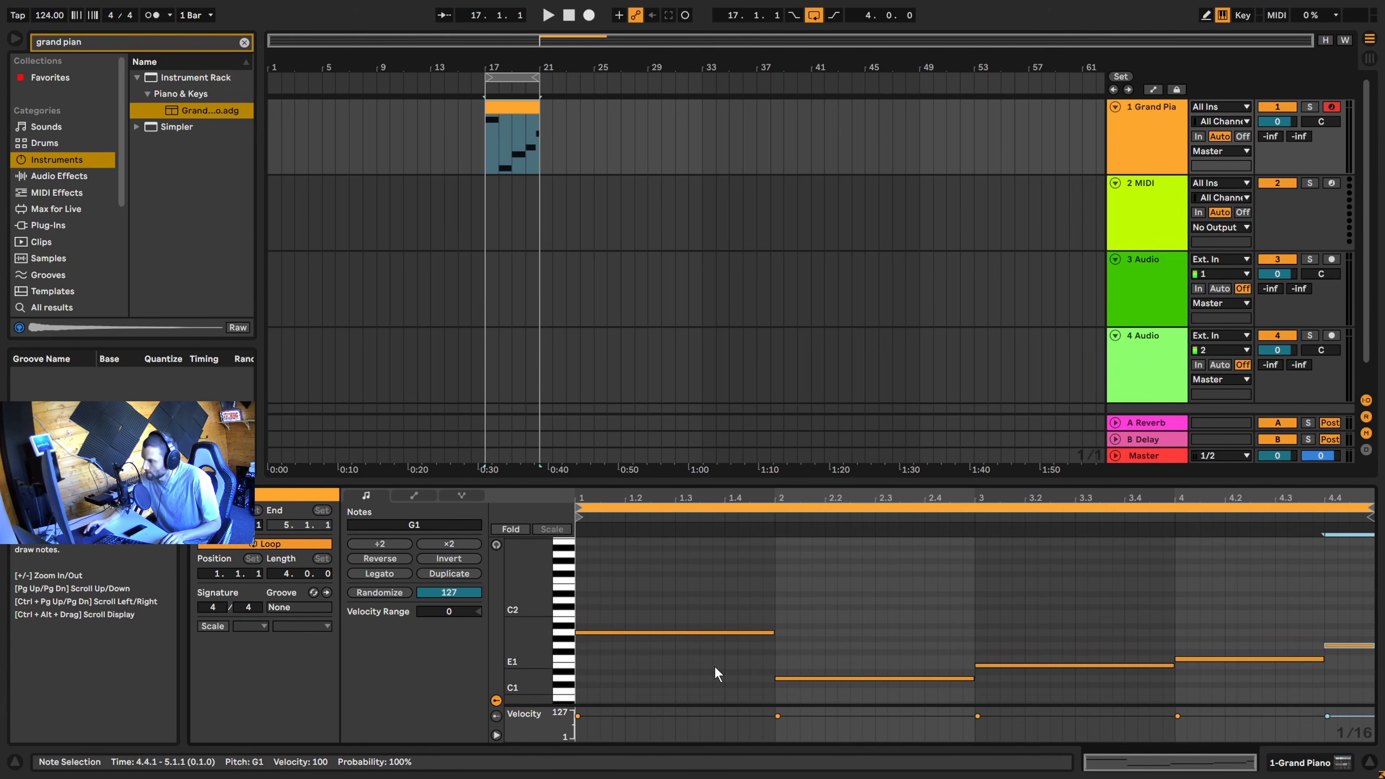
{"action": "scroll", "coordinate": [726, 660], "scroll_direction": "up", "scroll_amount": 1}
{"action": "left_click", "coordinate": [692, 650]}
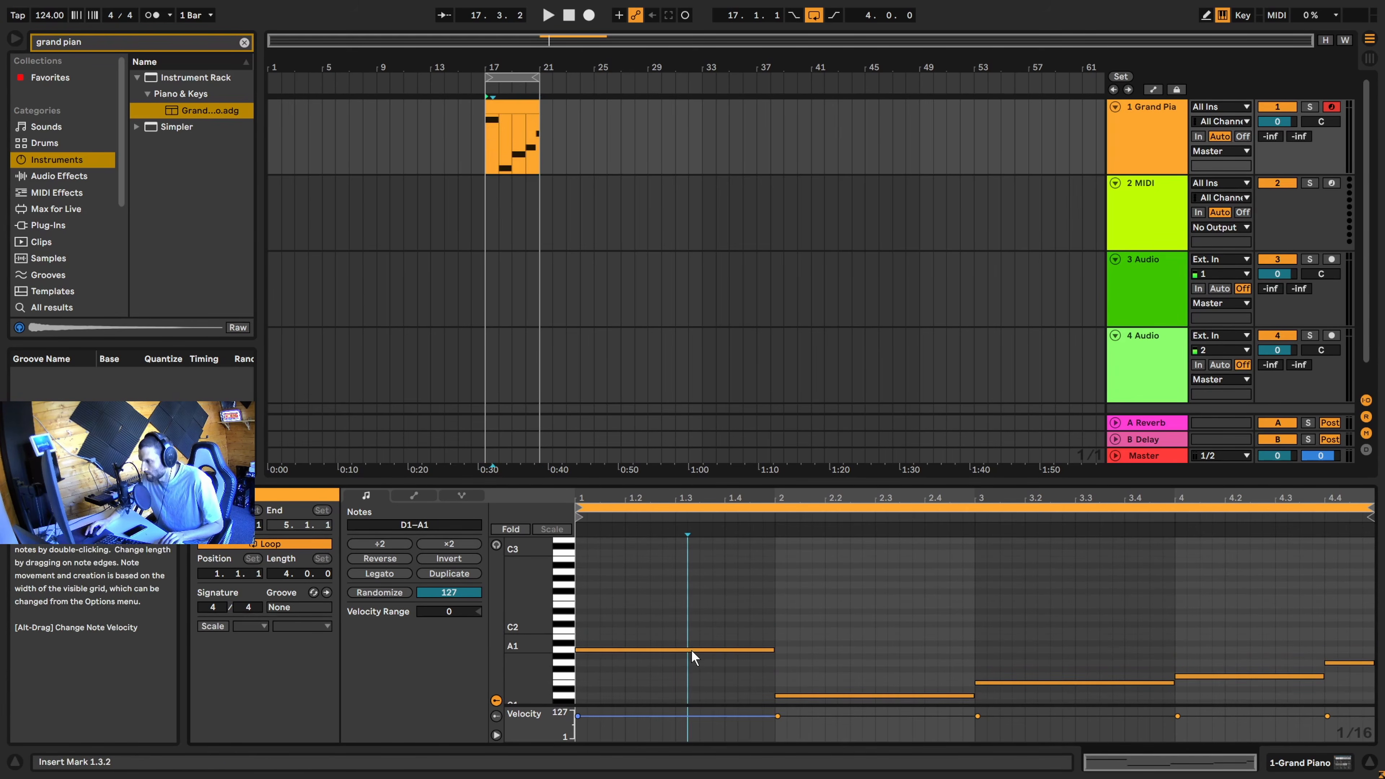
{"action": "left_click", "coordinate": [692, 650]}
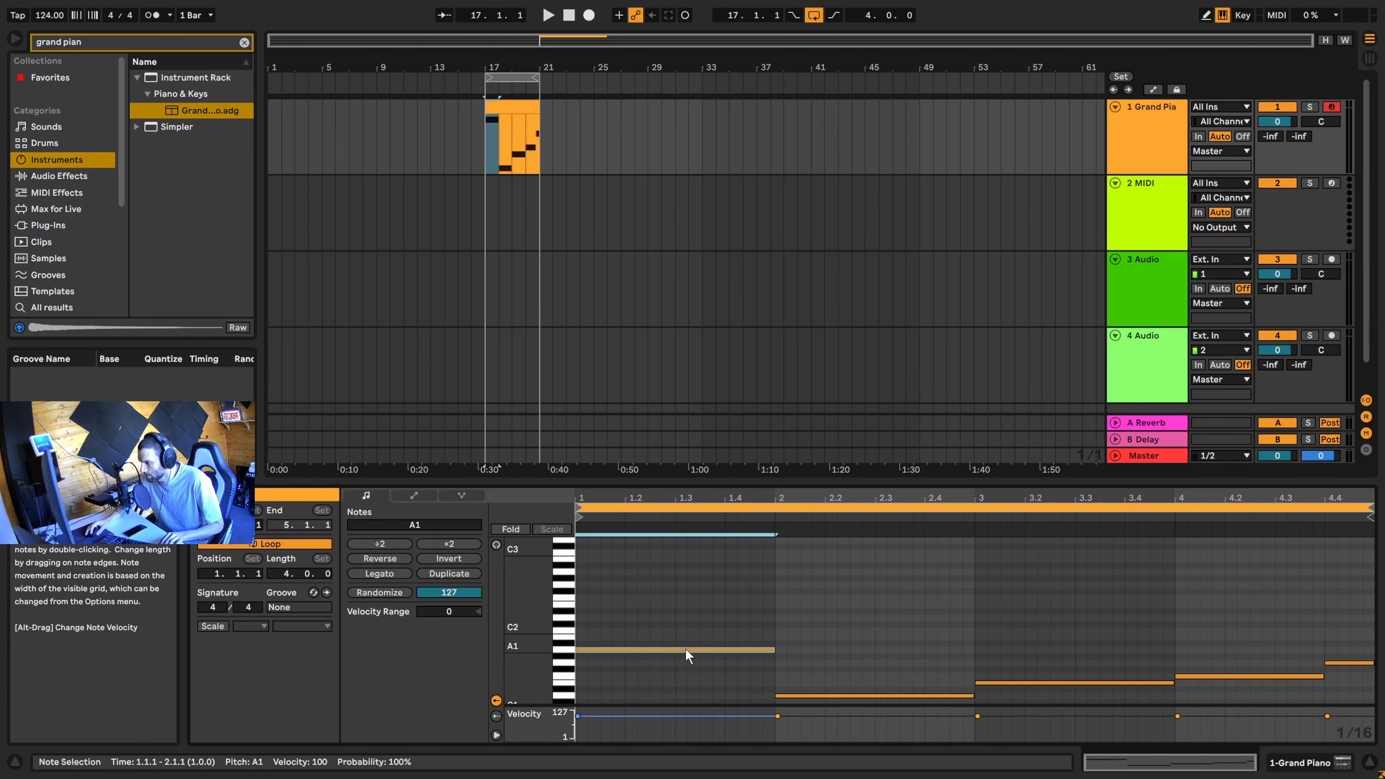
{"action": "left_click_drag", "start_coordinate": [685, 650], "coordinate": [685, 604], "text": "ctrl"}
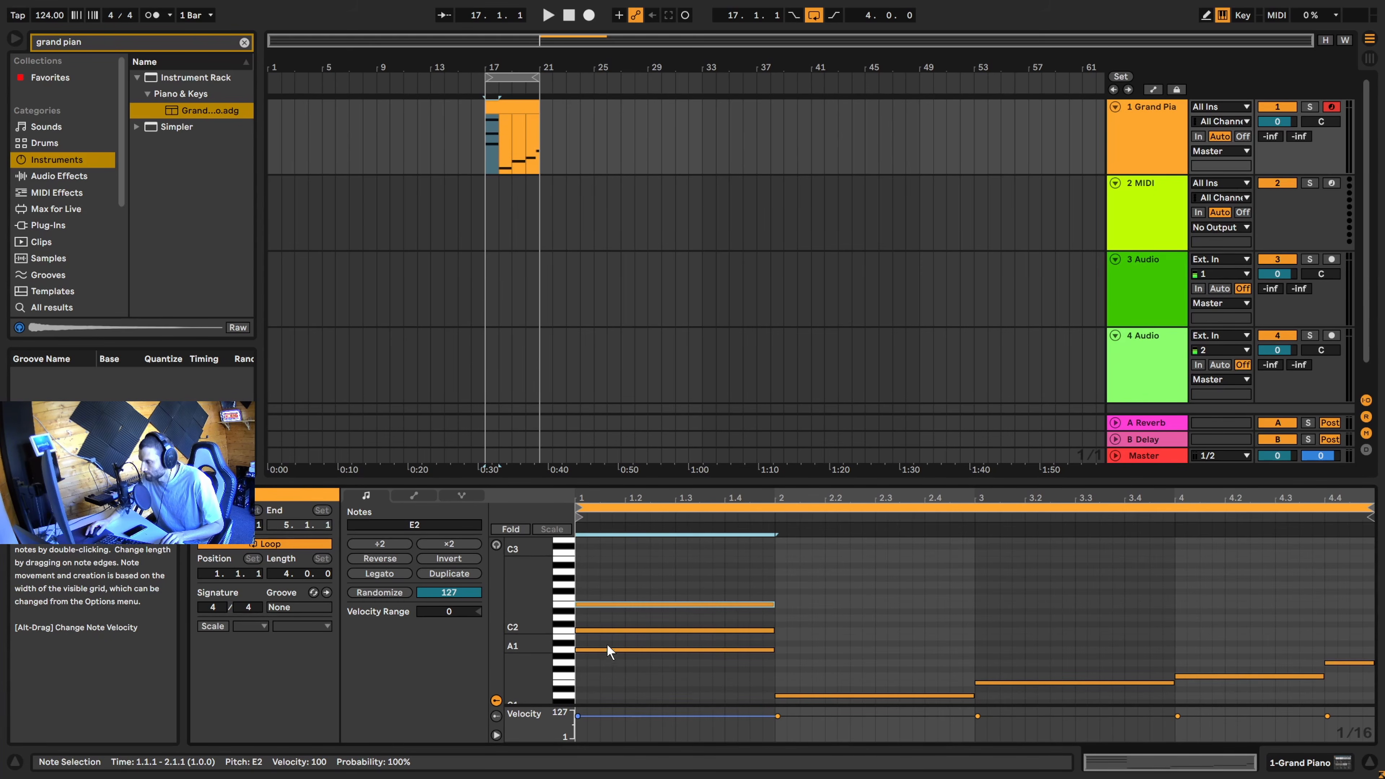
{"action": "key", "text": "space"}
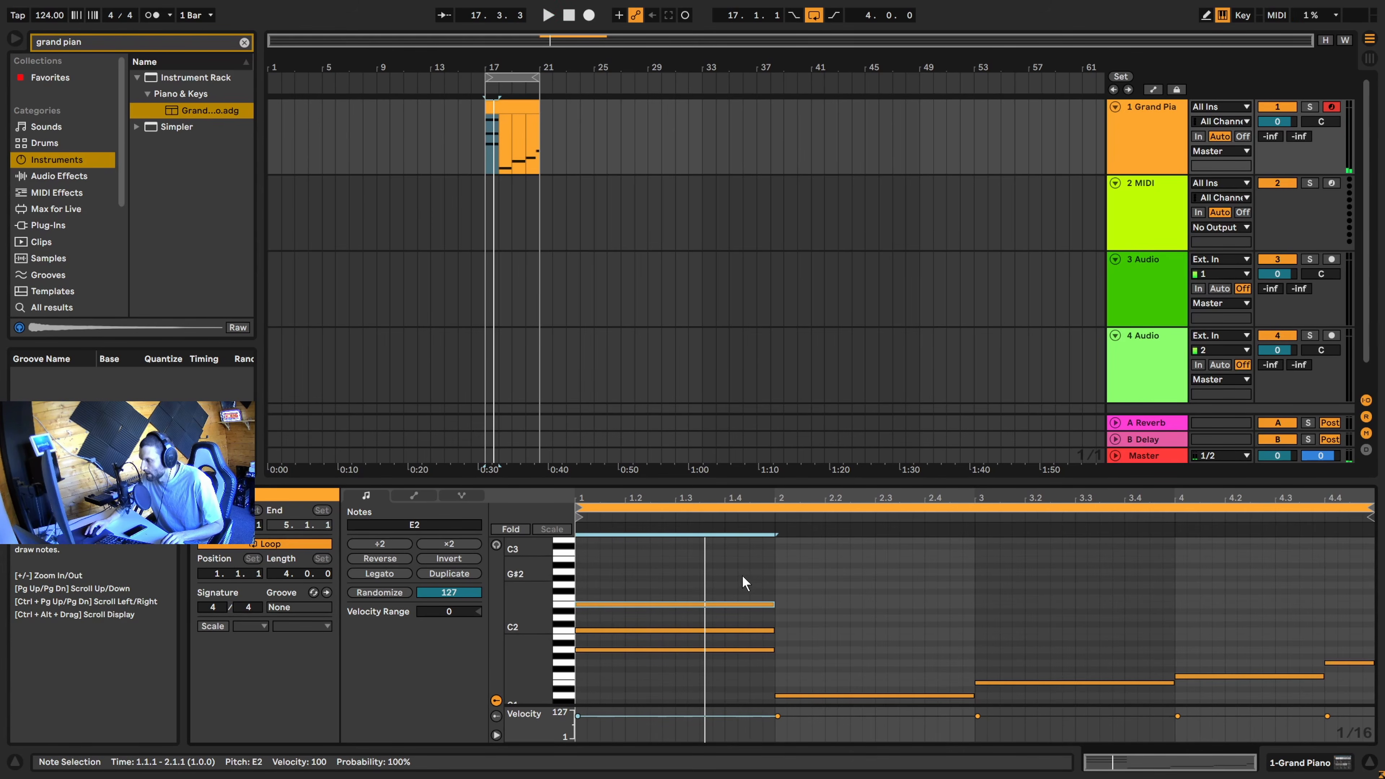
Copy the D1 note in bar 2 up to F1 and A1 to form a three-note chord
{"action": "left_click", "coordinate": [816, 699]}
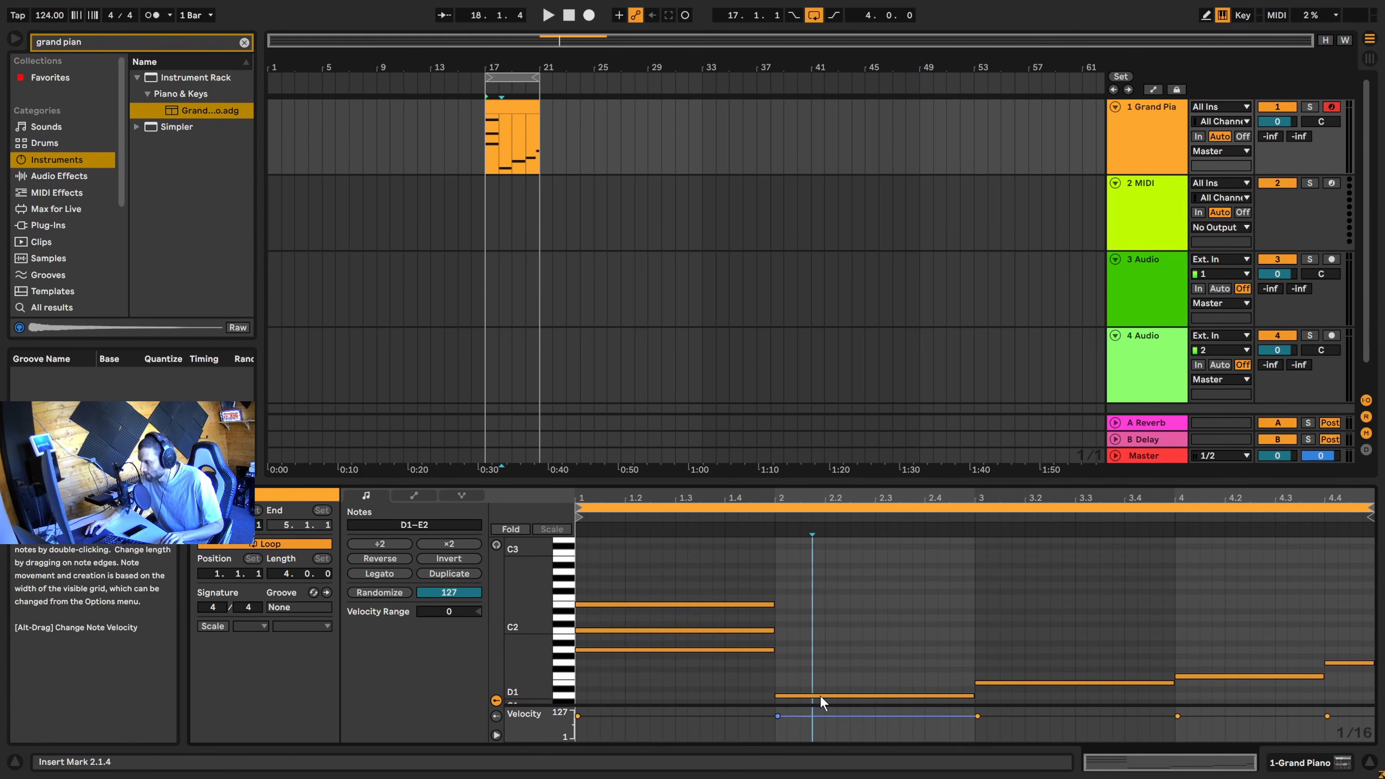
{"action": "left_click", "coordinate": [821, 695]}
{"action": "scroll", "coordinate": [878, 674], "scroll_direction": "down", "scroll_amount": 1}
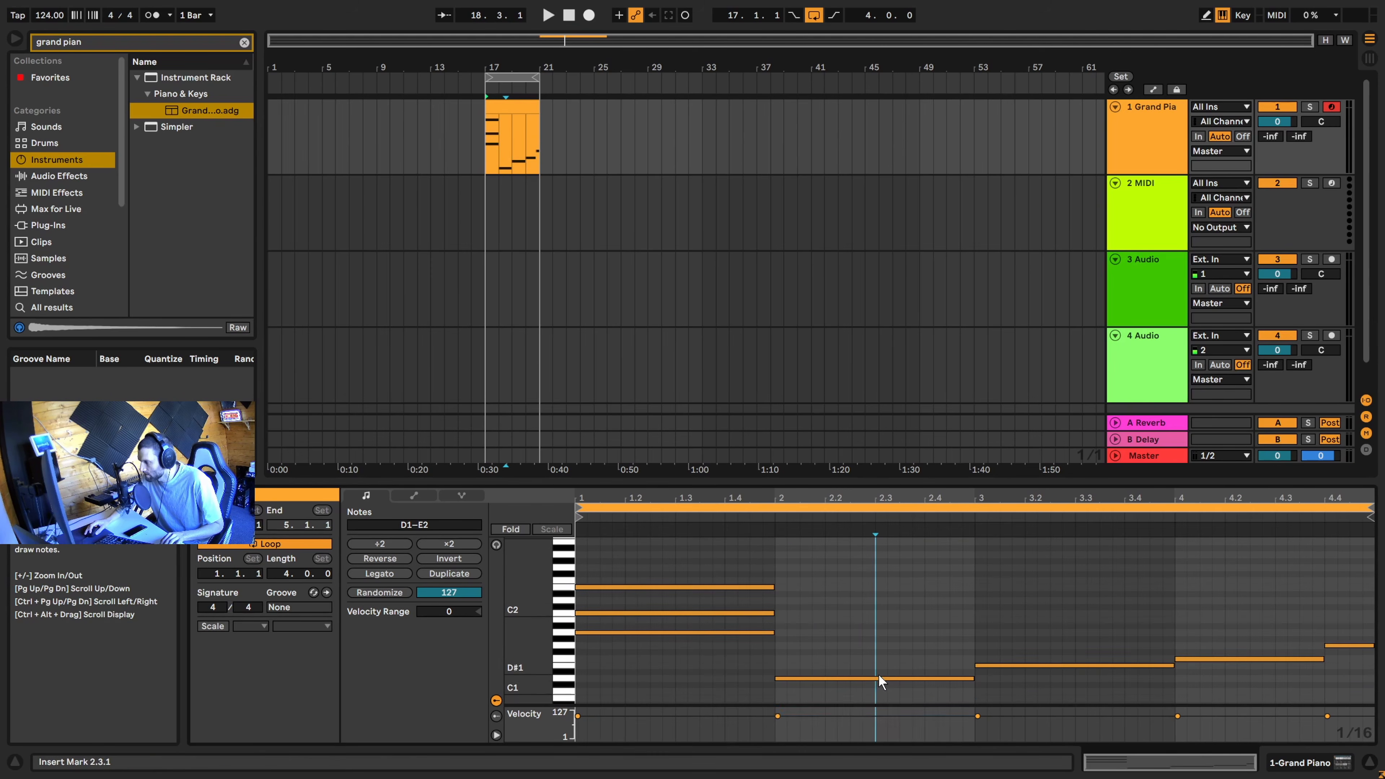
{"action": "left_click_drag", "start_coordinate": [857, 677], "coordinate": [854, 634]}
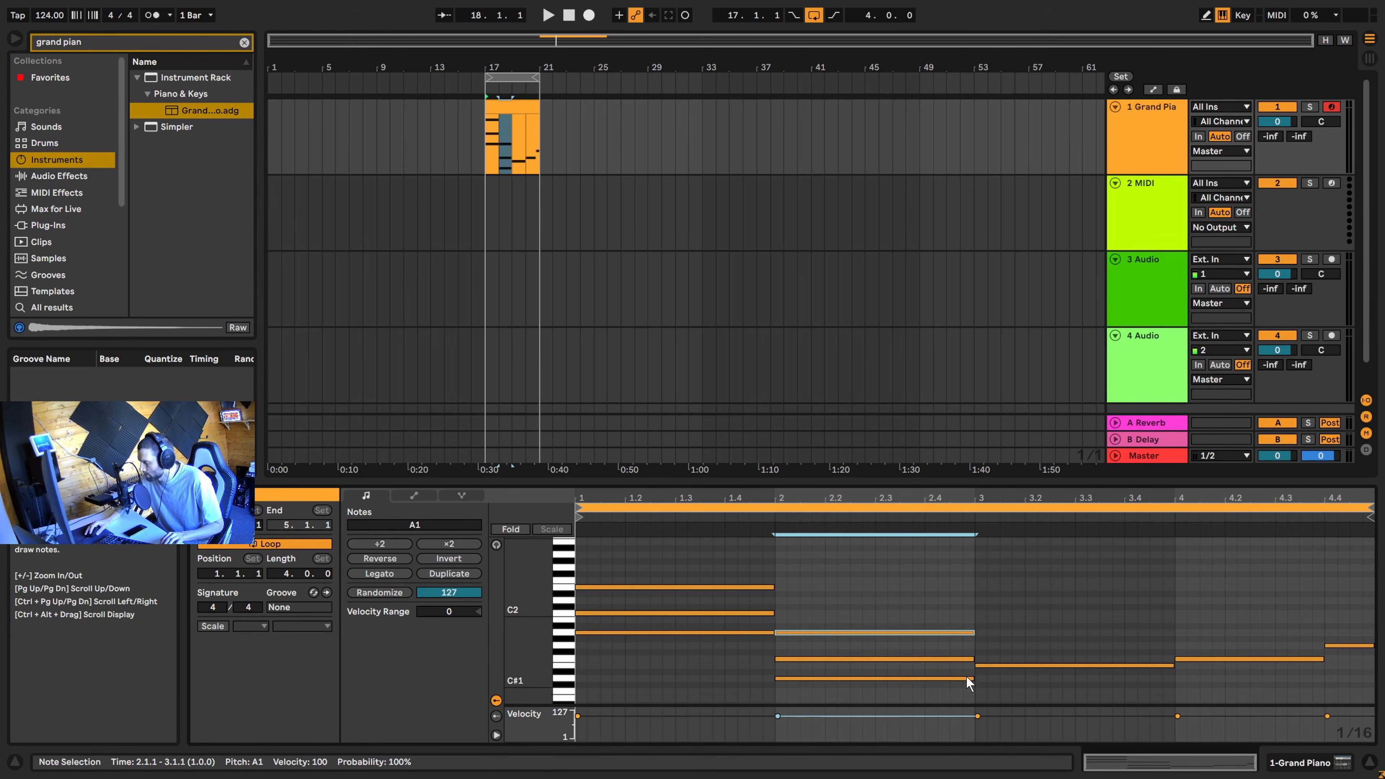
Copy the E1 note in bar 3 up to G1 and B1 to form a chord, and play it back
{"action": "left_click", "coordinate": [1024, 664]}
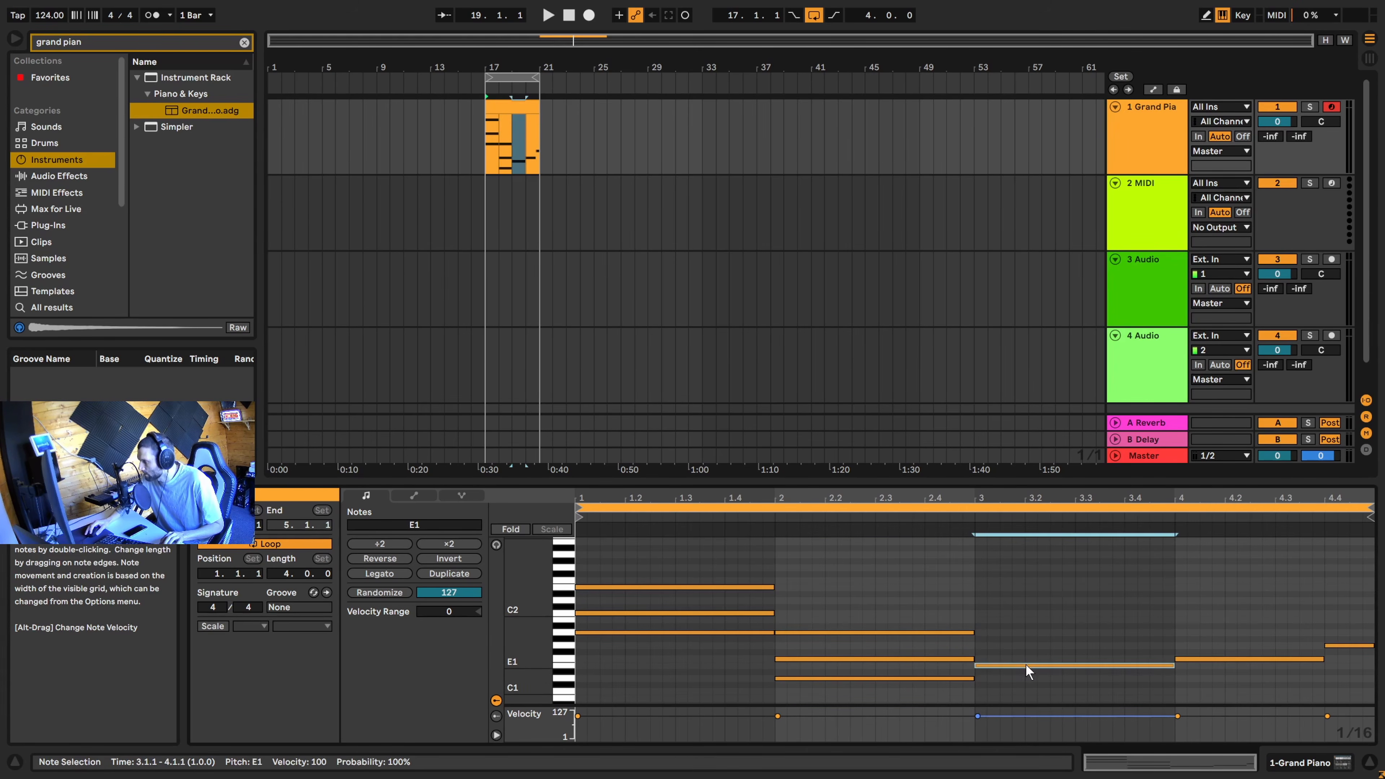
{"action": "left_click_drag", "start_coordinate": [1026, 663], "coordinate": [1028, 621]}
{"action": "key", "text": "space"}
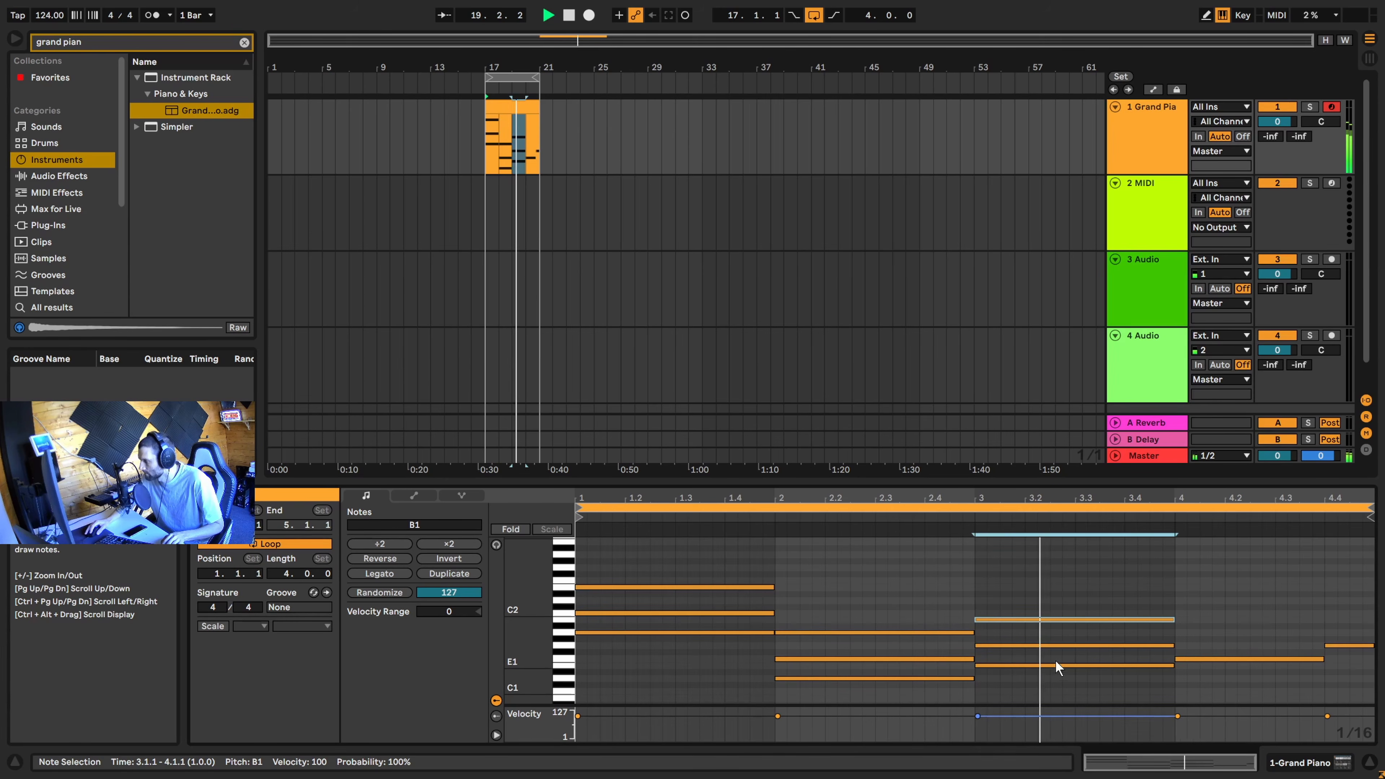
Add A1 and C2 above the F1 note in bar 4, add B1 and D2 above G1 at 4.4, and play back
{"action": "left_click", "coordinate": [1231, 659]}
{"action": "key", "text": "space"}
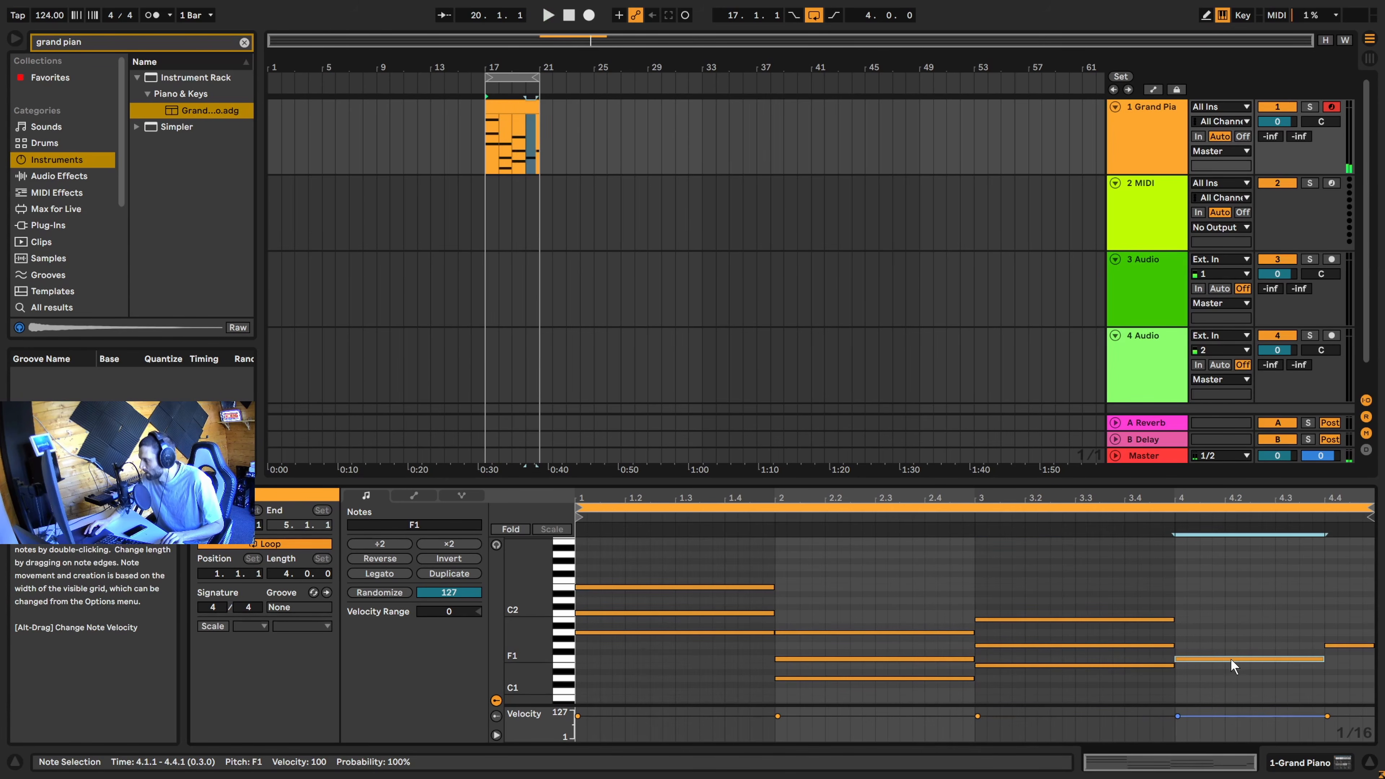
{"action": "left_click_drag", "start_coordinate": [1230, 658], "coordinate": [1230, 612]}
{"action": "double_click", "coordinate": [1334, 638]}
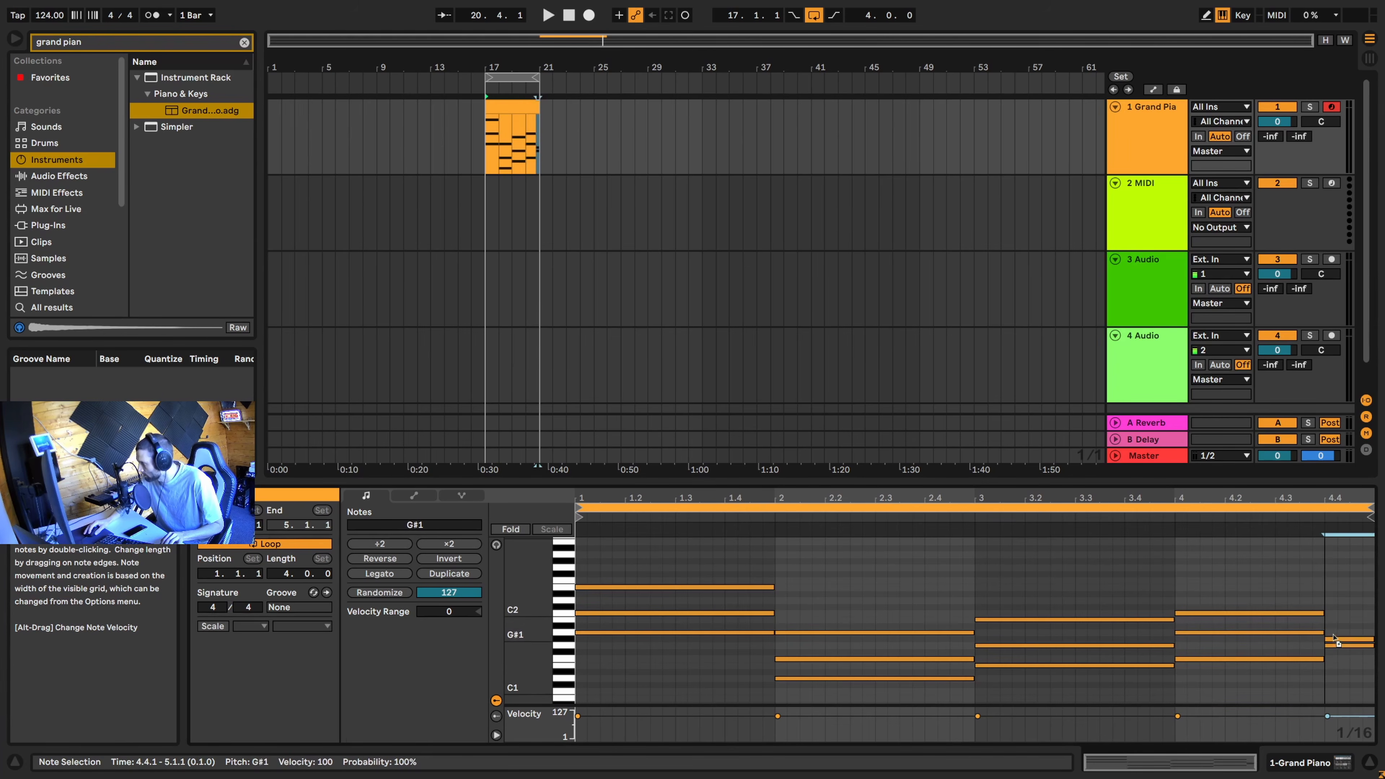
{"action": "left_click_drag", "start_coordinate": [1334, 638], "coordinate": [1341, 606]}
{"action": "key", "text": "space"}
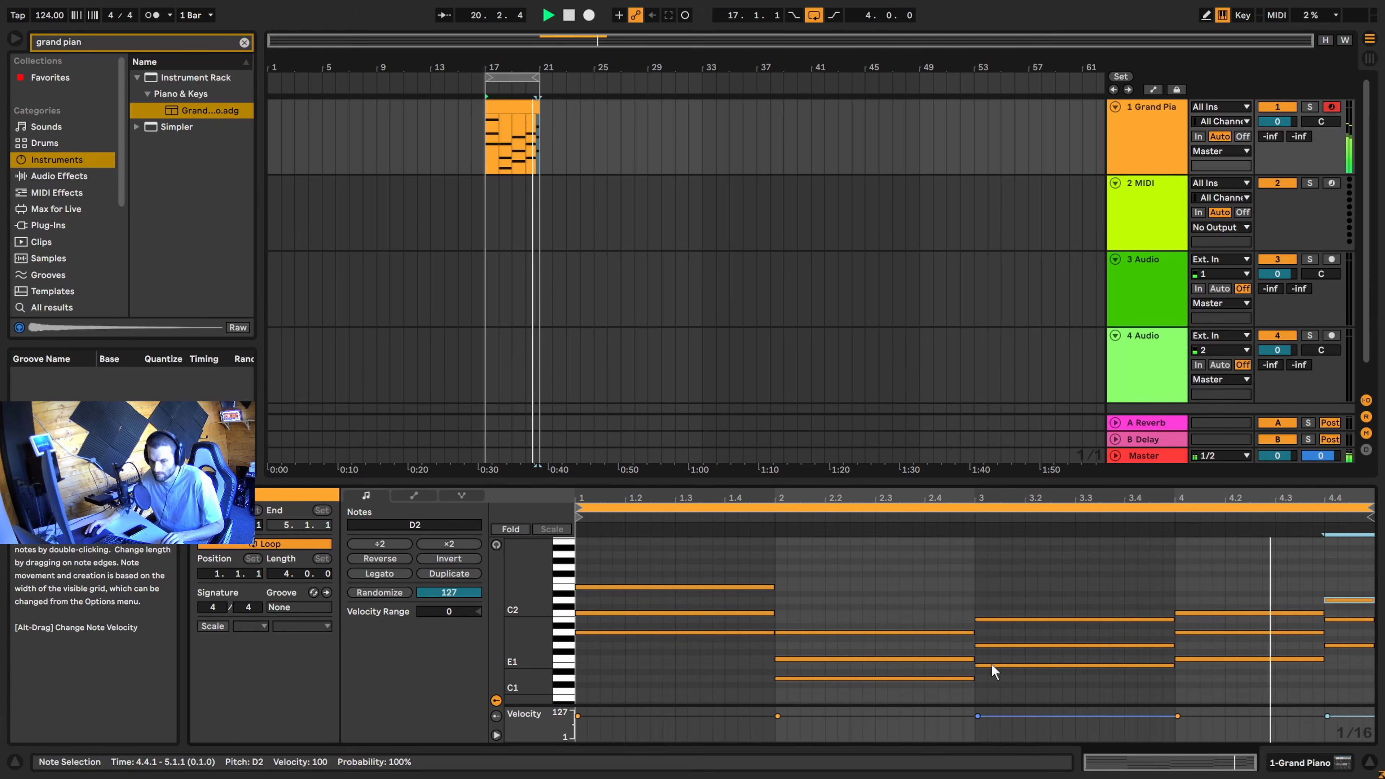
Transpose the two upper notes of every chord up one octave, leaving the bass notes in place, and play the result
{"action": "left_click", "coordinate": [826, 642]}
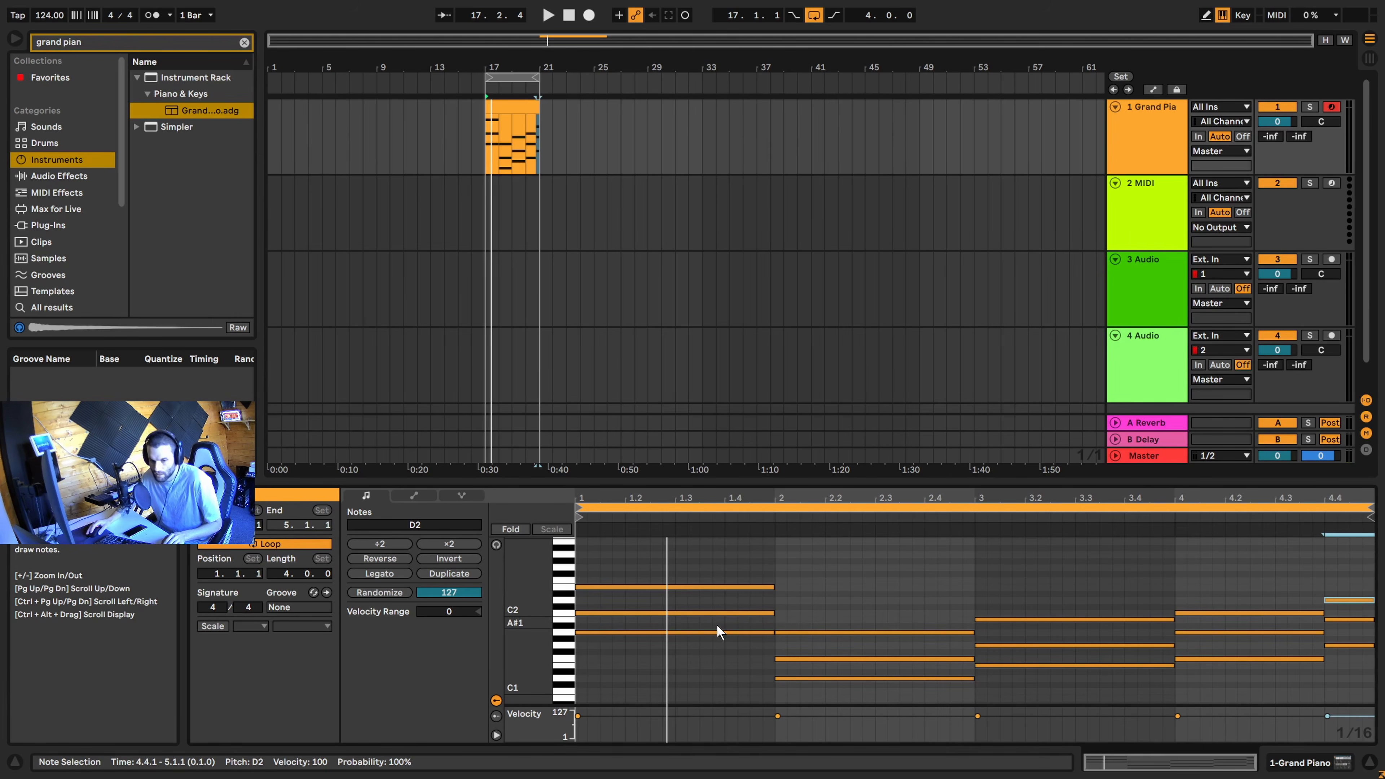
{"action": "left_click", "coordinate": [694, 611]}
{"action": "left_click_drag", "start_coordinate": [692, 567], "coordinate": [843, 666]}
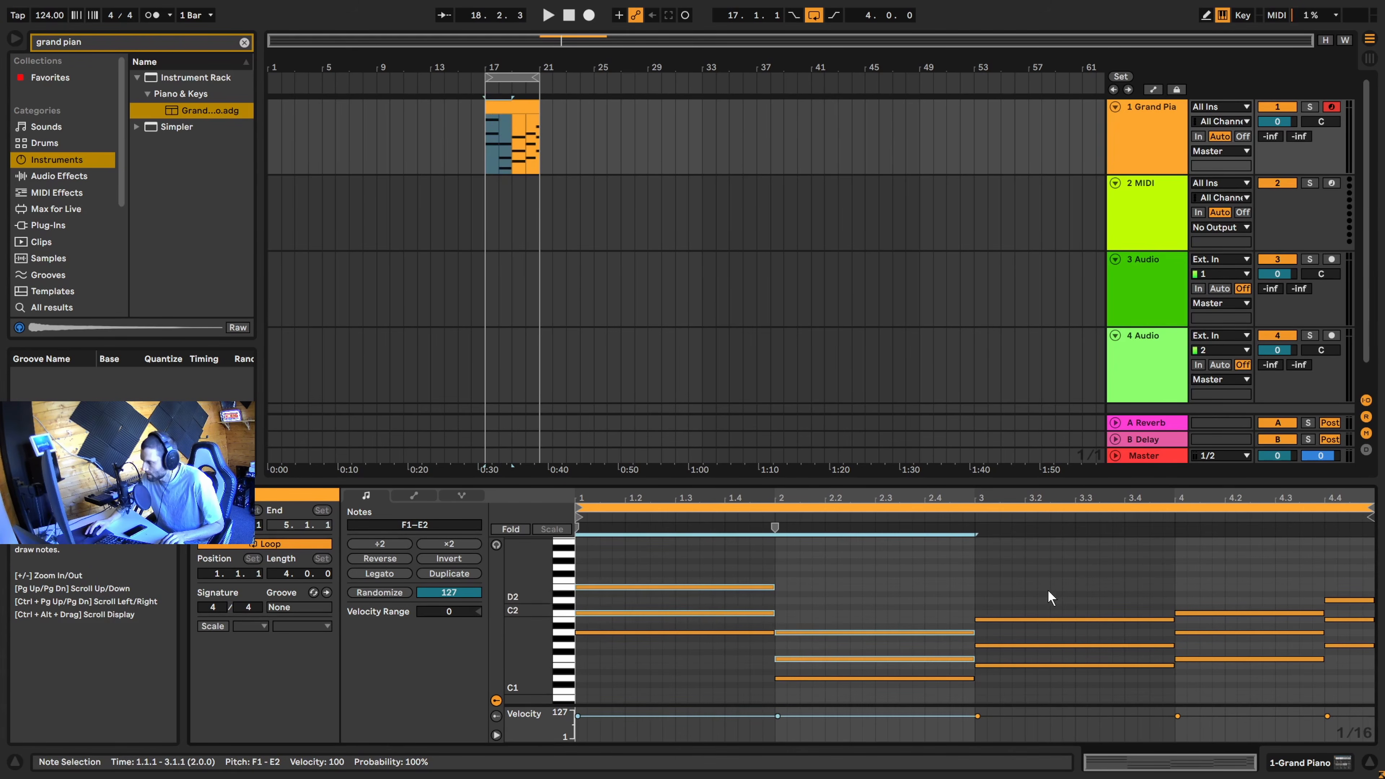
{"action": "left_click_drag", "start_coordinate": [1047, 590], "coordinate": [1071, 650]}
{"action": "left_click_drag", "start_coordinate": [1212, 600], "coordinate": [1245, 636]}
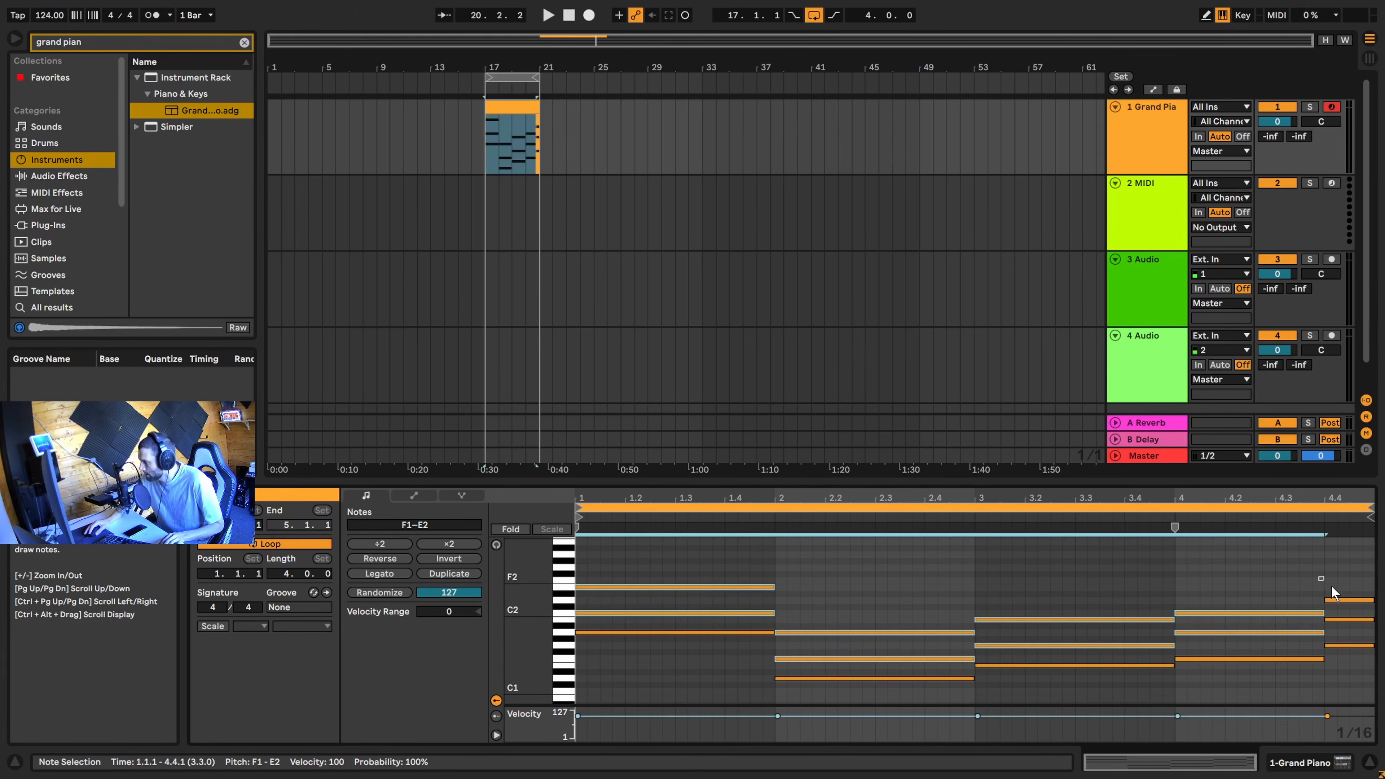
{"action": "left_click_drag", "start_coordinate": [1320, 577], "coordinate": [1356, 615]}
{"action": "left_click", "coordinate": [1312, 612], "text": "shift"}
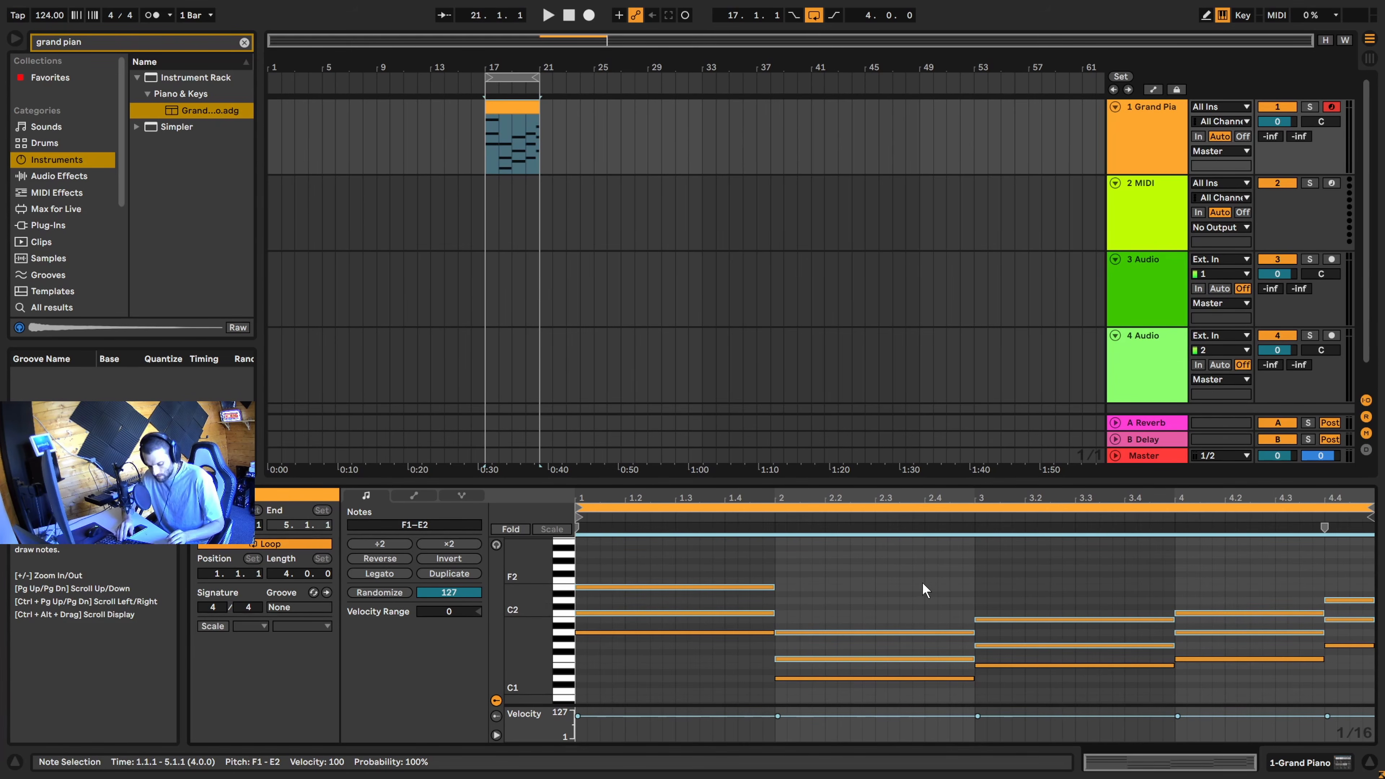
{"action": "key", "text": "shift+Up"}
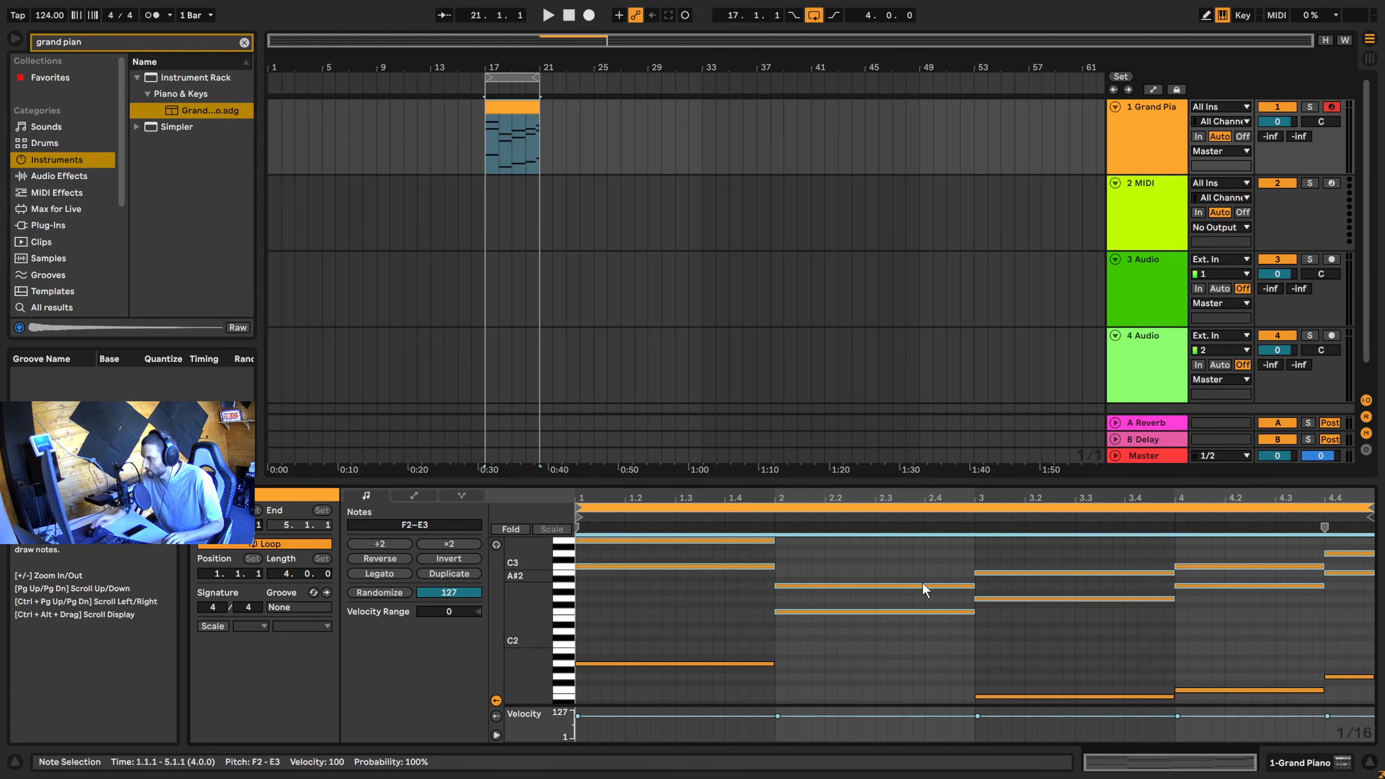
{"action": "mouse_move", "coordinate": [527, 592]}
{"action": "left_mouse_down"}
{"action": "mouse_move", "coordinate": [520, 599]}
{"action": "mouse_move", "coordinate": [524, 574]}
{"action": "mouse_move", "coordinate": [511, 578]}
{"action": "left_mouse_up"}
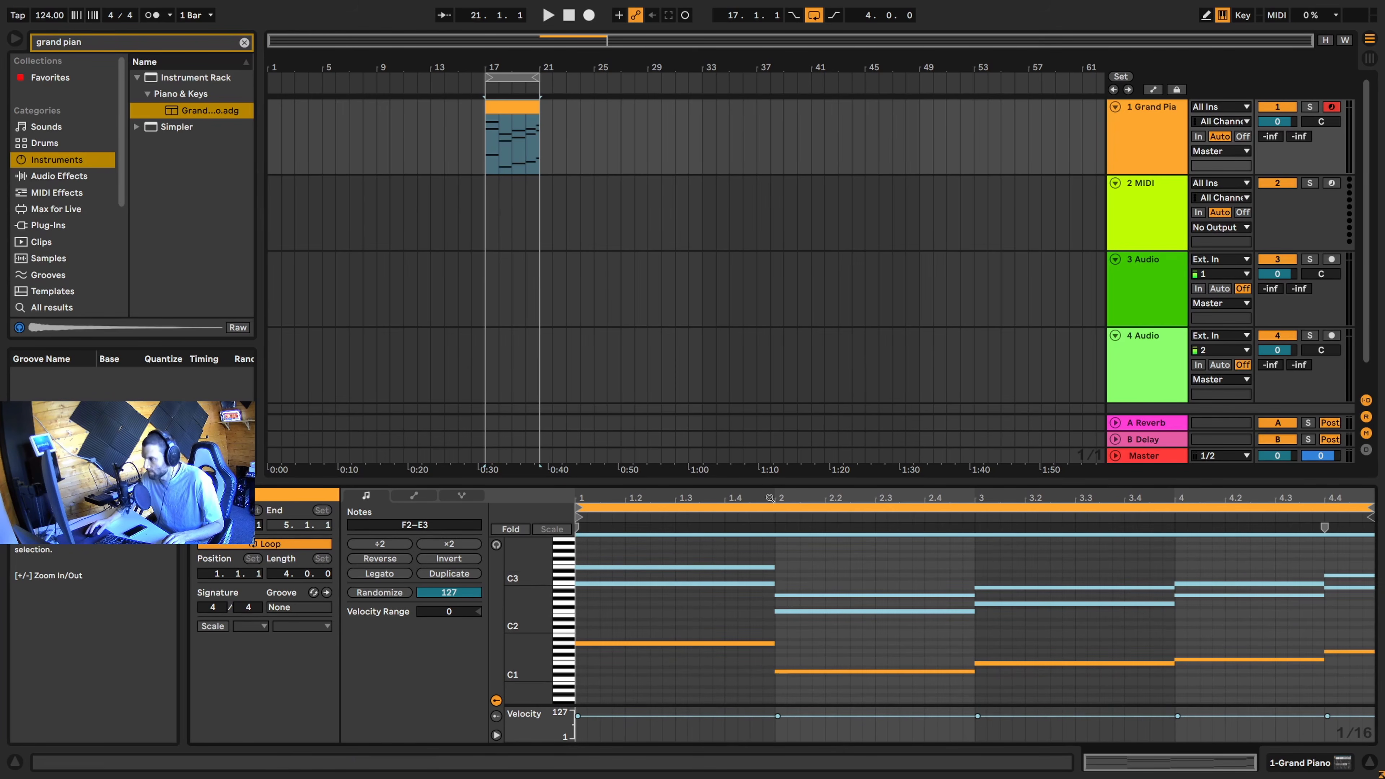
{"action": "key", "text": "space"}
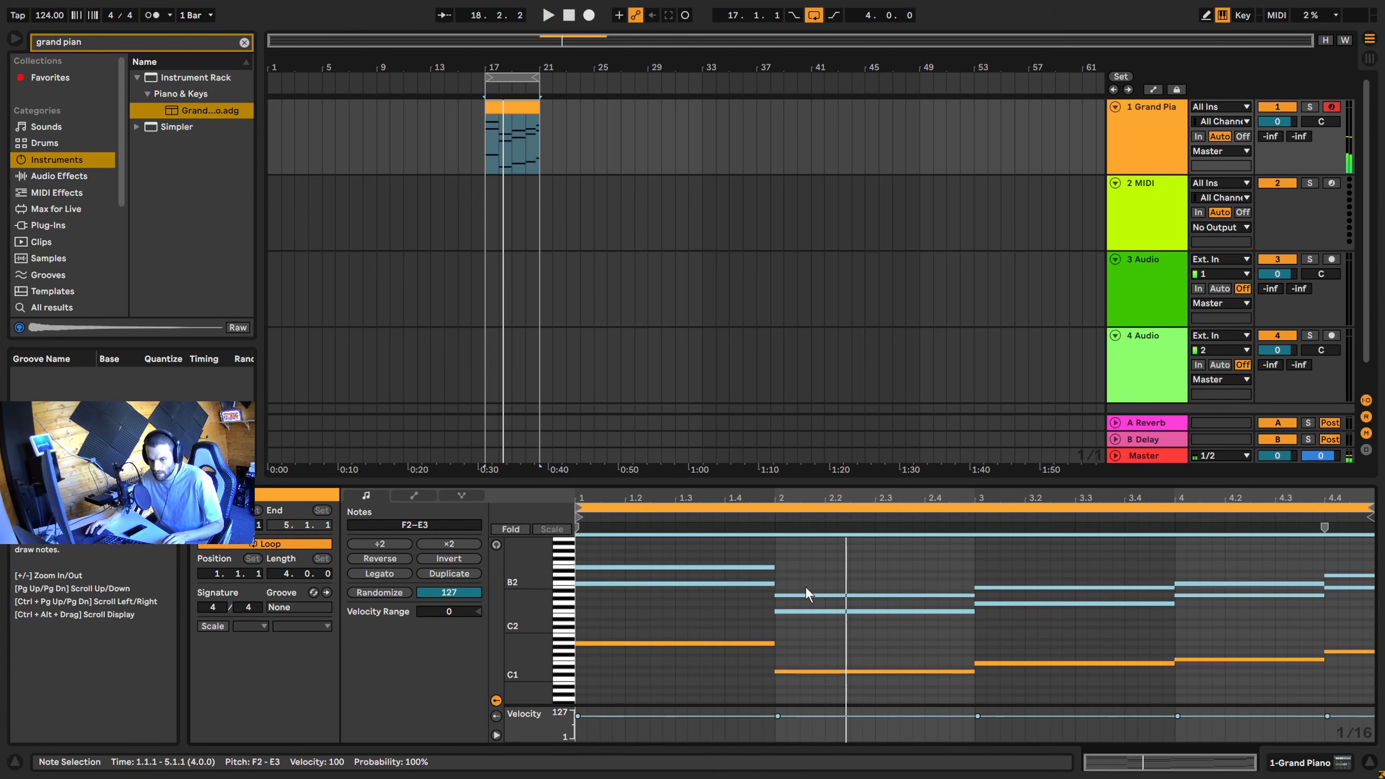
Move the F2 note in bar 2 up one octave to F3 and play the progression
{"action": "left_click", "coordinate": [818, 590]}
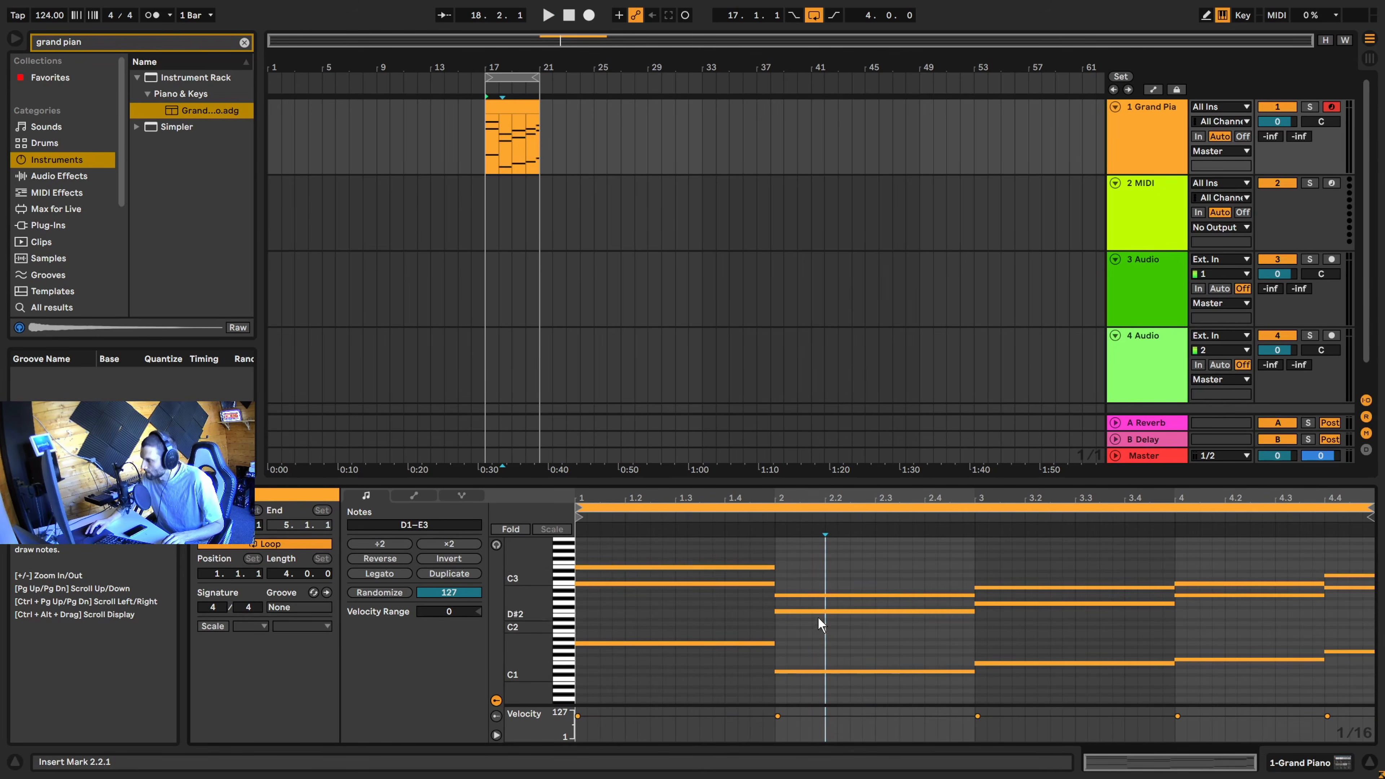
{"action": "left_click", "coordinate": [829, 611]}
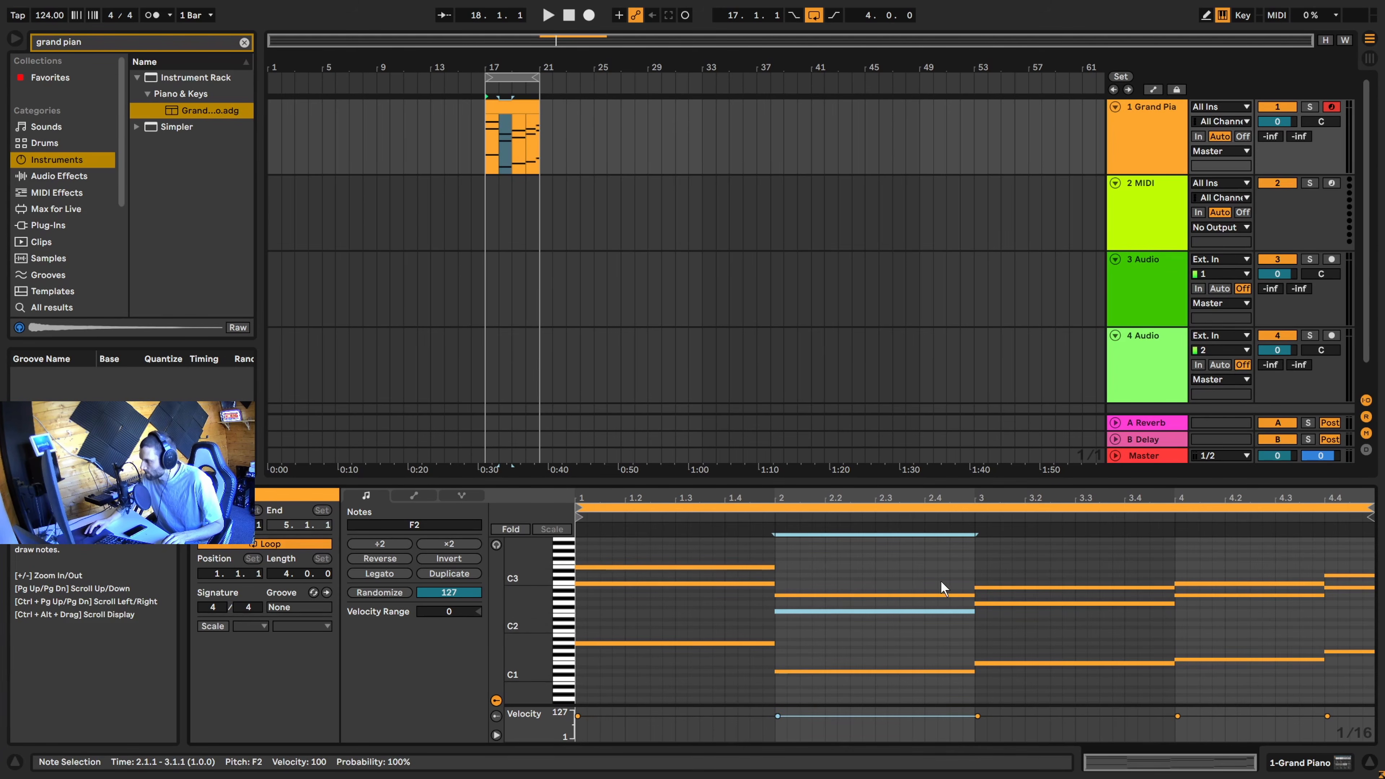
{"action": "left_click", "coordinate": [826, 654]}
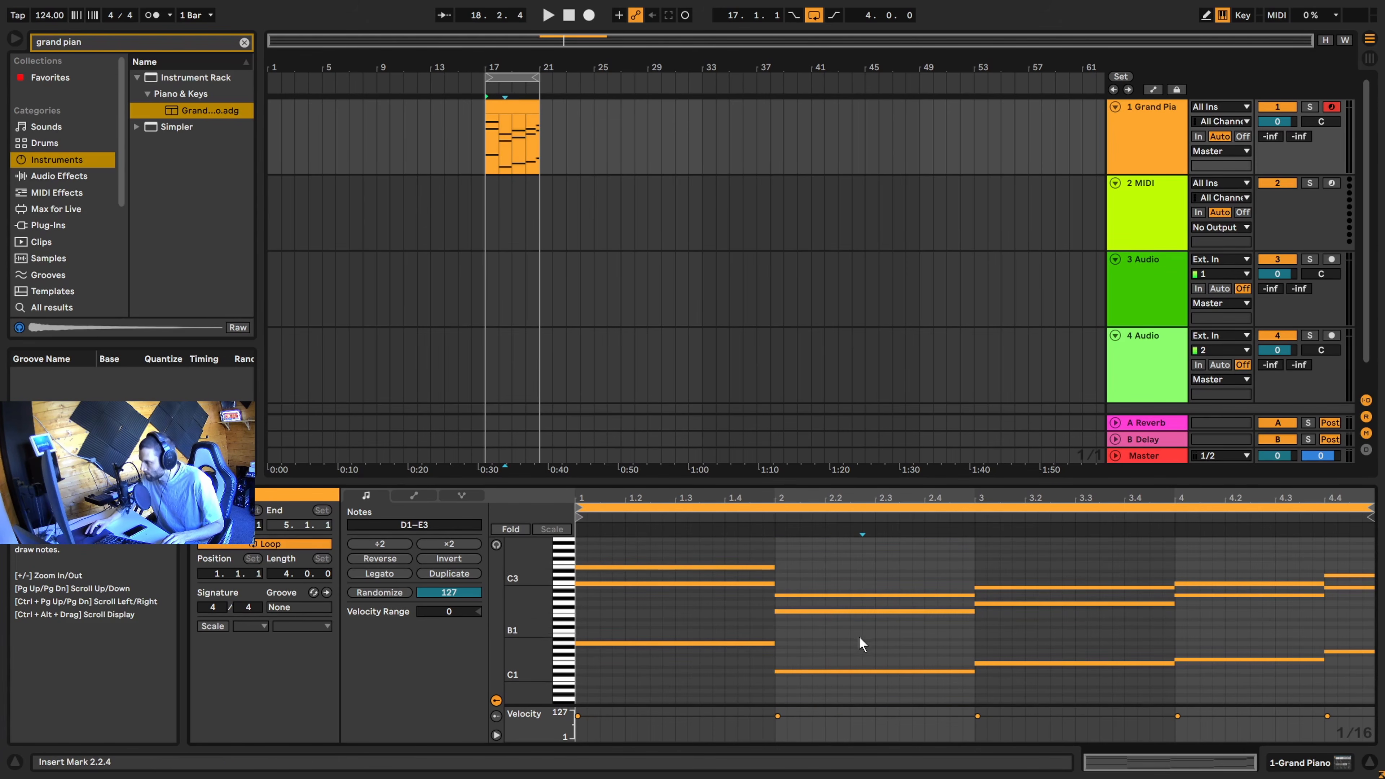
{"action": "left_click", "coordinate": [859, 637]}
{"action": "left_click", "coordinate": [848, 611]}
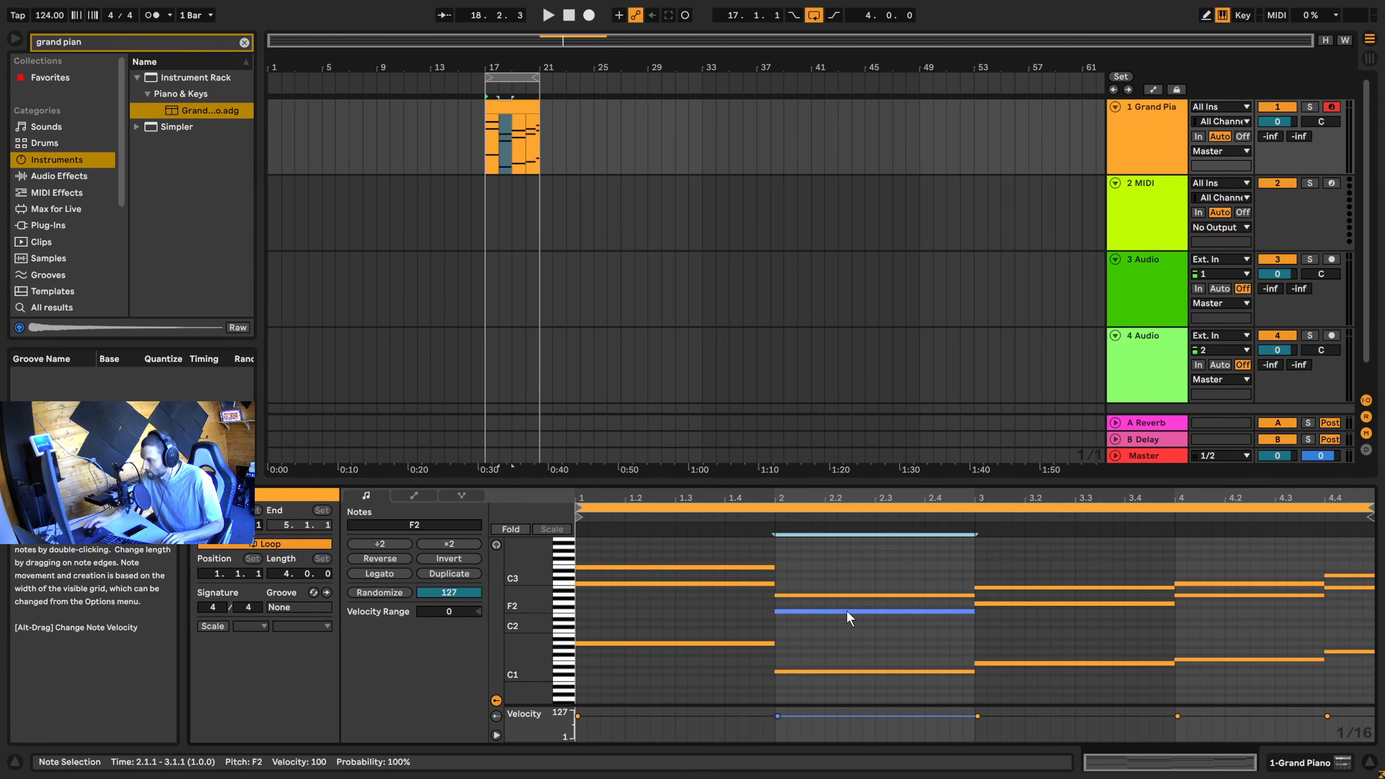
{"action": "left_click_drag", "start_coordinate": [801, 639], "coordinate": [807, 604]}
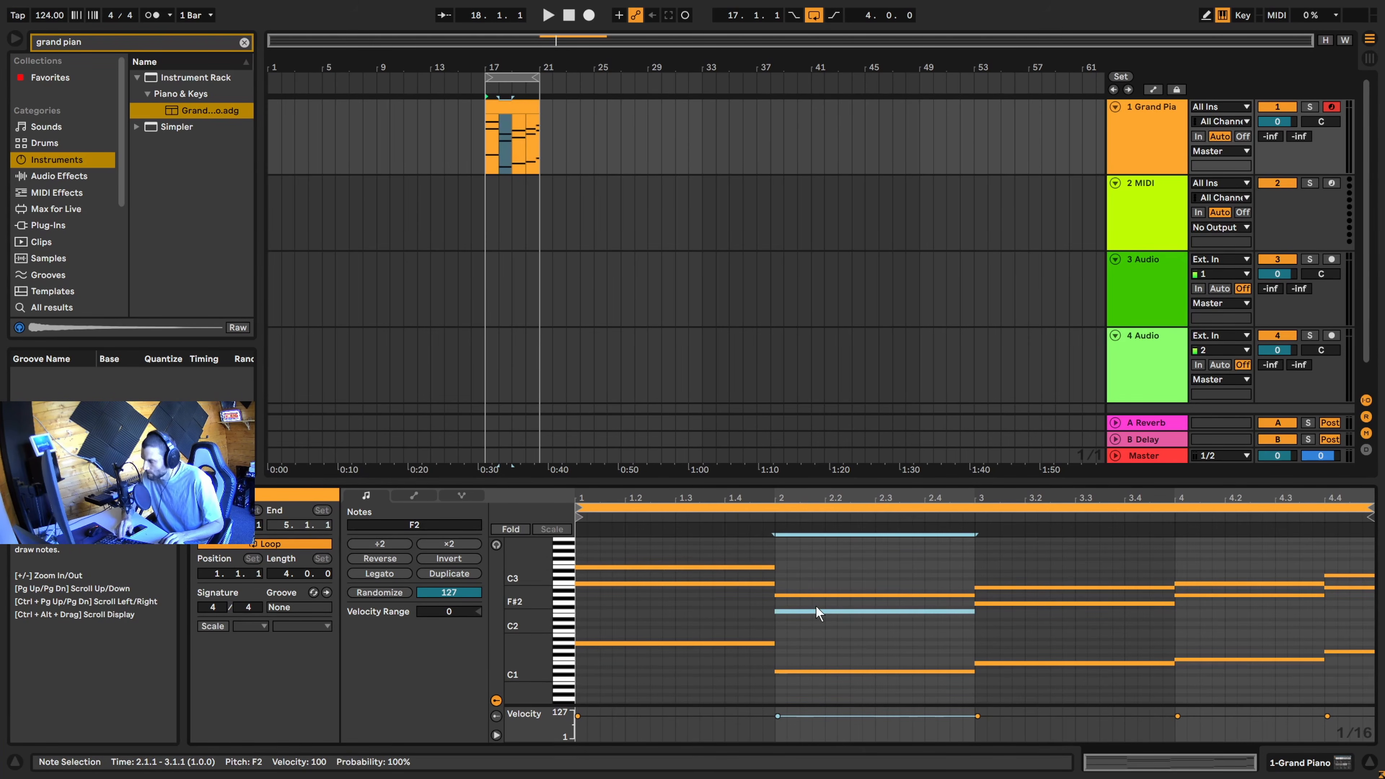
{"action": "key", "text": "shift+Up"}
{"action": "key", "text": "space"}
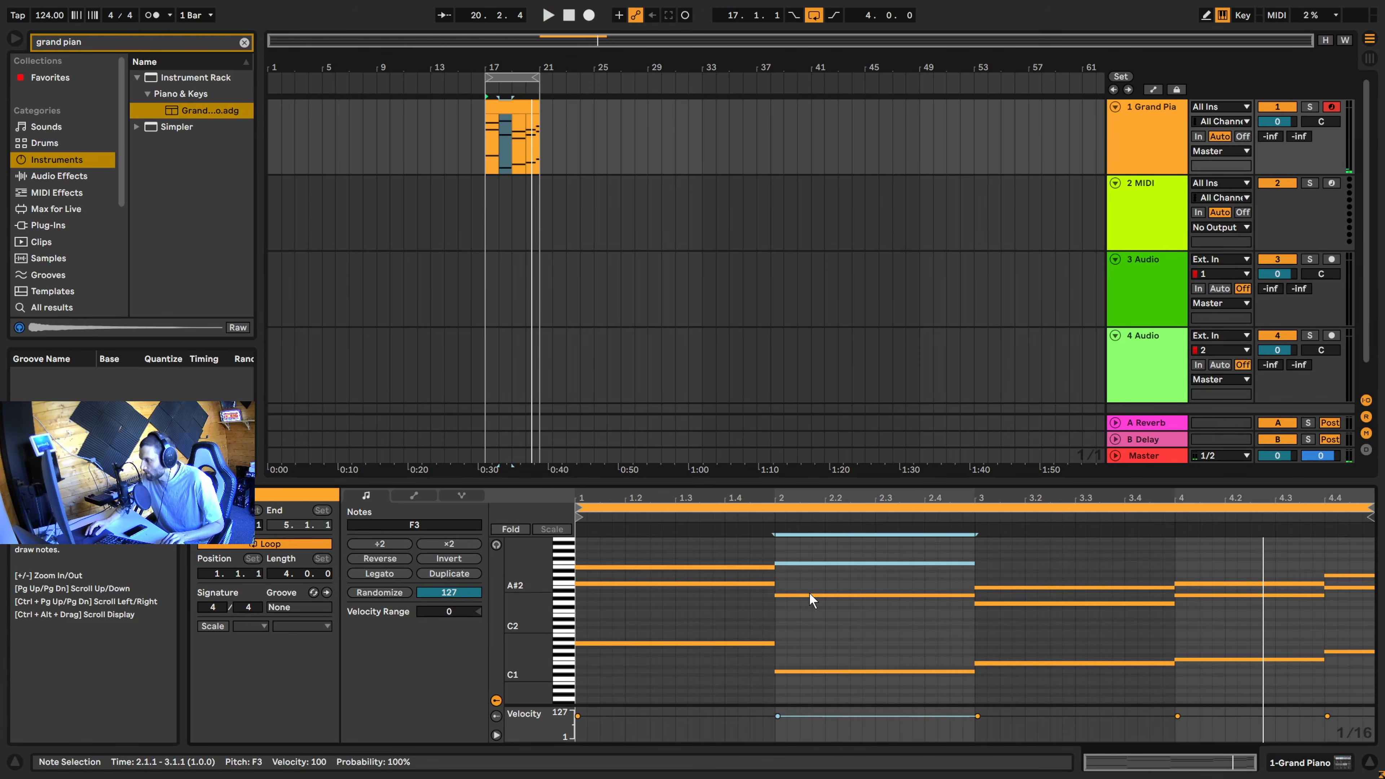
Copy the A1 bass note in bar 1 up to E2, between the bass and the upper chord notes
{"action": "left_click", "coordinate": [927, 623]}
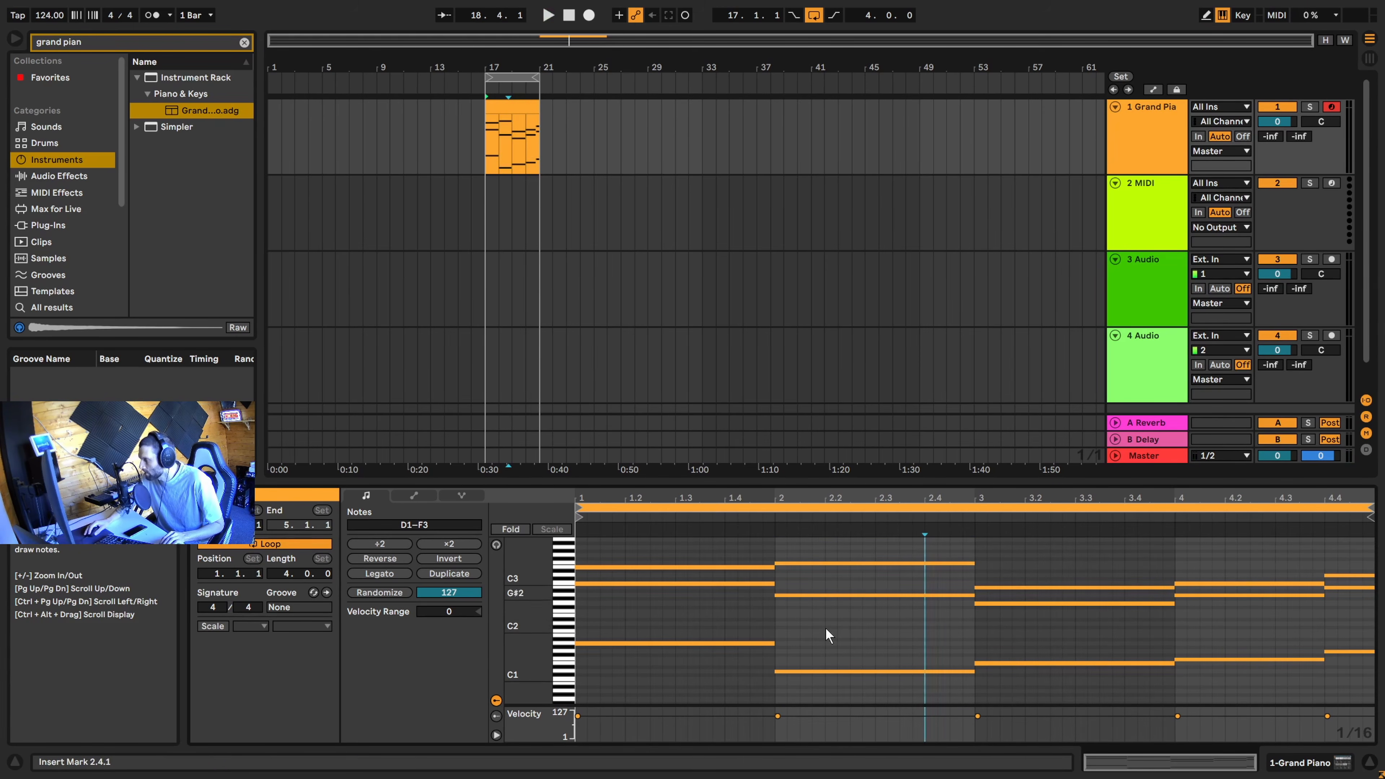
{"action": "left_click", "coordinate": [631, 645]}
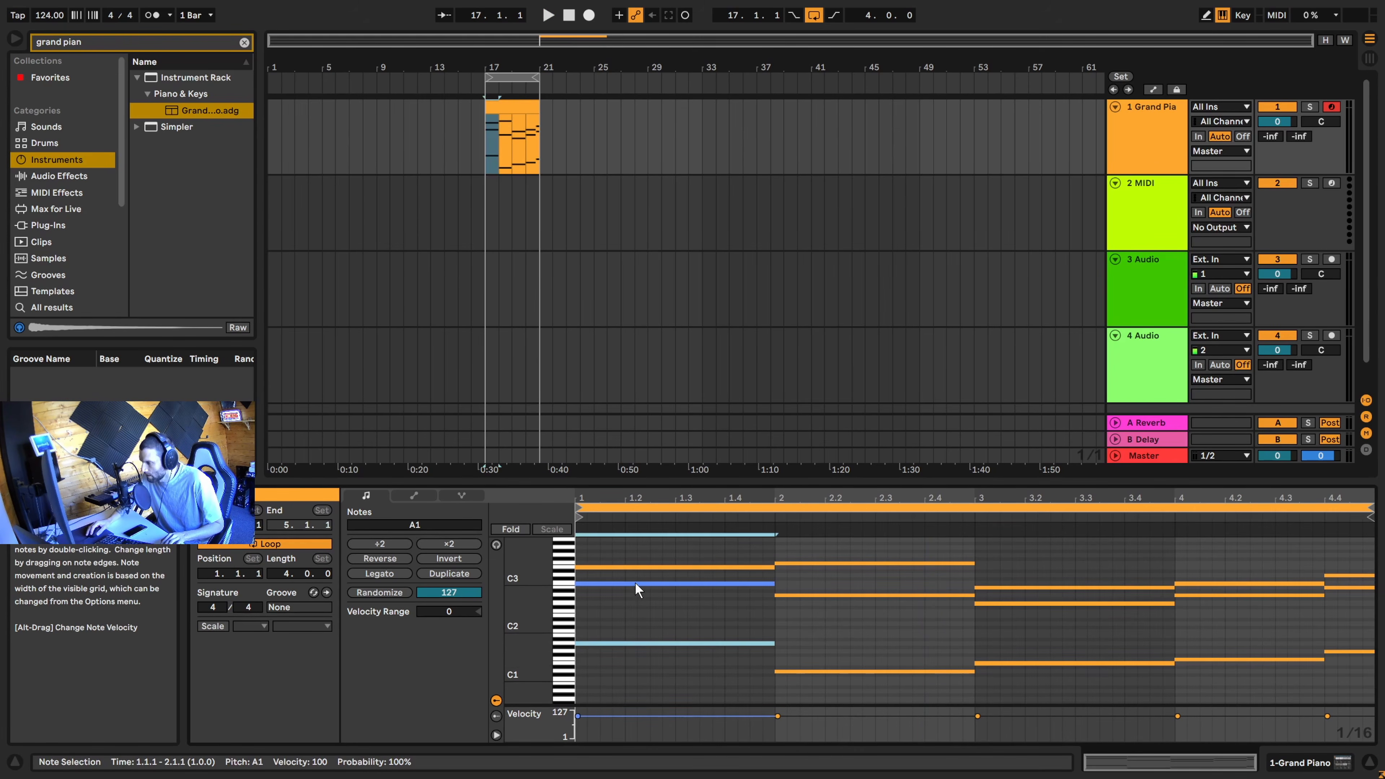
{"action": "left_click_drag", "start_coordinate": [636, 585], "coordinate": [640, 614]}
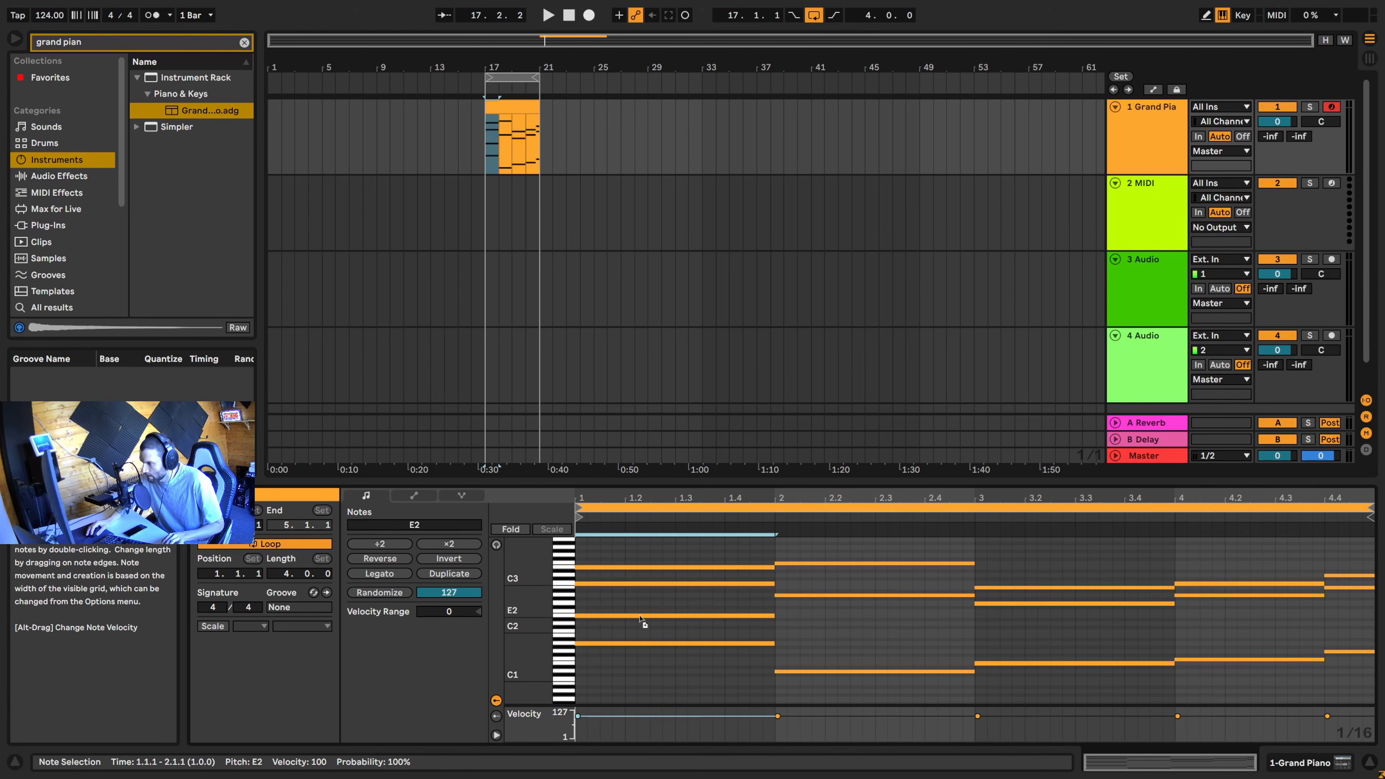
Audition the individual notes of the bar 1 chord, including the E2, and play the chord back
{"action": "left_click", "coordinate": [600, 643]}
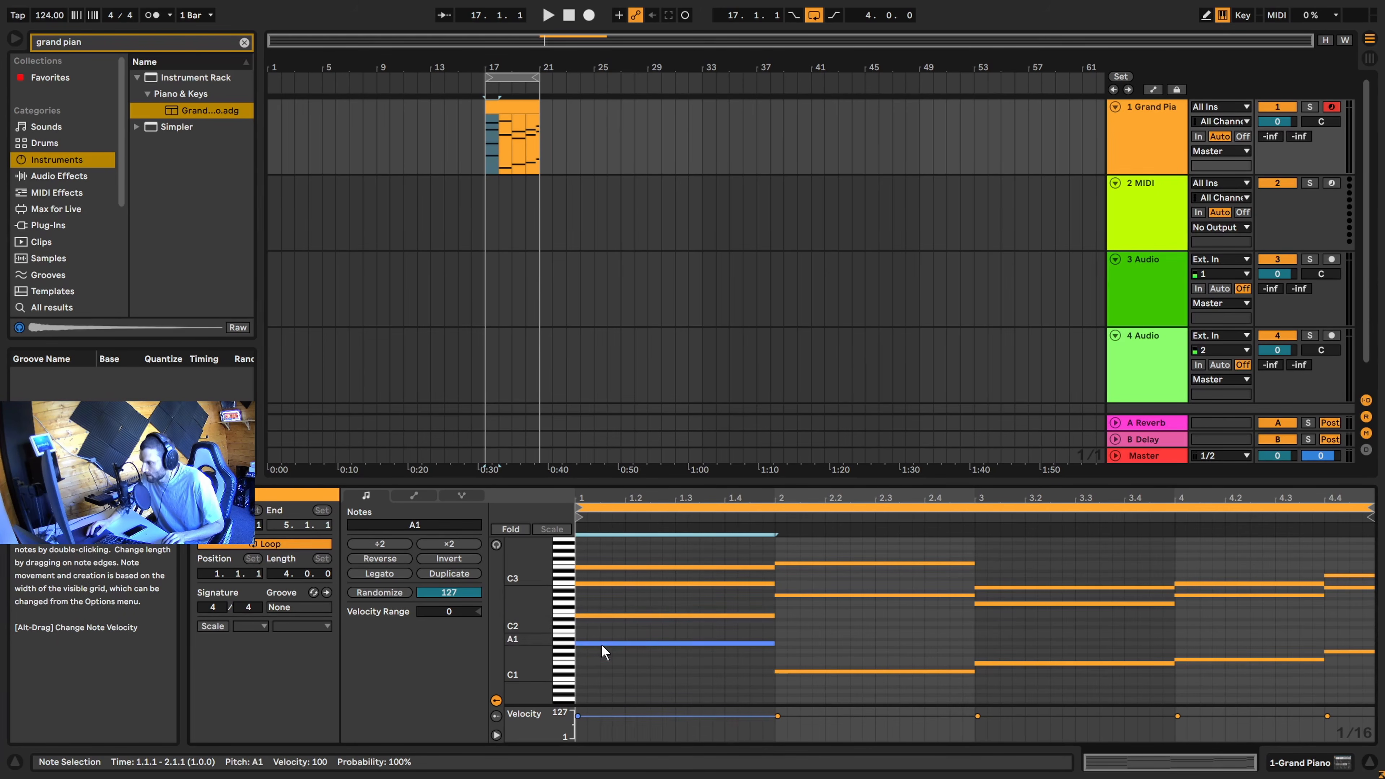
{"action": "left_click", "coordinate": [613, 615]}
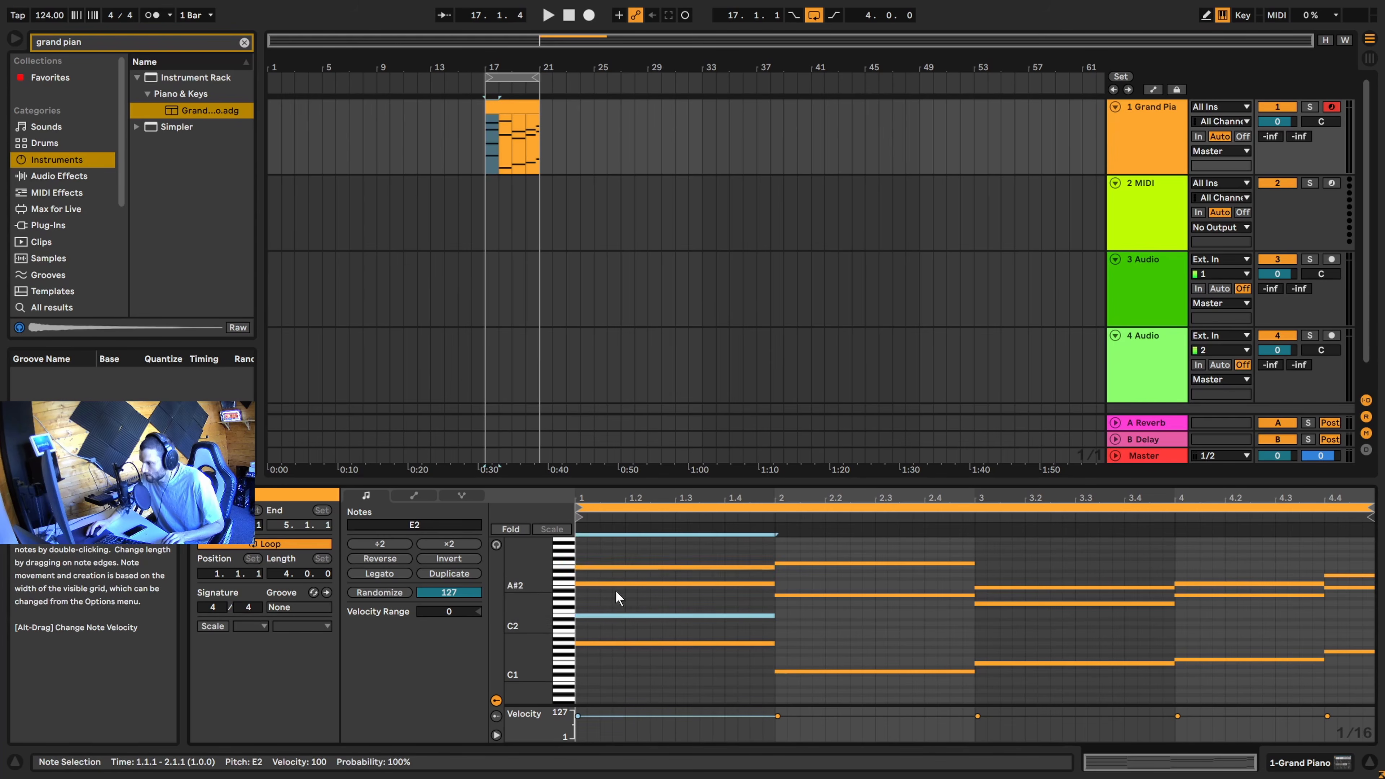
{"action": "left_click", "coordinate": [623, 566]}
{"action": "left_click", "coordinate": [620, 615]}
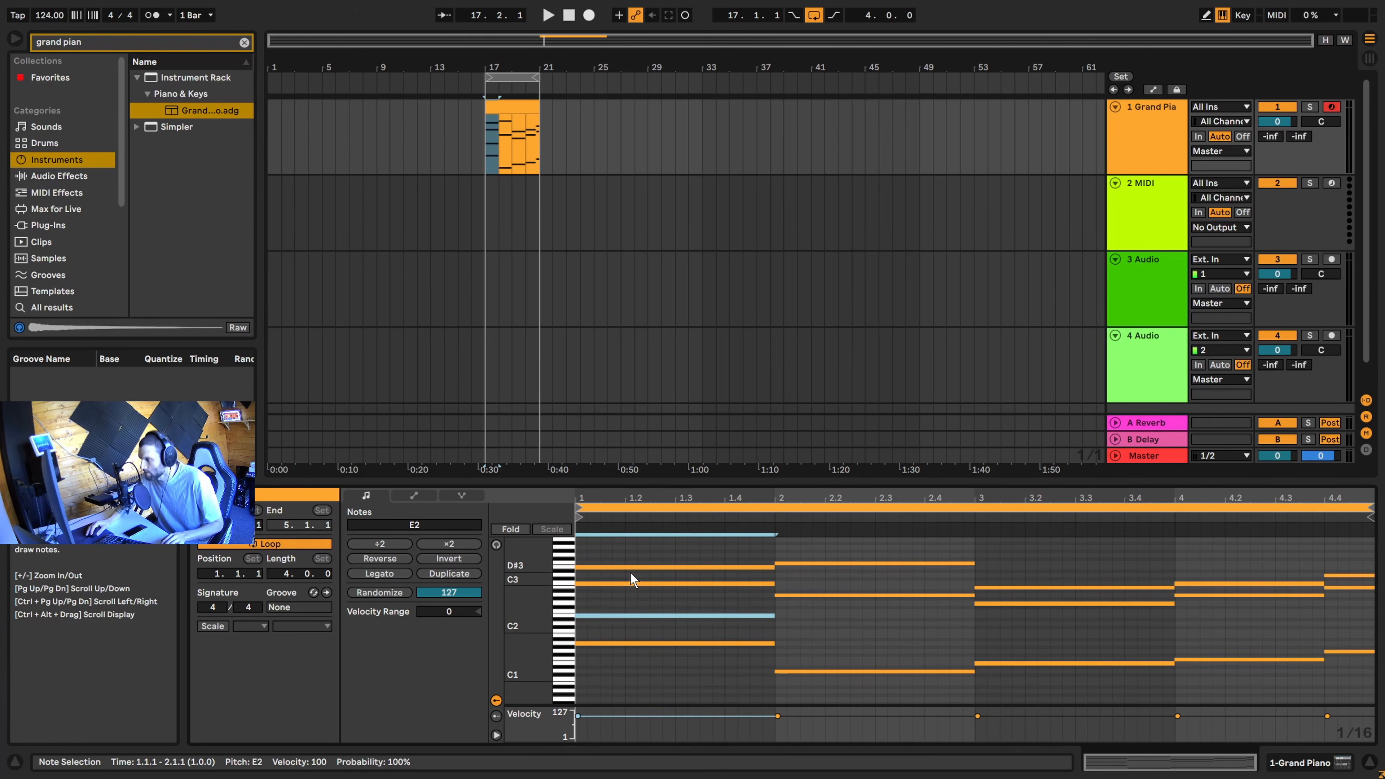
{"action": "key", "text": "space"}
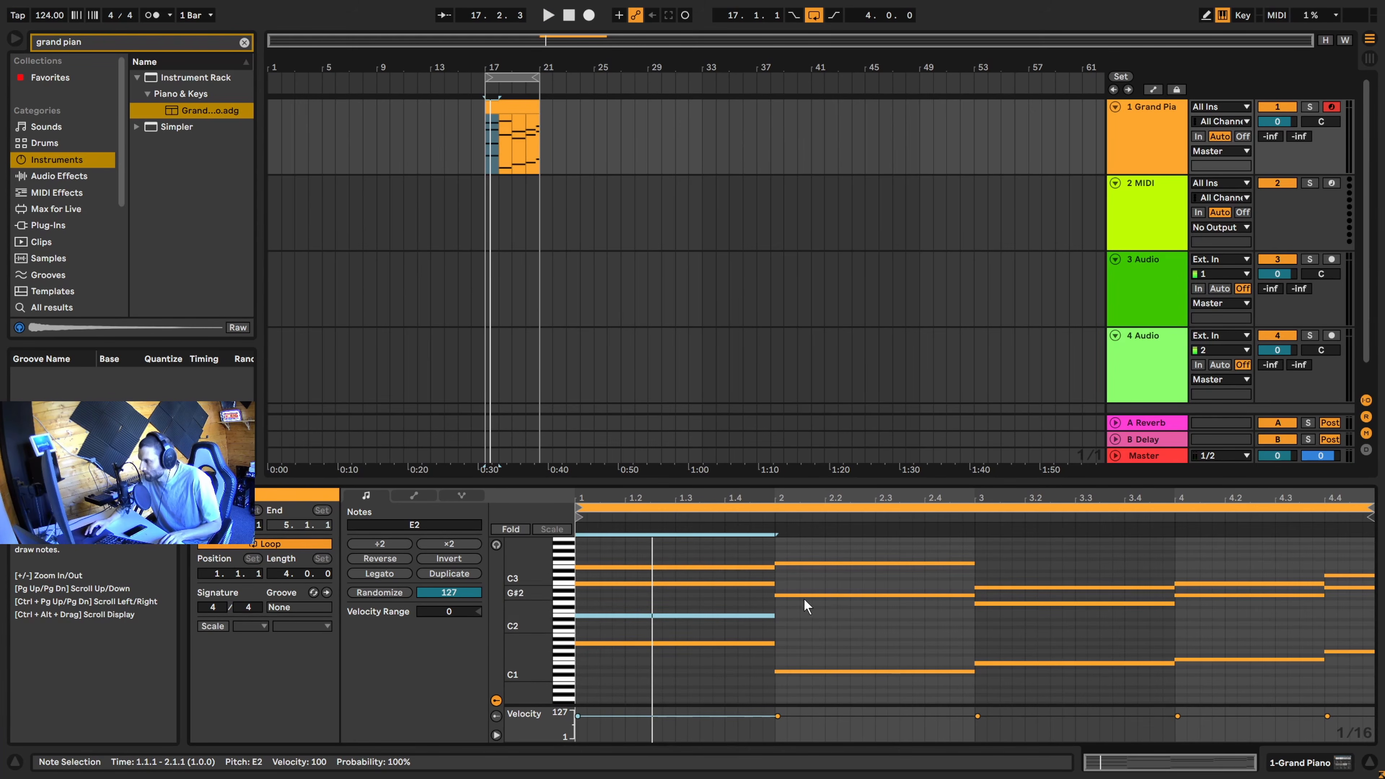
Audition the bar 2 chord notes, copy its A2 note up to C3, and play the progression
{"action": "left_click", "coordinate": [829, 675]}
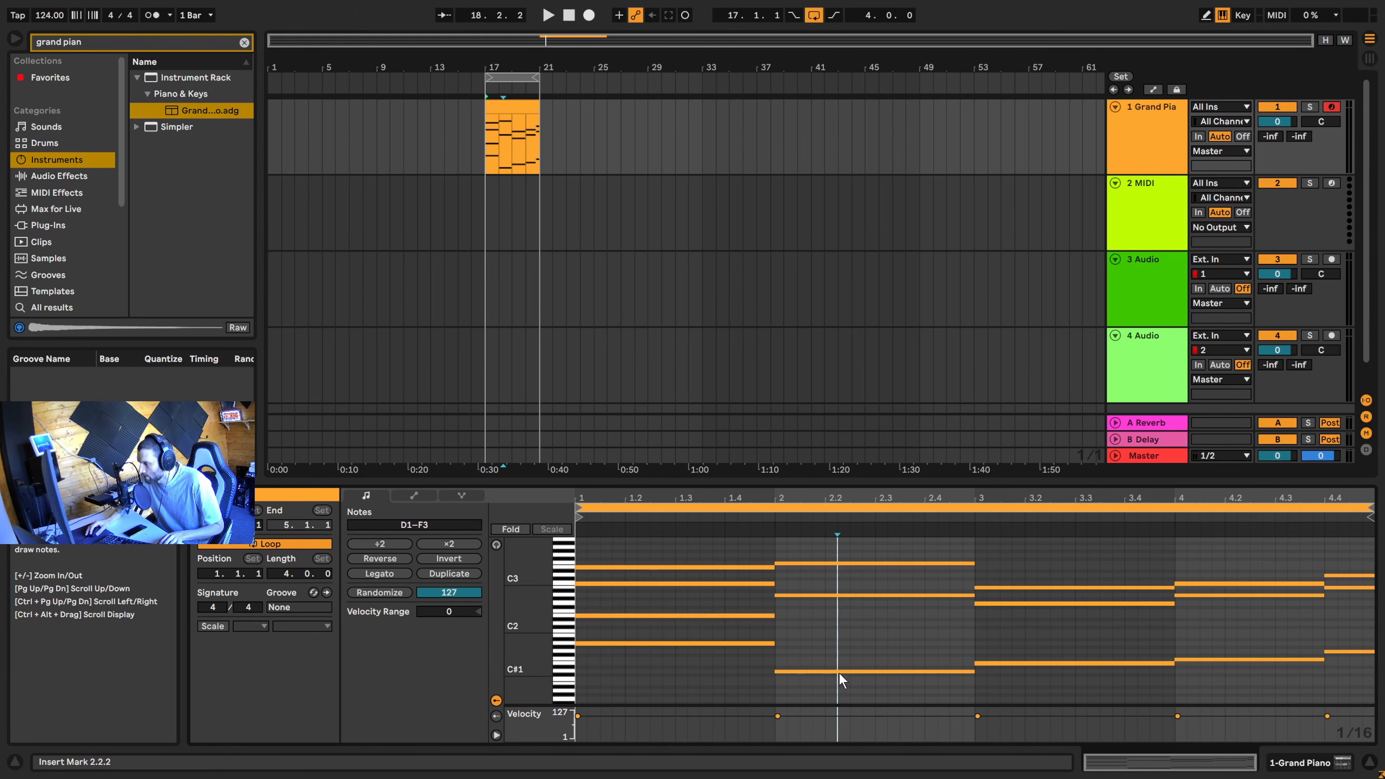
{"action": "left_click", "coordinate": [827, 595]}
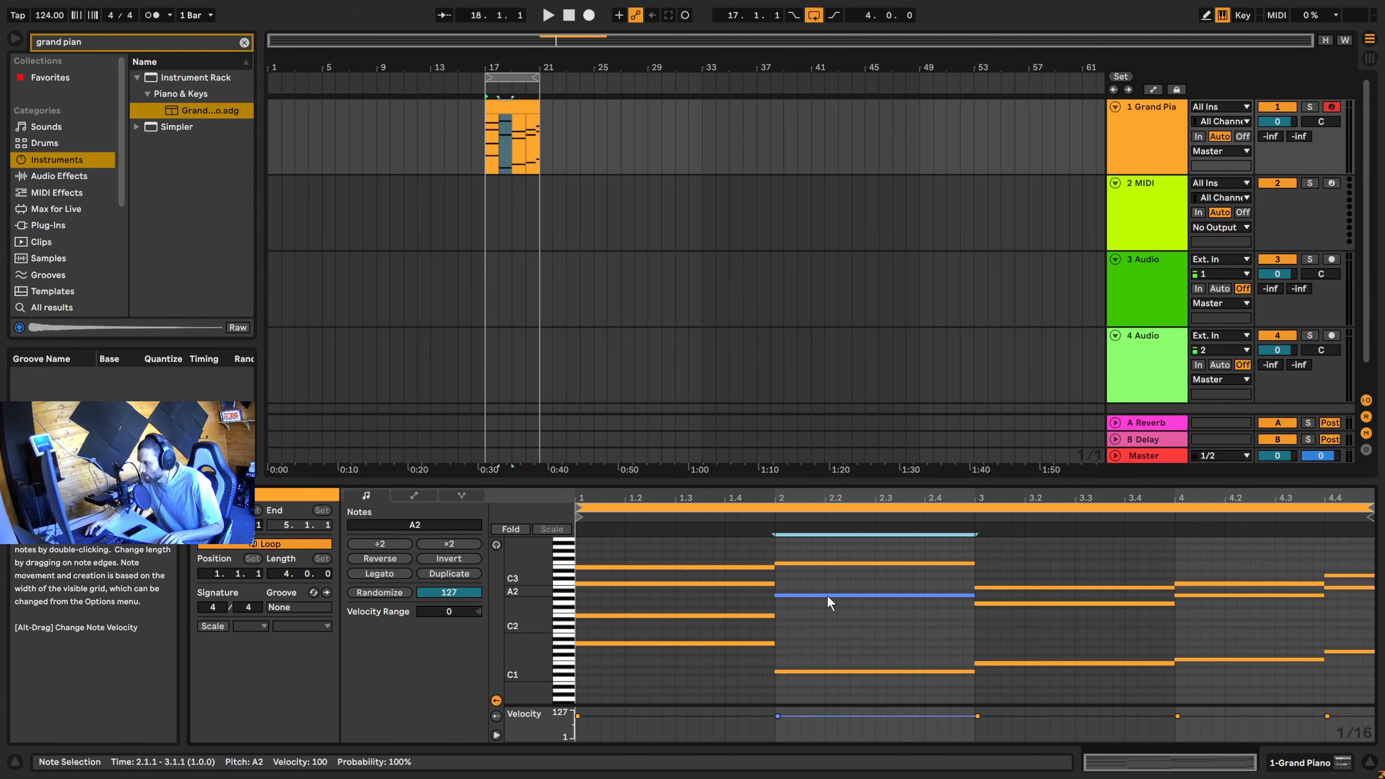
{"action": "left_click", "coordinate": [826, 559]}
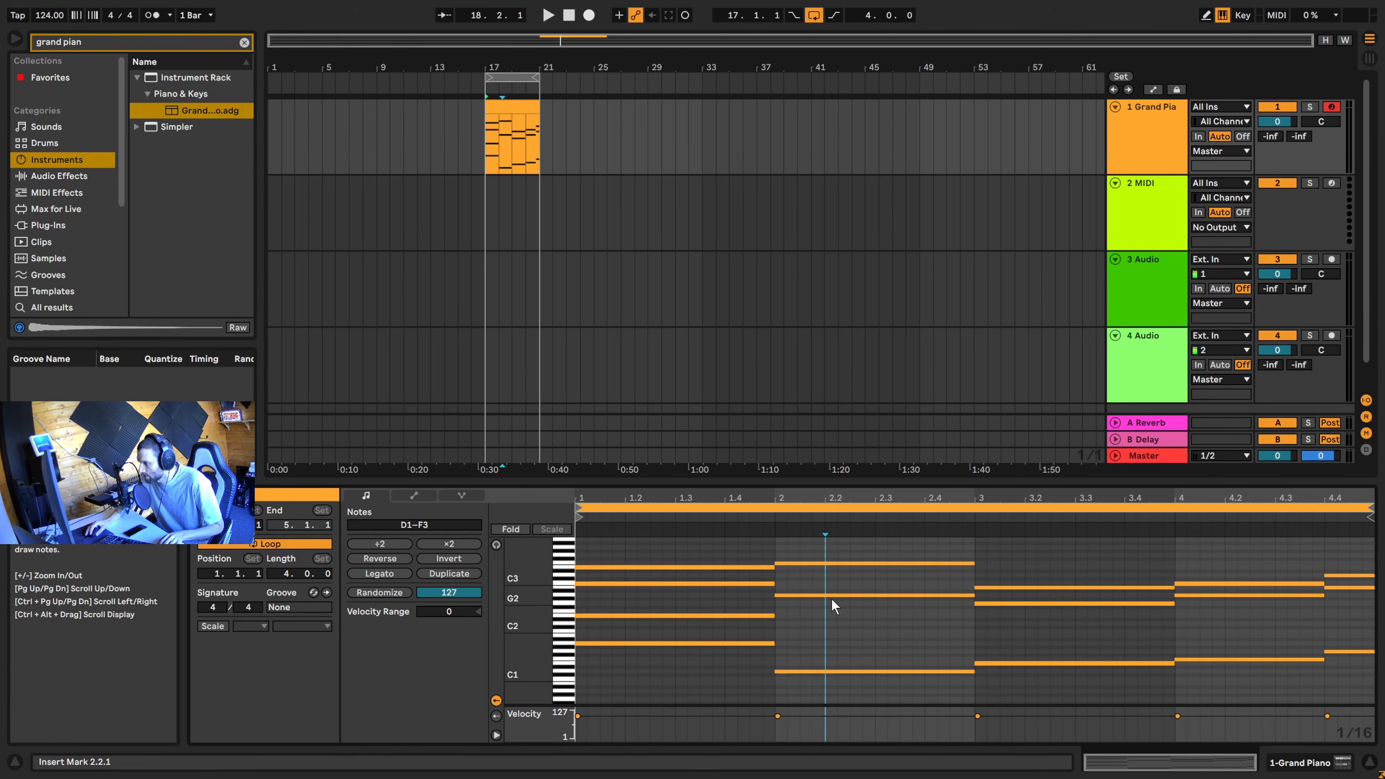
{"action": "left_click", "coordinate": [825, 563]}
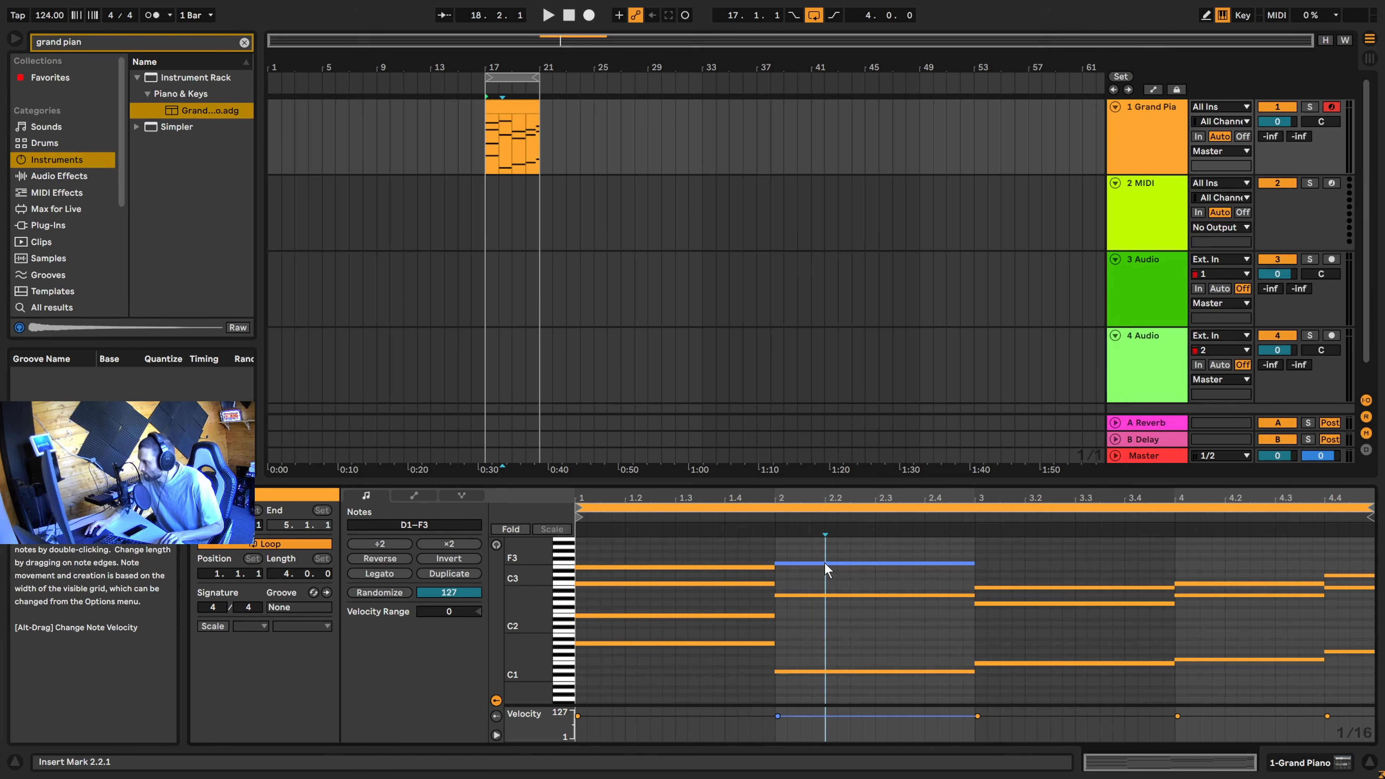
{"action": "left_click", "coordinate": [824, 643]}
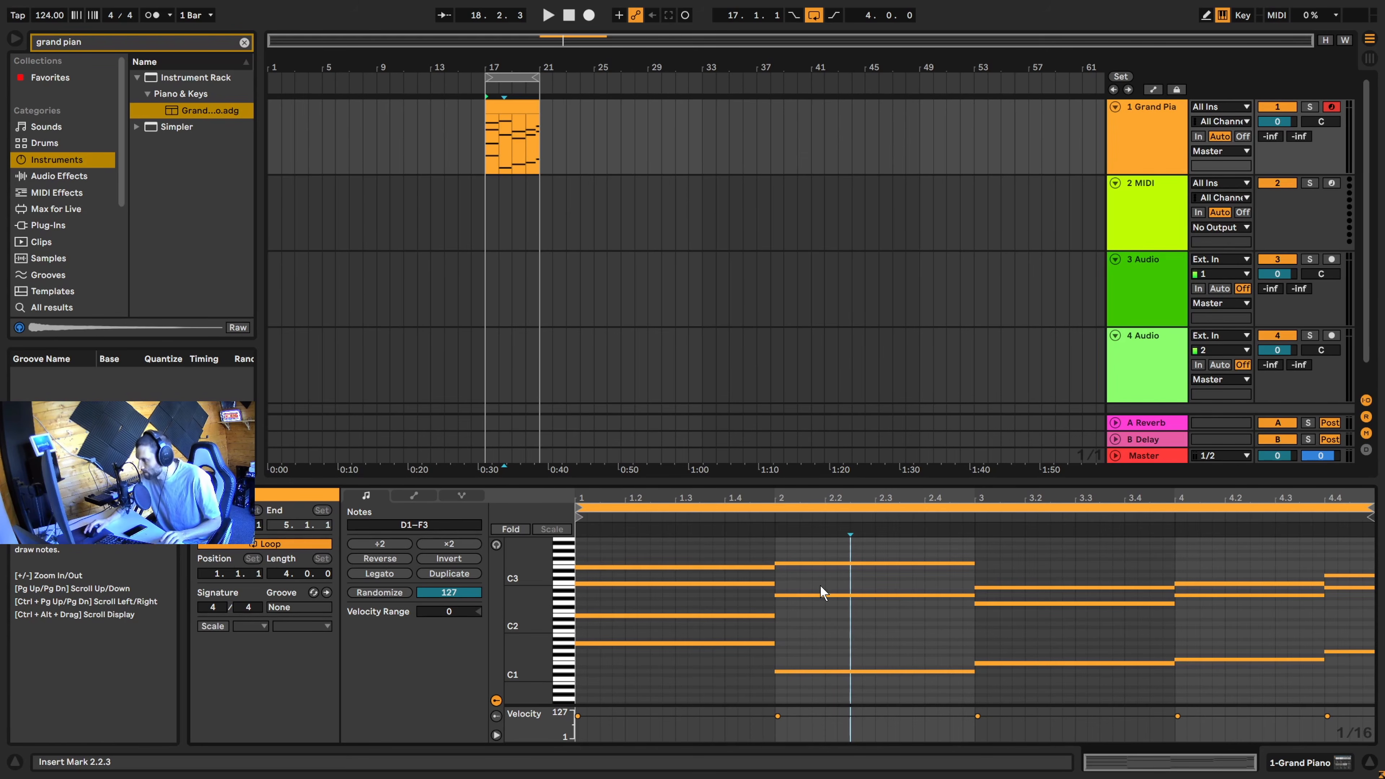
{"action": "left_click", "coordinate": [824, 671]}
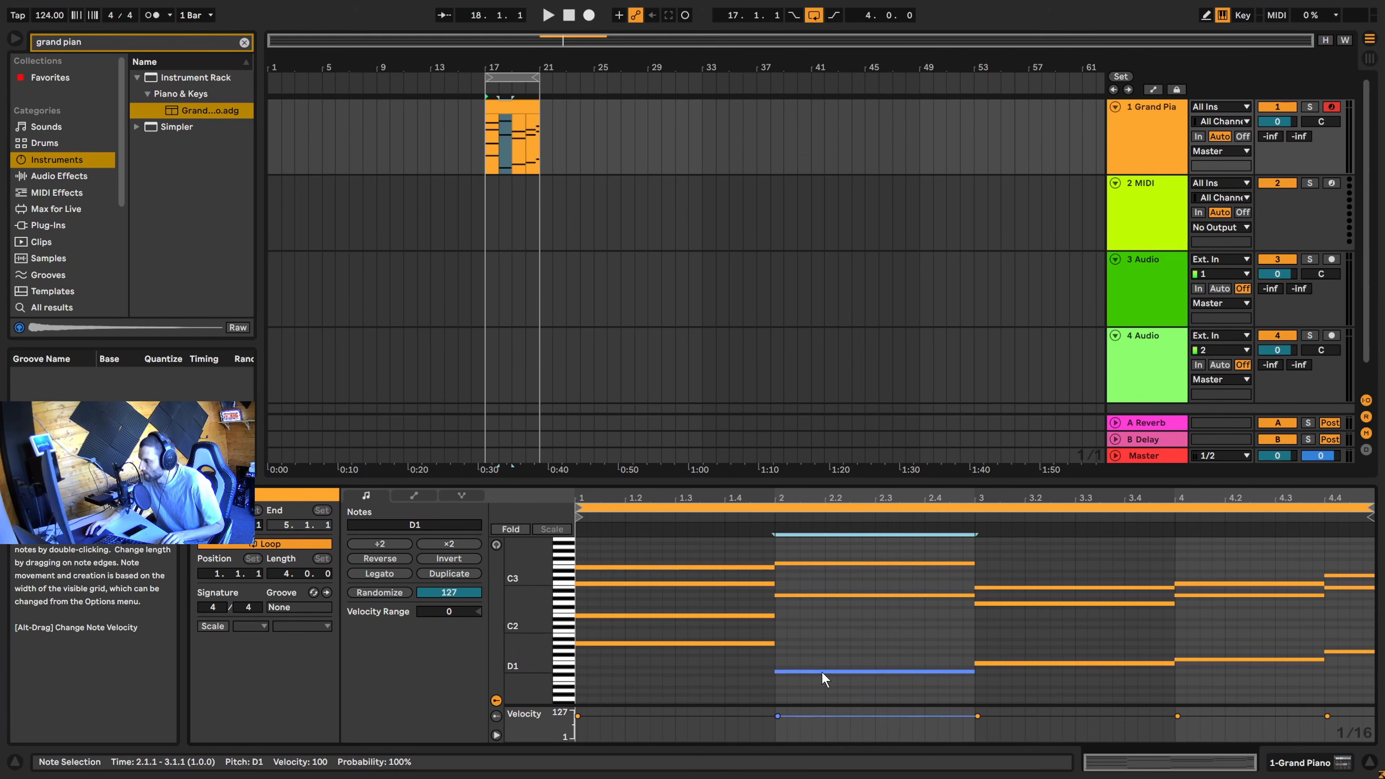
{"action": "left_click", "coordinate": [807, 595]}
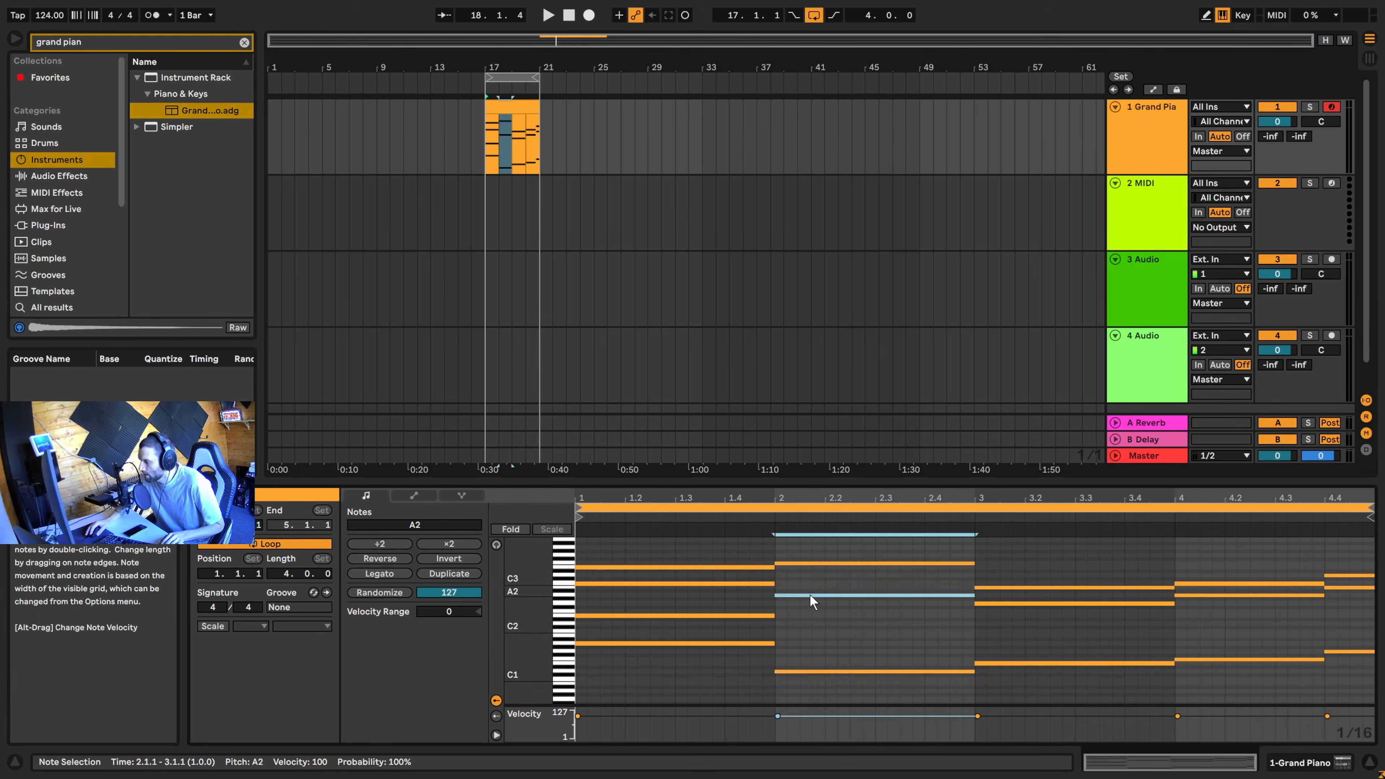
{"action": "left_click_drag", "start_coordinate": [813, 593], "coordinate": [812, 583], "text": "ctrl"}
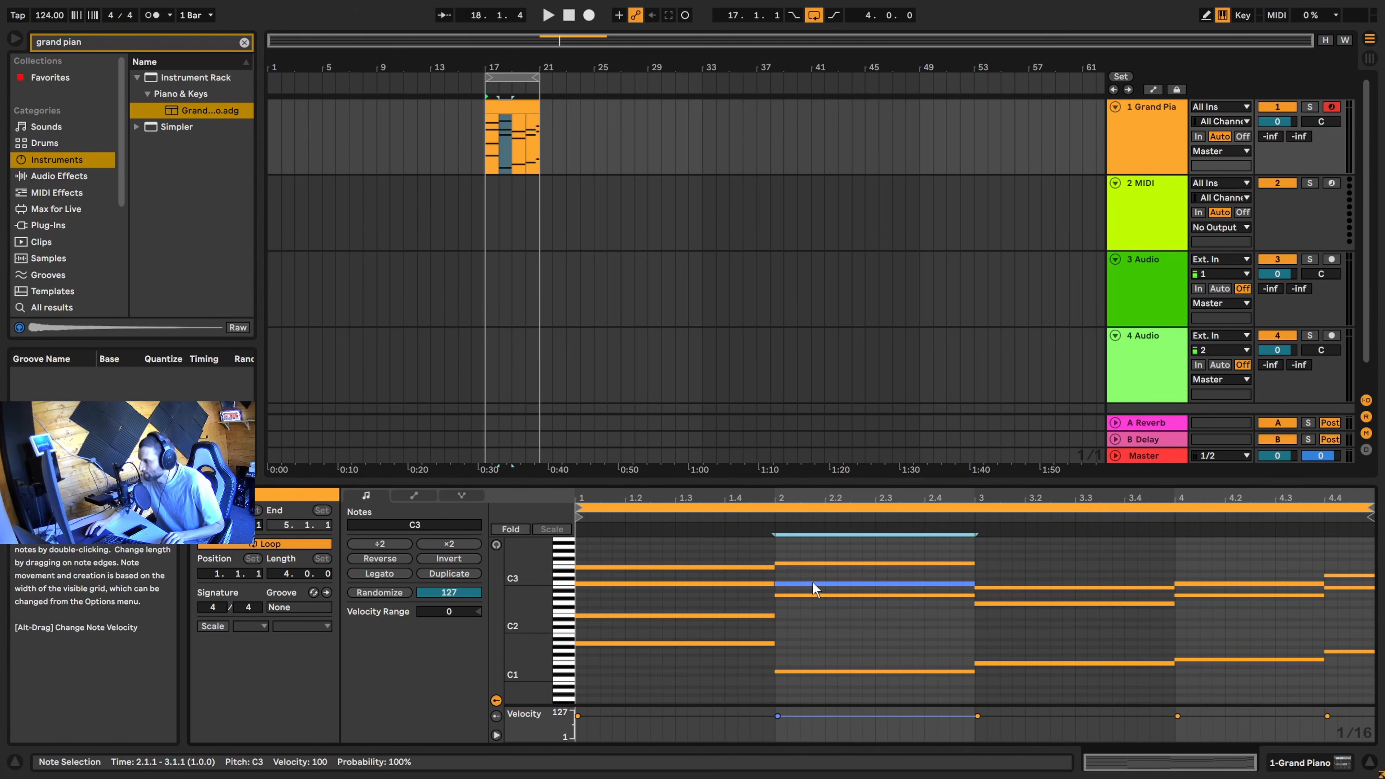
{"action": "key", "text": "space"}
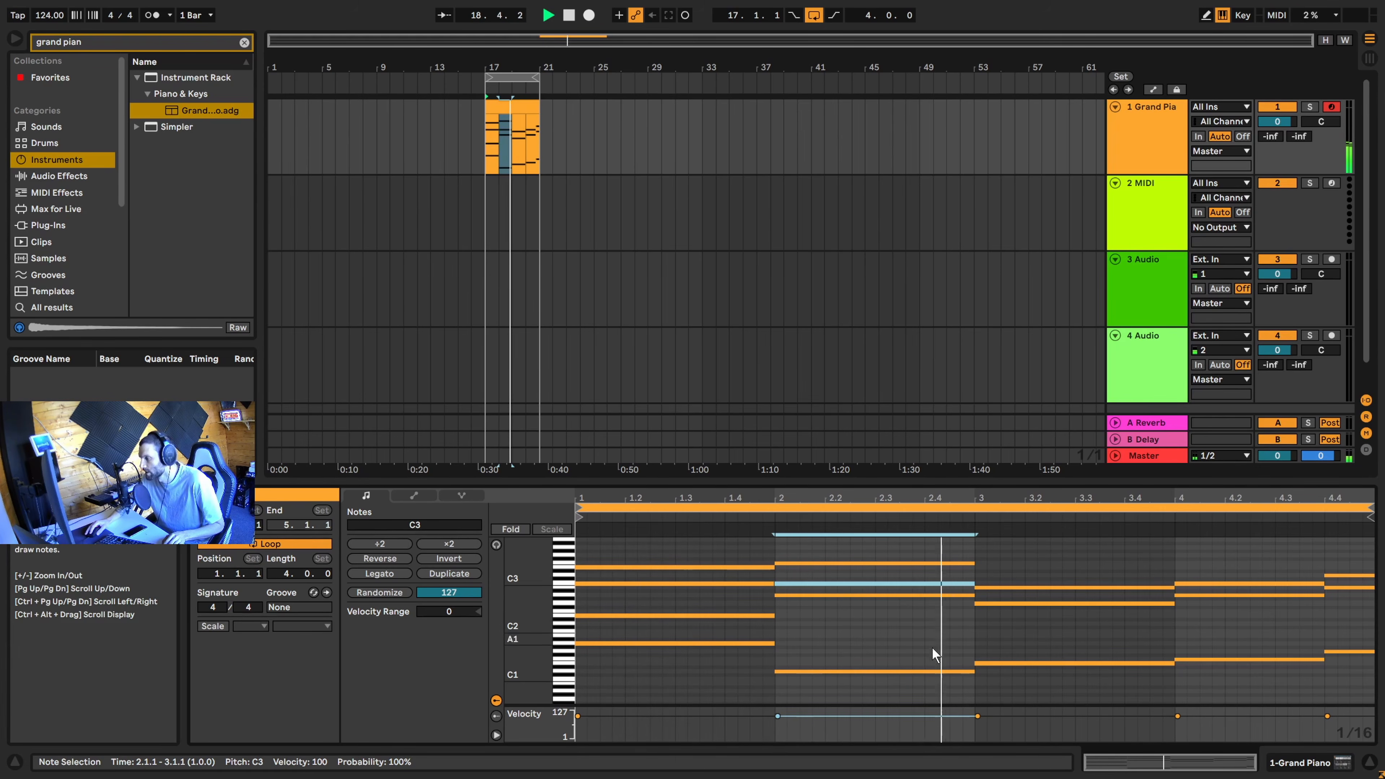
{"action": "key", "text": "space"}
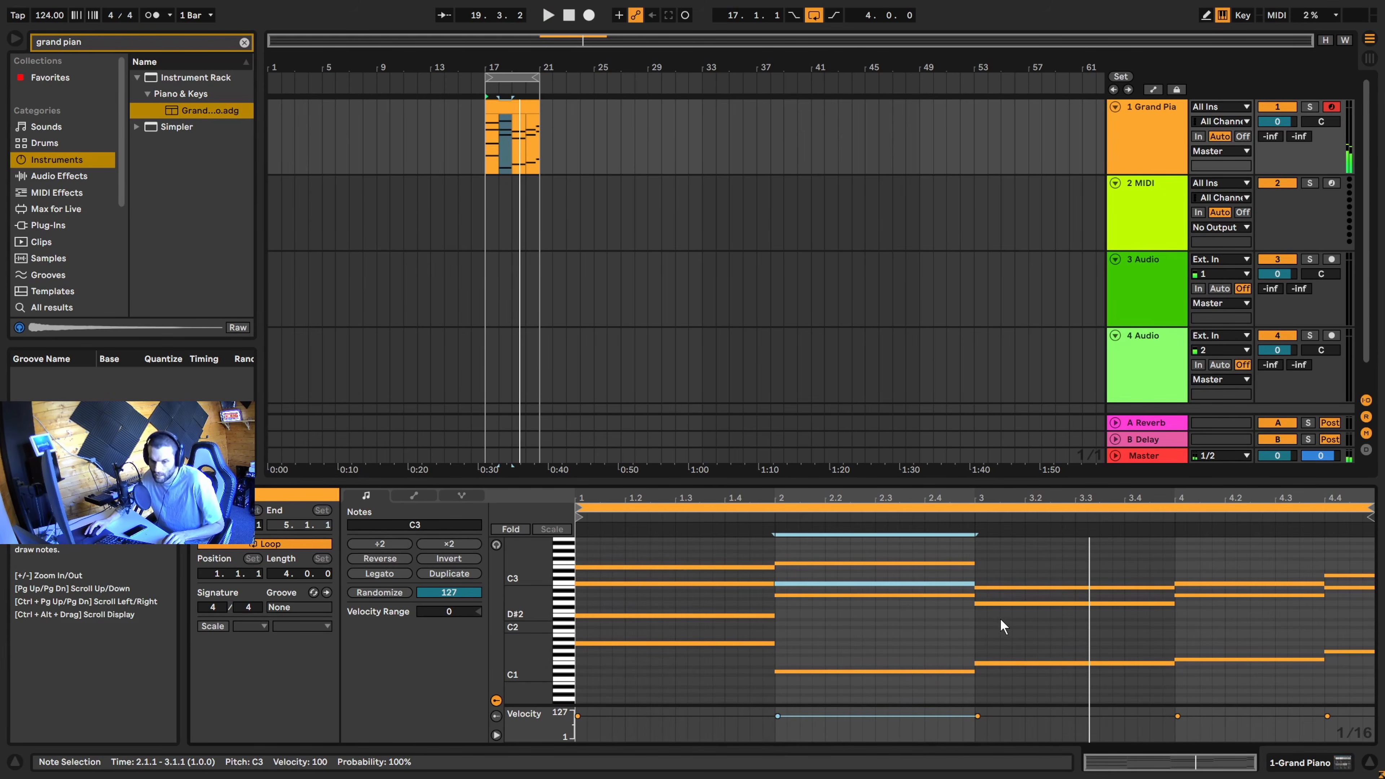
Copy the B2 note in bar 3 up to D3 and play back the chord
{"action": "left_click", "coordinate": [1019, 588]}
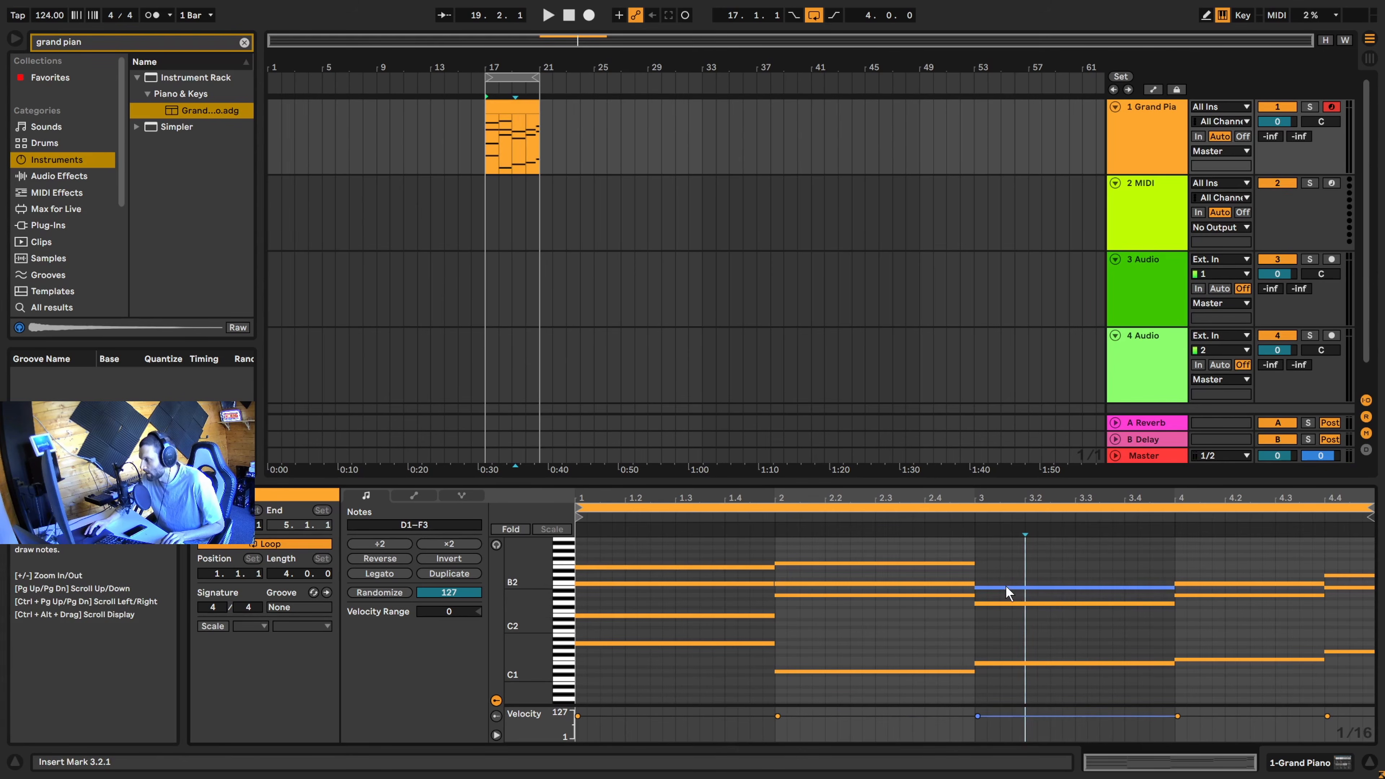
{"action": "mouse_move", "coordinate": [1005, 586]}
{"action": "left_mouse_down"}
{"action": "mouse_move", "coordinate": [1010, 663]}
{"action": "mouse_move", "coordinate": [1010, 603]}
{"action": "left_mouse_up"}
{"action": "left_click", "coordinate": [1009, 588]}
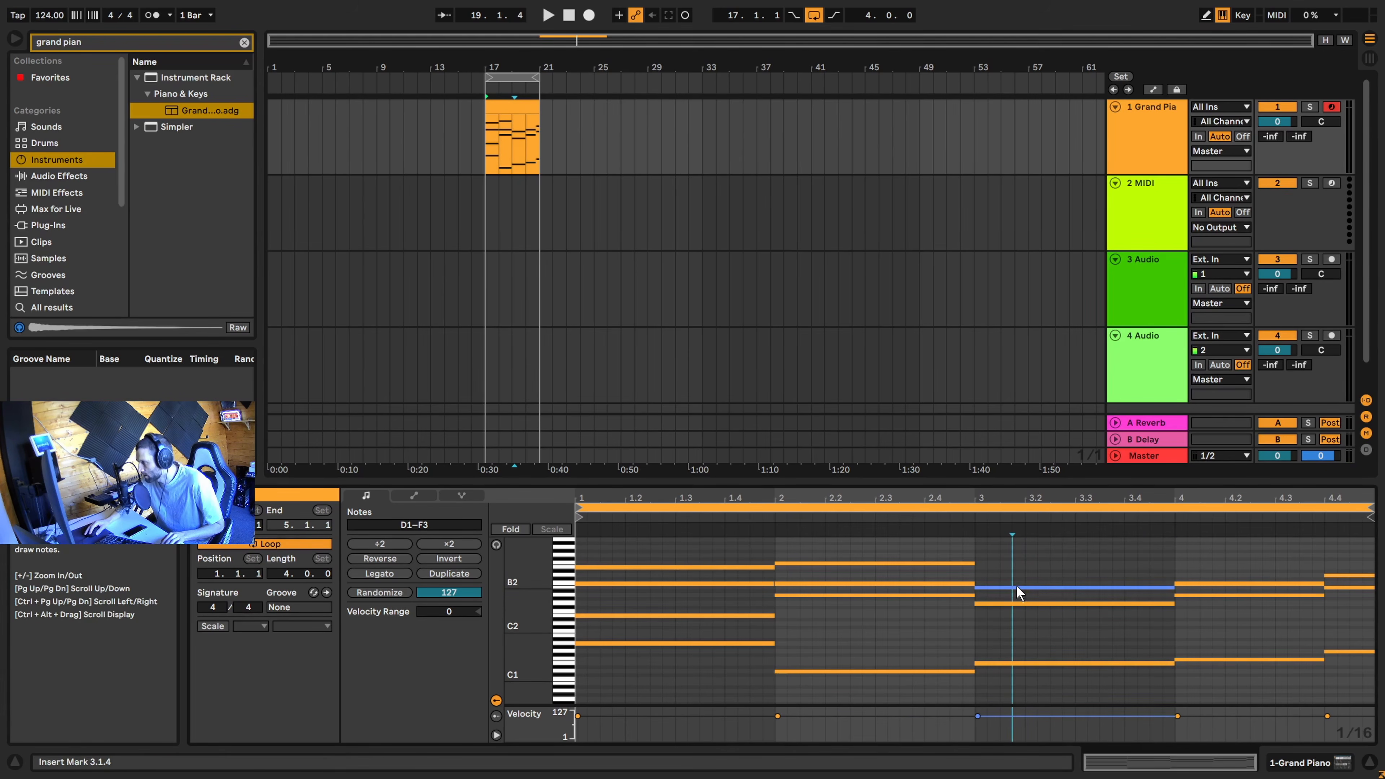
{"action": "left_click_drag", "start_coordinate": [1016, 587], "coordinate": [1018, 578]}
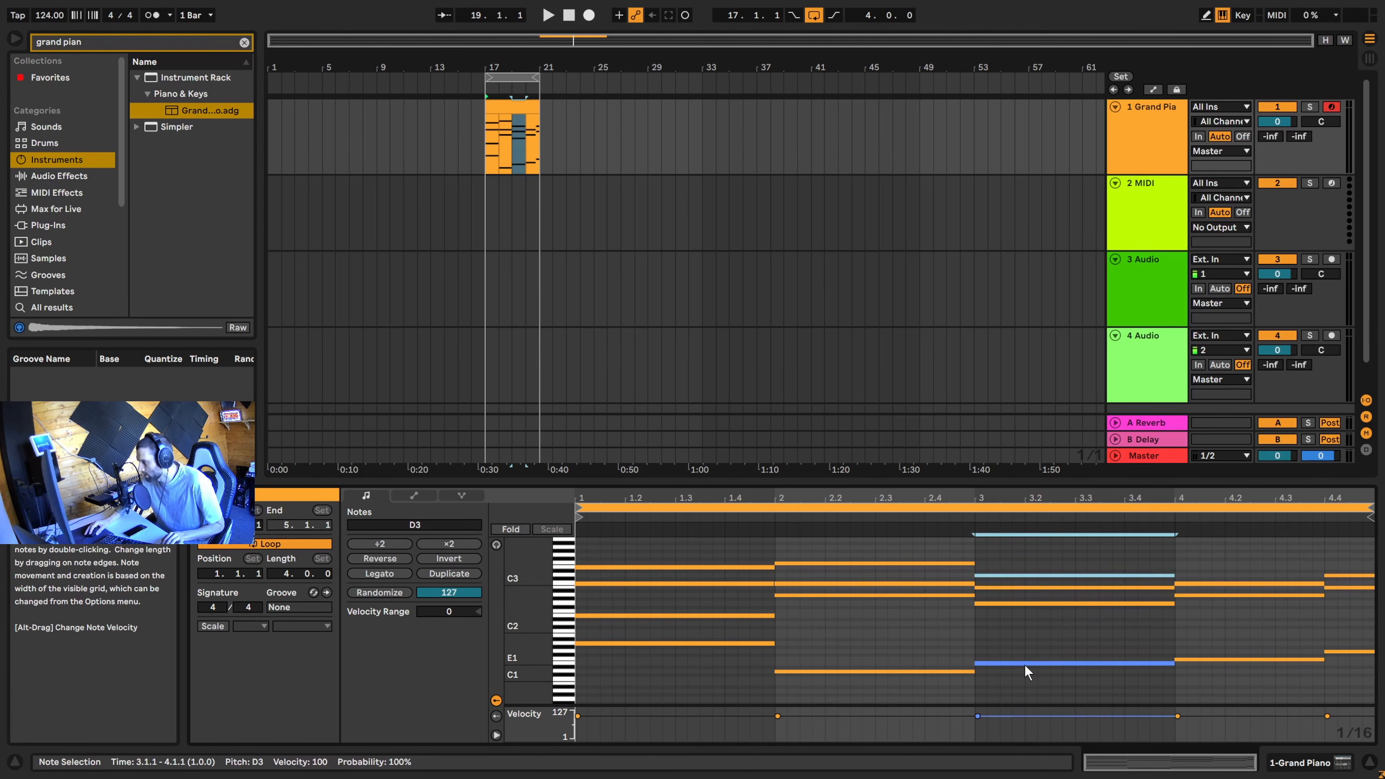
{"action": "key", "text": "space"}
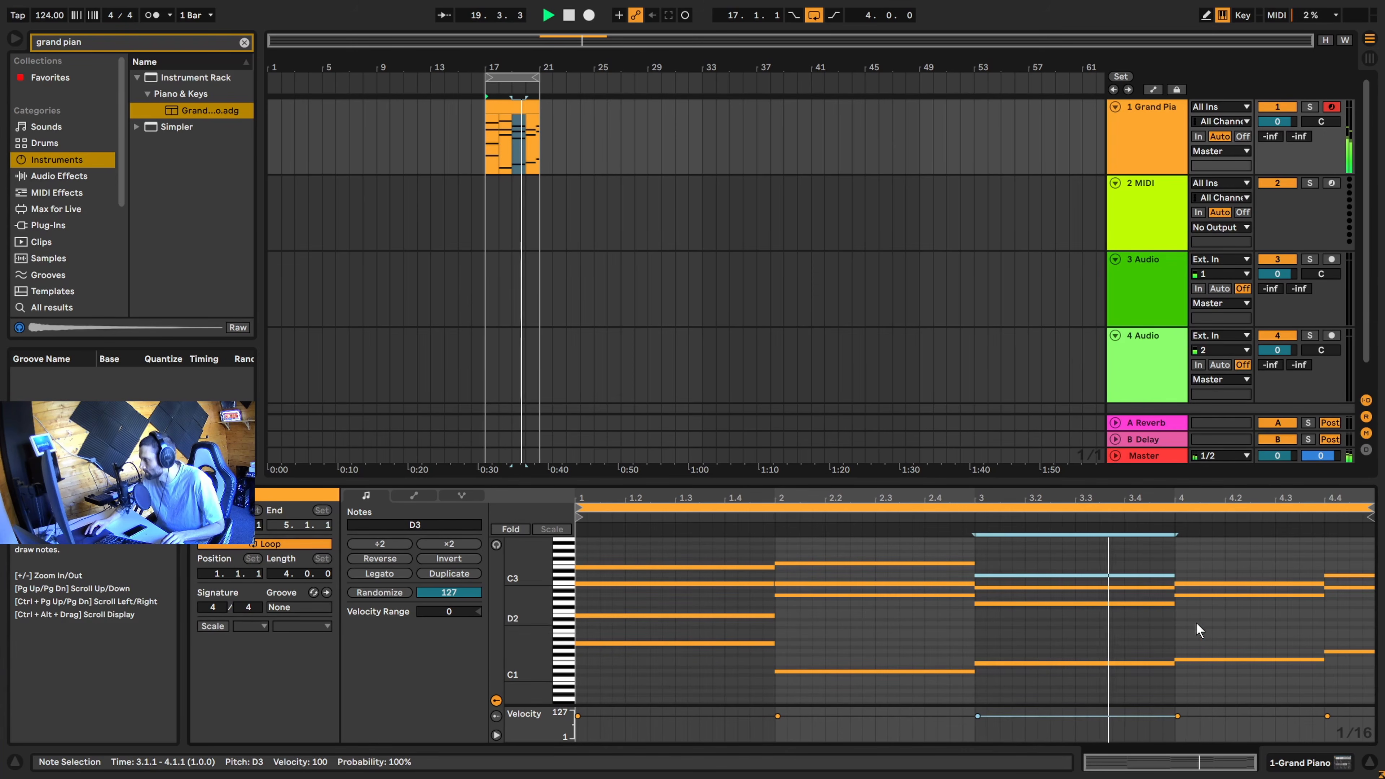
{"action": "key", "text": "space"}
Copy the C3 note of the first chord in bar 4 up to E3 and play it back
{"action": "left_click", "coordinate": [1199, 583]}
{"action": "left_click", "coordinate": [1199, 584]}
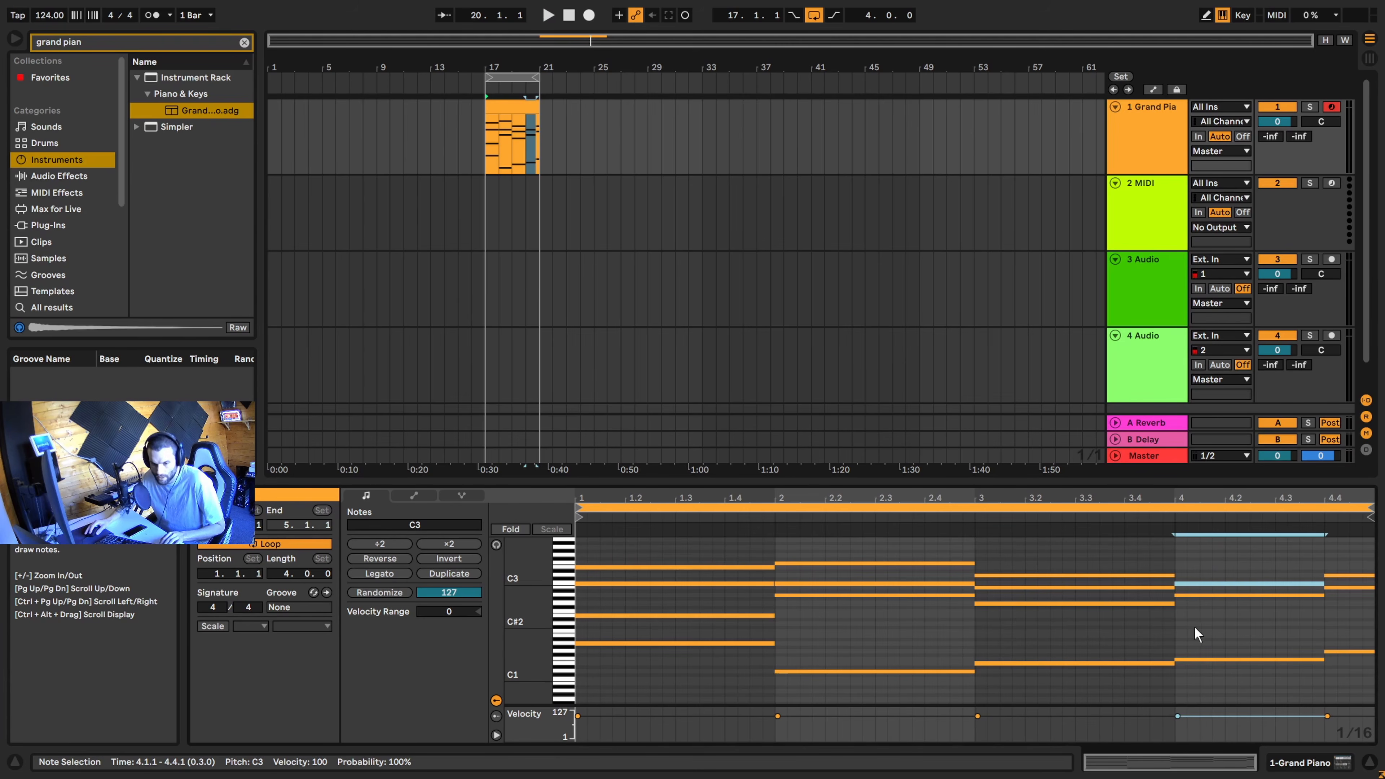
{"action": "left_click", "coordinate": [1214, 575]}
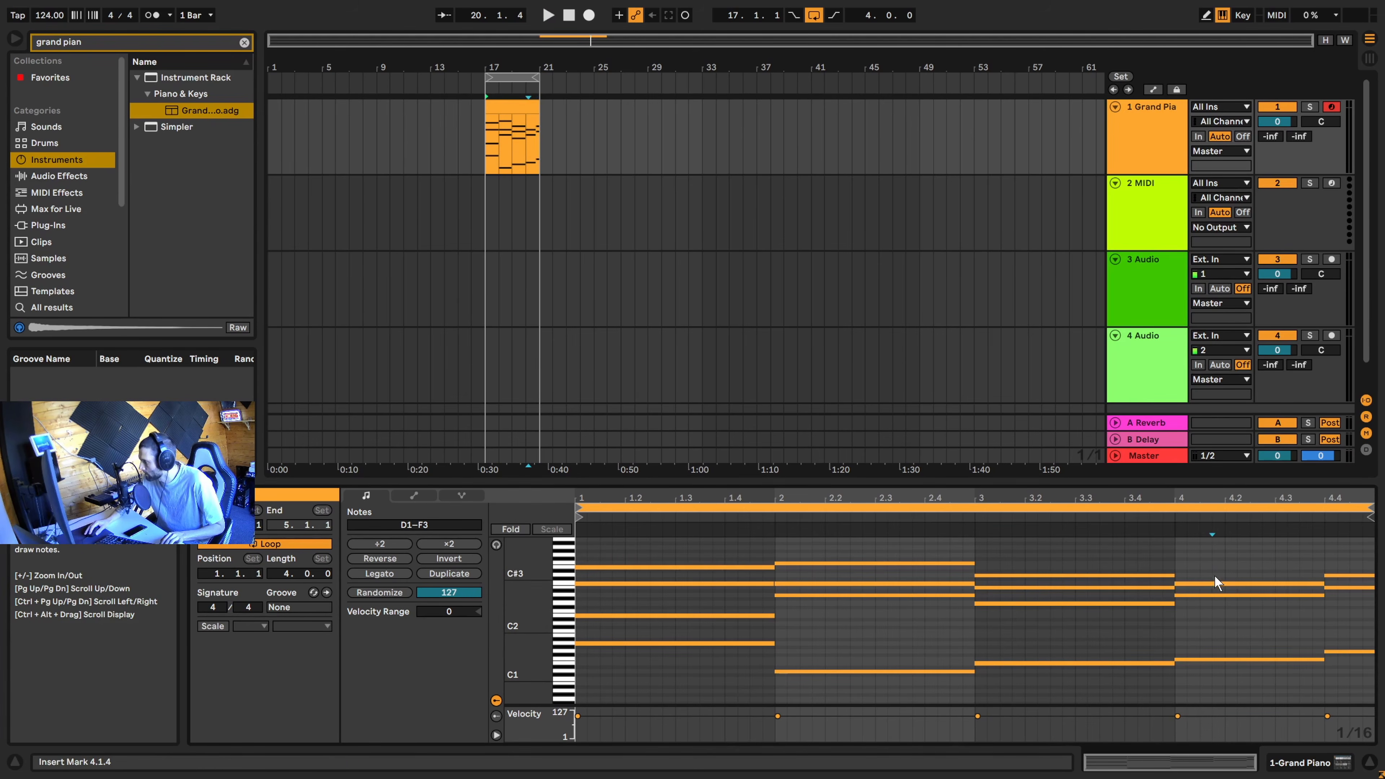
{"action": "left_click_drag", "start_coordinate": [1213, 584], "coordinate": [1213, 568]}
{"action": "key", "text": "space"}
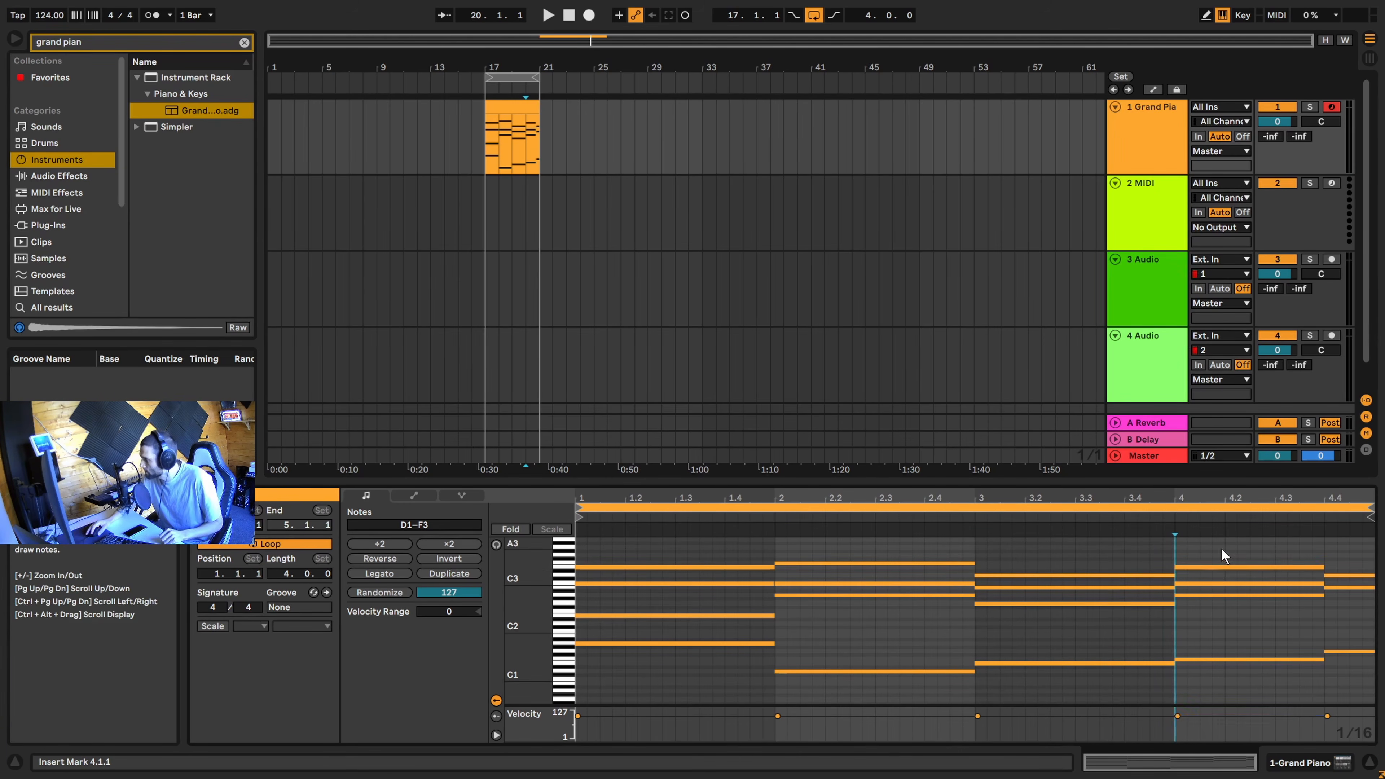
Copy the E3 note of the first bar 4 chord up to G3 and play from bar 3
{"action": "left_click", "coordinate": [1239, 568]}
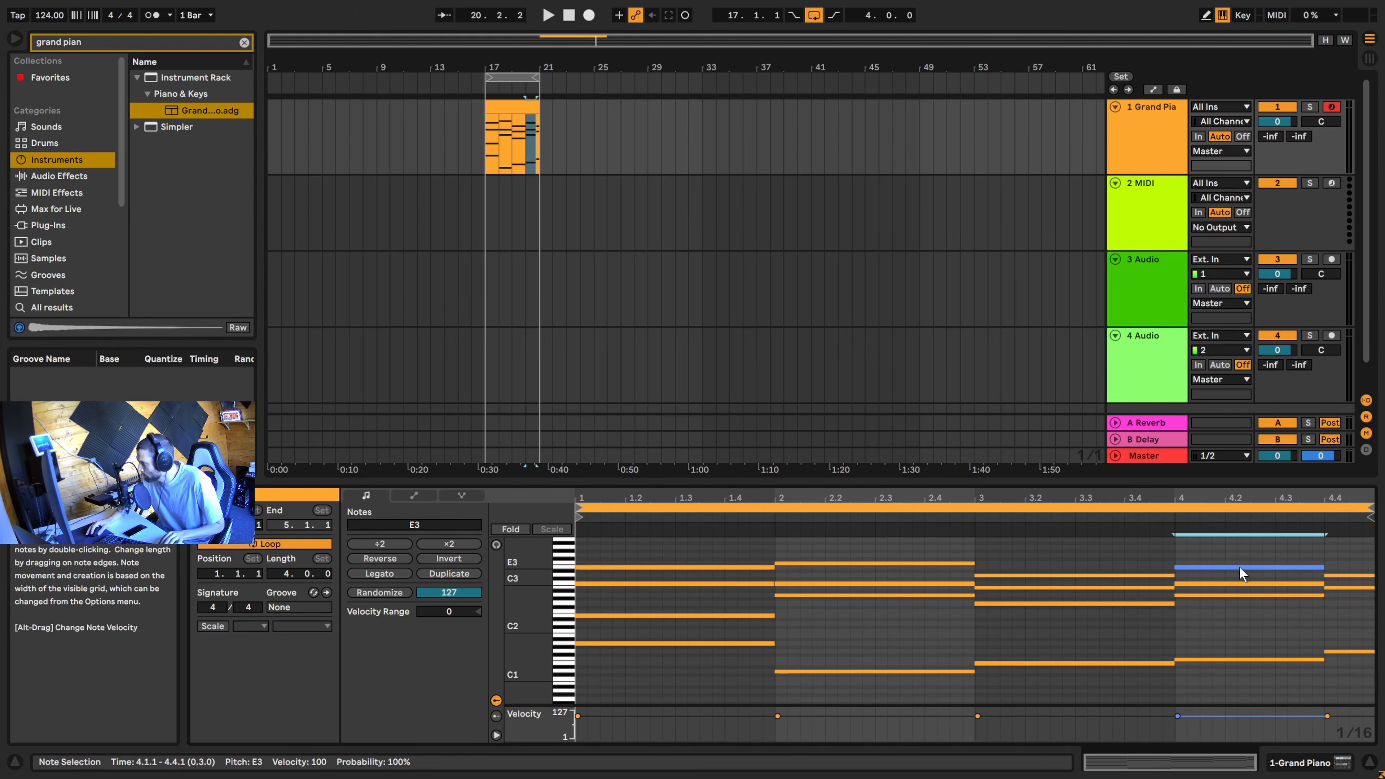
{"action": "left_click_drag", "start_coordinate": [1239, 567], "coordinate": [1240, 555]}
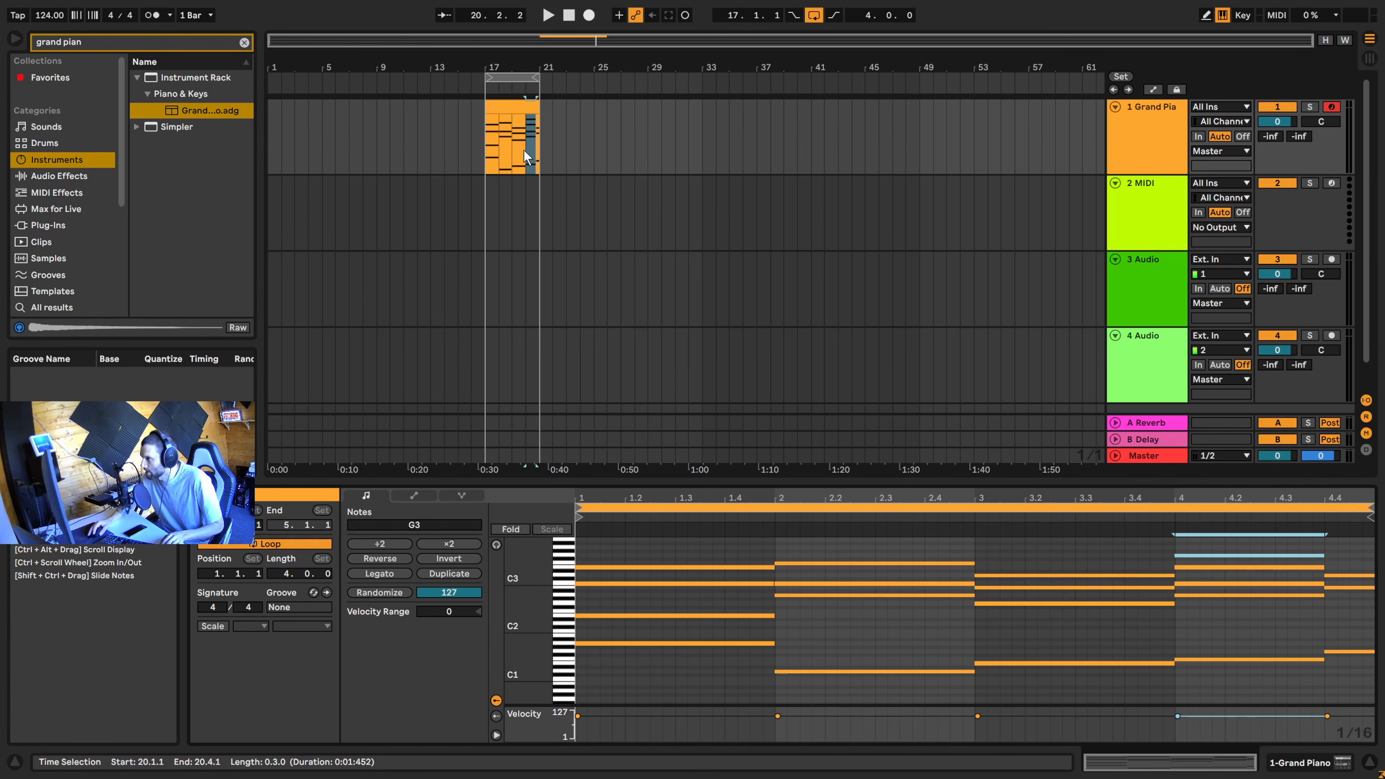
{"action": "left_click", "coordinate": [511, 163]}
{"action": "key", "text": "space"}
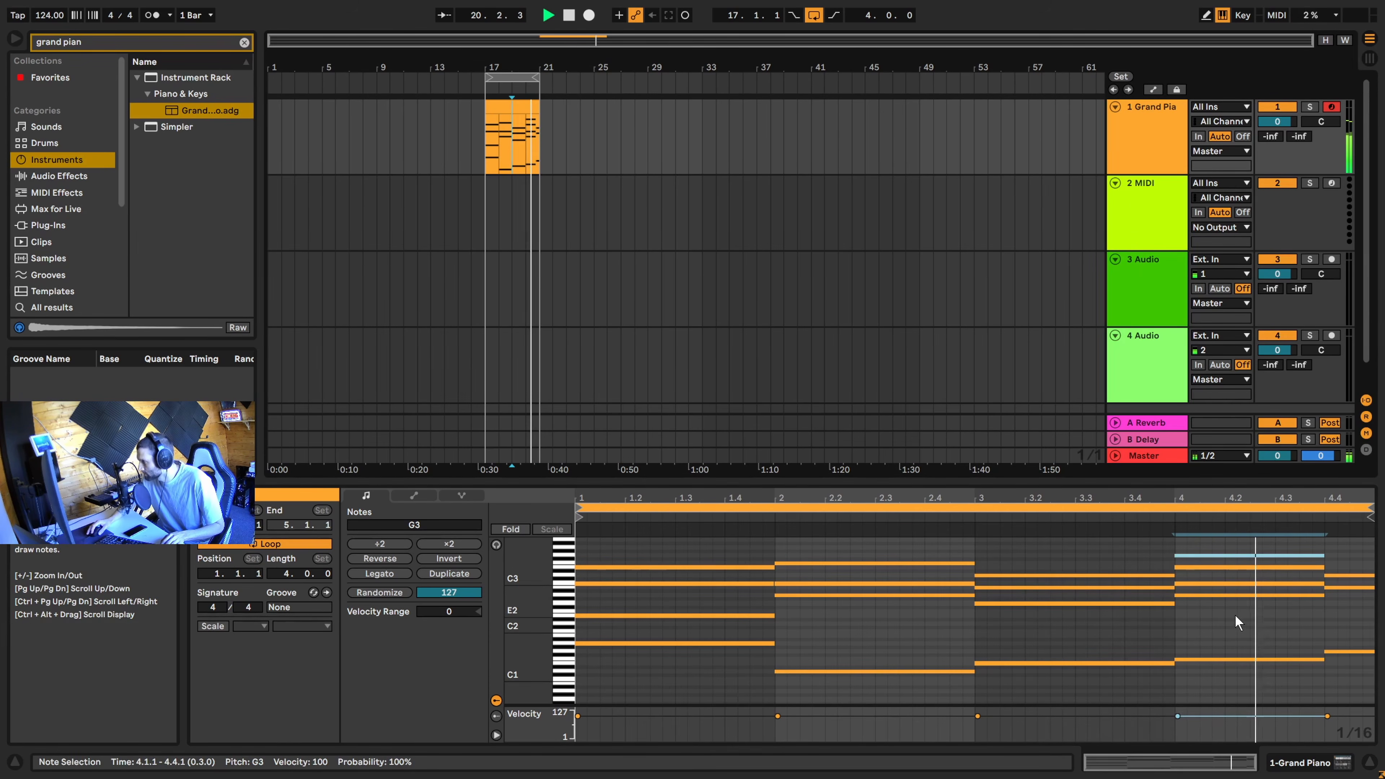
{"action": "key", "text": "space"}
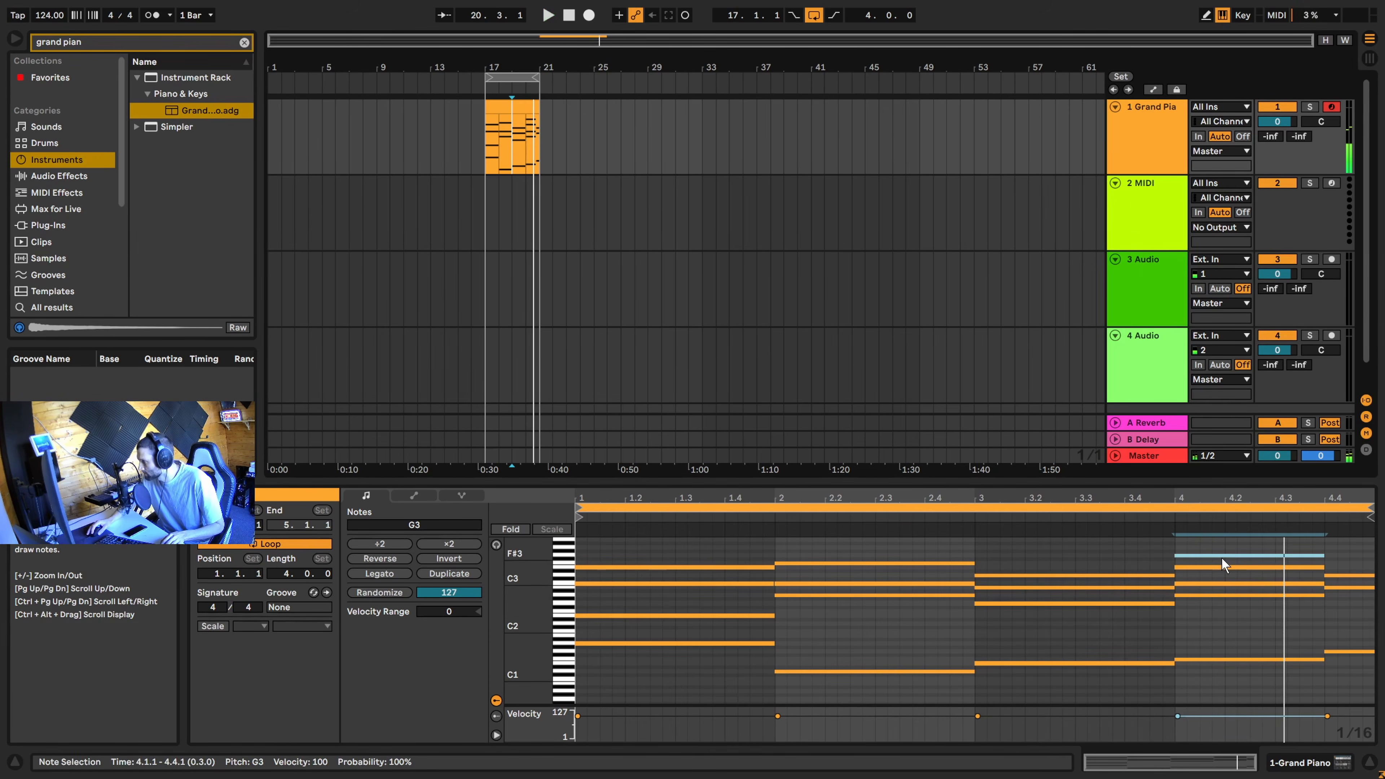
Copy the D3 note of the short chord at 4.4 up to F3 and play the result
{"action": "left_click", "coordinate": [1346, 575]}
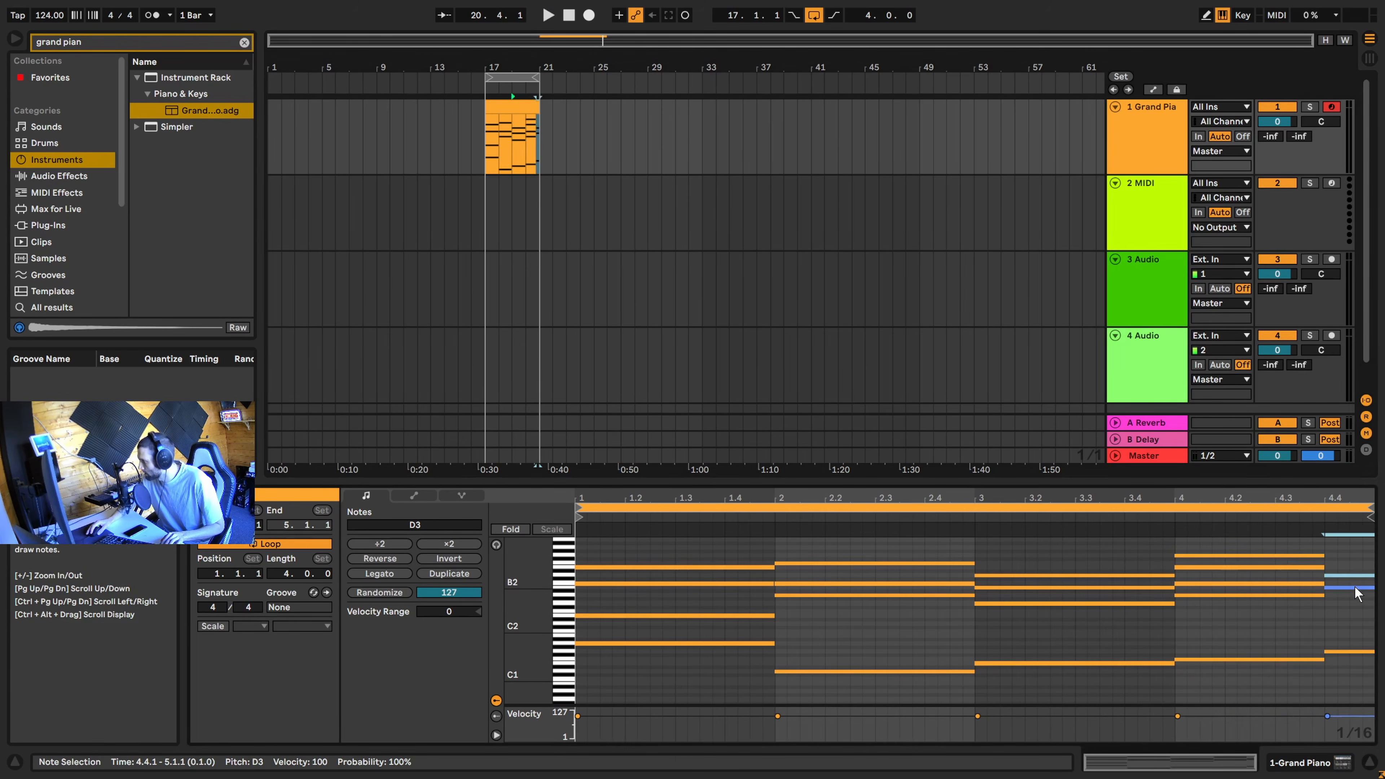
{"action": "left_click_drag", "start_coordinate": [1352, 577], "coordinate": [1350, 569]}
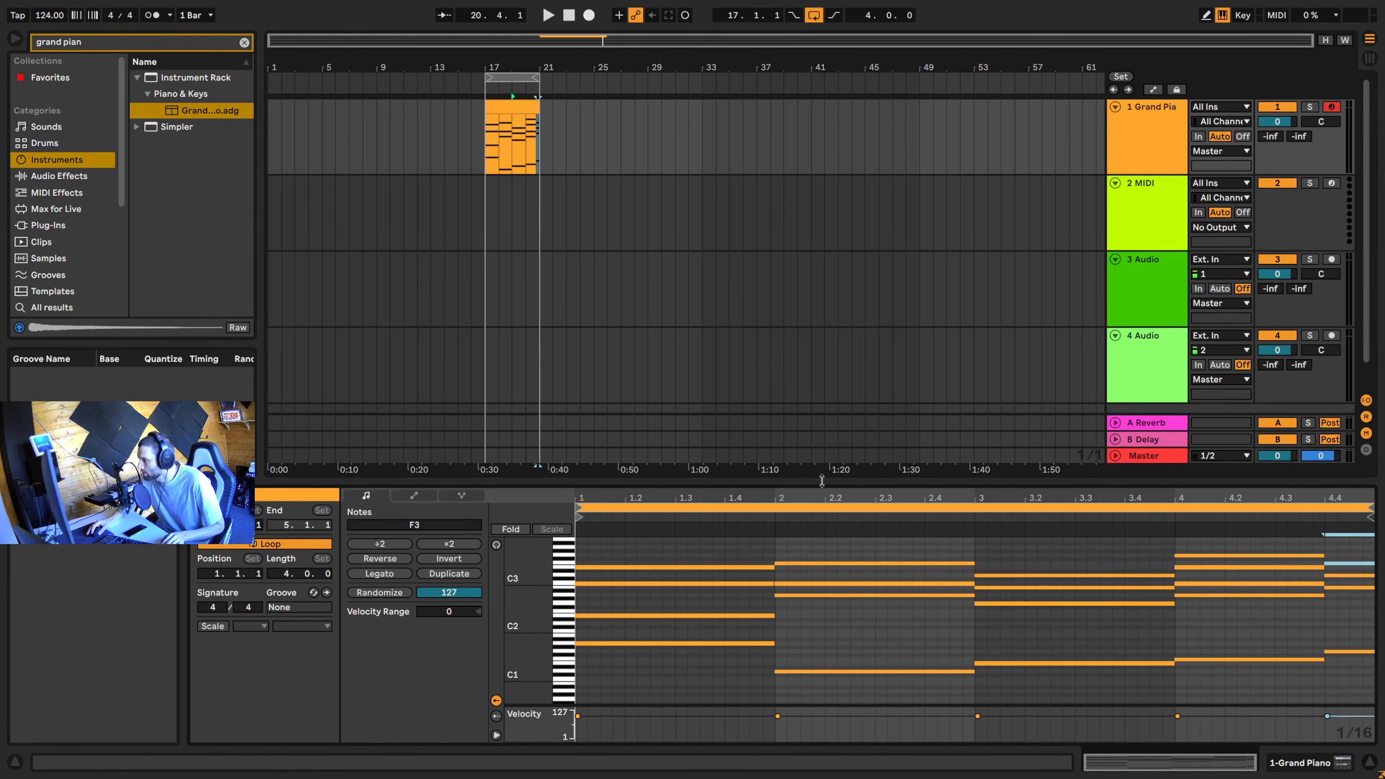
{"action": "key", "text": "space"}
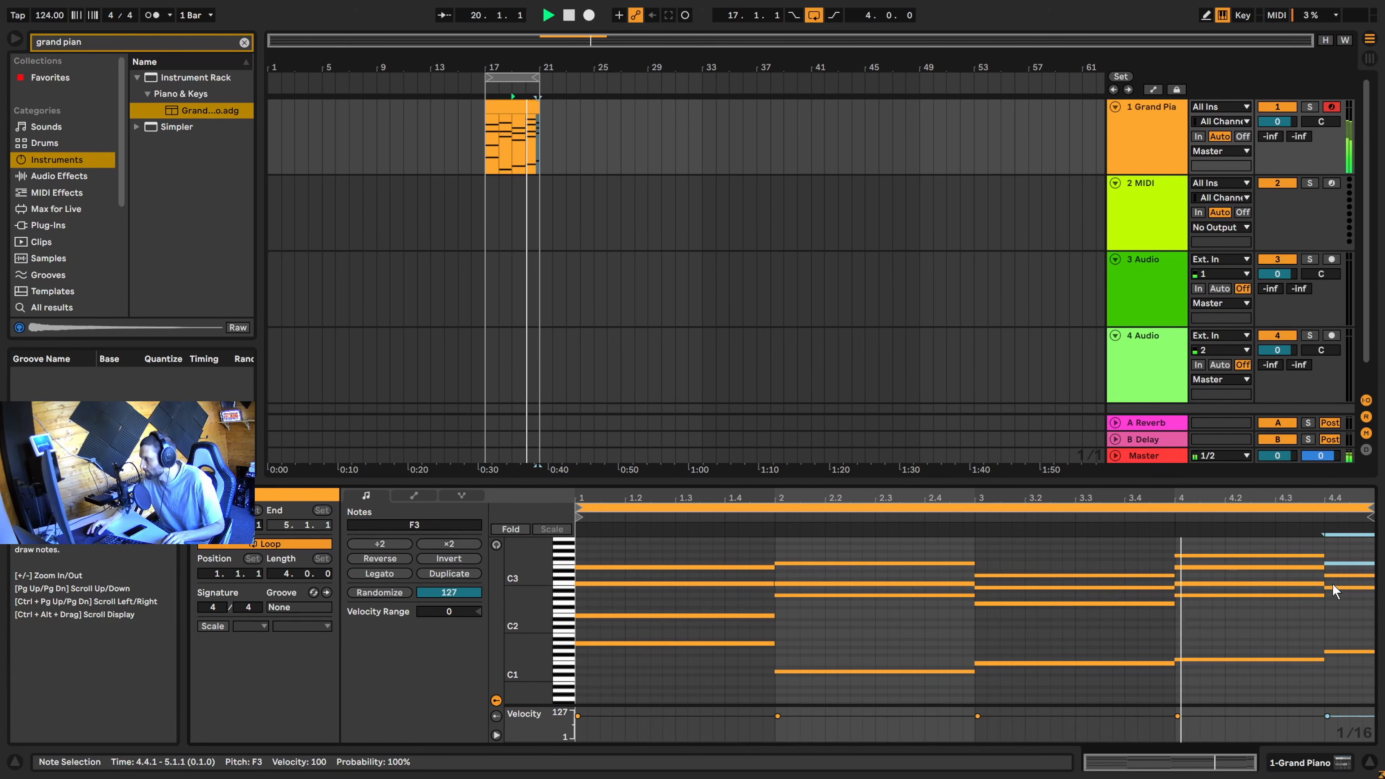
{"action": "key", "text": "space"}
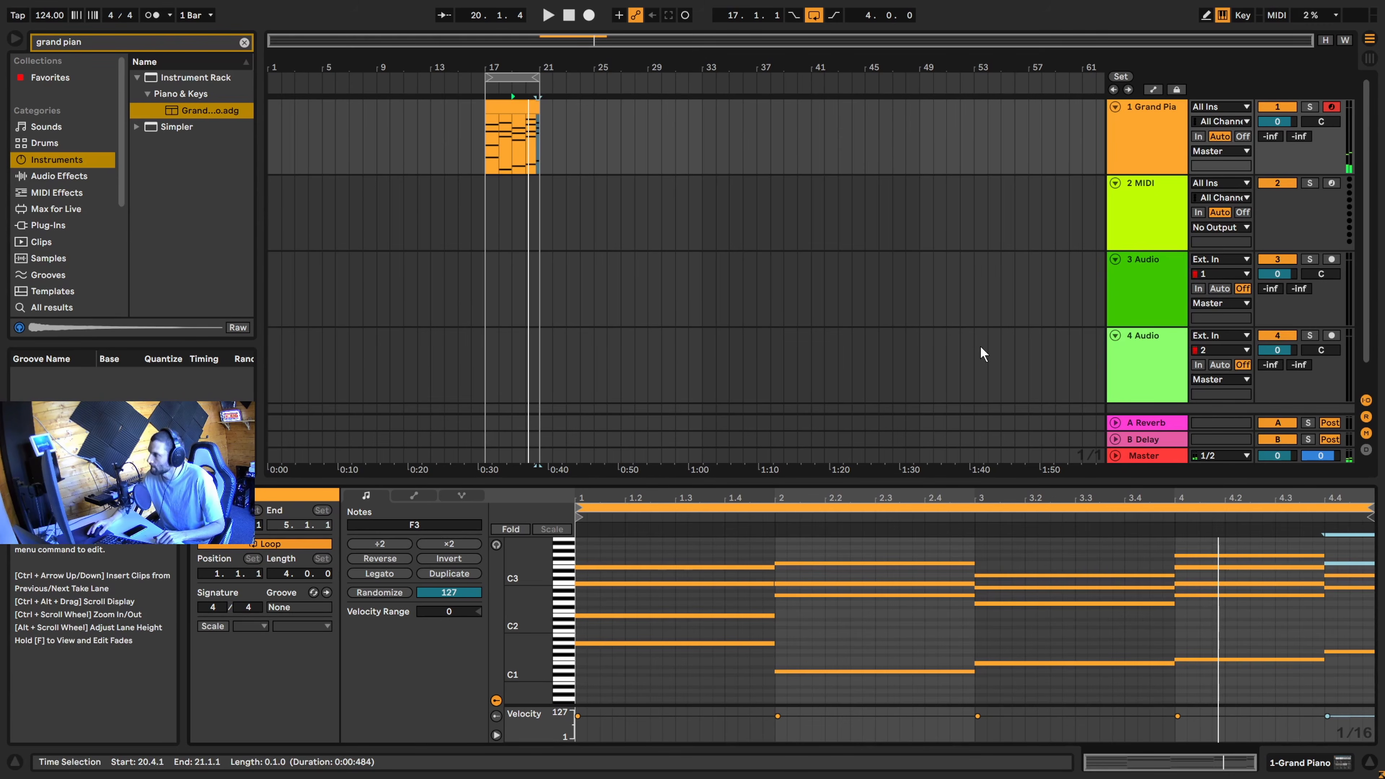
Shorten all notes of the bar 1 chord, A1 to E3, to three sixteenths on a fixed 1/16 grid
{"action": "left_click", "coordinate": [730, 584]}
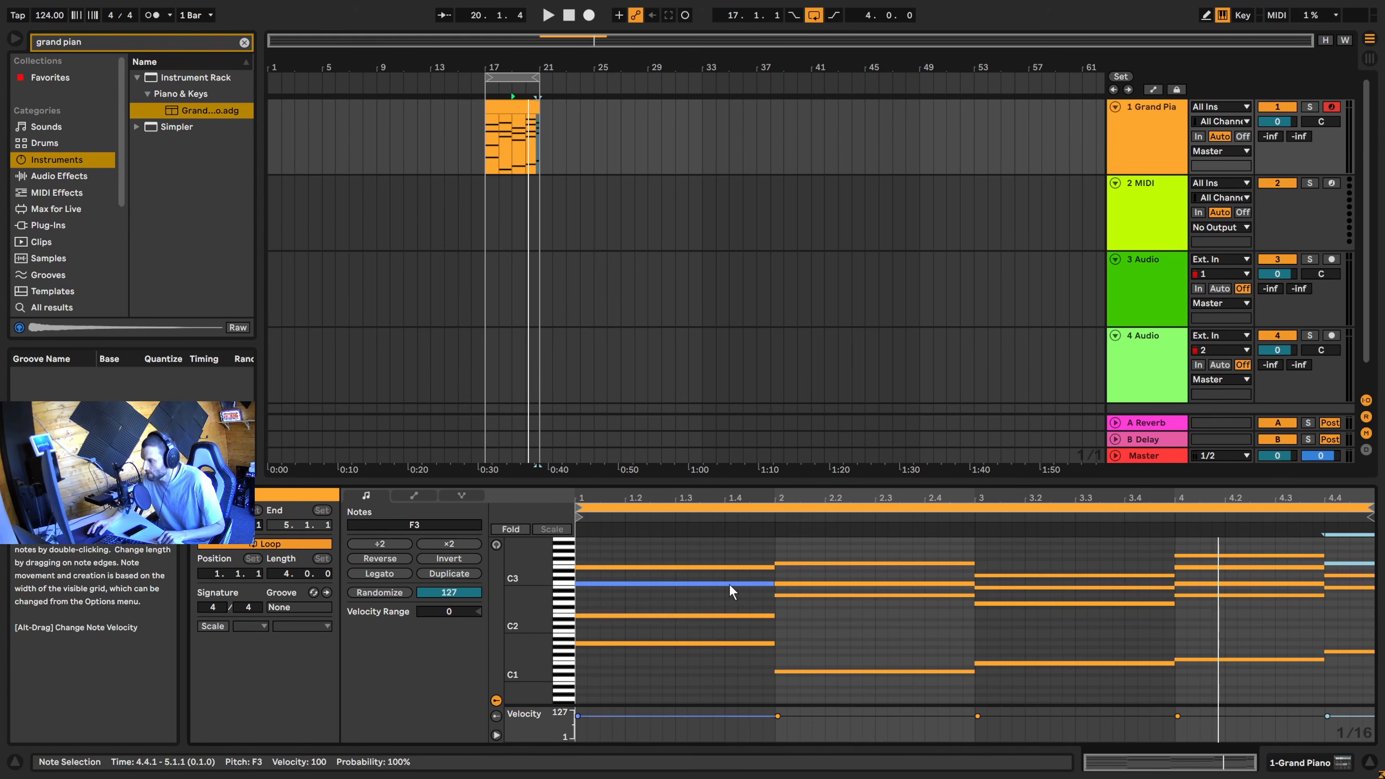
{"action": "left_click", "coordinate": [709, 590]}
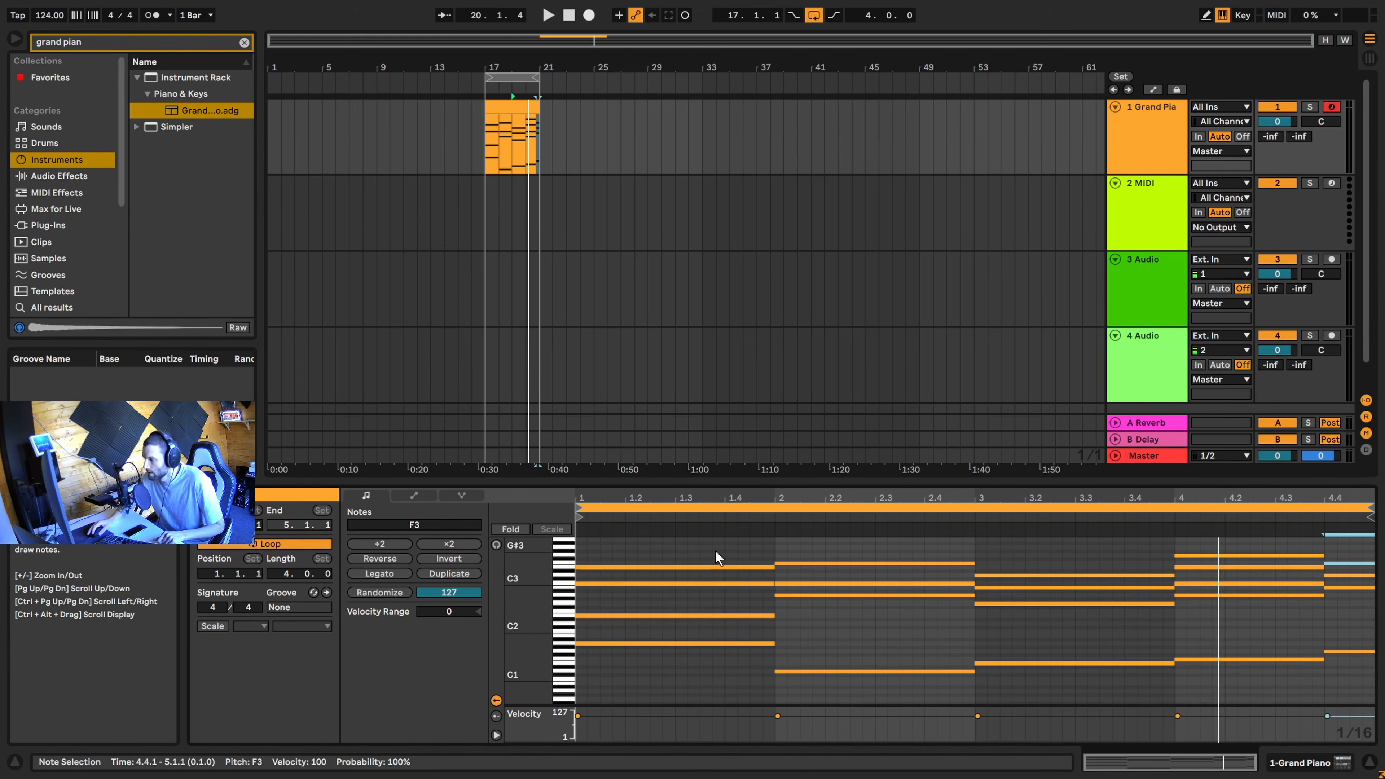
{"action": "left_click_drag", "start_coordinate": [709, 549], "coordinate": [725, 663]}
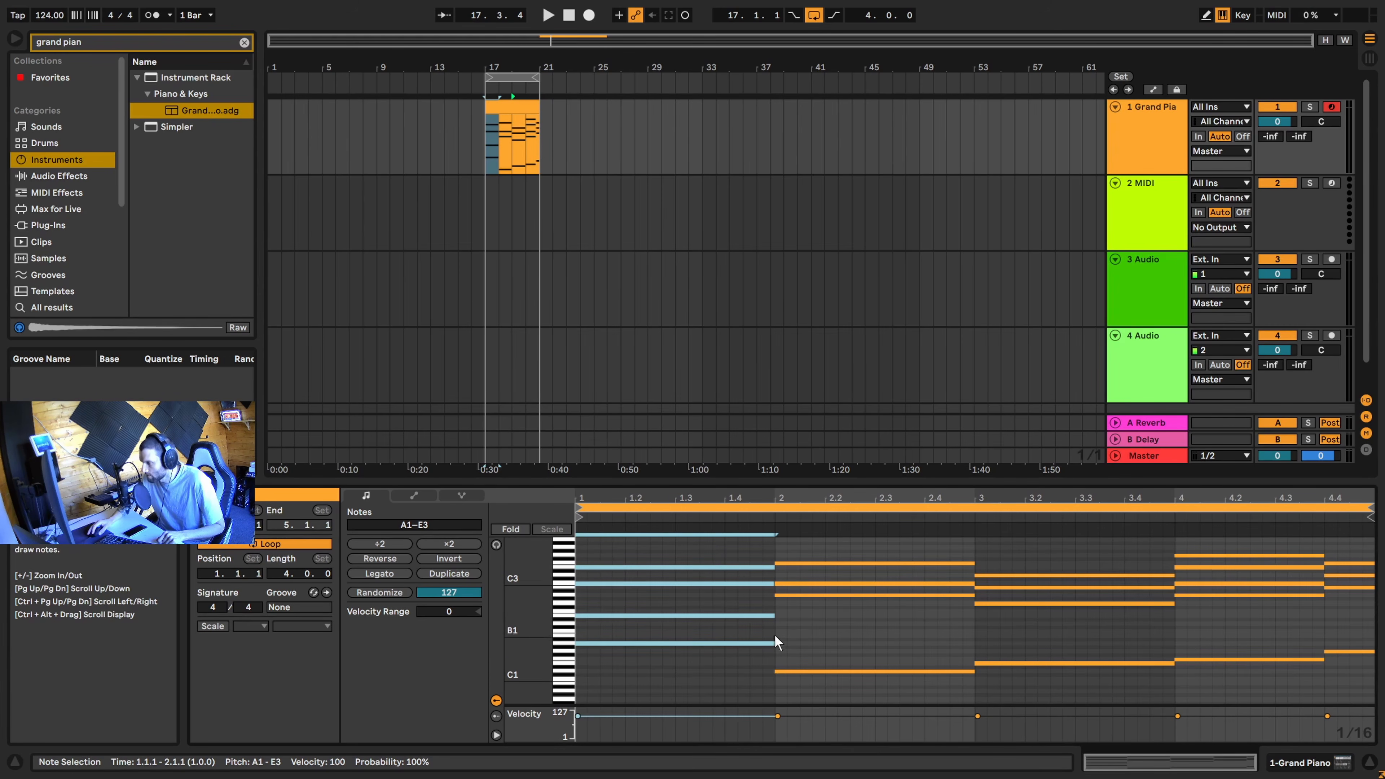
{"action": "right_click", "coordinate": [724, 648]}
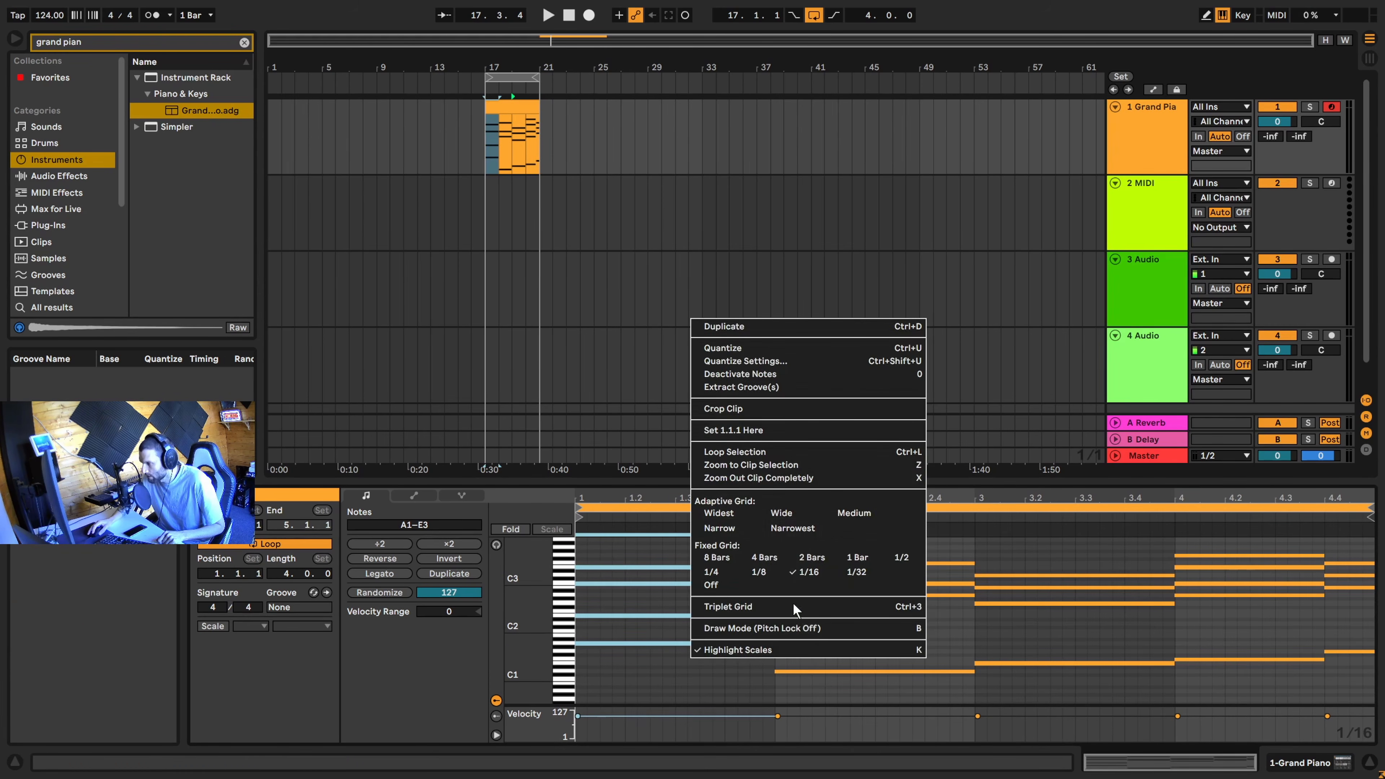
{"action": "left_click", "coordinate": [804, 569]}
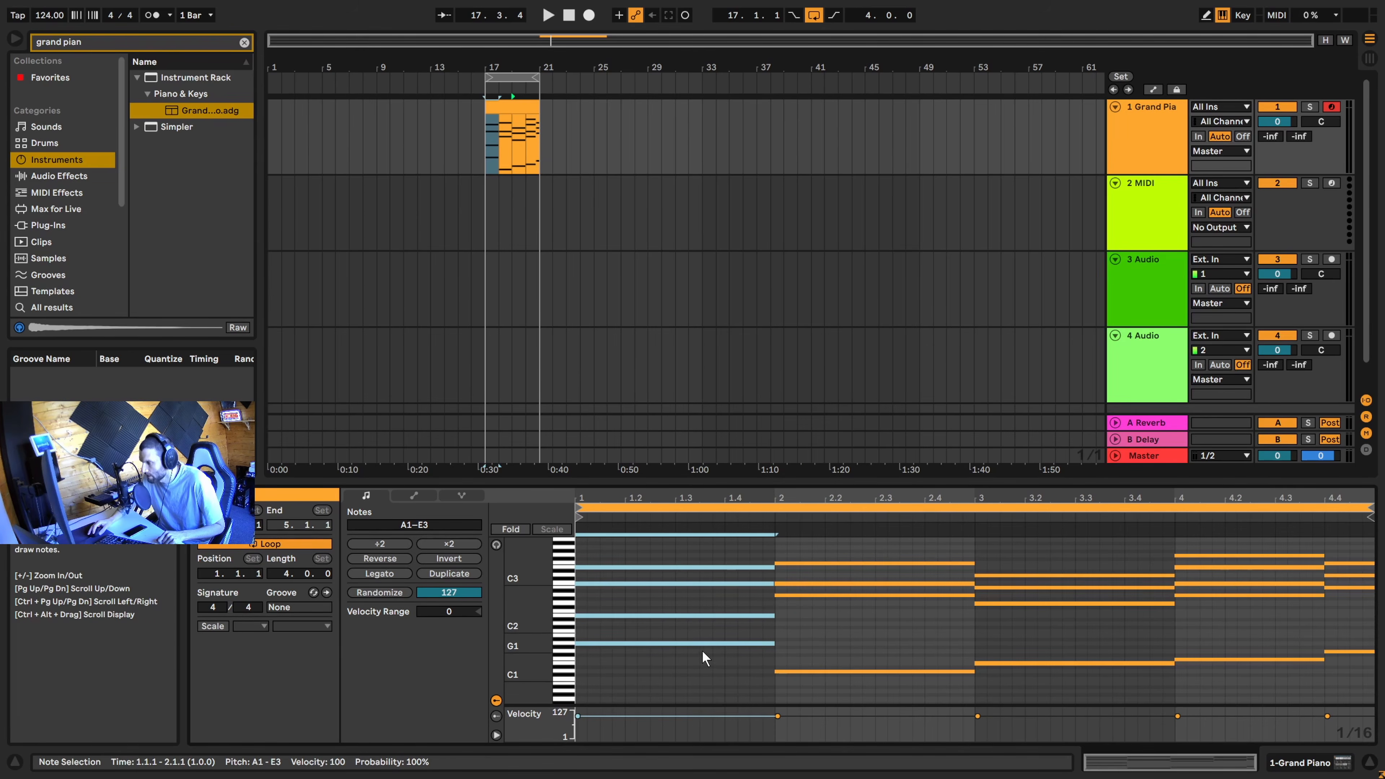
{"action": "right_click", "coordinate": [703, 652]}
{"action": "left_click", "coordinate": [813, 571]}
{"action": "left_click_drag", "start_coordinate": [709, 686], "coordinate": [730, 557]}
{"action": "left_click_drag", "start_coordinate": [774, 642], "coordinate": [616, 640]}
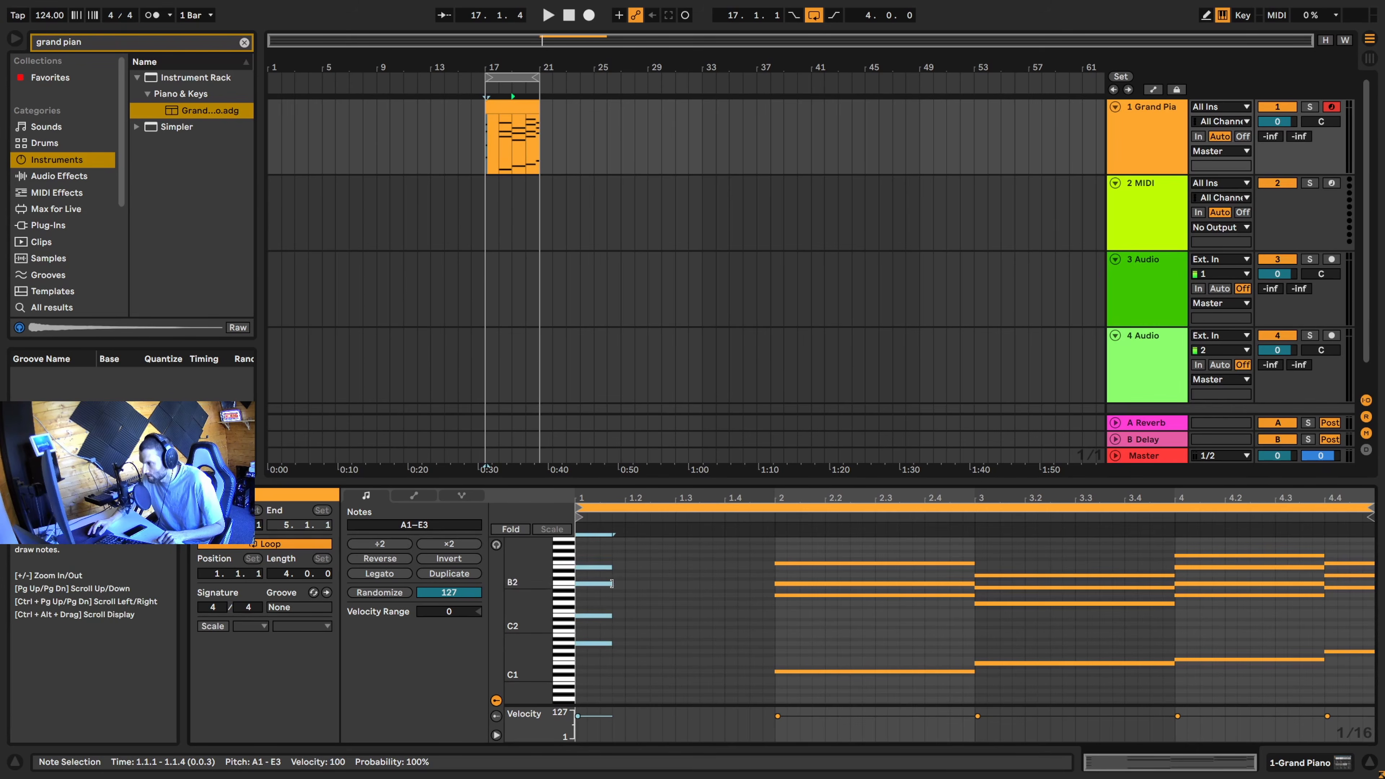
Duplicate the three-sixteenth A1–E3 chord of bar 1 four times in a row, ending with a repeat at 1.4.1
{"action": "left_click_drag", "start_coordinate": [601, 552], "coordinate": [596, 666]}
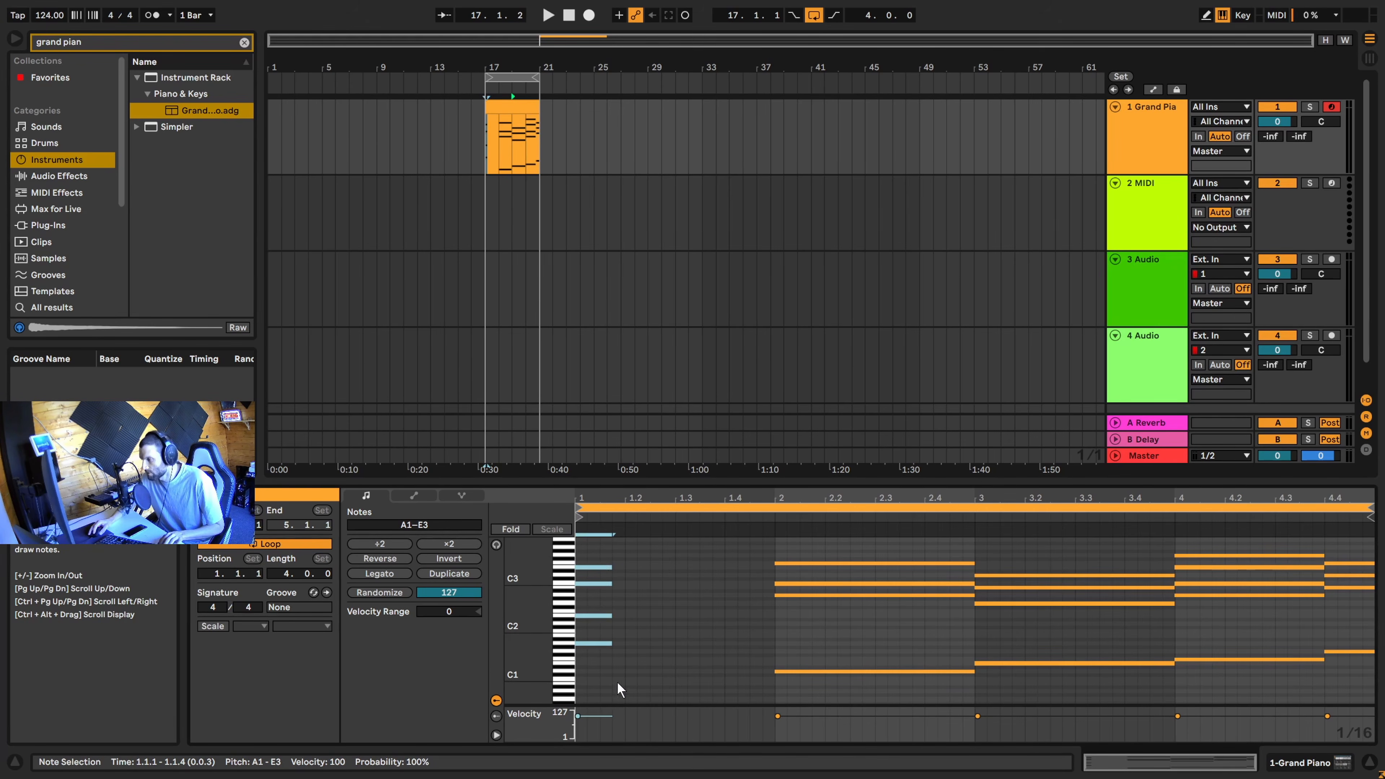
{"action": "key", "text": "ctrl+d"}
{"action": "key", "text": "ctrl+d"}
{"action": "key", "text": "ctrl+d"}
{"action": "key", "text": "ctrl+d"}
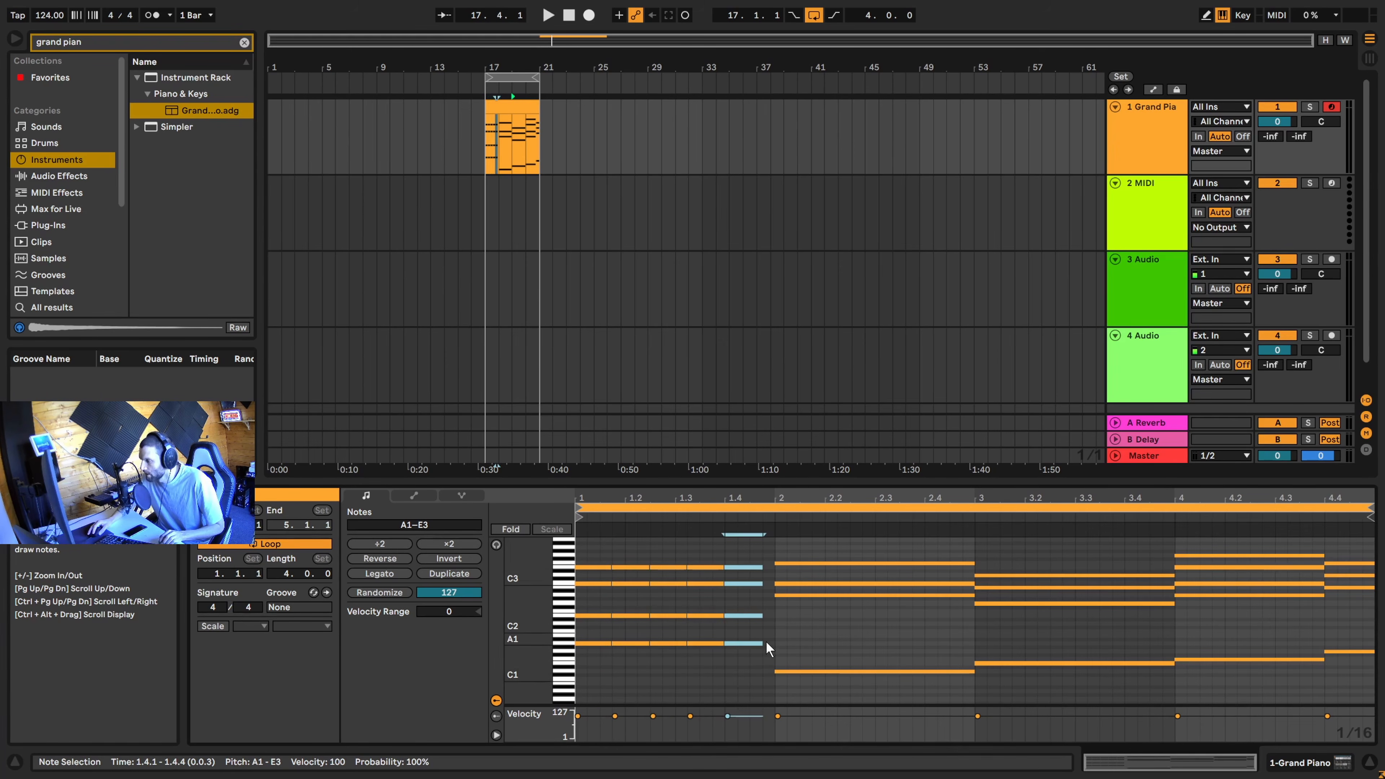
Replace the bar 1 chord at 1.4.1 with two consecutive repeats of two sixteenths each, filling the bar, and play the clip
{"action": "left_click_drag", "start_coordinate": [761, 643], "coordinate": [751, 643]}
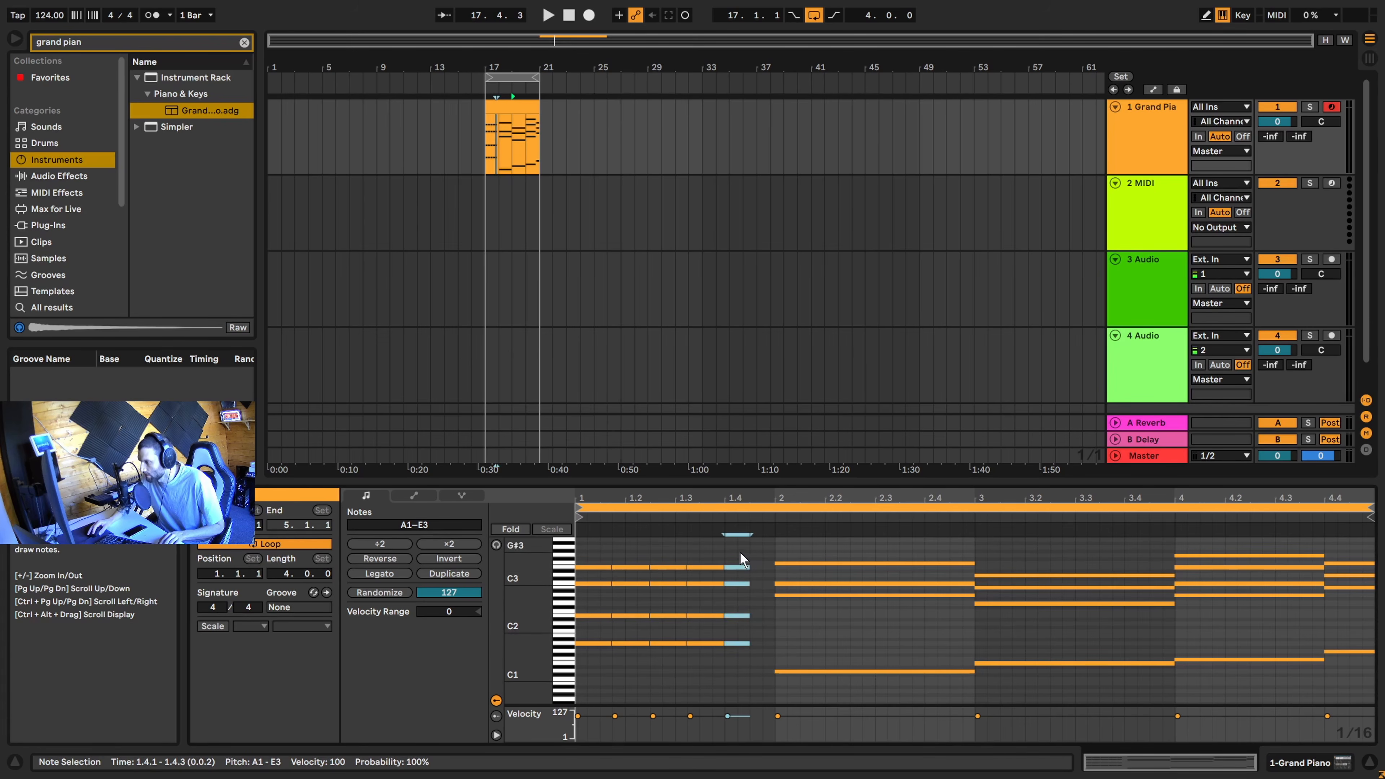
{"action": "key", "text": "ctrl+d"}
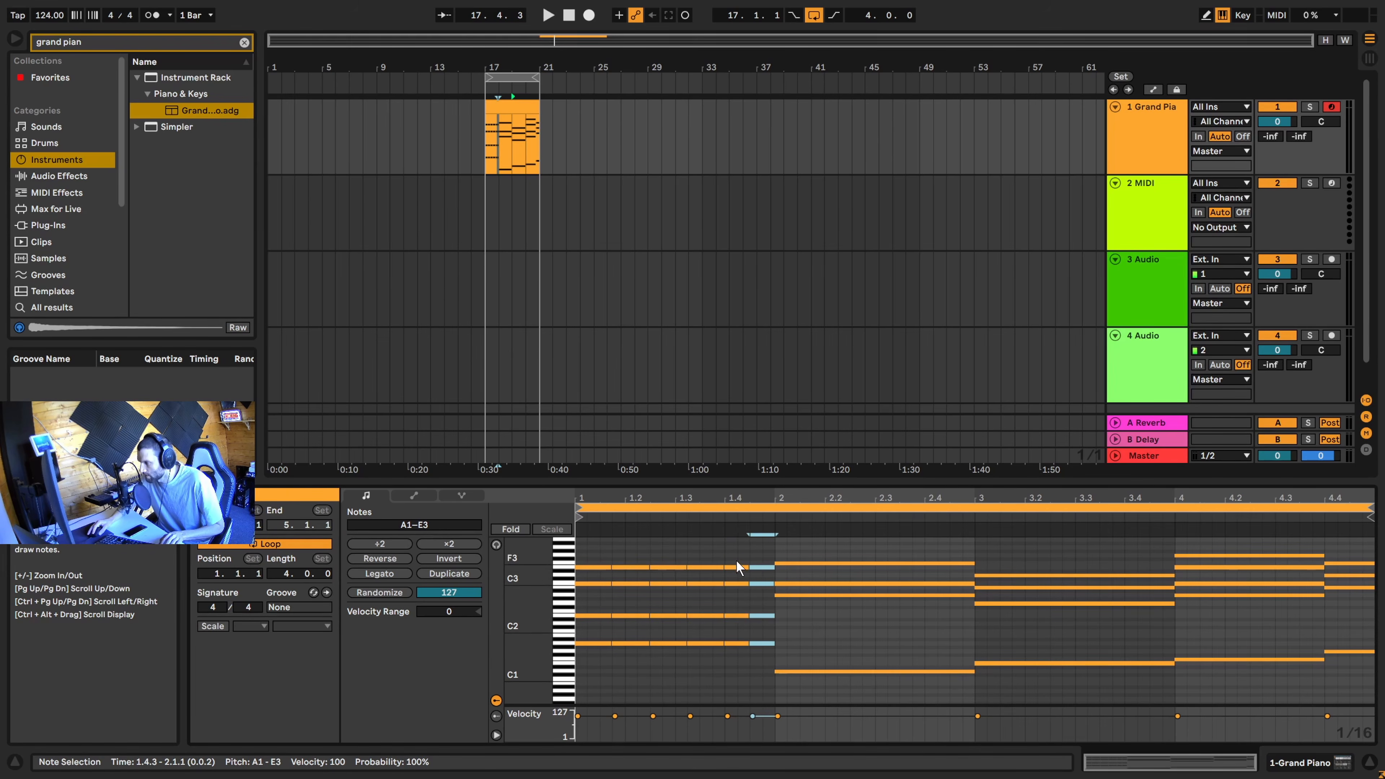
{"action": "left_click_drag", "start_coordinate": [754, 555], "coordinate": [761, 662]}
{"action": "left_click", "coordinate": [483, 148]}
{"action": "key", "text": "space"}
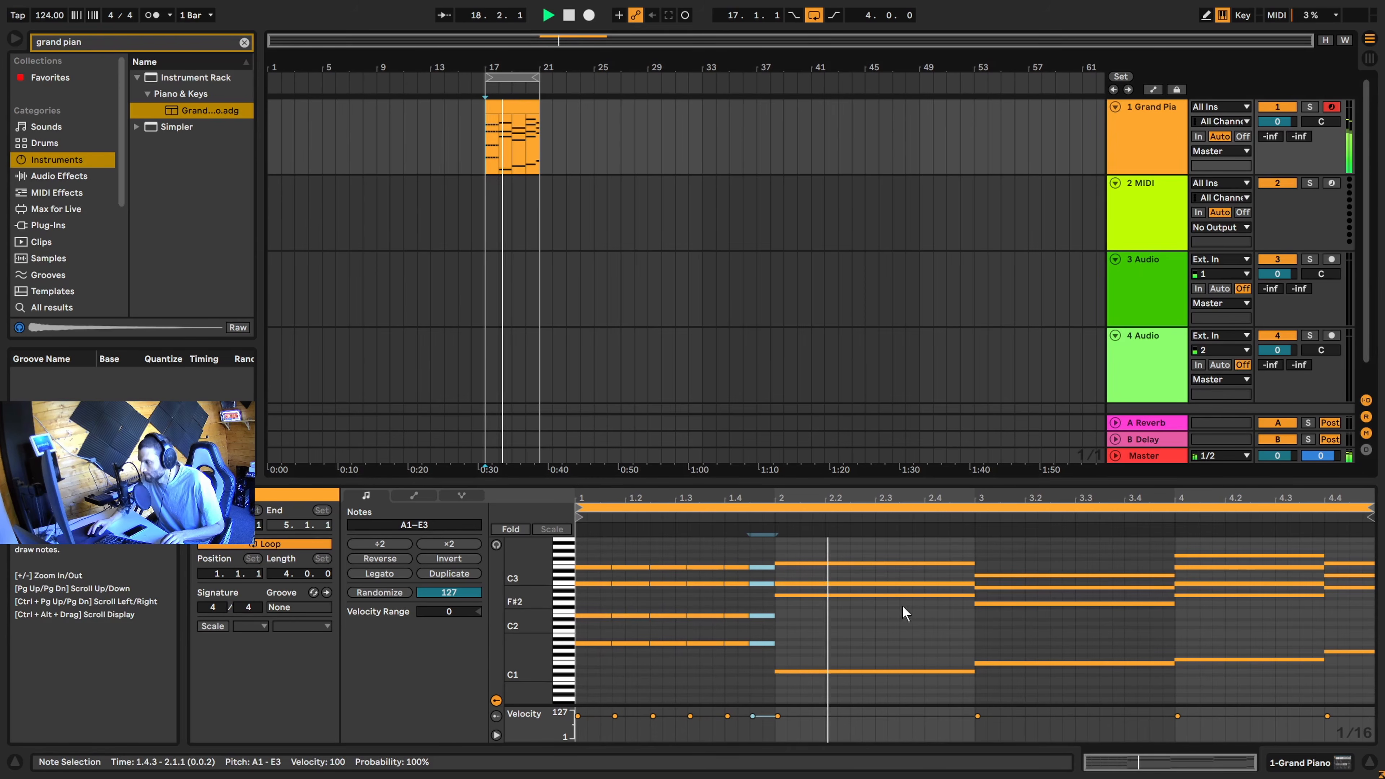
{"action": "key", "text": "space"}
Copy the bar 1 note rhythm onto the chord notes of bars 2 and 3 and F1 in bar 4, removing the F1 copies at 4.4
{"action": "left_click", "coordinate": [689, 665]}
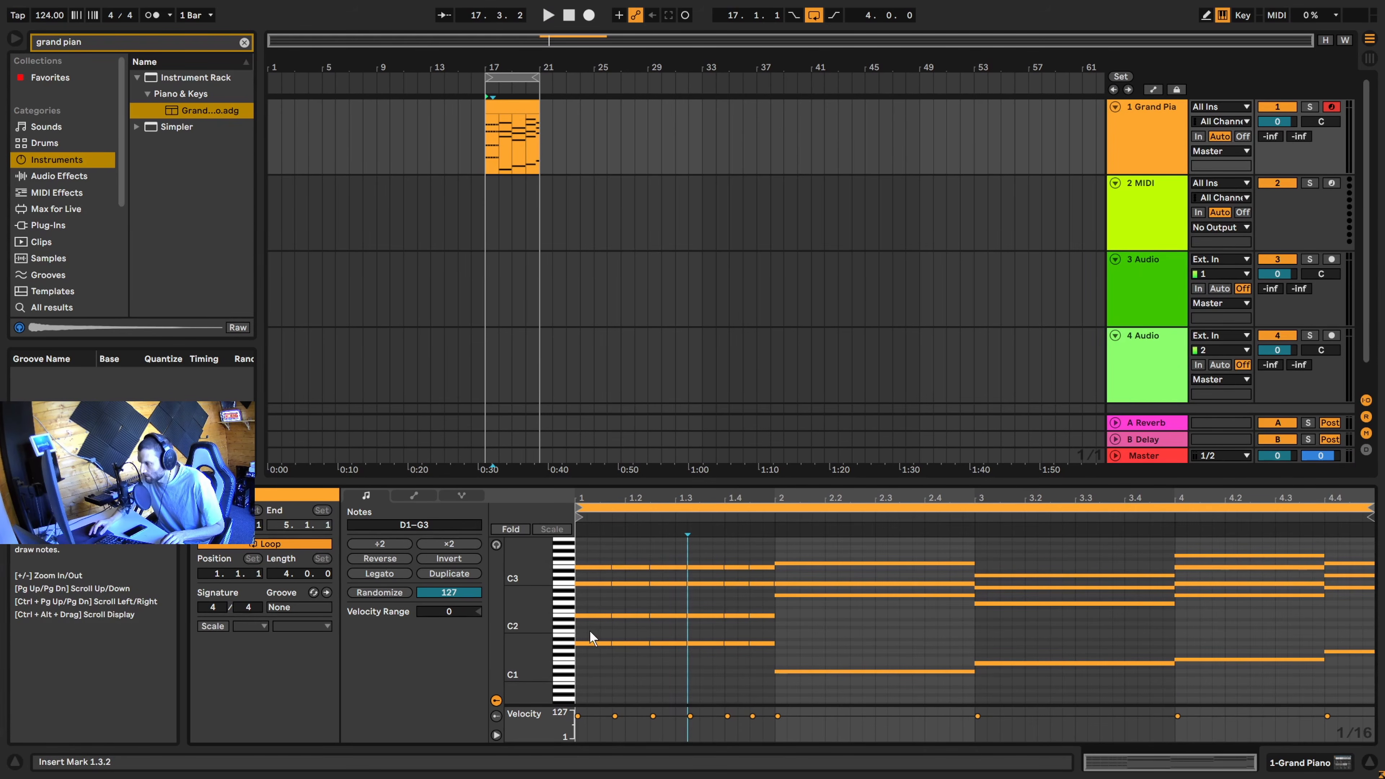
{"action": "left_click_drag", "start_coordinate": [585, 628], "coordinate": [768, 655]}
{"action": "left_click", "coordinate": [796, 672]}
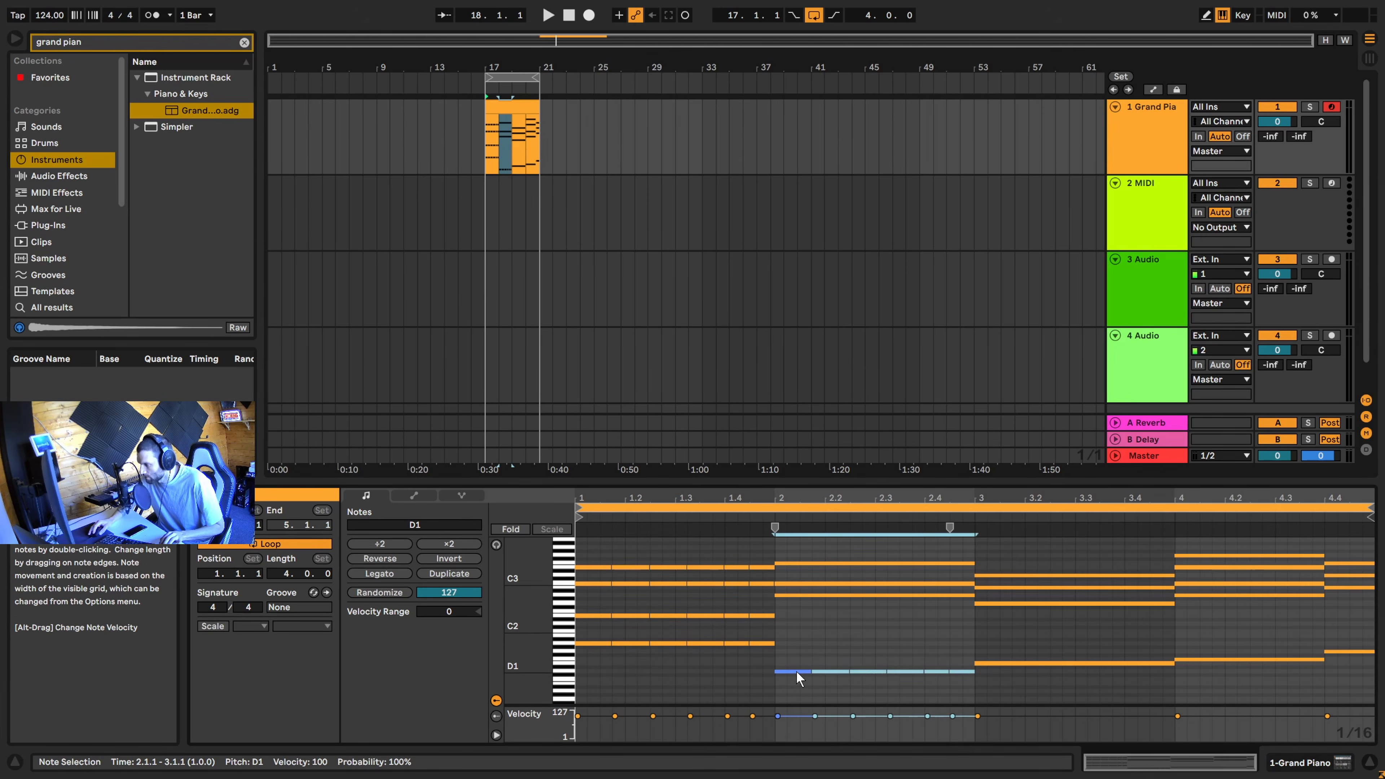
{"action": "left_click_drag", "start_coordinate": [796, 671], "coordinate": [1201, 659]}
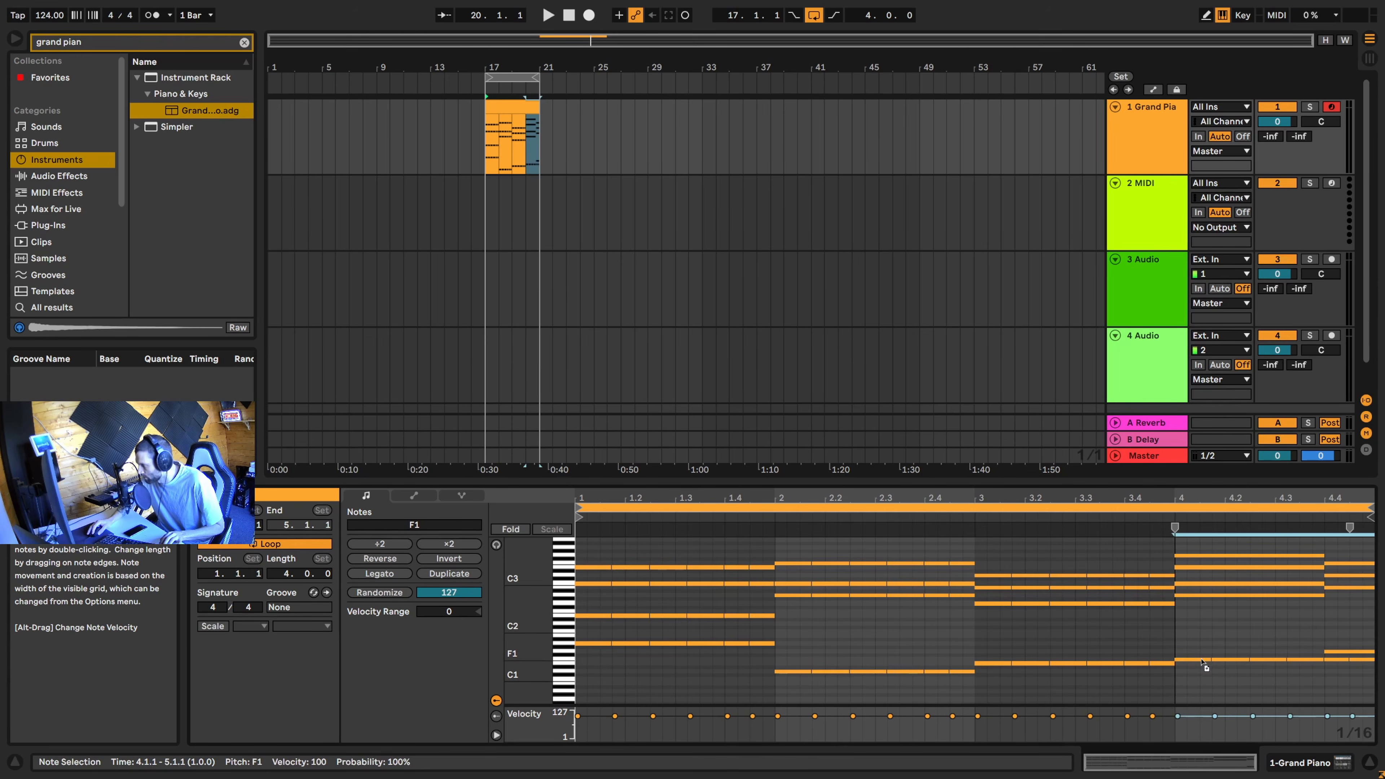
{"action": "left_click_drag", "start_coordinate": [1341, 682], "coordinate": [1364, 672]}
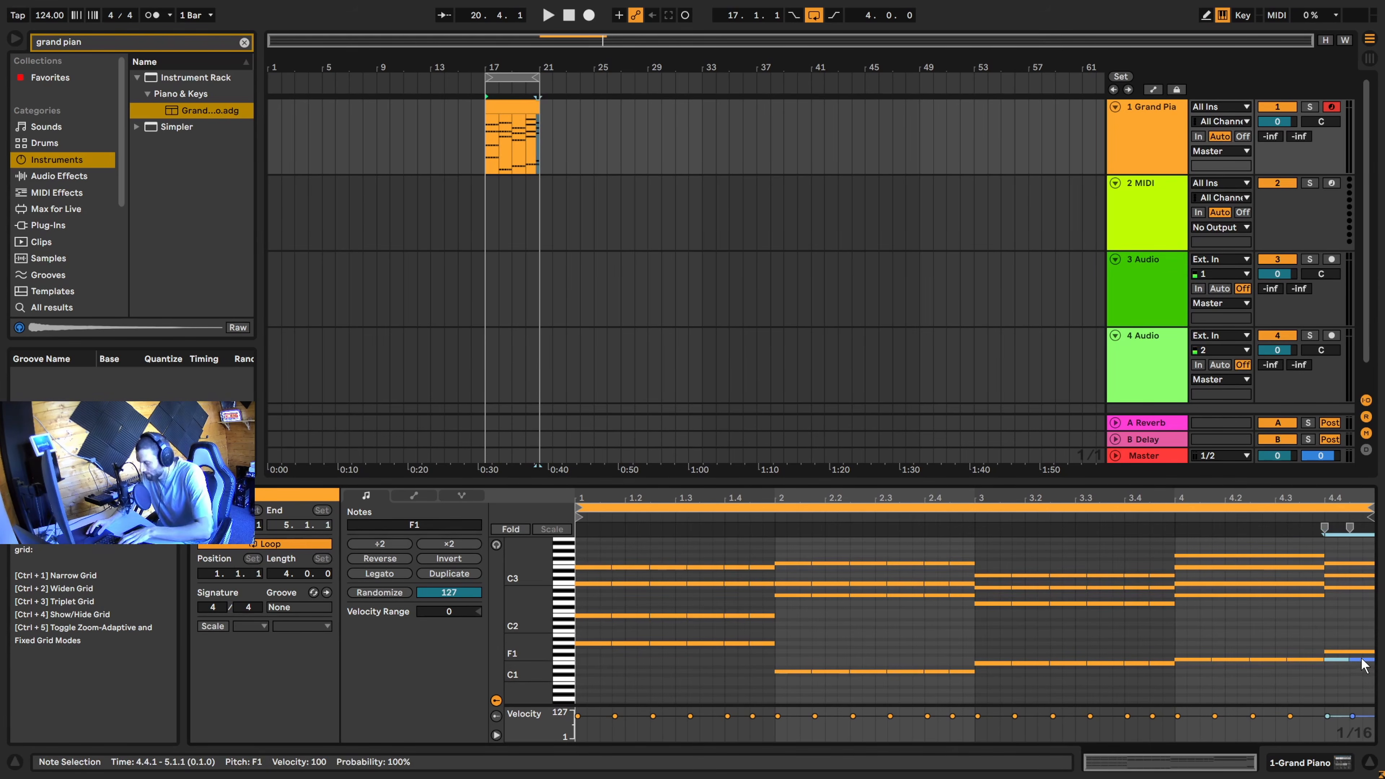
{"action": "left_click", "coordinate": [1337, 626]}
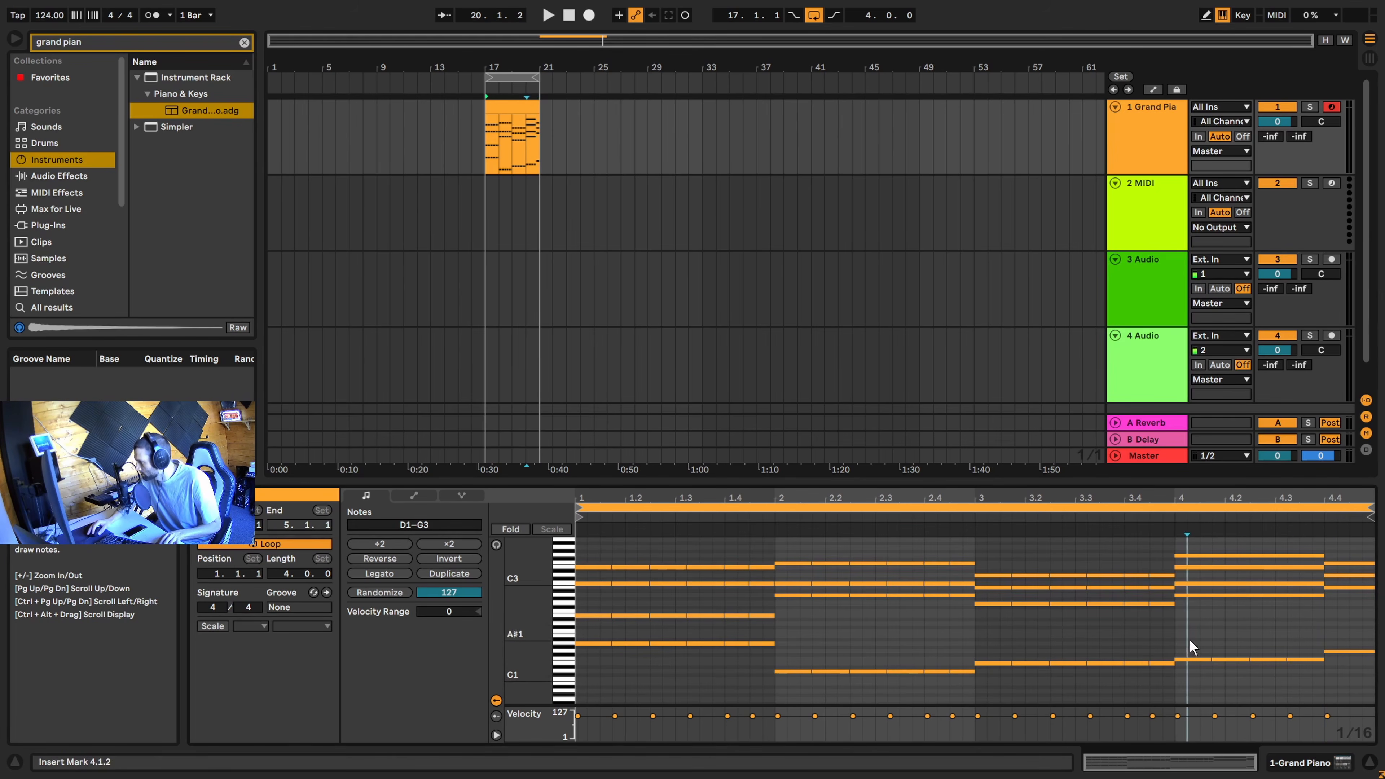
Copy the F1 rhythm at the start of bar 4 up onto the chord's A2, C3, E3 and G3 notes
{"action": "left_click_drag", "start_coordinate": [1189, 640], "coordinate": [1303, 685]}
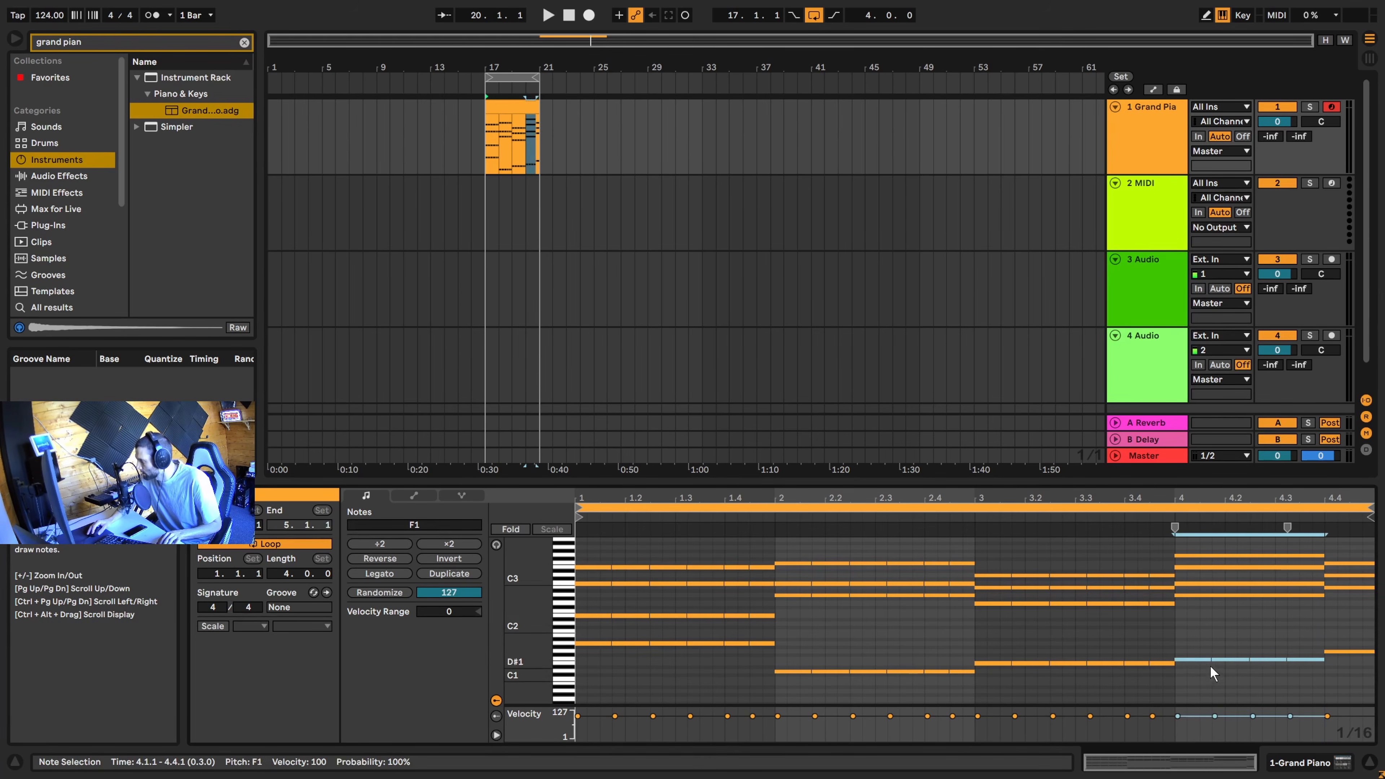
{"action": "left_click_drag", "start_coordinate": [1192, 659], "coordinate": [1311, 593]}
{"action": "left_click", "coordinate": [1194, 595]}
{"action": "left_click_drag", "start_coordinate": [1199, 596], "coordinate": [1212, 562]}
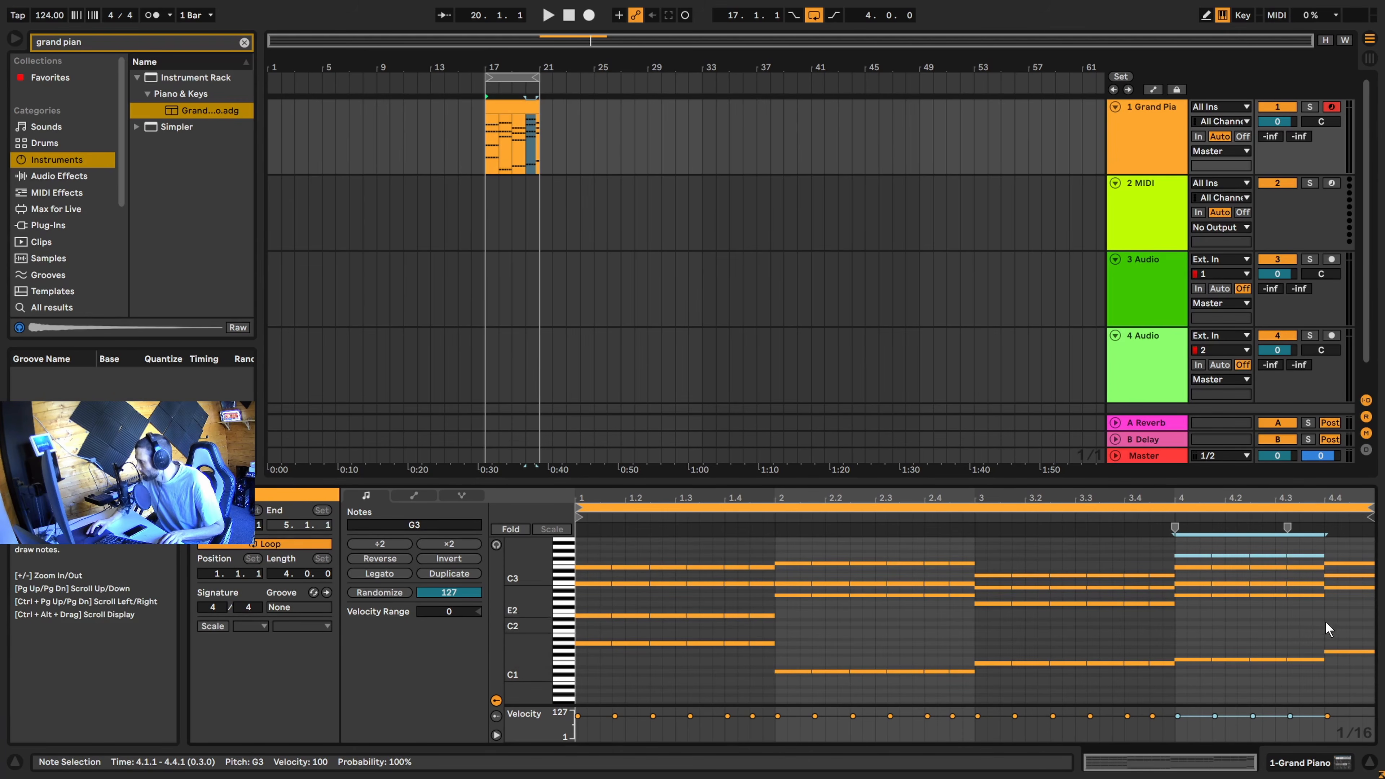
Trim the final G1–F3 chord to start at 4.4.3 and fill 4.4.1 with a two-sixteenth copy of the F1–G3 chord
{"action": "left_click", "coordinate": [1316, 636]}
{"action": "left_click_drag", "start_coordinate": [1343, 542], "coordinate": [1351, 659]}
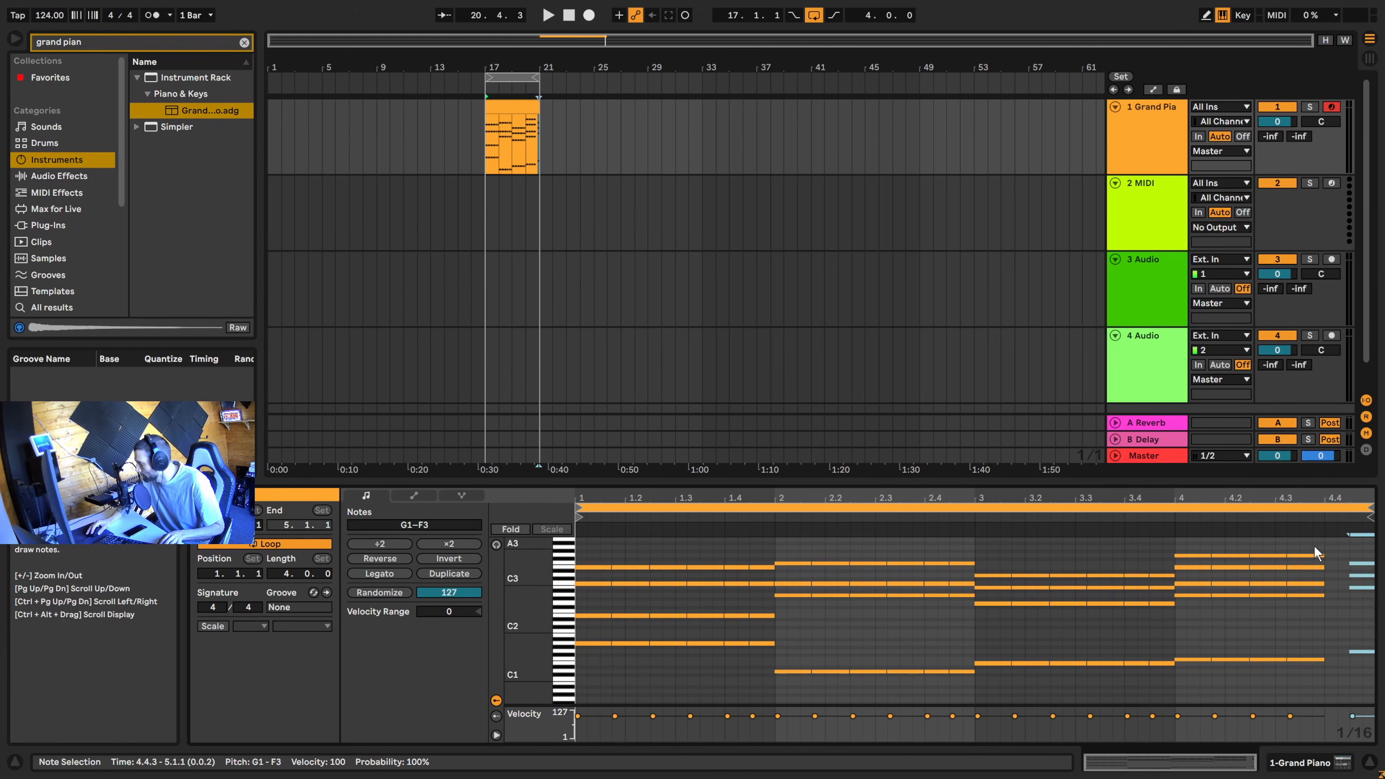
{"action": "left_click_drag", "start_coordinate": [1314, 546], "coordinate": [1312, 680]}
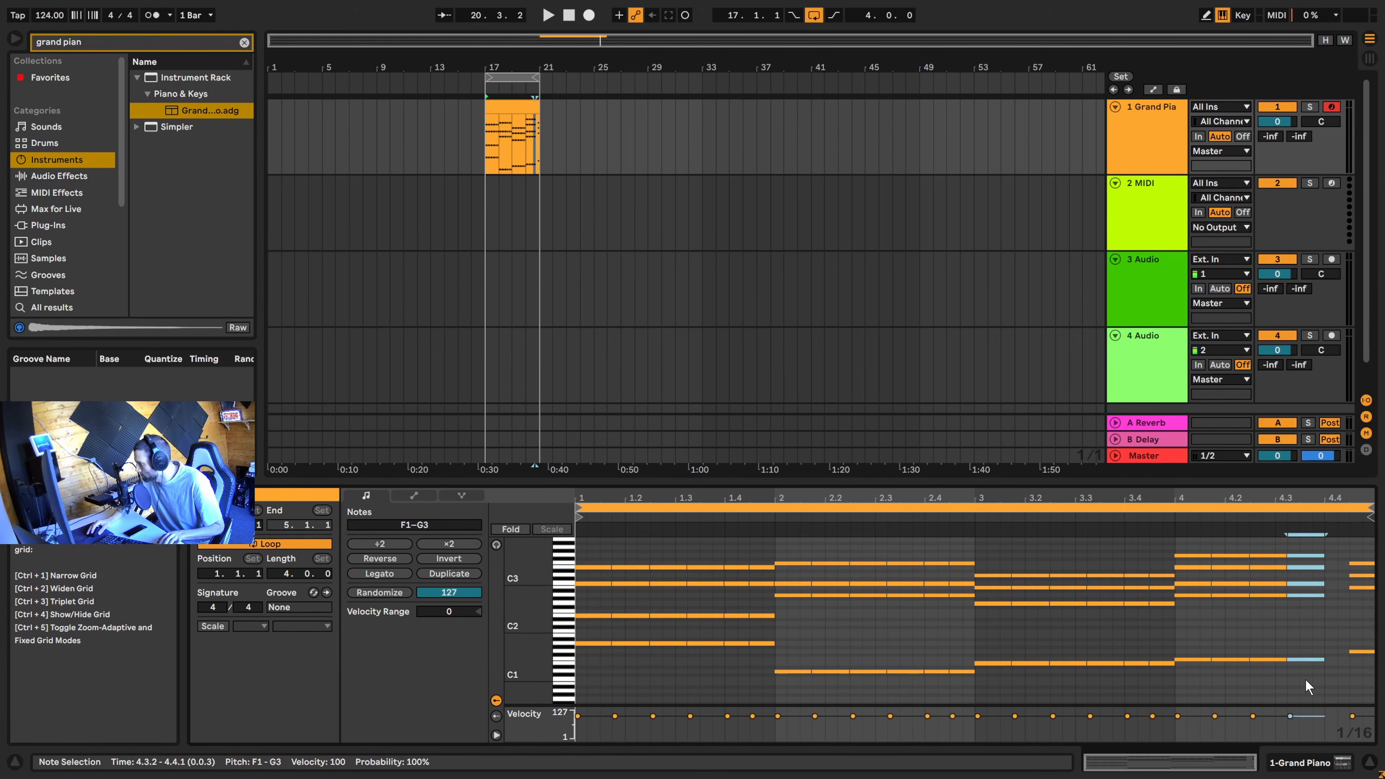
{"action": "key", "text": "ctrl+d"}
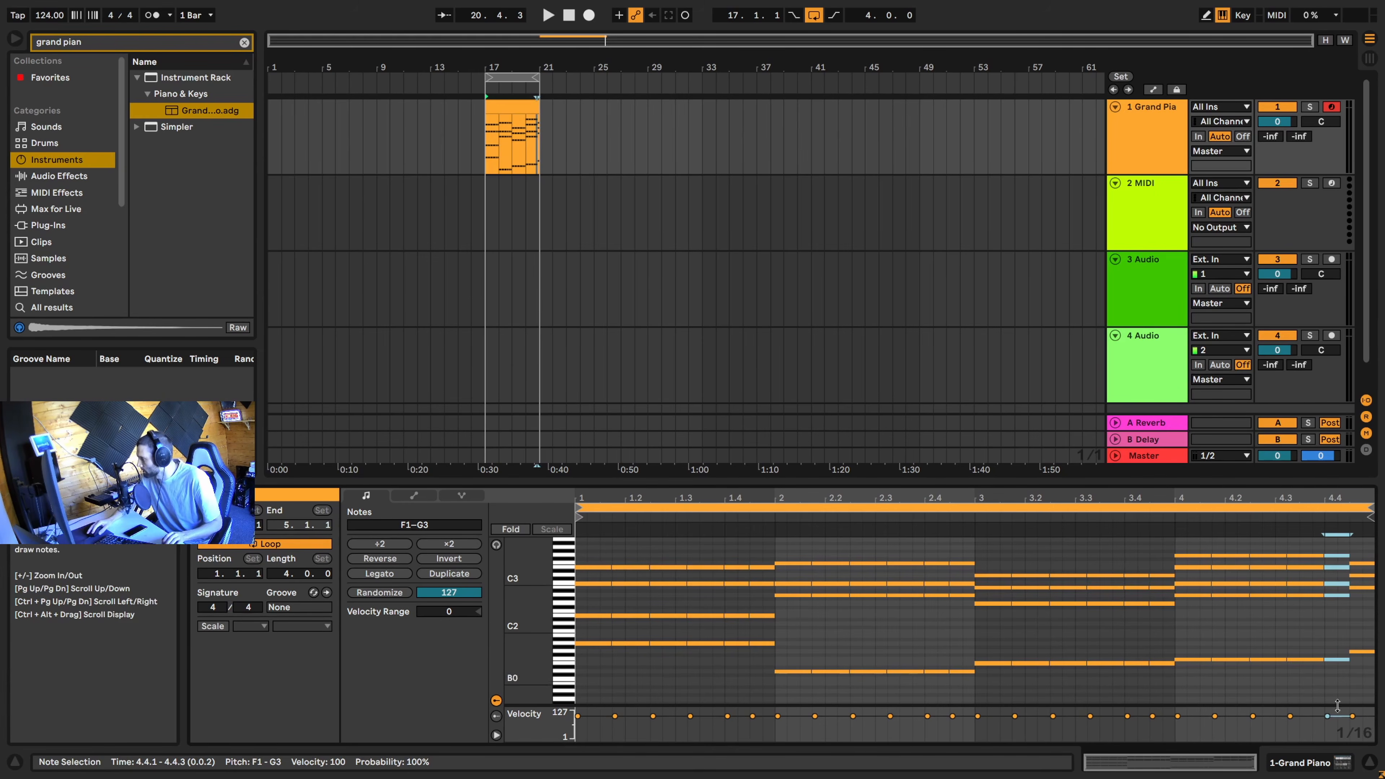
Play the four-bar piano clip from its start at 17.1.1 to hear the full rhythm
{"action": "left_click", "coordinate": [482, 152]}
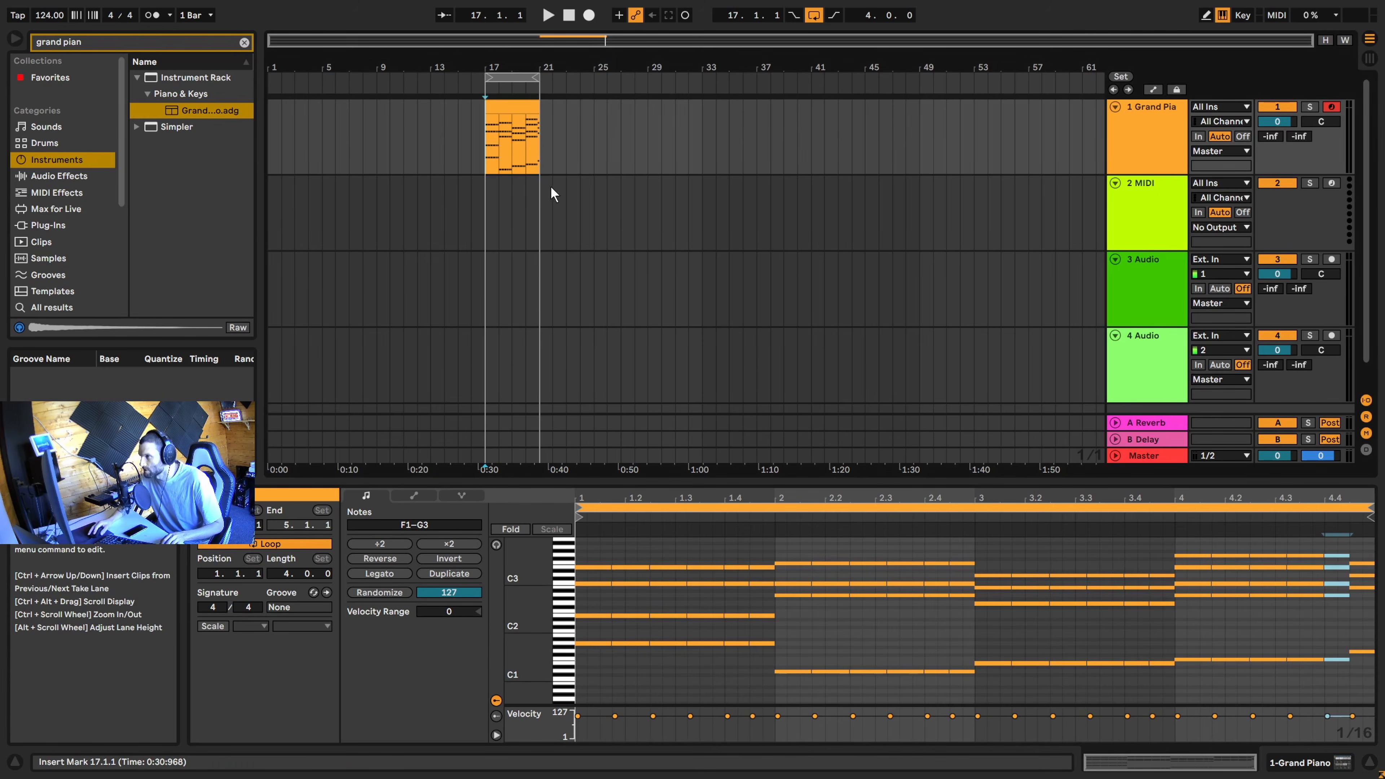
{"action": "key", "text": "space"}
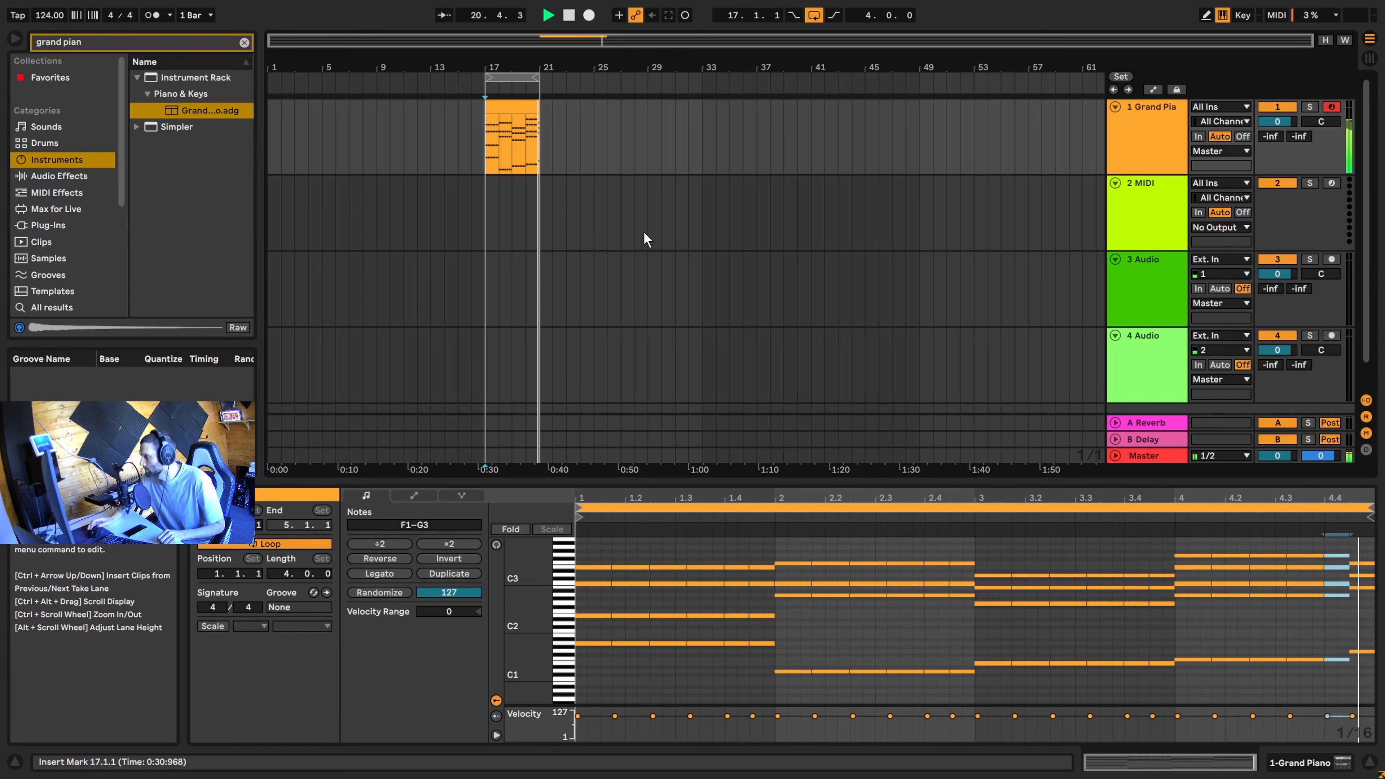
{"action": "key", "text": "space"}
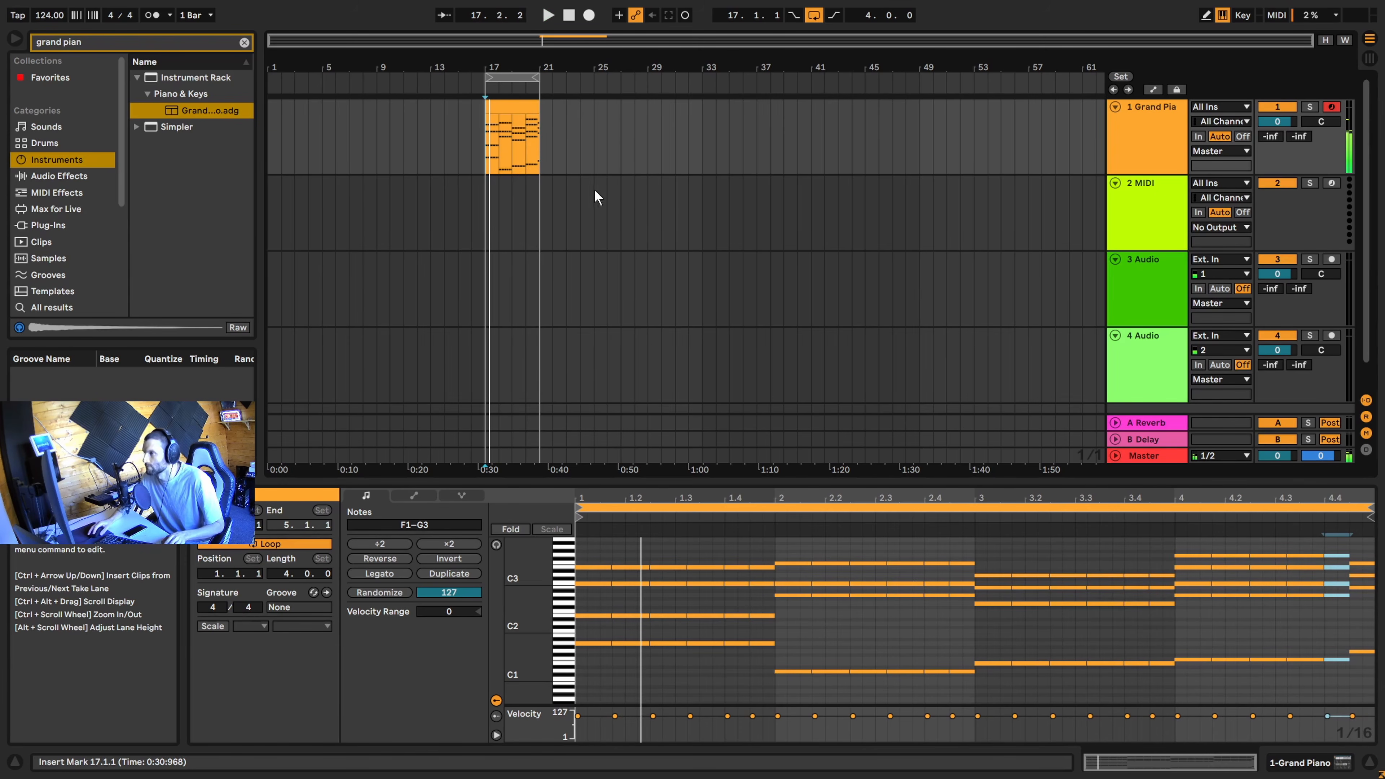
Raise the Bright and Soft/Hard macros of the Grand Piano rack to 127 while playing the clip
{"action": "left_click", "coordinate": [516, 107]}
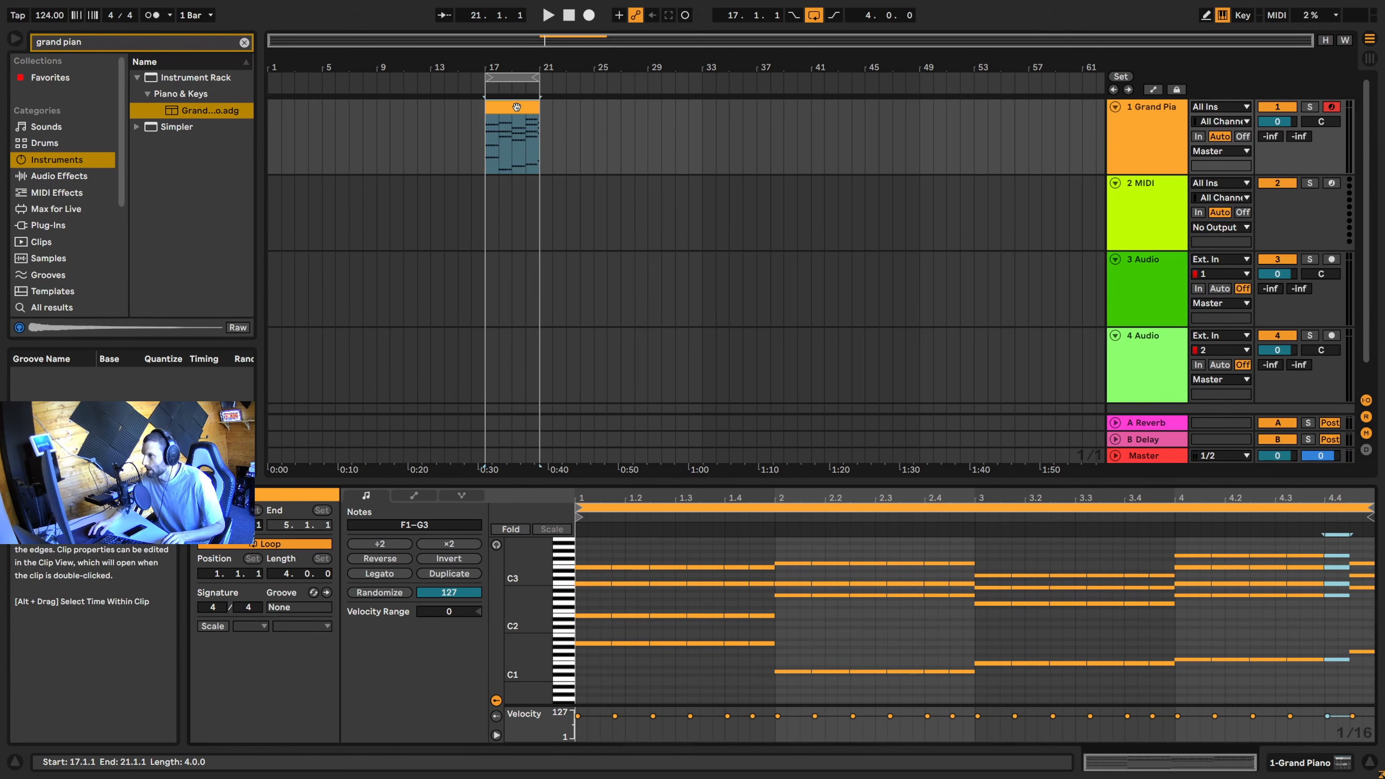
{"action": "left_click", "coordinate": [1144, 146]}
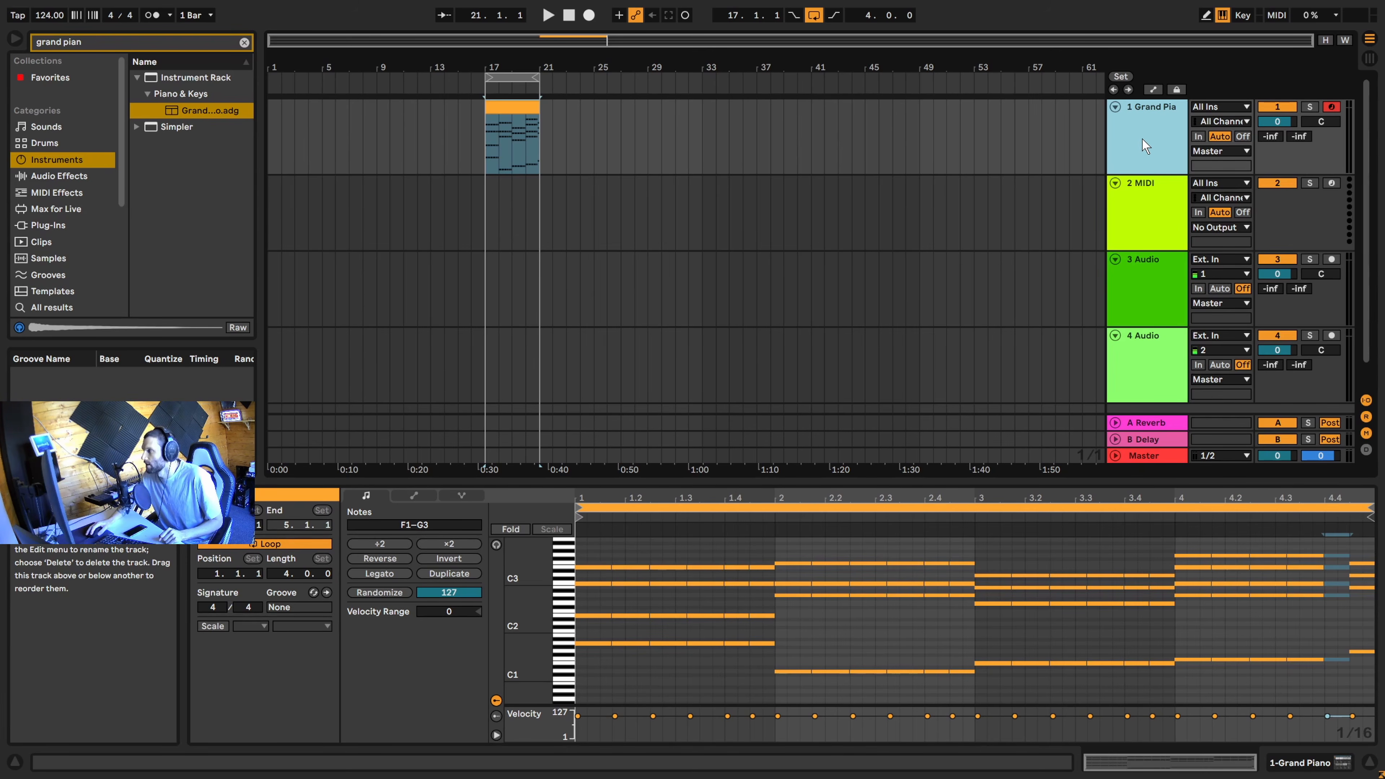
{"action": "double_click", "coordinate": [1145, 146]}
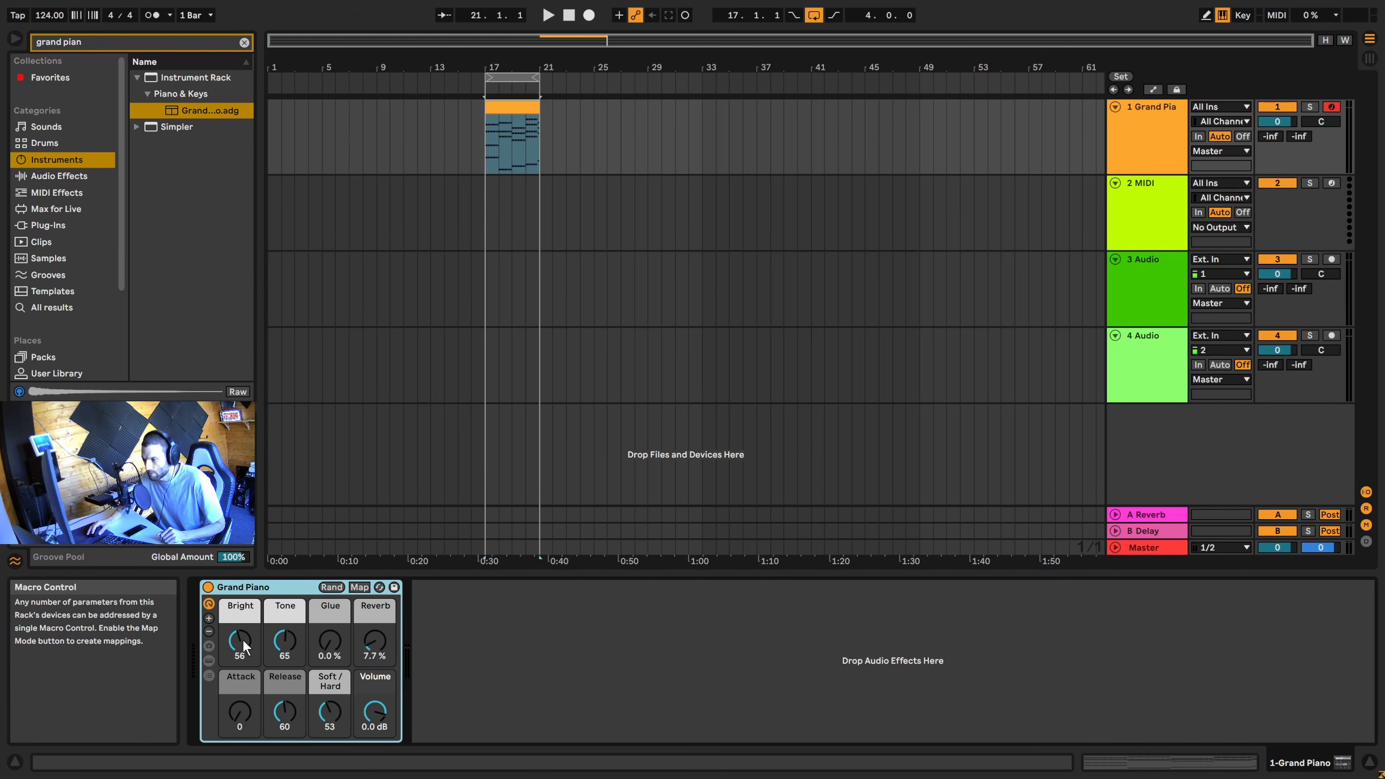
{"action": "left_click_drag", "start_coordinate": [242, 640], "coordinate": [242, 621]}
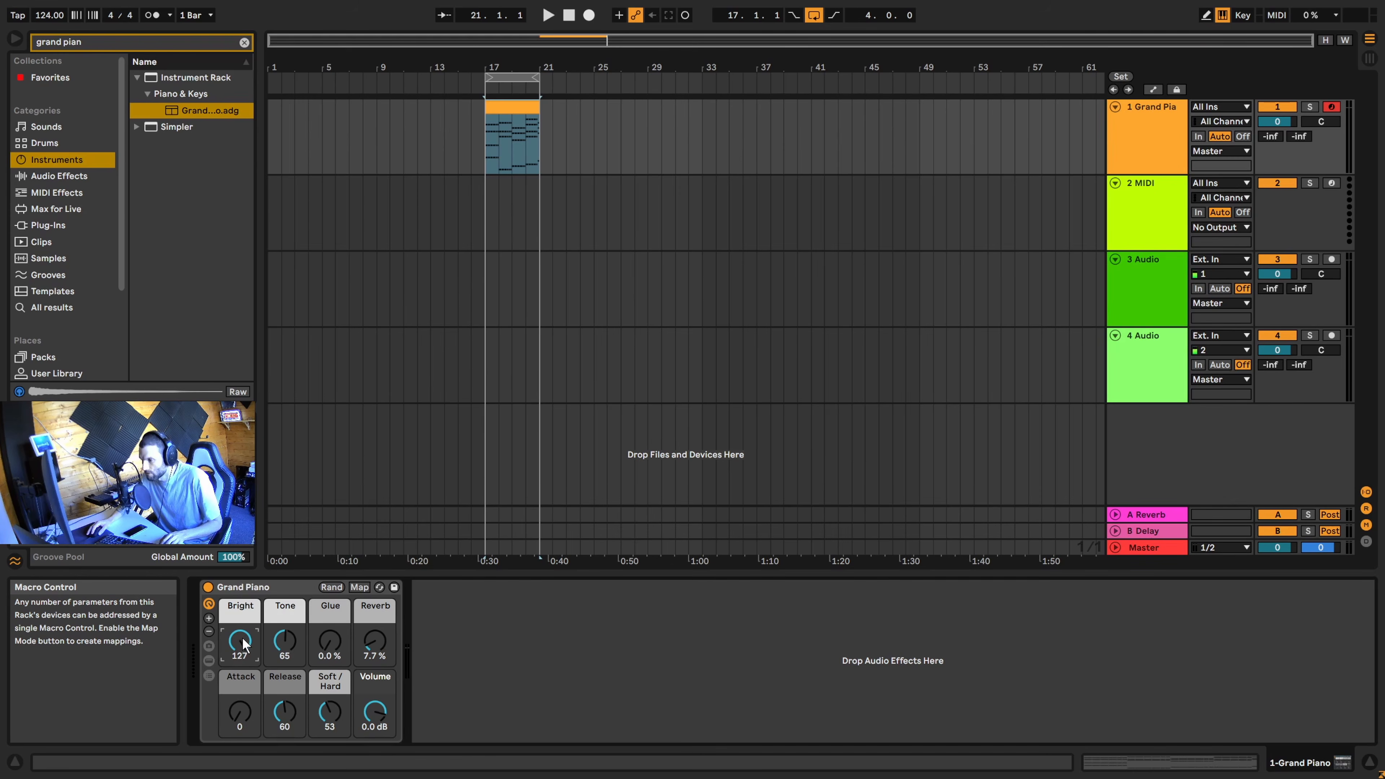
{"action": "key", "text": "space"}
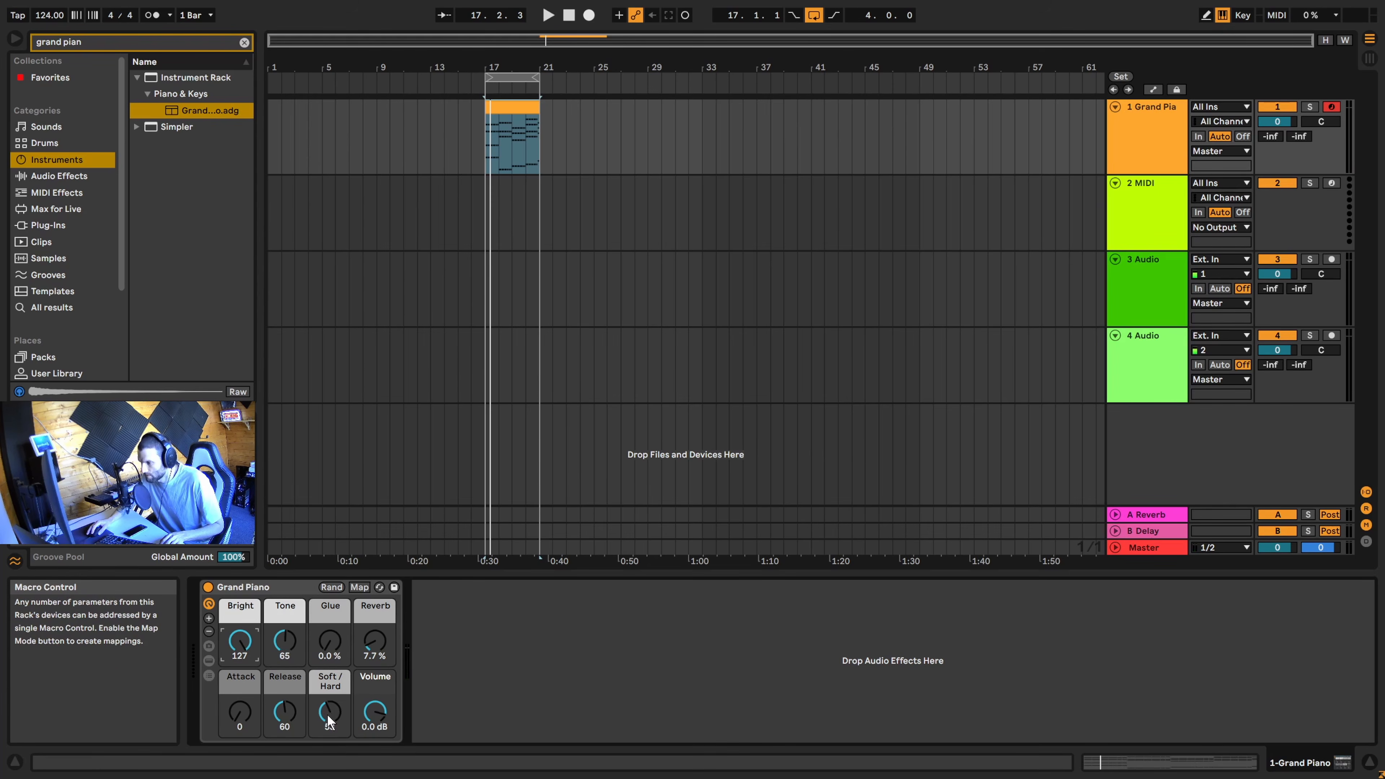
{"action": "key", "text": "space"}
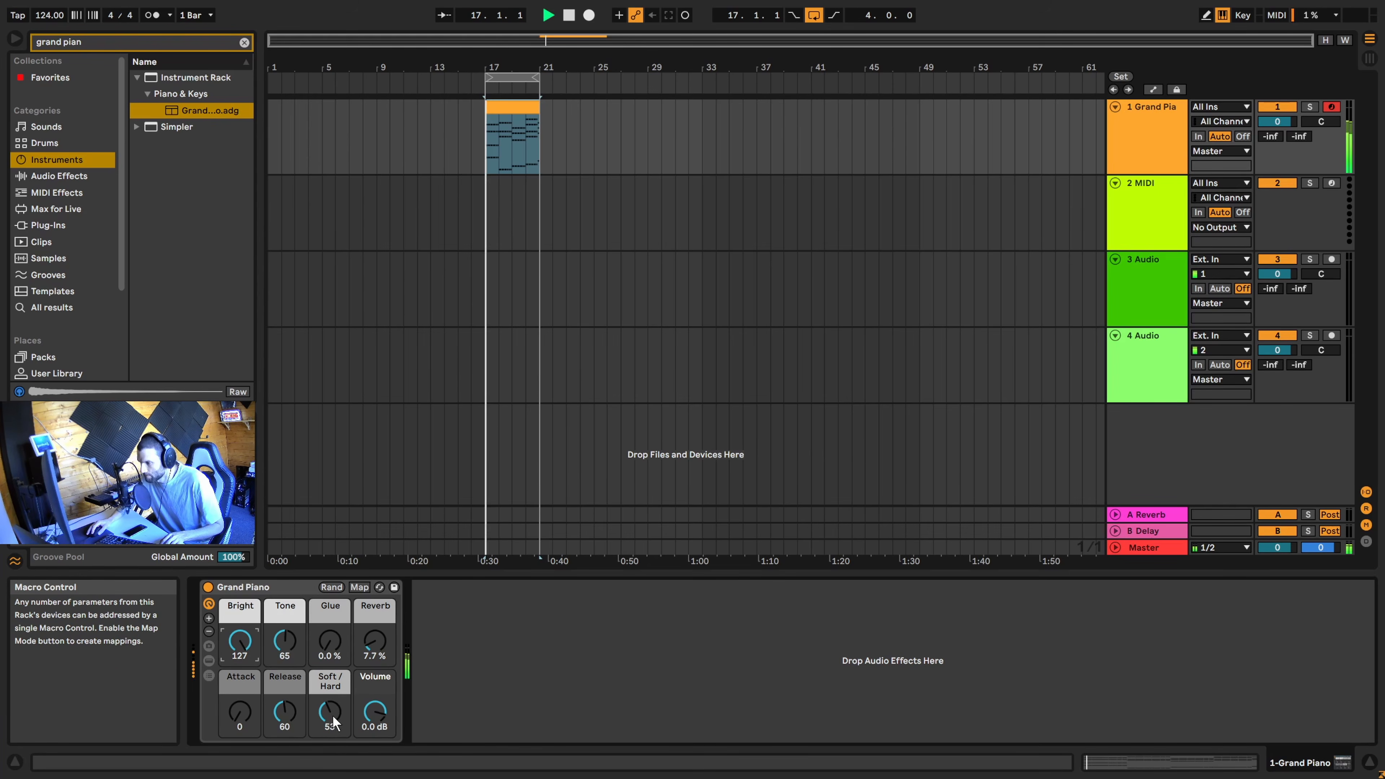
{"action": "left_click_drag", "start_coordinate": [333, 716], "coordinate": [332, 658]}
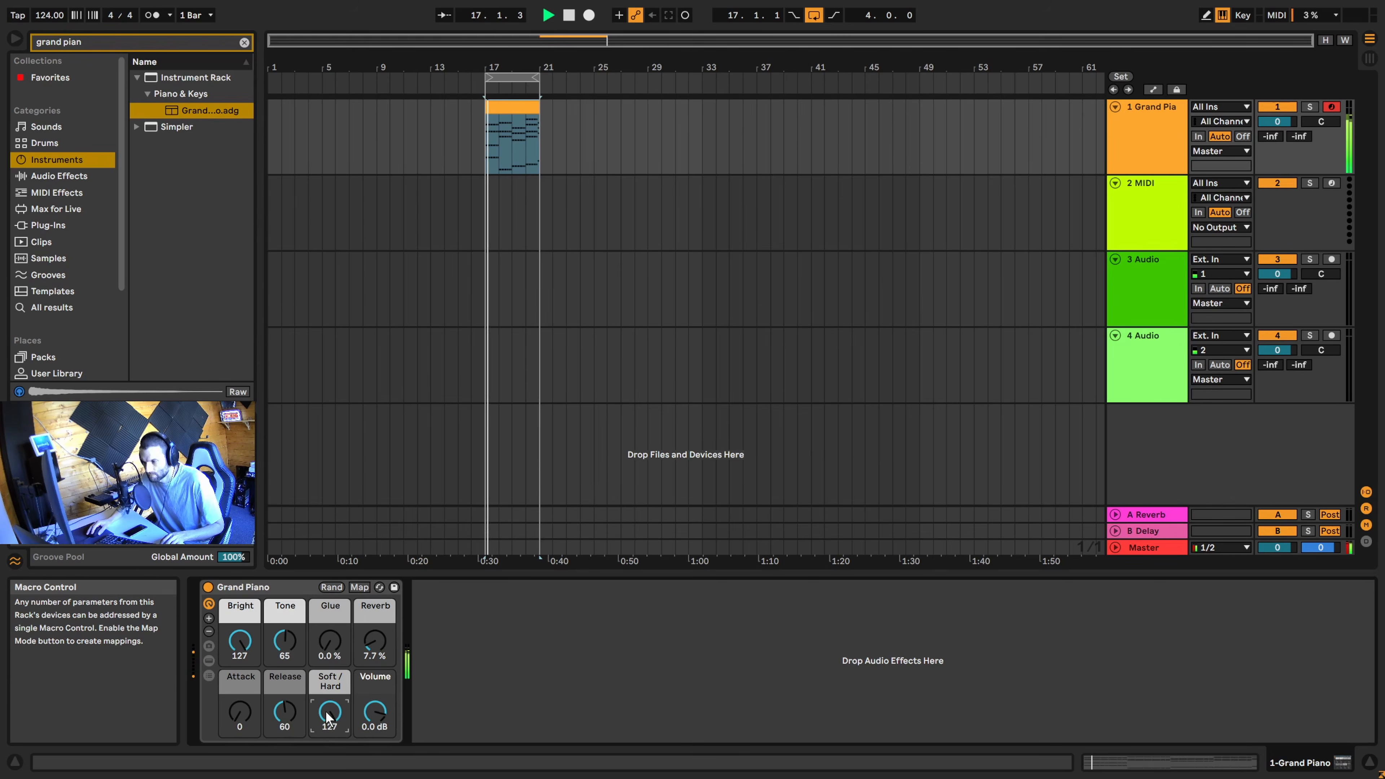
Select all notes in the piano clip, D1 to G3, and raise their velocity to the maximum
{"action": "left_click", "coordinate": [516, 110]}
{"action": "double_click", "coordinate": [515, 110]}
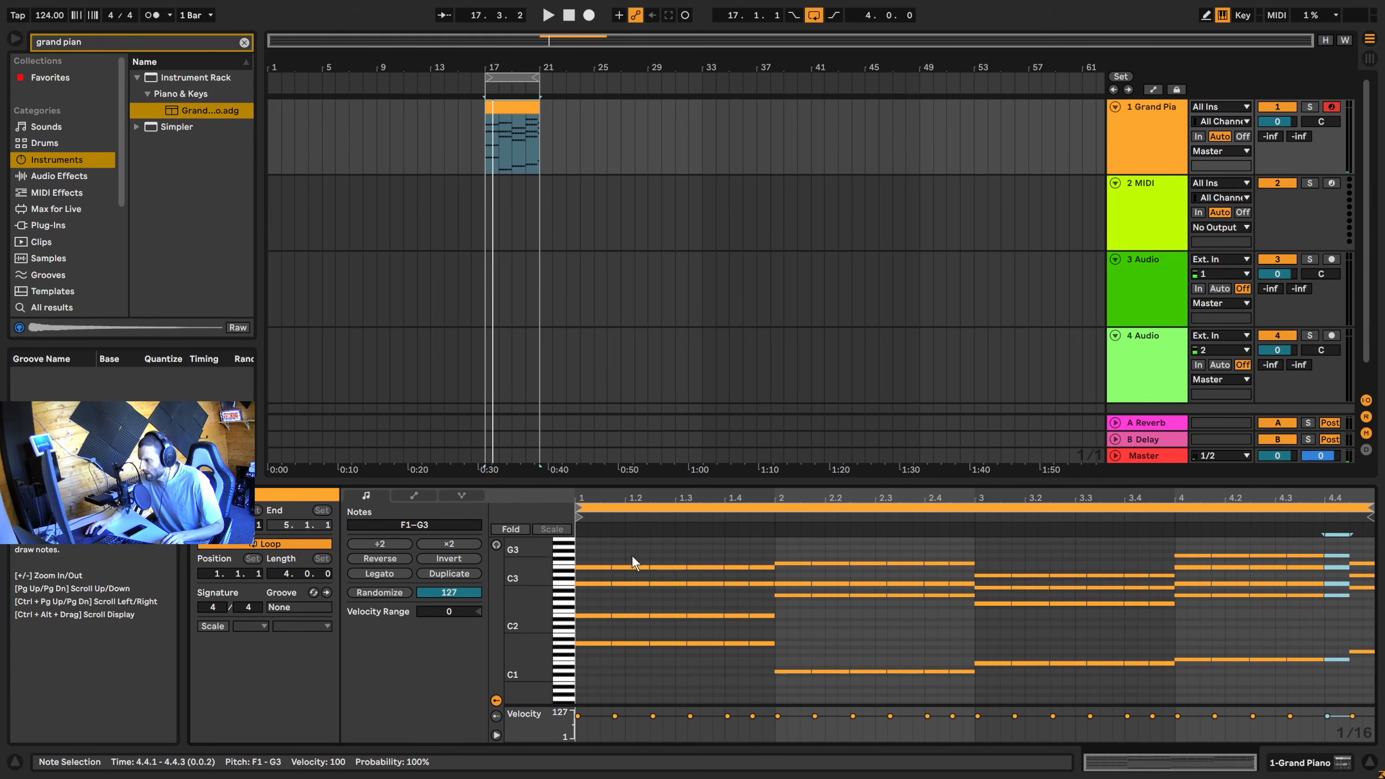
{"action": "left_click_drag", "start_coordinate": [601, 545], "coordinate": [1366, 687]}
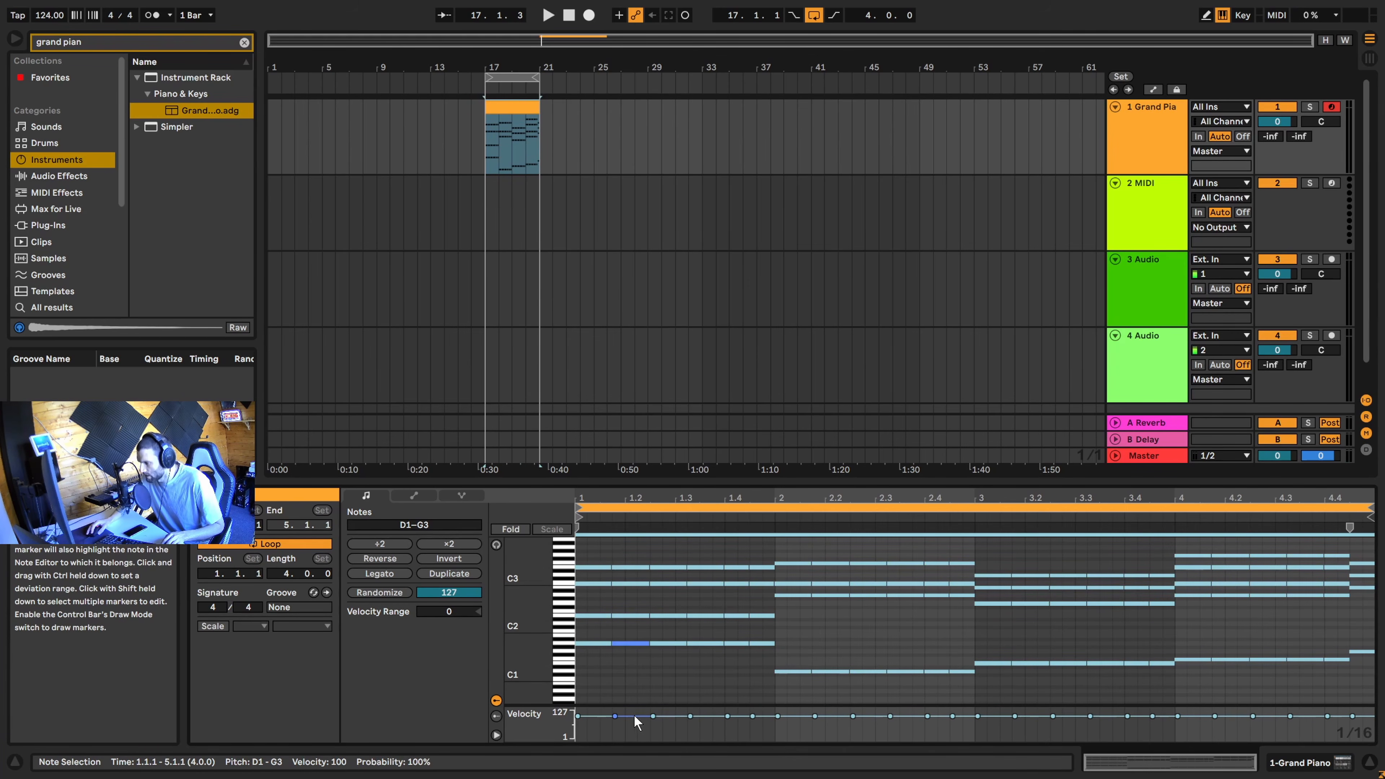
{"action": "left_click_drag", "start_coordinate": [634, 715], "coordinate": [634, 689]}
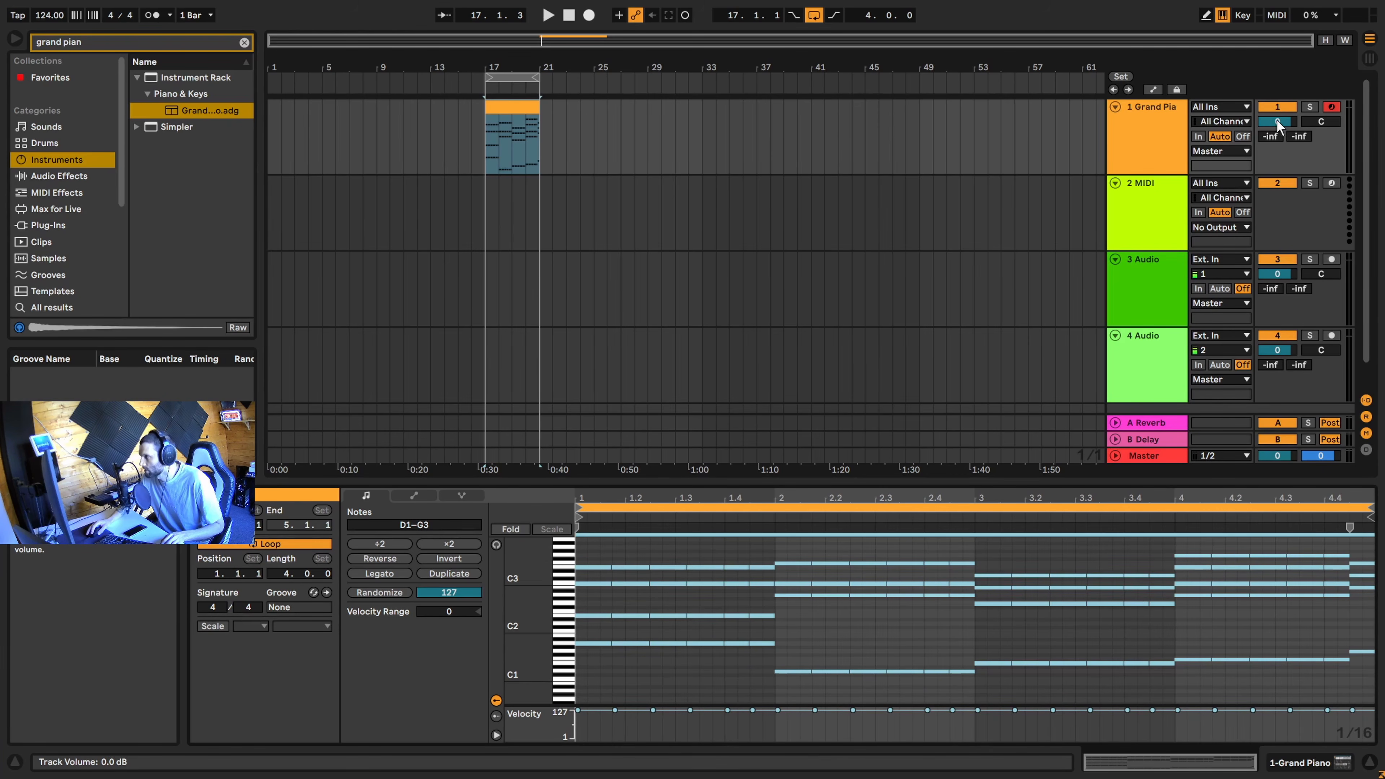
Lower the Grand Piano track volume to -9.3 dB and set the rack's Reverb macro to 20% during playback
{"action": "left_click_drag", "start_coordinate": [1277, 119], "coordinate": [1277, 142]}
{"action": "key", "text": "space"}
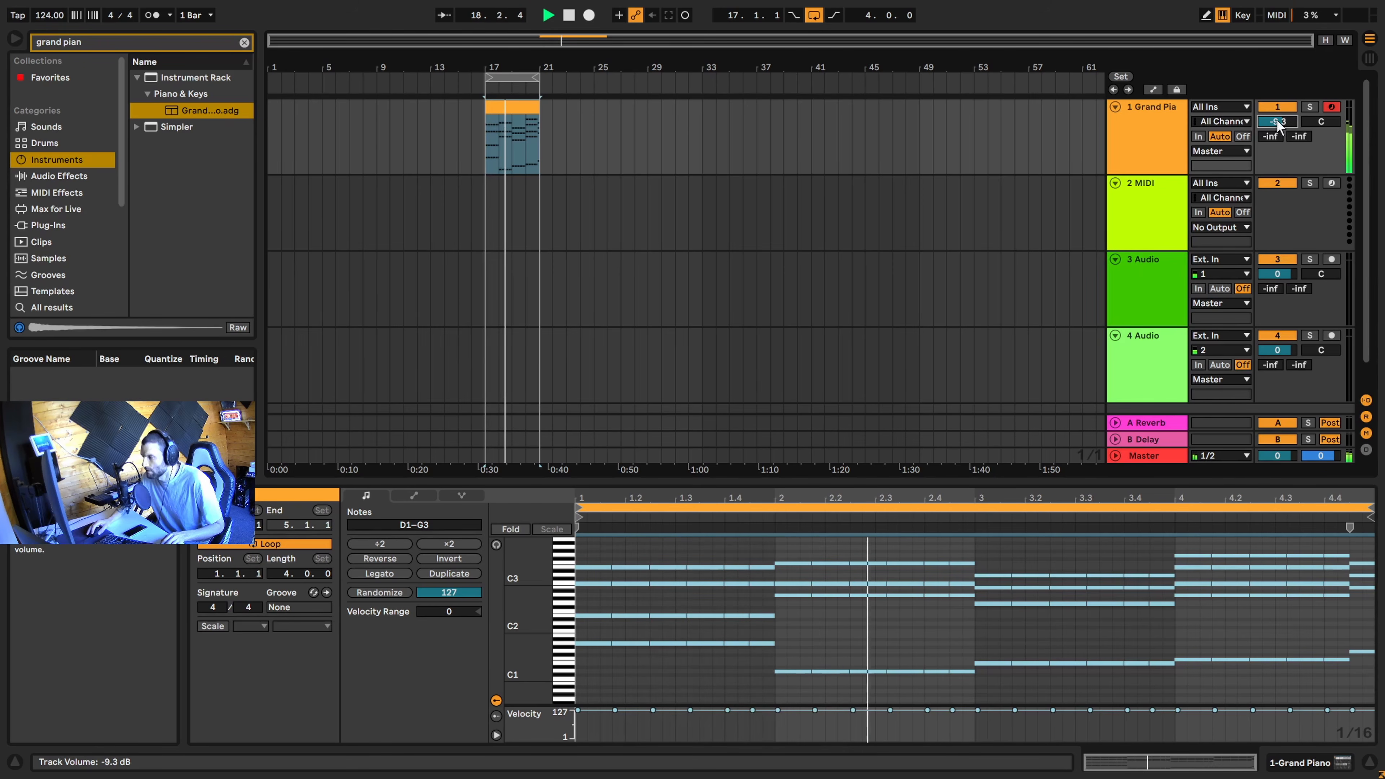
{"action": "left_click", "coordinate": [1142, 136]}
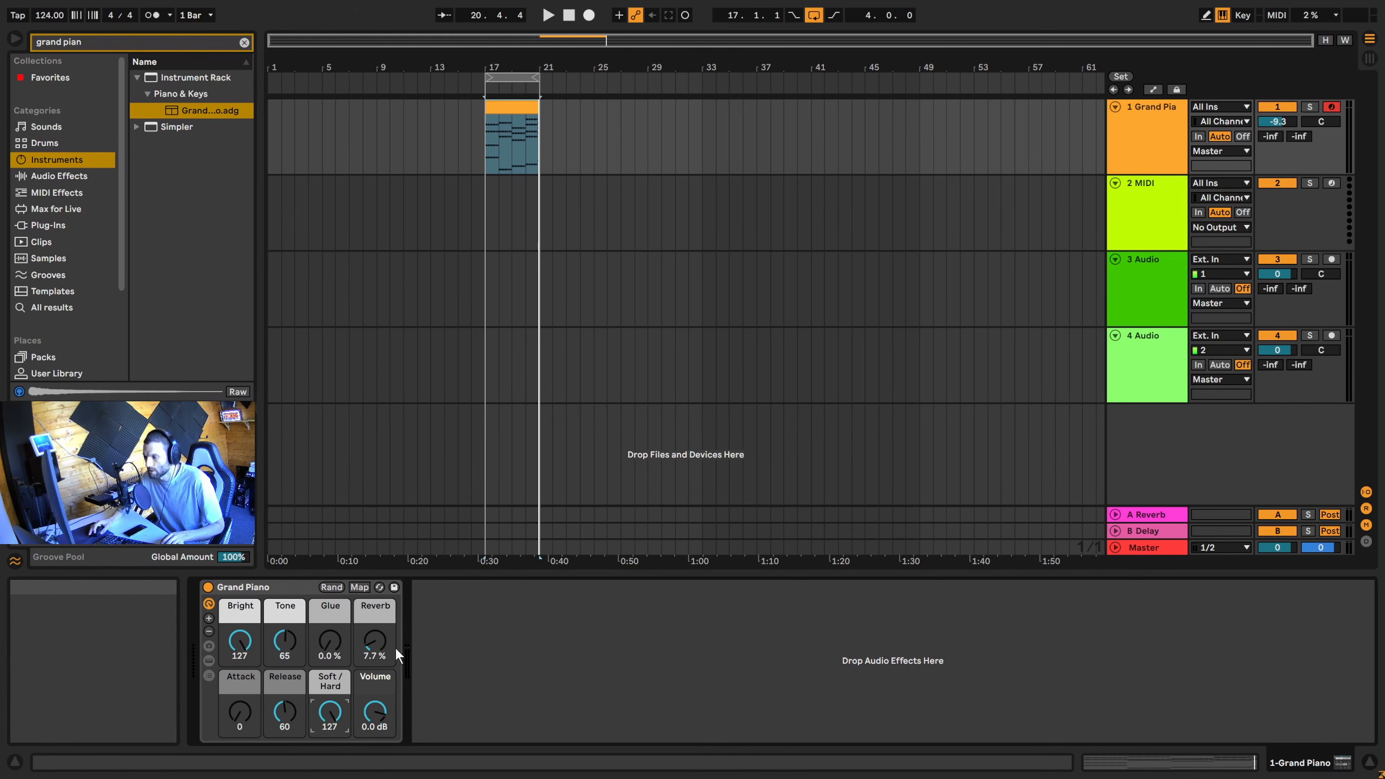
{"action": "mouse_move", "coordinate": [373, 645]}
{"action": "left_mouse_down"}
{"action": "mouse_move", "coordinate": [374, 605]}
{"action": "mouse_move", "coordinate": [373, 633]}
{"action": "left_mouse_up"}
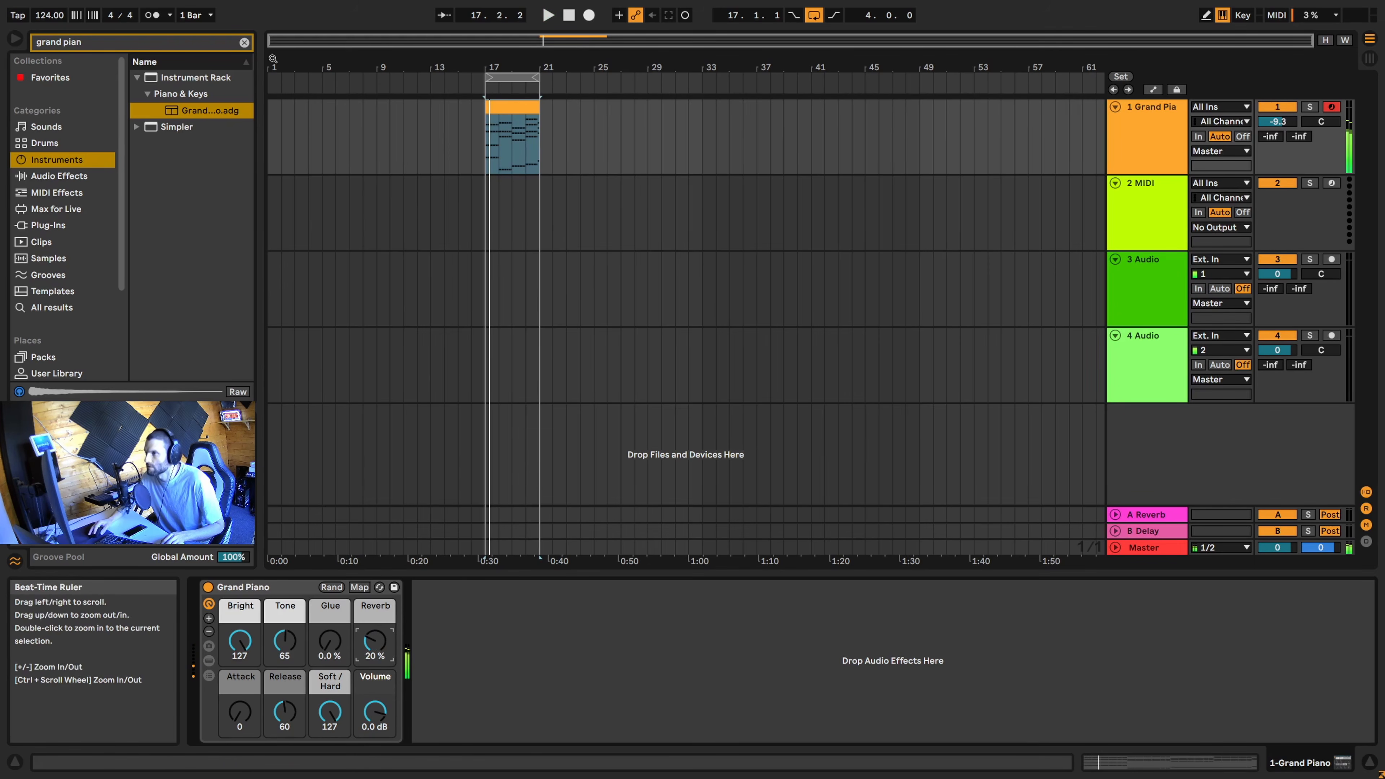
Replace the browser search with "hybrid" and show matches from all categories
{"action": "left_click", "coordinate": [244, 43]}
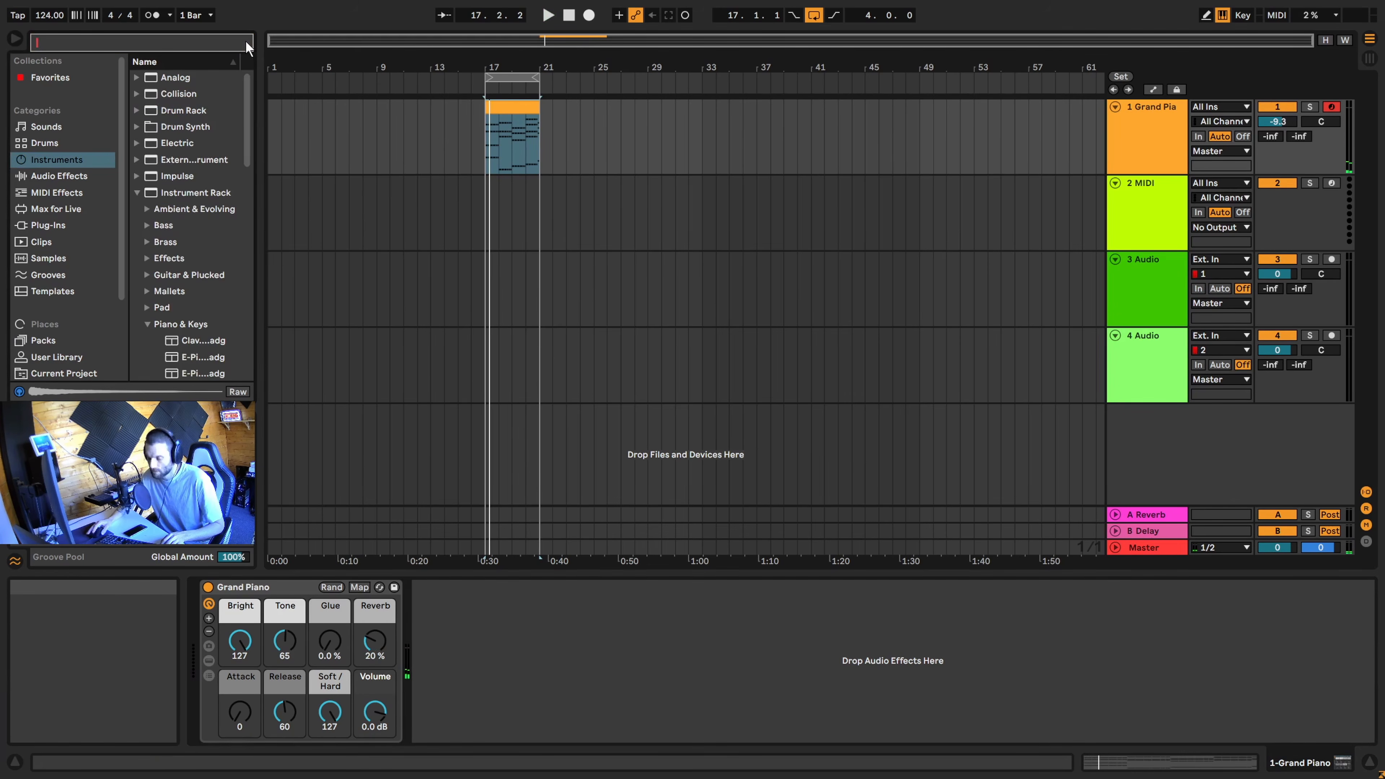
{"action": "type", "text": "hybr"}
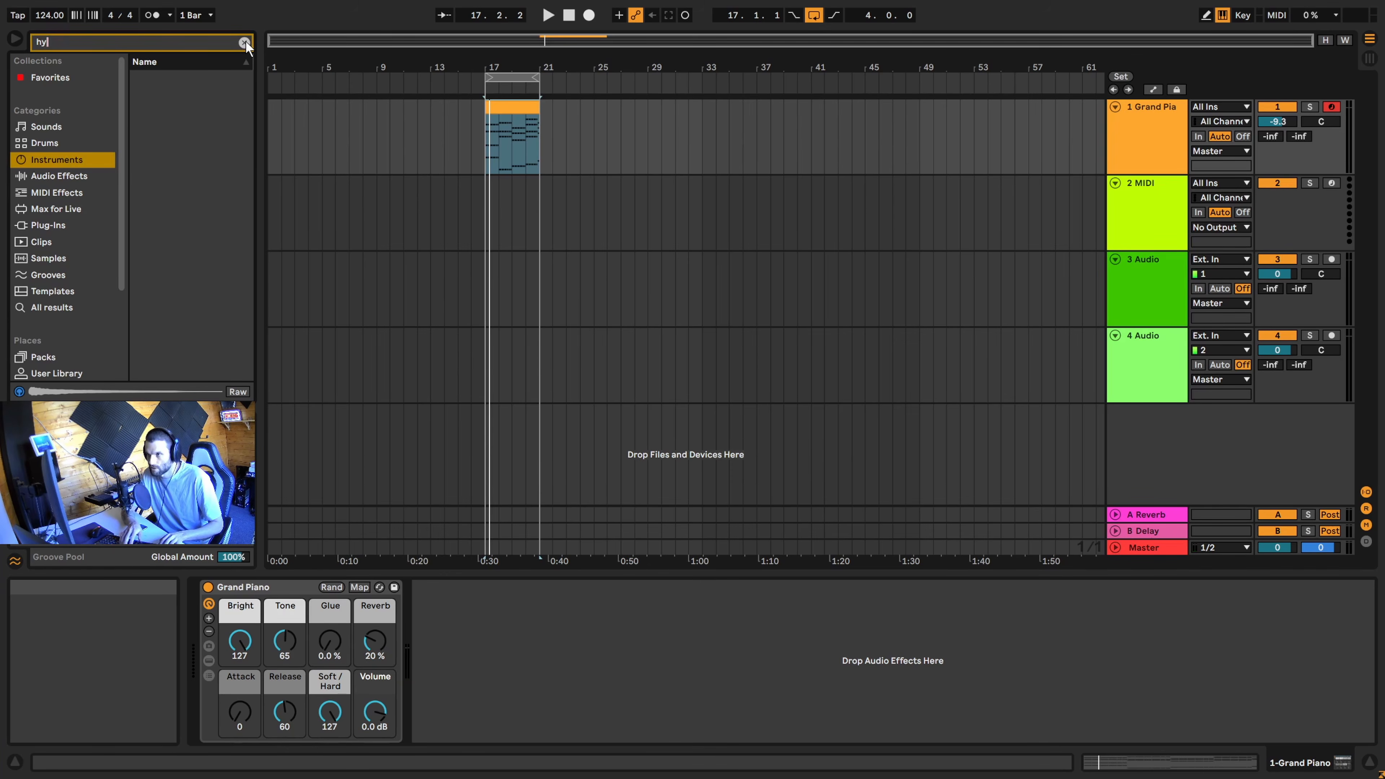
{"action": "left_click", "coordinate": [245, 44]}
{"action": "type", "text": "hybrid"}
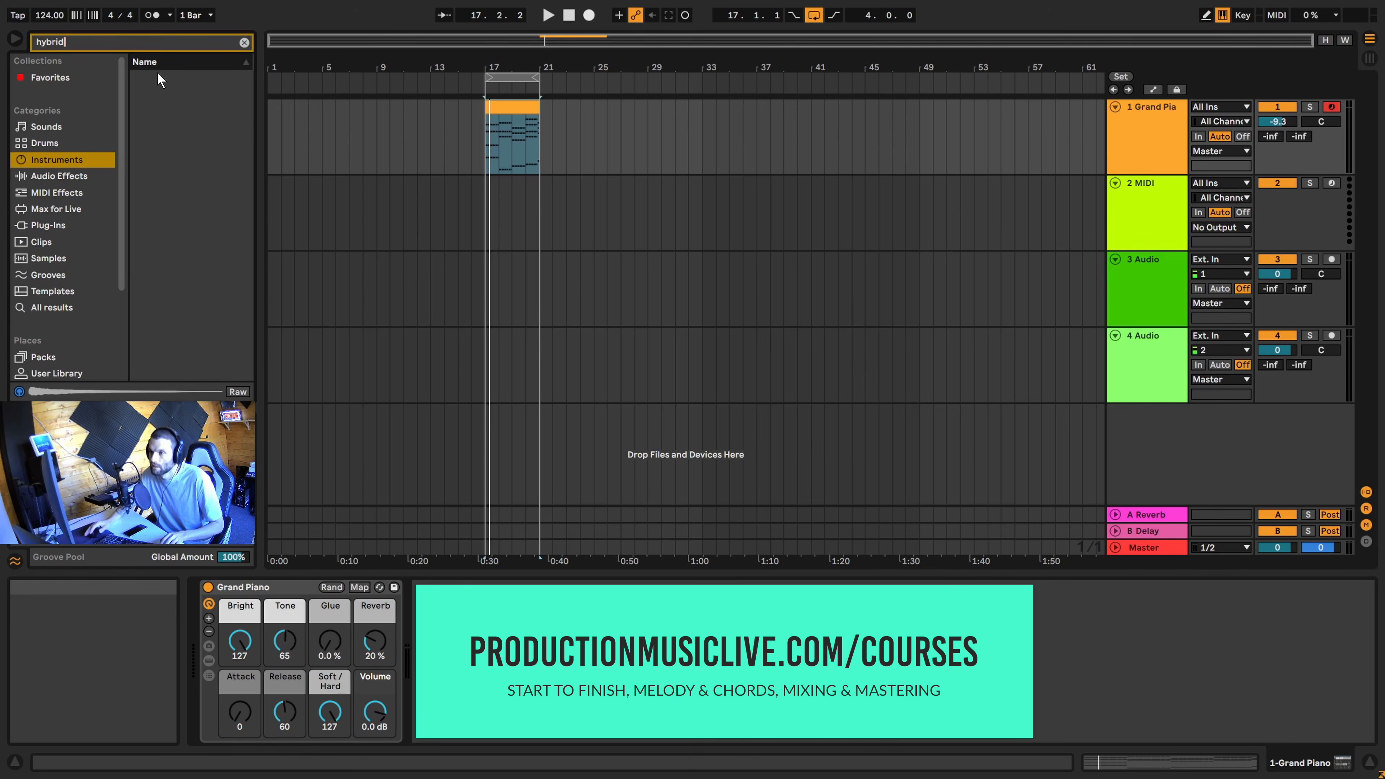
{"action": "left_click", "coordinate": [59, 308]}
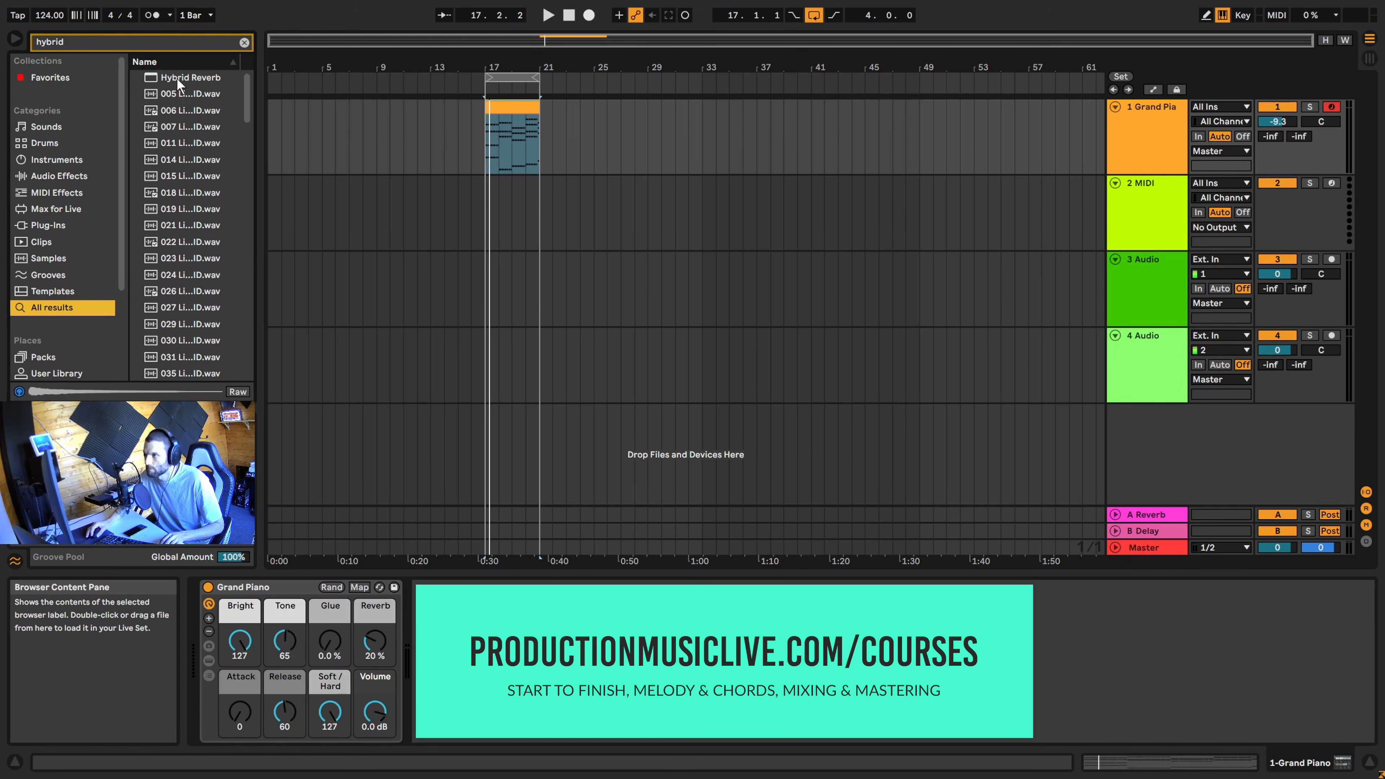
Add Hybrid Reverb to the Grand Piano track and set its Dry/Wet to 29% while auditioning the clip
{"action": "left_click", "coordinate": [229, 62]}
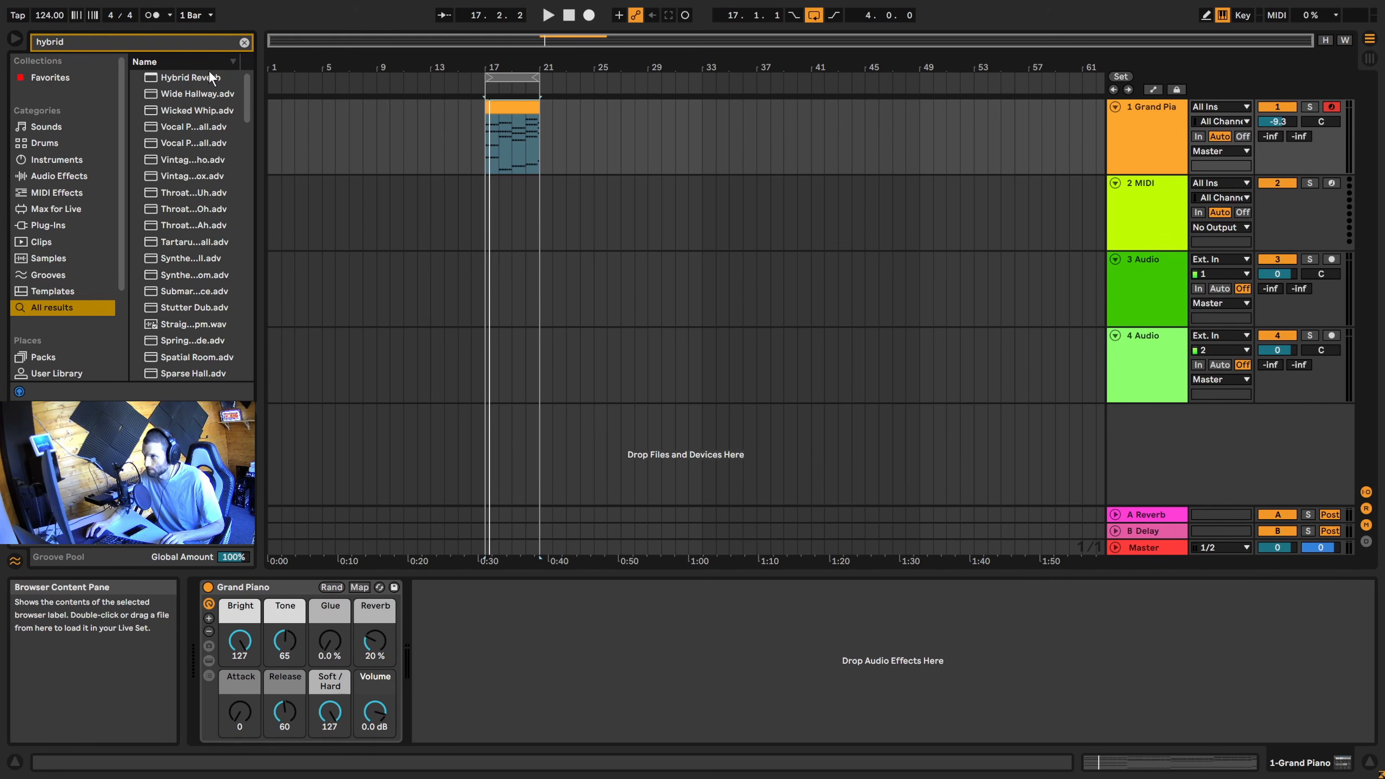
{"action": "left_click", "coordinate": [220, 66]}
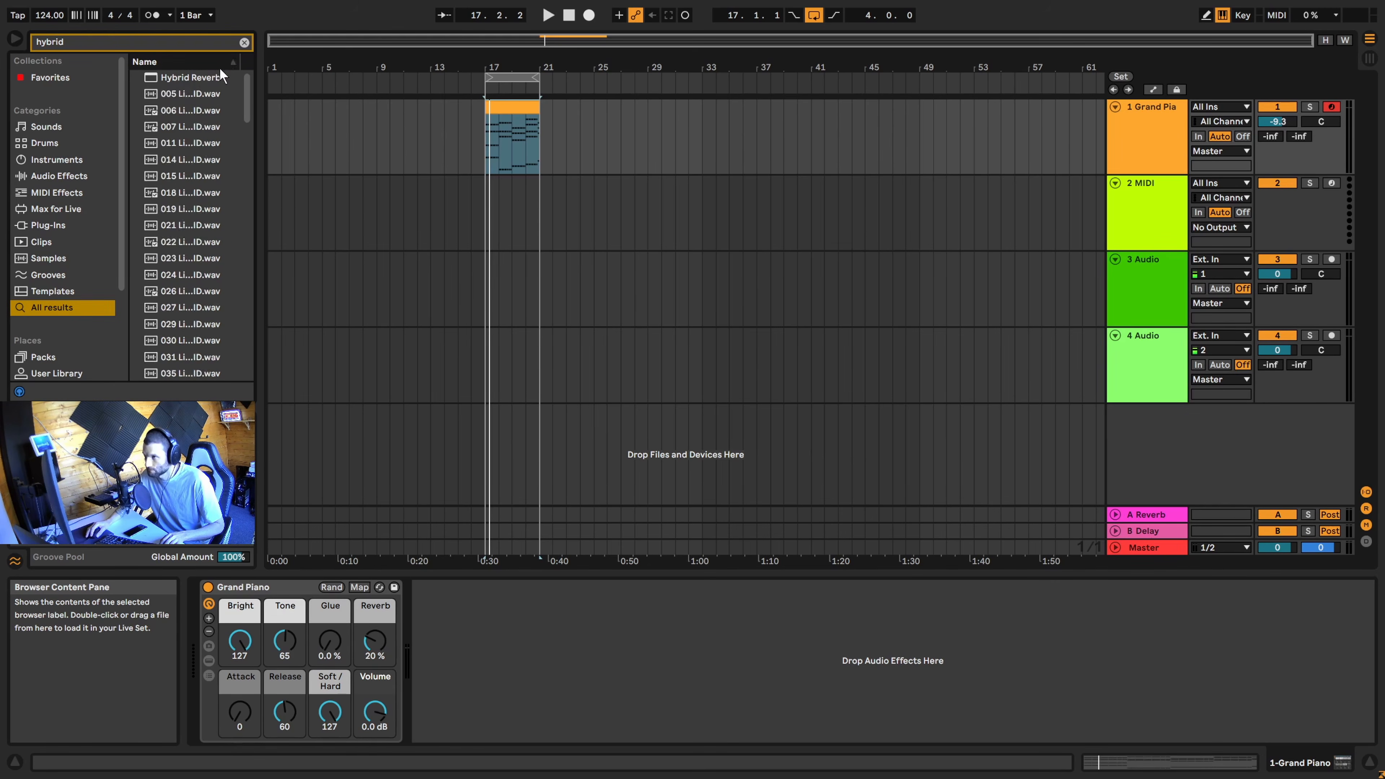
{"action": "double_click", "coordinate": [193, 77]}
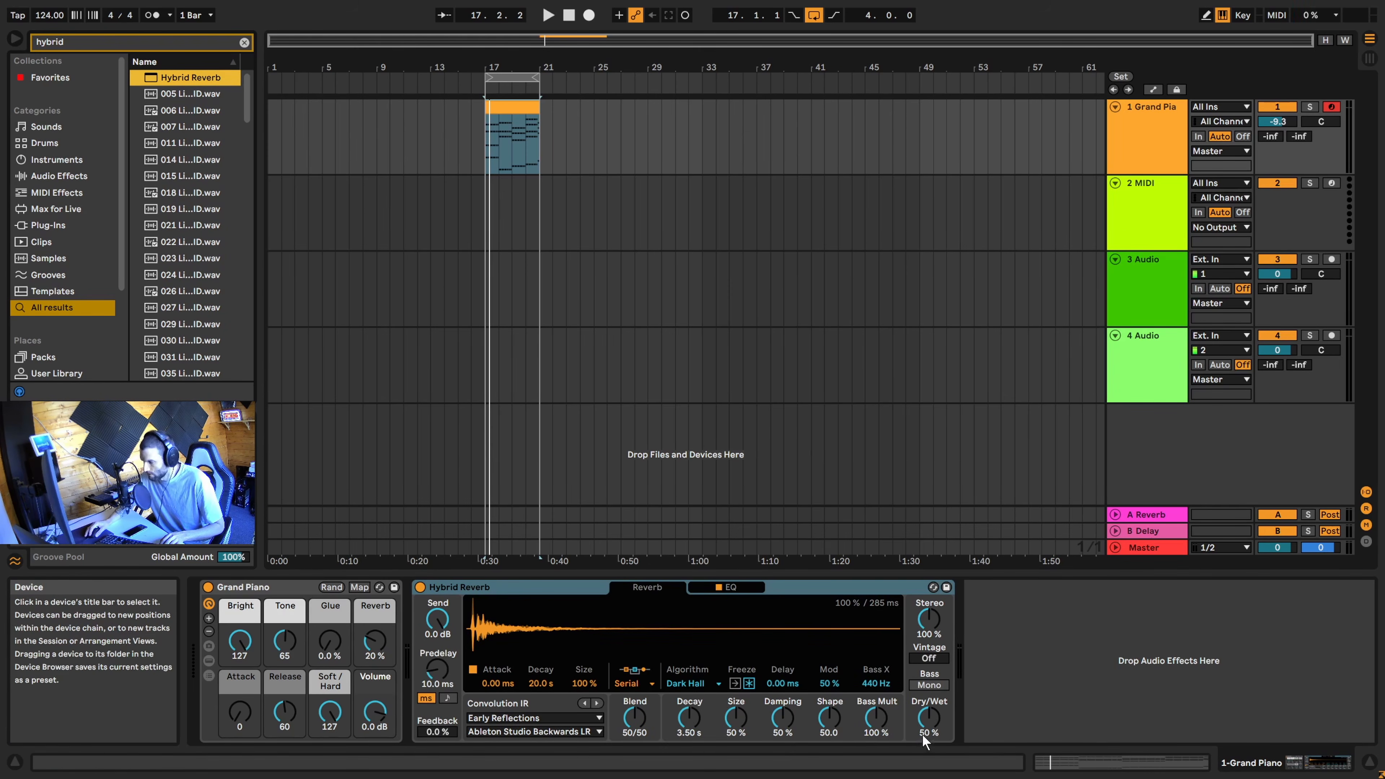
{"action": "left_click_drag", "start_coordinate": [922, 733], "coordinate": [922, 749]}
{"action": "key", "text": "space"}
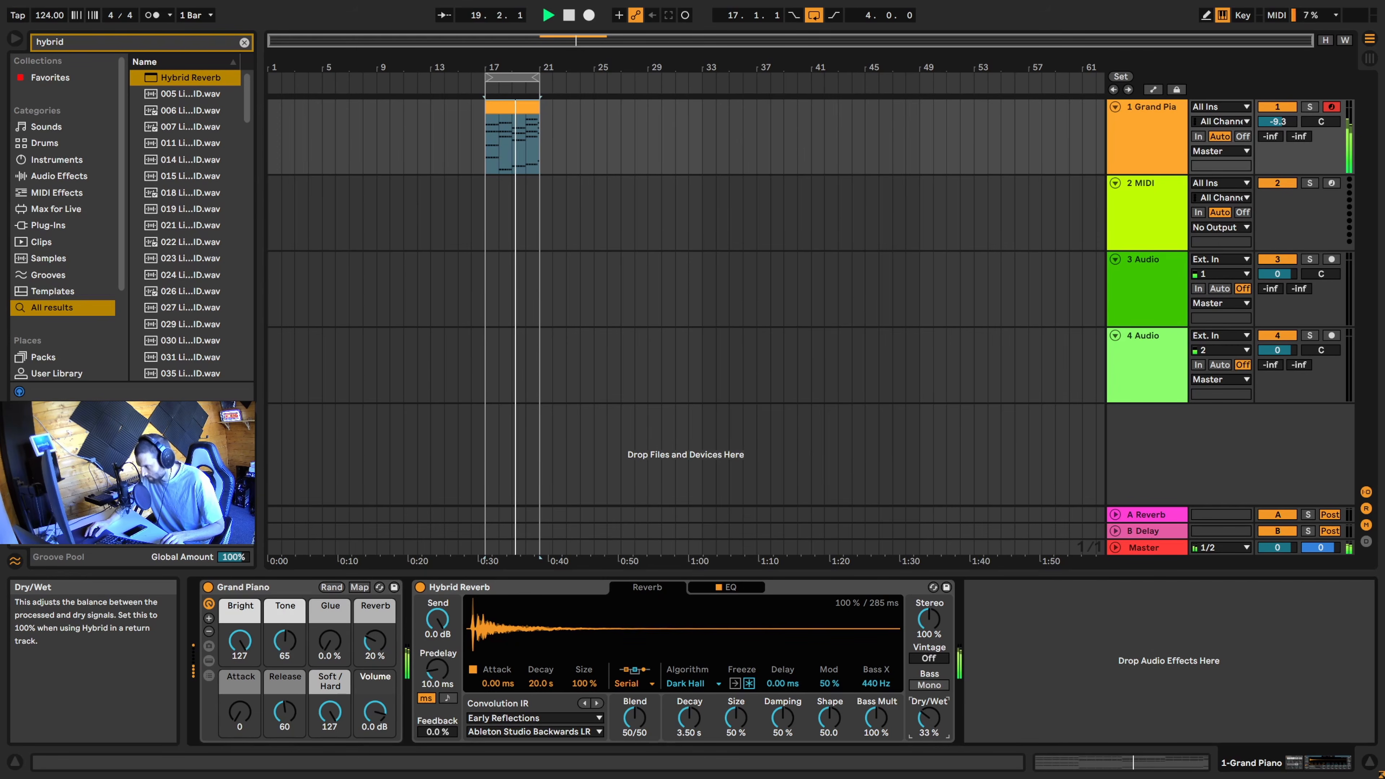
{"action": "key", "text": "space"}
{"action": "key", "text": "space"}
{"action": "left_click_drag", "start_coordinate": [929, 720], "coordinate": [928, 726]}
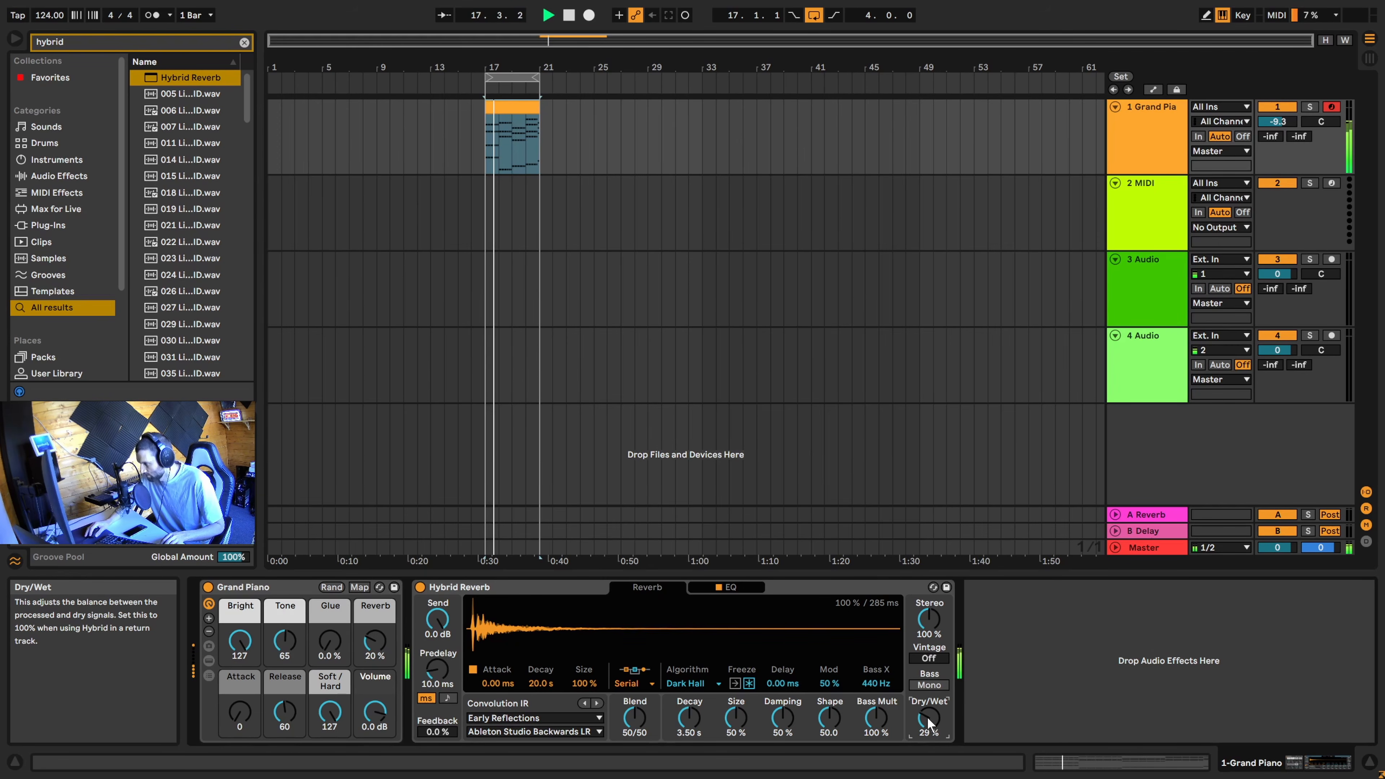
{"action": "key", "text": "space"}
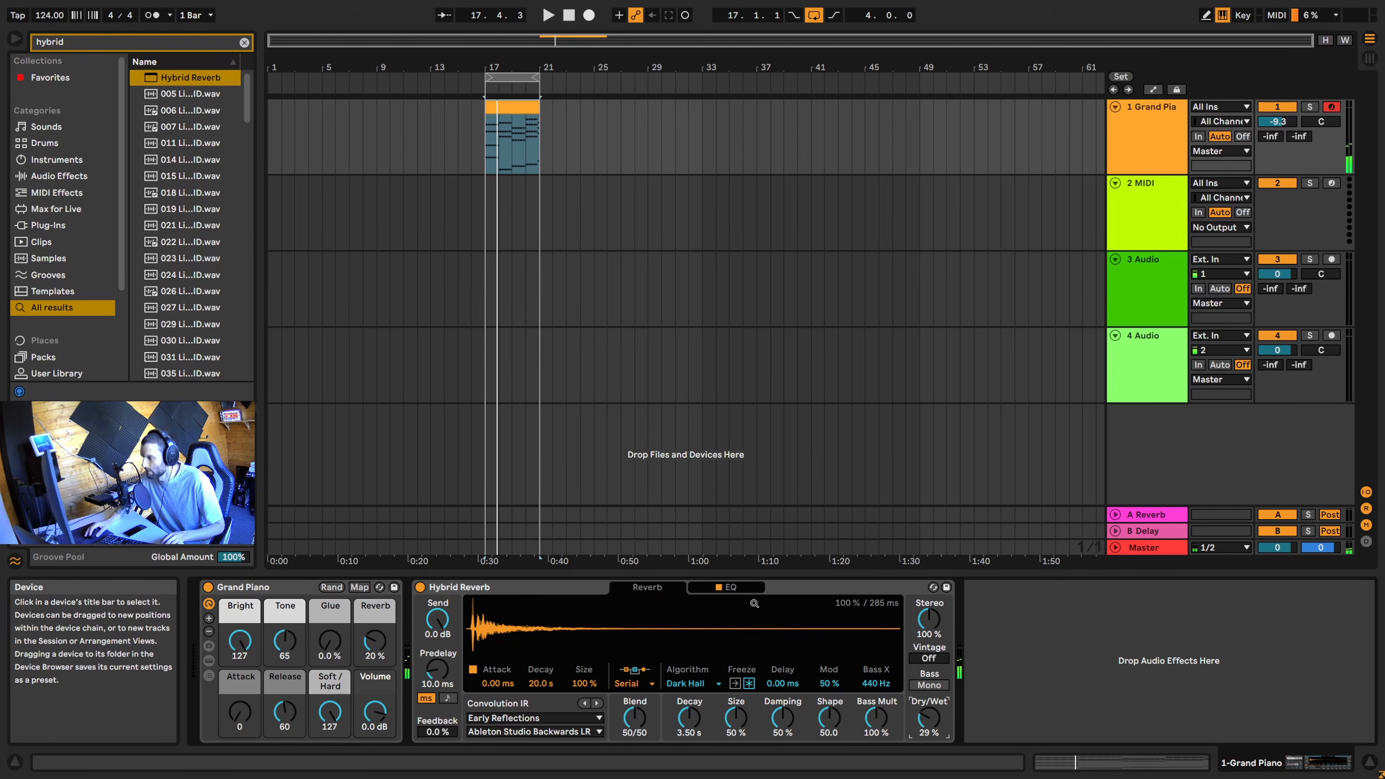
Boost band 3 of the Hybrid Reverb's EQ by 3.5 dB at 3.92 kHz and audition the clip
{"action": "left_click", "coordinate": [730, 588]}
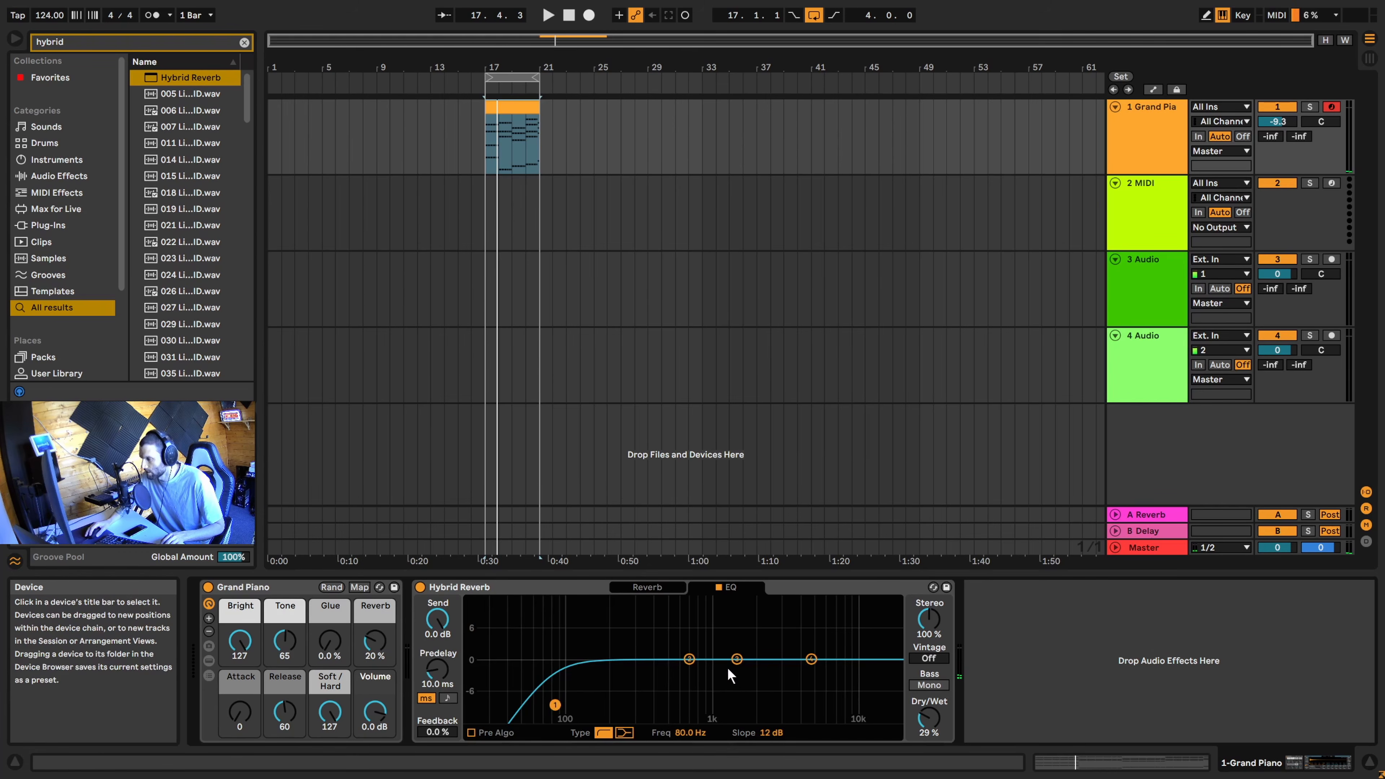
{"action": "left_click_drag", "start_coordinate": [737, 659], "coordinate": [774, 646]}
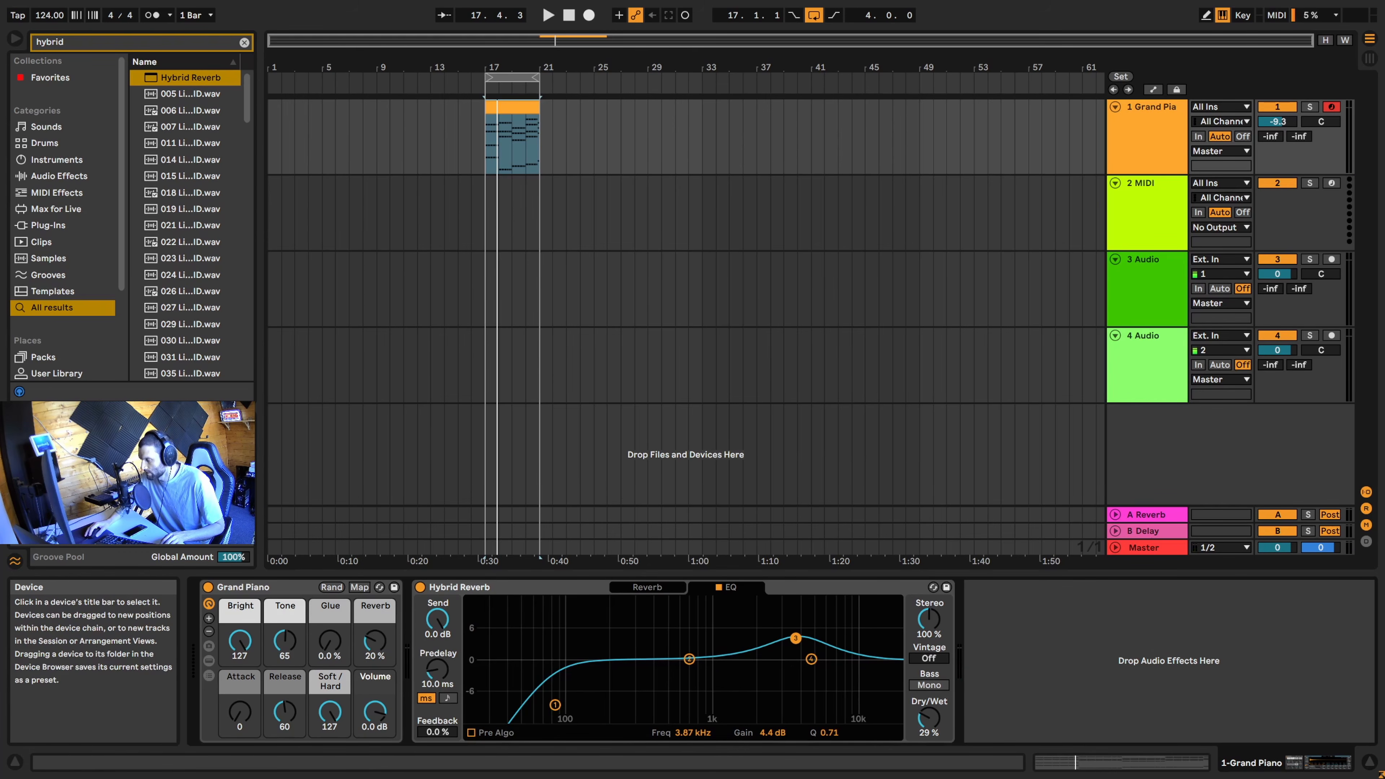
{"action": "key", "text": "space"}
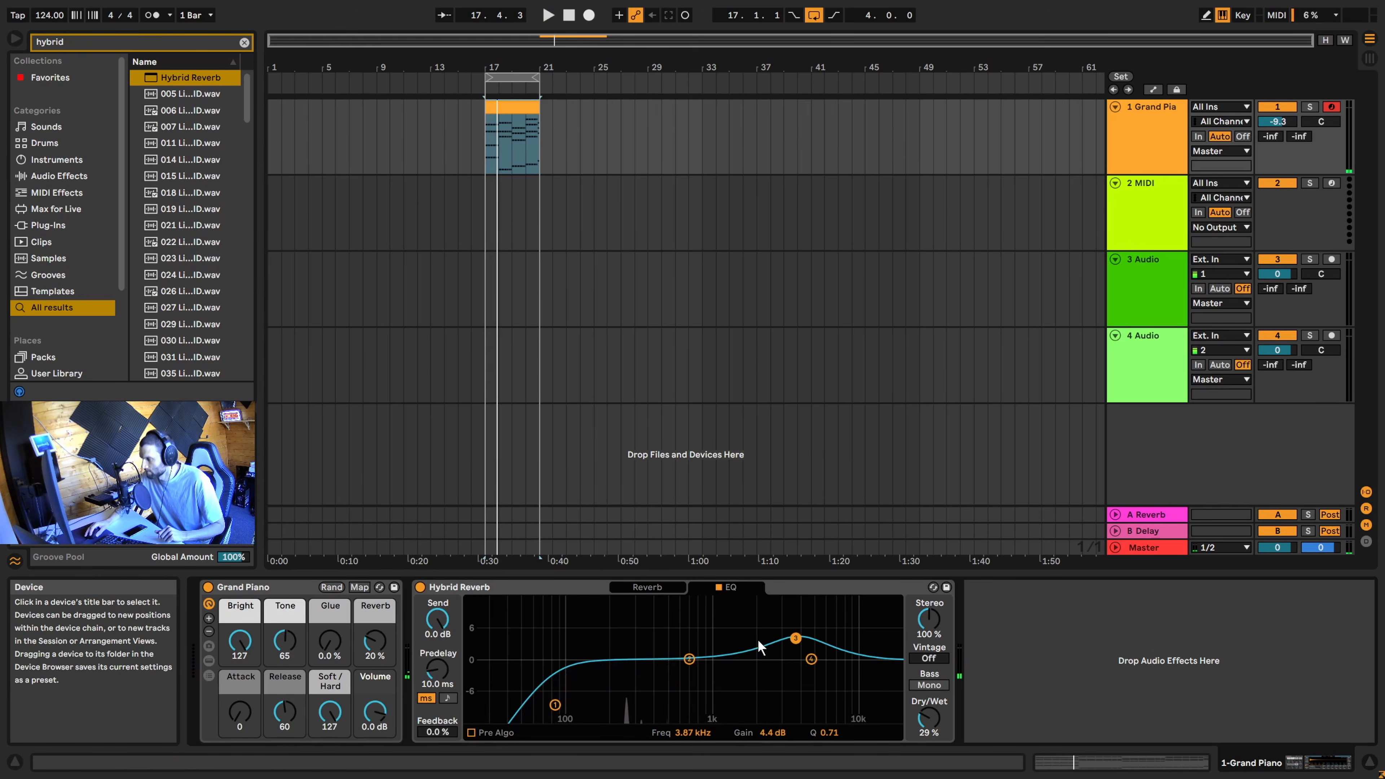
{"action": "mouse_move", "coordinate": [797, 643]}
{"action": "left_mouse_down"}
{"action": "mouse_move", "coordinate": [763, 657]}
{"action": "mouse_move", "coordinate": [807, 635]}
{"action": "mouse_move", "coordinate": [797, 646]}
{"action": "left_mouse_up"}
{"action": "key", "text": "space"}
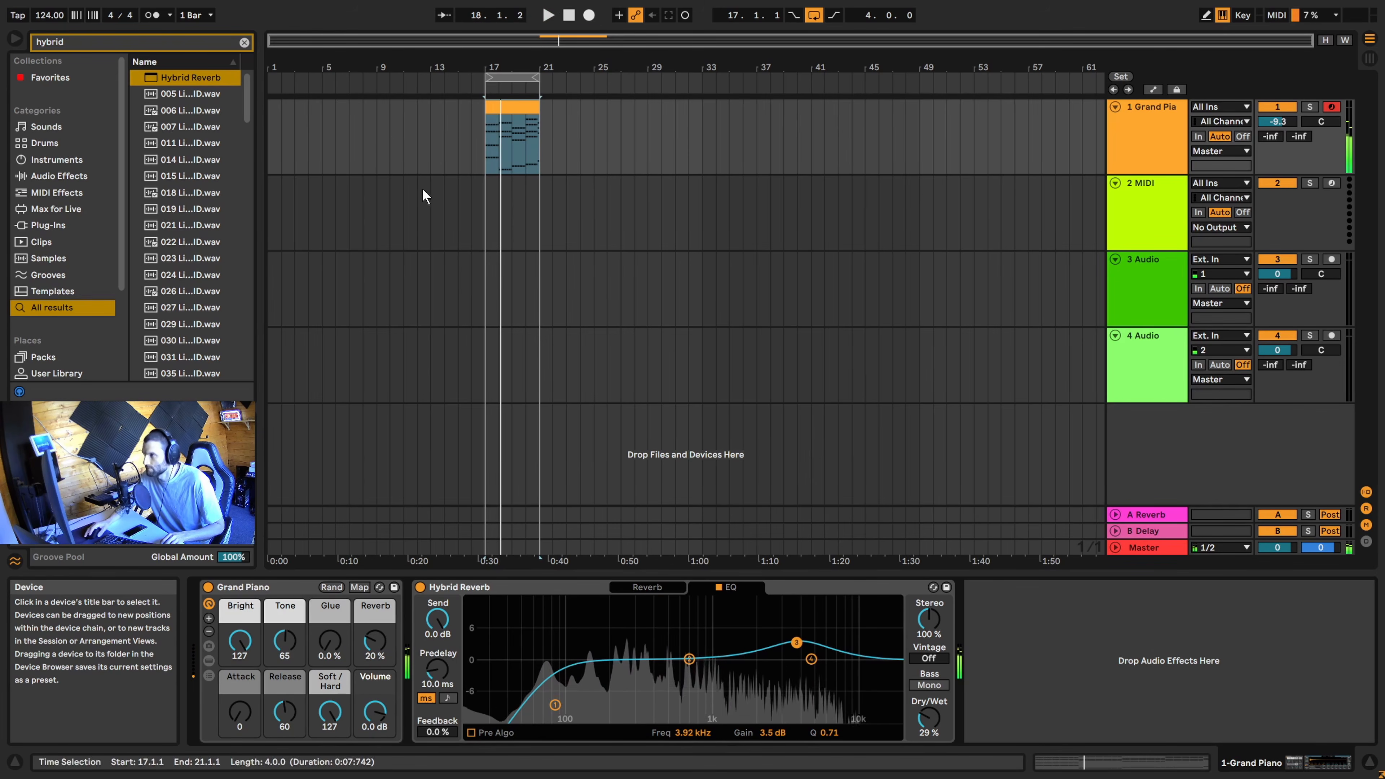
Search the browser for "eq" and add EQ Eight after the Hybrid Reverb on the Grand Piano track
{"action": "left_click", "coordinate": [244, 42]}
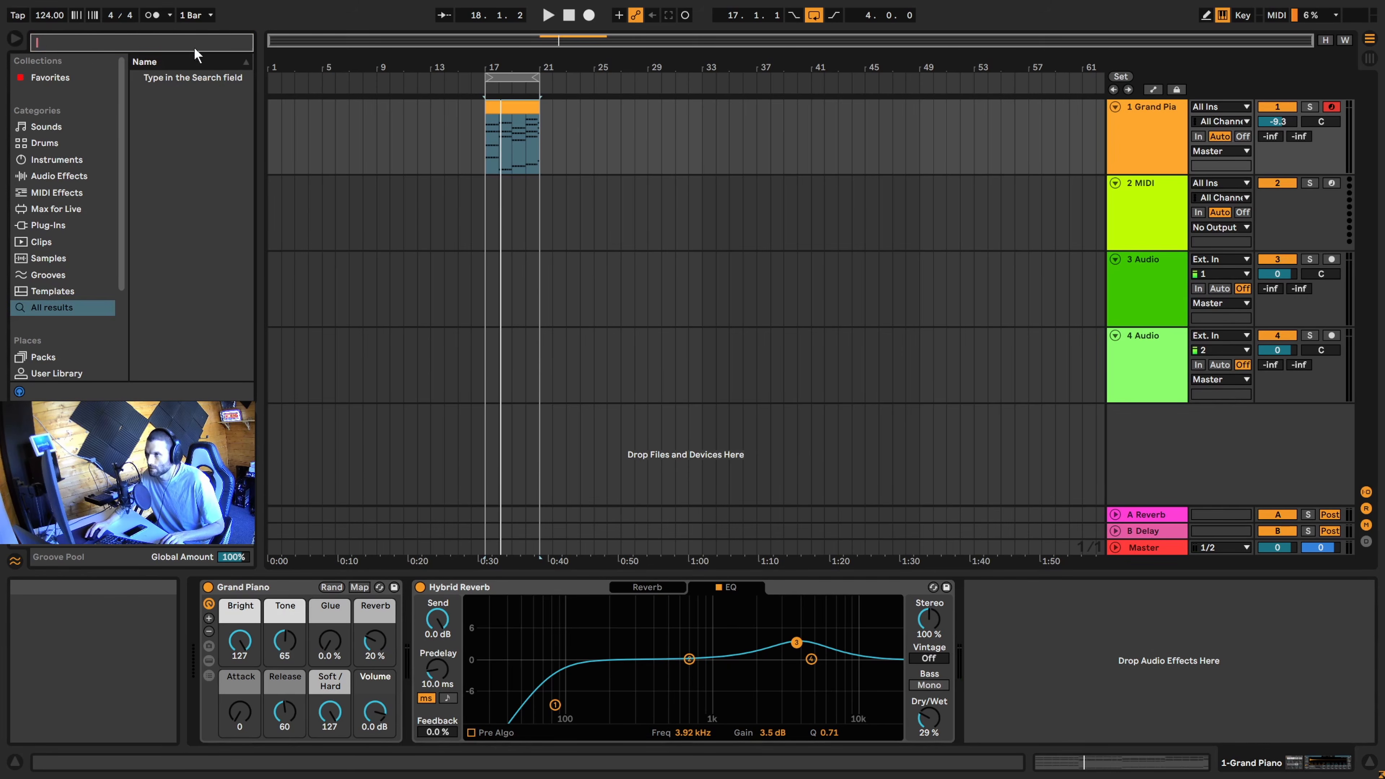
{"action": "type", "text": "eq"}
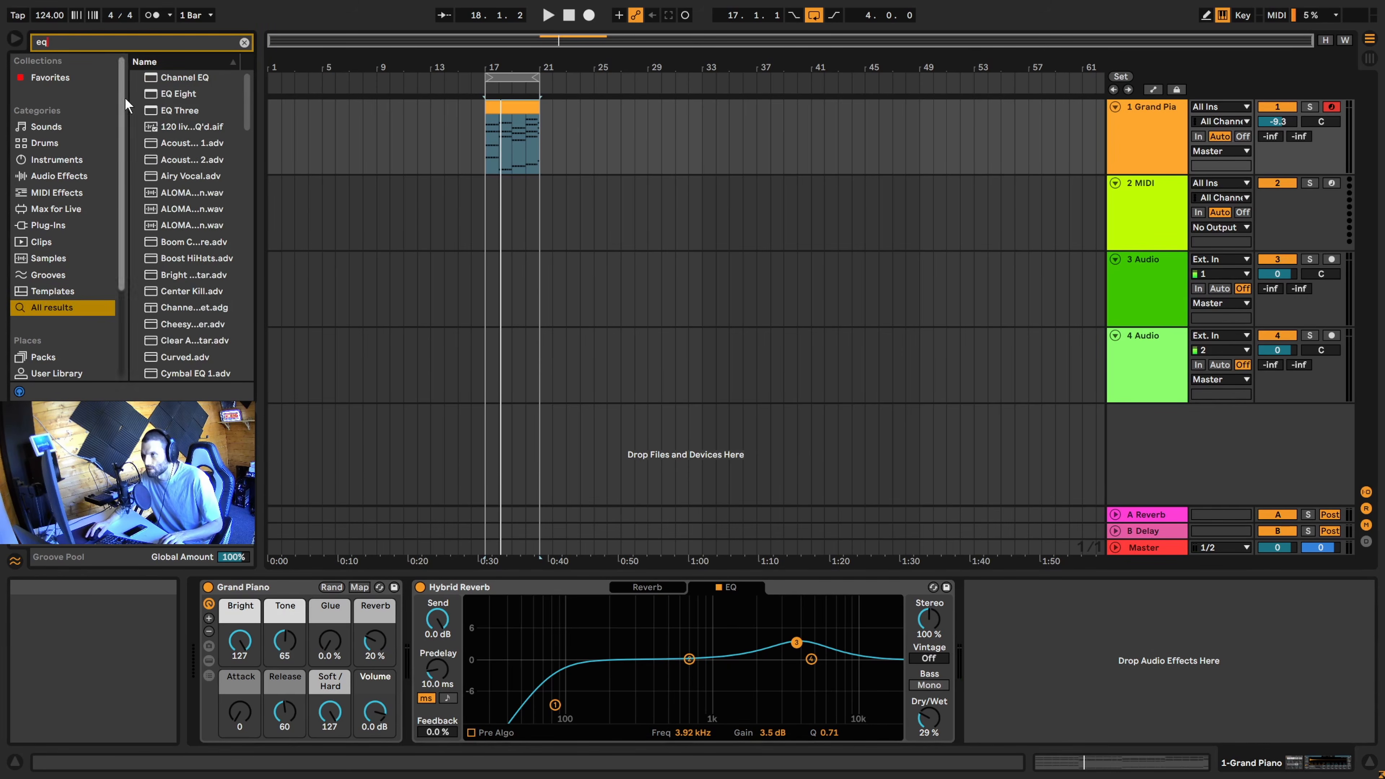
{"action": "double_click", "coordinate": [179, 94]}
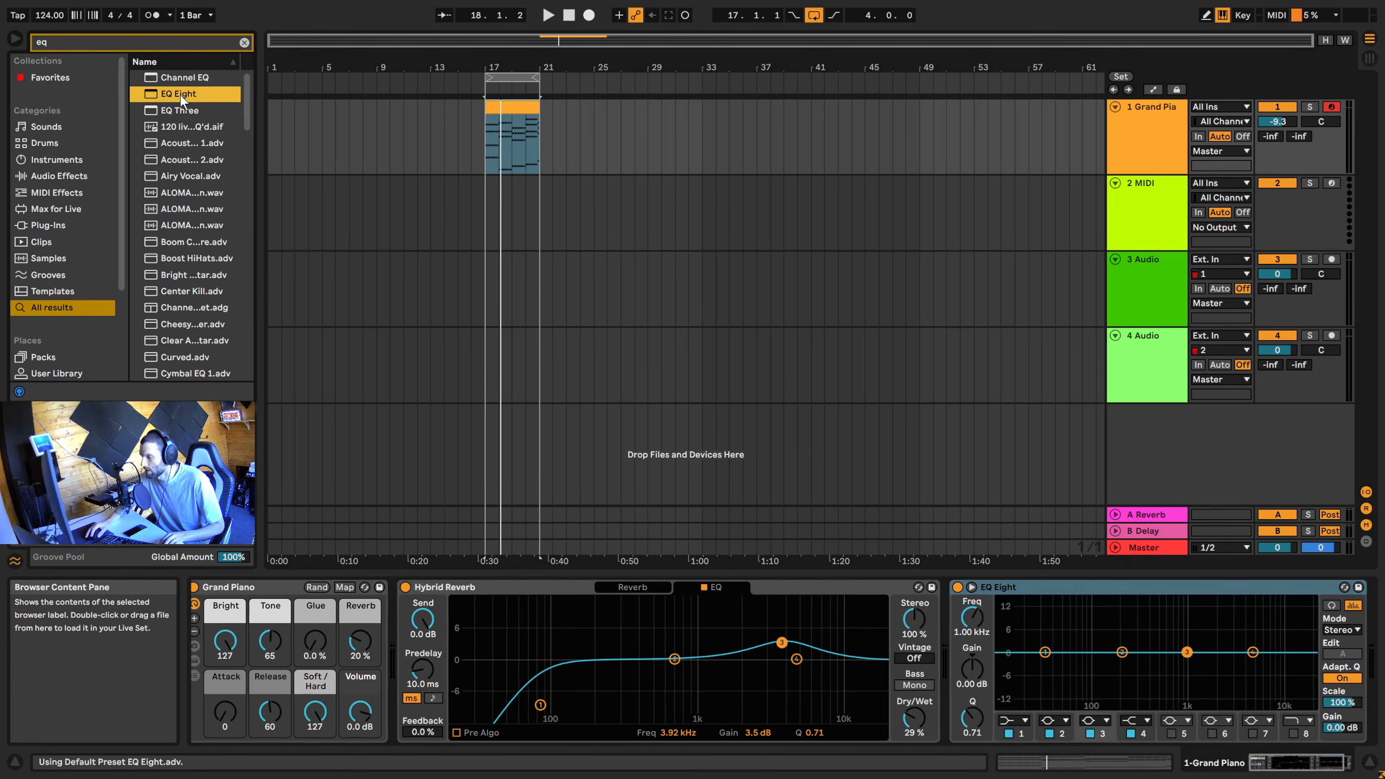
Make EQ Eight's band 1 a low cut at 167 Hz with Q 0.72 while playing the piano clip
{"action": "left_click", "coordinate": [1025, 721]}
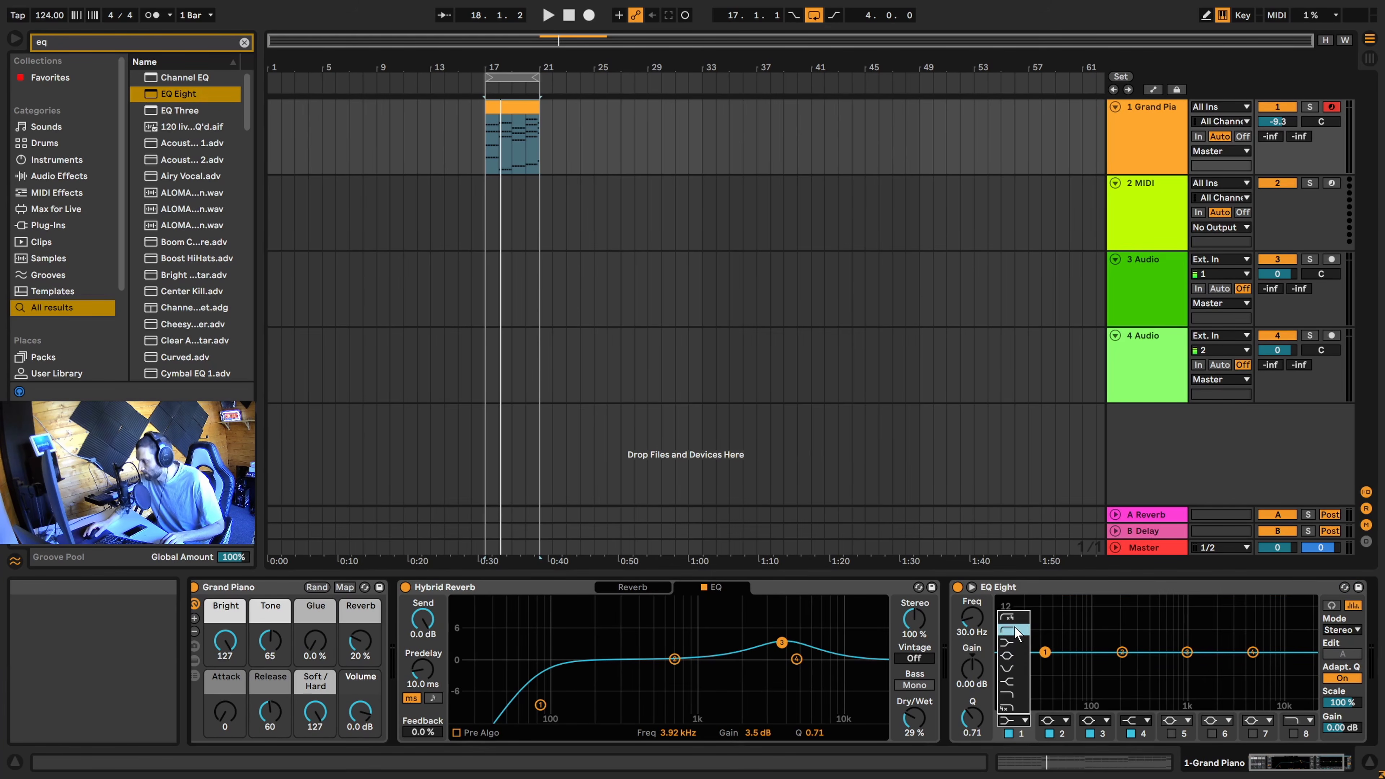
{"action": "left_click", "coordinate": [1014, 628]}
{"action": "left_click_drag", "start_coordinate": [1042, 675], "coordinate": [1112, 670]}
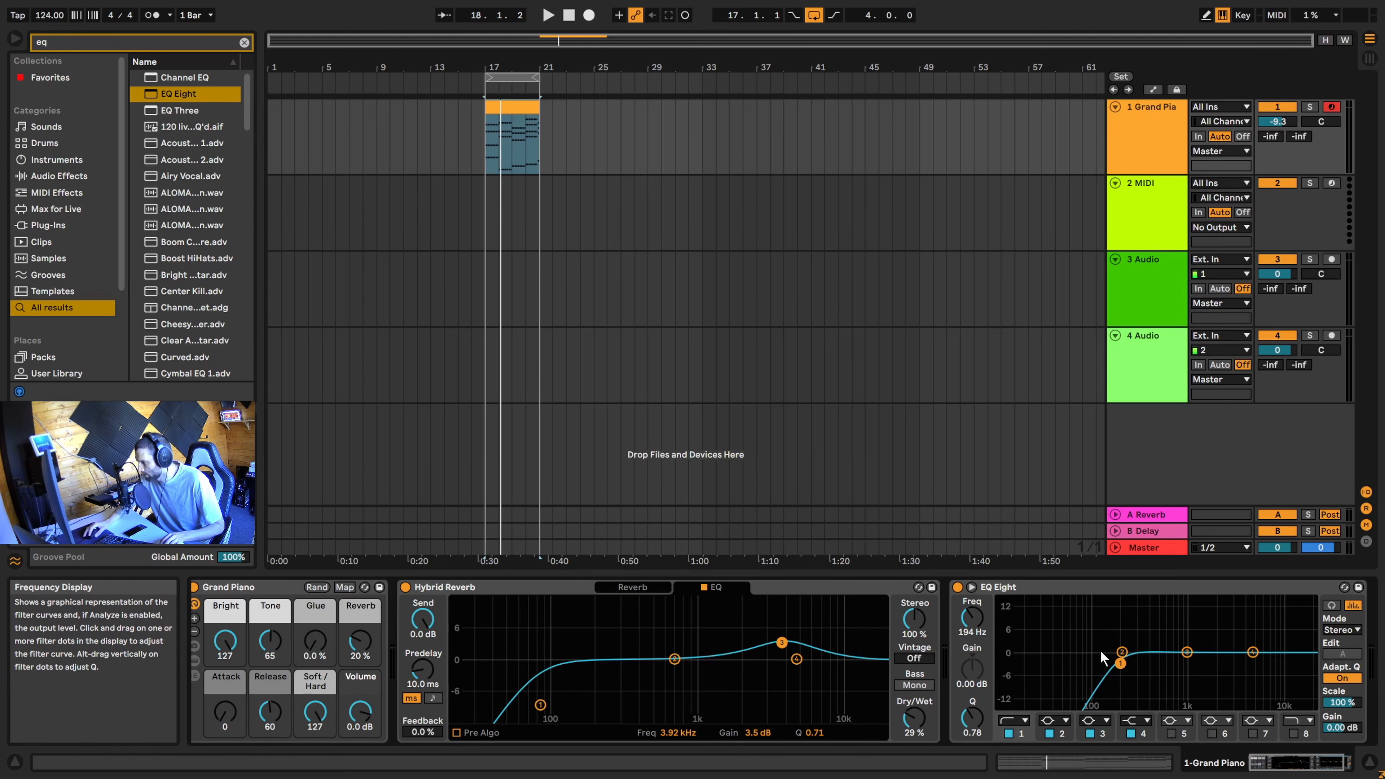
{"action": "key", "text": "space"}
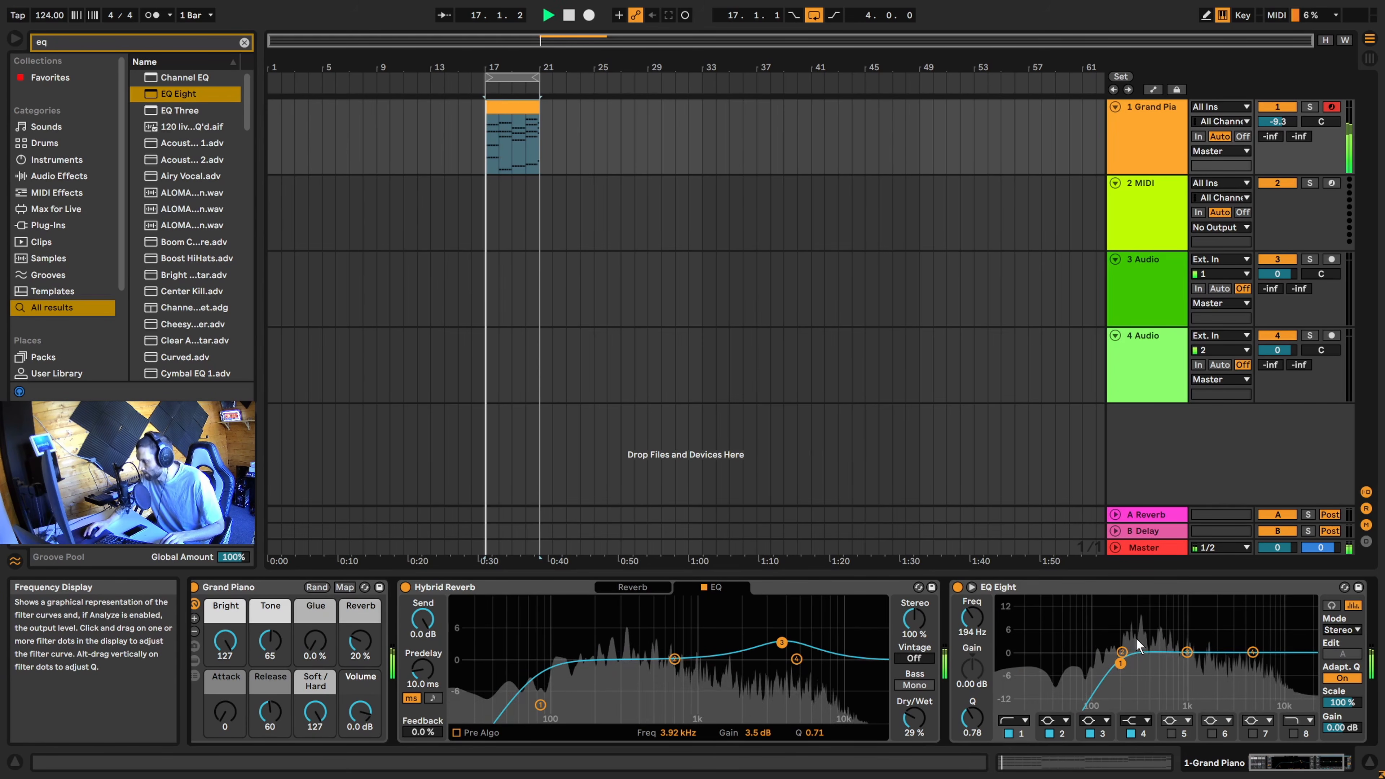
{"action": "left_click_drag", "start_coordinate": [1122, 664], "coordinate": [1114, 667]}
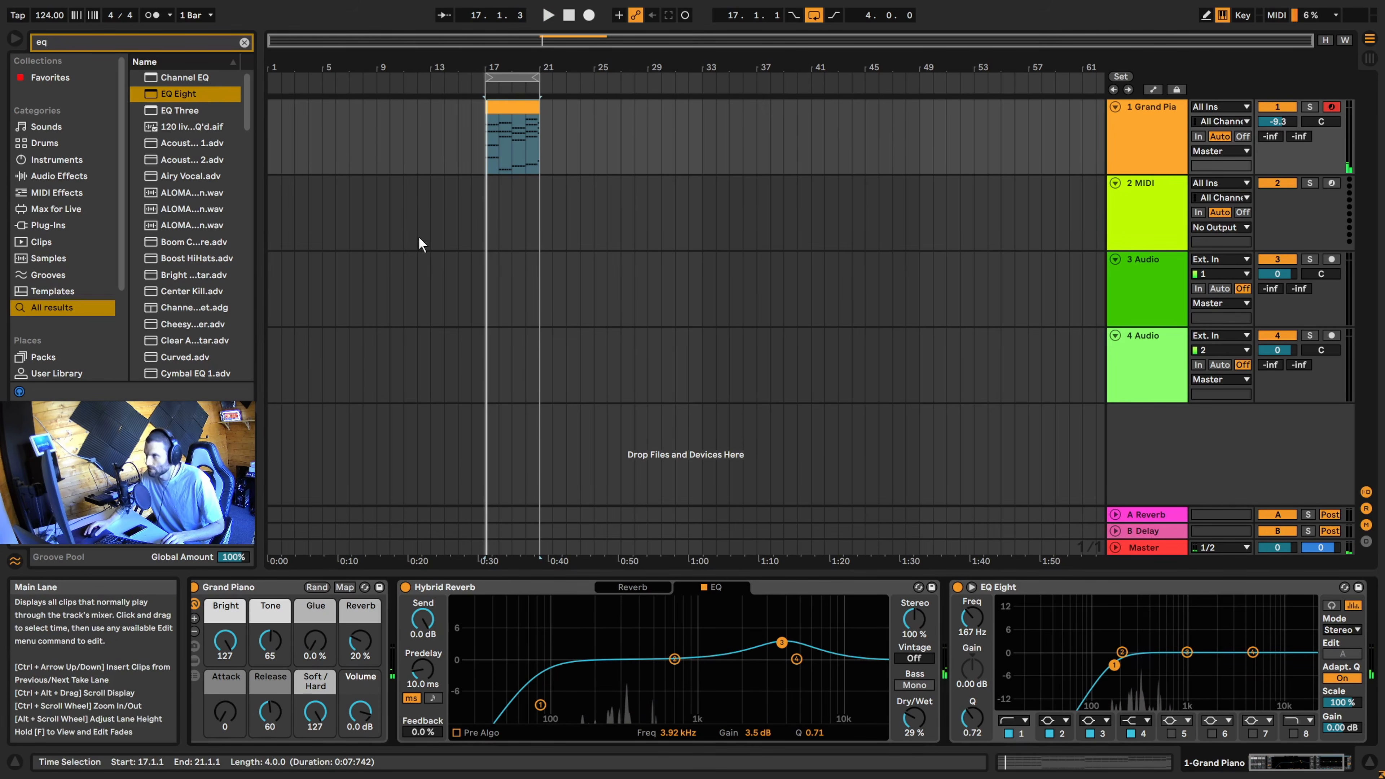
Search the browser for "opera" and load the Operator instrument onto the empty MIDI track 2
{"action": "left_click", "coordinate": [1138, 214]}
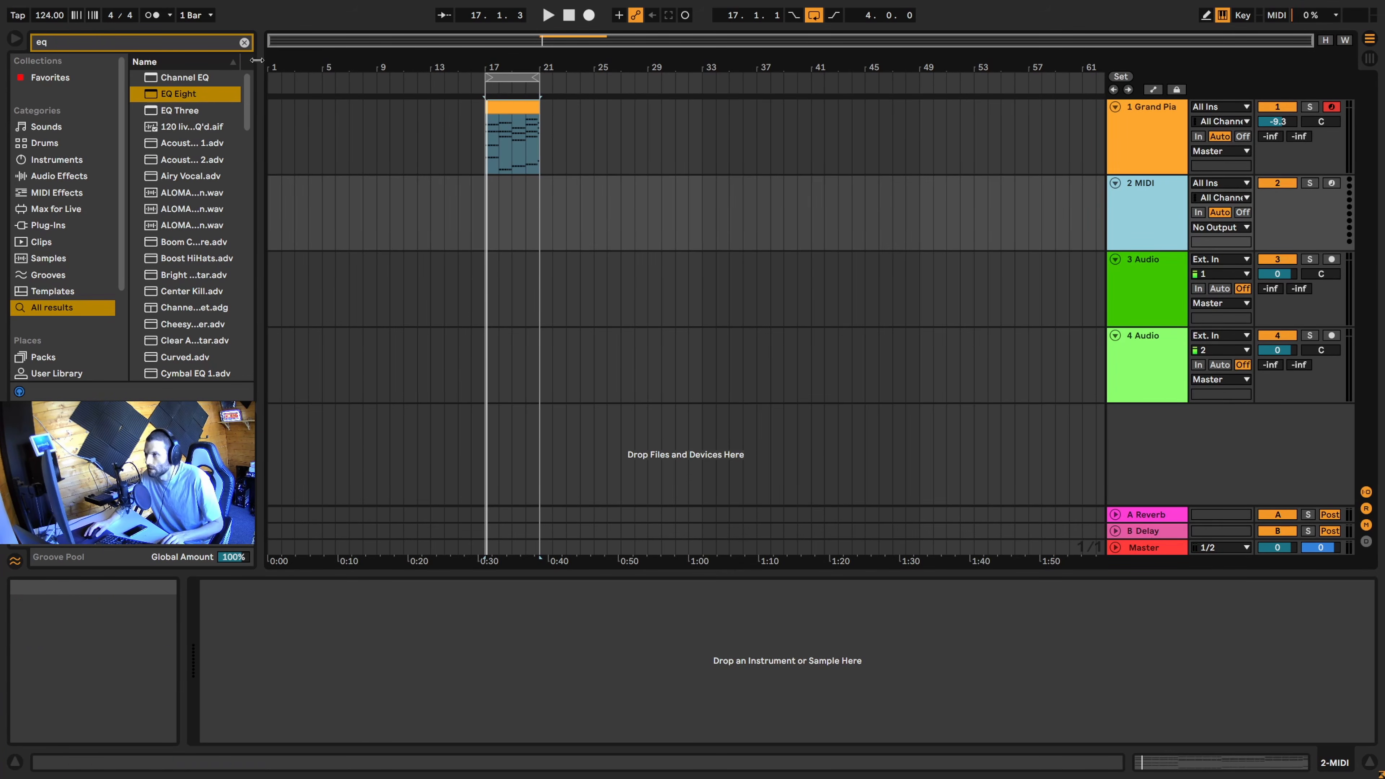
{"action": "left_click", "coordinate": [245, 44]}
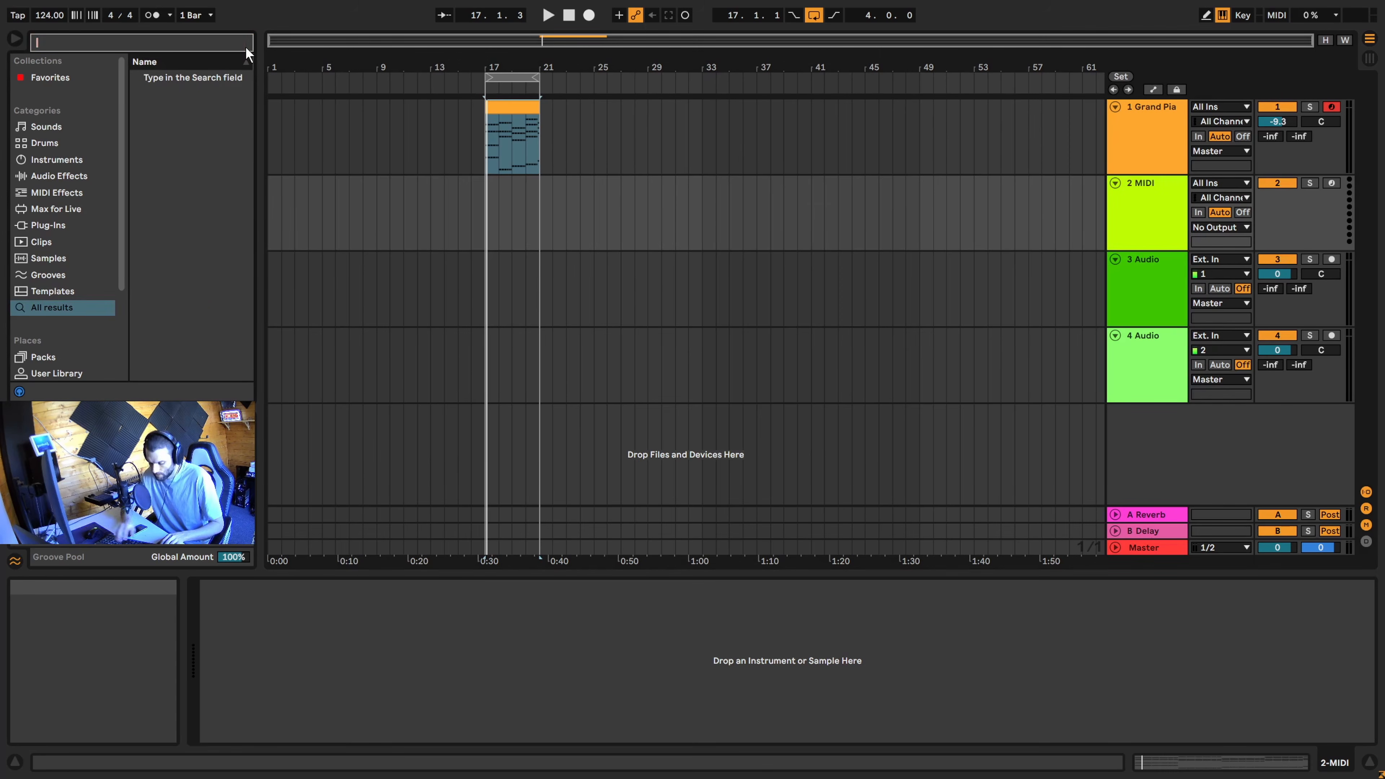
{"action": "type", "text": "opera"}
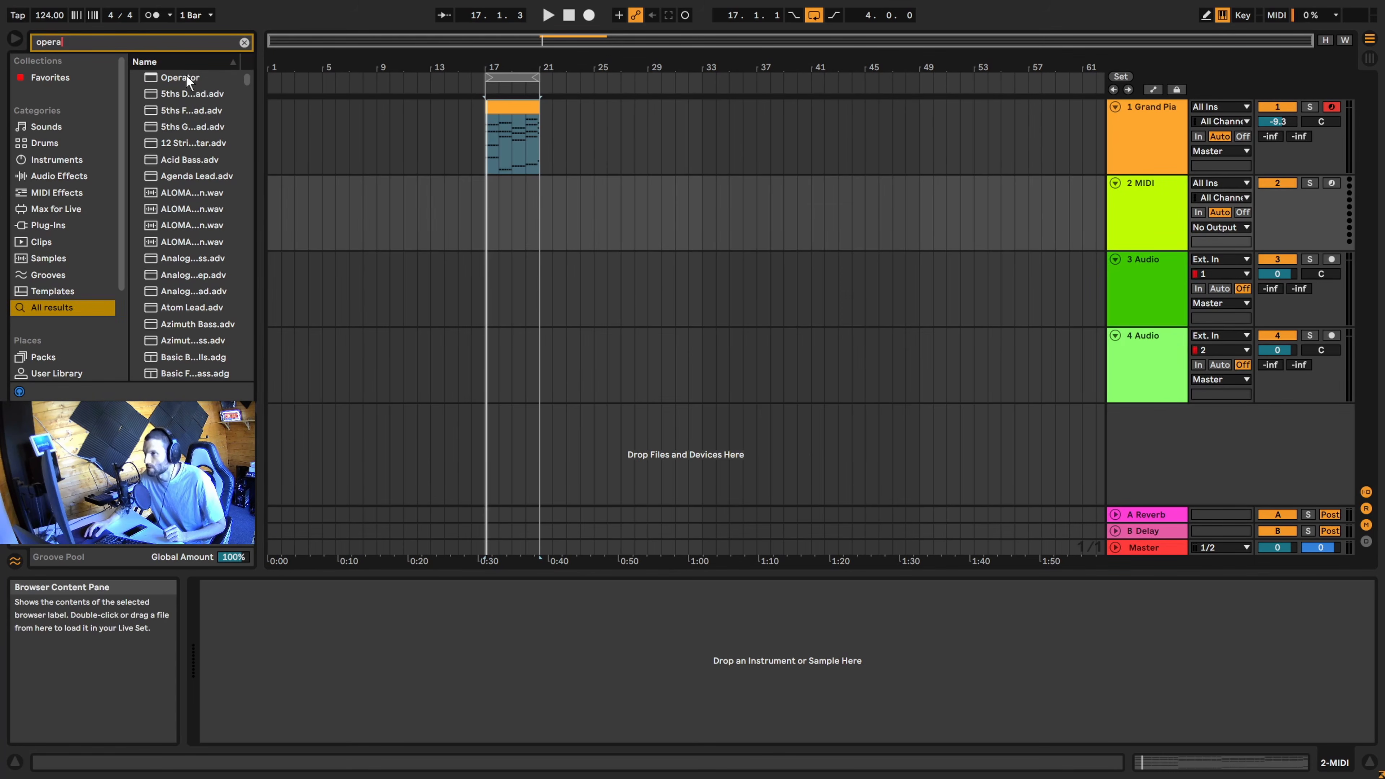
{"action": "left_click_drag", "start_coordinate": [569, 204], "coordinate": [571, 206]}
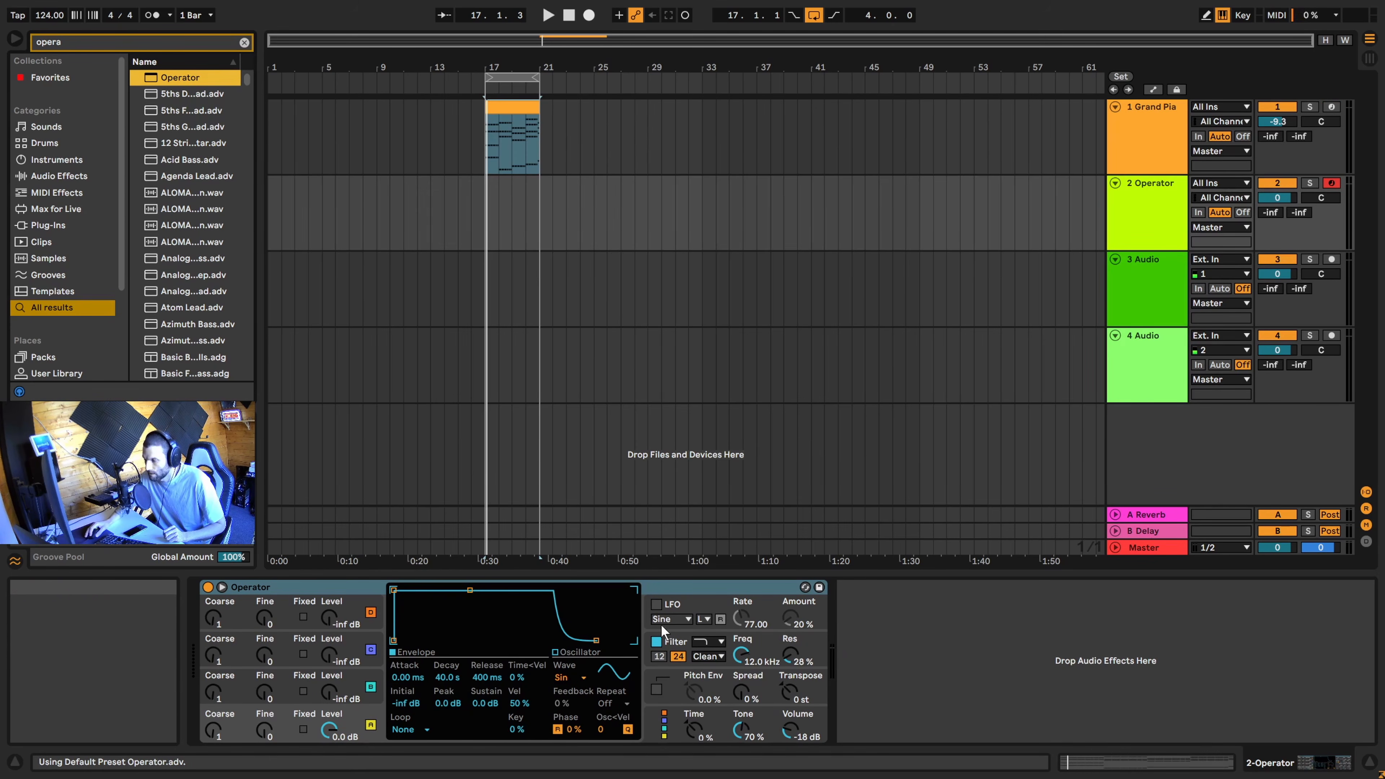
Copy the four-bar piano clip onto the Operator track at bar 17
{"action": "left_click", "coordinate": [508, 107]}
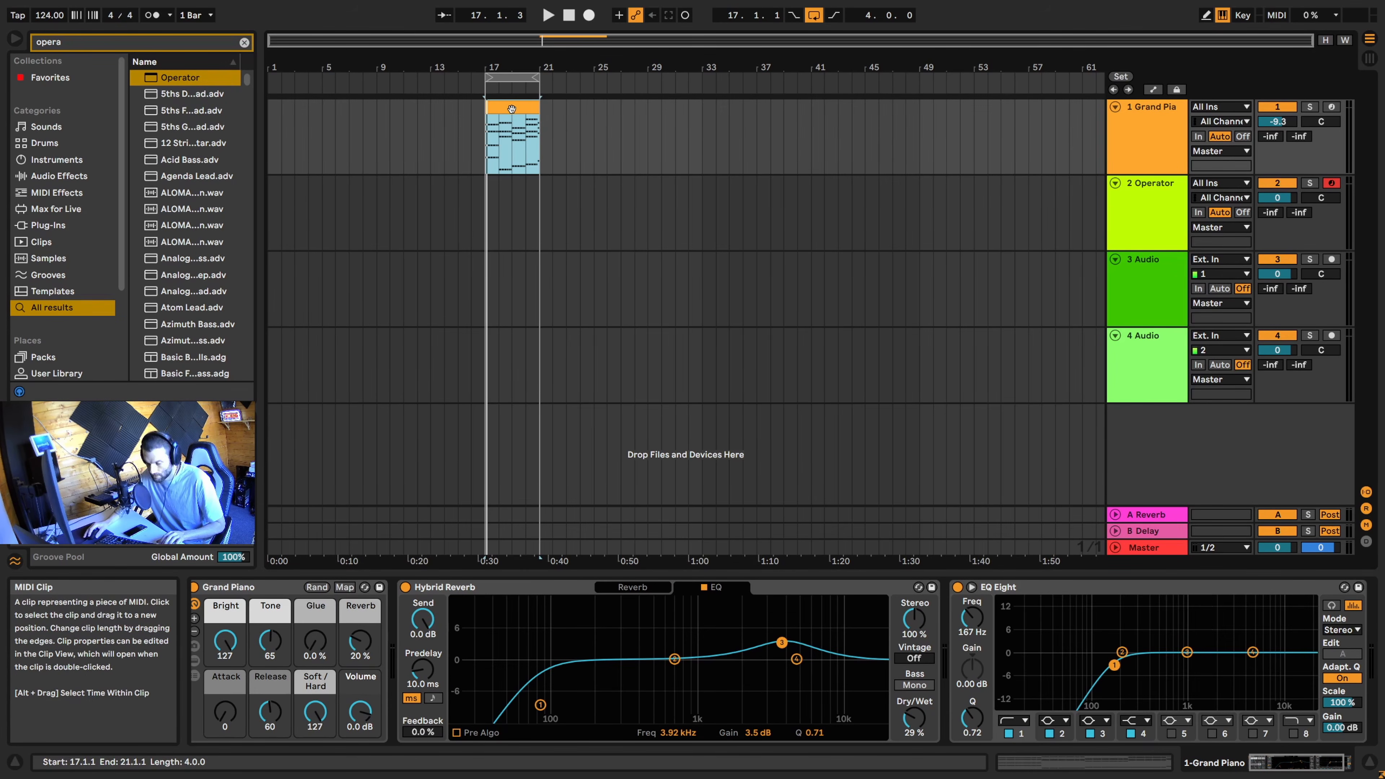
{"action": "left_click", "coordinate": [490, 208]}
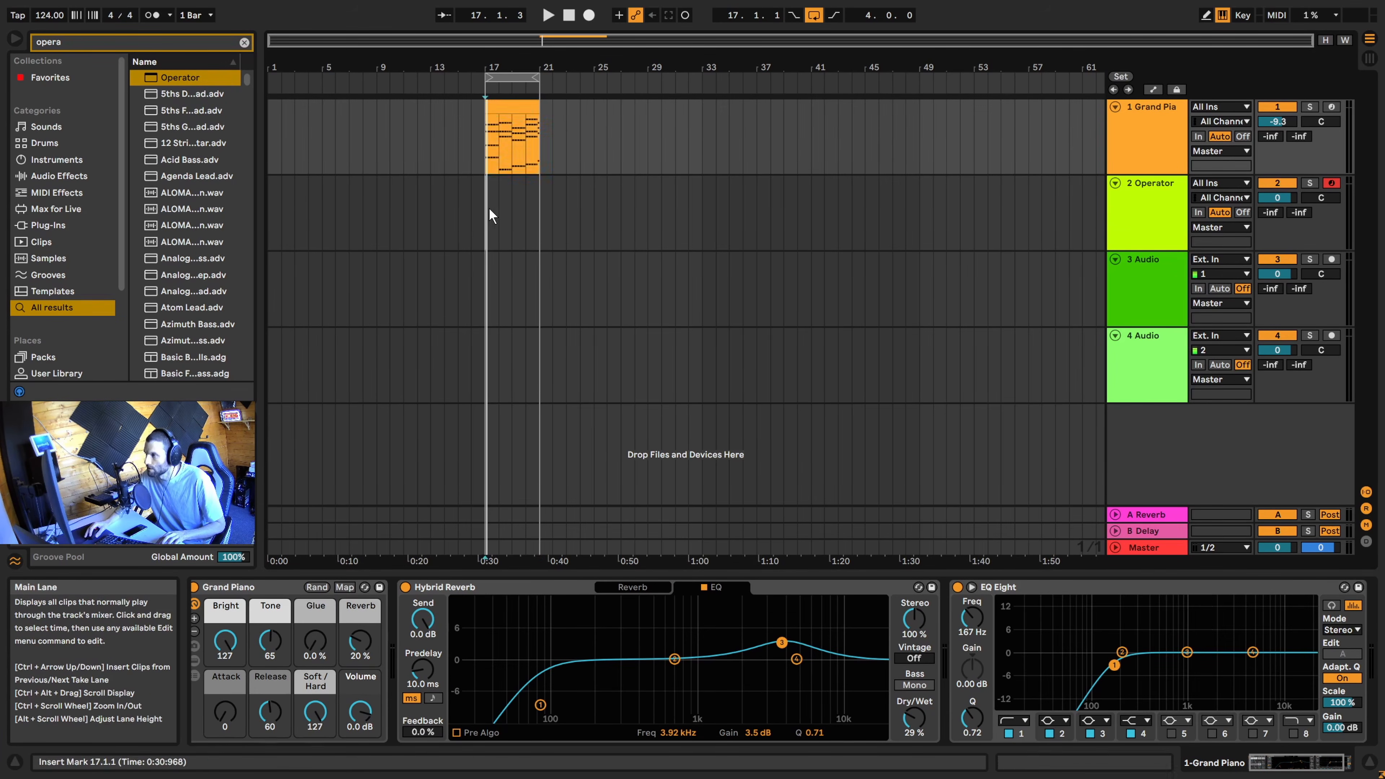
{"action": "key", "text": "ctrl+v"}
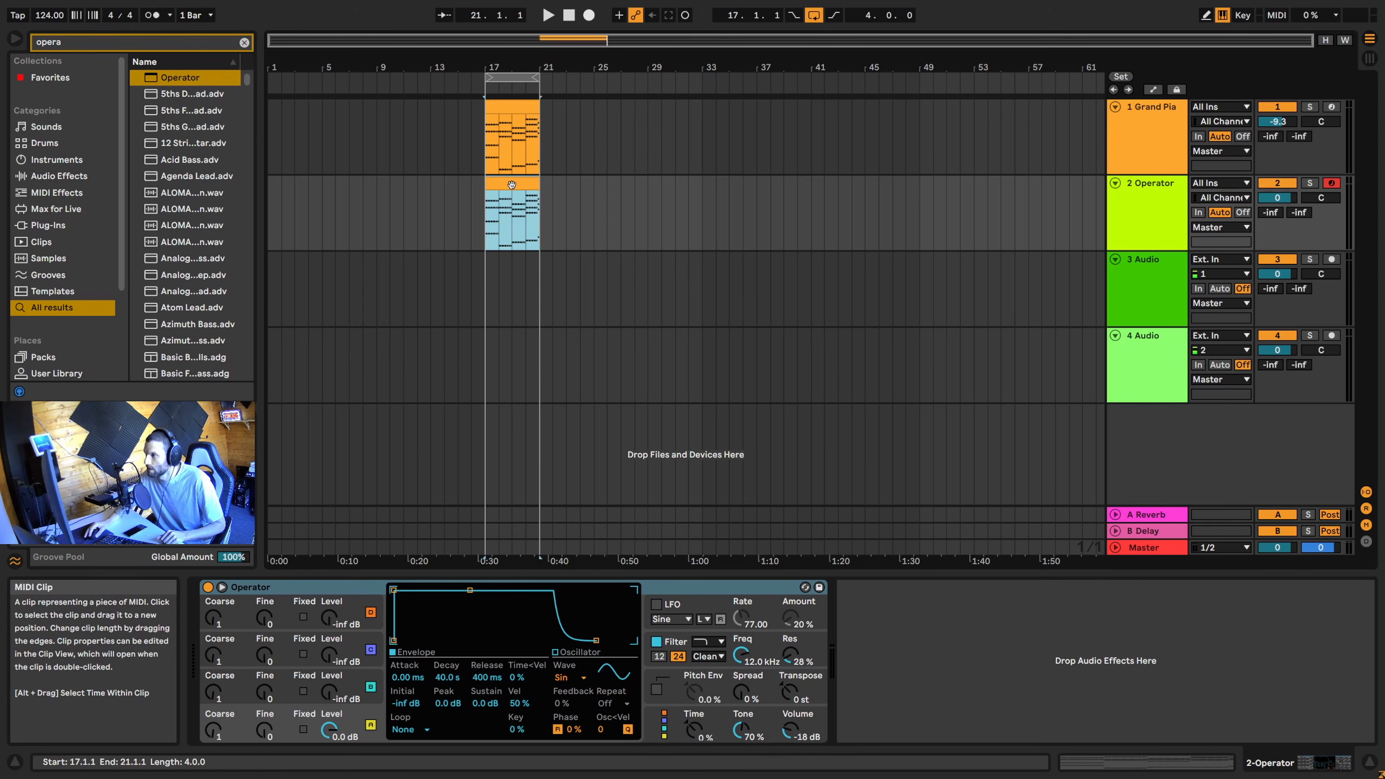
Delete the chord notes from E2 to G3 in the Operator clip, keeping only the bass notes D1 to A1
{"action": "double_click", "coordinate": [511, 184]}
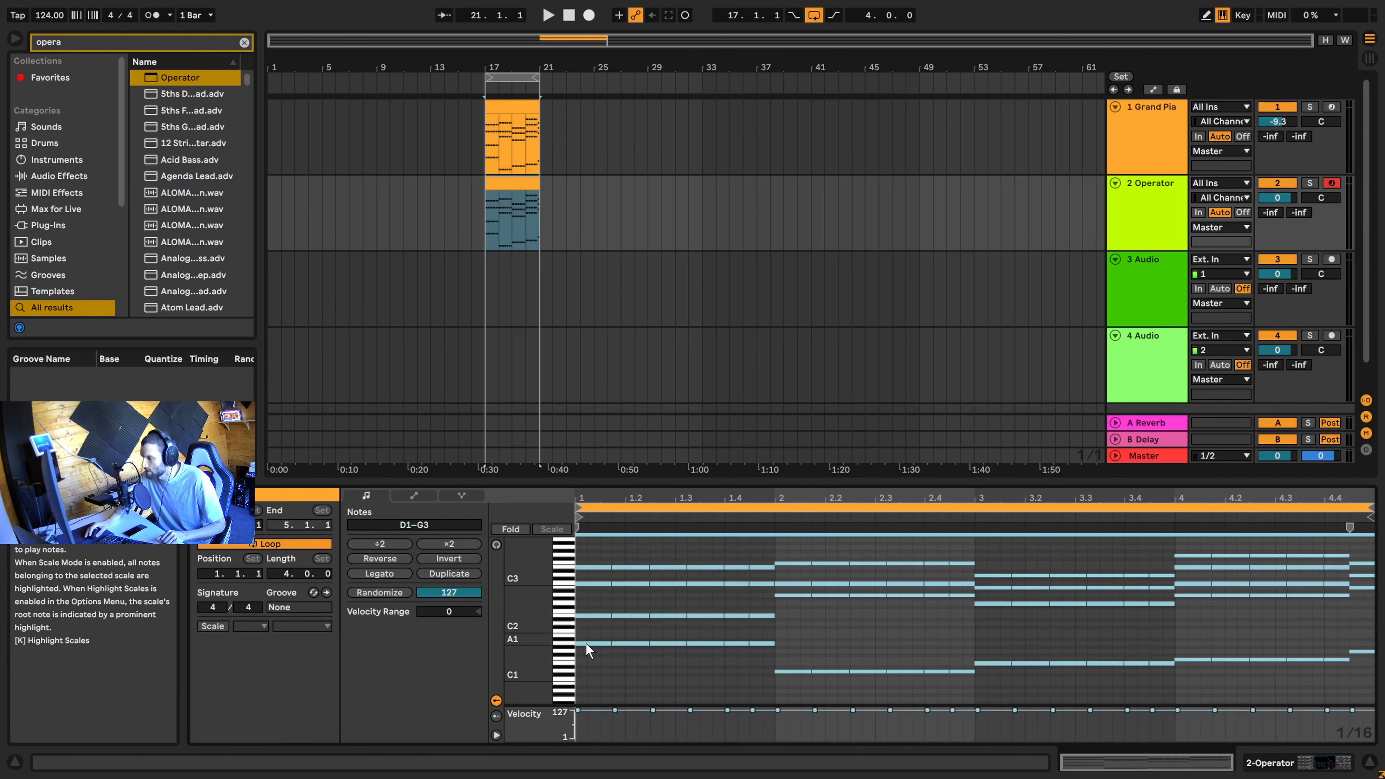
{"action": "left_click_drag", "start_coordinate": [581, 542], "coordinate": [1375, 633]}
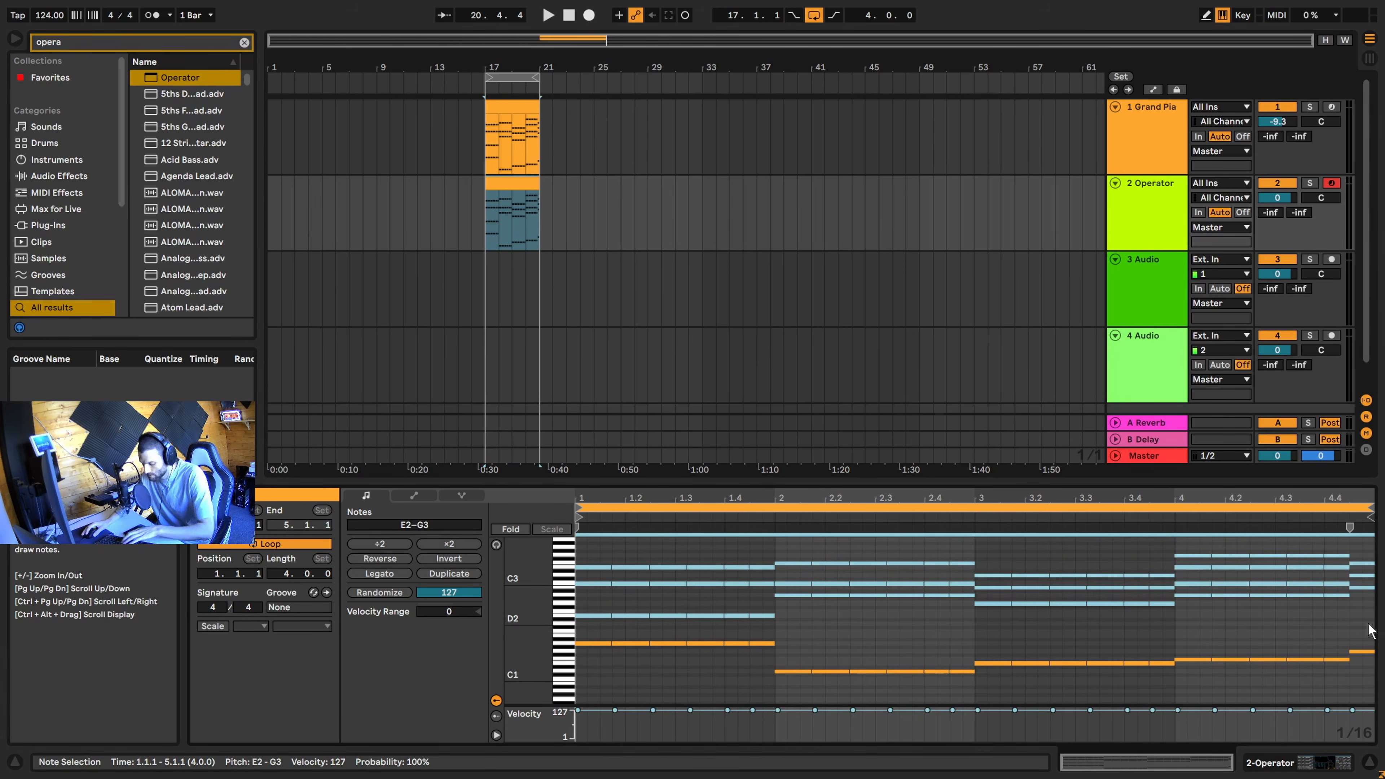
{"action": "key", "text": "Delete"}
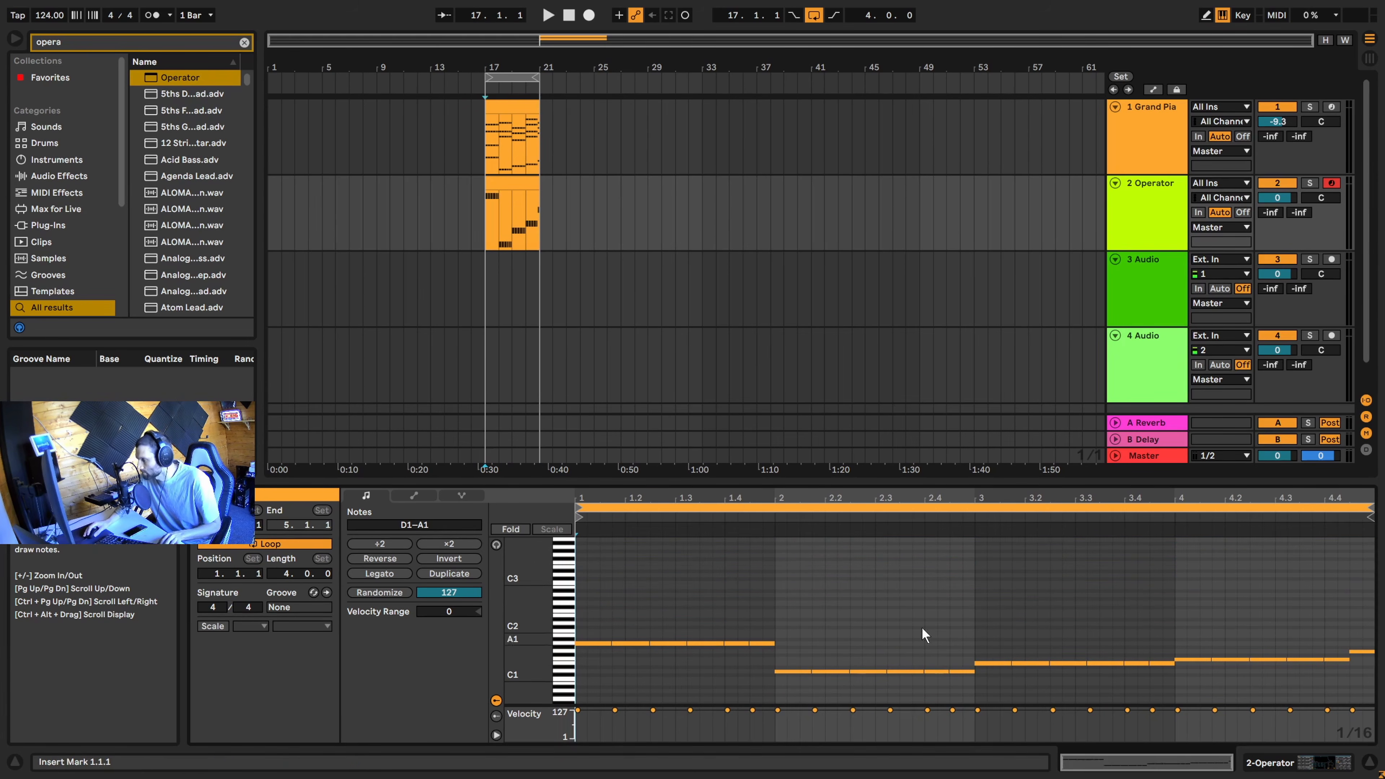
Solo the Operator track, add EQ Eight after the Operator and audition the bass line
{"action": "left_click", "coordinate": [1309, 183]}
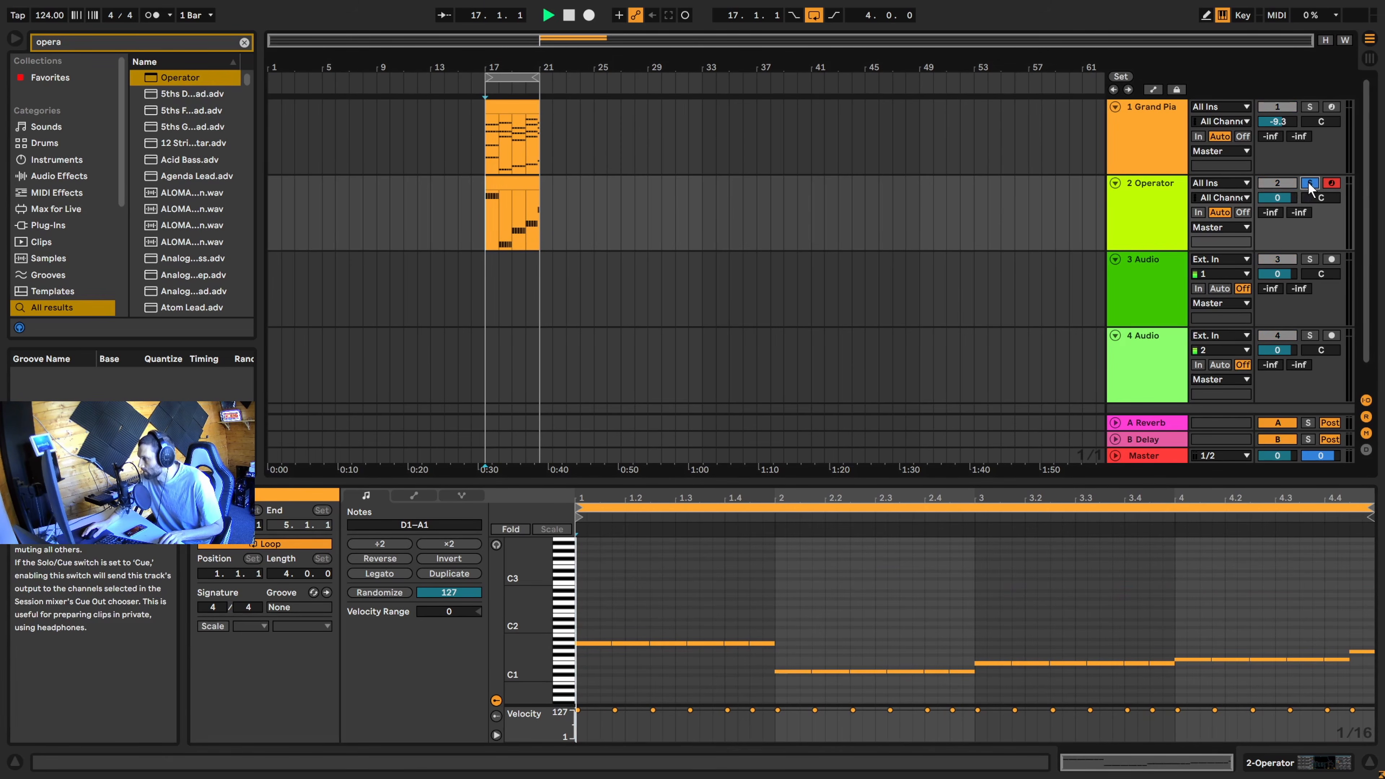
{"action": "double_click", "coordinate": [1144, 224]}
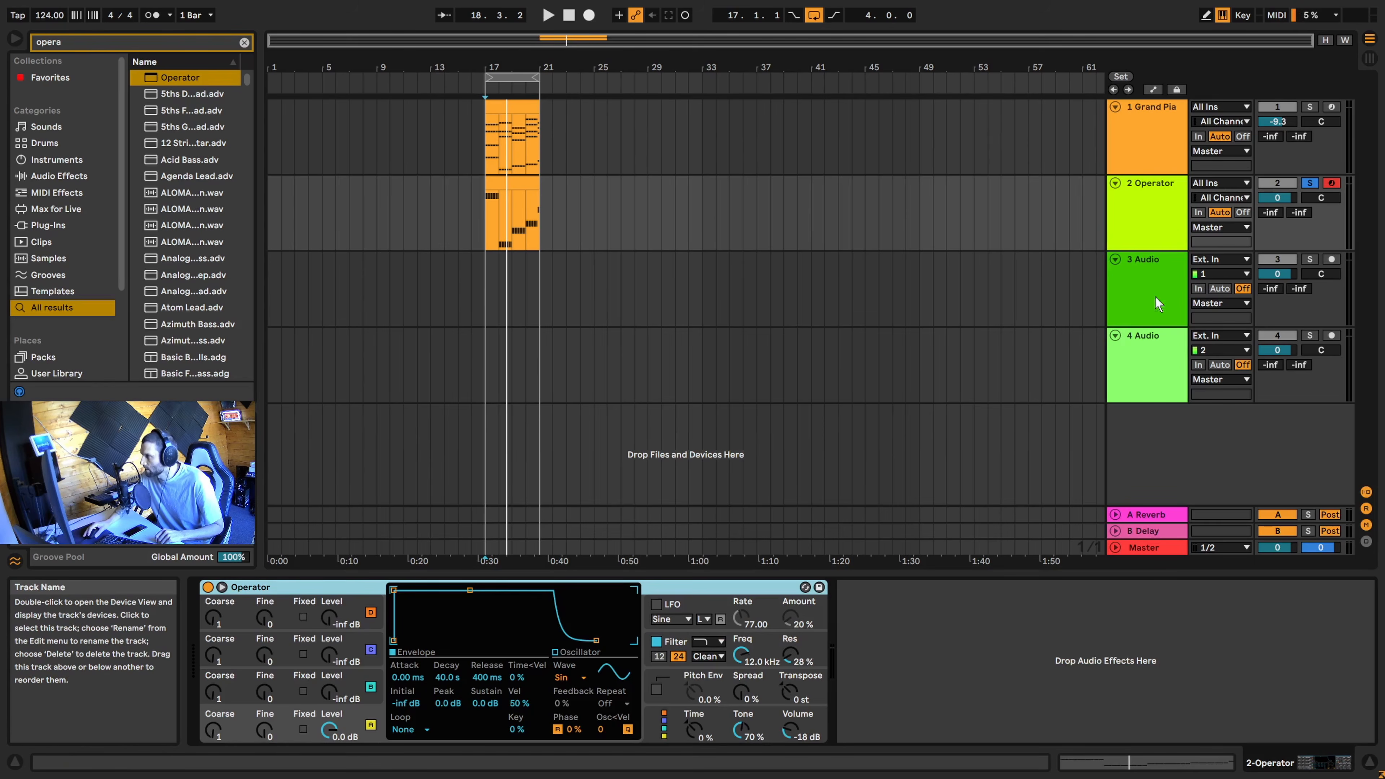
{"action": "left_click", "coordinate": [244, 41]}
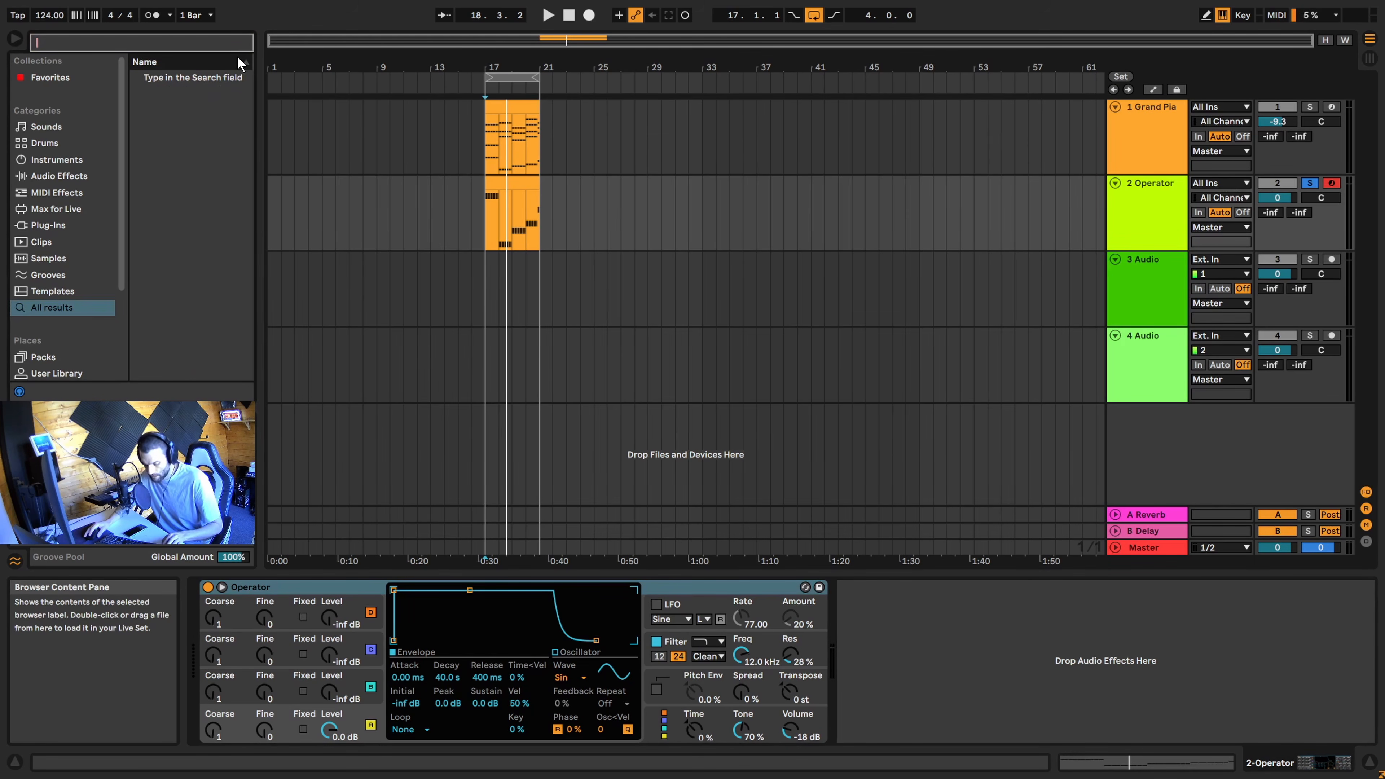
{"action": "type", "text": "eq"}
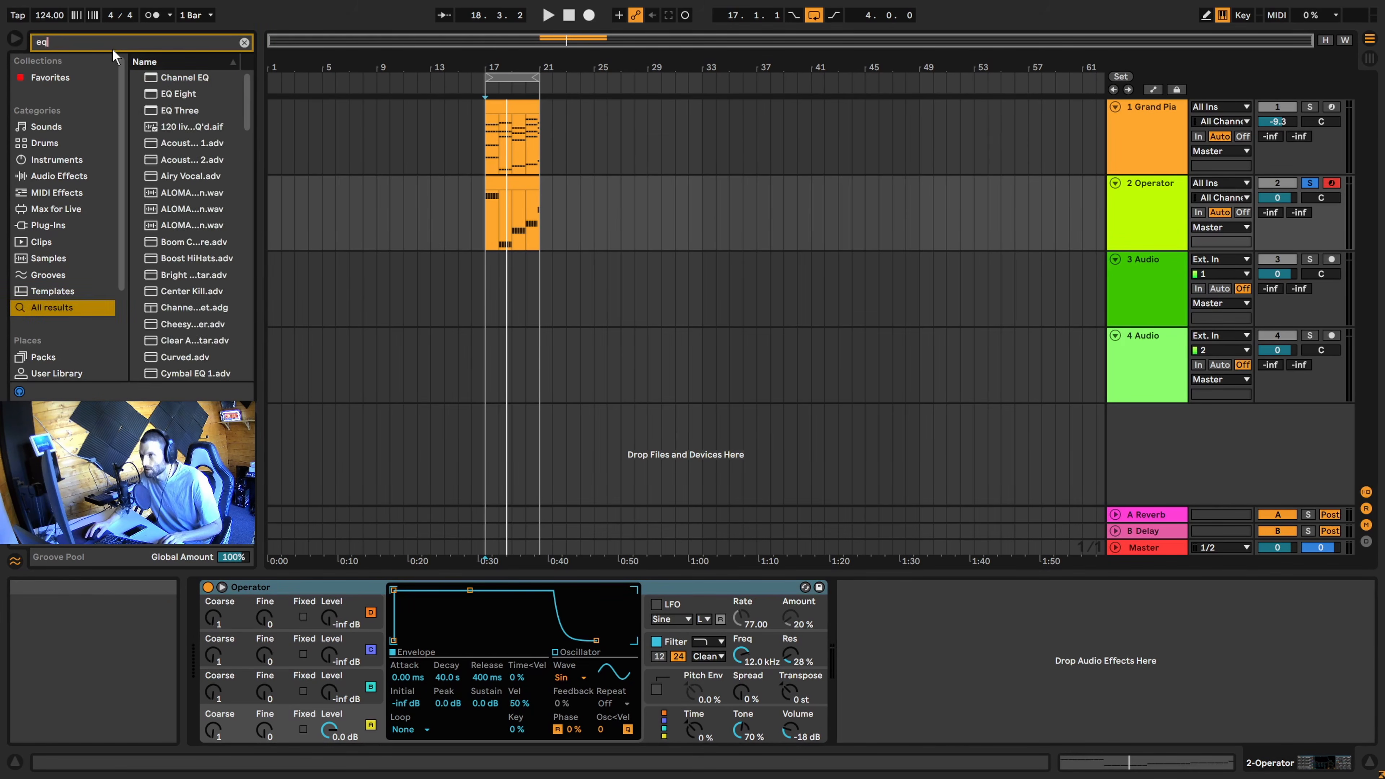
{"action": "double_click", "coordinate": [173, 94]}
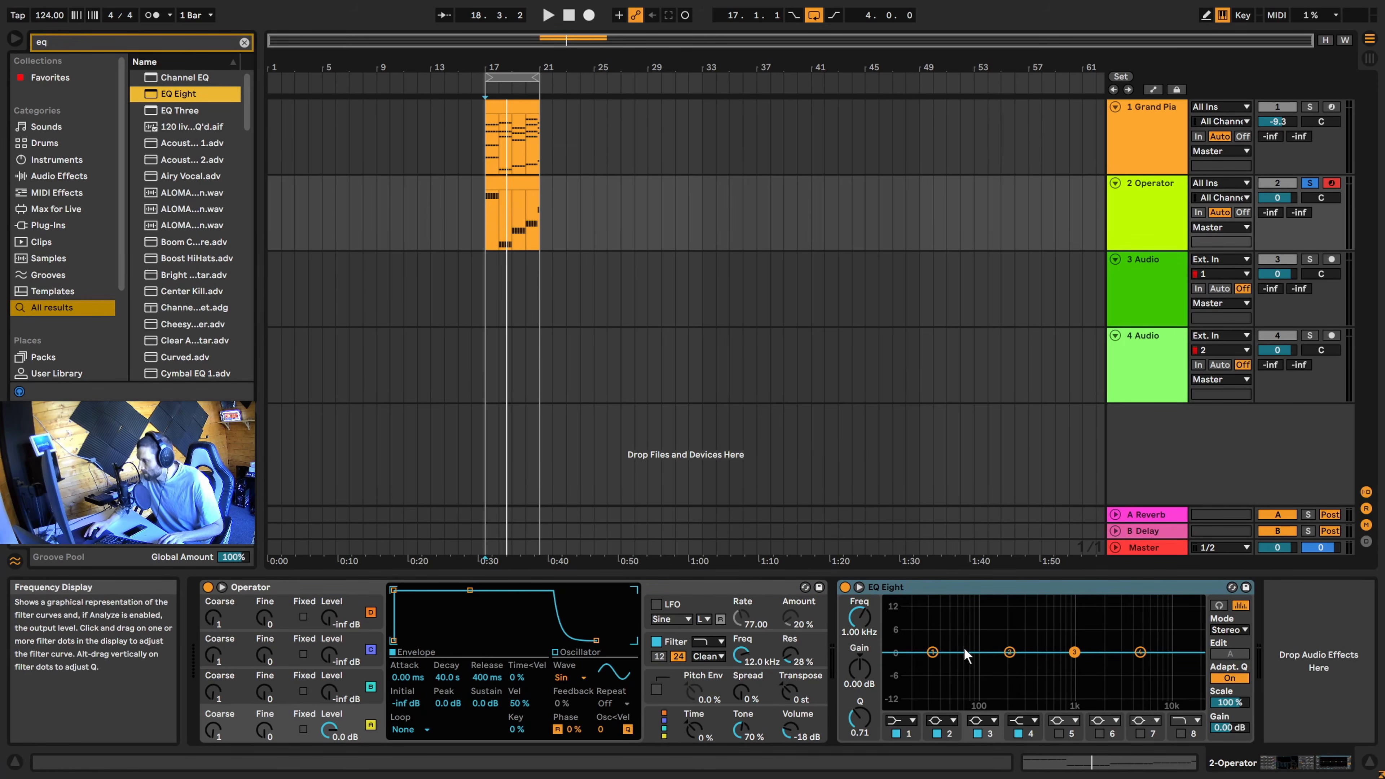
{"action": "key", "text": "space"}
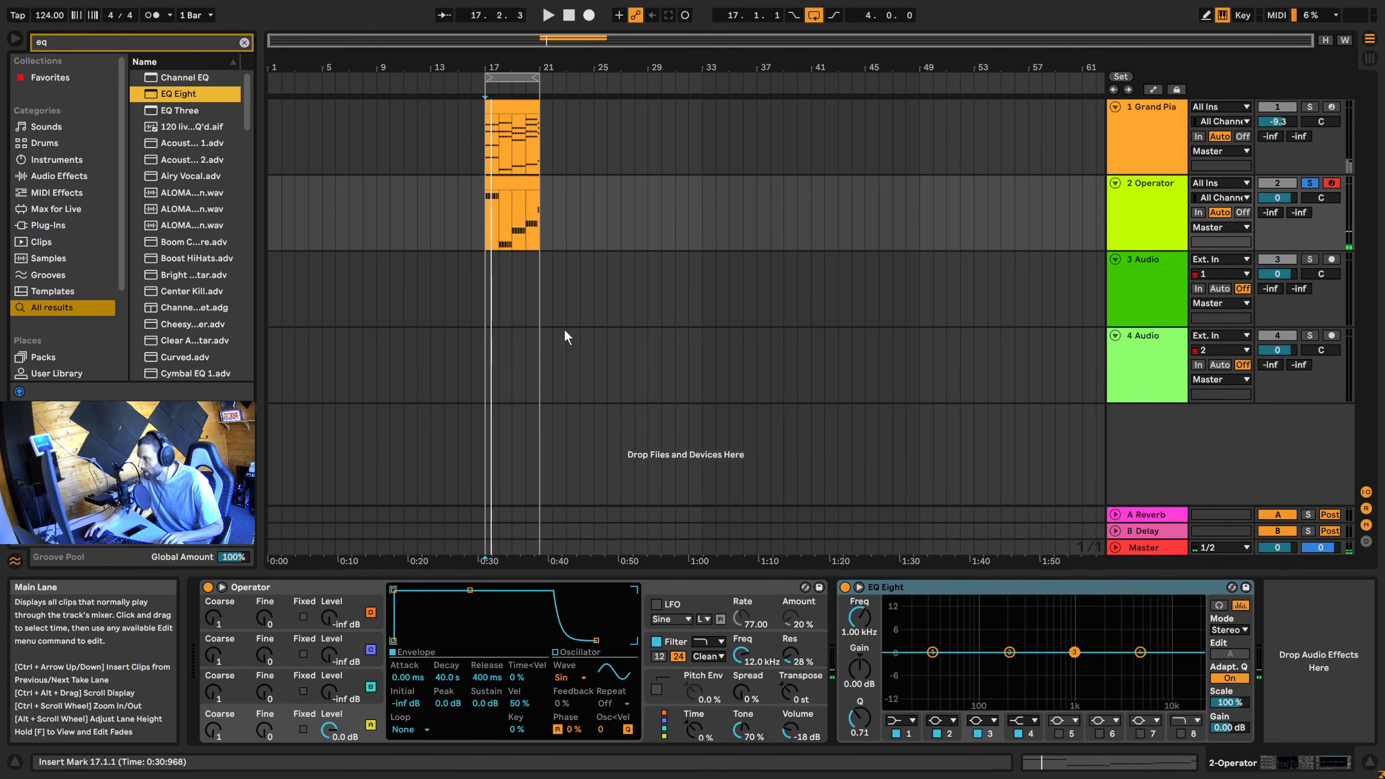
Lower the A1 notes in bar 1 of the Operator clip one octave to A0 and audition the bass line
{"action": "double_click", "coordinate": [510, 183]}
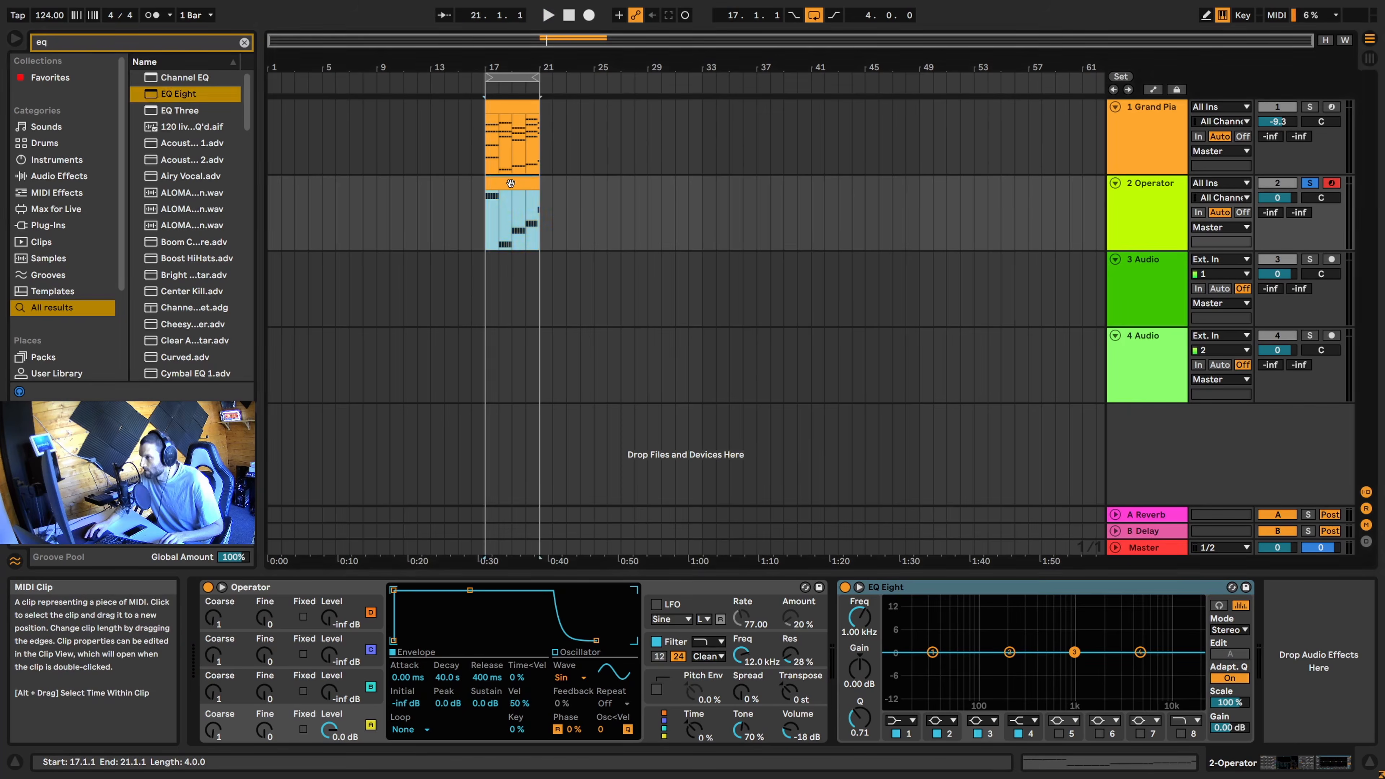
{"action": "left_click_drag", "start_coordinate": [591, 623], "coordinate": [772, 664]}
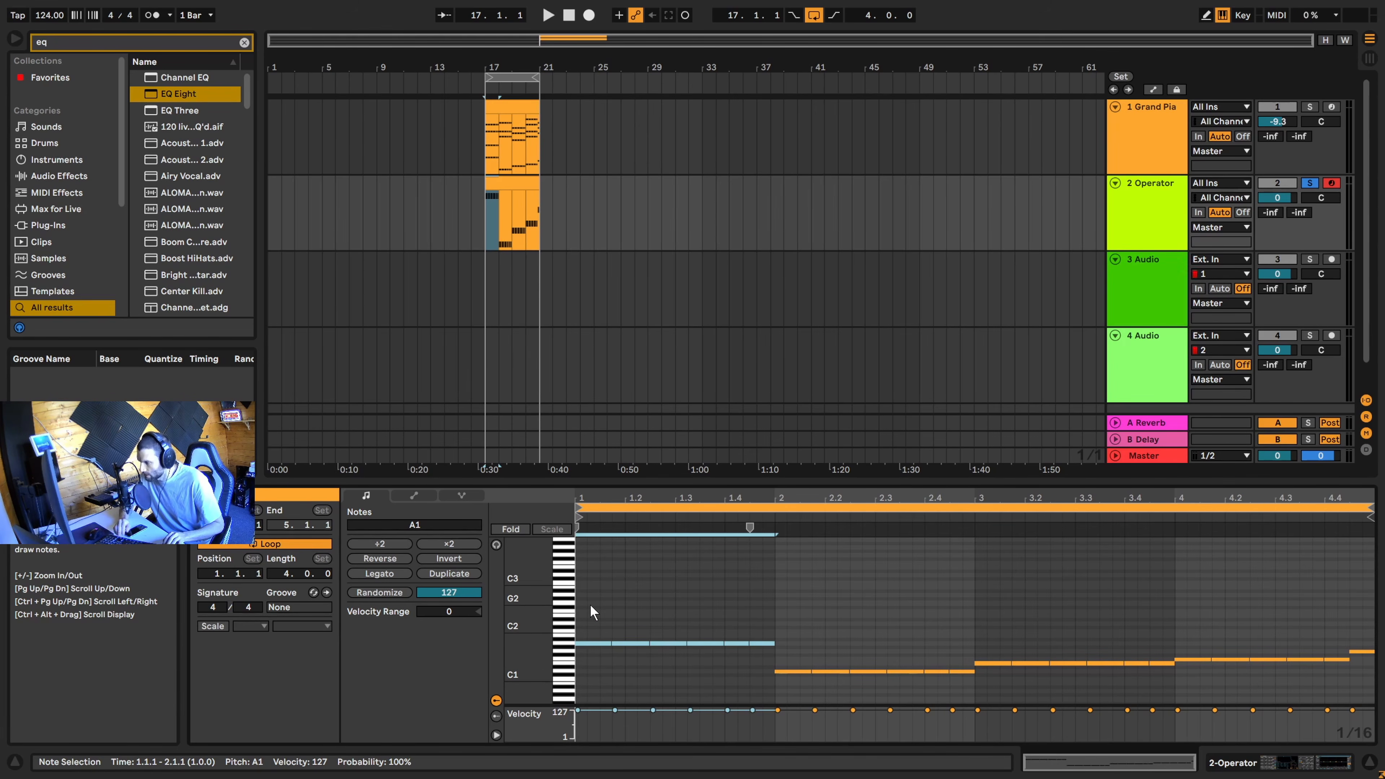
{"action": "key", "text": "shift+Down"}
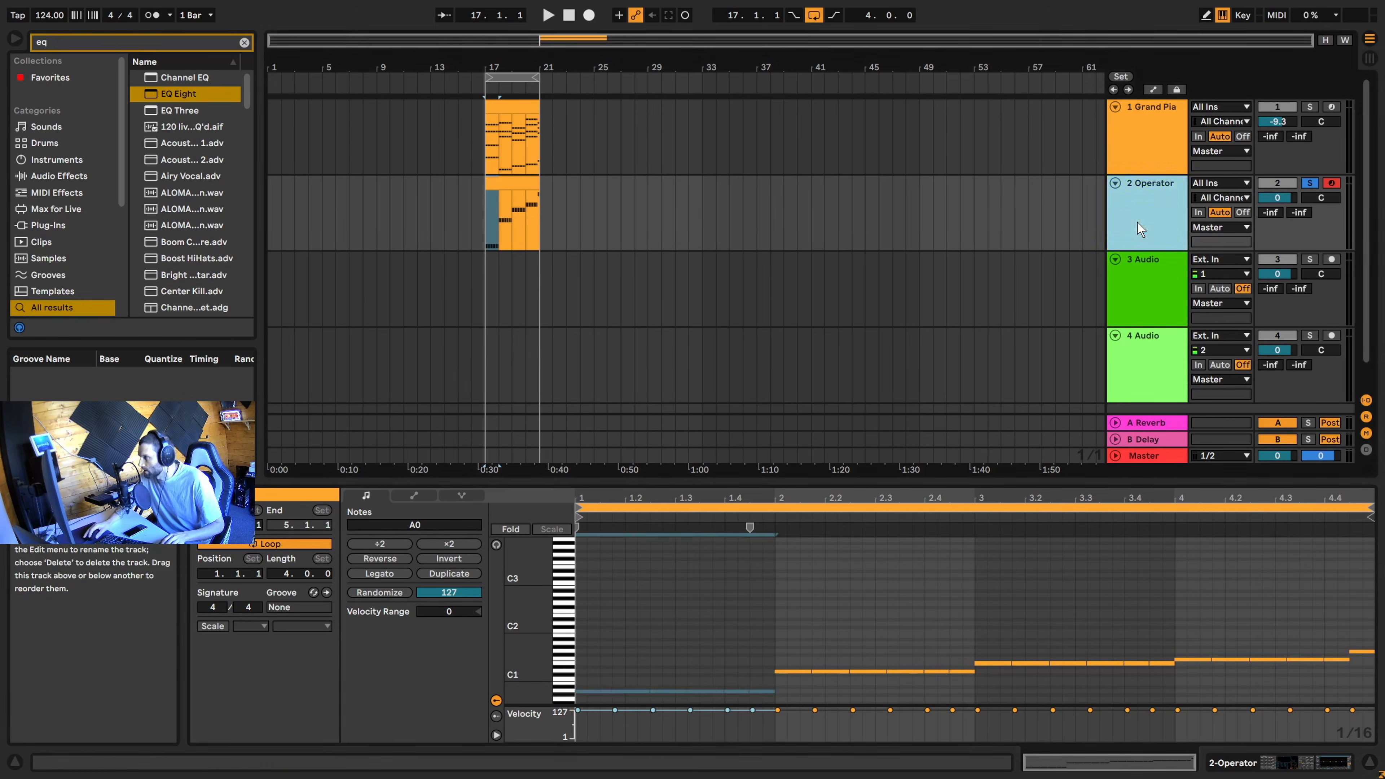
{"action": "left_click", "coordinate": [1139, 226]}
{"action": "key", "text": "space"}
{"action": "key", "text": "space"}
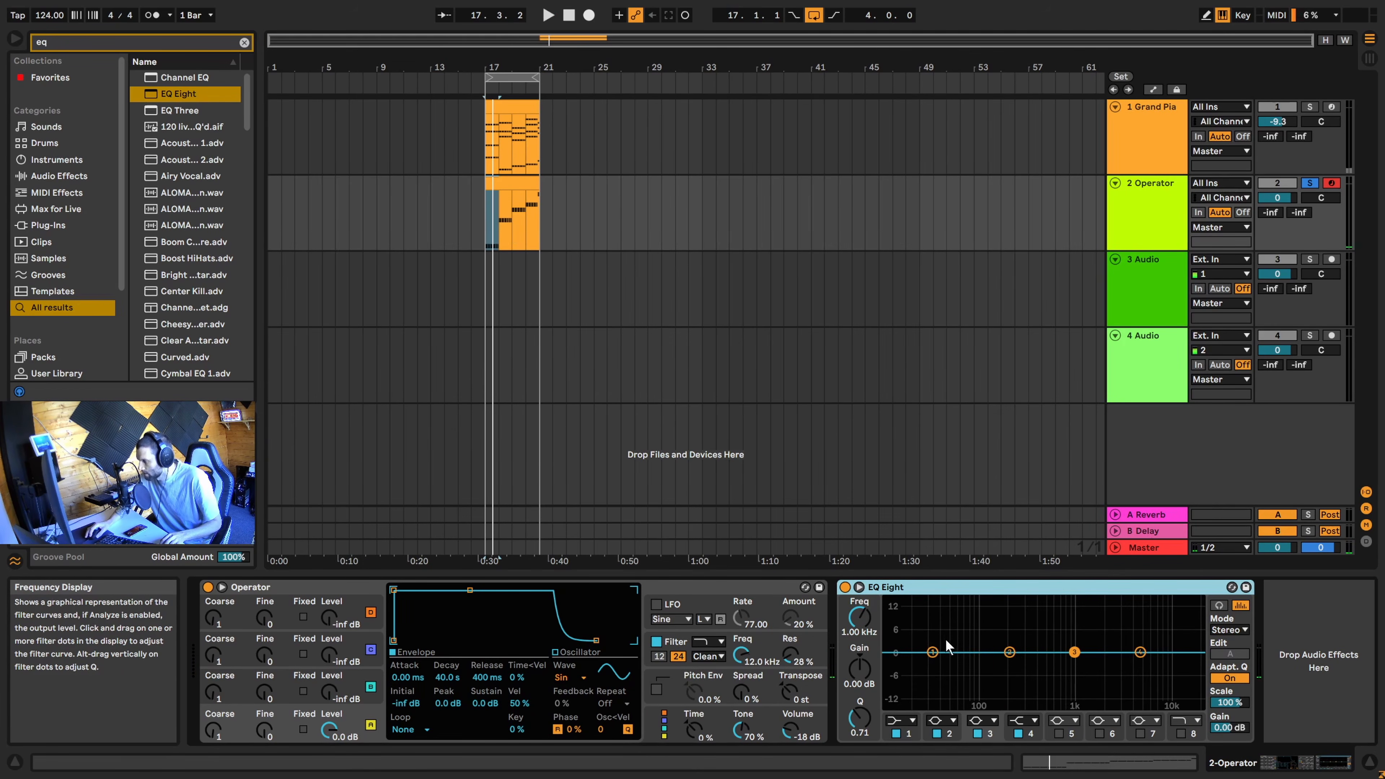
{"action": "key", "text": "space"}
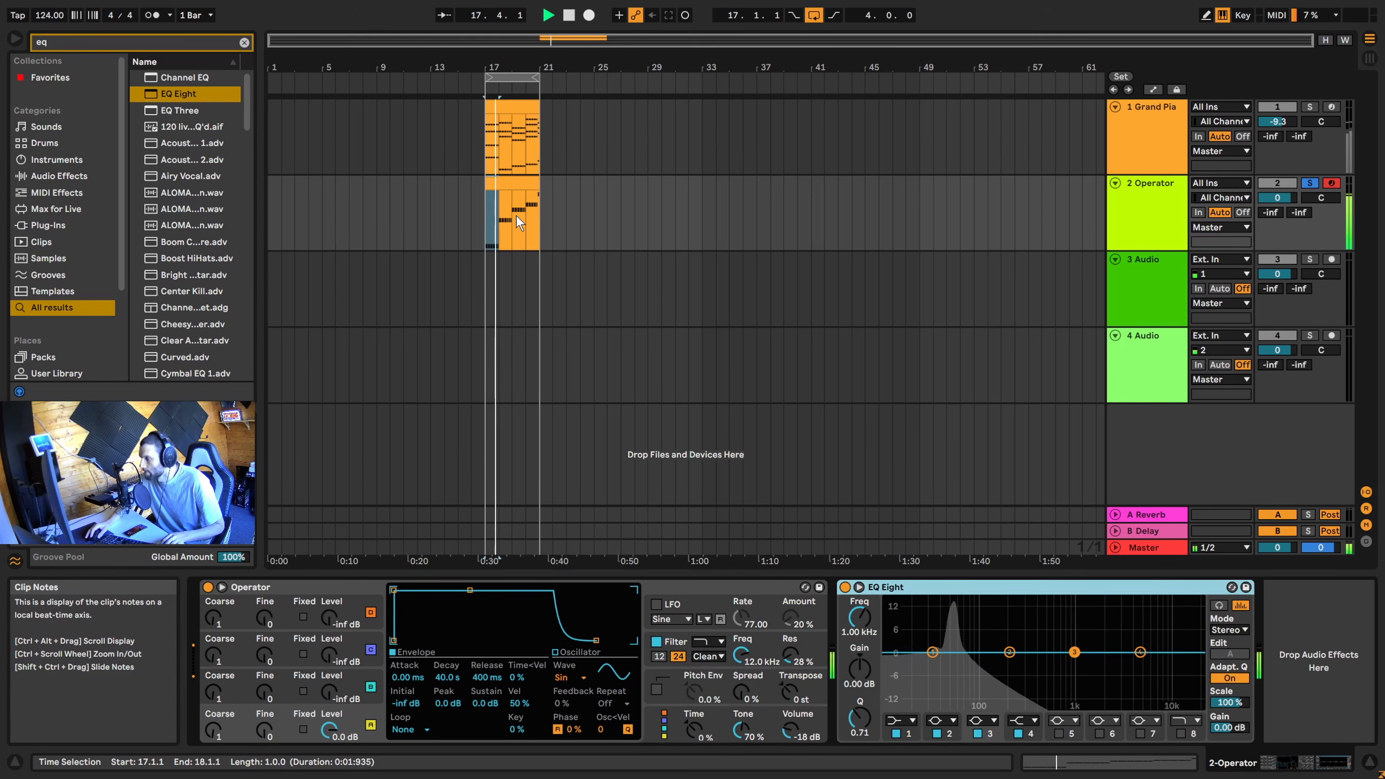
{"action": "key", "text": "space"}
Lower the E1–G1 notes in bars 3 and 4 of the Operator clip one octave to E0–G0 and audition them
{"action": "double_click", "coordinate": [528, 185]}
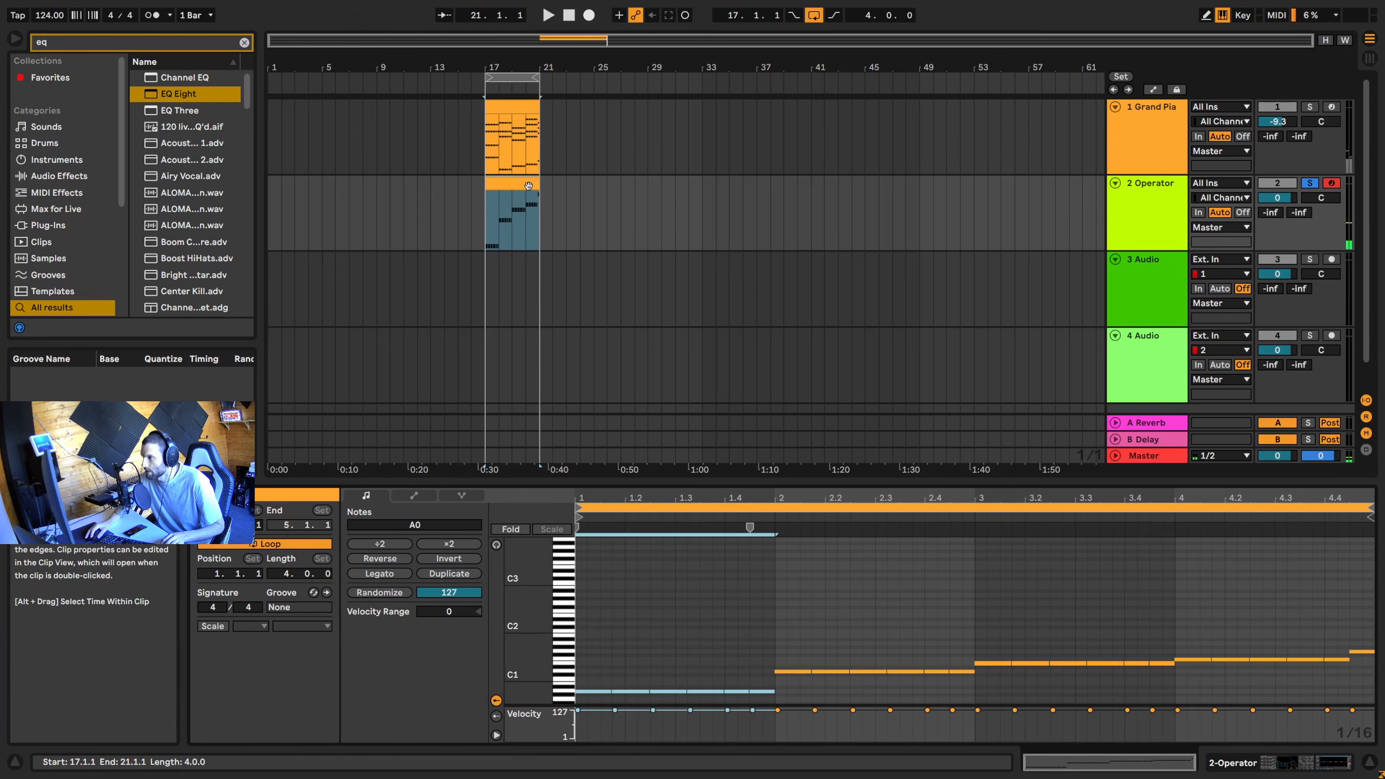
{"action": "scroll", "coordinate": [1020, 644], "scroll_direction": "down", "scroll_amount": 4}
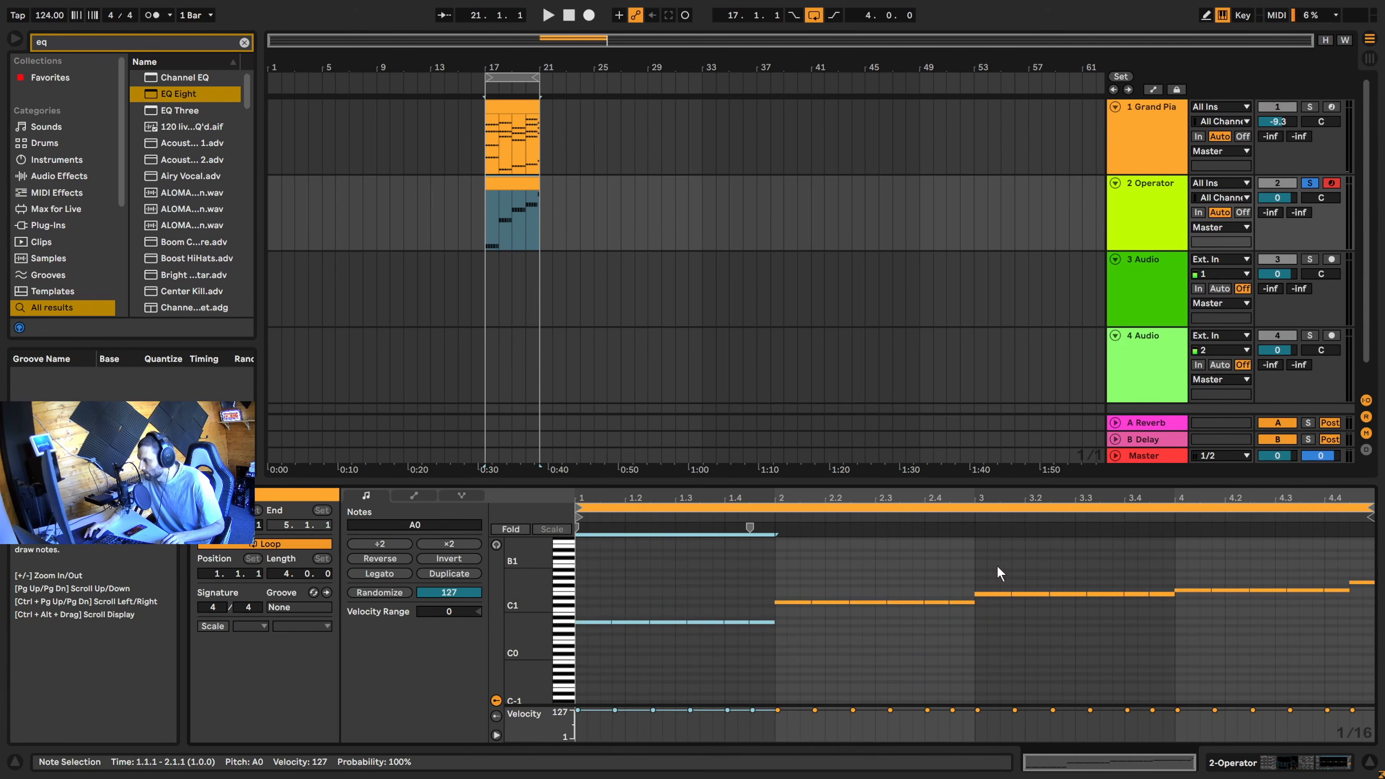
{"action": "left_click_drag", "start_coordinate": [997, 552], "coordinate": [1380, 635]}
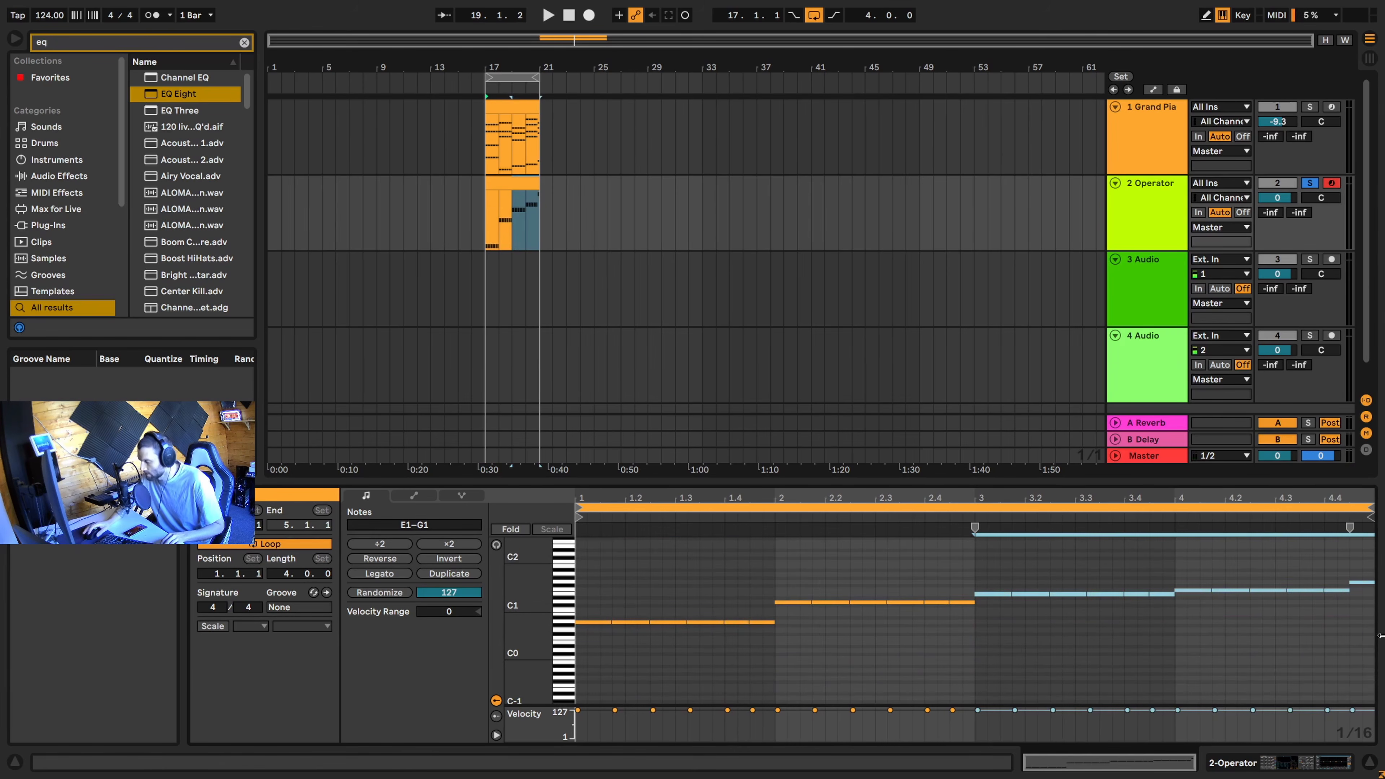
{"action": "key", "text": "shift+Down"}
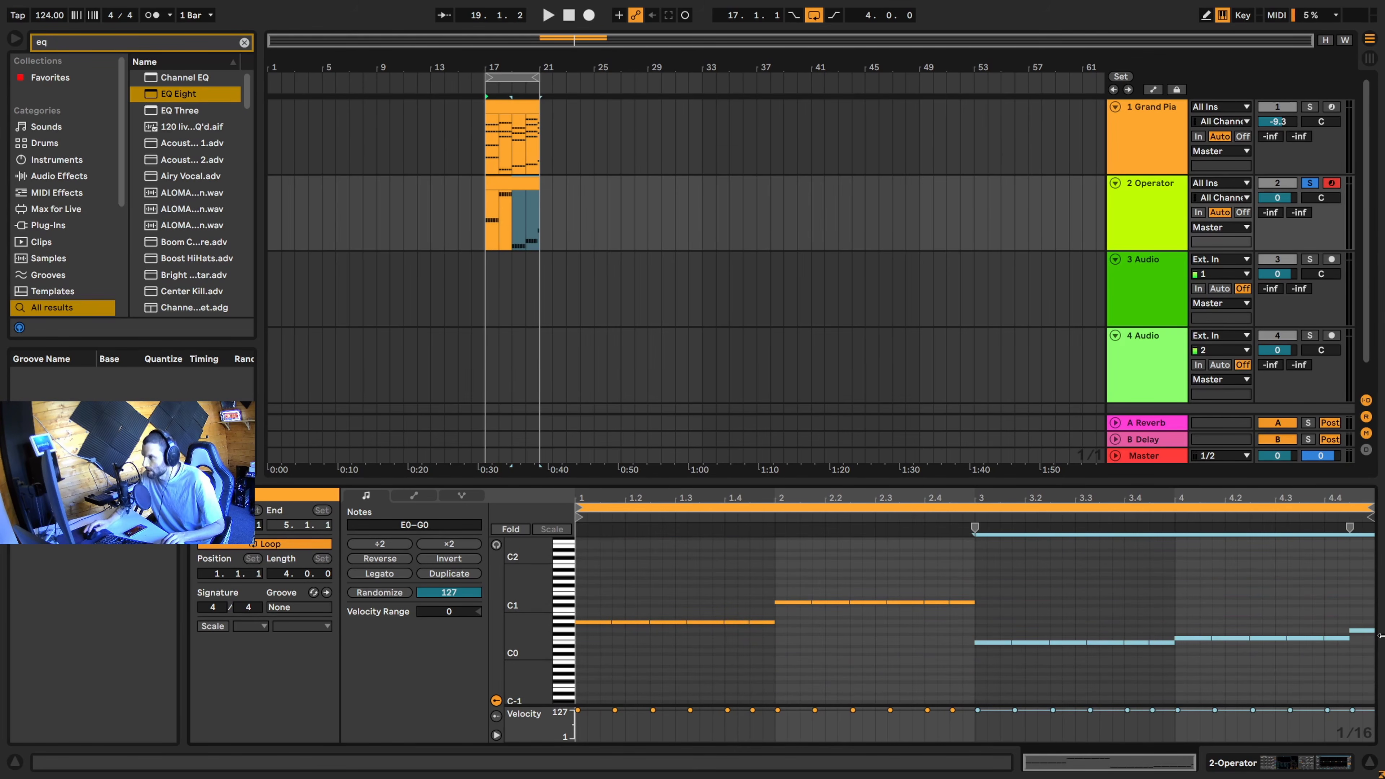
{"action": "left_click", "coordinate": [1175, 217]}
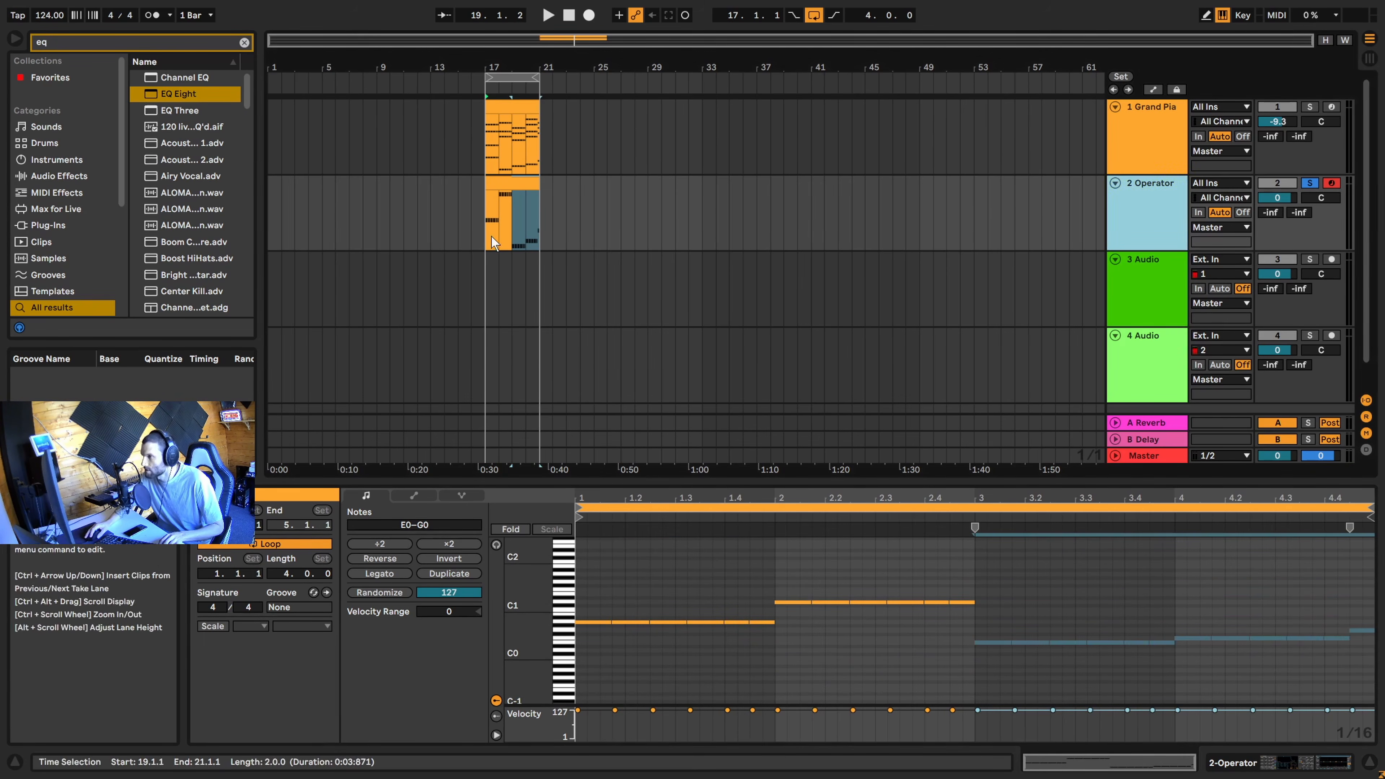
{"action": "double_click", "coordinate": [1174, 211]}
{"action": "left_click", "coordinate": [507, 213]}
{"action": "key", "text": "space"}
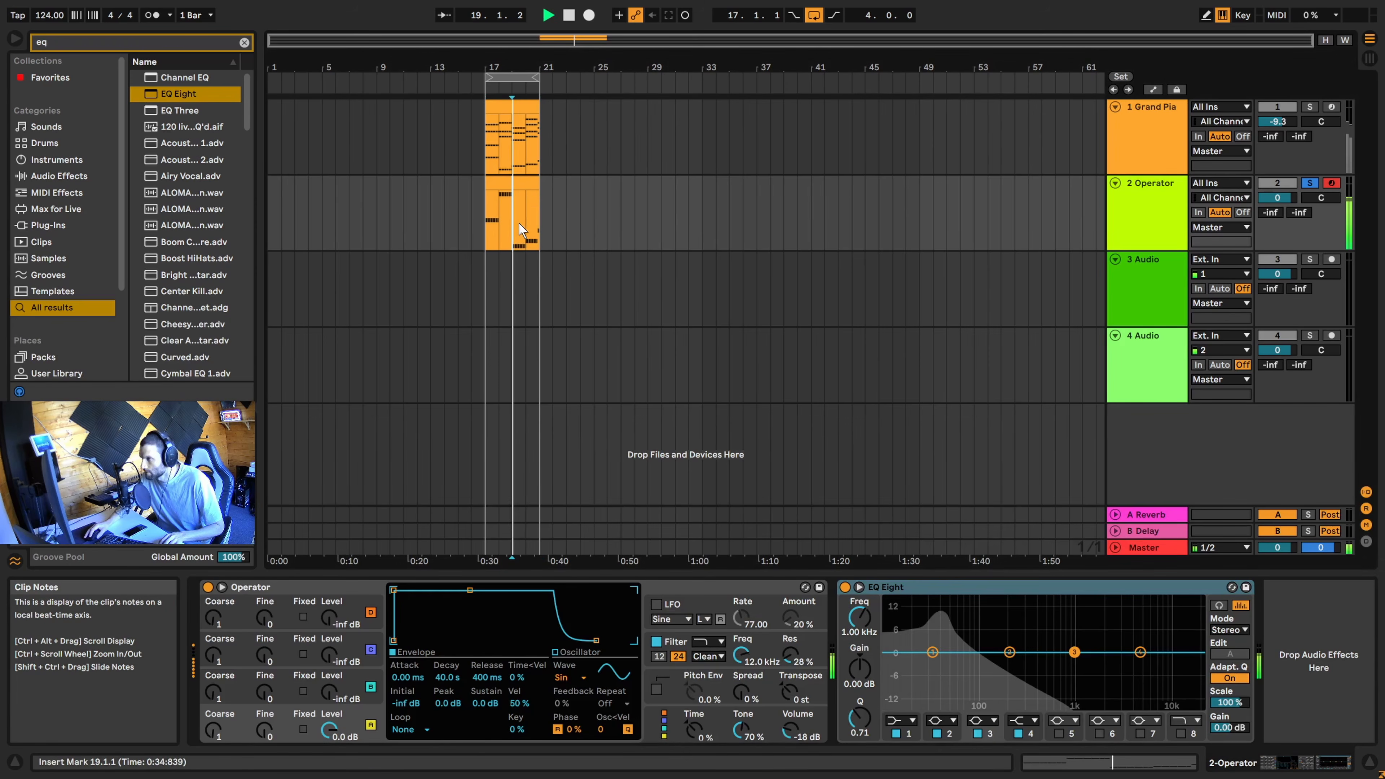
{"action": "left_click", "coordinate": [526, 223]}
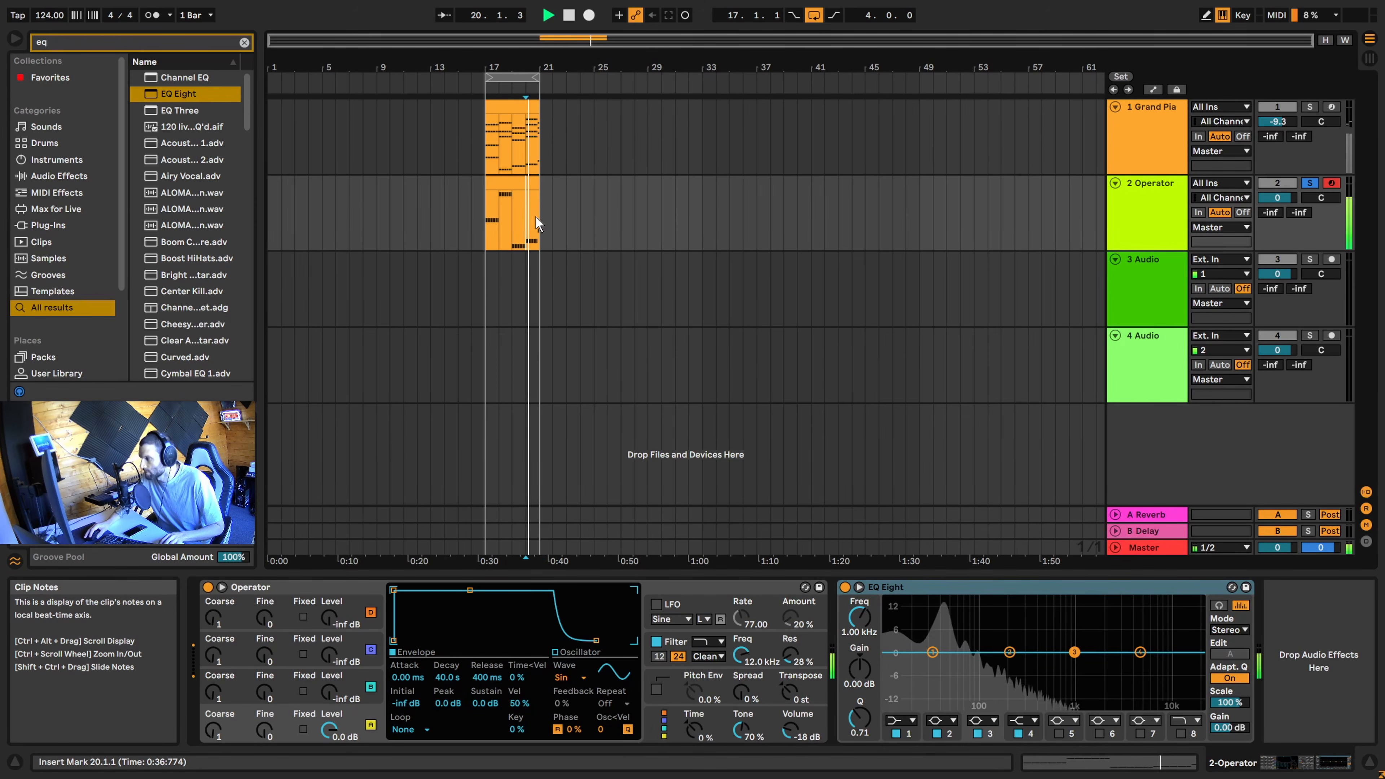
{"action": "key", "text": "space"}
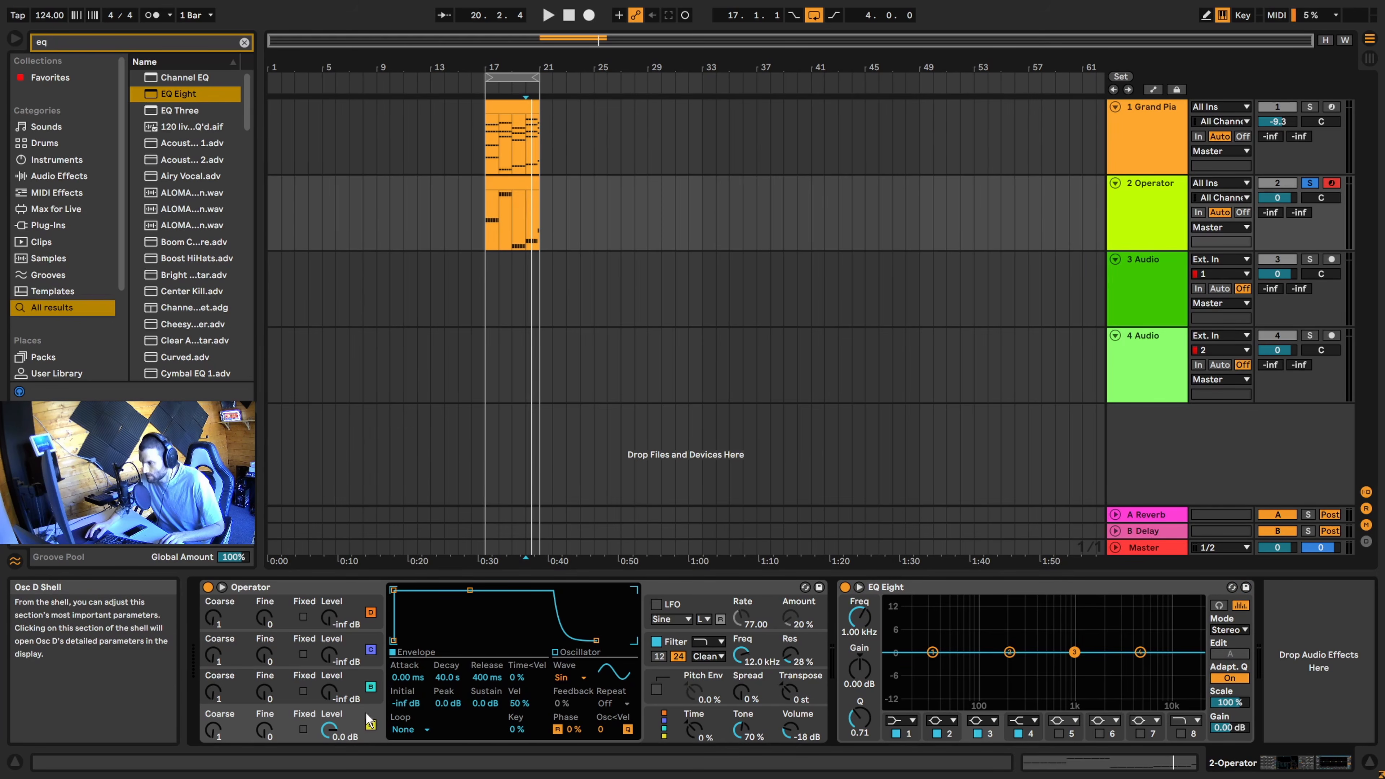
Set Operator's oscillator A waveform to Saw D and audition the brighter bass
{"action": "left_click", "coordinate": [580, 677]}
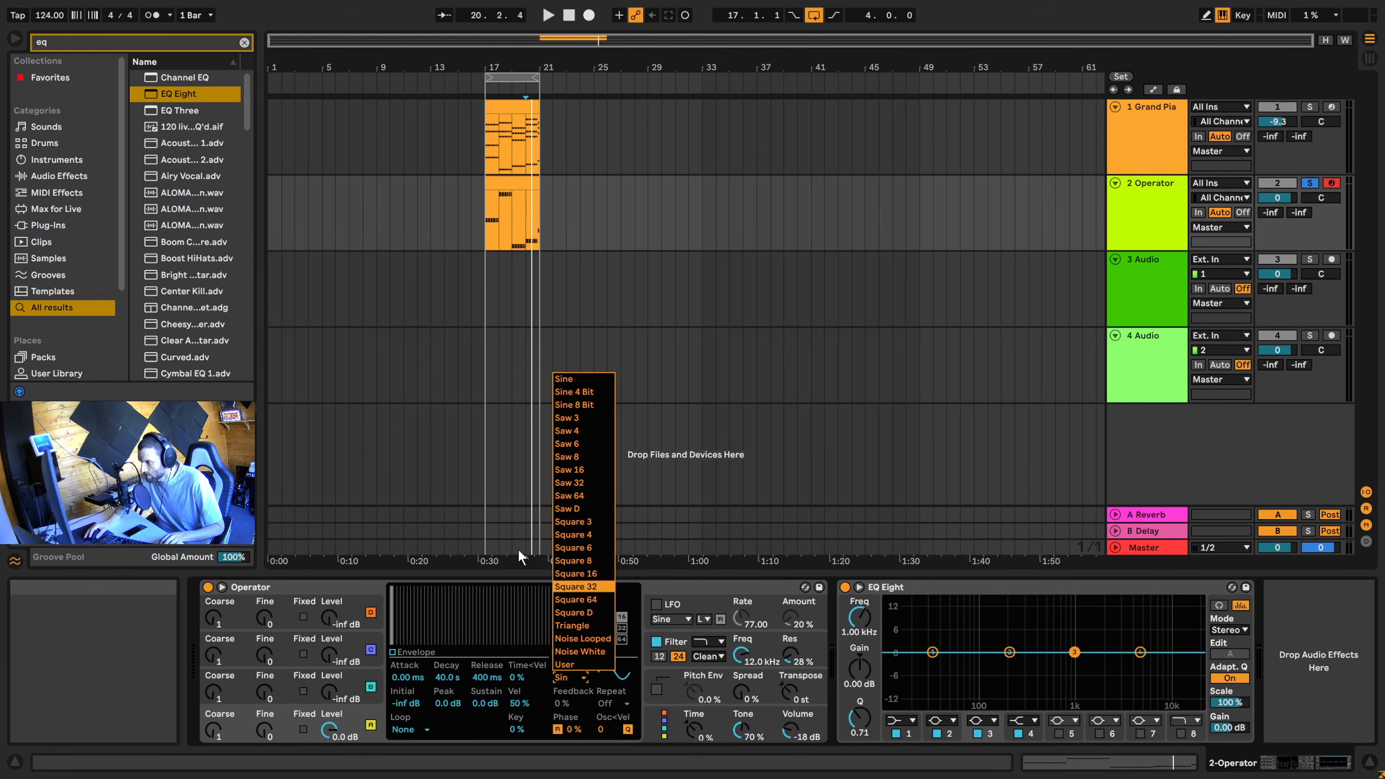
{"action": "left_click", "coordinate": [569, 508]}
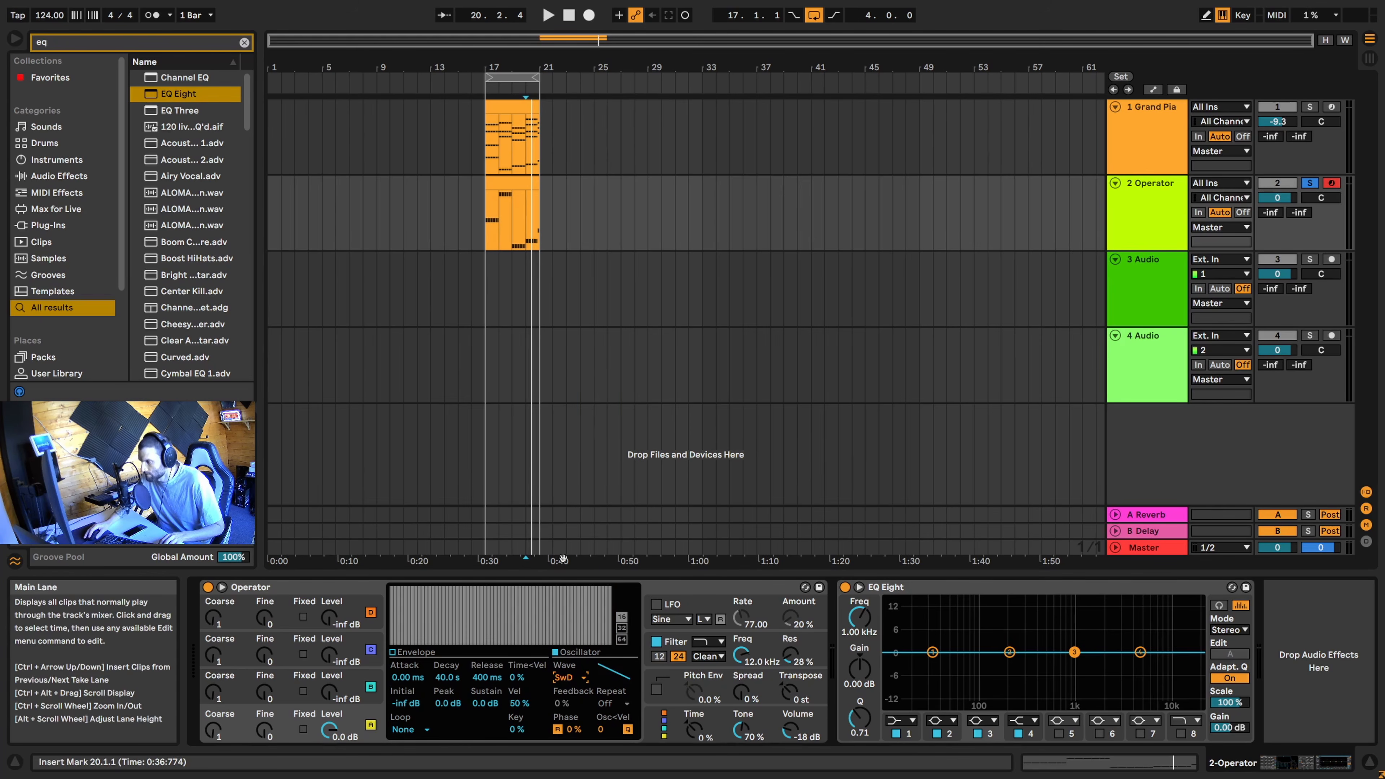
{"action": "key", "text": "space"}
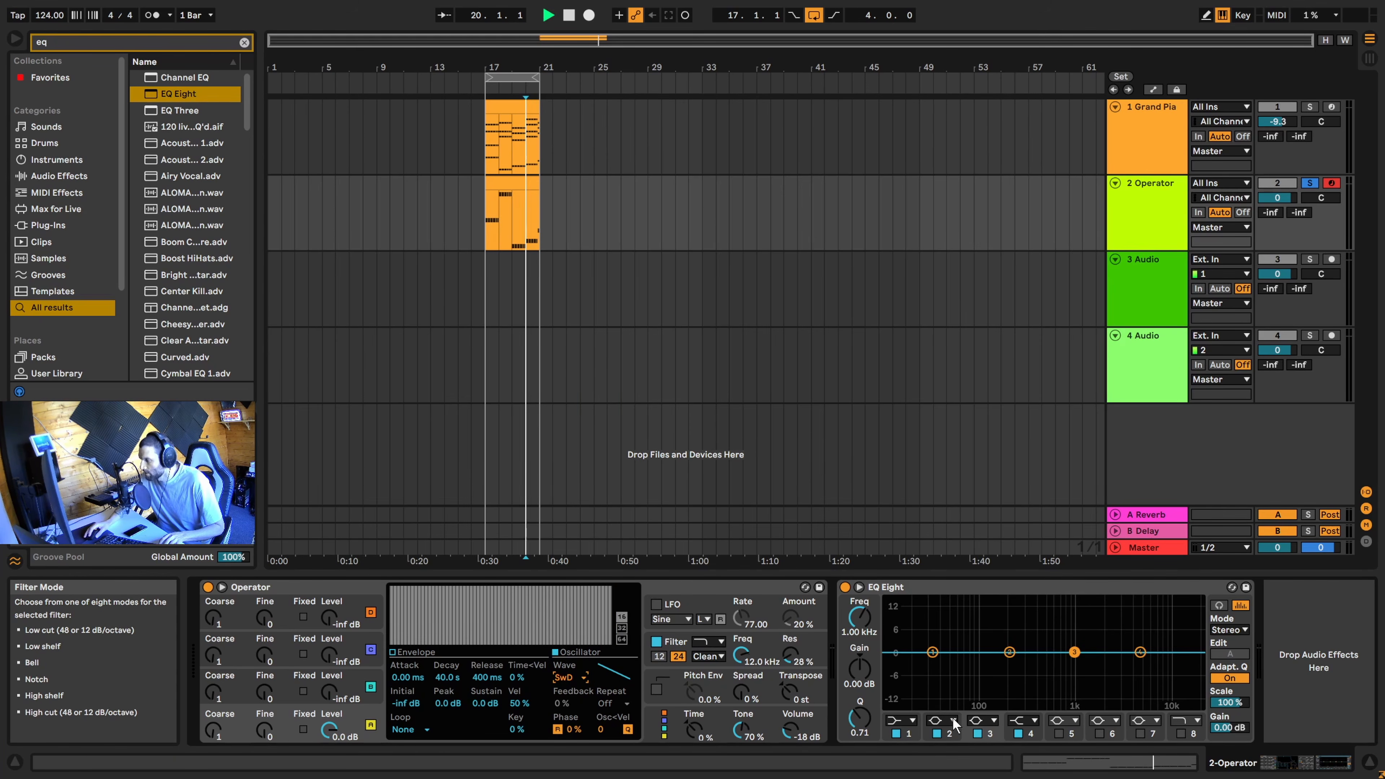
{"action": "key", "text": "space"}
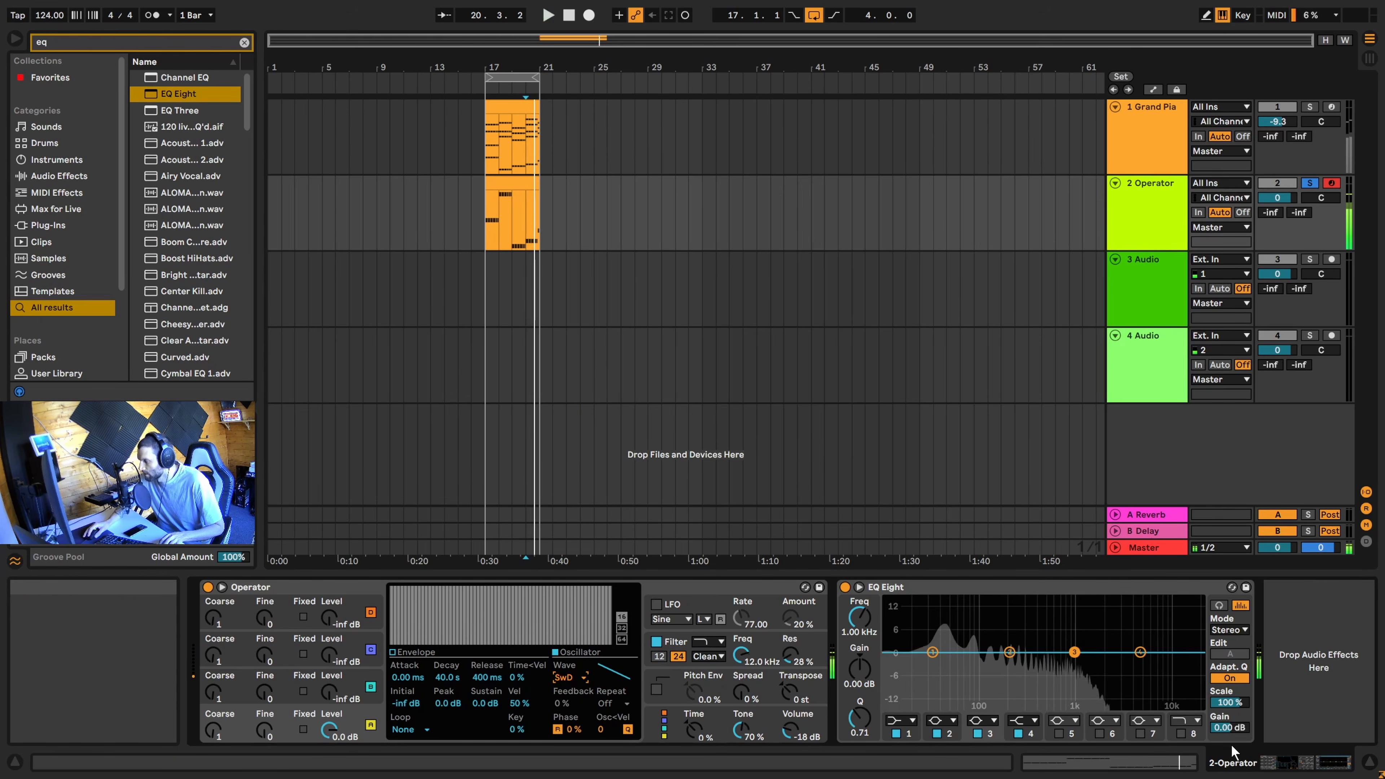
Enable EQ Eight's band 8 high cut at about 186 Hz on the bass and audition the filtered sound
{"action": "left_click", "coordinate": [1180, 732]}
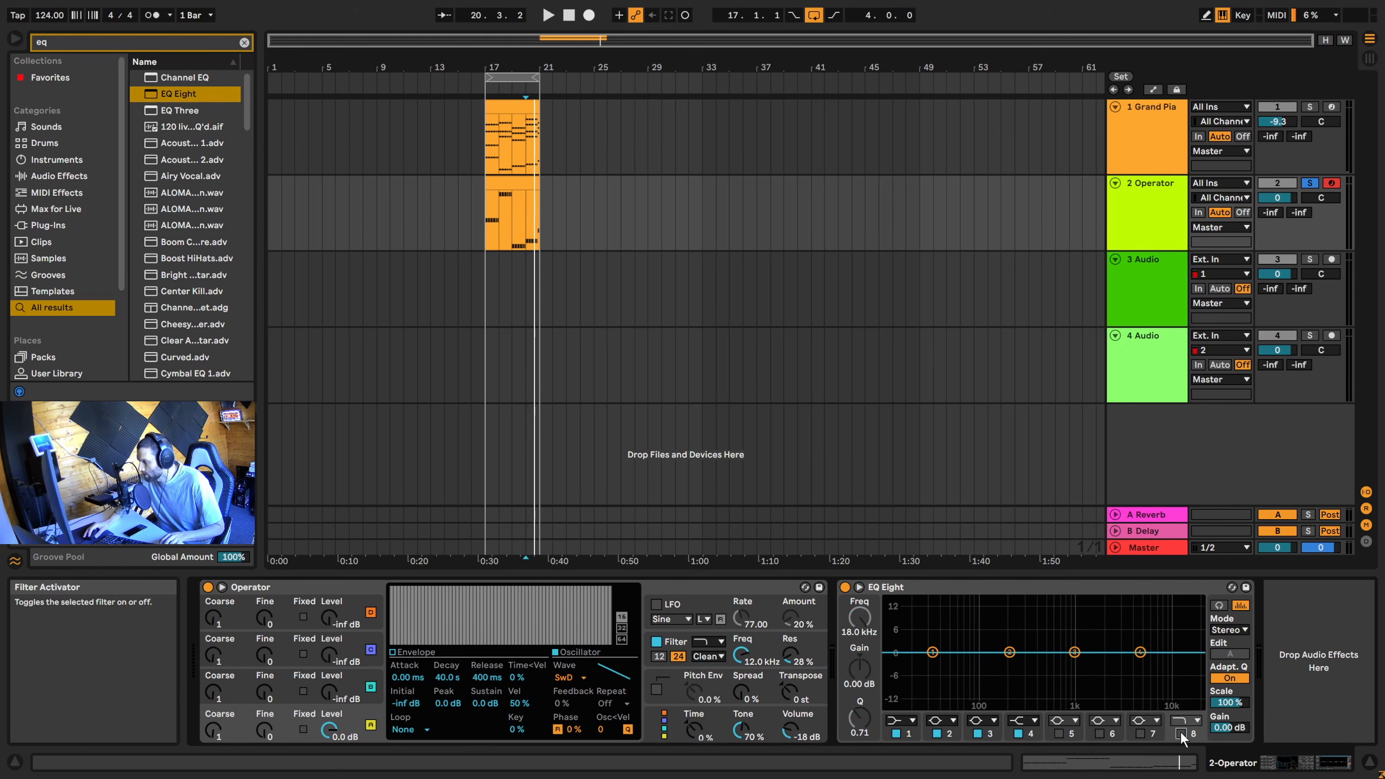
{"action": "left_click", "coordinate": [1179, 733]}
{"action": "left_click", "coordinate": [1180, 733]}
{"action": "left_click_drag", "start_coordinate": [1195, 661], "coordinate": [1005, 664]}
{"action": "key", "text": "space"}
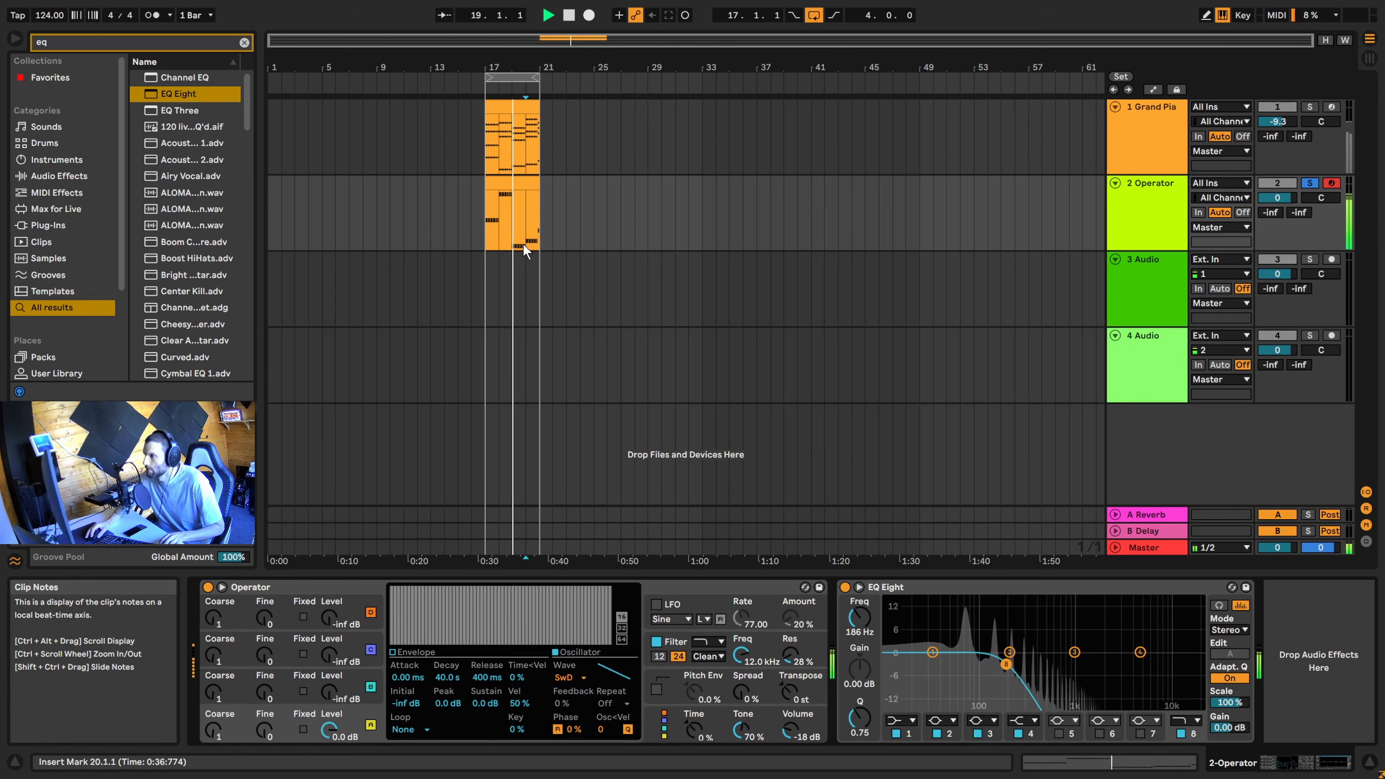
{"action": "key", "text": "space"}
{"action": "left_click", "coordinate": [496, 233]}
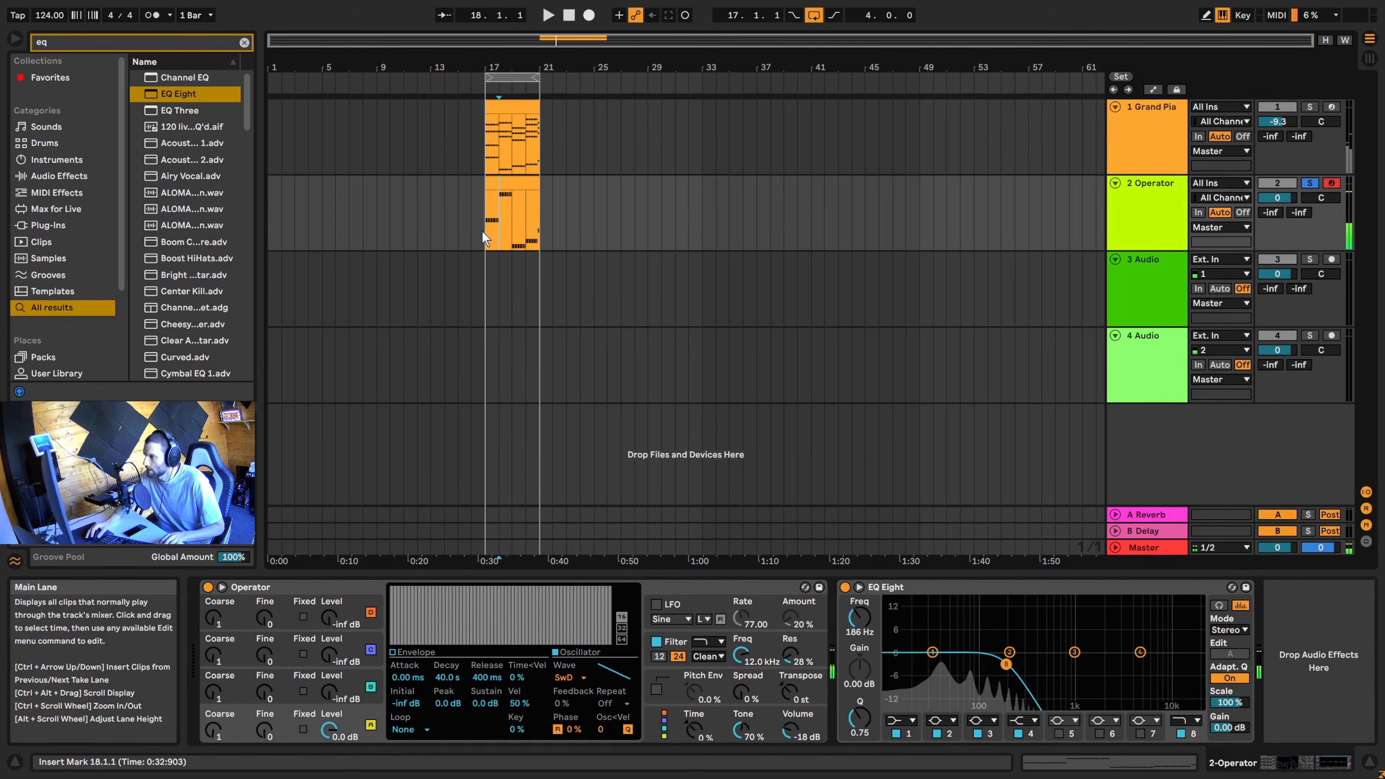
{"action": "left_click", "coordinate": [504, 190]}
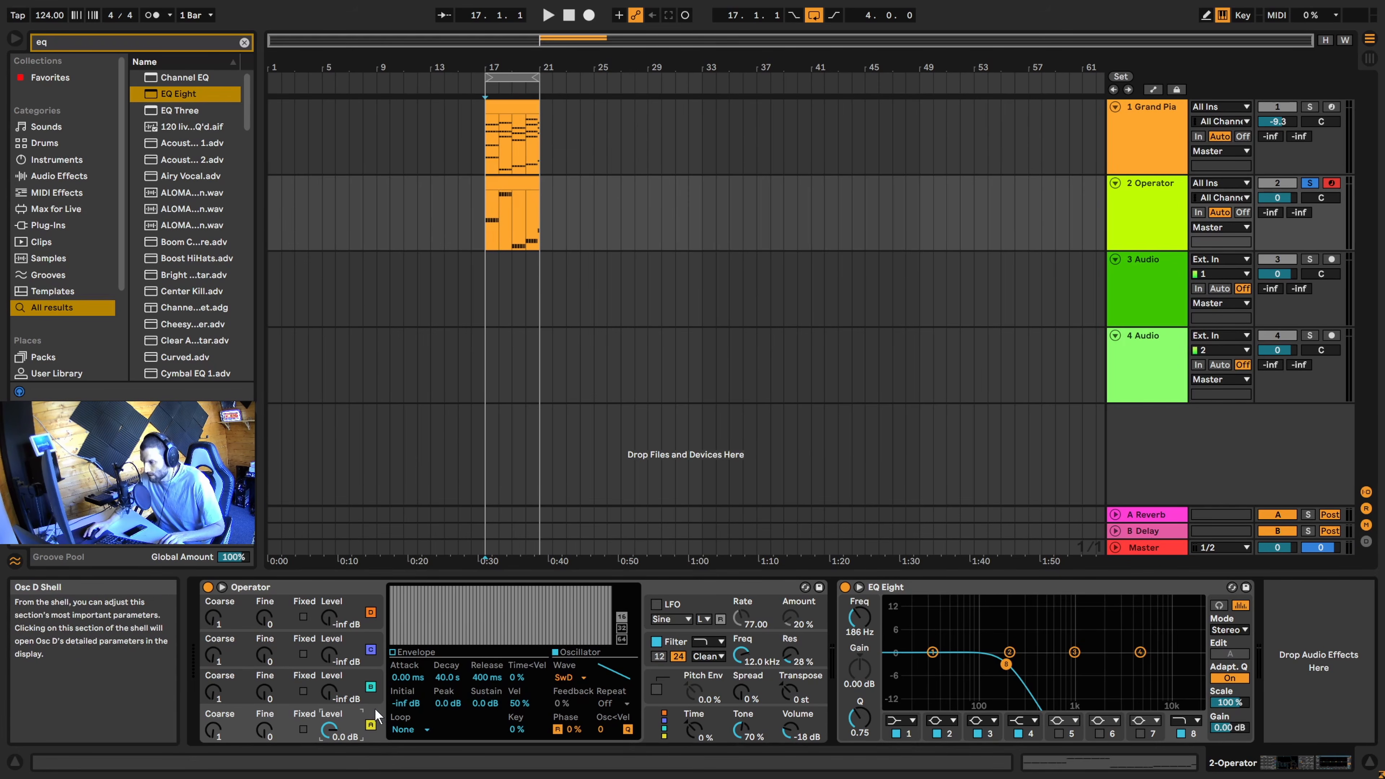
In Operator's volume envelope, pull the sustain down to -inf dB, set the decay to 4.18 s and audition the bass
{"action": "left_click", "coordinate": [393, 652]}
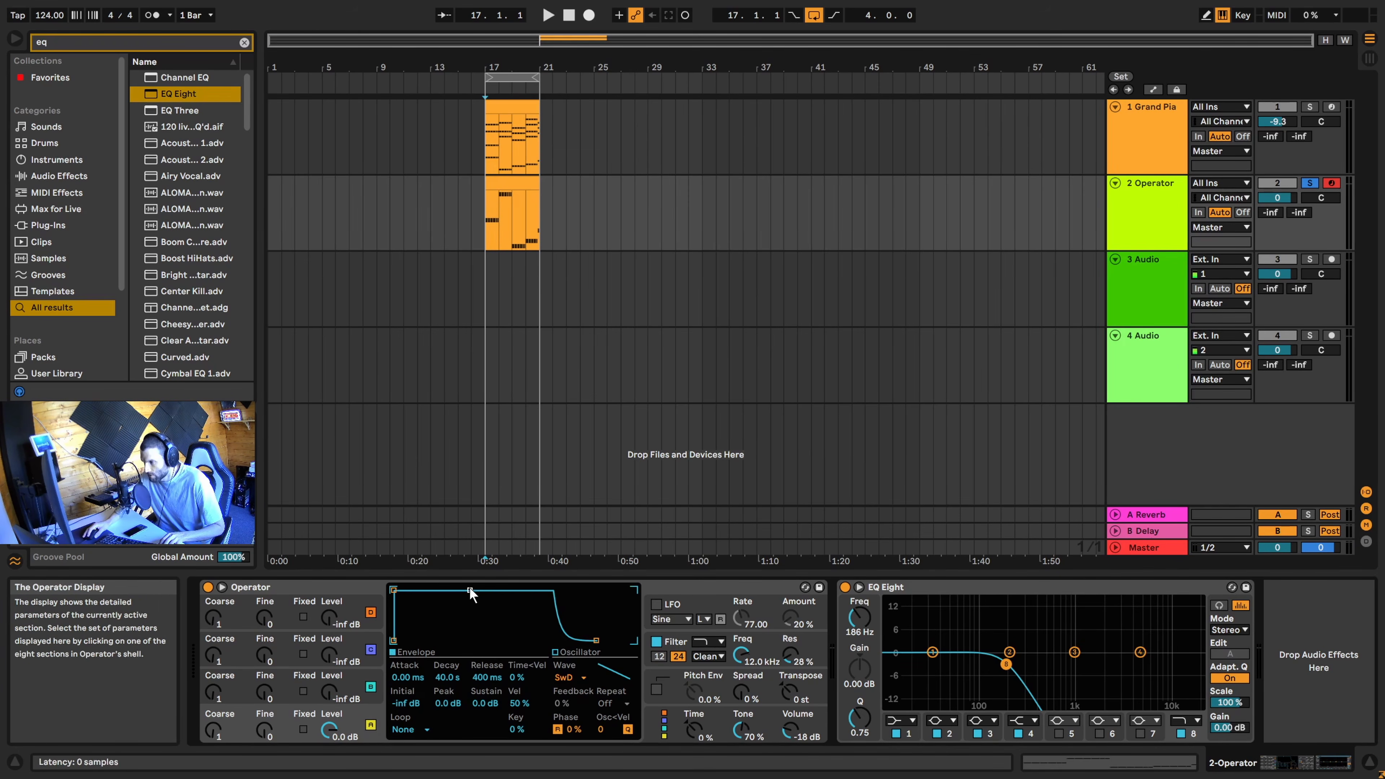
{"action": "left_click_drag", "start_coordinate": [469, 592], "coordinate": [464, 639]}
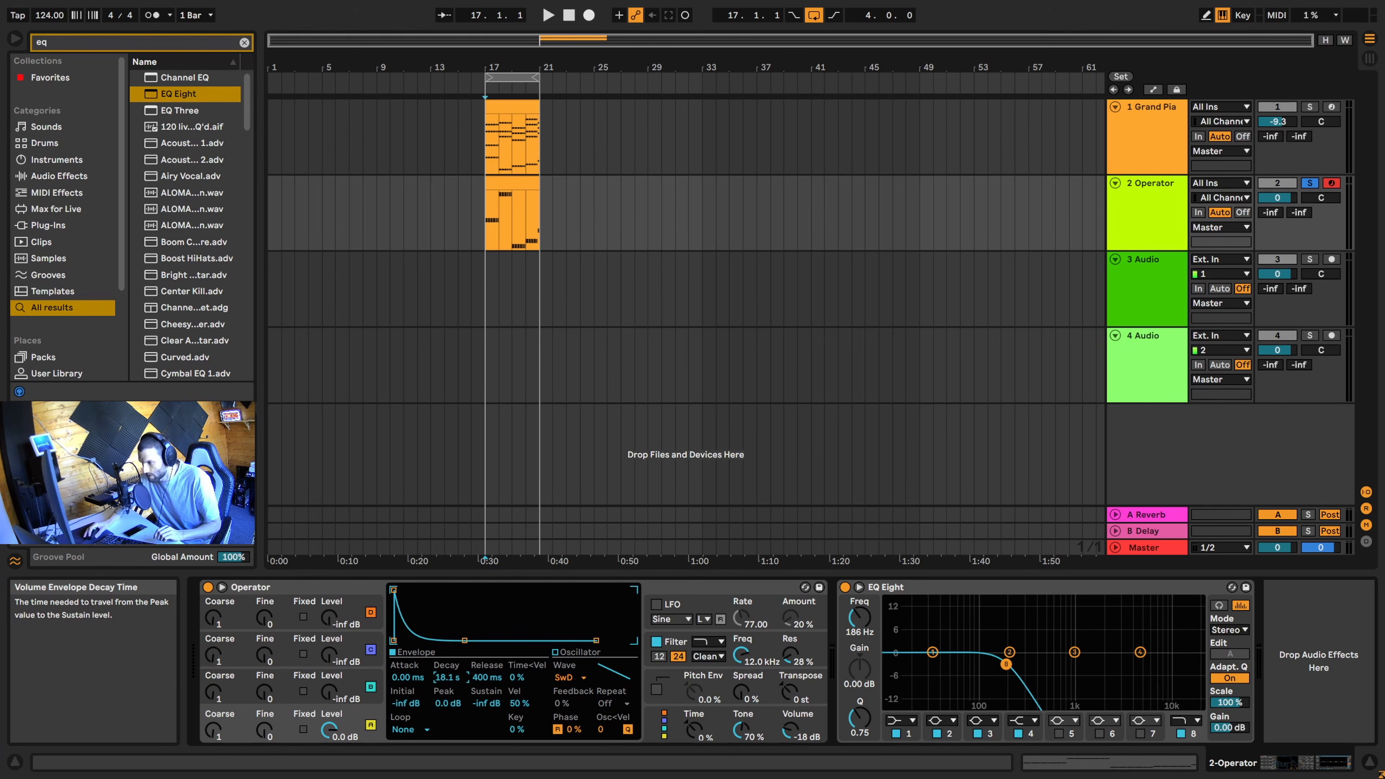
{"action": "left_click_drag", "start_coordinate": [443, 678], "coordinate": [443, 703]}
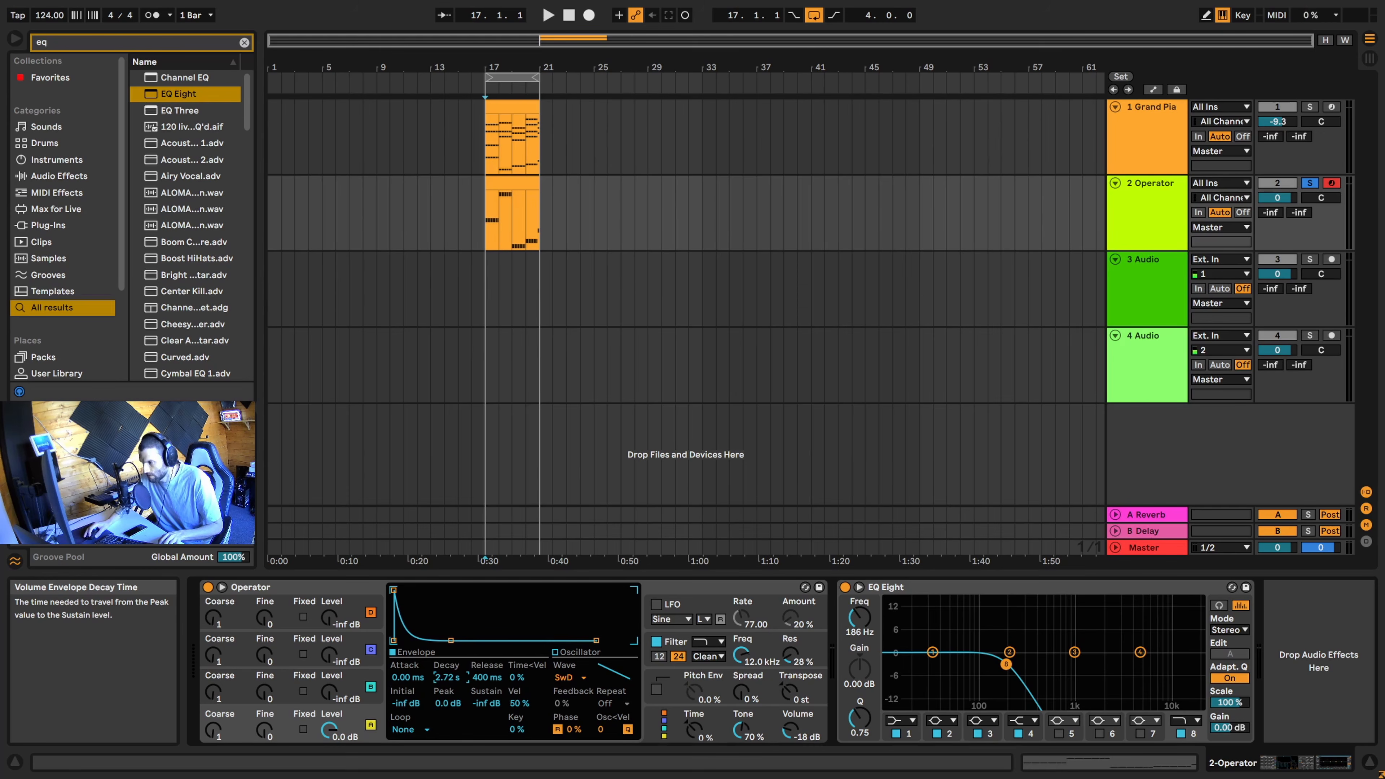
{"action": "key", "text": "space"}
{"action": "left_click_drag", "start_coordinate": [447, 678], "coordinate": [448, 657]}
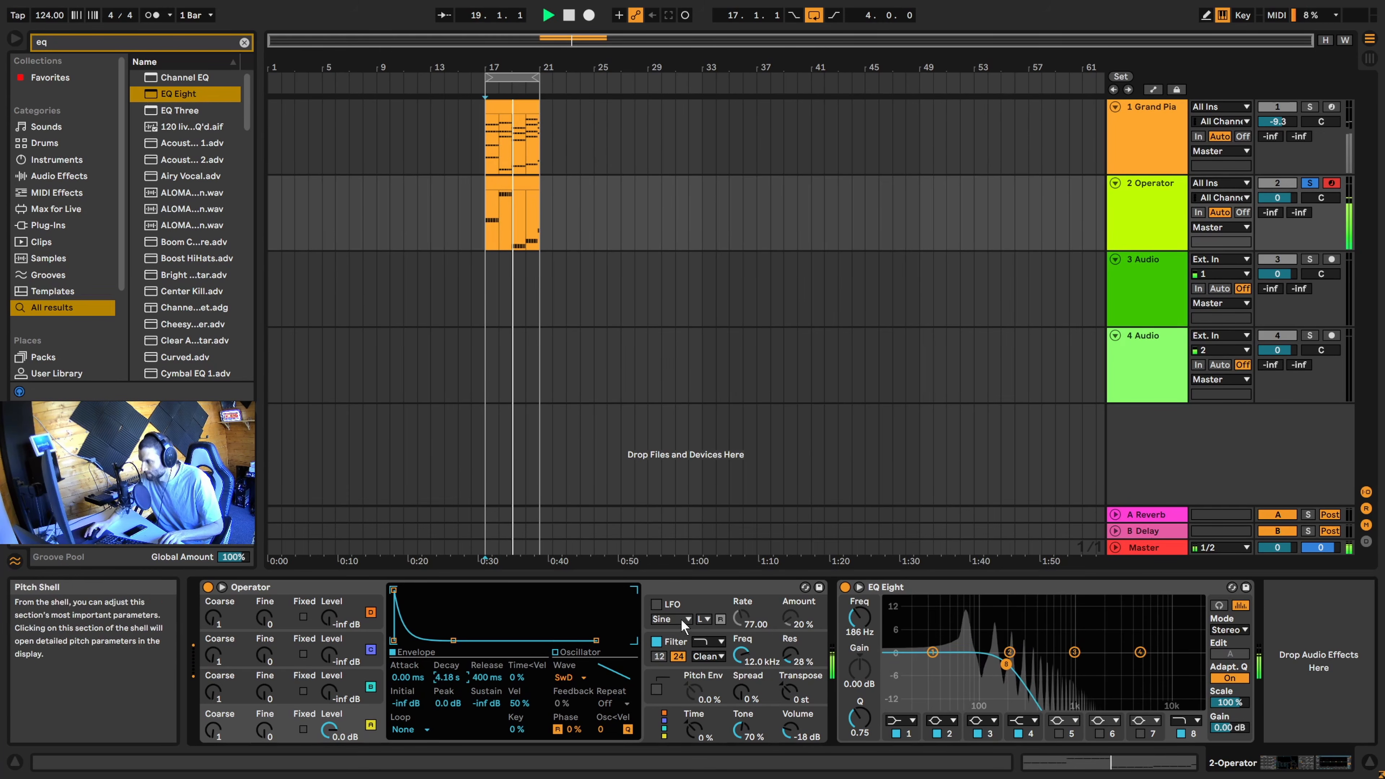
{"action": "key", "text": "space"}
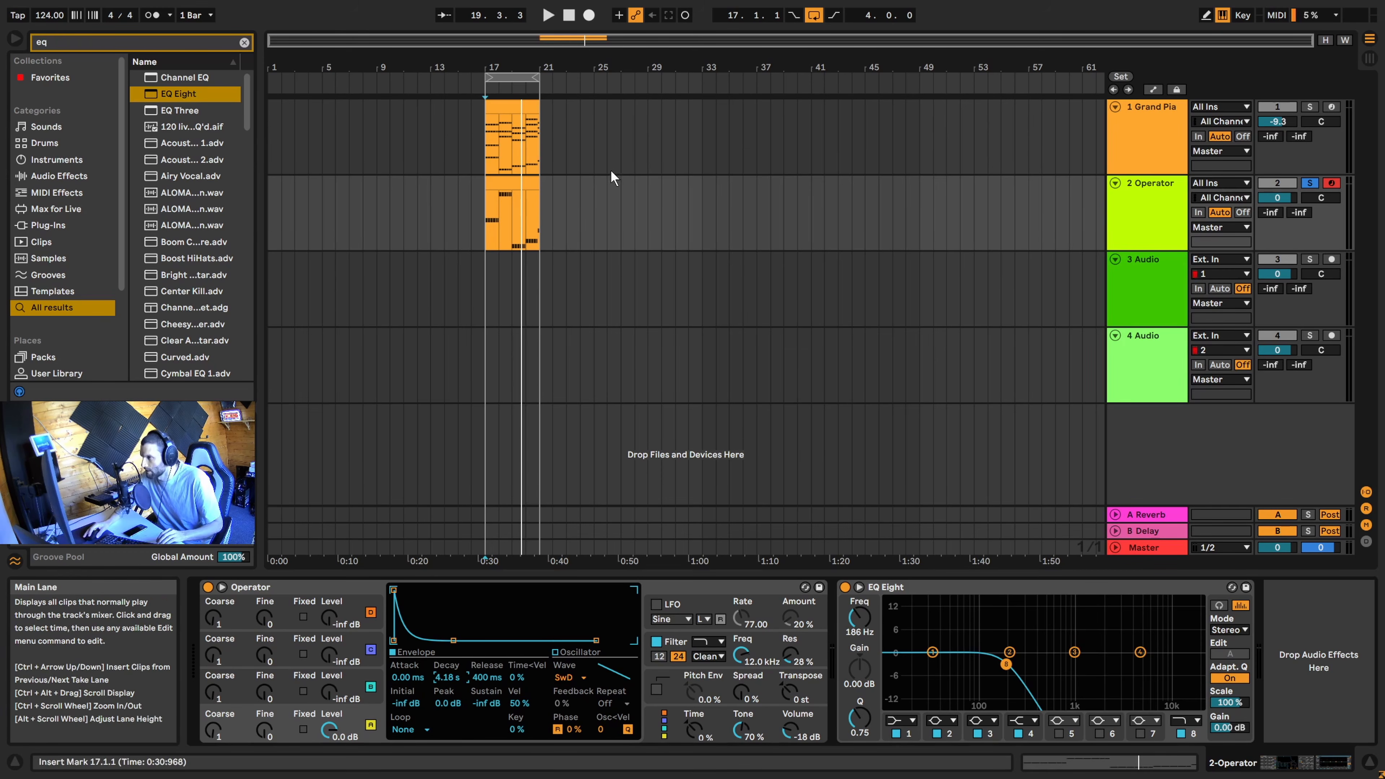
Duplicate the A0 notes in bar 1 of the Operator clip one octave up to A1 and audition the layered bass
{"action": "double_click", "coordinate": [507, 186]}
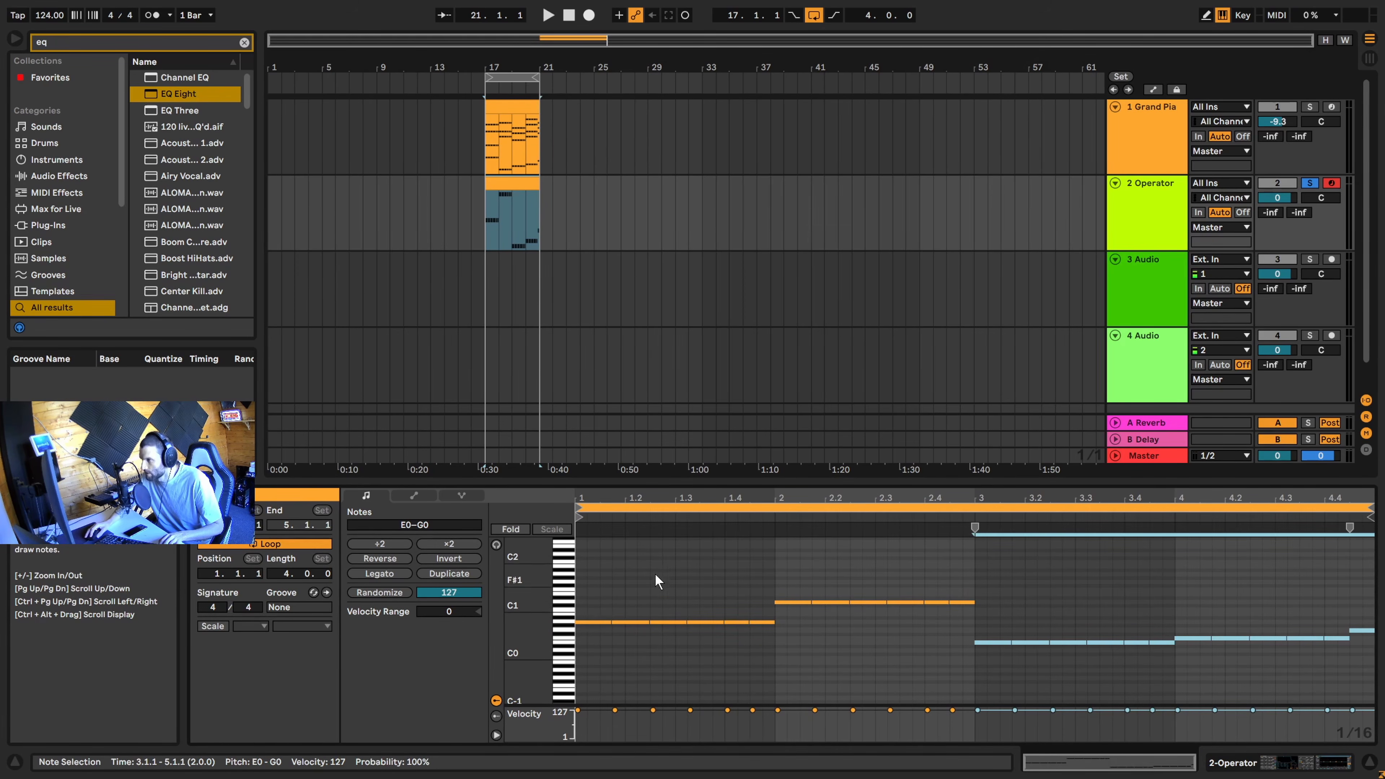
{"action": "key", "text": "space"}
{"action": "left_click_drag", "start_coordinate": [585, 595], "coordinate": [763, 650]}
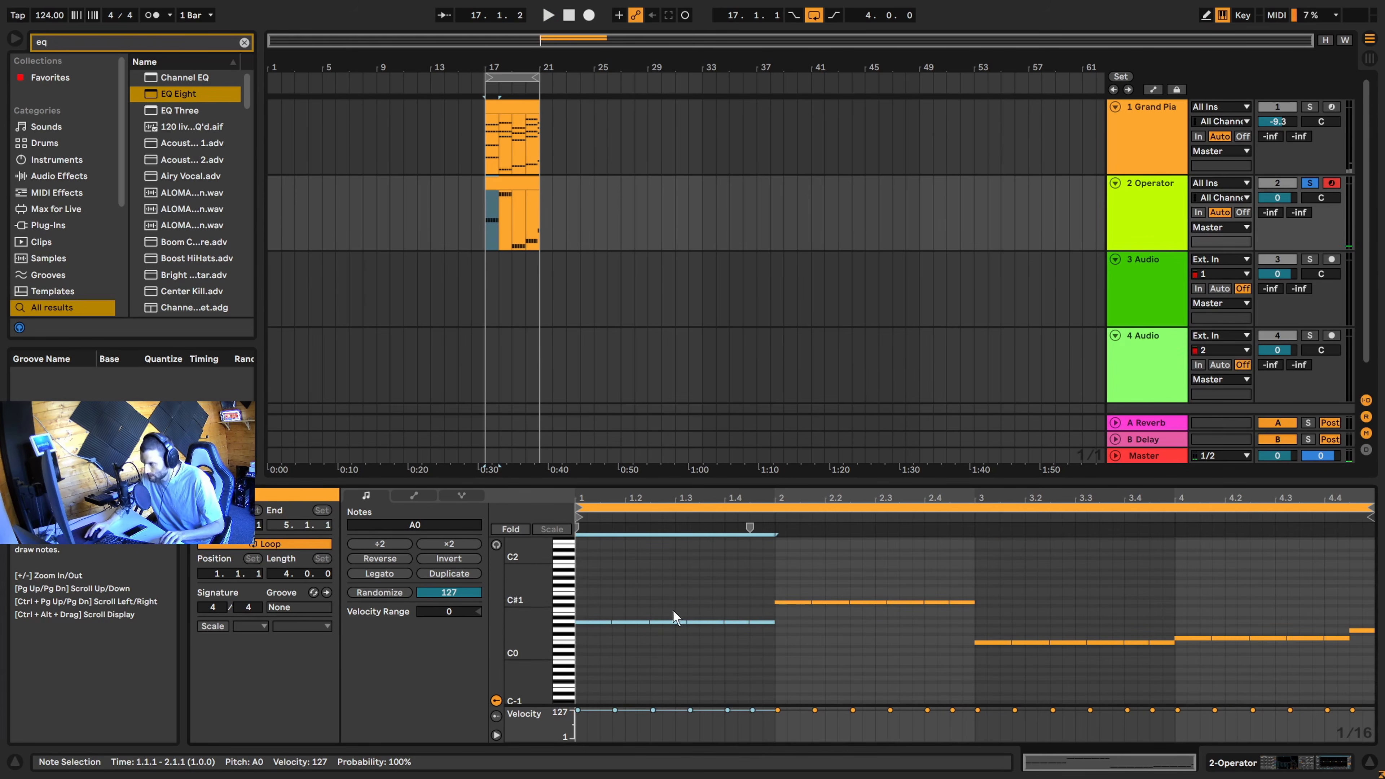
{"action": "left_click_drag", "start_coordinate": [600, 610], "coordinate": [767, 666]}
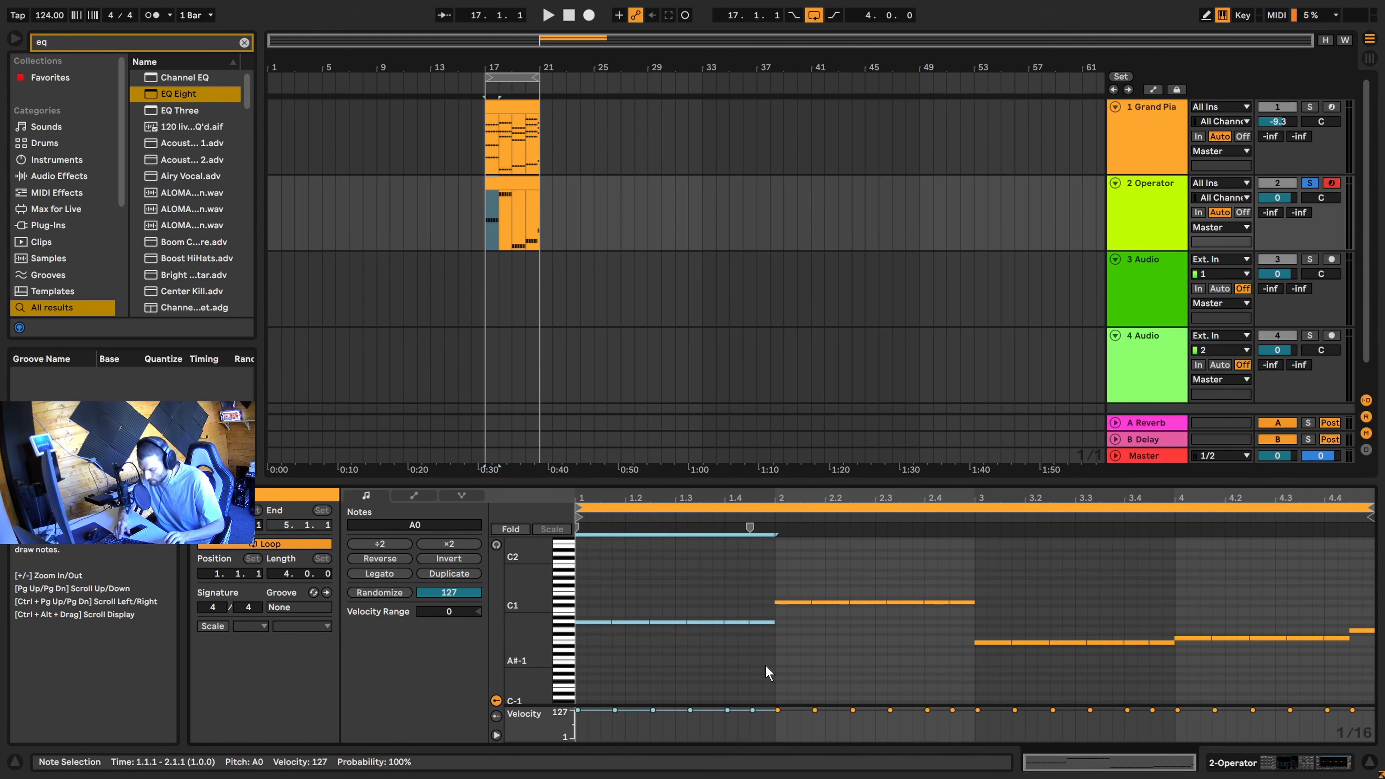
{"action": "key", "text": "shift+Up"}
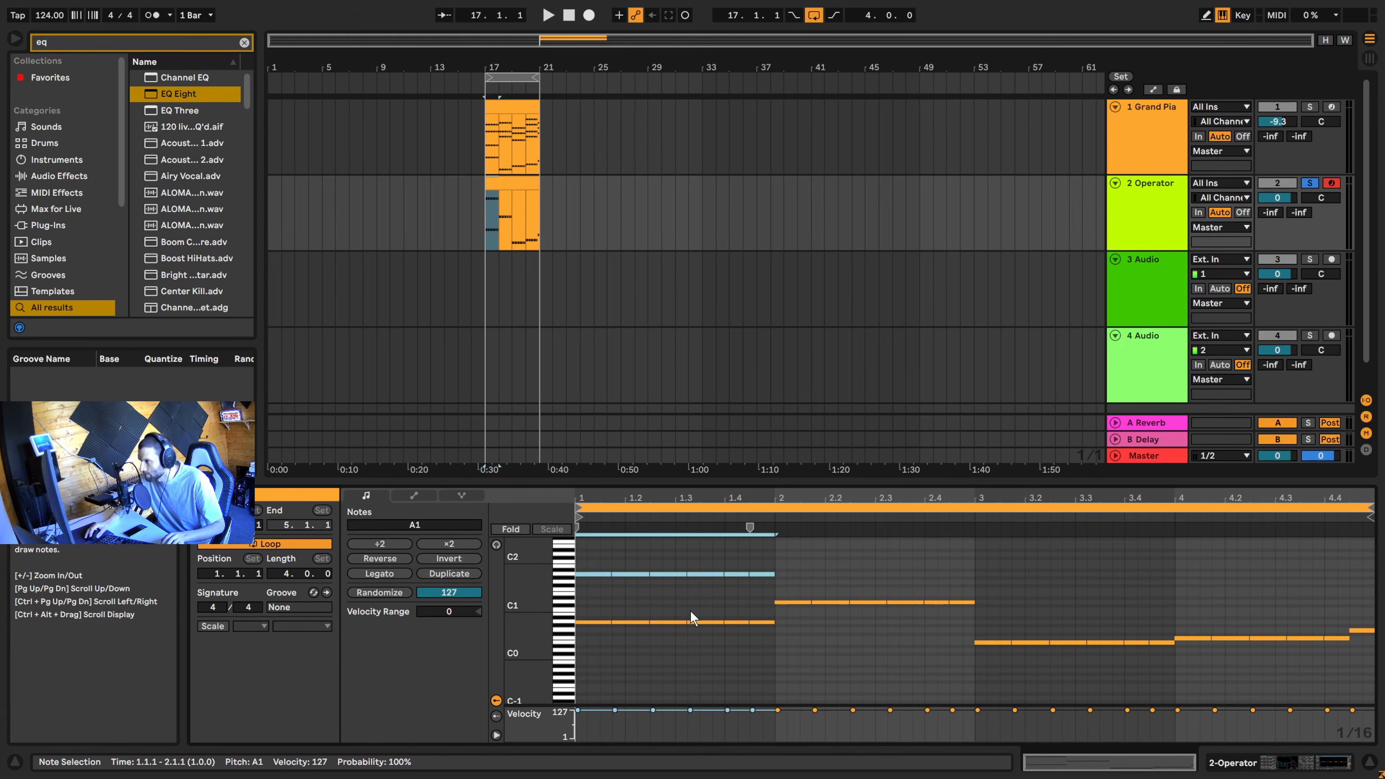
{"action": "key", "text": "space"}
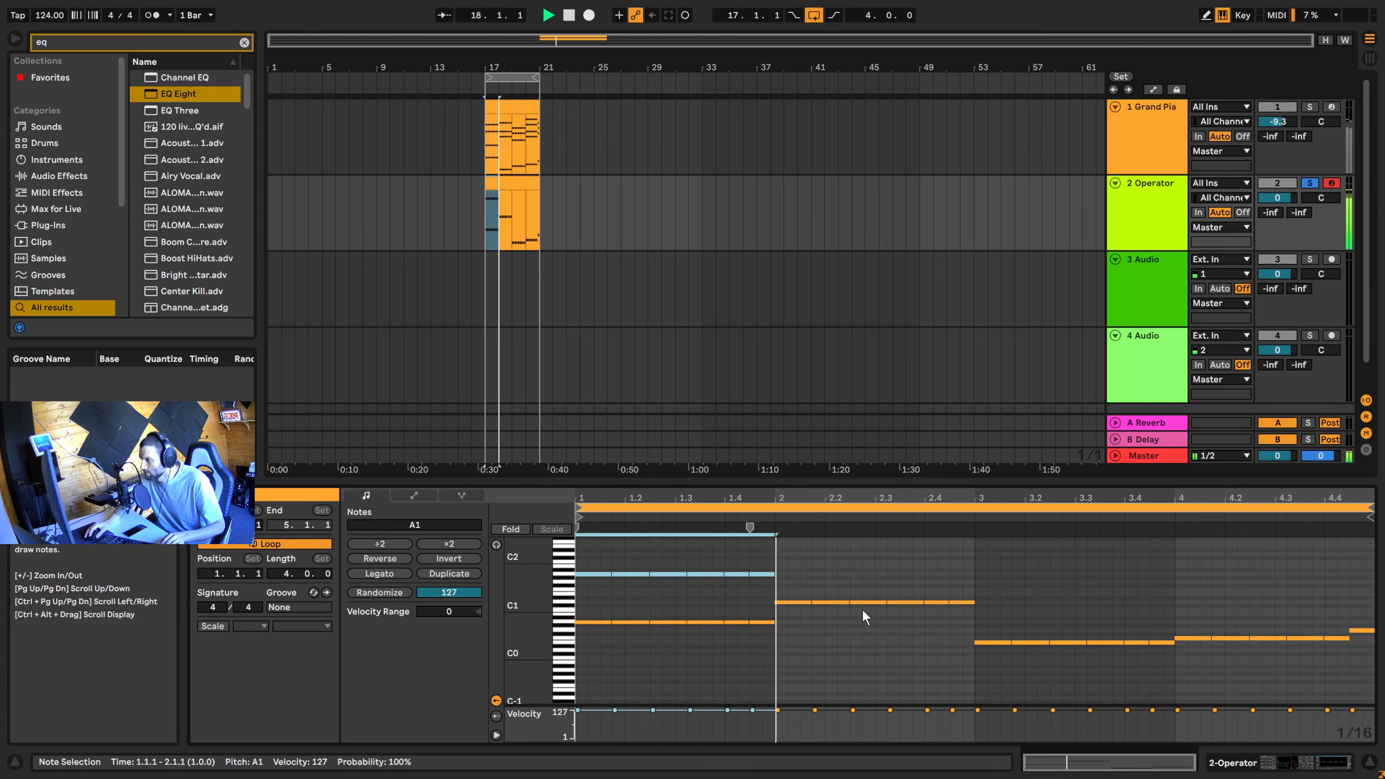
{"action": "key", "text": "space"}
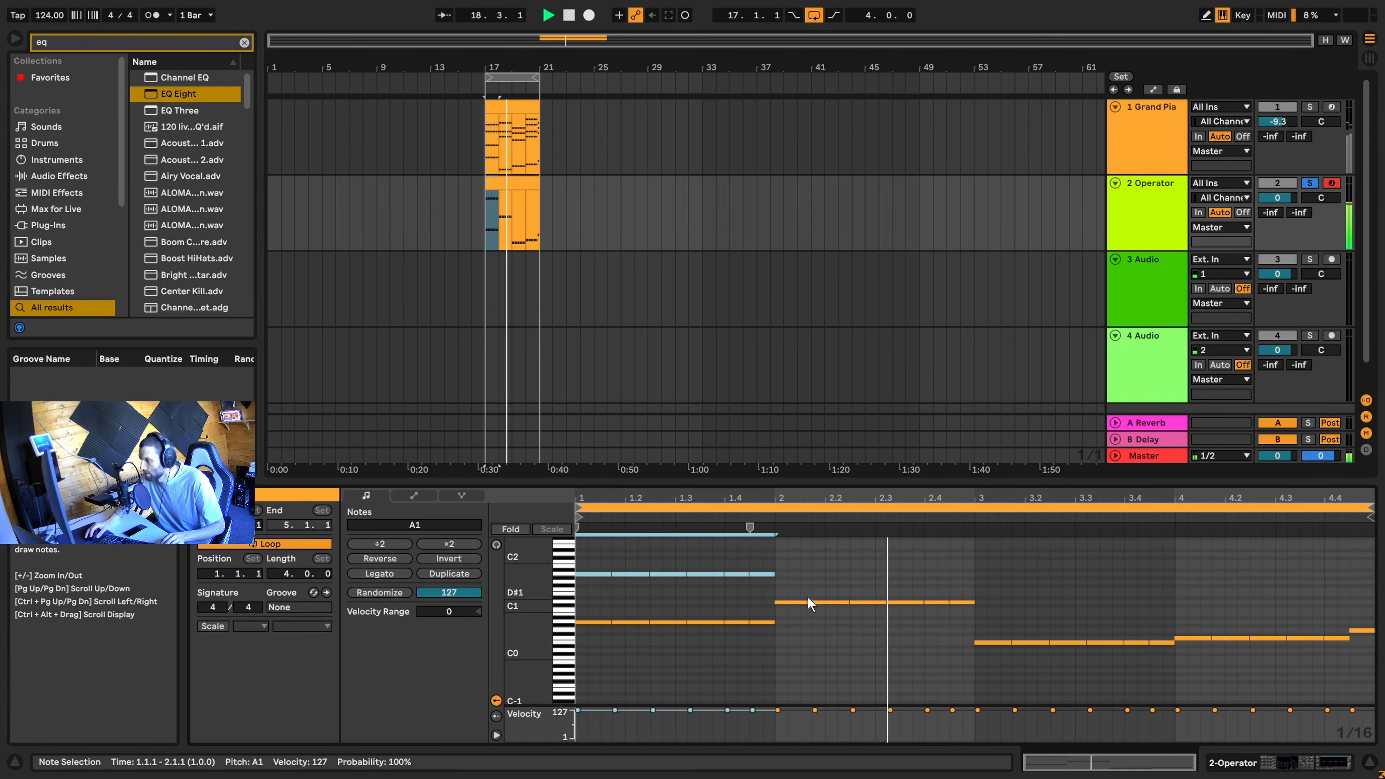
{"action": "key", "text": "space"}
Duplicate the D1 notes in bar 2 of the Operator clip one octave down to D0
{"action": "left_click_drag", "start_coordinate": [780, 584], "coordinate": [965, 616]}
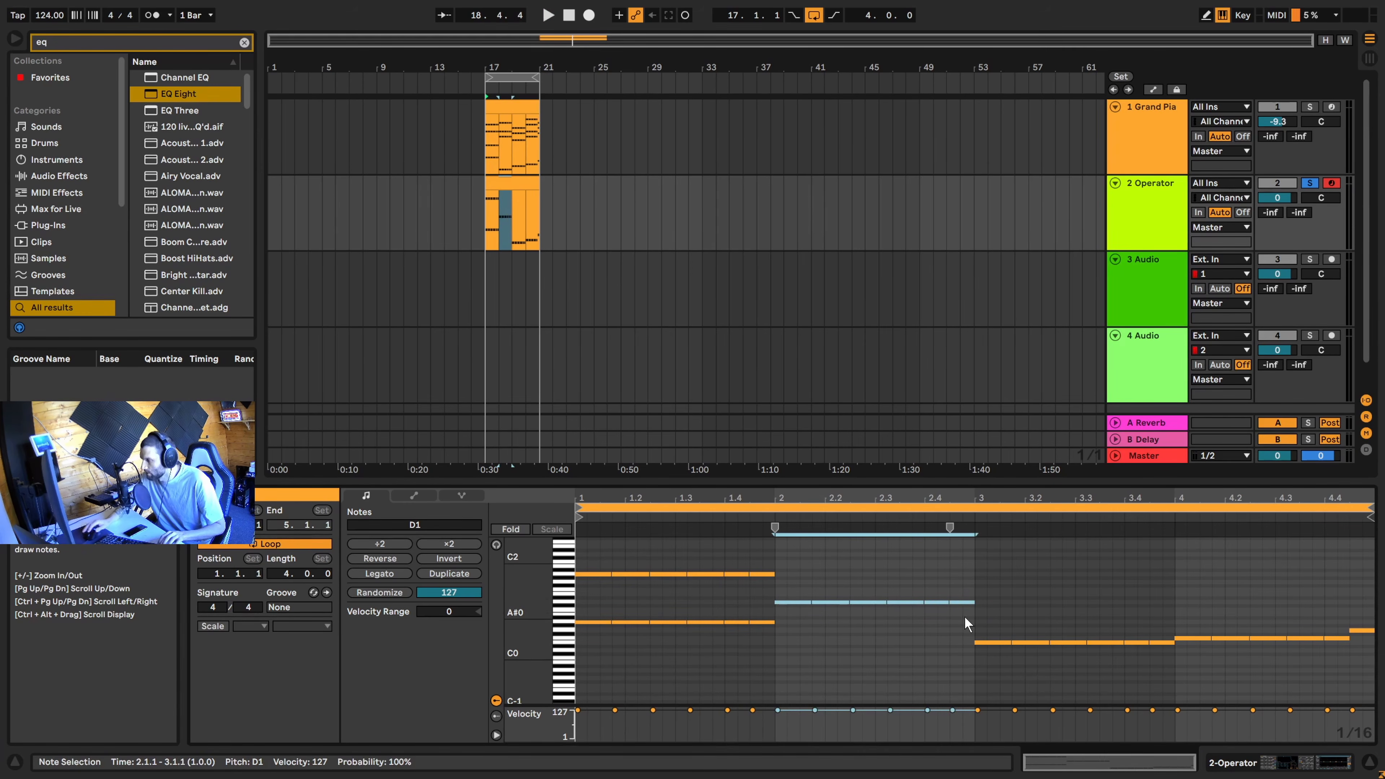
{"action": "left_click_drag", "start_coordinate": [780, 594], "coordinate": [975, 627]}
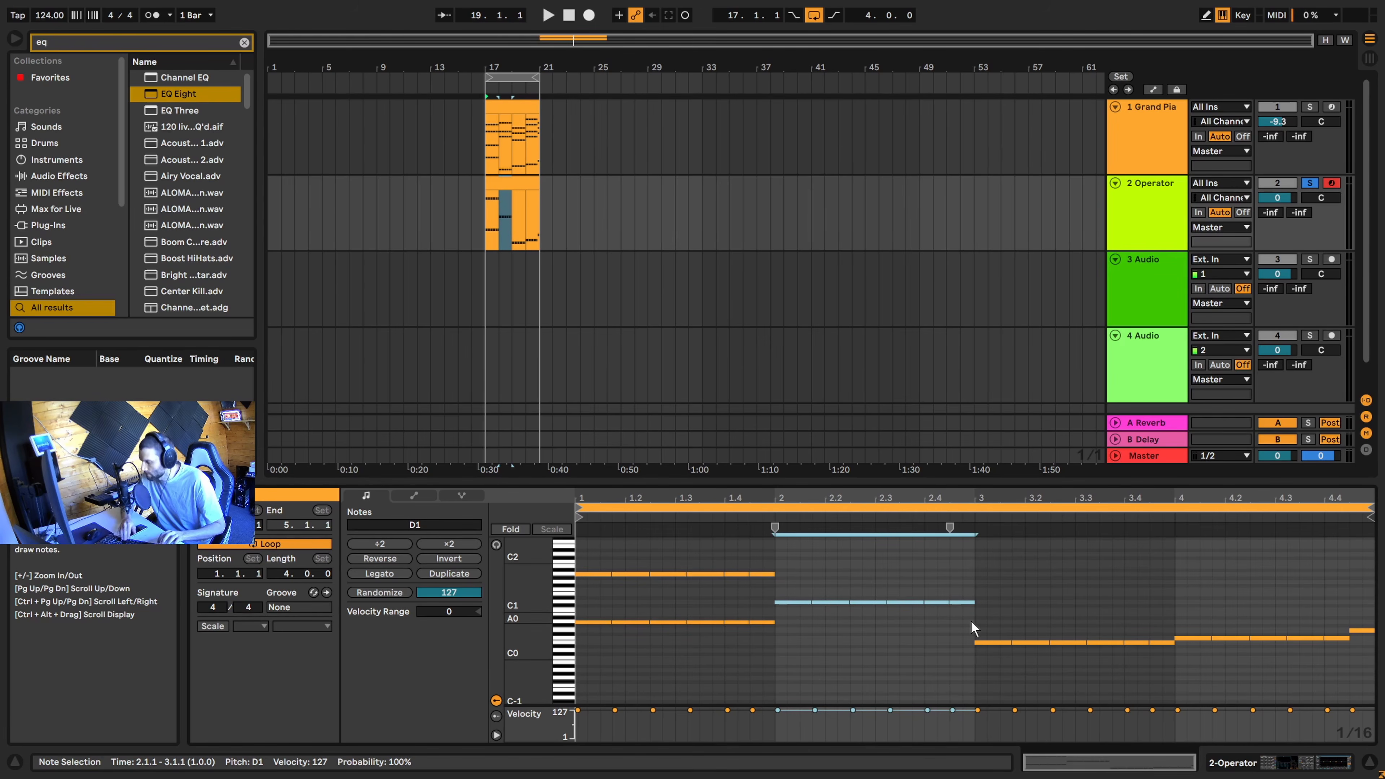
{"action": "key", "text": "shift+Down"}
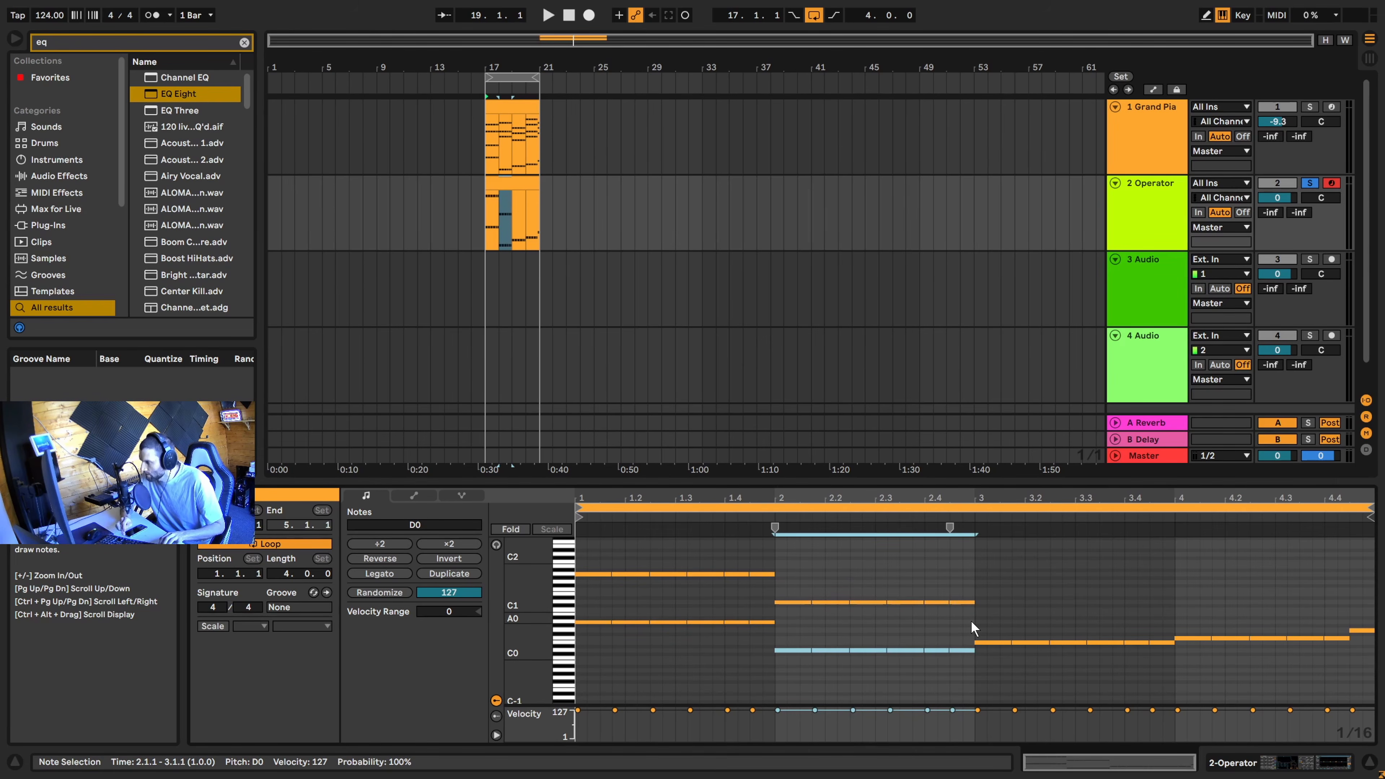
Duplicate the bass notes in bars 3 and 4 of the Operator clip one octave up to E1–G1 and audition the layered bass
{"action": "key", "text": "space"}
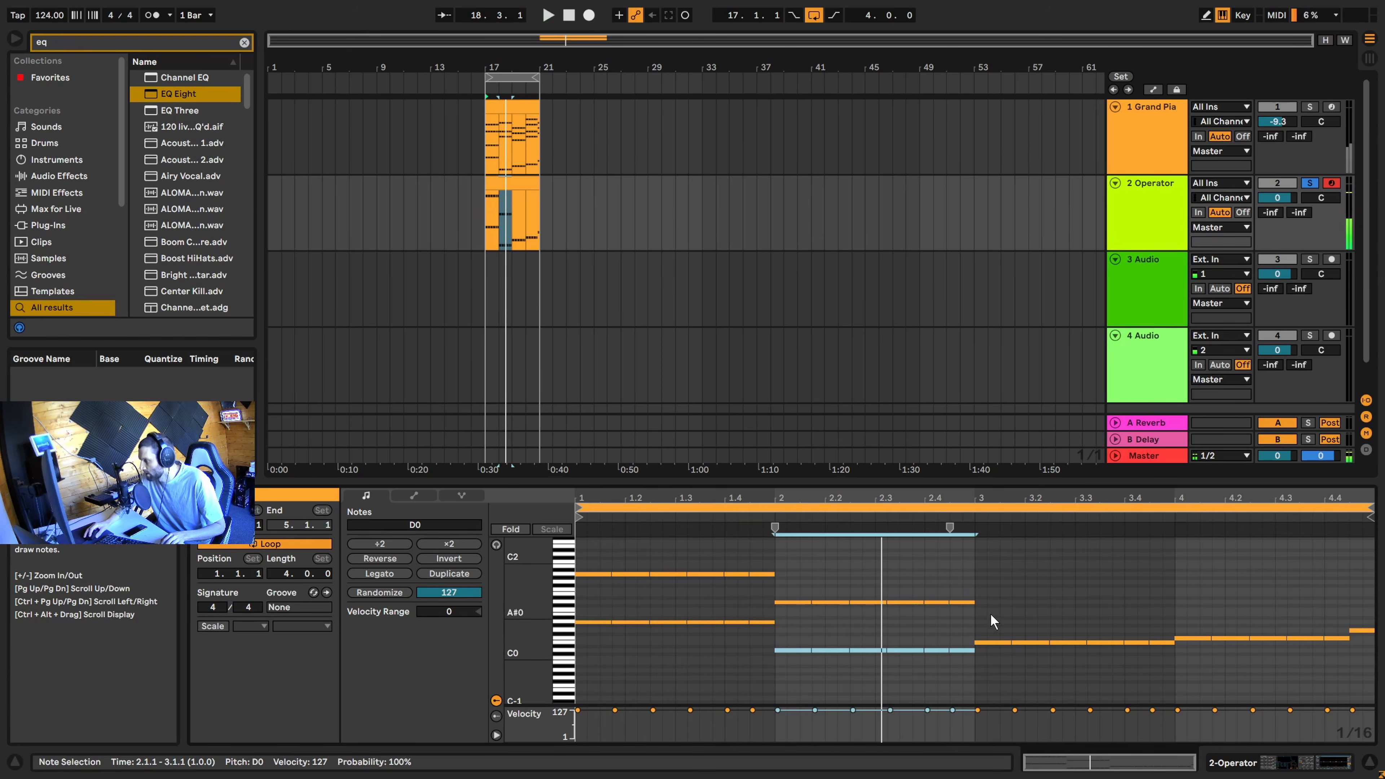
{"action": "left_click_drag", "start_coordinate": [990, 595], "coordinate": [1377, 685]}
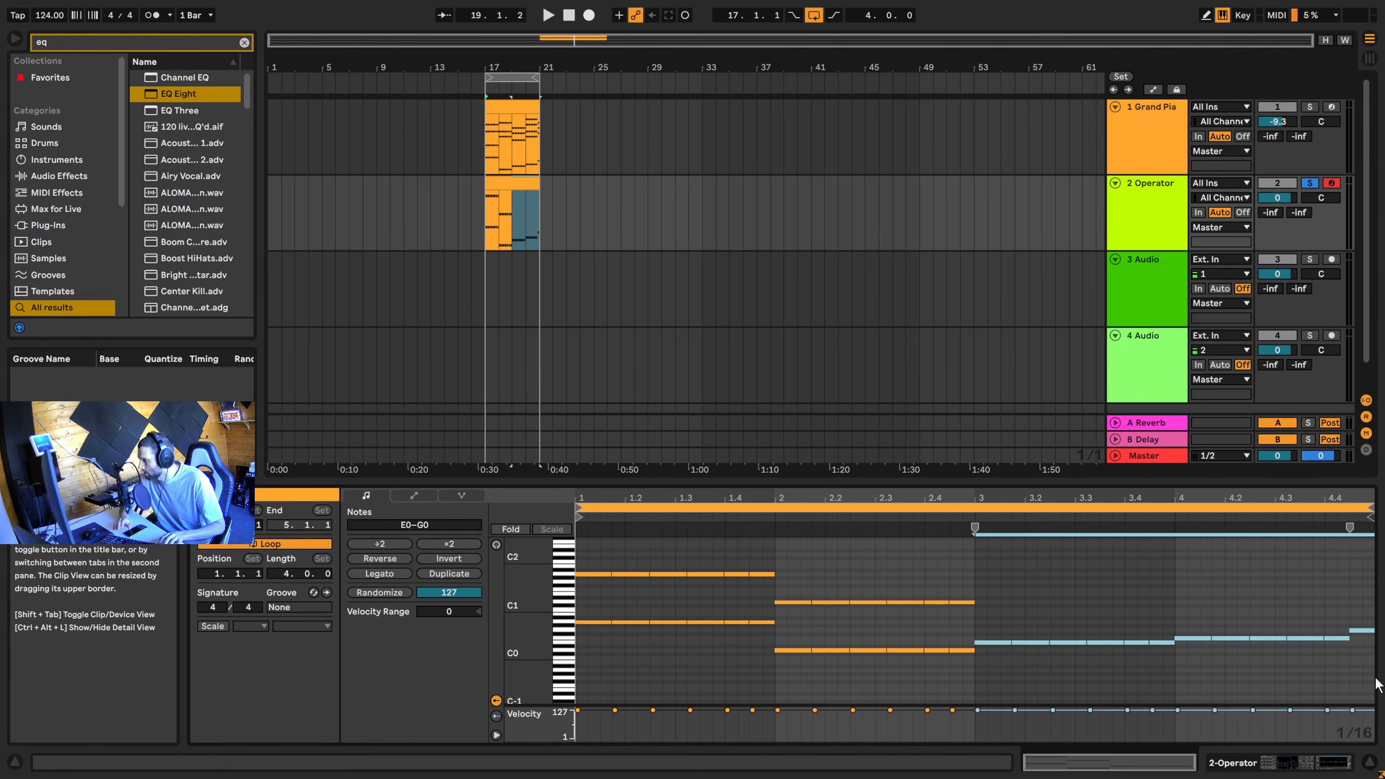
{"action": "key", "text": "shift+Up"}
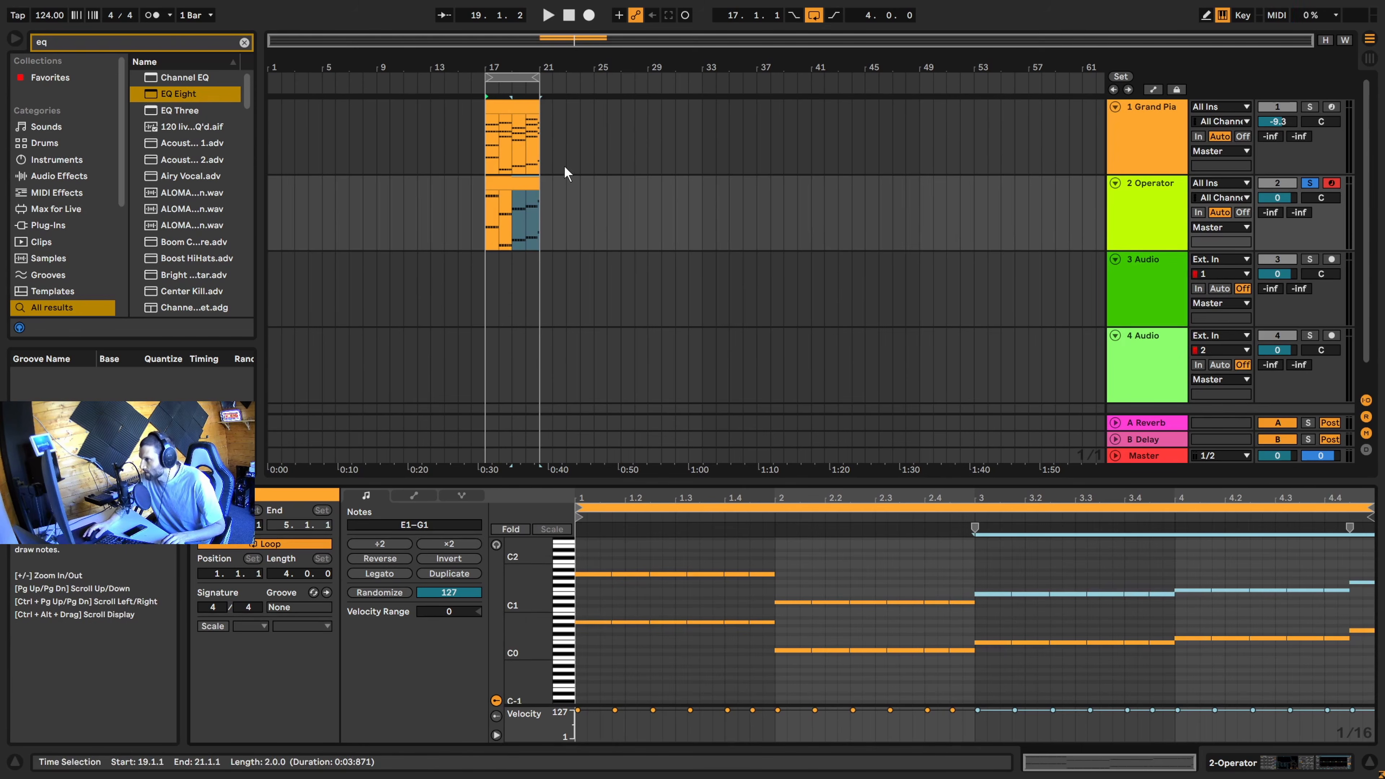
{"action": "left_click", "coordinate": [1124, 224]}
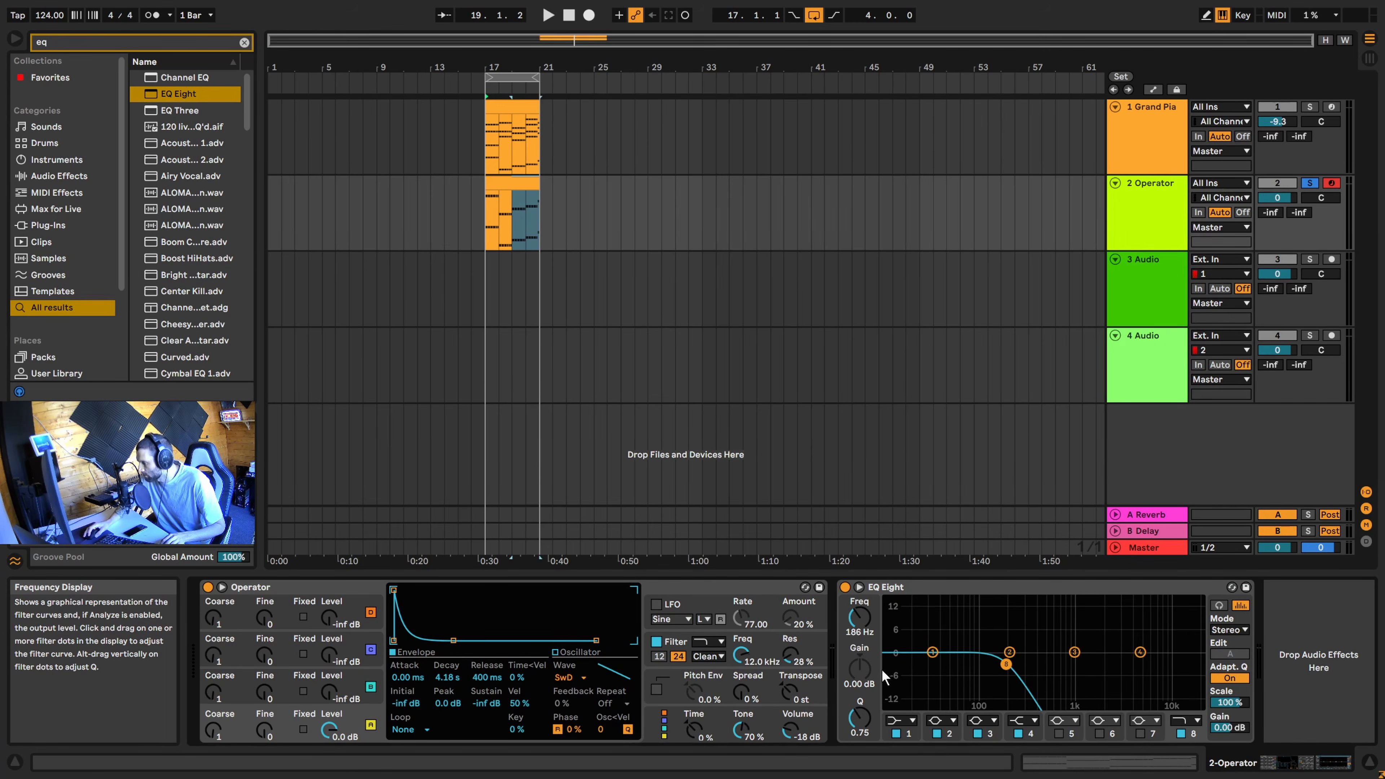
{"action": "key", "text": "space"}
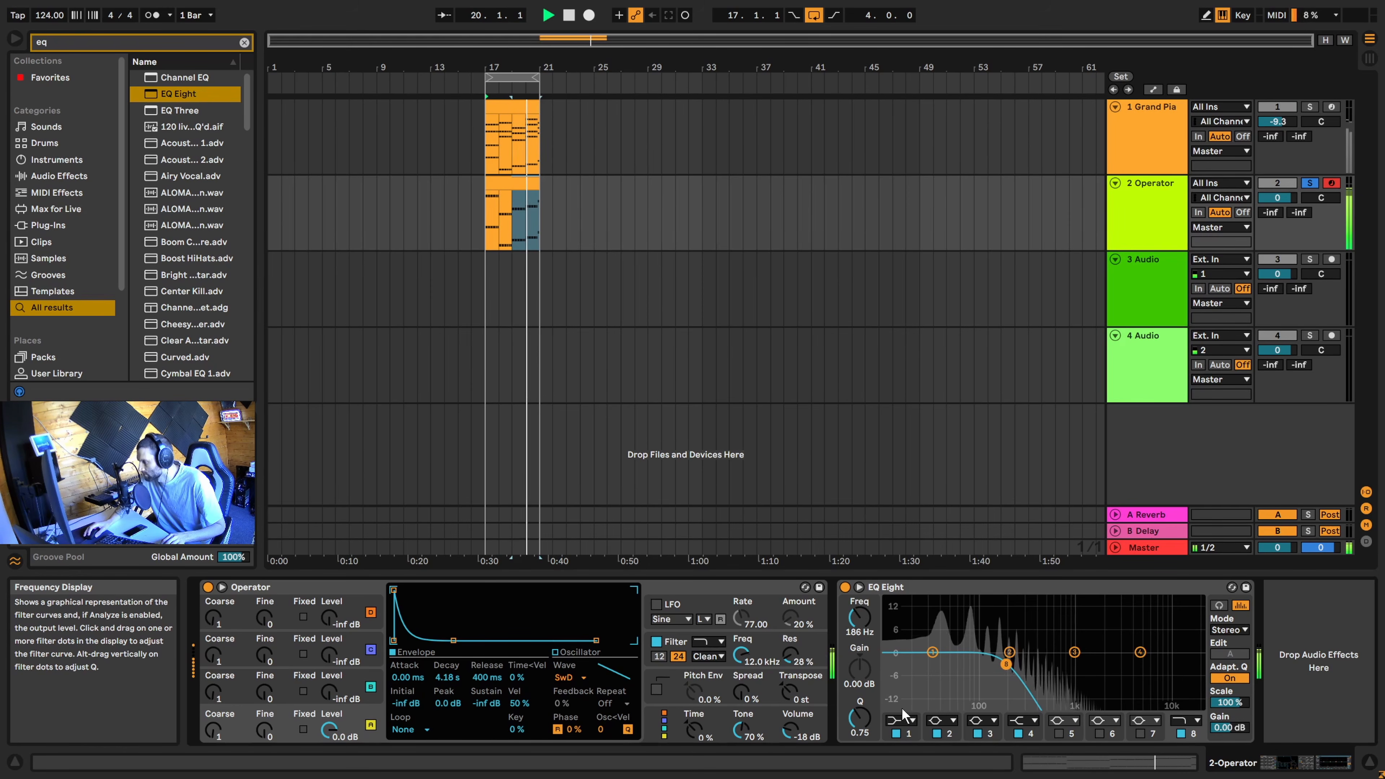
{"action": "key", "text": "space"}
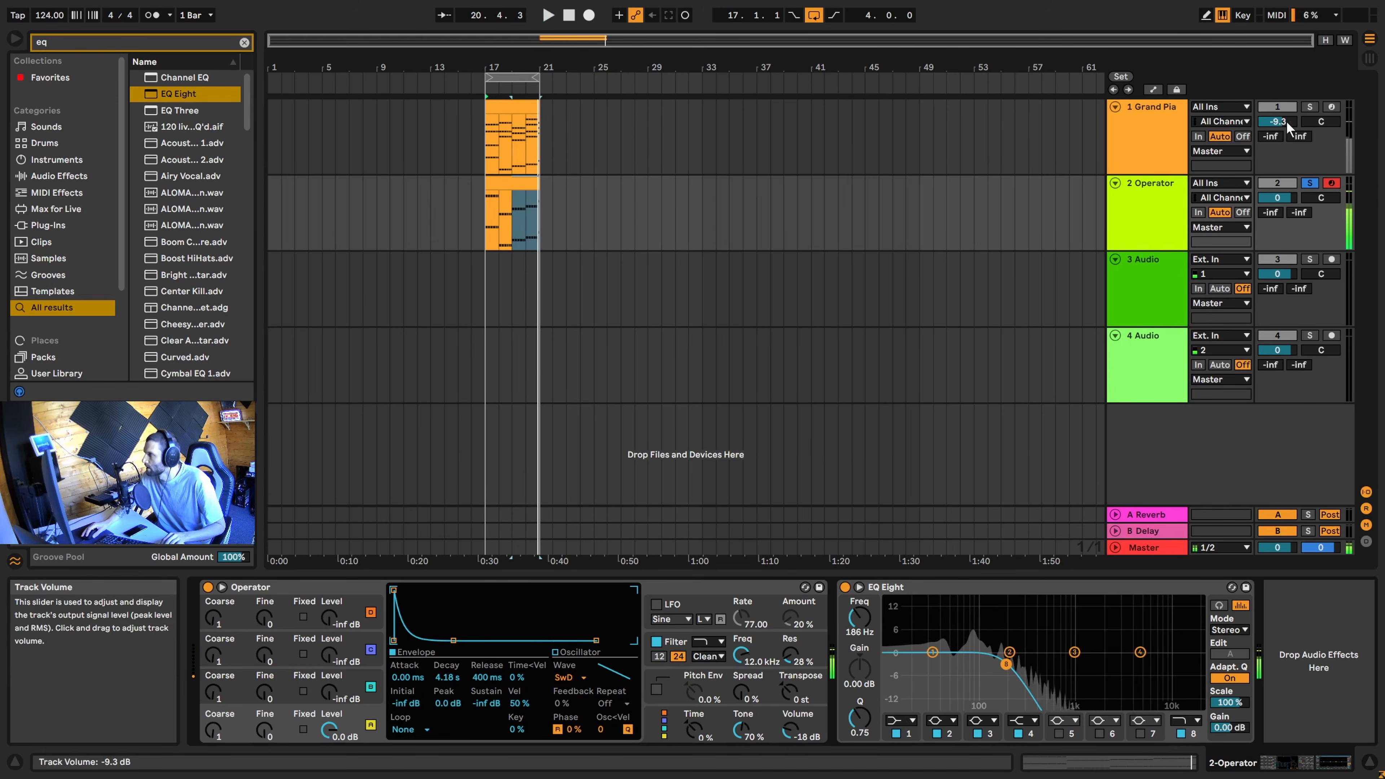
Unsolo the Operator track and play the piano and bass together from bar 17
{"action": "left_click", "coordinate": [1310, 184]}
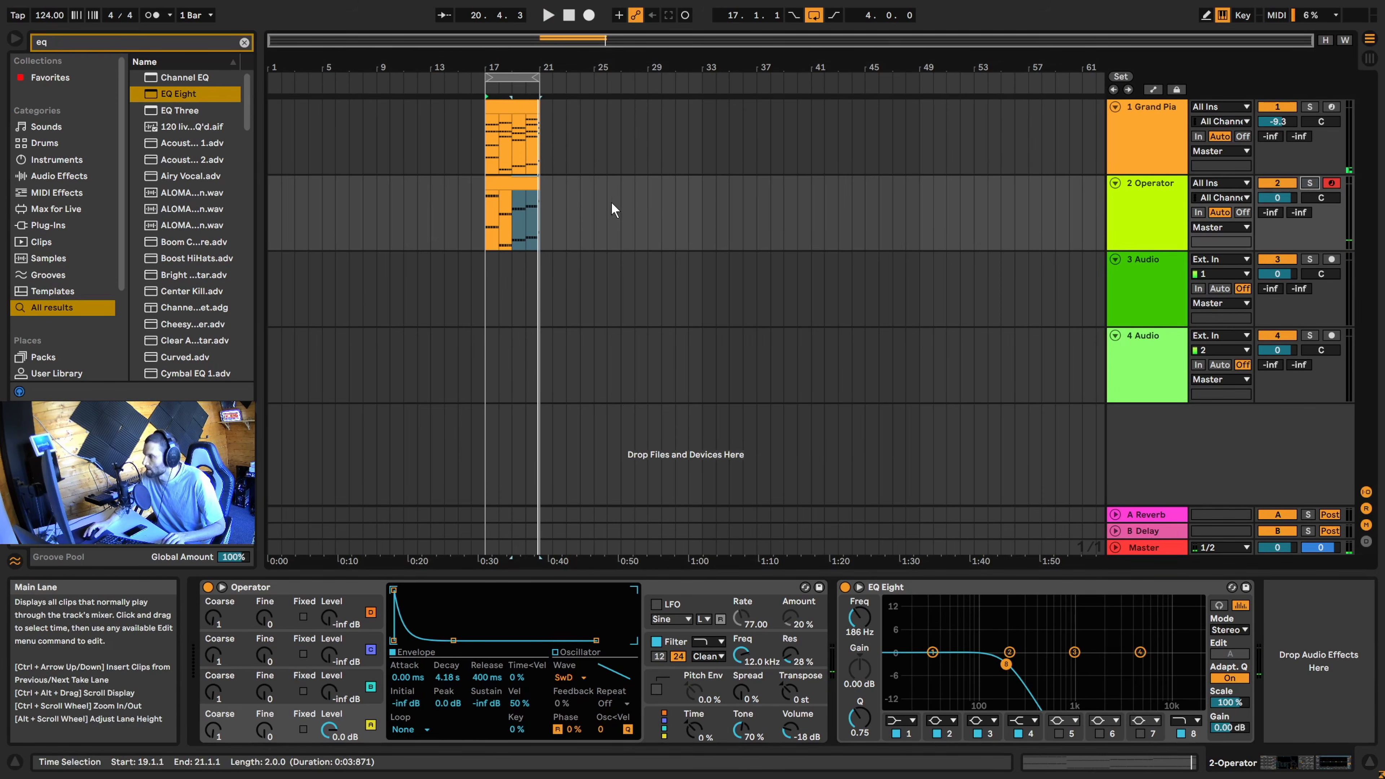
{"action": "left_click", "coordinate": [479, 218]}
{"action": "key", "text": "space"}
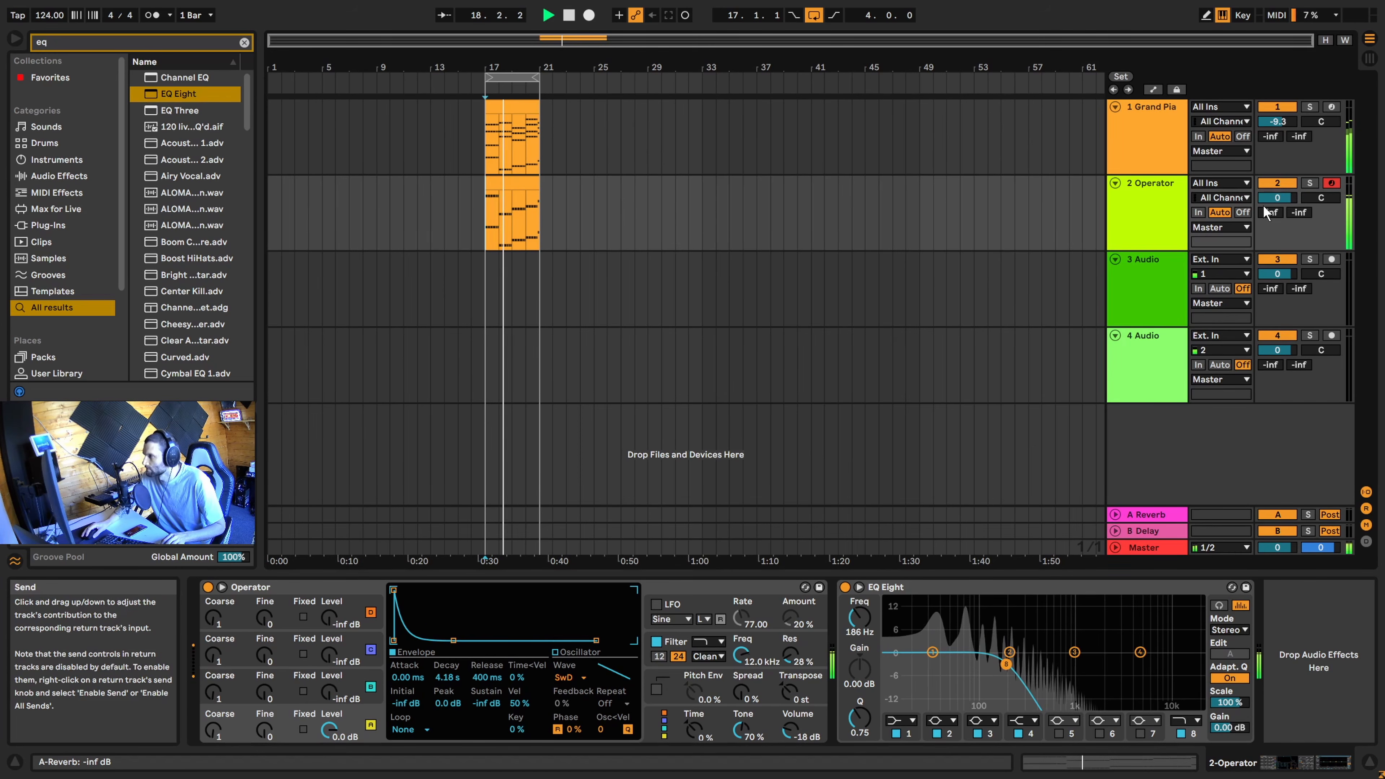
Compare the mix with the Operator track muted and unmuted, and lower its track volume to -3.8 dB
{"action": "left_click", "coordinate": [1272, 183]}
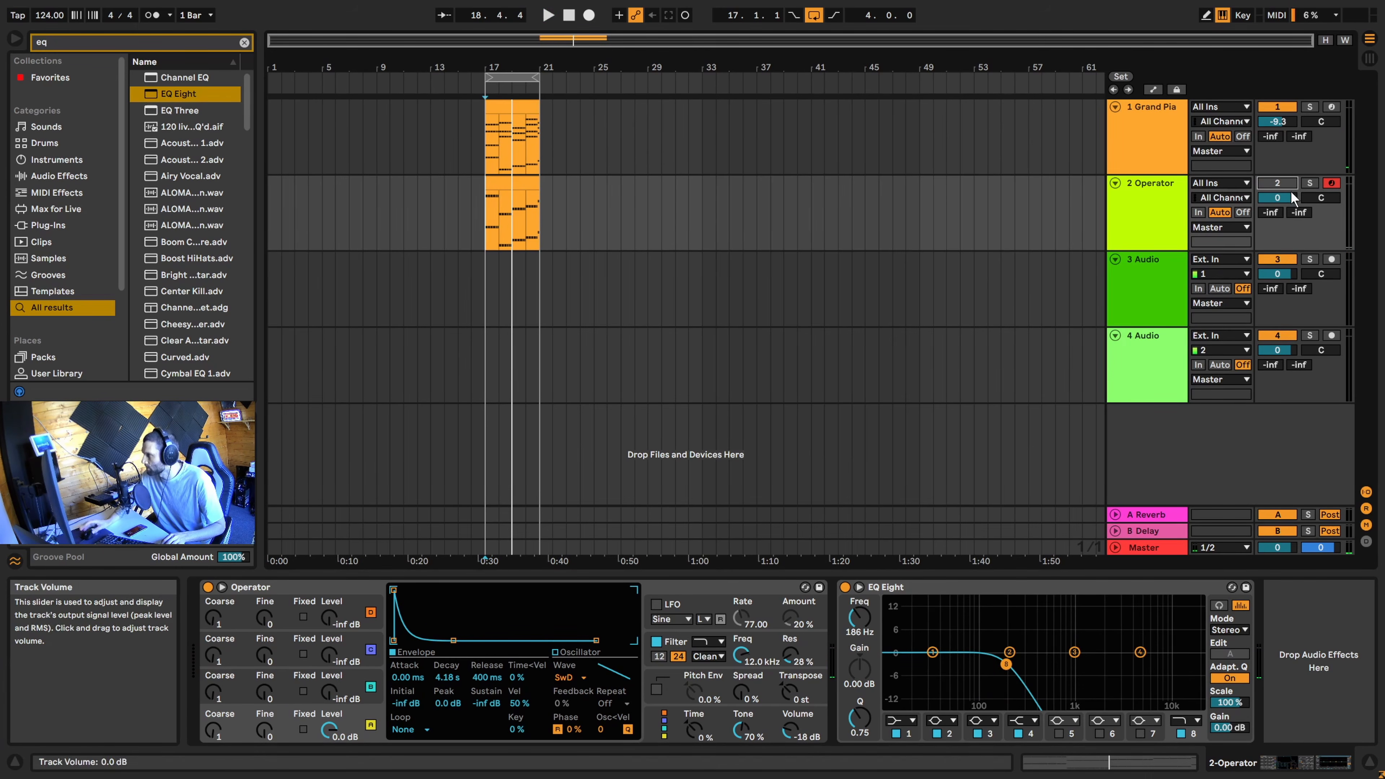
{"action": "key", "text": "space"}
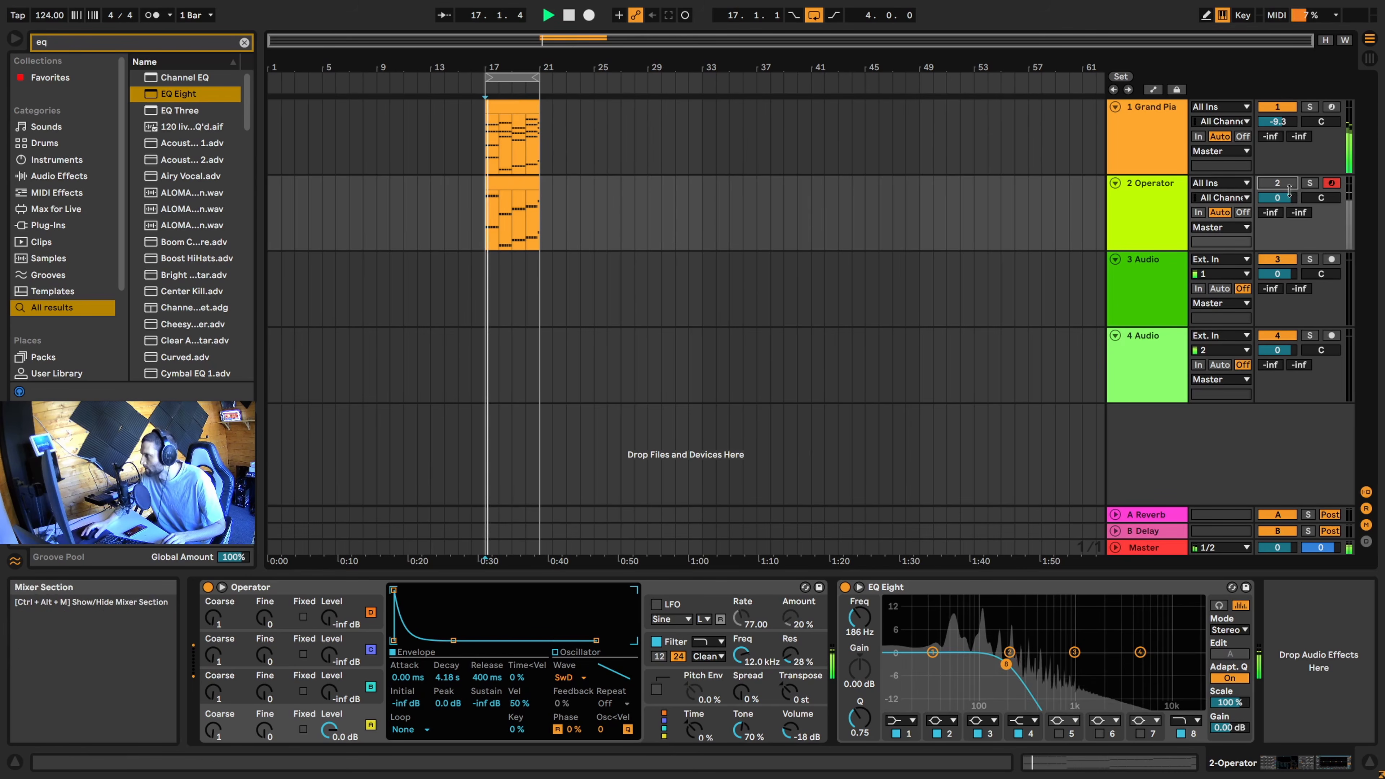
{"action": "left_click", "coordinate": [1287, 187]}
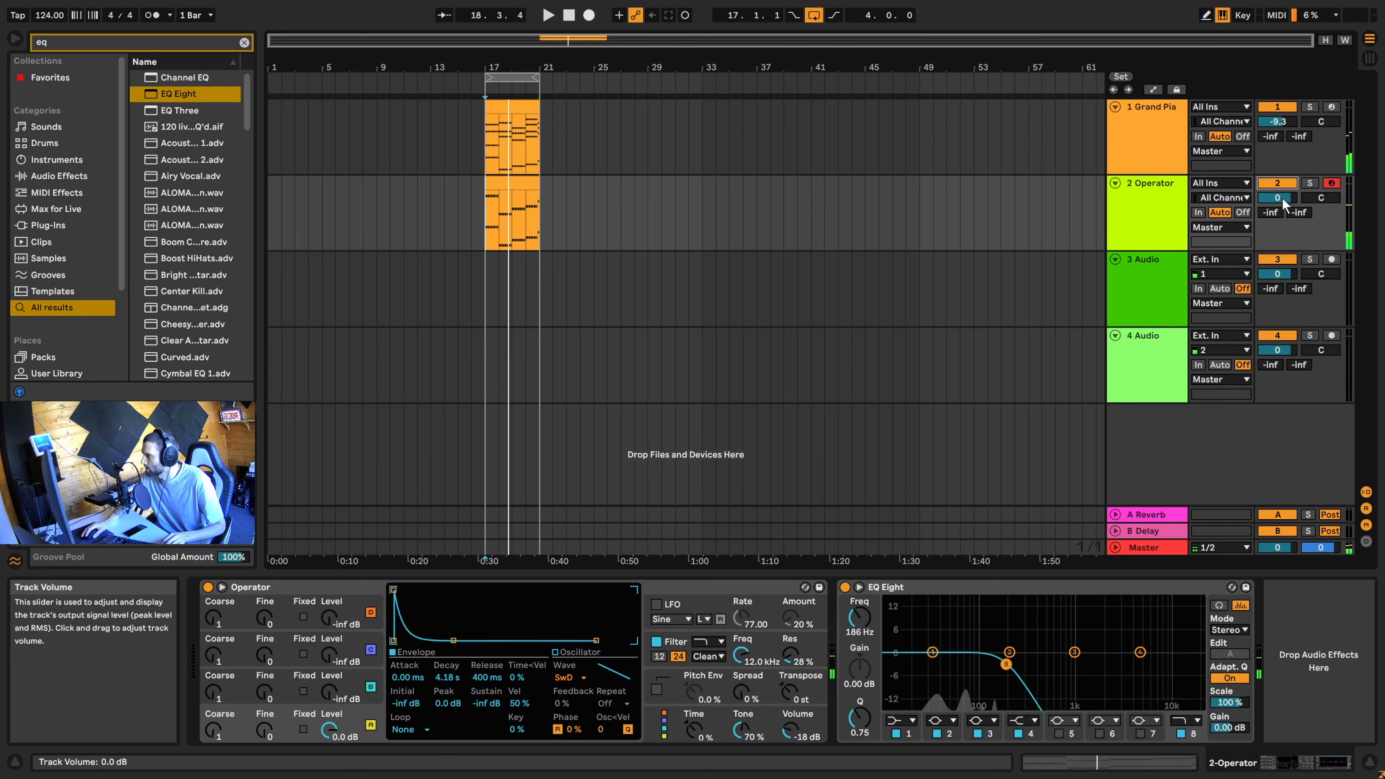
{"action": "left_click_drag", "start_coordinate": [1276, 198], "coordinate": [1276, 205]}
{"action": "key", "text": "space"}
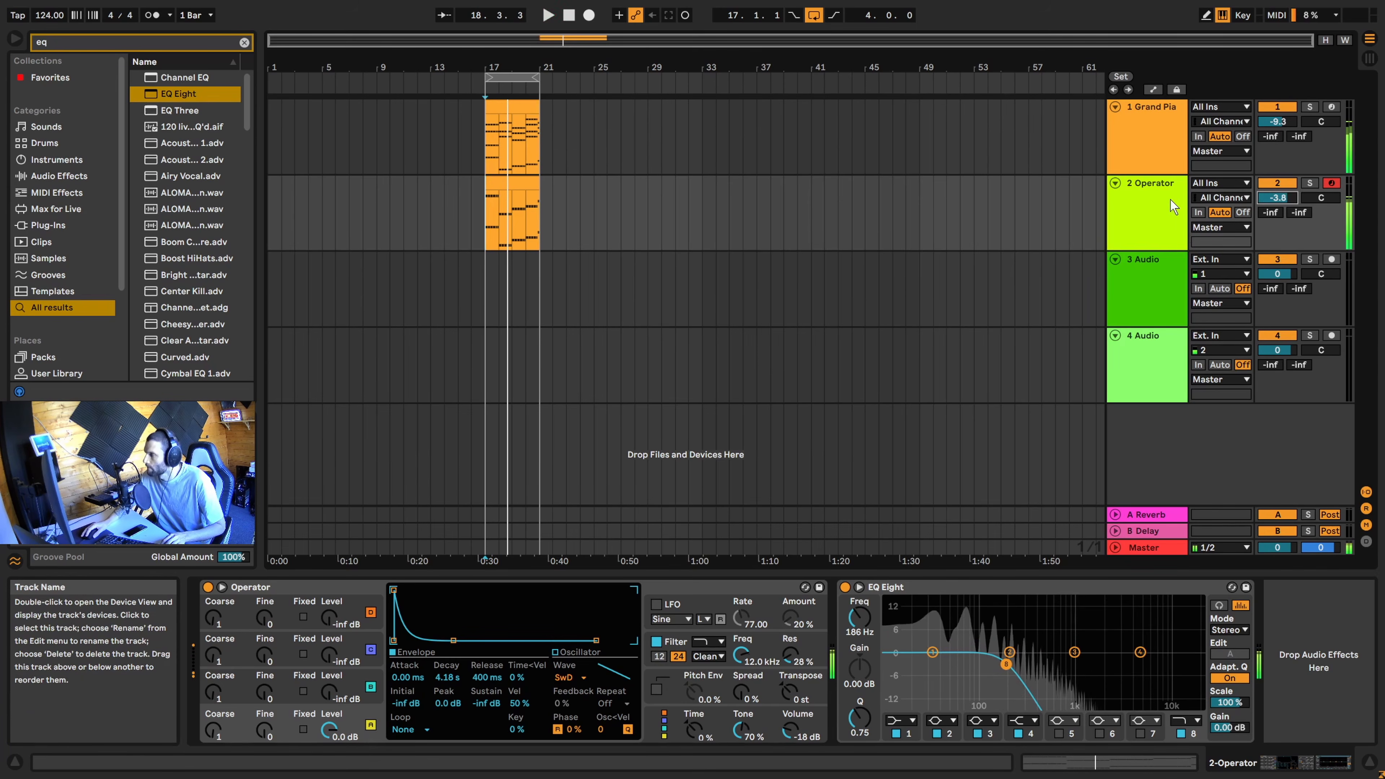
Insert a new MIDI track below the Operator track and place the insert mark at bar 17
{"action": "left_click", "coordinate": [1160, 208]}
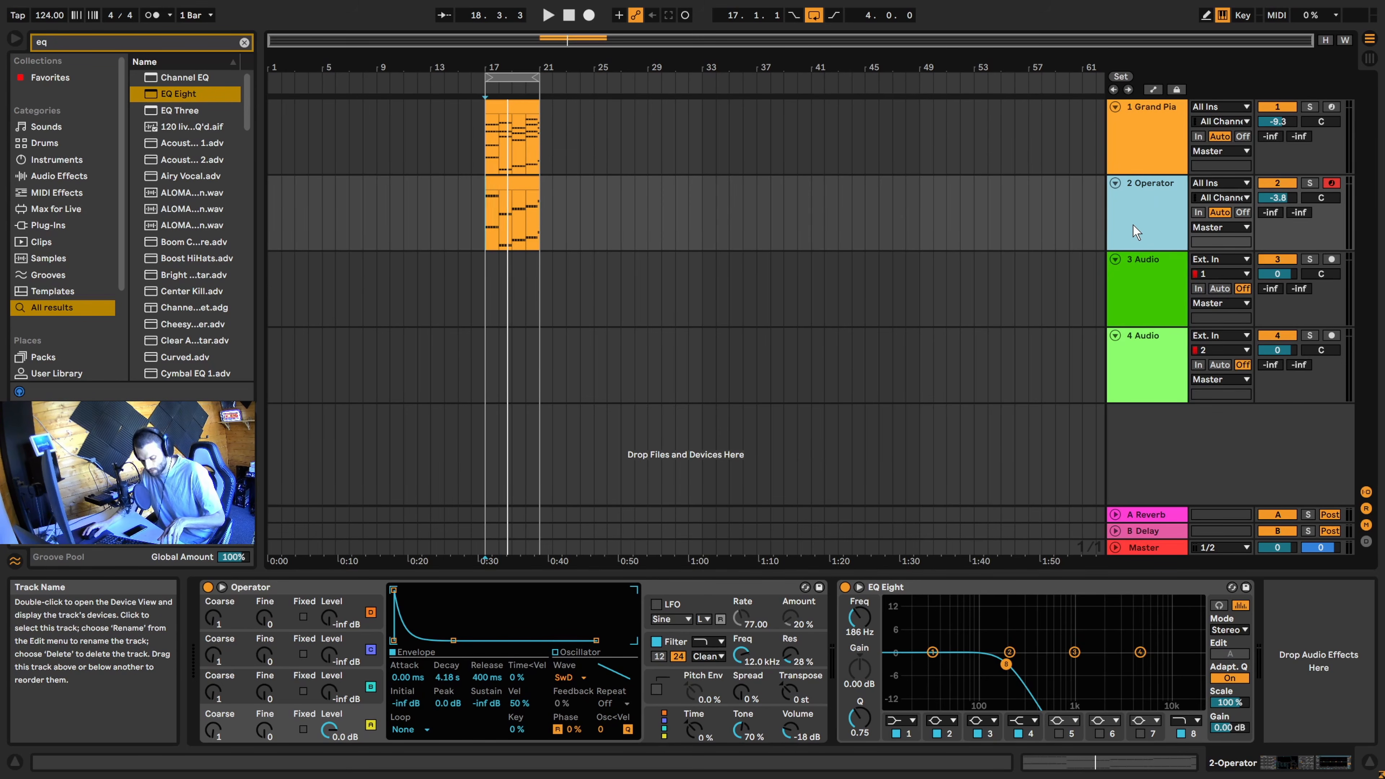
{"action": "key", "text": "ctrl+shift+t"}
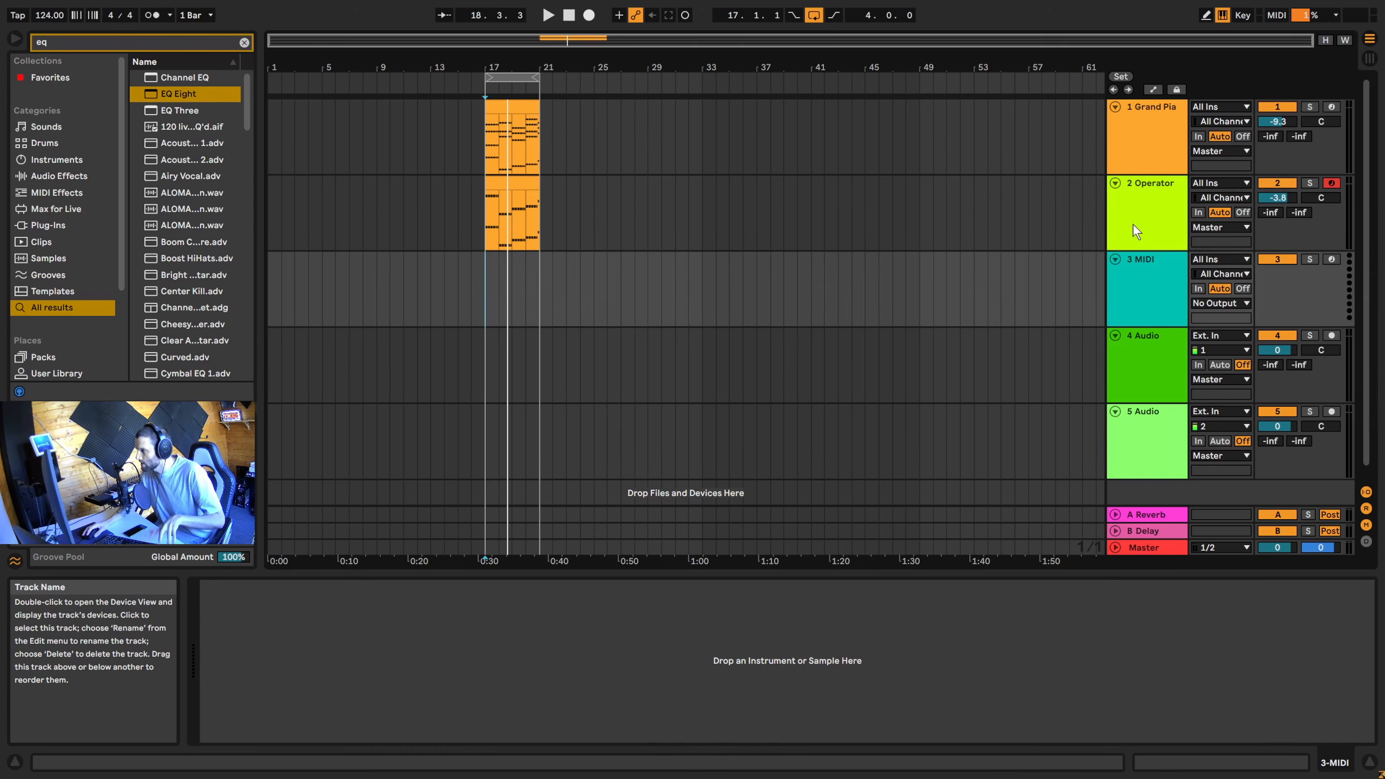
{"action": "left_click", "coordinate": [489, 300]}
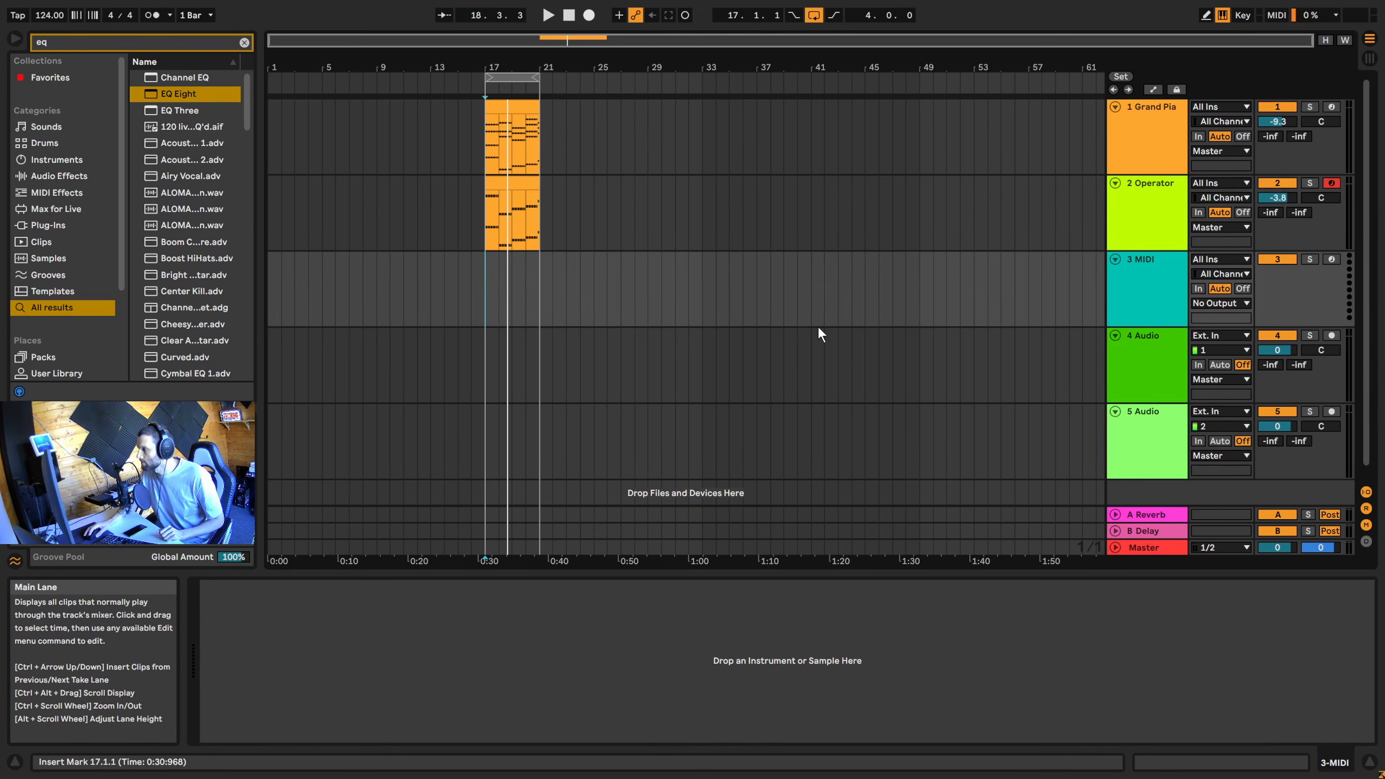
Search the instruments for "string" and load the Second Stellar Strings preset onto the new MIDI track
{"action": "left_click", "coordinate": [244, 43]}
{"action": "left_click", "coordinate": [55, 158]}
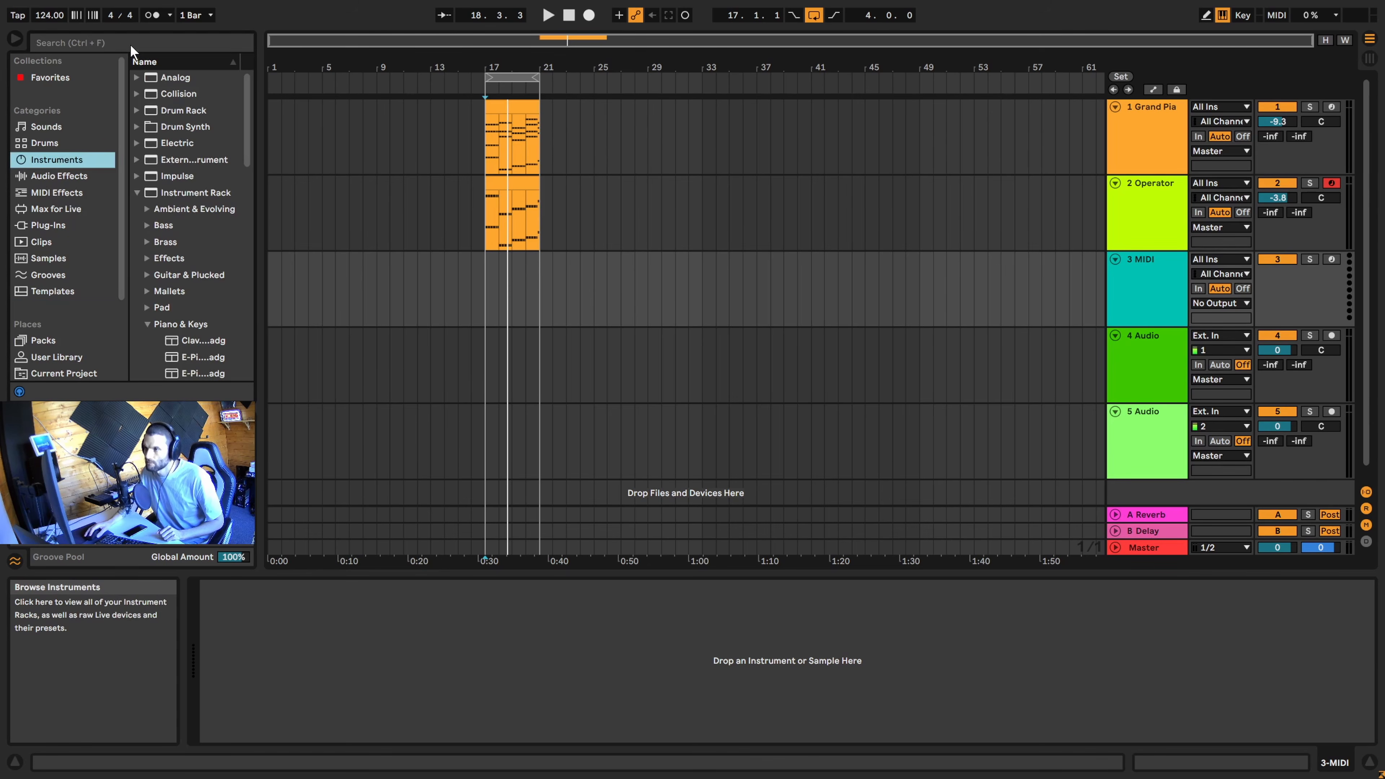
{"action": "left_click", "coordinate": [124, 44]}
{"action": "type", "text": "string"}
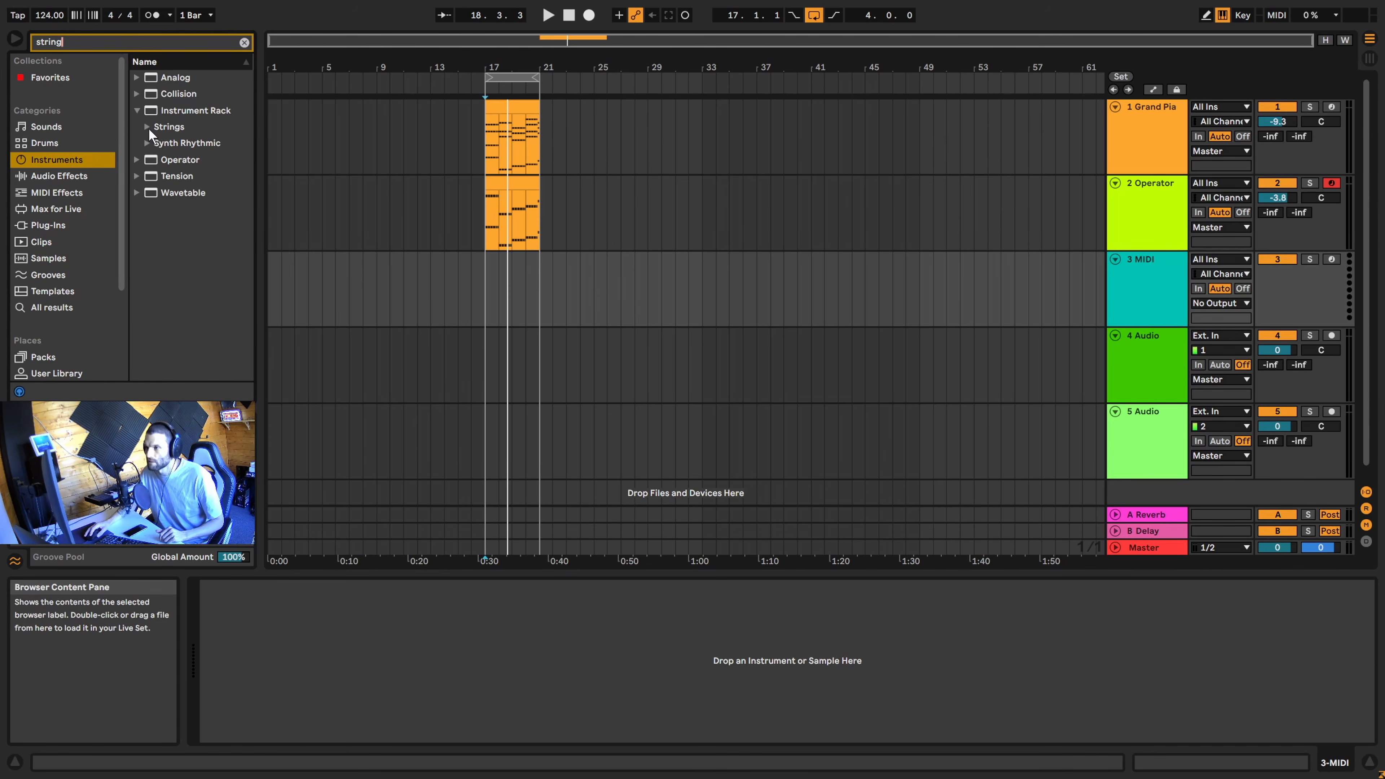
{"action": "left_click", "coordinate": [148, 129]}
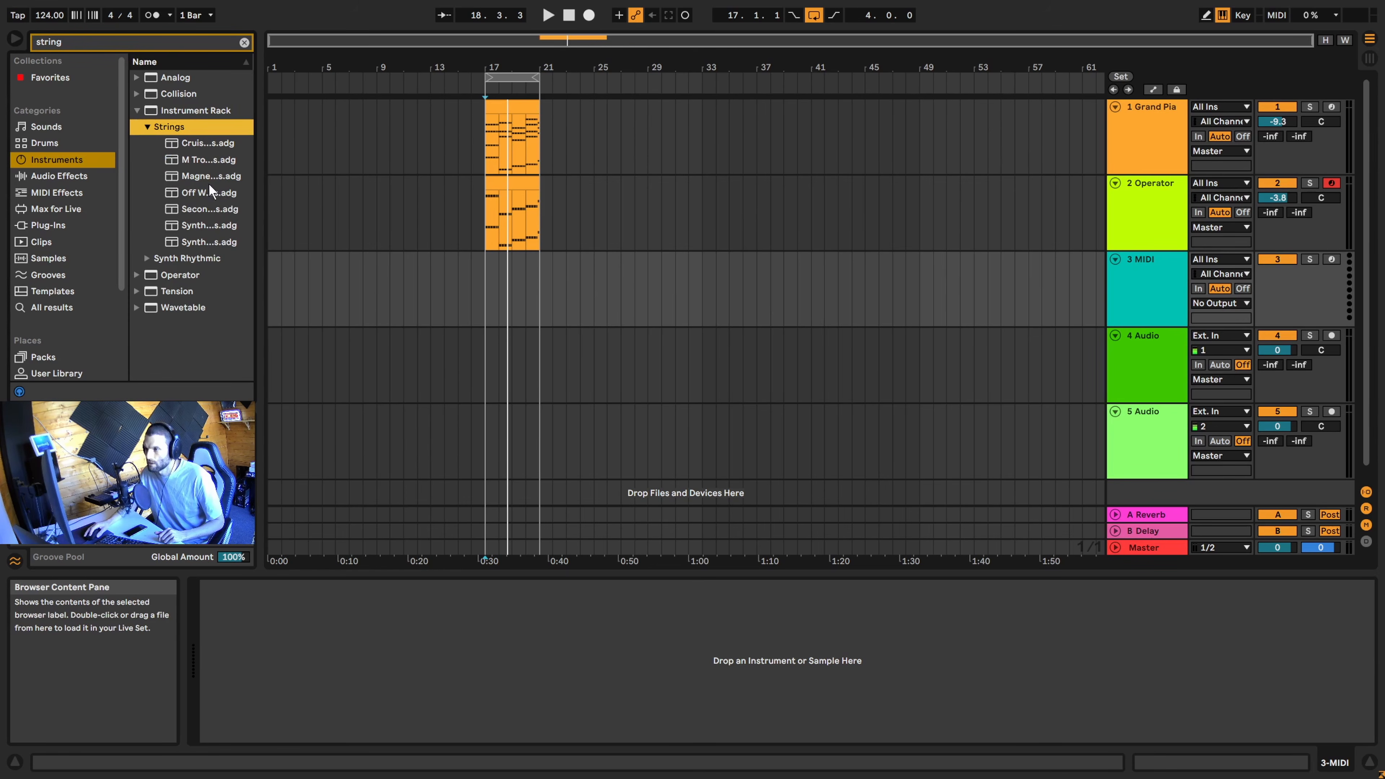
{"action": "left_click_drag", "start_coordinate": [255, 187], "coordinate": [331, 188]}
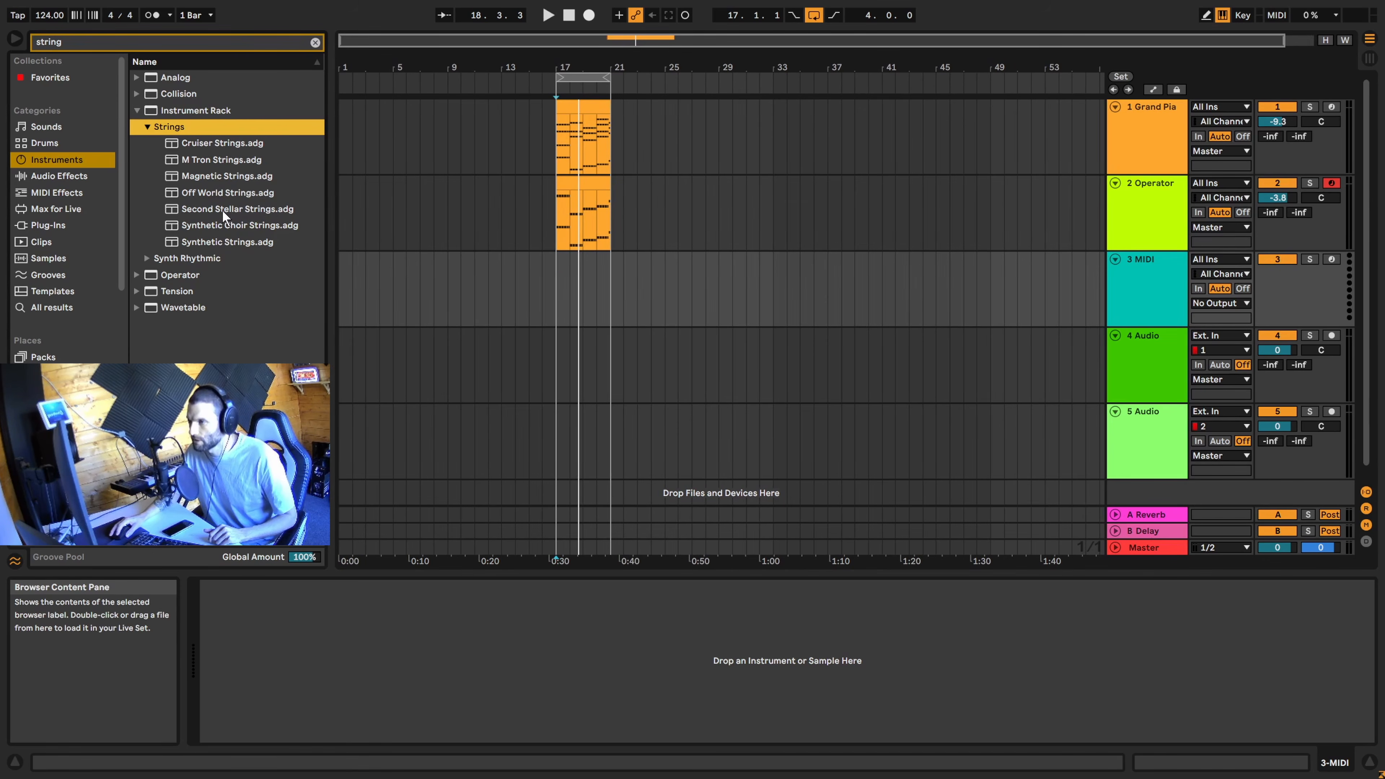
{"action": "left_click", "coordinate": [257, 209]}
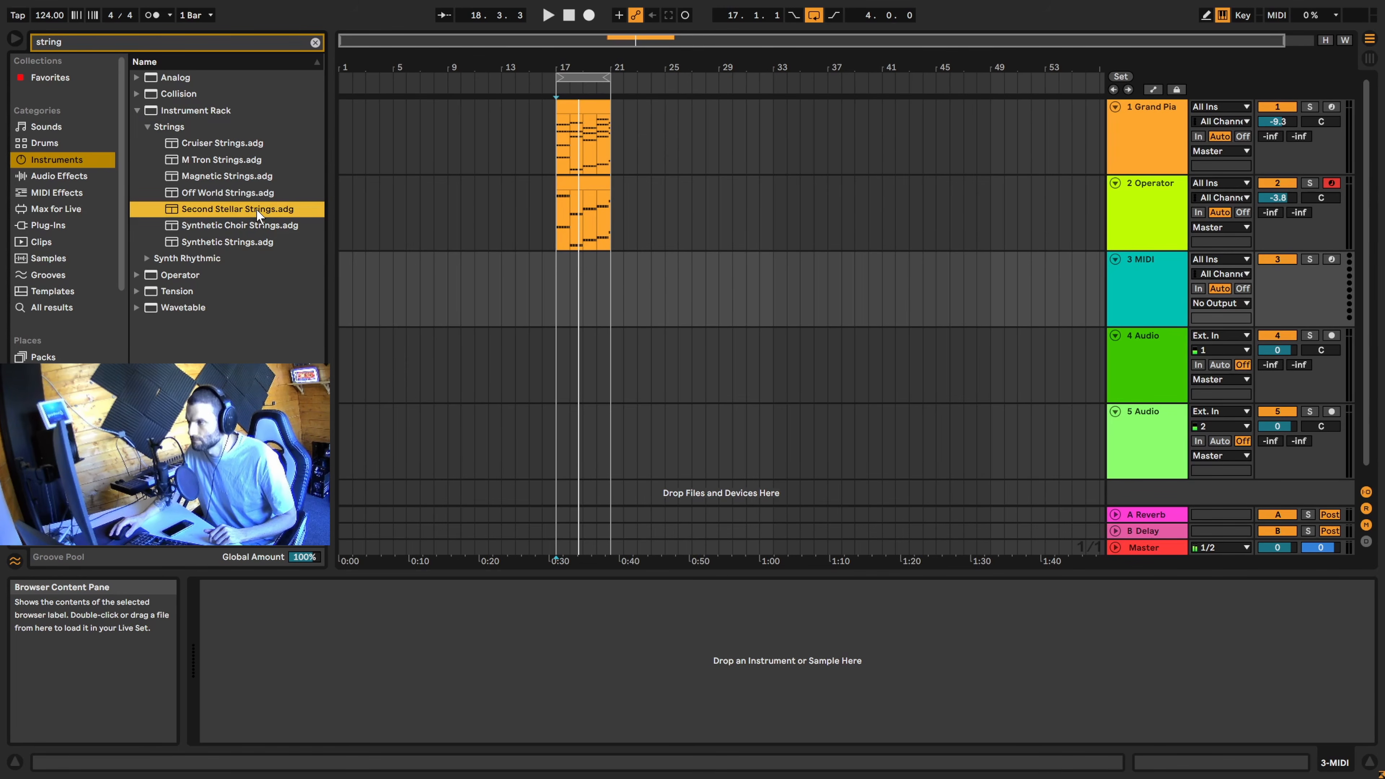
{"action": "left_click_drag", "start_coordinate": [522, 228], "coordinate": [576, 293]}
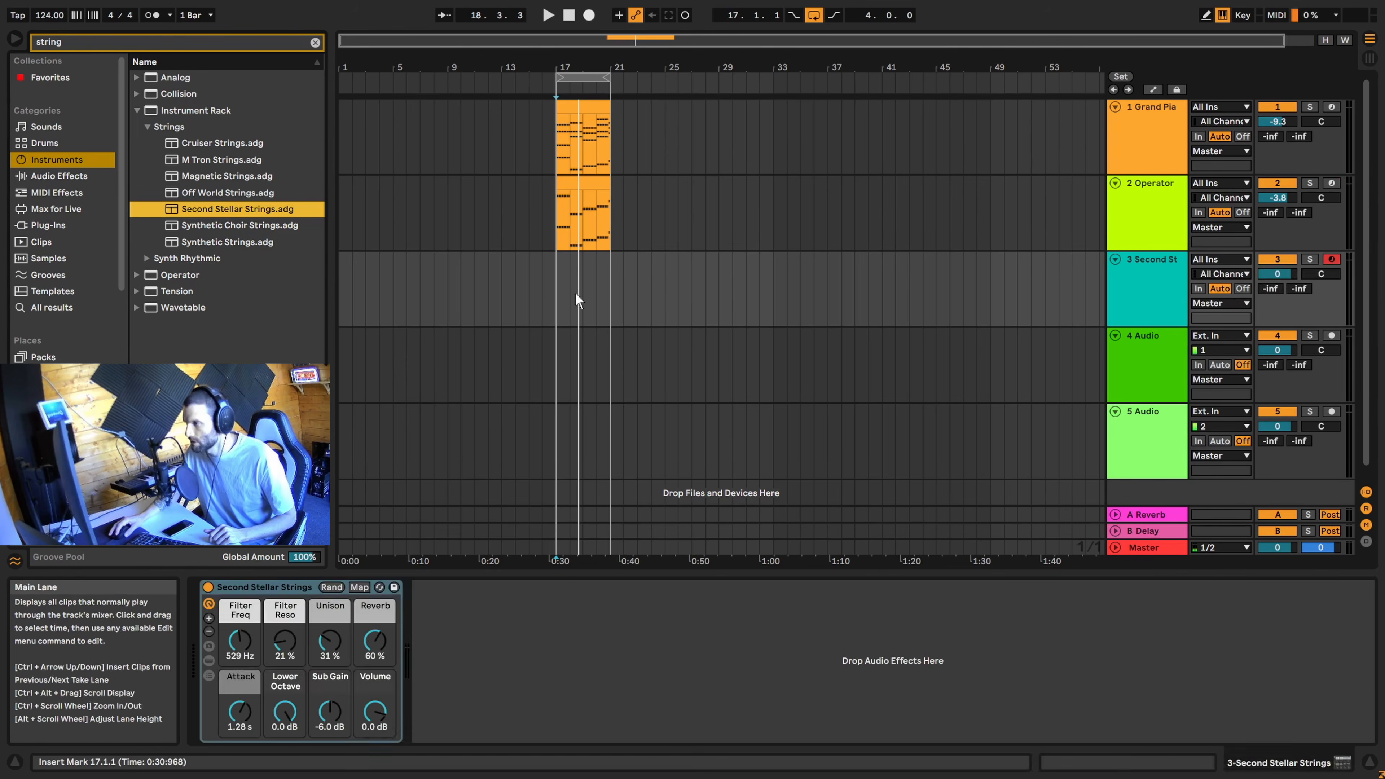
{"action": "key", "text": "space"}
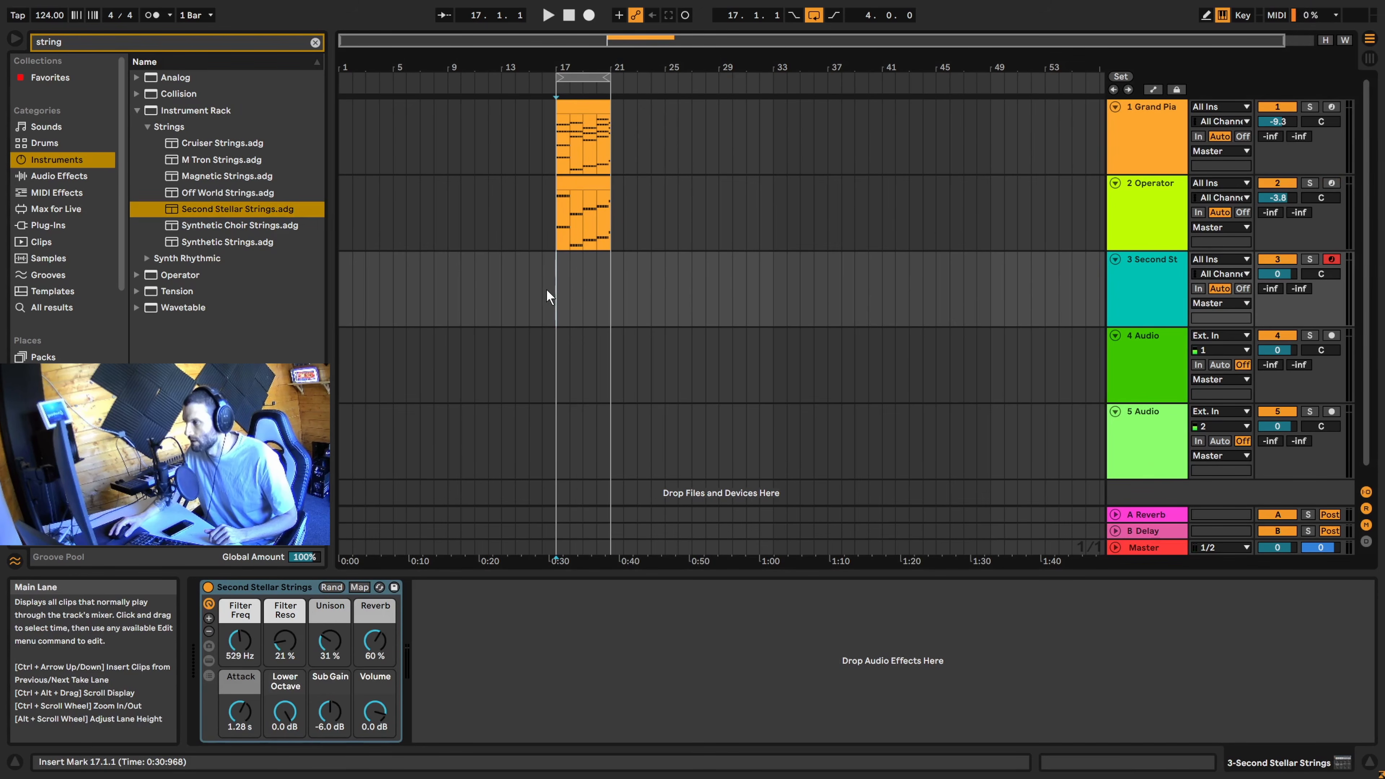
Create a four-bar MIDI clip at bar 17 on the strings track, draw a one-bar A3 note in its first bar and audition it
{"action": "left_click_drag", "start_coordinate": [557, 294], "coordinate": [618, 295]}
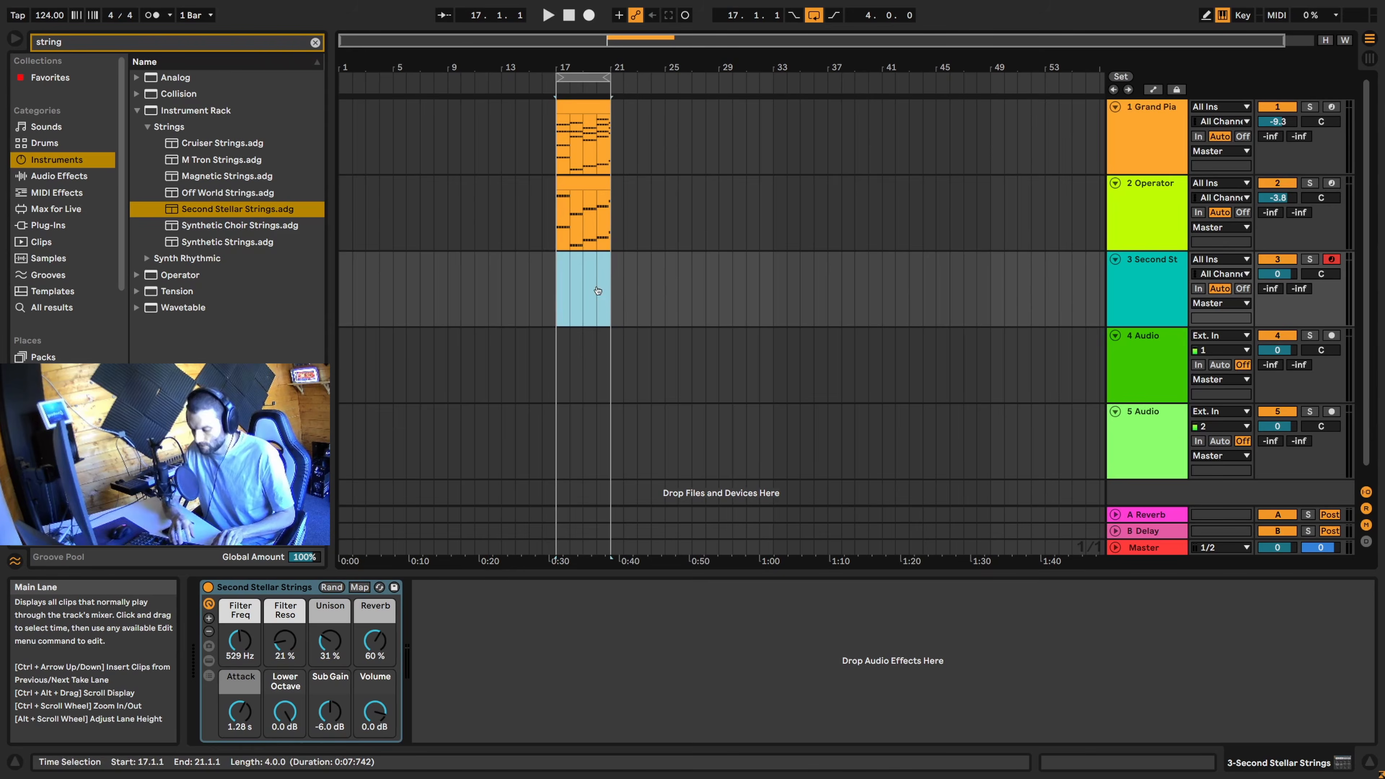
{"action": "key", "text": "ctrl+shift+m"}
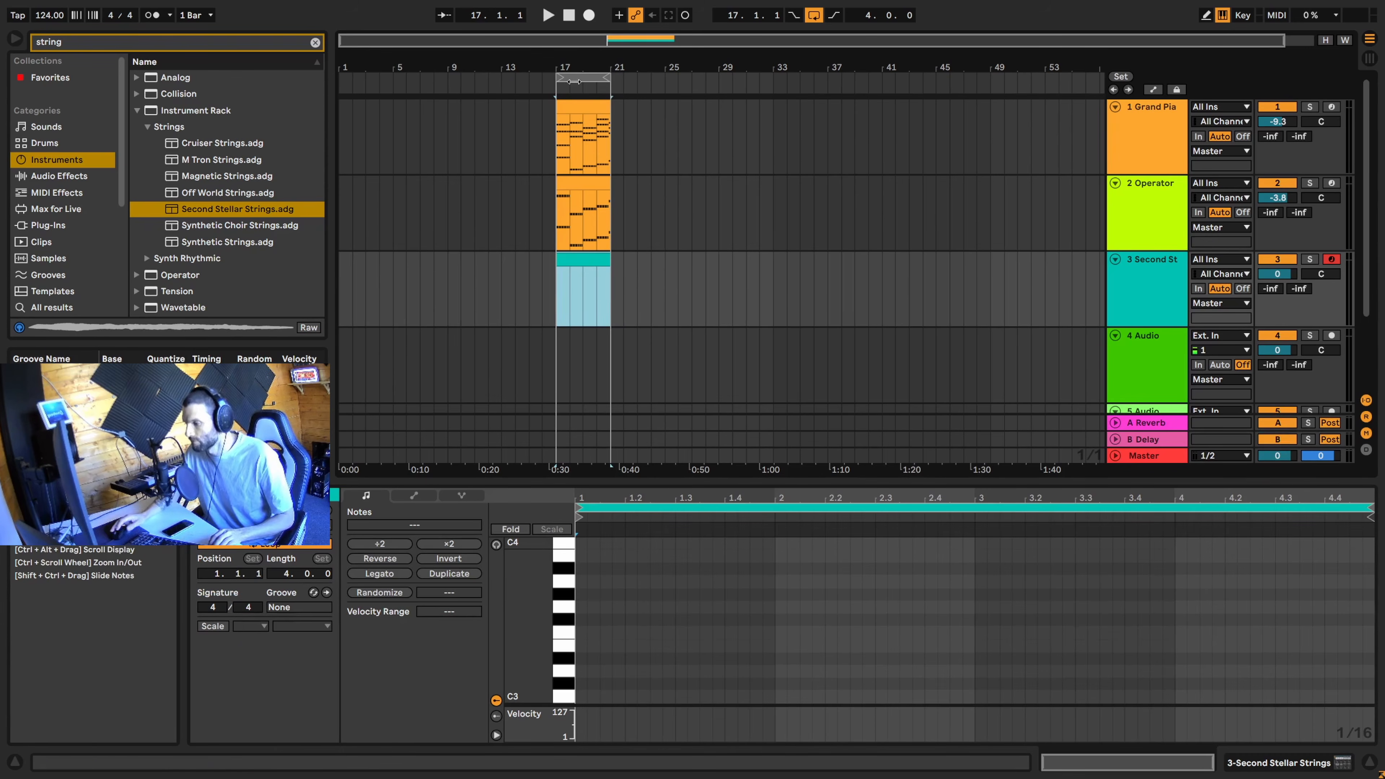
{"action": "double_click", "coordinate": [582, 581]}
{"action": "left_click_drag", "start_coordinate": [584, 580], "coordinate": [774, 578]}
{"action": "key", "text": "space"}
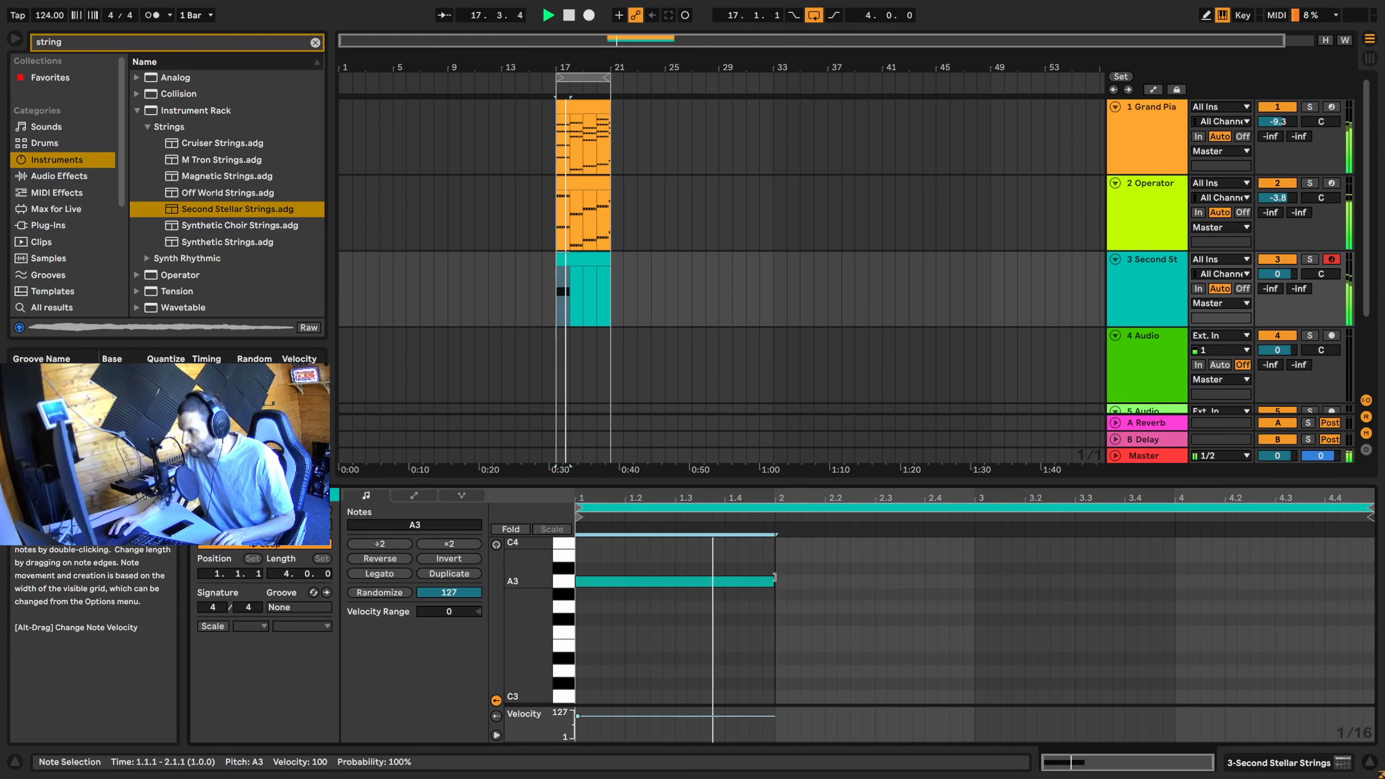
{"action": "scroll", "coordinate": [690, 596], "scroll_direction": "up", "scroll_amount": 1}
{"action": "key", "text": "space"}
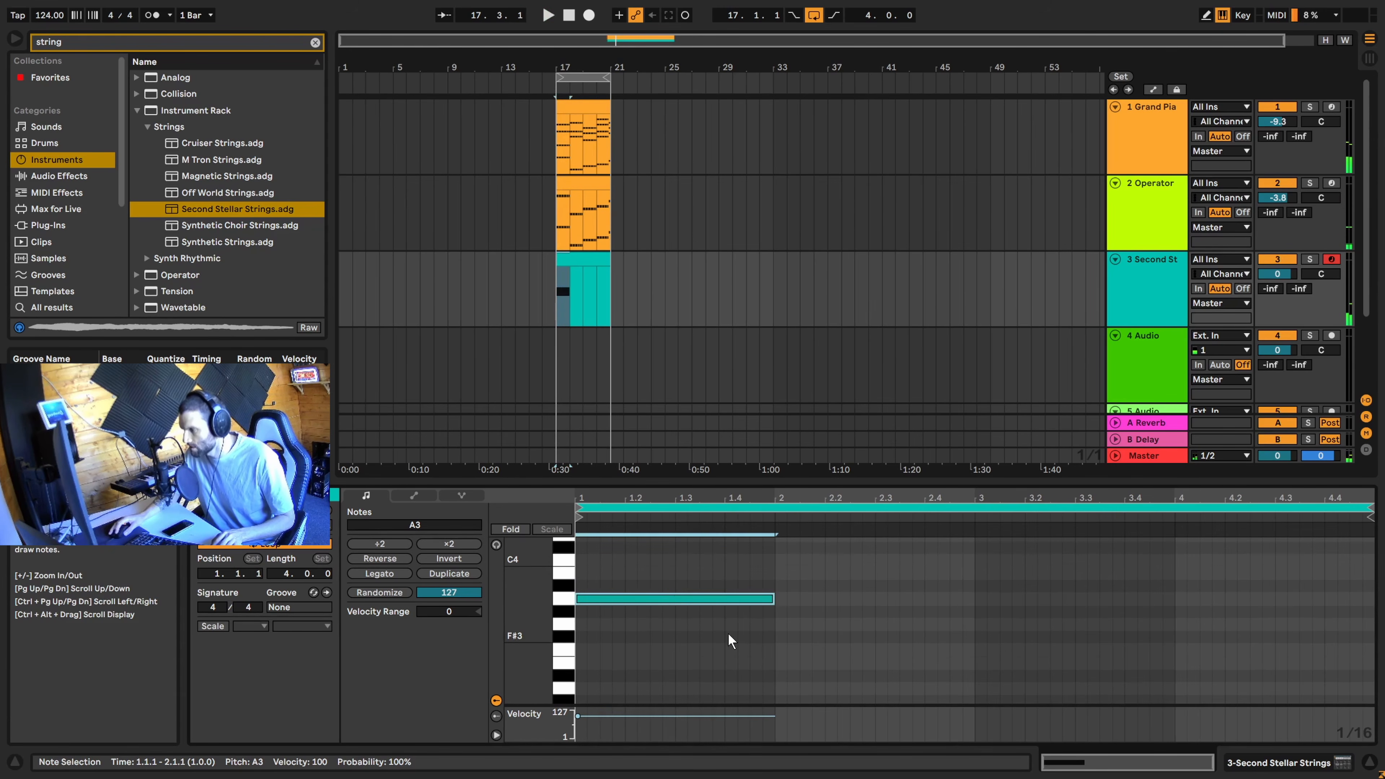
Transpose the A3 note in the strings clip up one octave to A4 and audition it
{"action": "left_click_drag", "start_coordinate": [681, 573], "coordinate": [725, 617]}
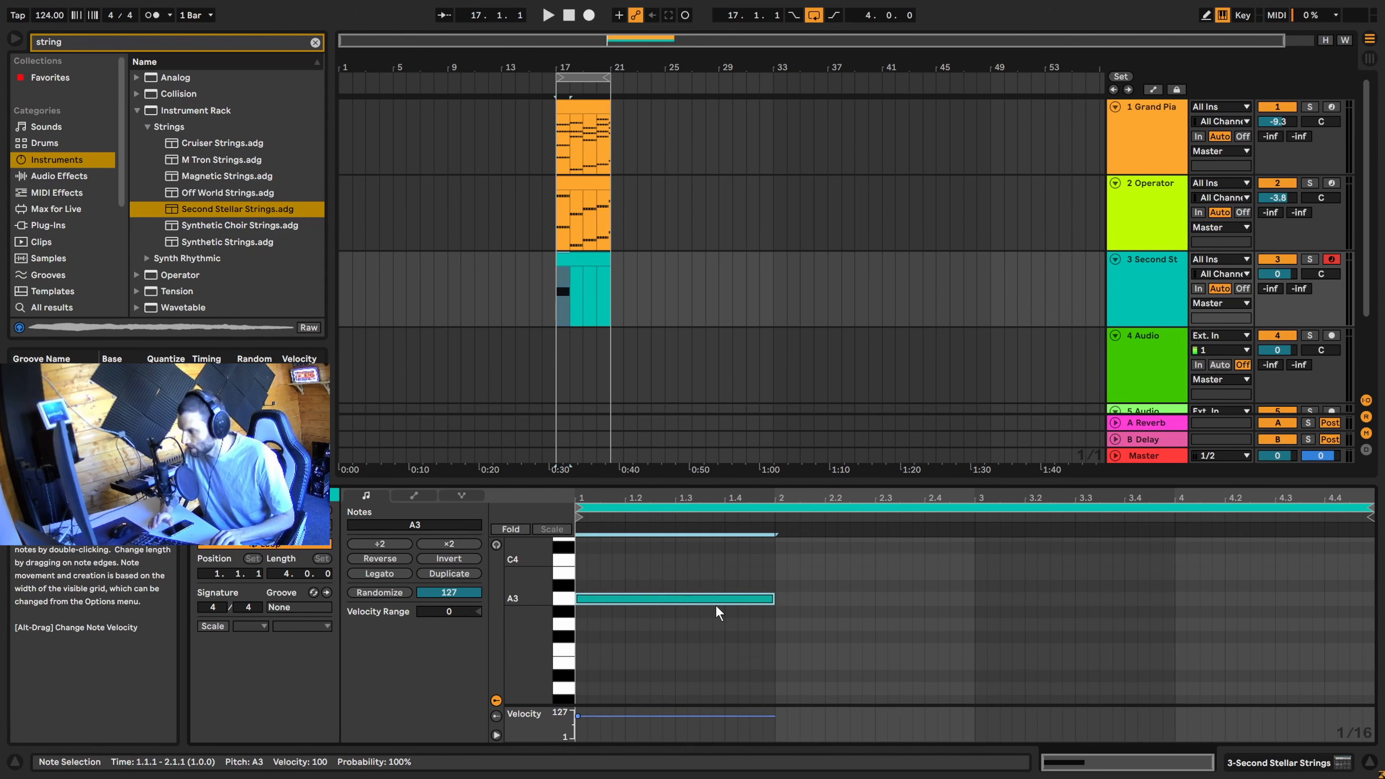
{"action": "key", "text": "shift+Up"}
{"action": "key", "text": "space"}
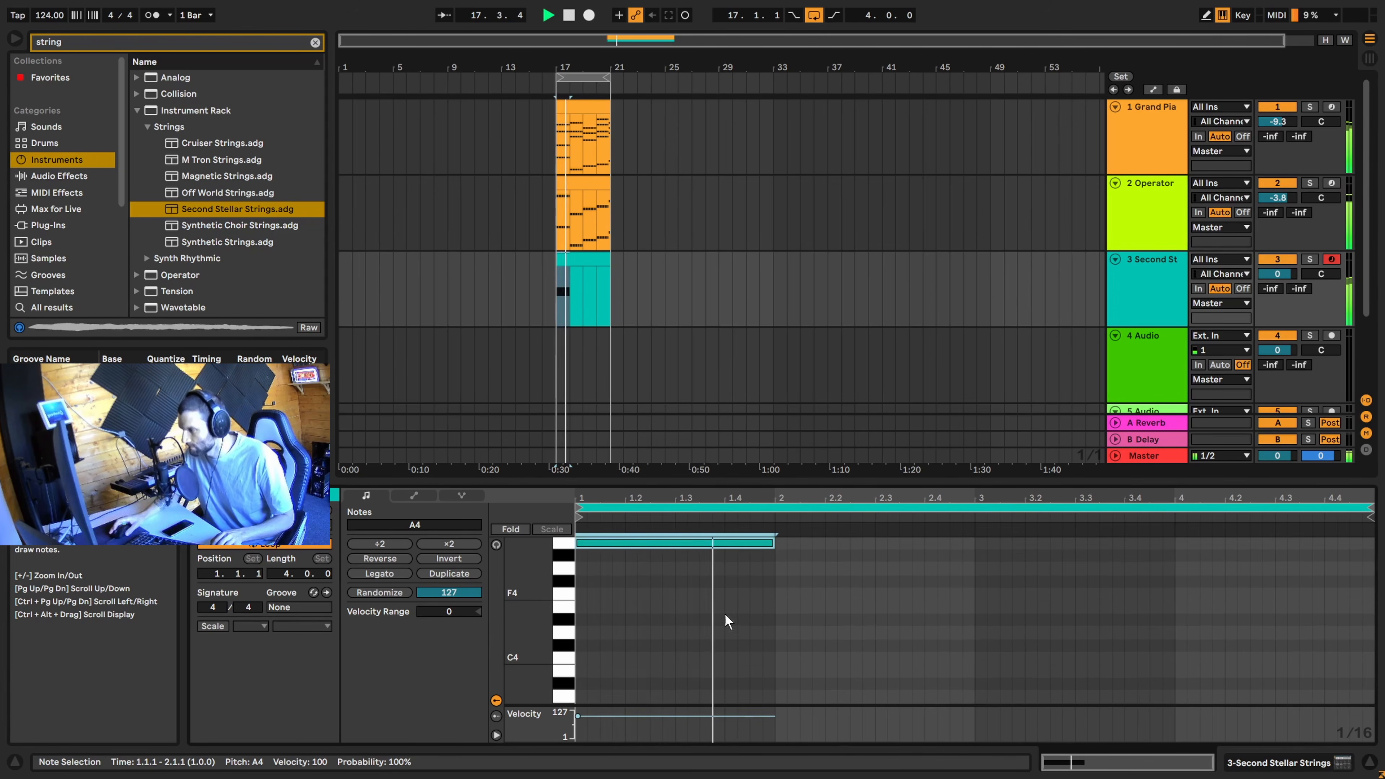
{"action": "scroll", "coordinate": [785, 644], "scroll_direction": "up", "scroll_amount": 3}
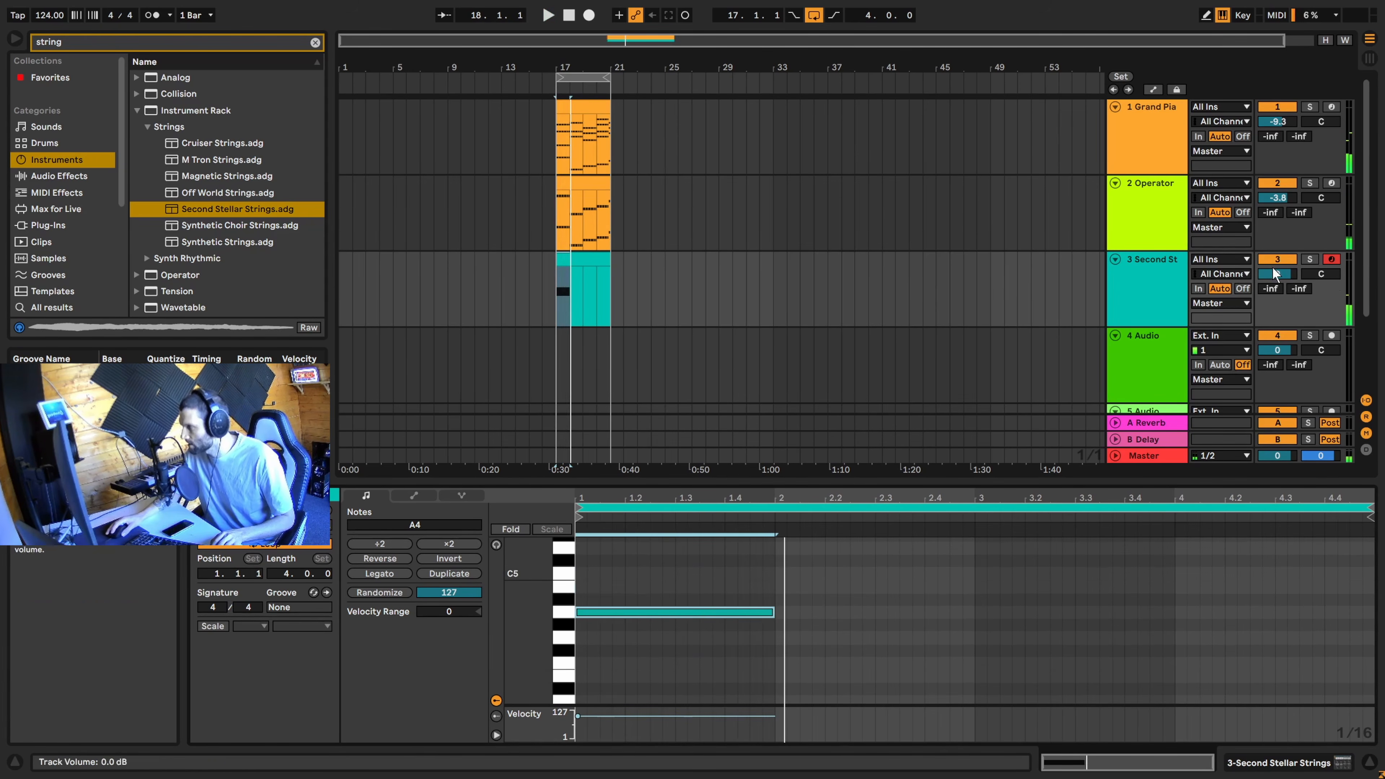
Lower the Second Stellar Strings track volume to -14.3 dB and check it in the mix
{"action": "left_click_drag", "start_coordinate": [1278, 272], "coordinate": [1278, 317]}
{"action": "key", "text": "space"}
{"action": "scroll", "coordinate": [752, 638], "scroll_direction": "up", "scroll_amount": 1}
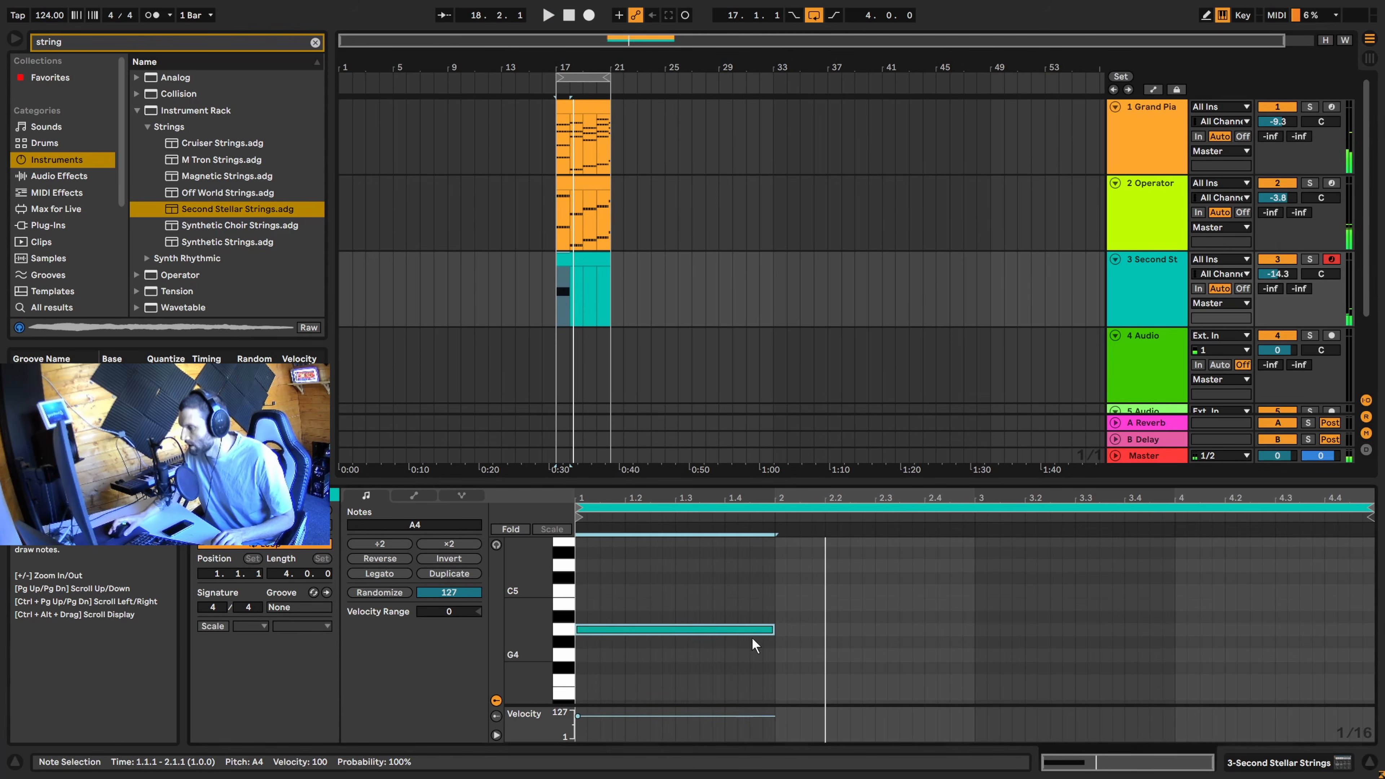
Draw a one-bar C5 note above the A4 note in bar 1 of the strings clip and select both notes
{"action": "left_click", "coordinate": [689, 630]}
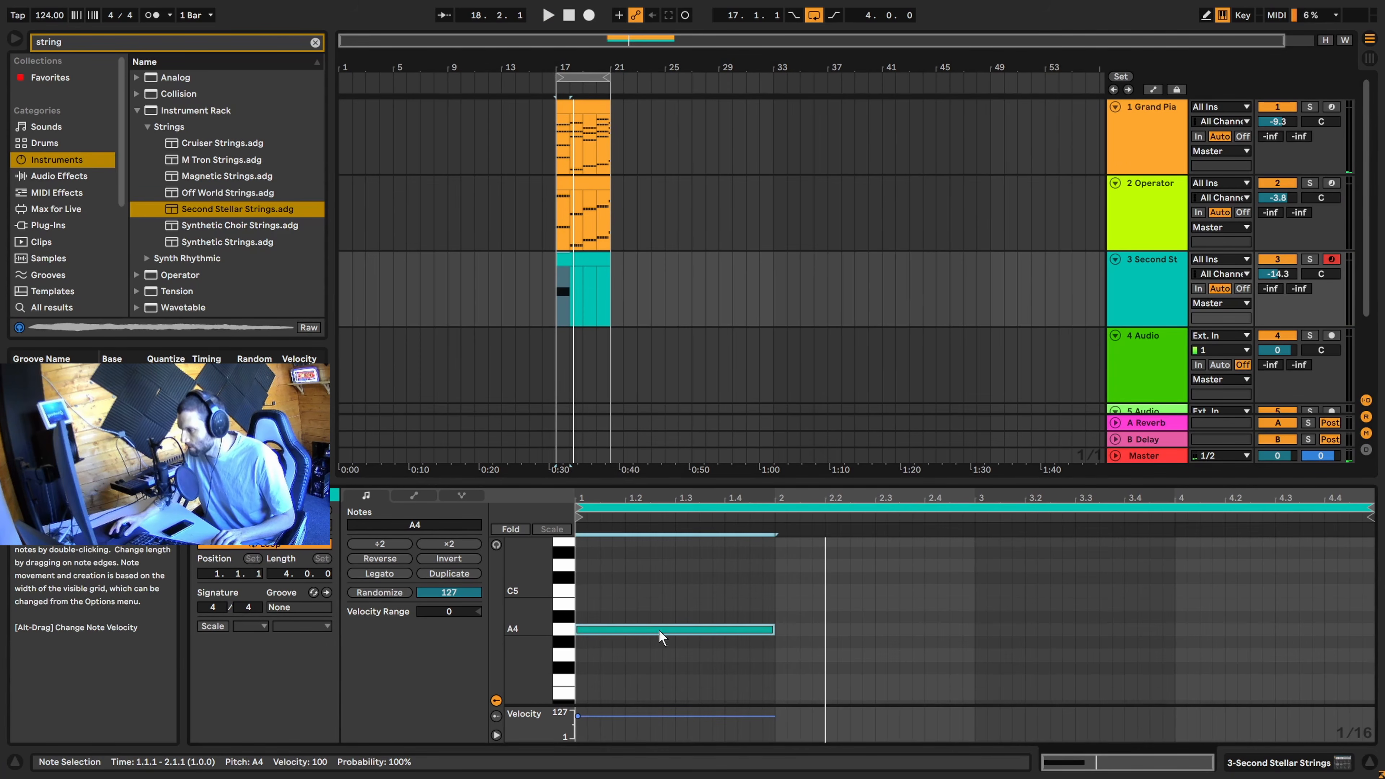
{"action": "double_click", "coordinate": [583, 592]}
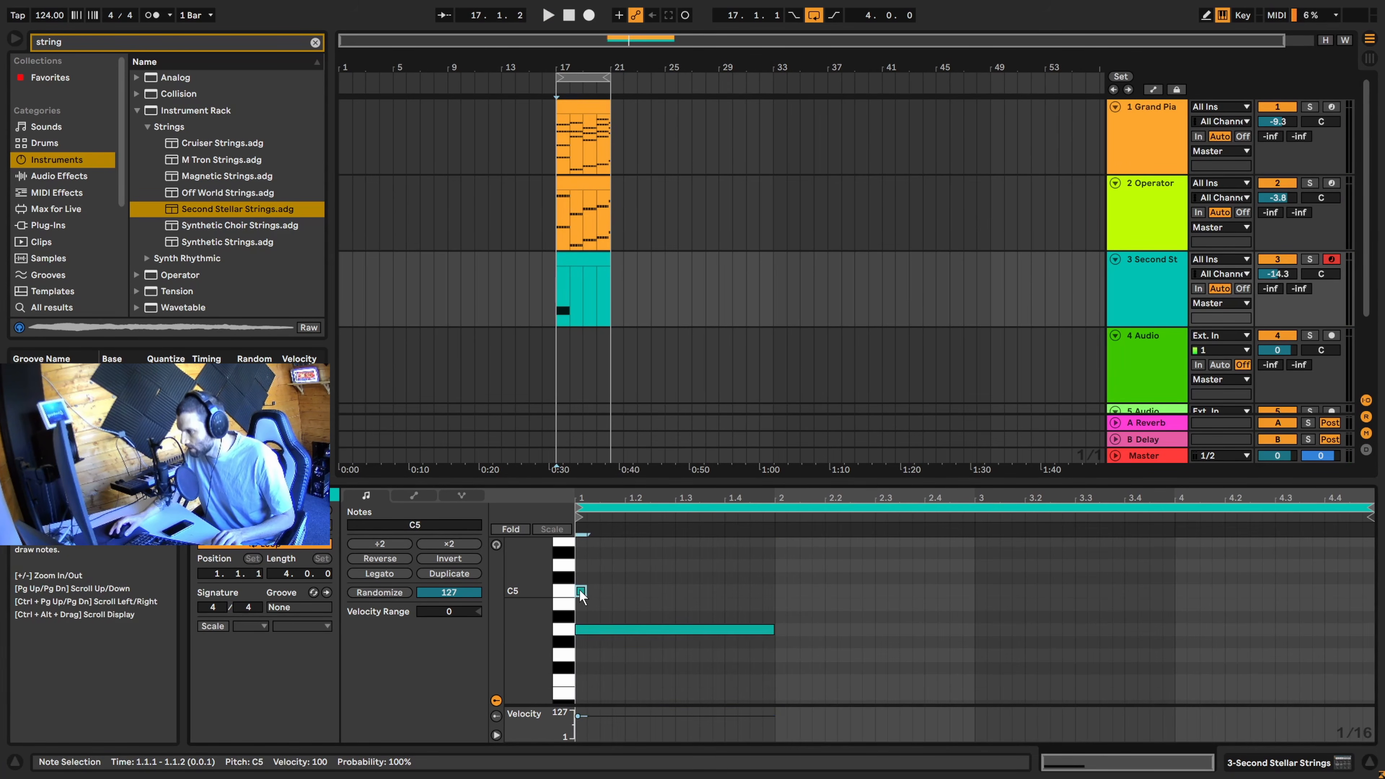
{"action": "left_click_drag", "start_coordinate": [587, 590], "coordinate": [780, 592]}
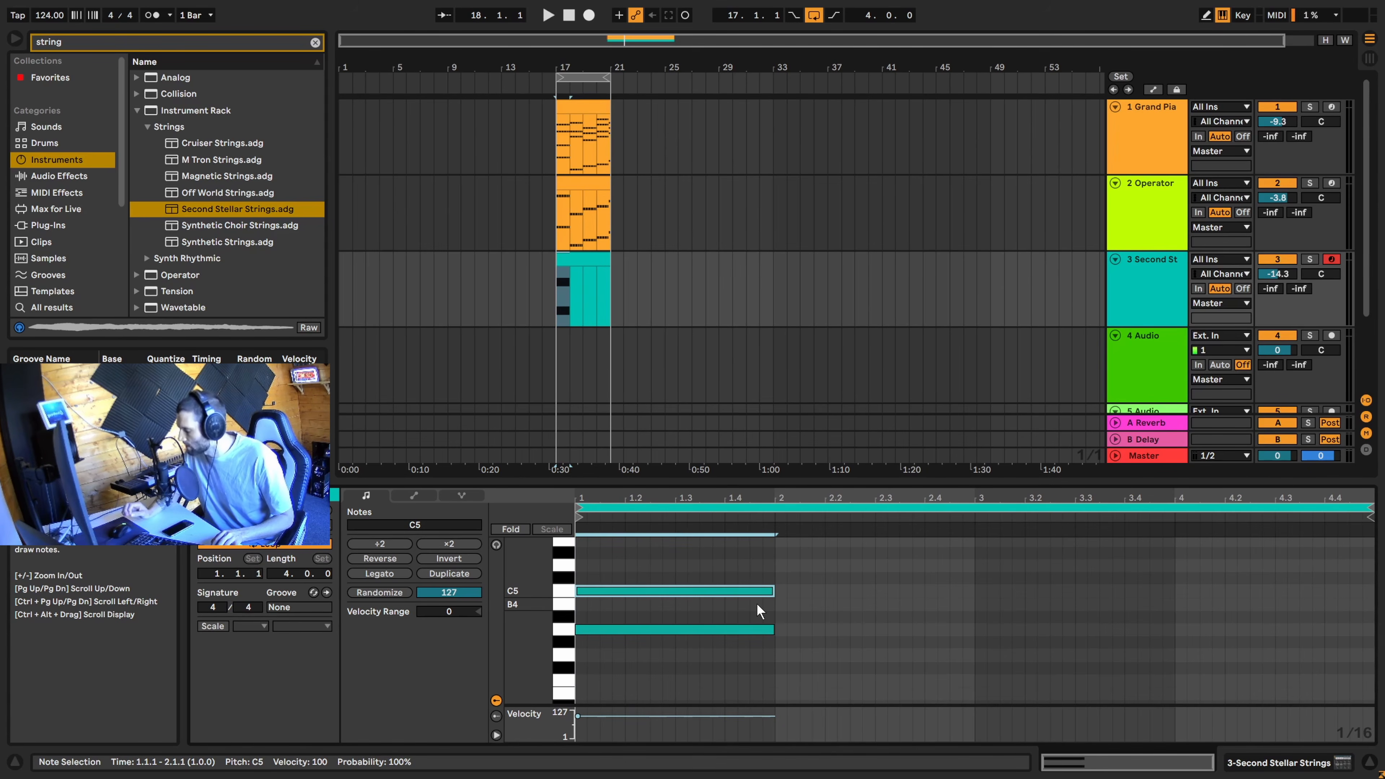
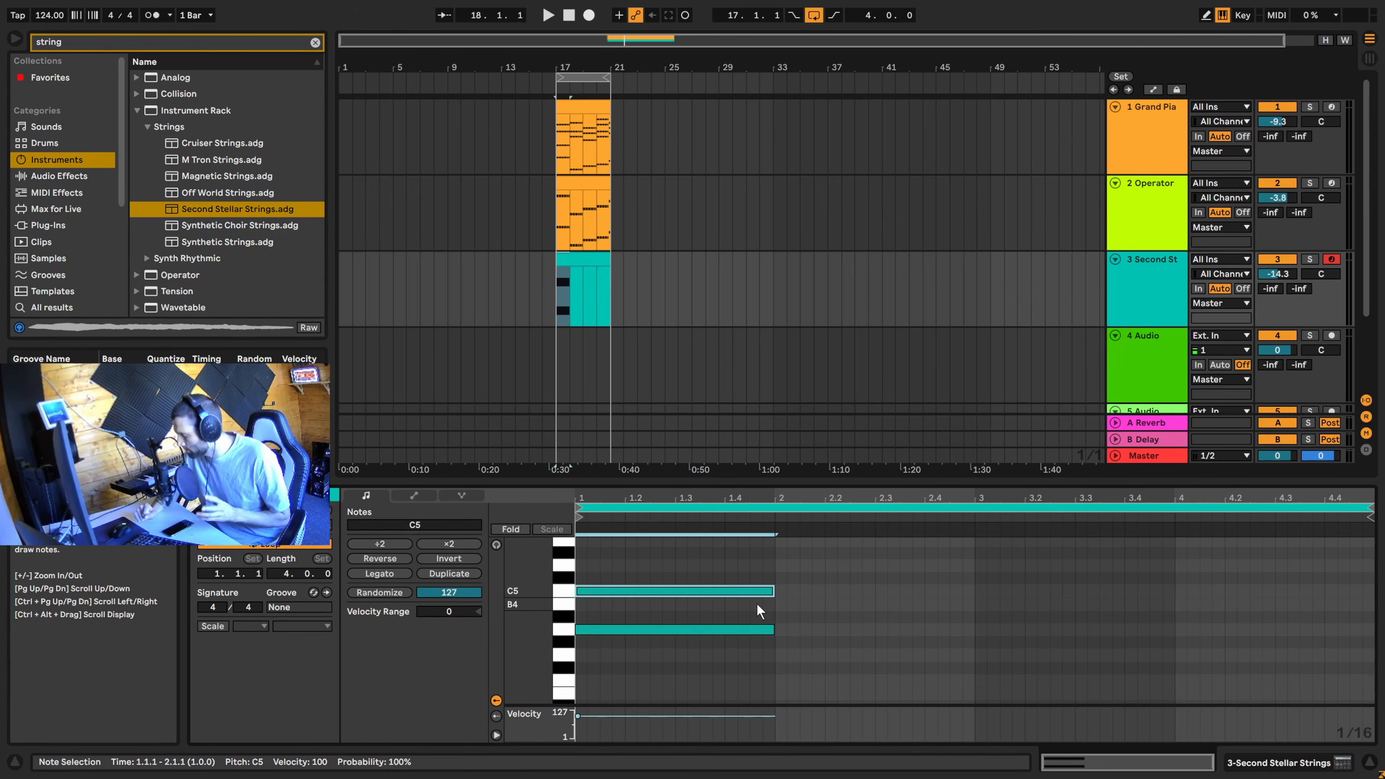
{"action": "left_click", "coordinate": [746, 574]}
{"action": "key", "text": "ctrl+a"}
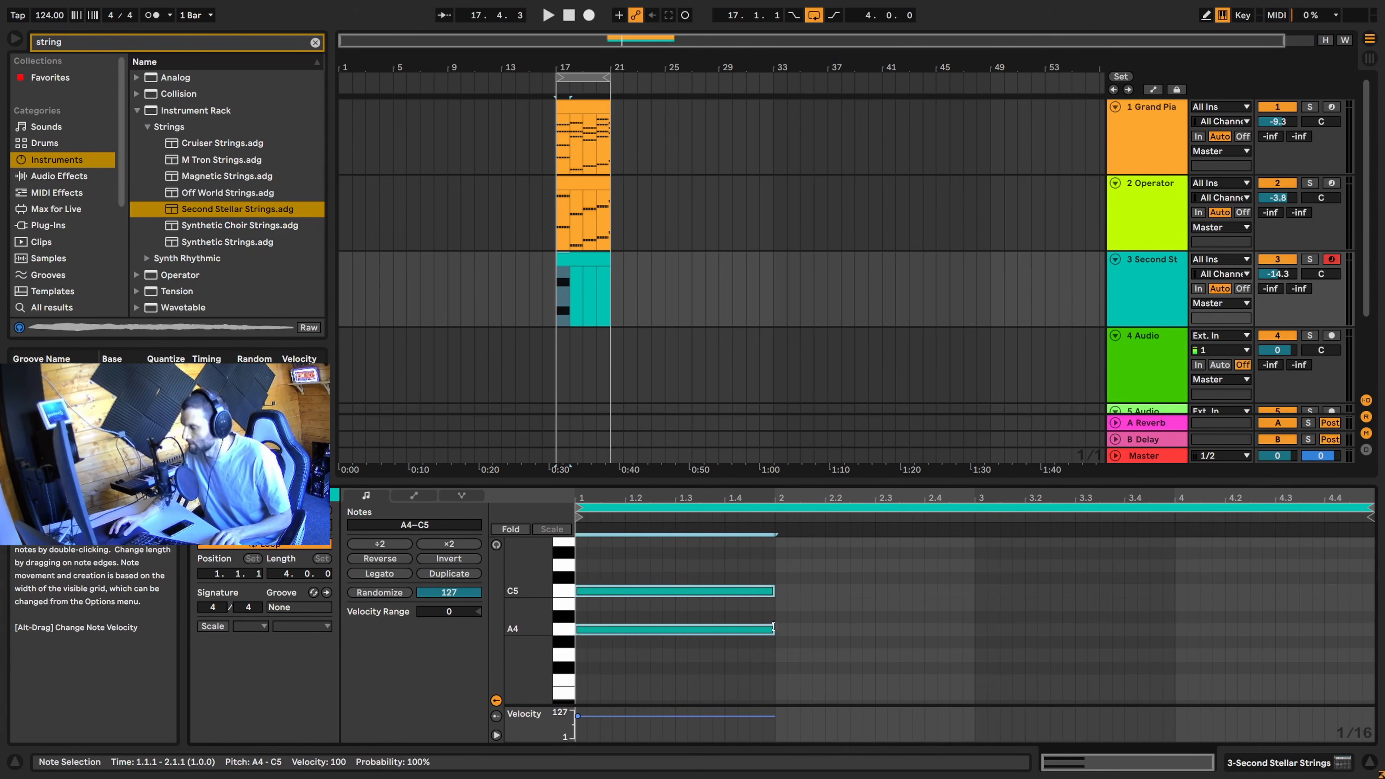
Extend the A4 and C5 notes in the strings clip to the full four bars and audition the result
{"action": "key", "text": "space"}
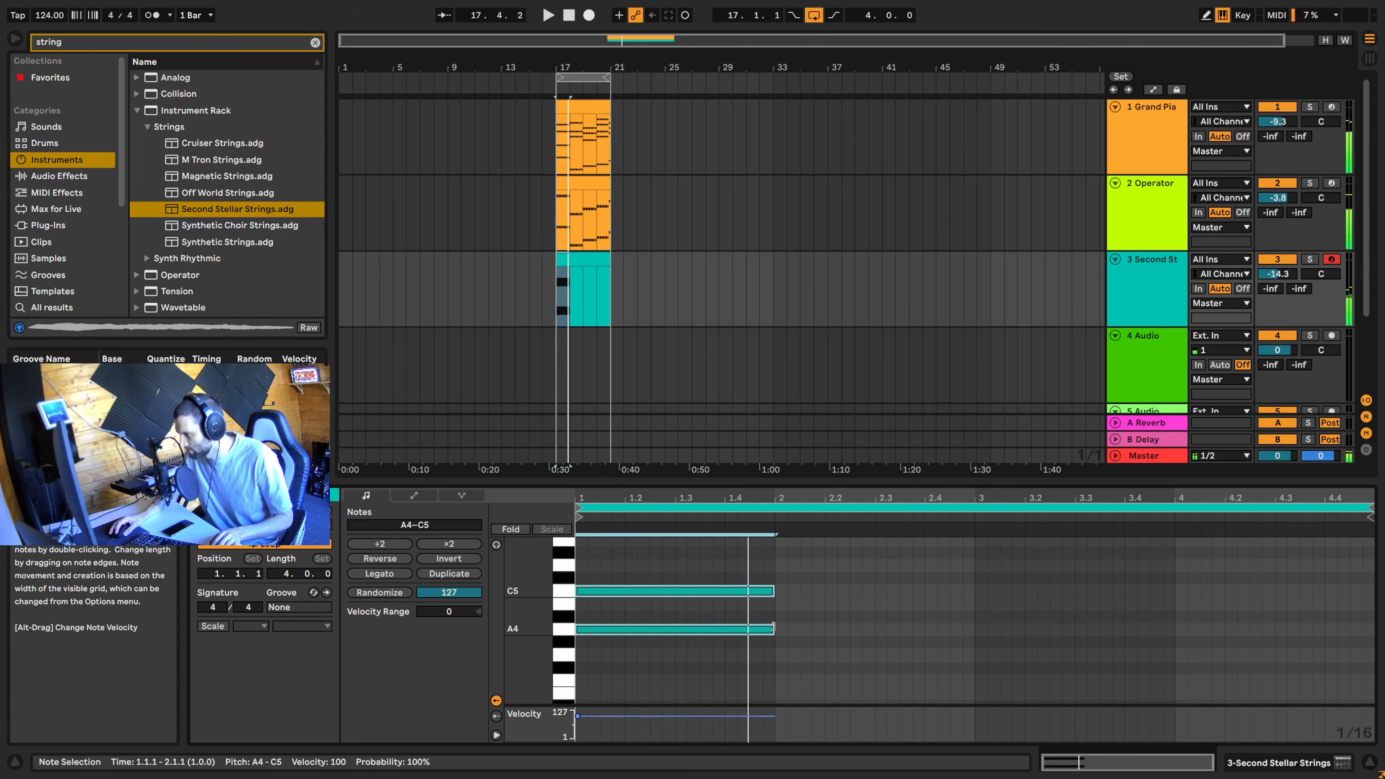
{"action": "left_click_drag", "start_coordinate": [773, 627], "coordinate": [1314, 658]}
{"action": "key", "text": "space"}
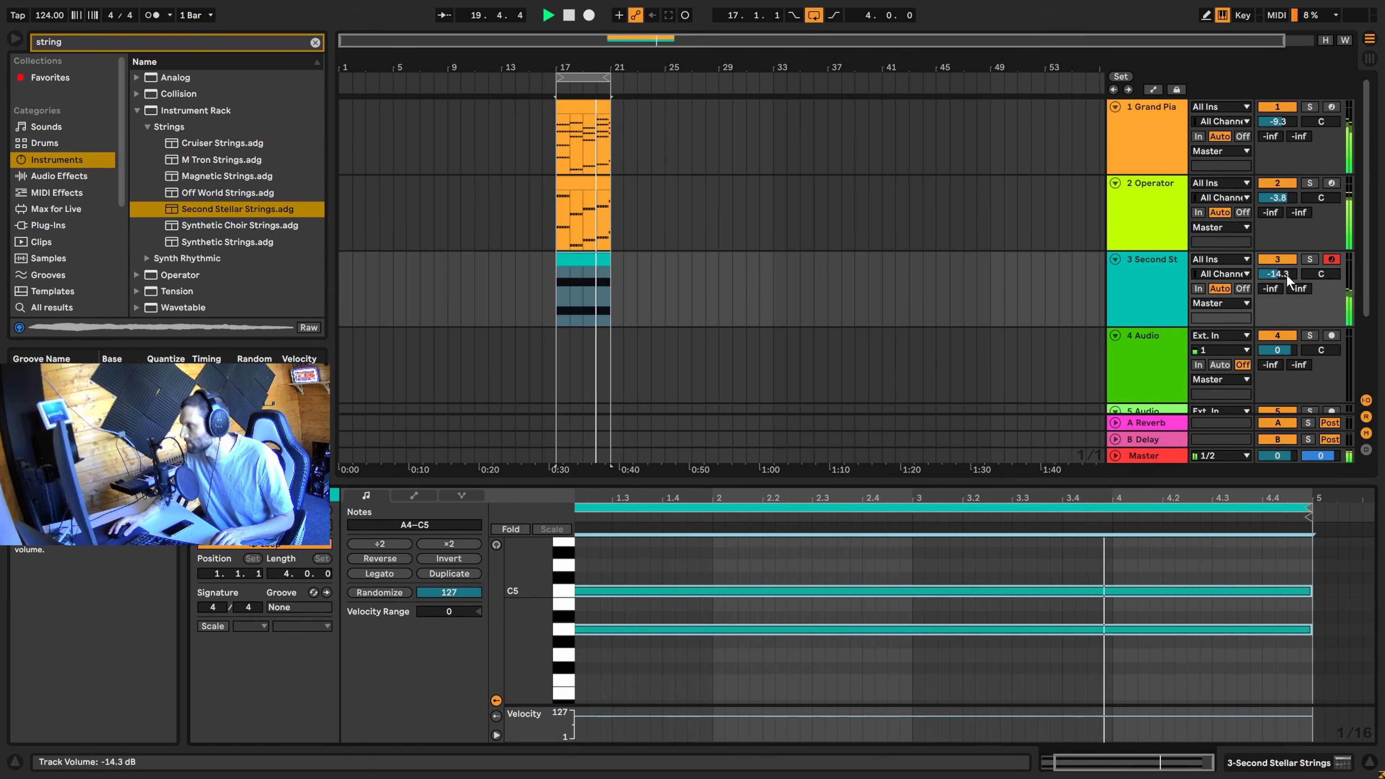
Lower the Second Stellar Strings track volume to -16.3 dB and raise its Reverb macro to 84% while listening to the loop
{"action": "left_click_drag", "start_coordinate": [1286, 274], "coordinate": [1287, 283]}
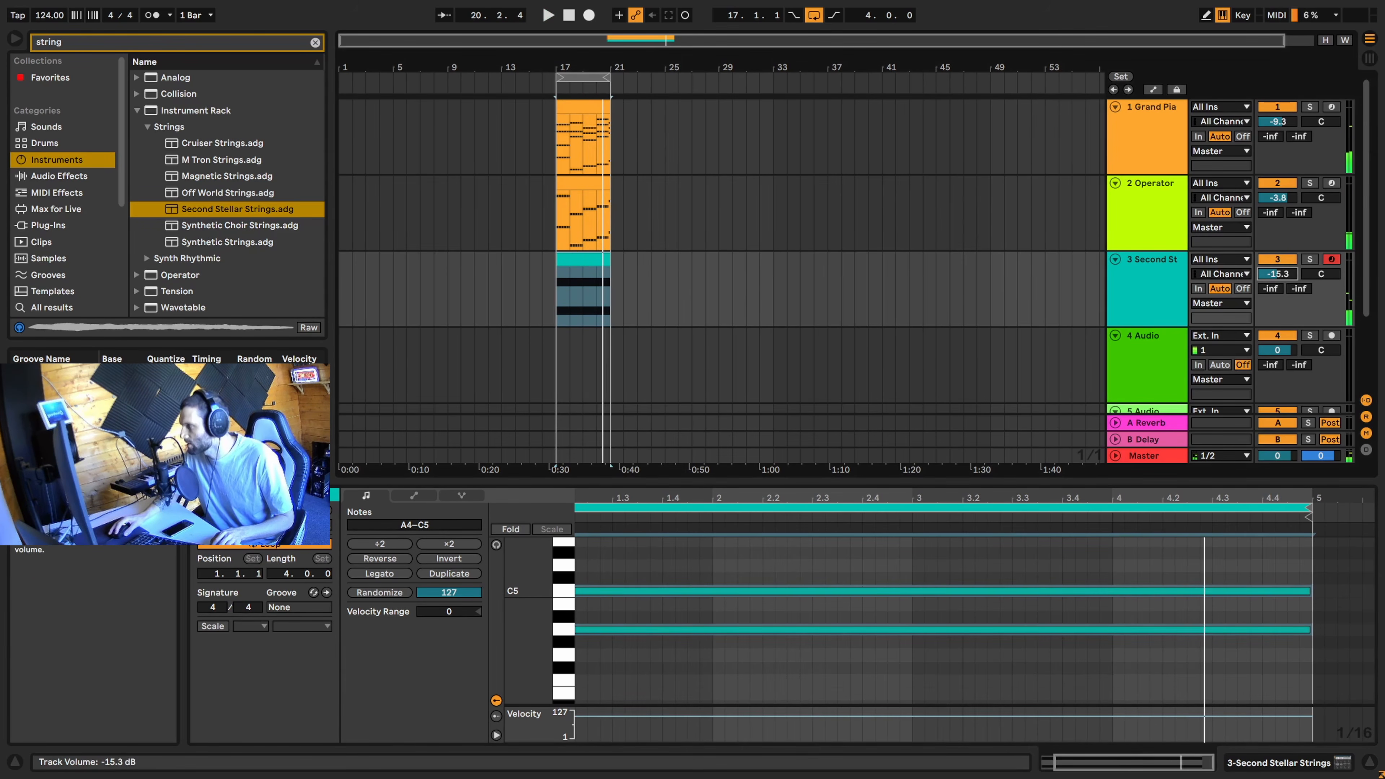
{"action": "double_click", "coordinate": [1152, 290]}
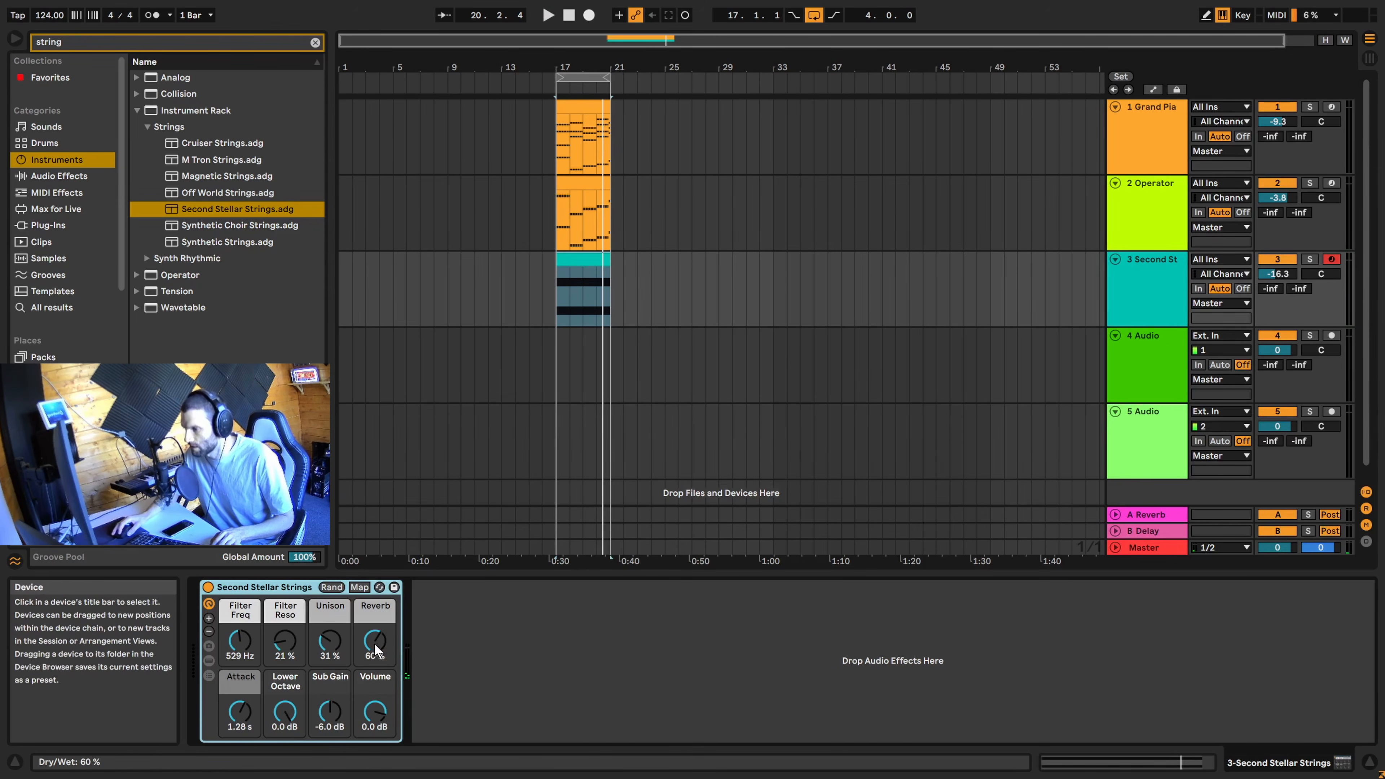
{"action": "key", "text": "space"}
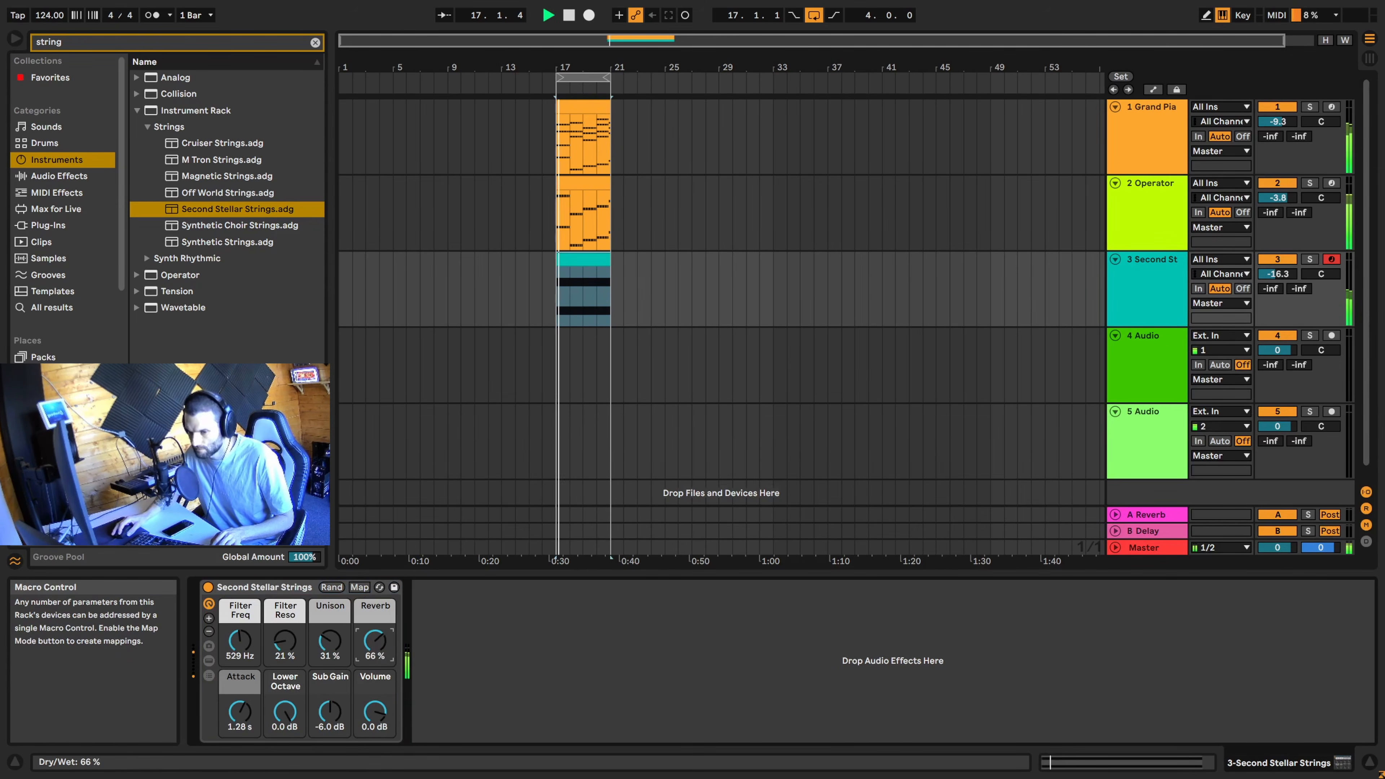
{"action": "left_click_drag", "start_coordinate": [378, 651], "coordinate": [379, 640]}
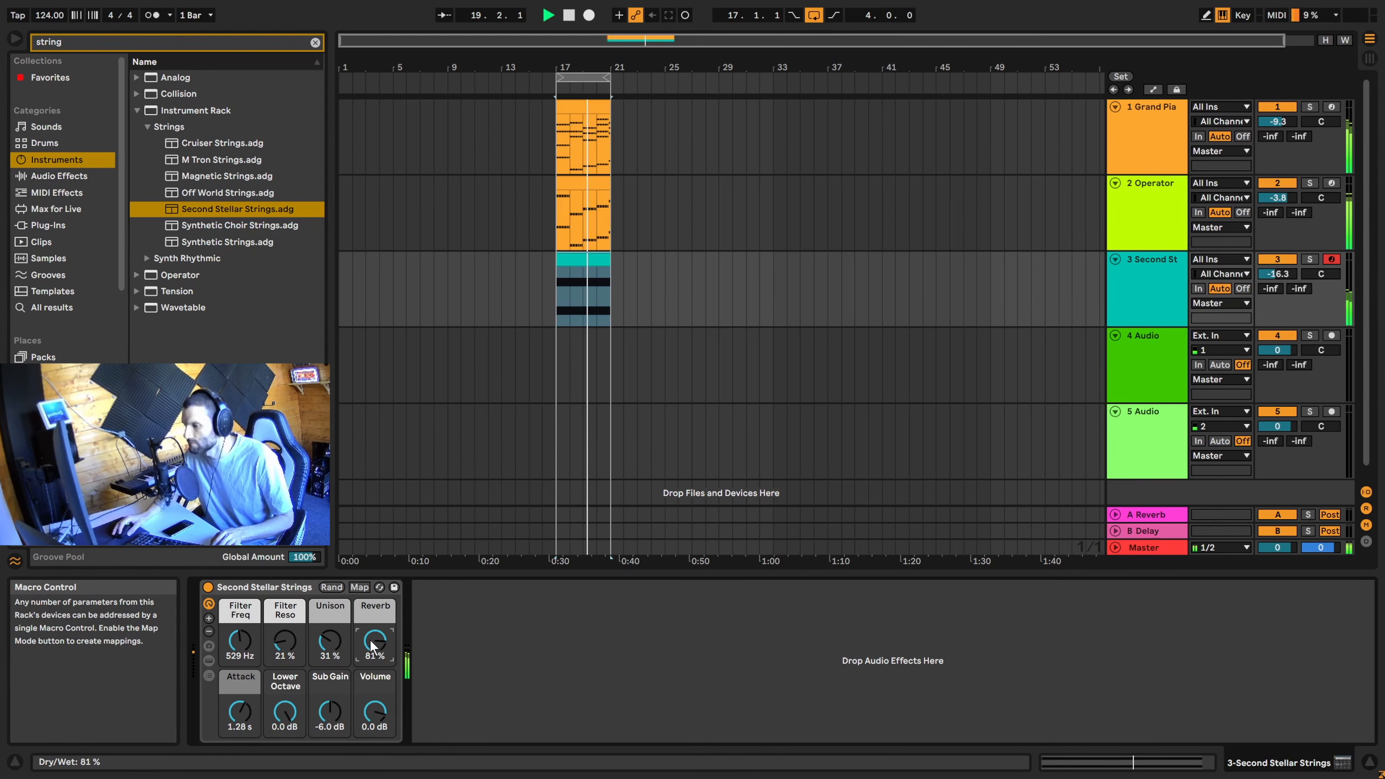
{"action": "left_click_drag", "start_coordinate": [375, 641], "coordinate": [375, 639]}
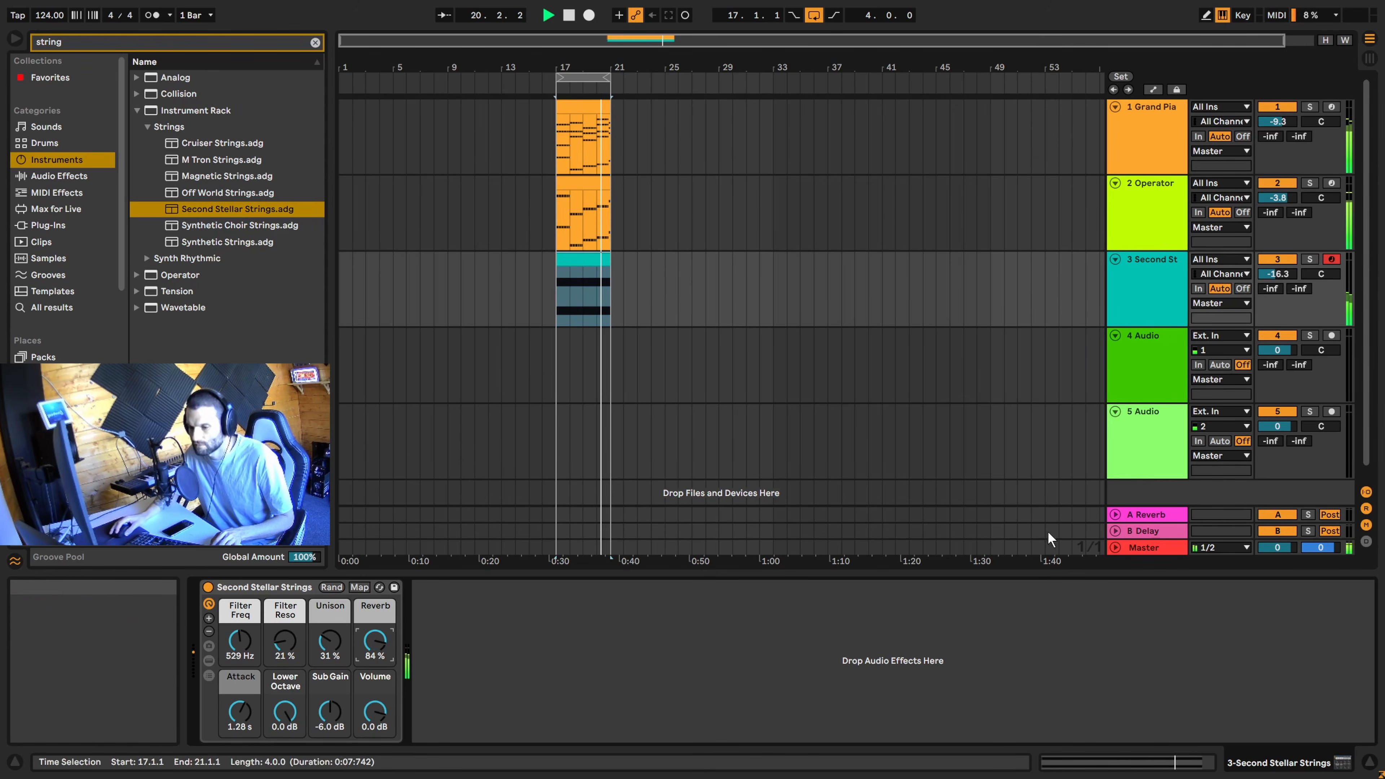
{"action": "key", "text": "space"}
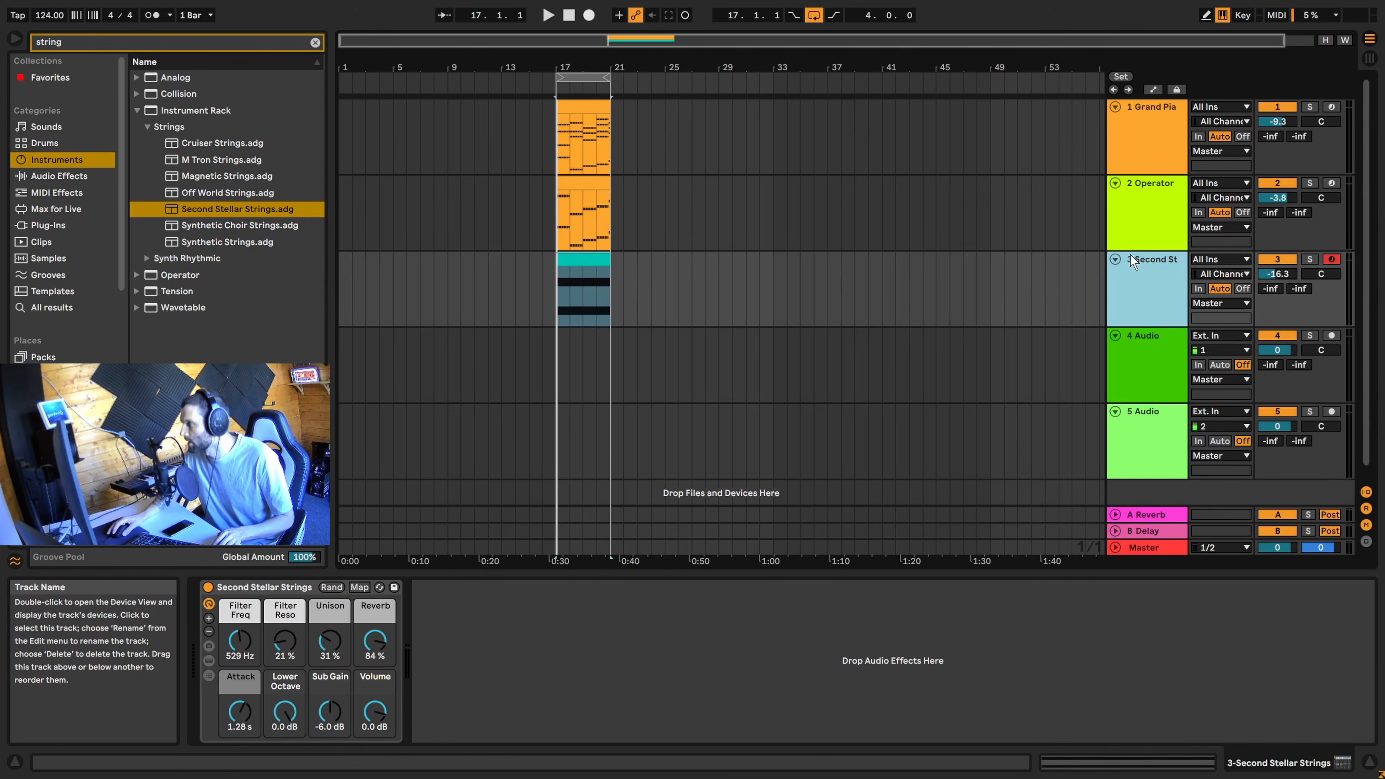
Rename the Grand Piano track as PIANO
{"action": "left_click", "coordinate": [1149, 159]}
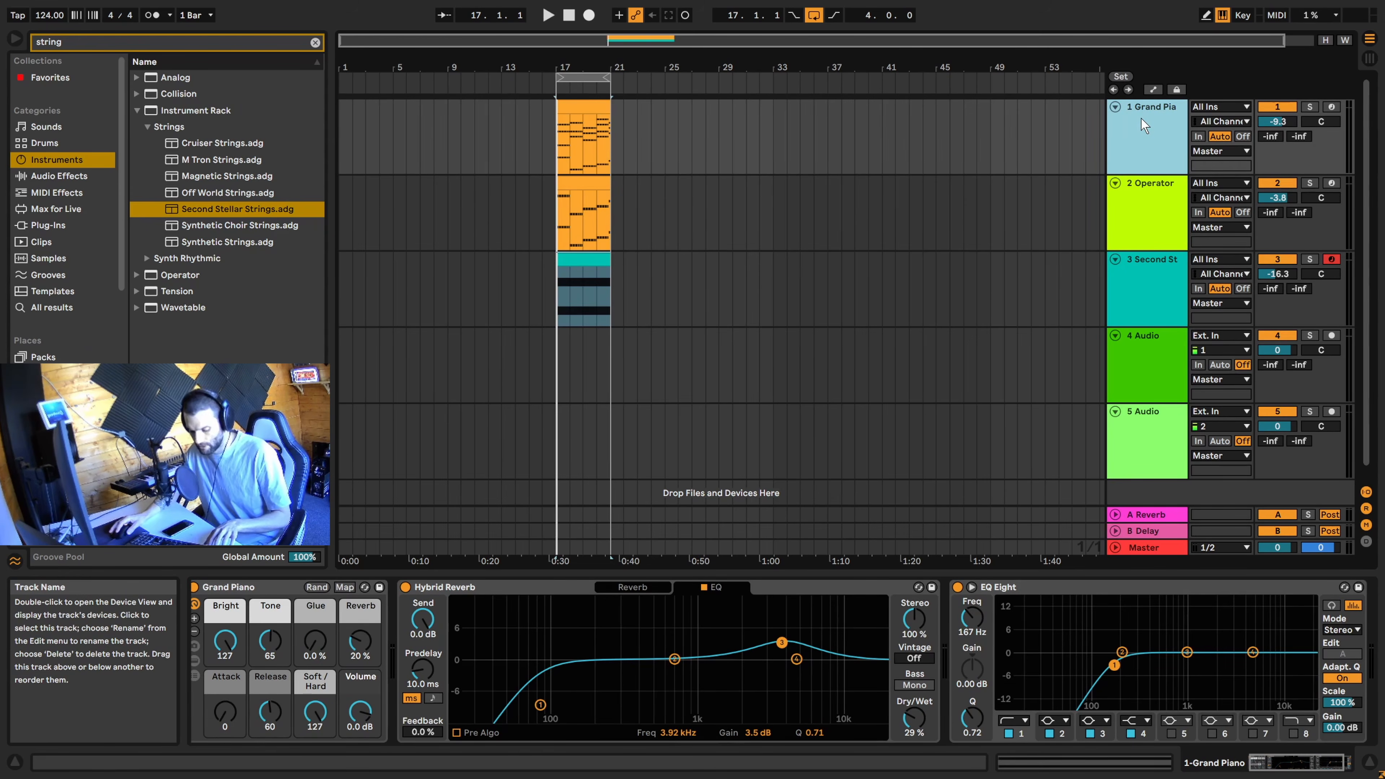
{"action": "left_click", "coordinate": [1153, 211]}
{"action": "left_click", "coordinate": [1153, 149]}
{"action": "key", "text": "ctrl+r"}
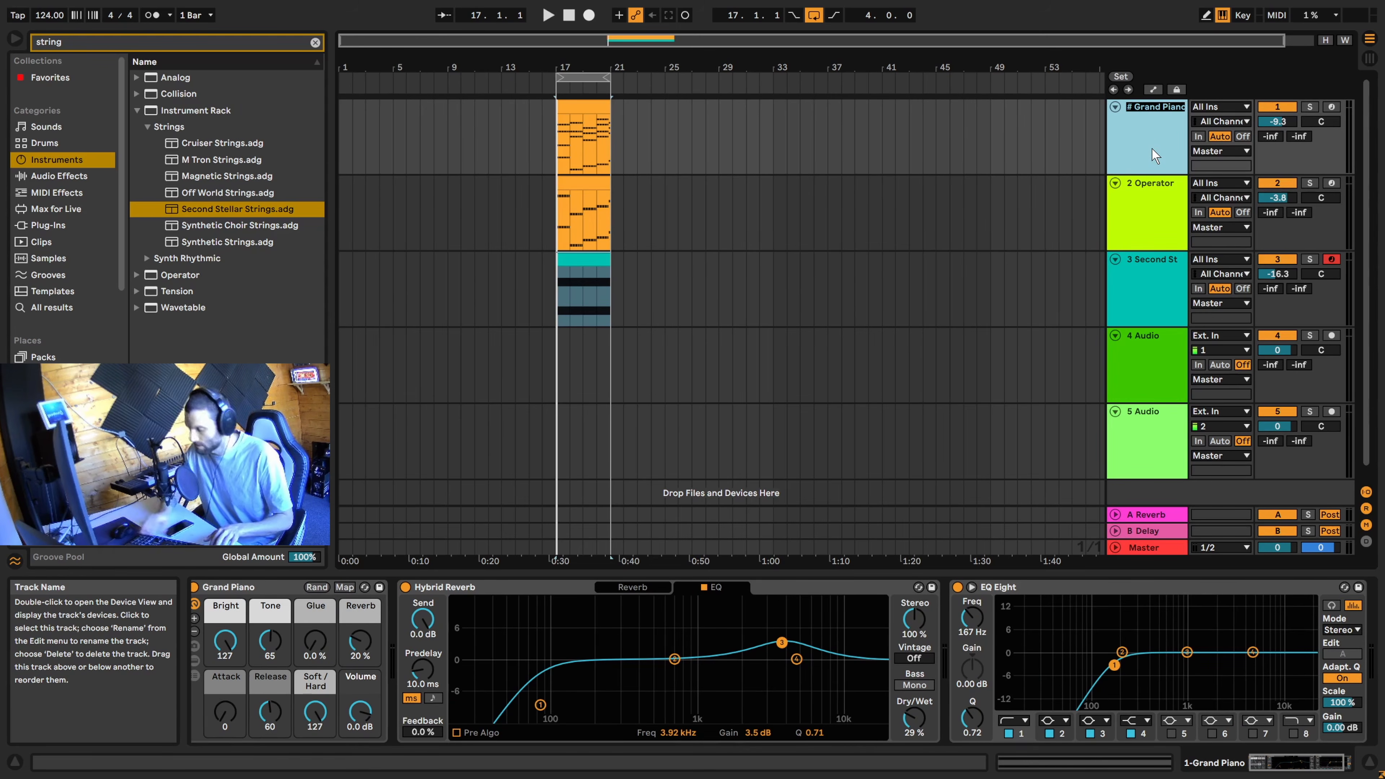
{"action": "type", "text": "PIANO"}
{"action": "key", "text": "Return"}
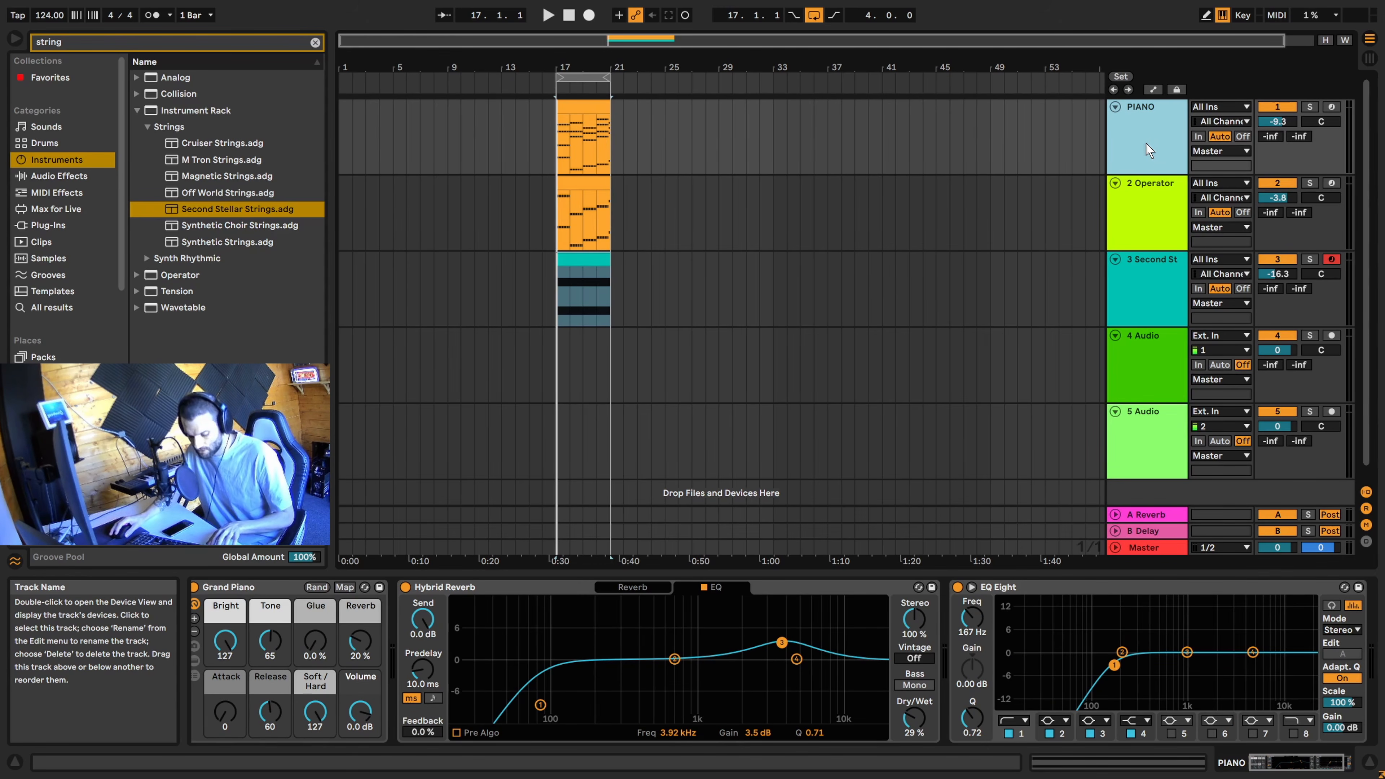
{"action": "key", "text": "ctrl+r"}
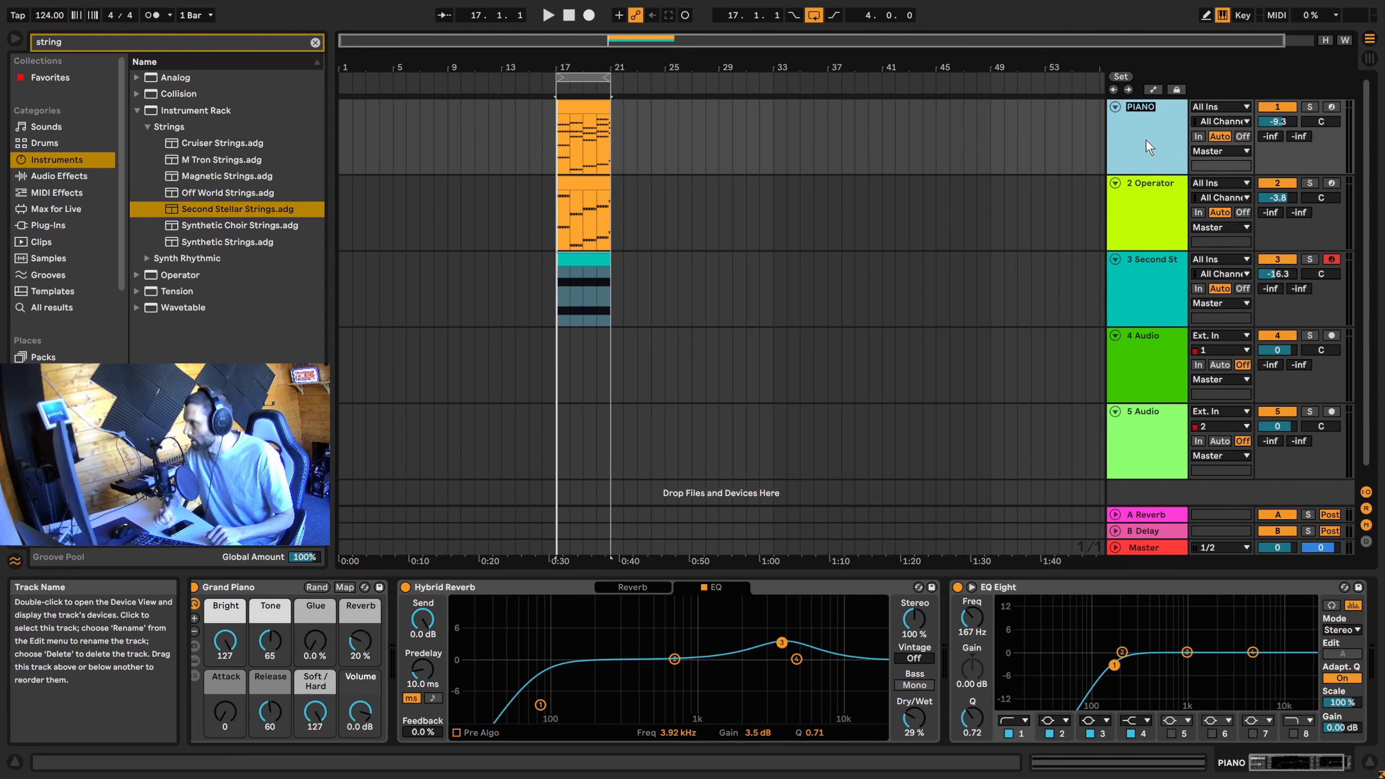
{"action": "type", "text": "PIA"}
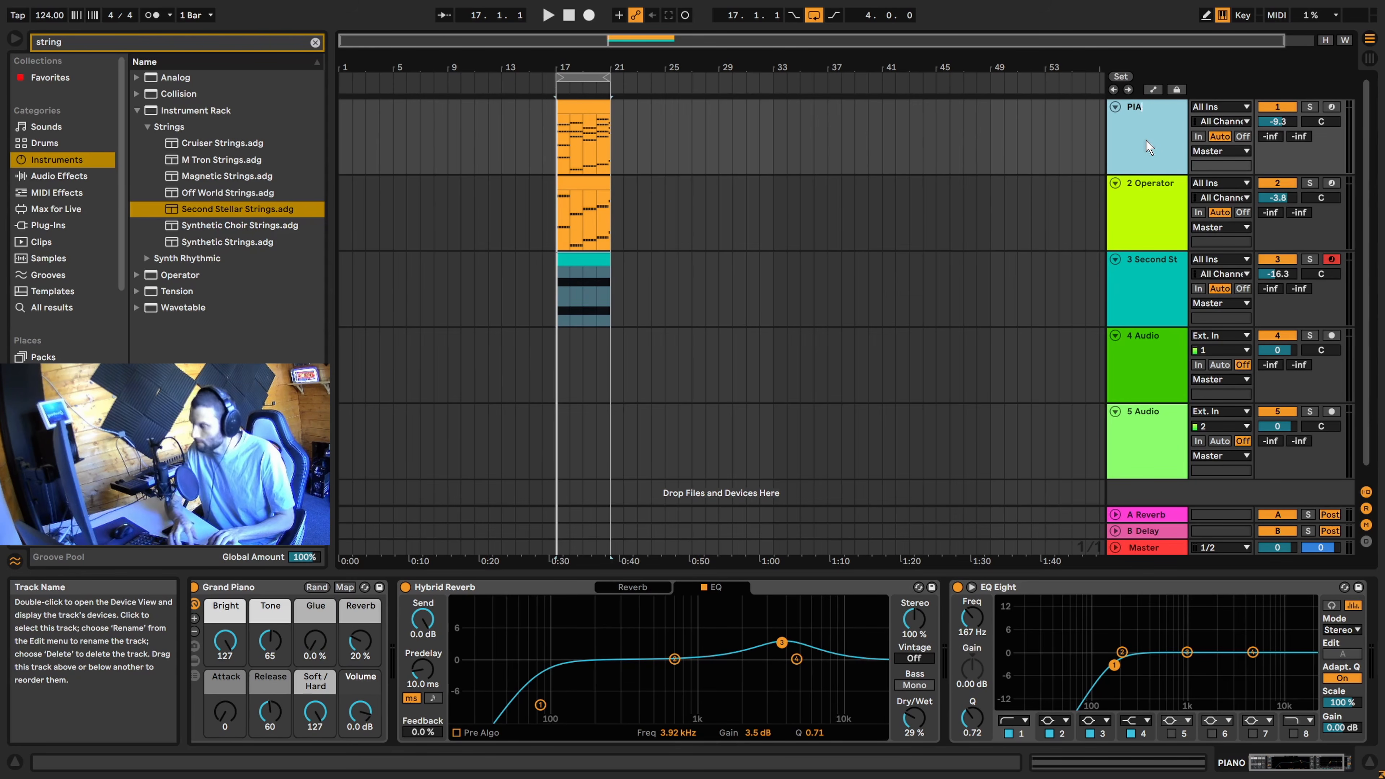
{"action": "type", "text": "NO"}
Rename the Operator track as BASS and the Second Stellar Strings track as STRING
{"action": "key", "text": "Tab"}
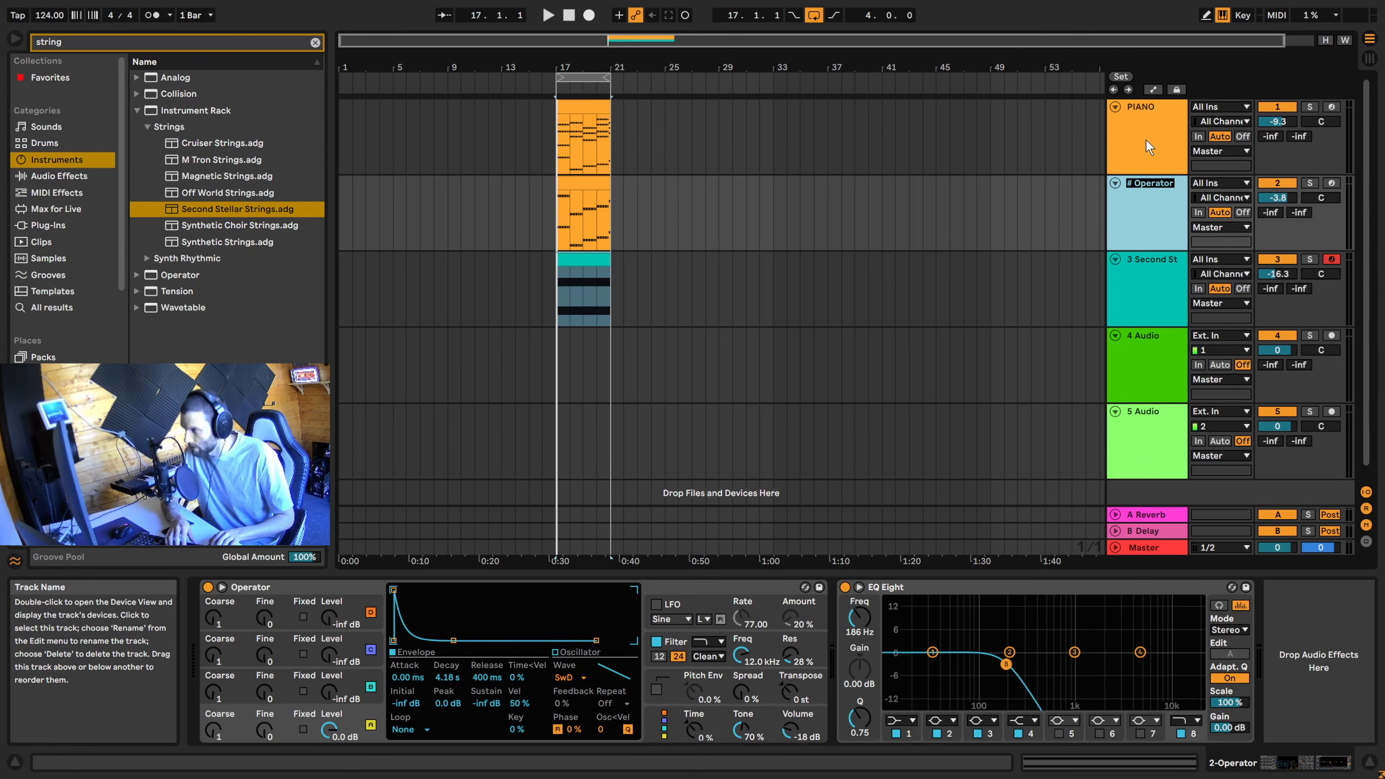
{"action": "type", "text": "BA"}
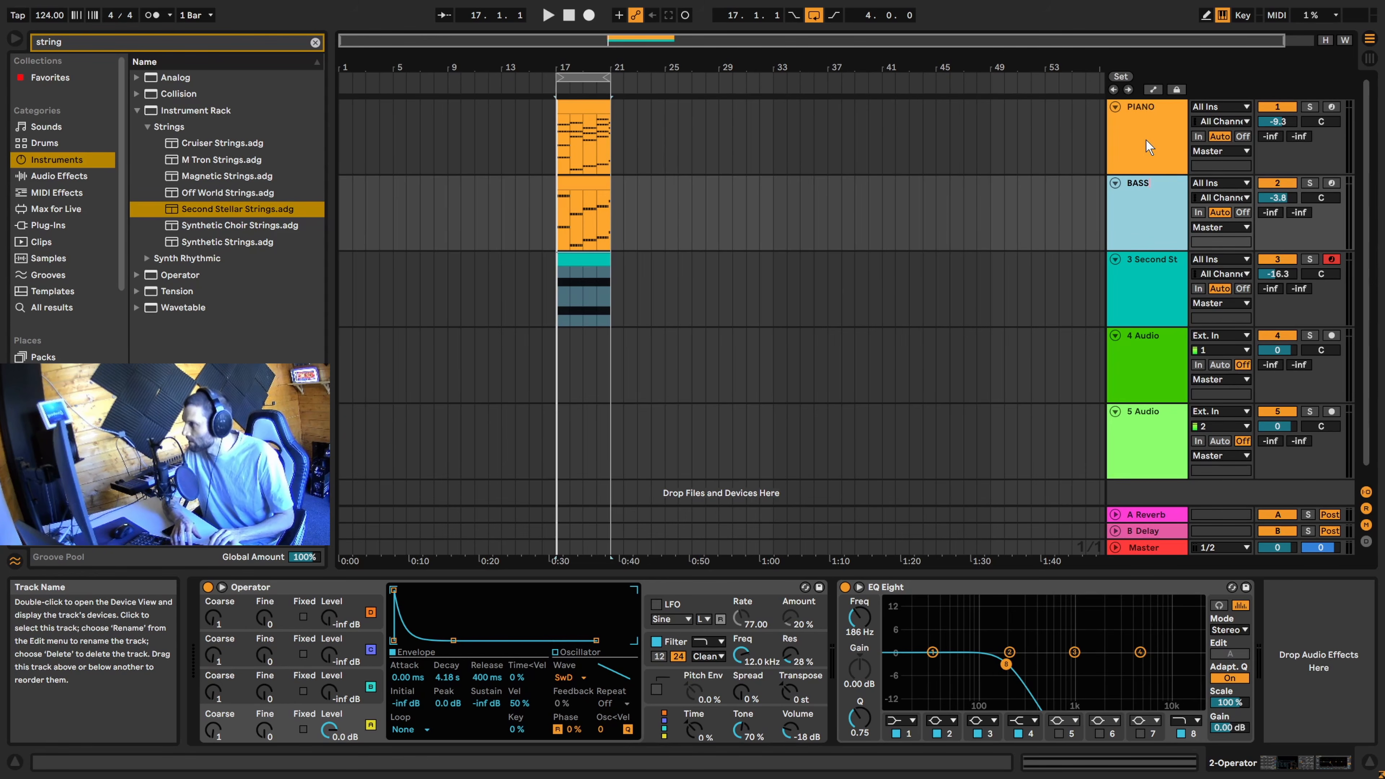
{"action": "type", "text": "SS"}
{"action": "key", "text": "Tab"}
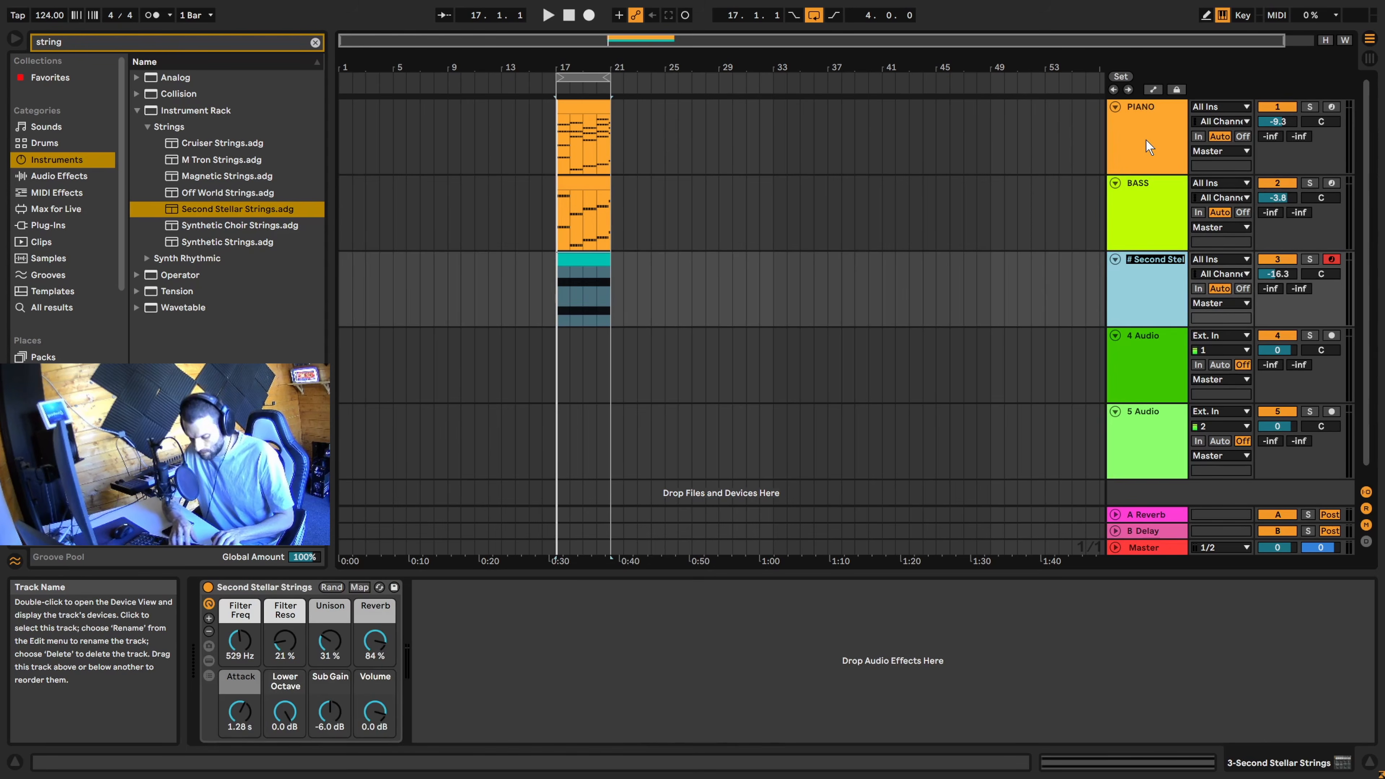
{"action": "type", "text": "STRING"}
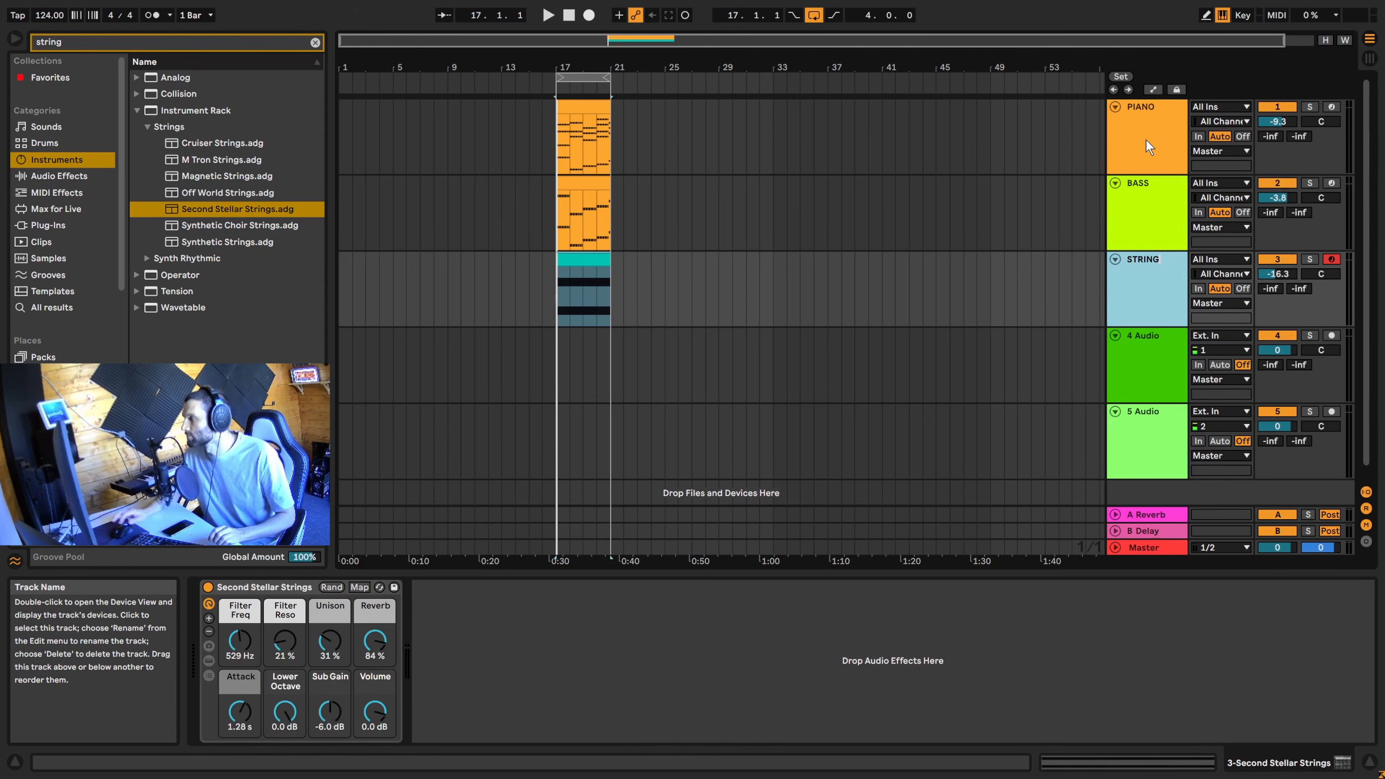
{"action": "left_click", "coordinate": [1152, 218]}
Change the BASS track's color to pink
{"action": "left_click", "coordinate": [1146, 140]}
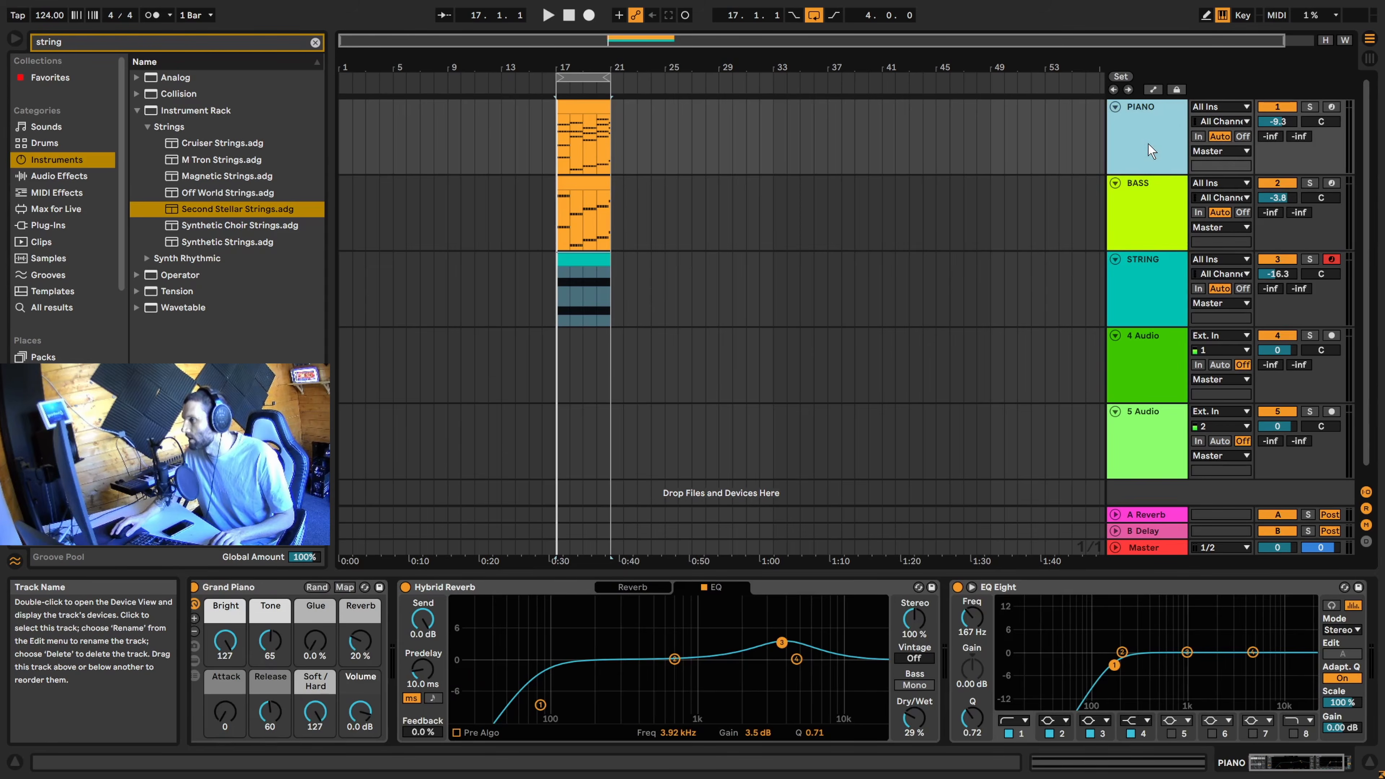
{"action": "left_click", "coordinate": [1152, 213]}
{"action": "right_click", "coordinate": [1152, 205]}
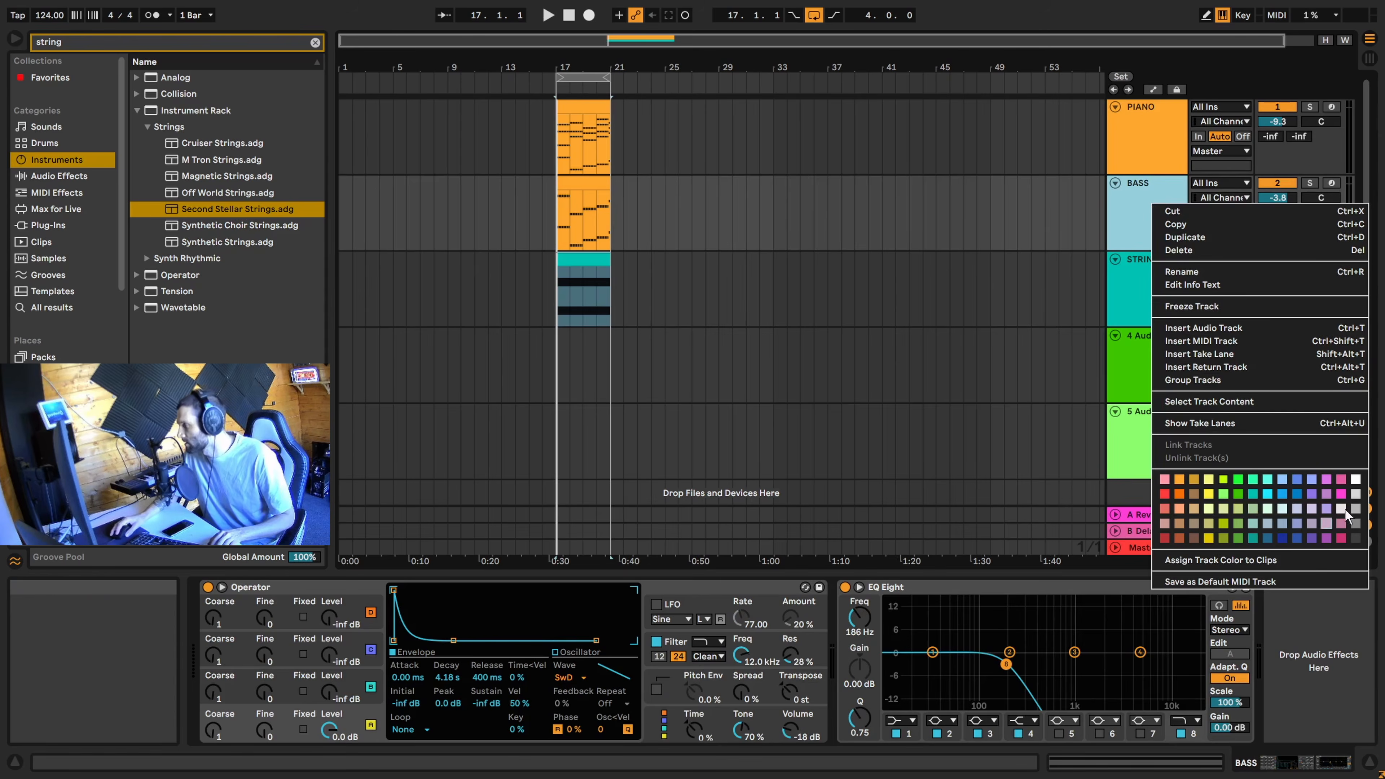
{"action": "left_click", "coordinate": [1343, 493]}
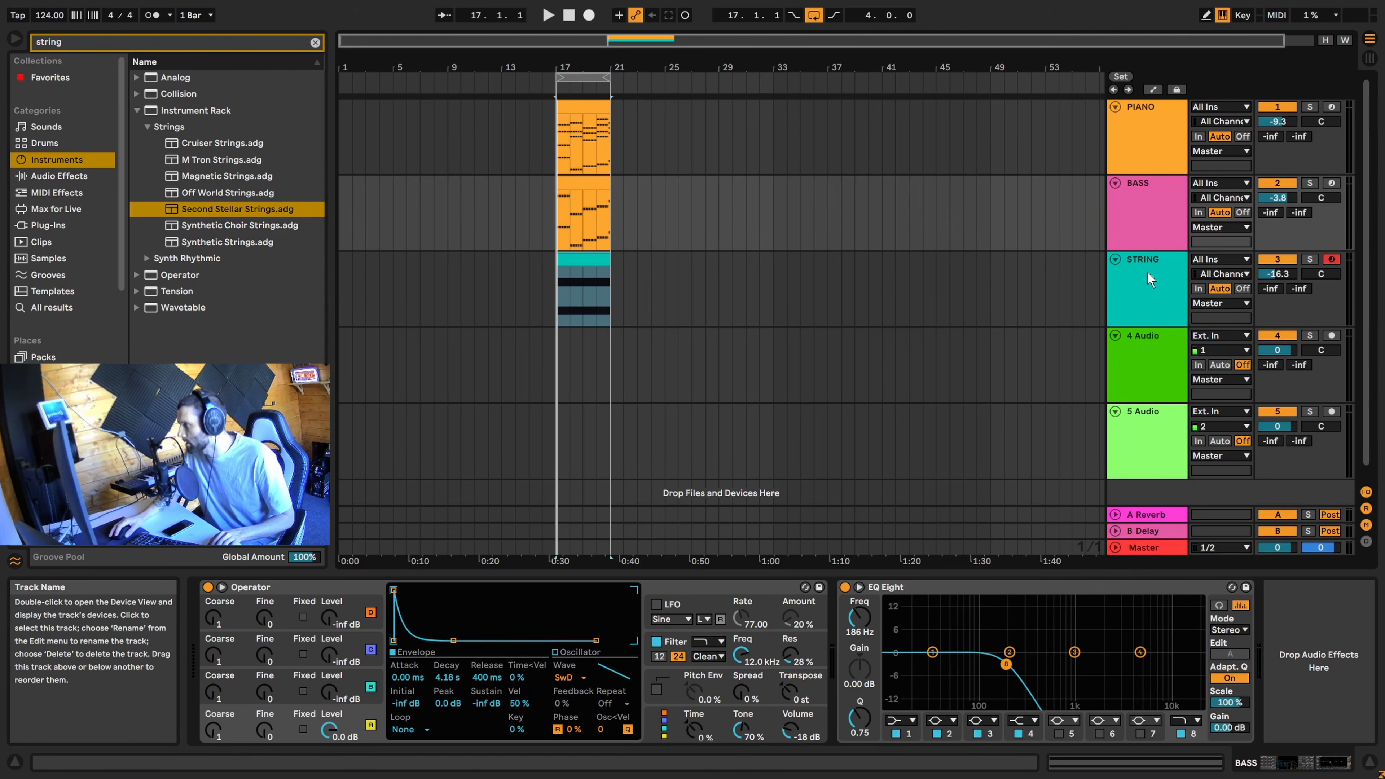
Move the STRING track between PIANO and BASS and change its color to light purple
{"action": "left_click_drag", "start_coordinate": [1151, 280], "coordinate": [1155, 210]}
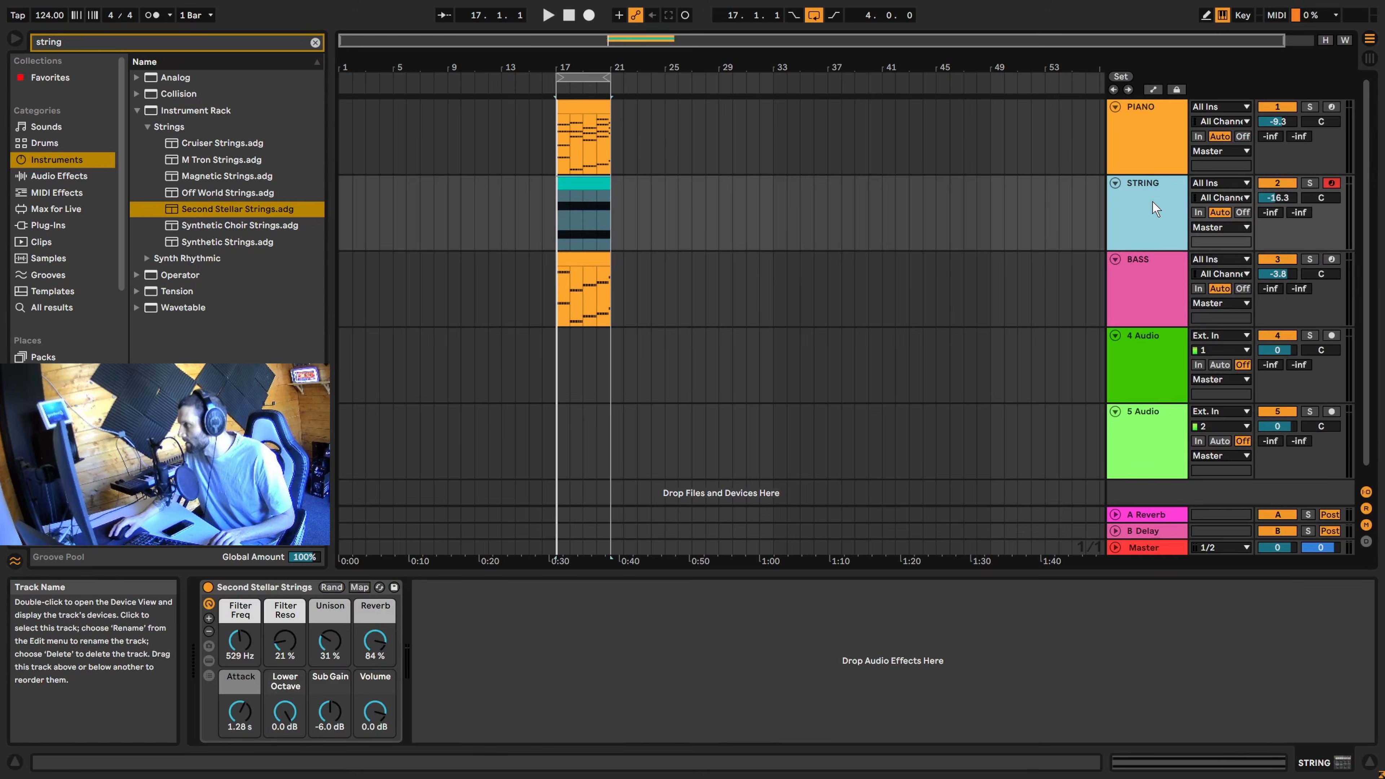
{"action": "right_click", "coordinate": [1153, 192]}
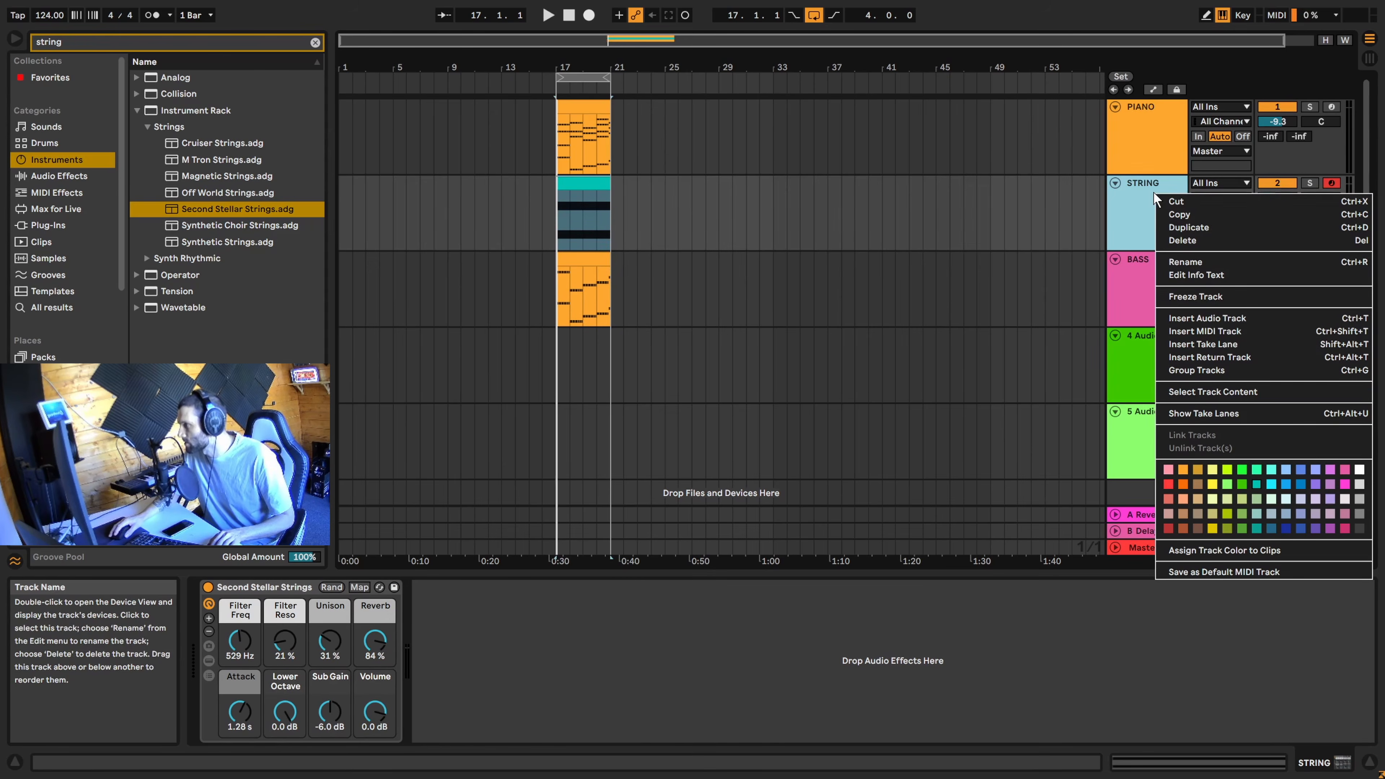
{"action": "left_click", "coordinate": [1331, 470]}
Change the PIANO track's color to periwinkle blue
{"action": "left_click", "coordinate": [1156, 147]}
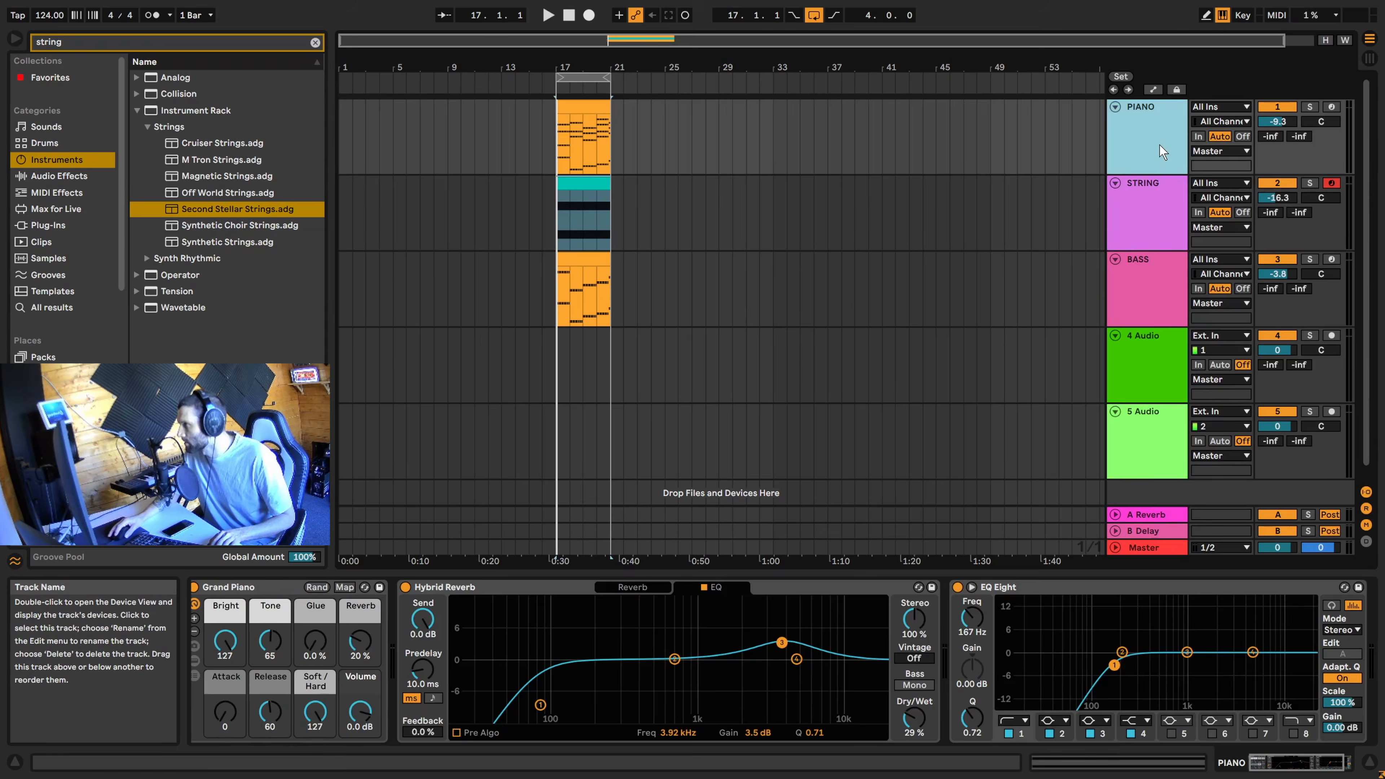
{"action": "right_click", "coordinate": [1159, 146]}
{"action": "left_click", "coordinate": [1318, 418]}
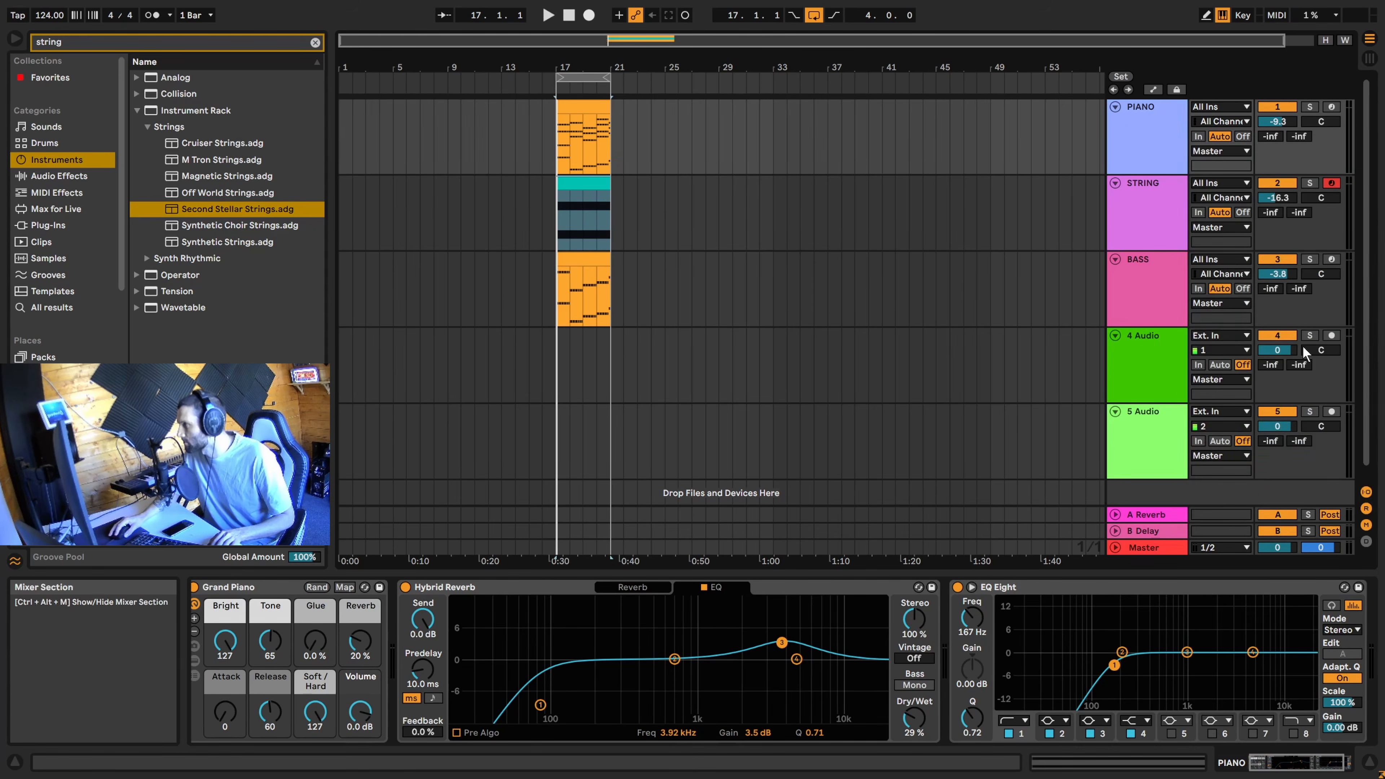
Assign the track colors of PIANO, STRING and BASS to their clips
{"action": "left_click", "coordinate": [1148, 288]}
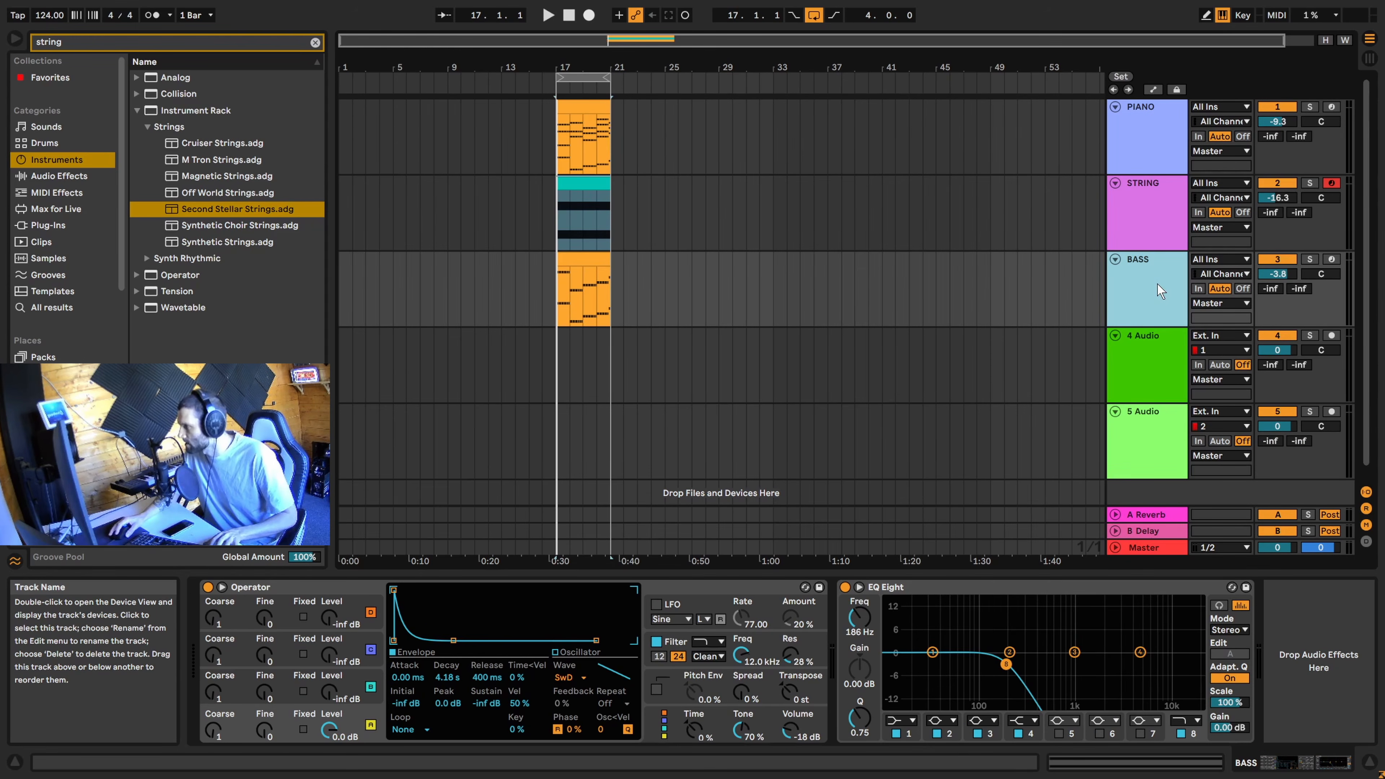
{"action": "left_click", "coordinate": [1158, 140], "text": "shift"}
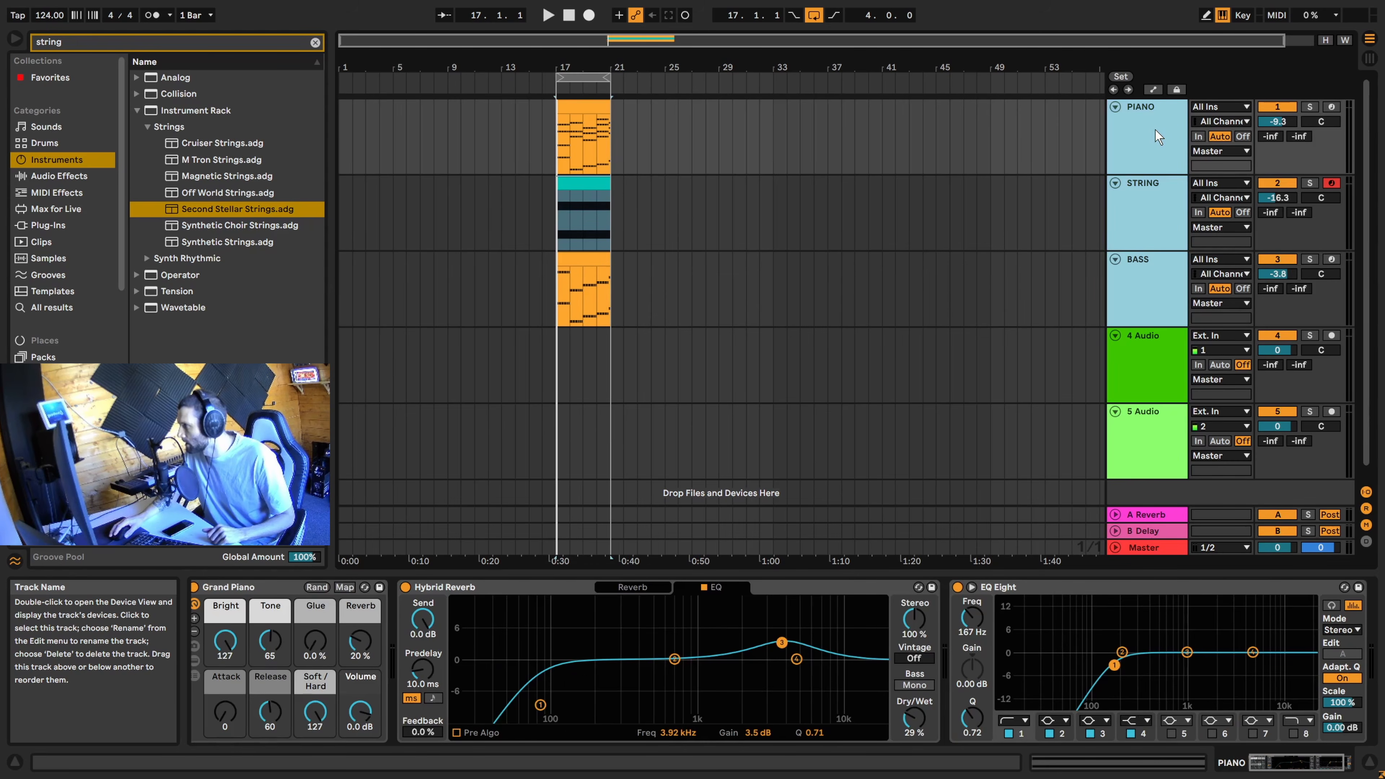
{"action": "right_click", "coordinate": [1156, 132]}
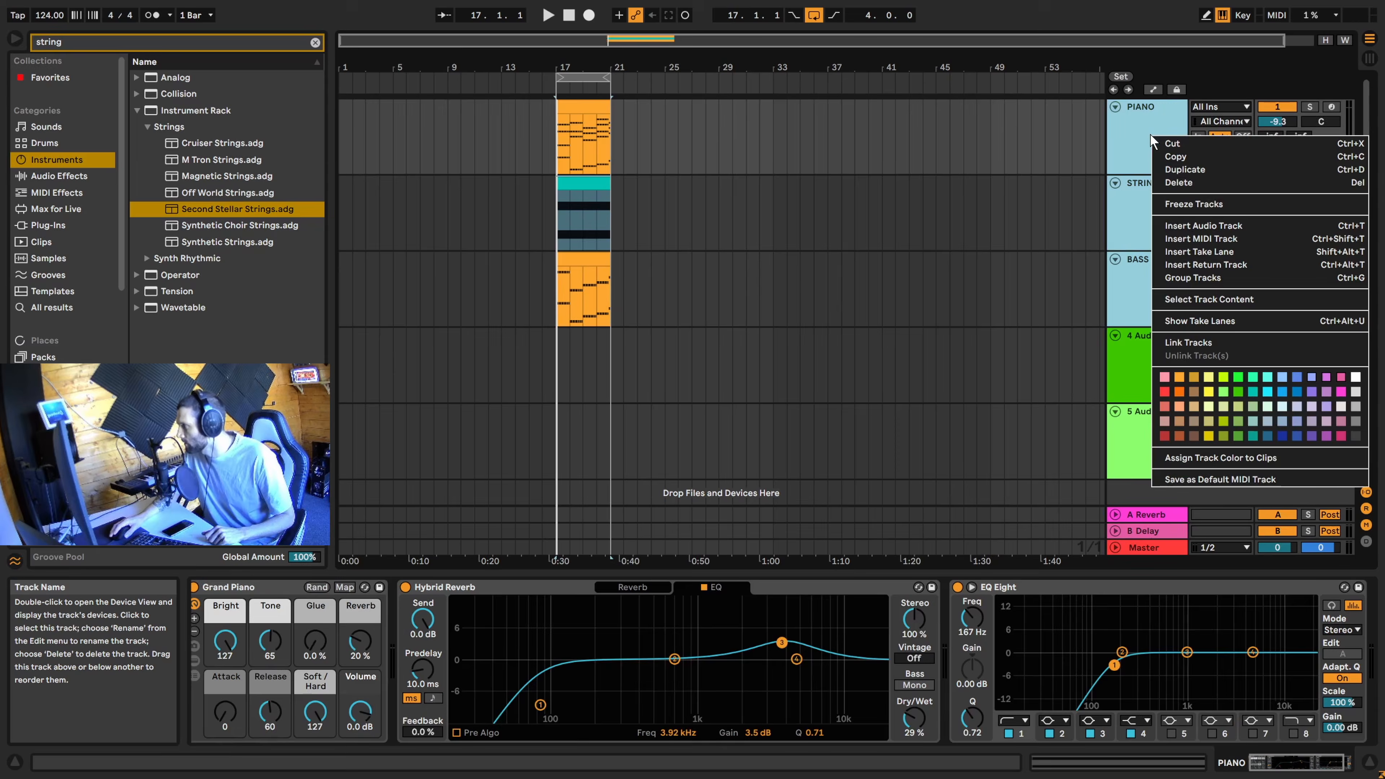
{"action": "left_click", "coordinate": [1209, 458]}
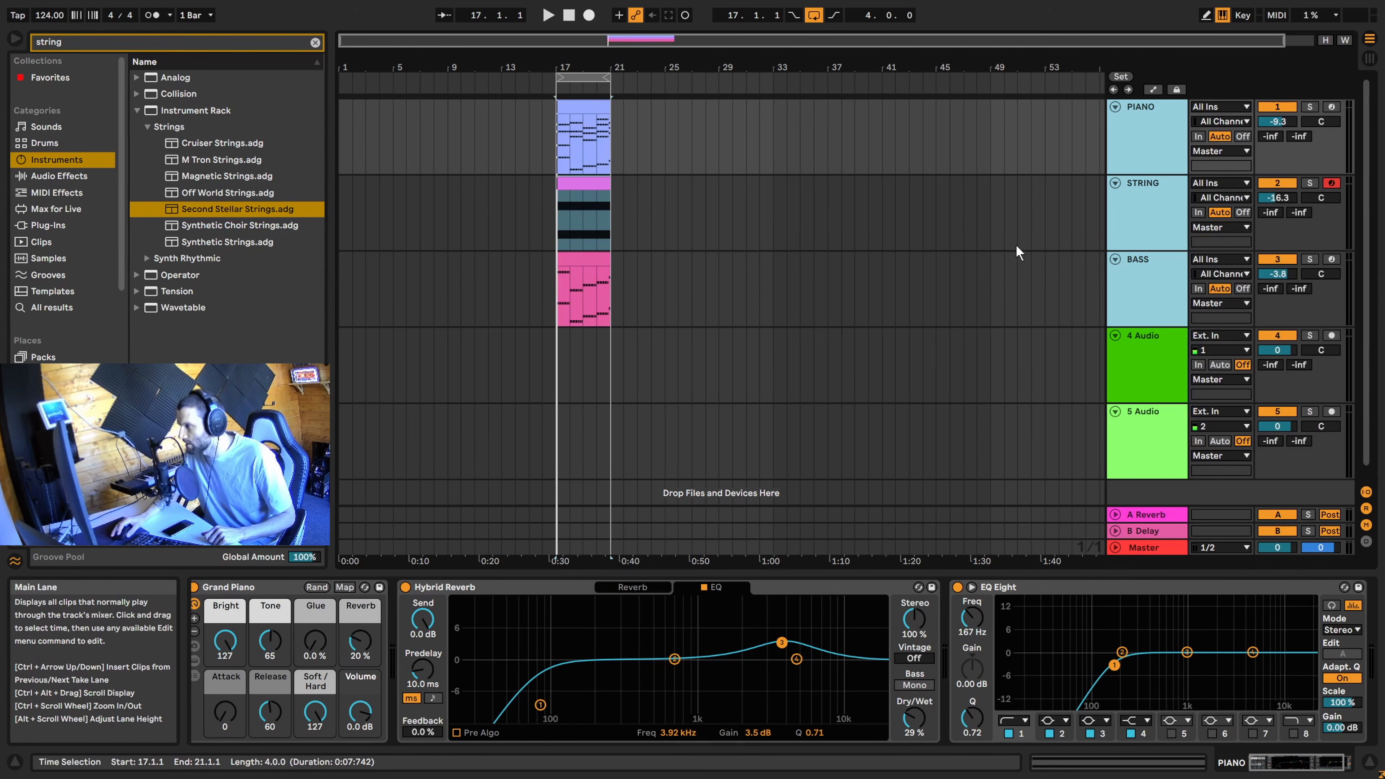
{"action": "left_click", "coordinate": [1166, 289]}
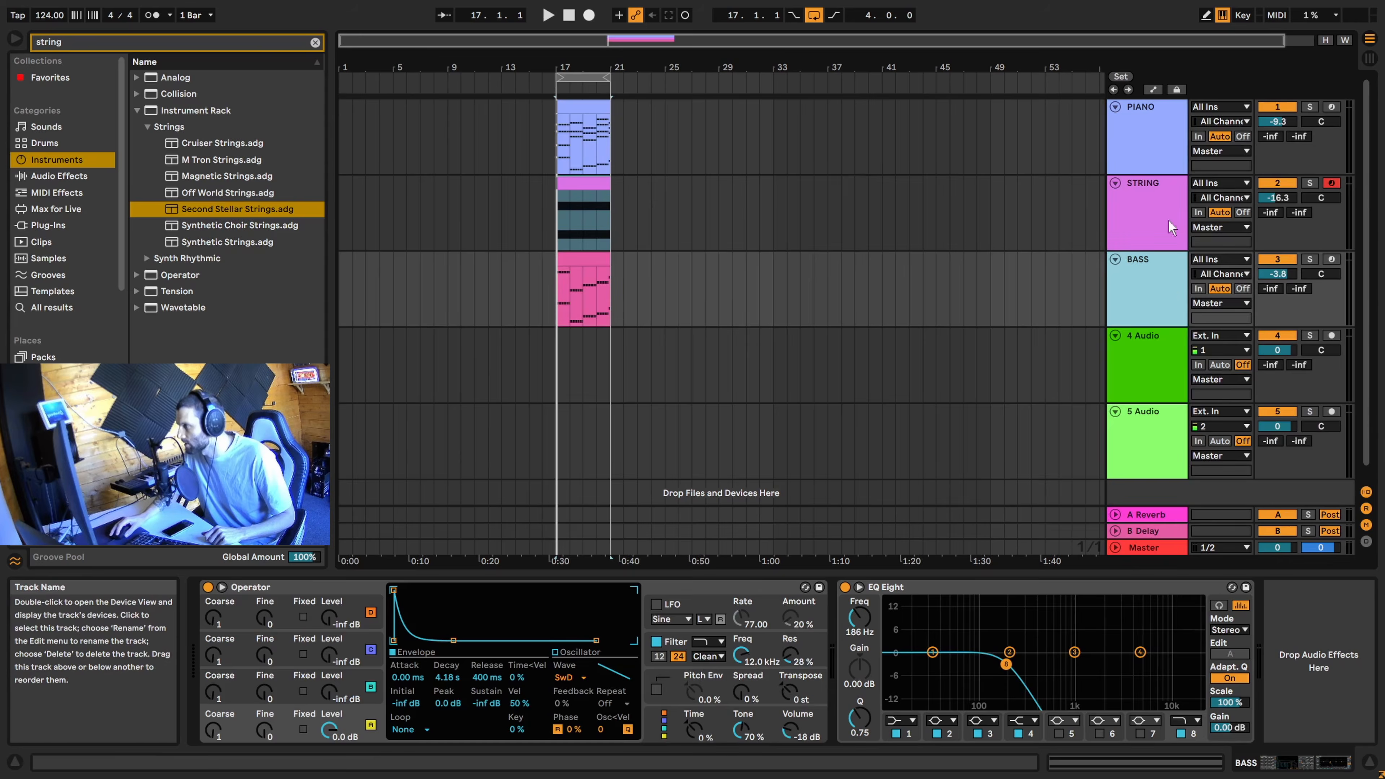
{"action": "left_click", "coordinate": [1168, 220]}
{"action": "left_click", "coordinate": [1139, 129]}
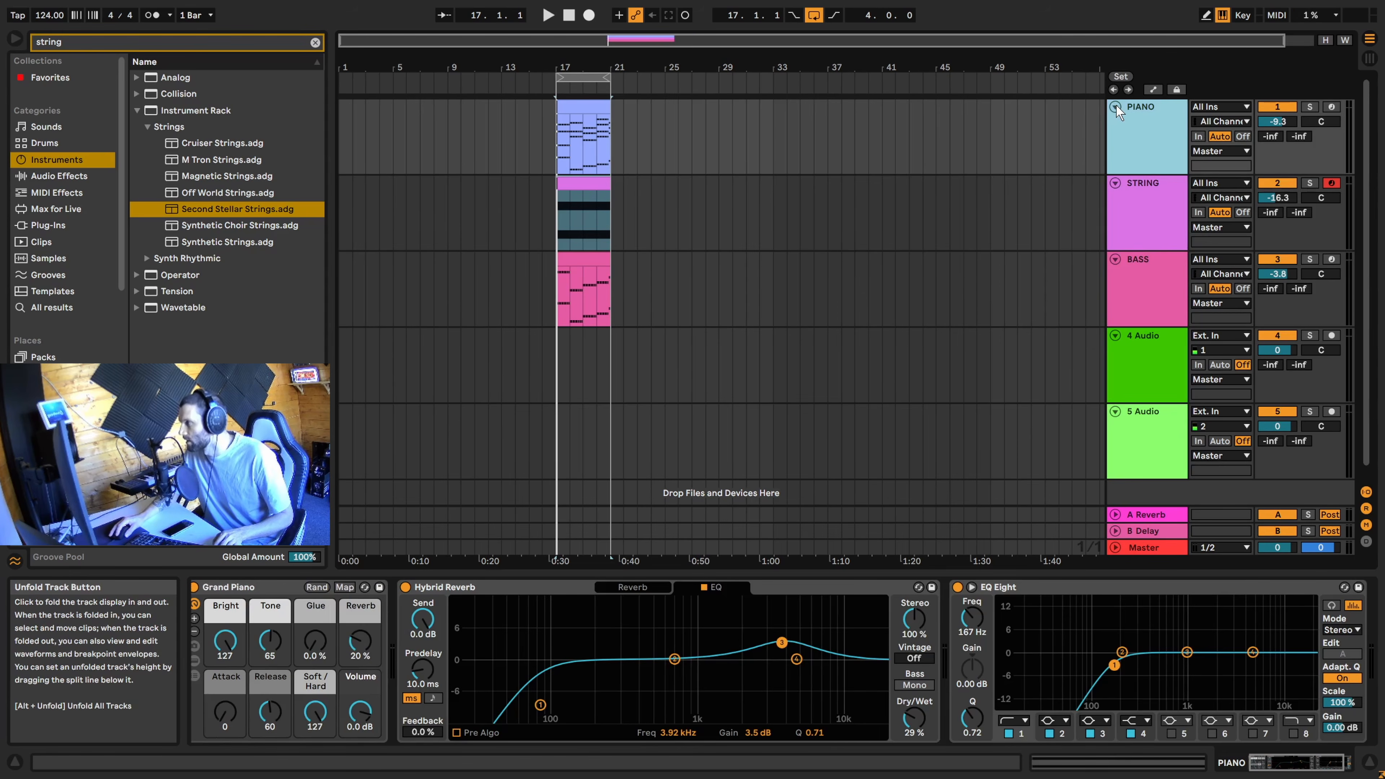
Fold the PIANO, STRING and BASS tracks and select the empty 4 Audio track
{"action": "left_click", "coordinate": [1116, 107]}
{"action": "left_click", "coordinate": [1116, 121]}
{"action": "left_click", "coordinate": [1116, 138]}
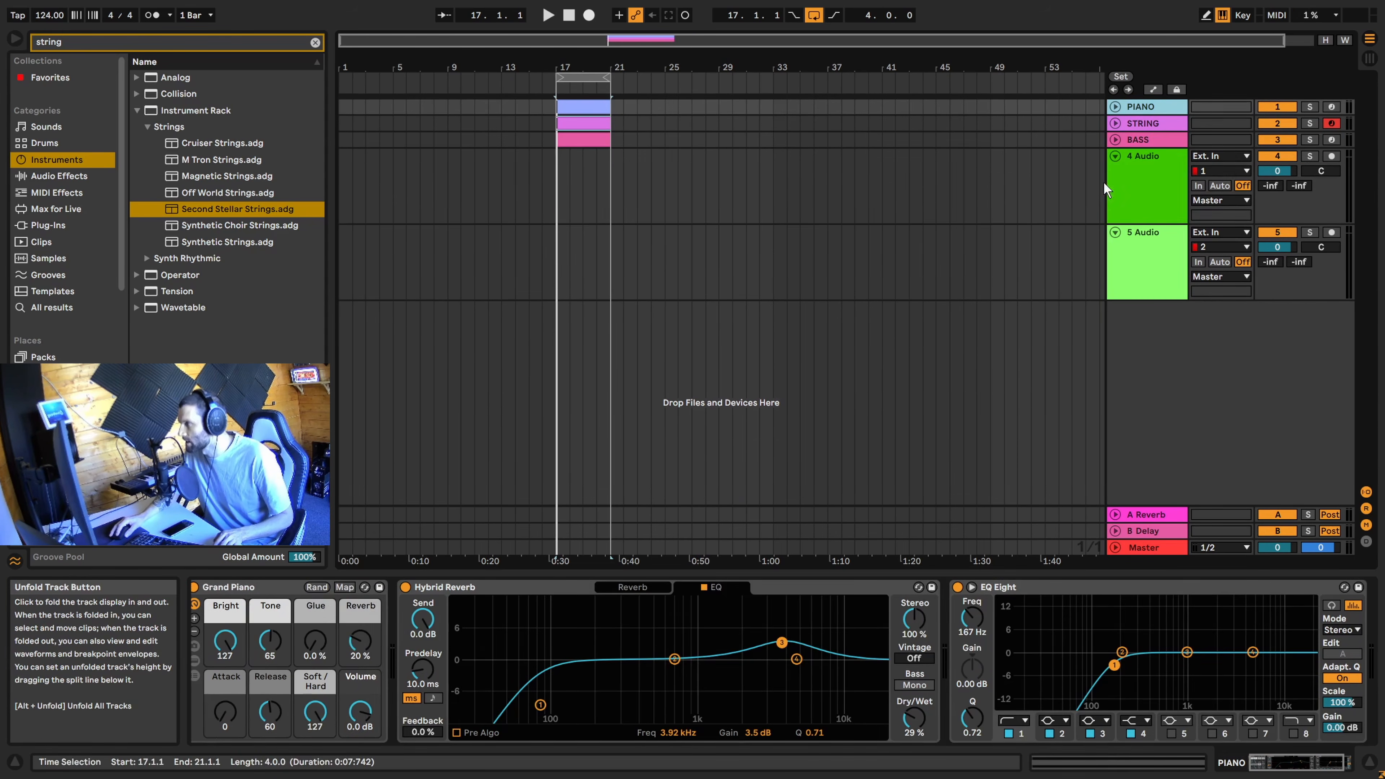
{"action": "left_click", "coordinate": [1059, 202]}
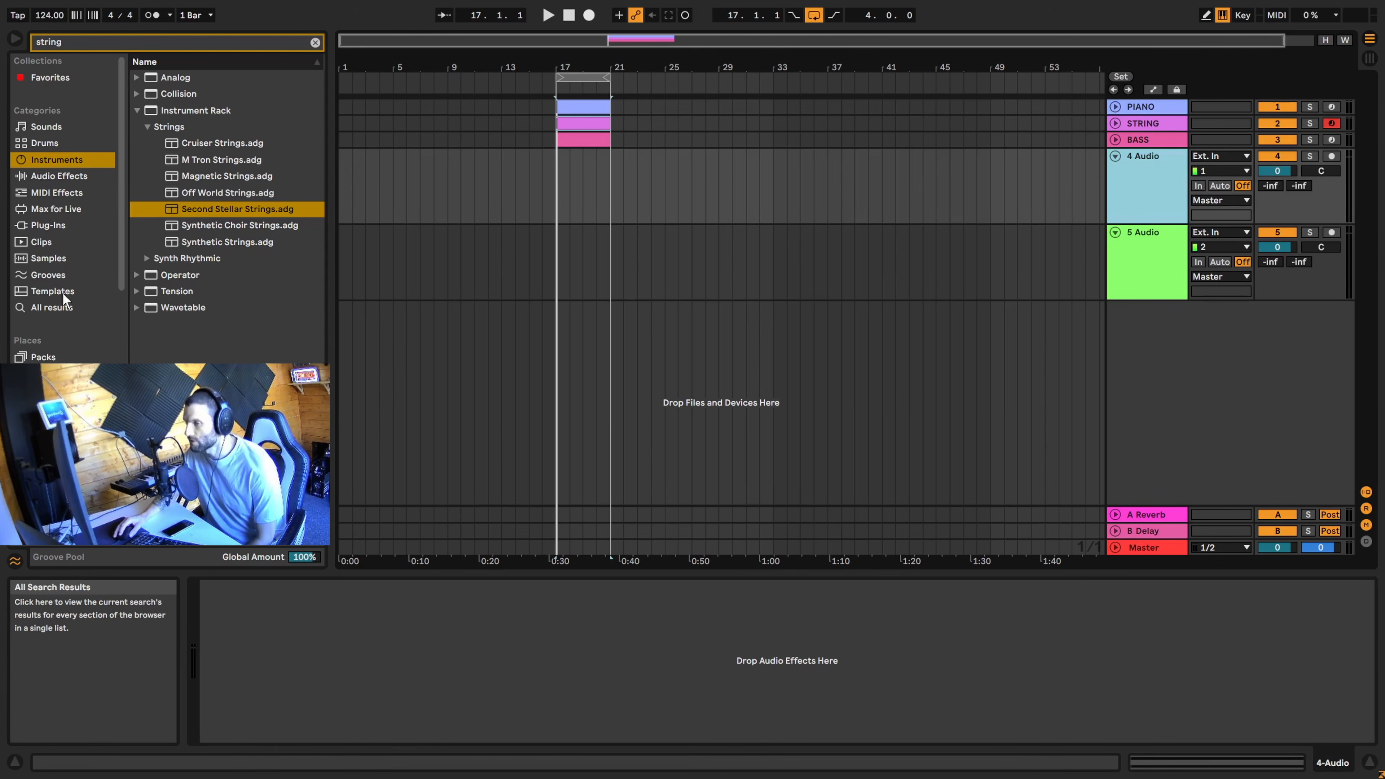
Place BTD_MP_Kick_07.wav from the Midnight Punch folder's Kicks at bar 17 on the 4 Audio track
{"action": "scroll", "coordinate": [64, 284], "scroll_direction": "down", "scroll_amount": 3}
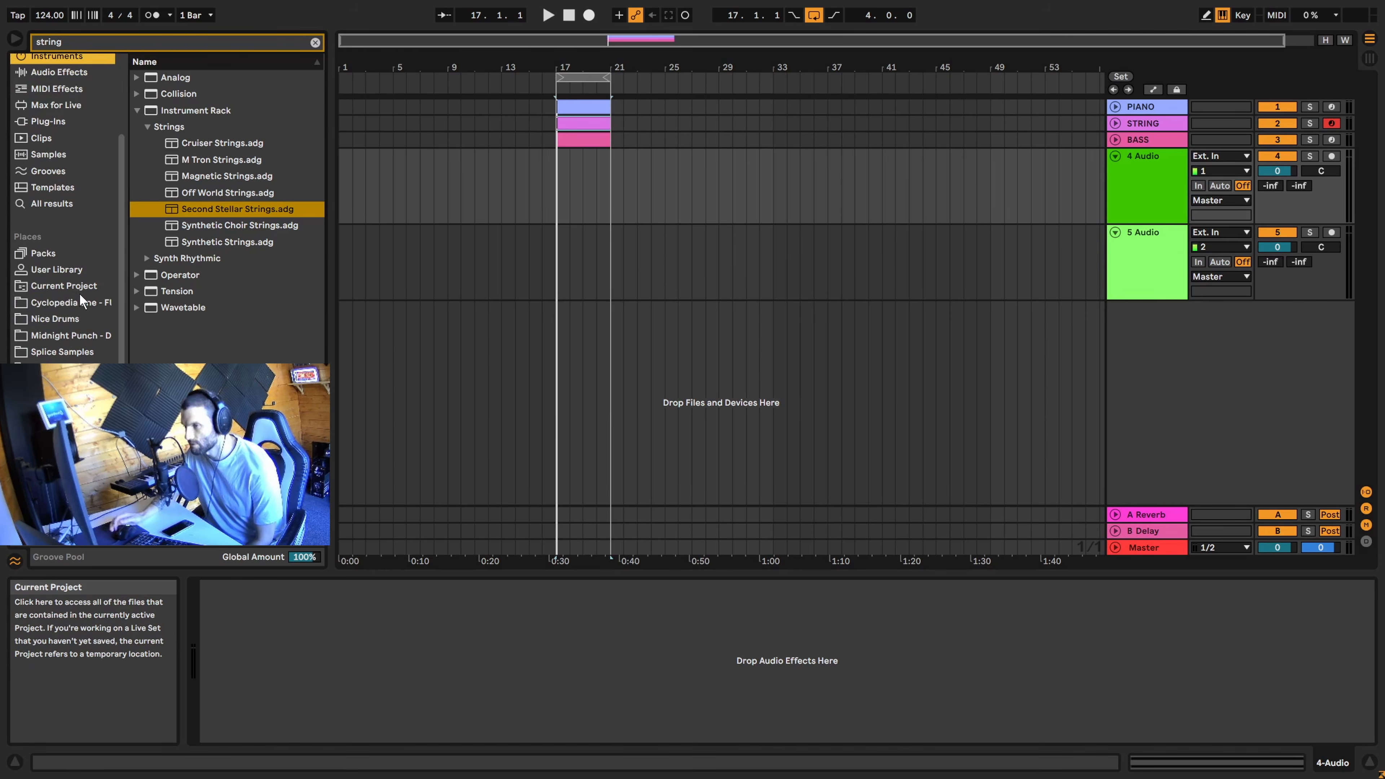
{"action": "left_click", "coordinate": [68, 335]}
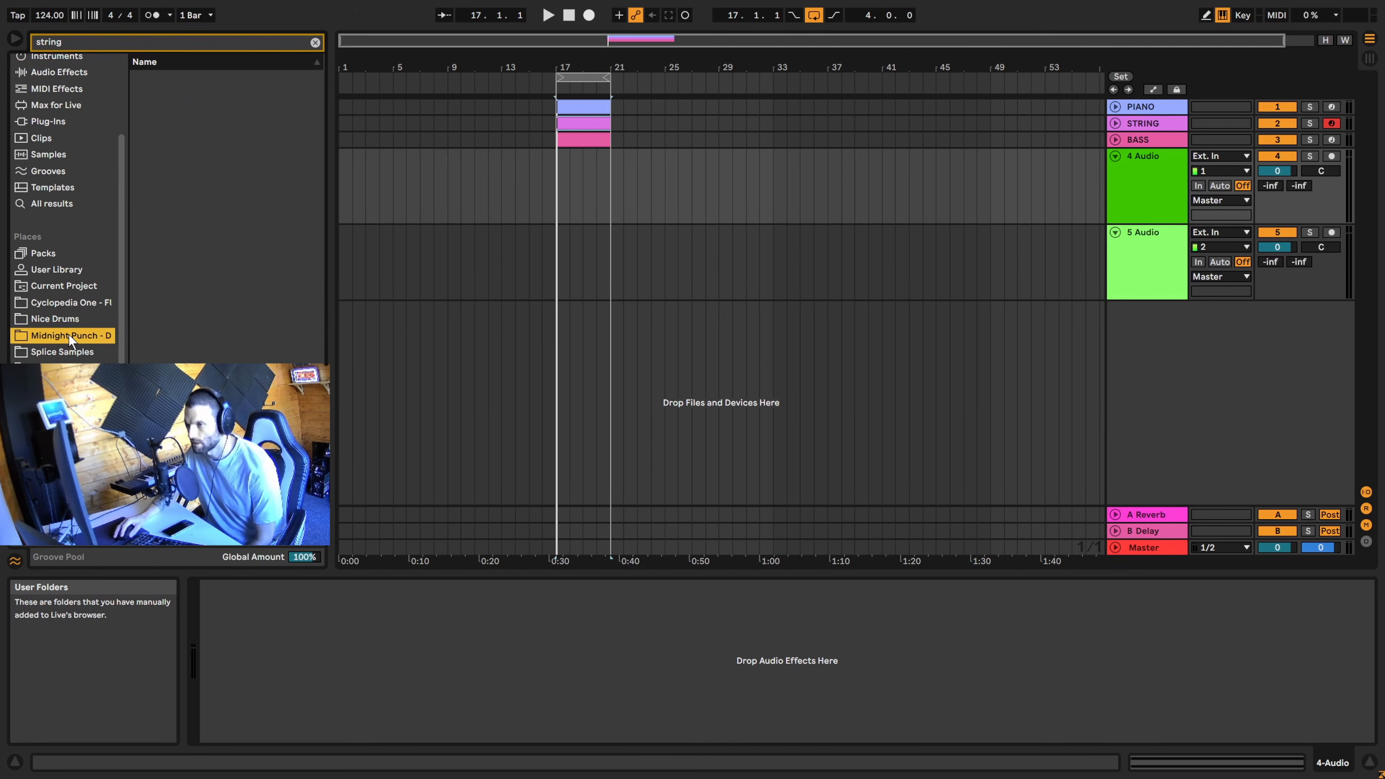
{"action": "left_click", "coordinate": [314, 42]}
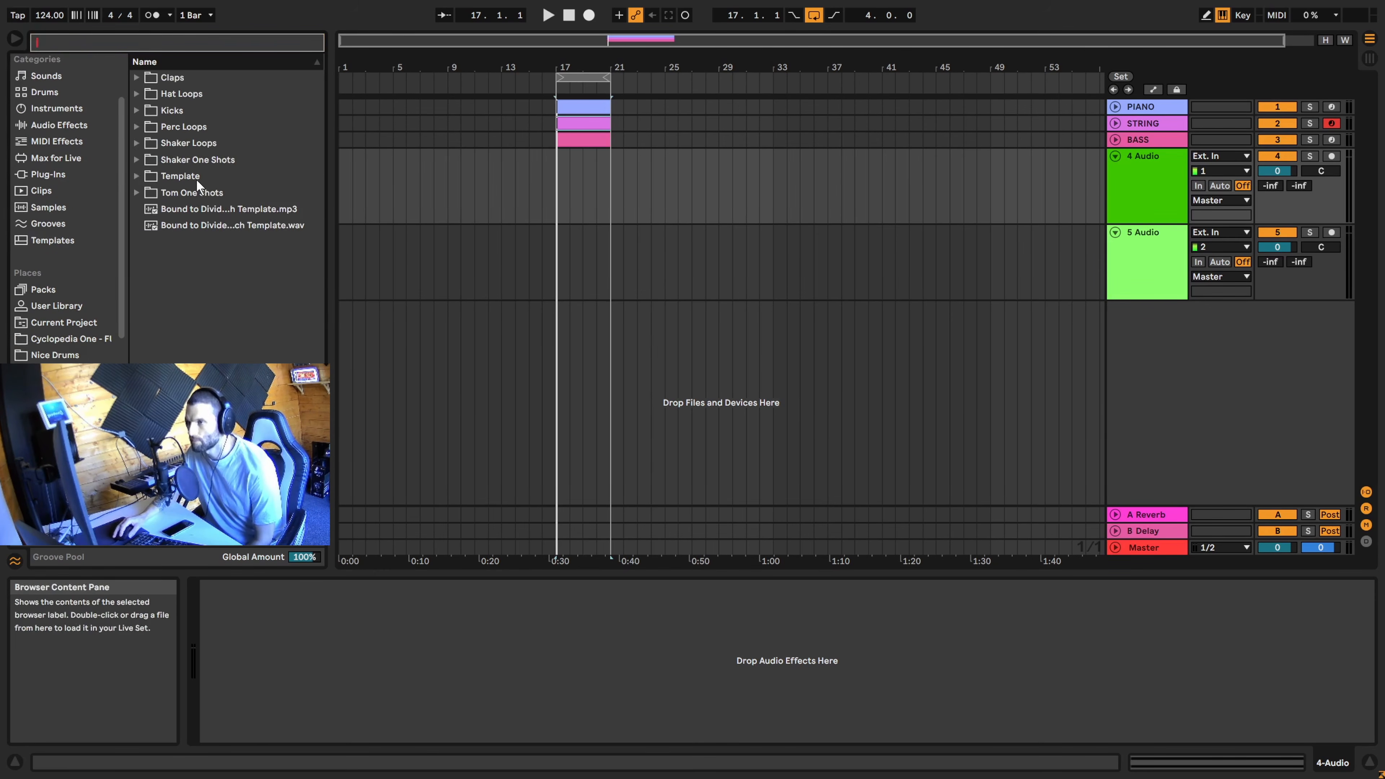
{"action": "left_click", "coordinate": [132, 108]}
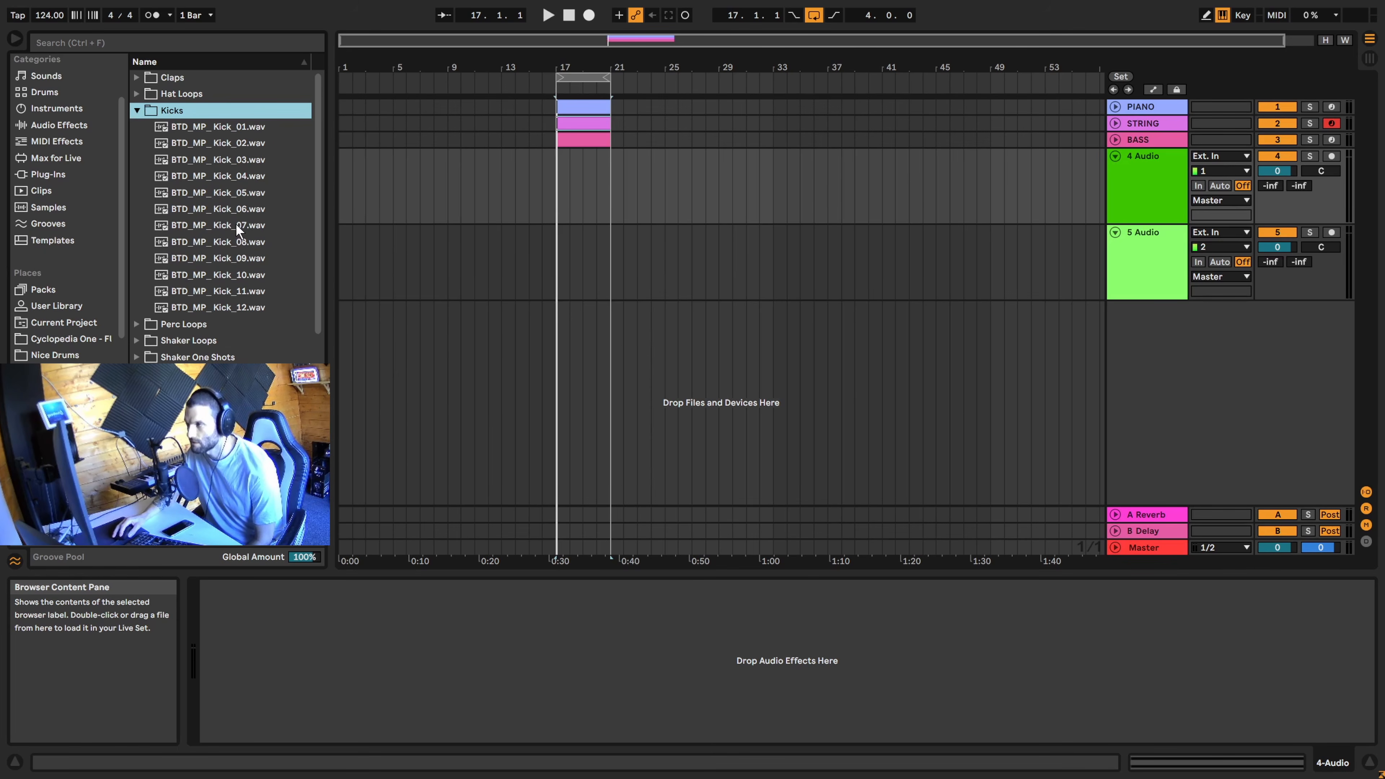
{"action": "left_click_drag", "start_coordinate": [224, 223], "coordinate": [556, 186]}
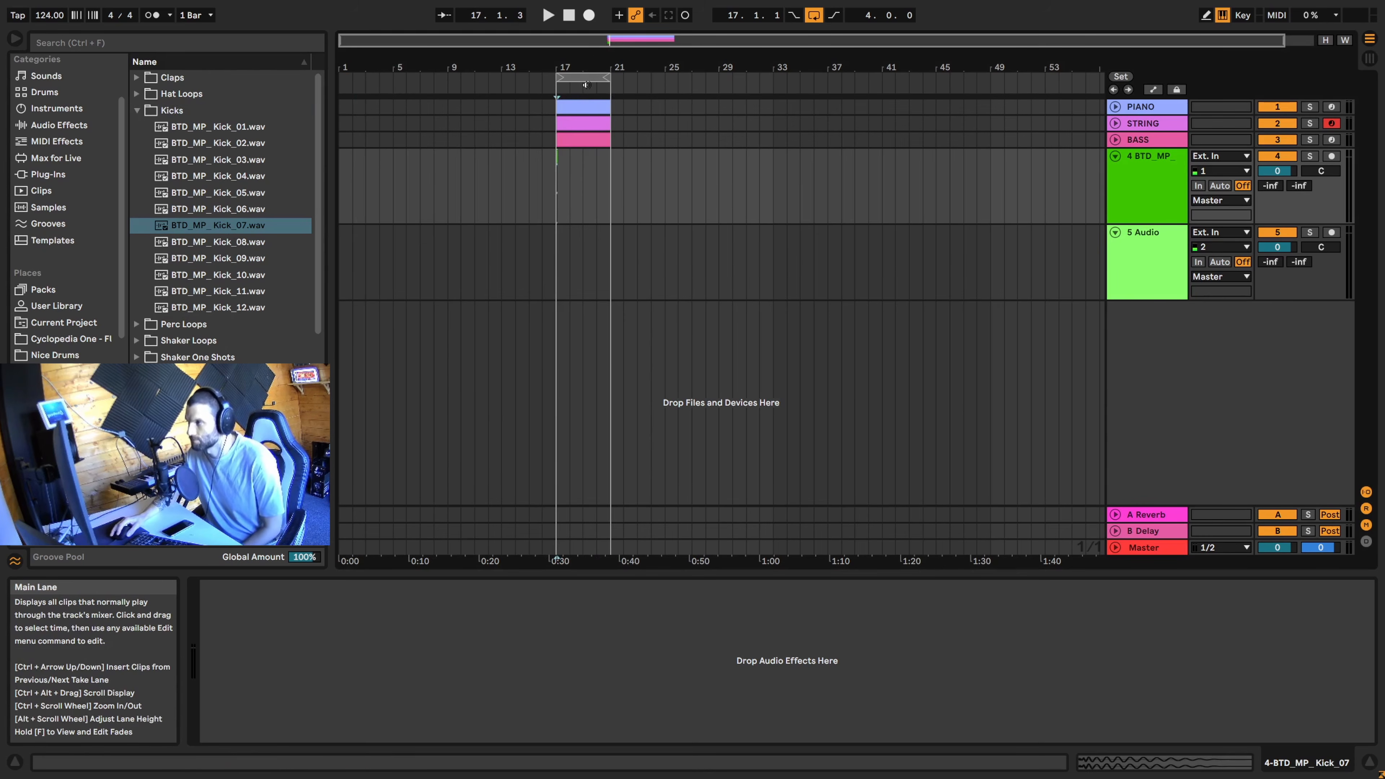
Copy the kick clip to beats 17.2, 17.3 and 17.4 to build a one-bar four-on-the-floor pattern
{"action": "left_click_drag", "start_coordinate": [607, 43], "coordinate": [607, 148]}
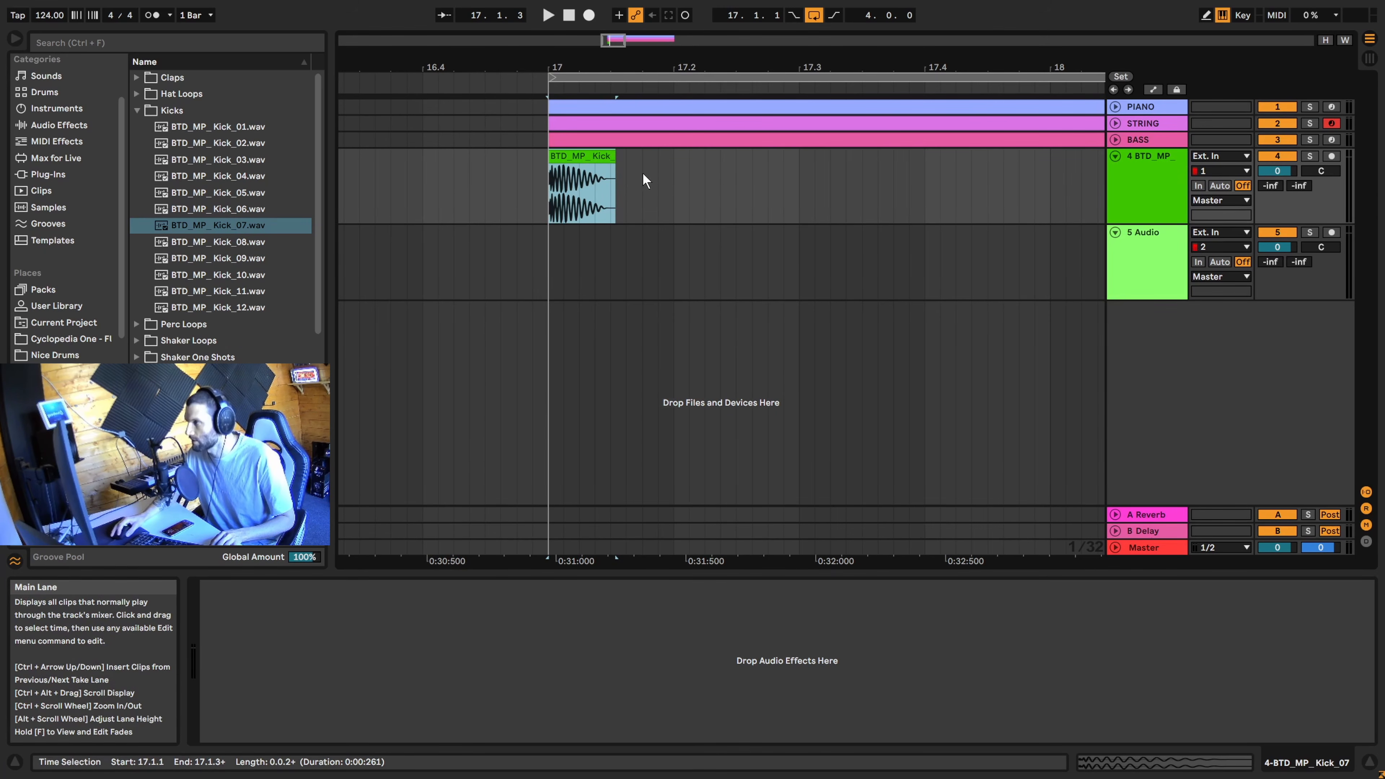
{"action": "left_click", "coordinate": [669, 184]}
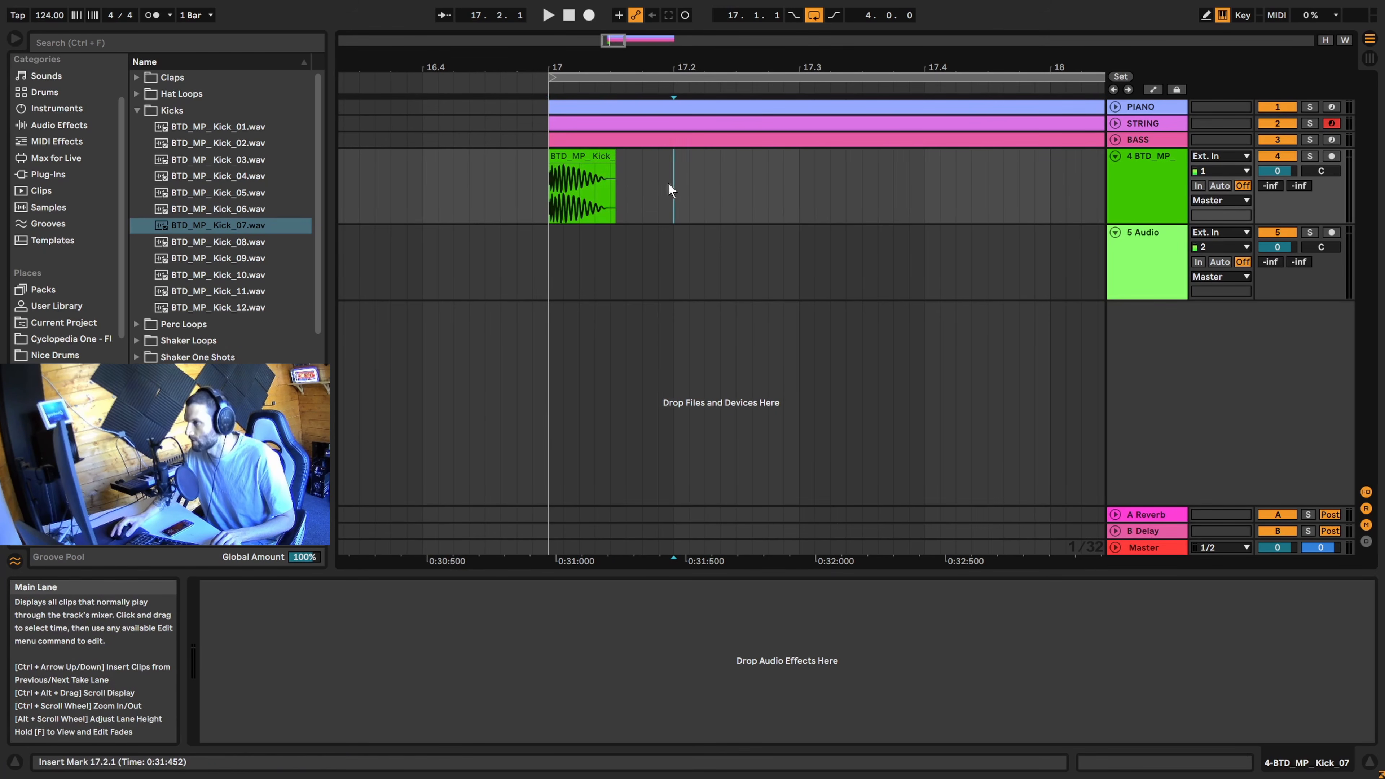
{"action": "left_click", "coordinate": [578, 157]}
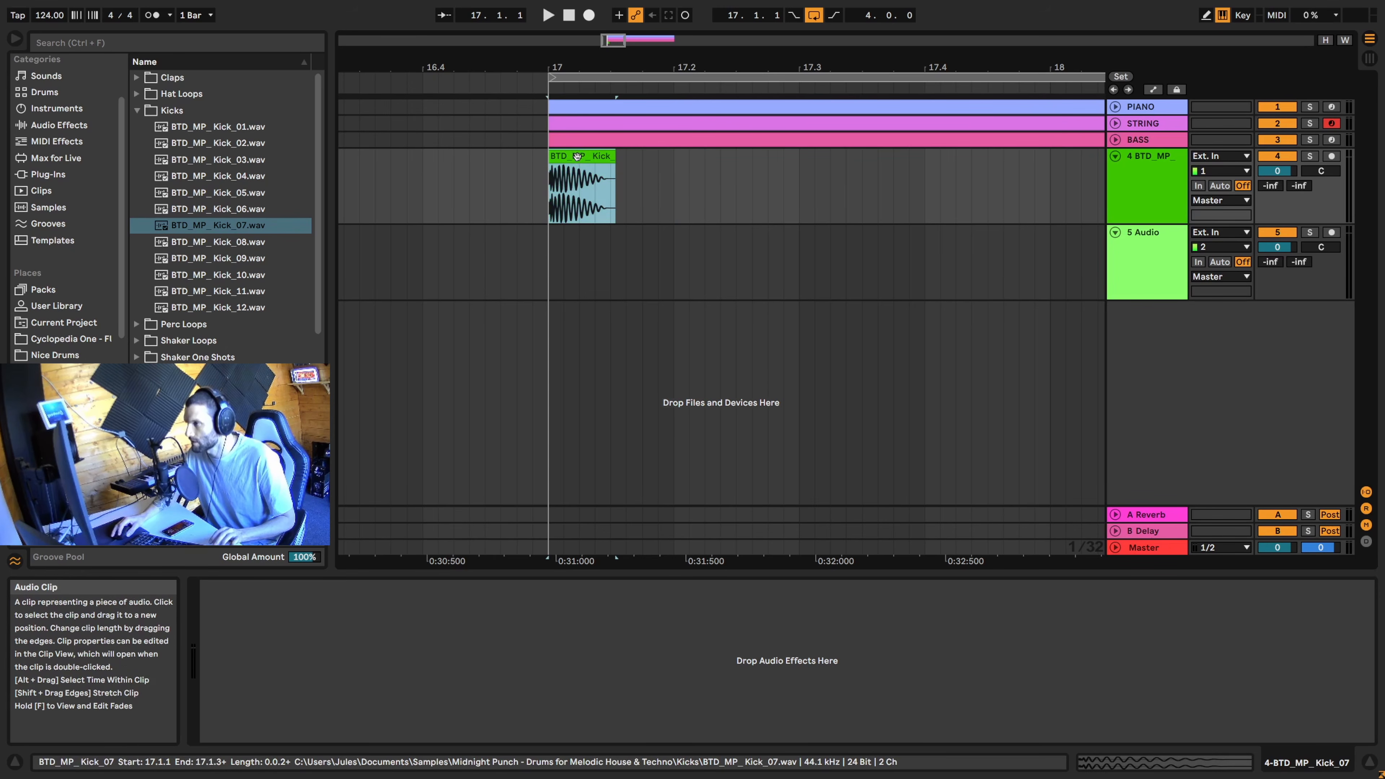
{"action": "left_click_drag", "start_coordinate": [572, 157], "coordinate": [704, 157]}
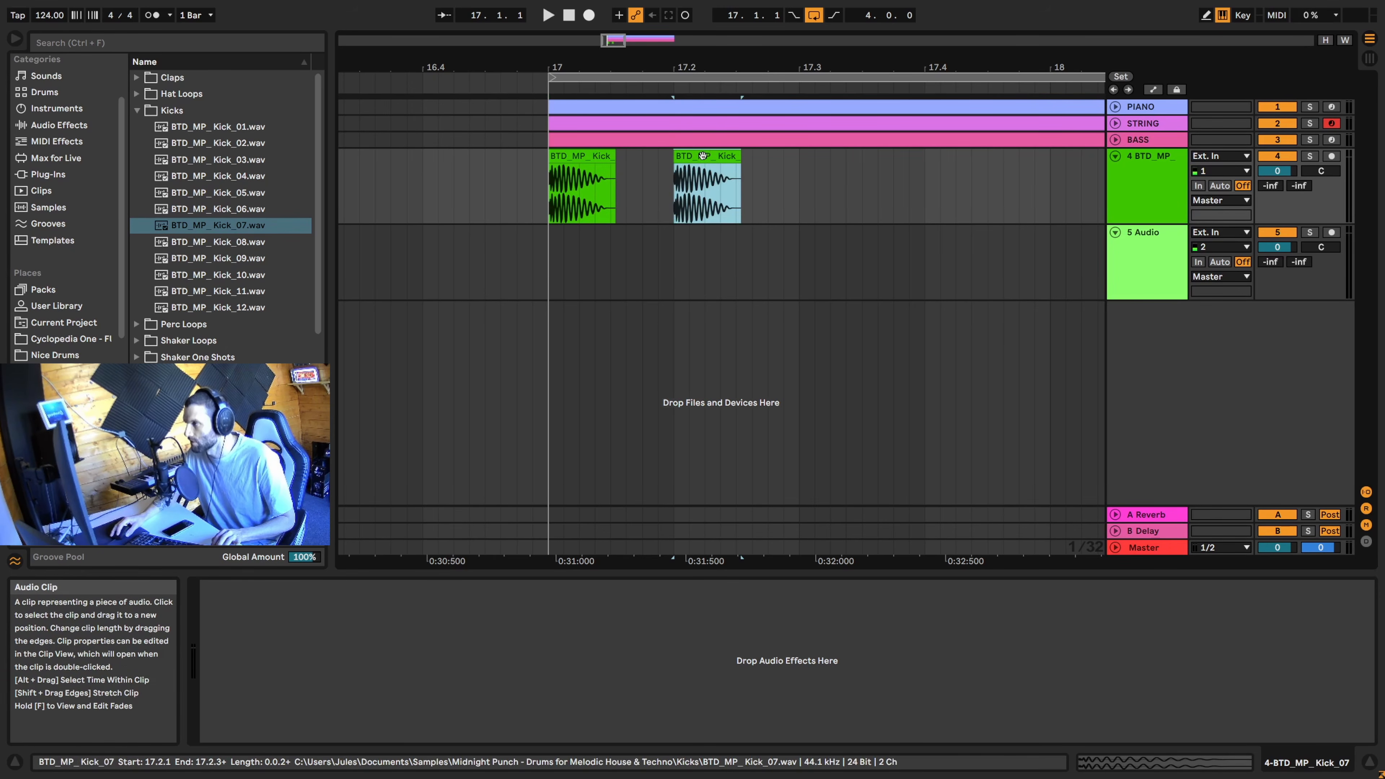
{"action": "key", "text": "ctrl+d"}
{"action": "key", "text": "ctrl+d"}
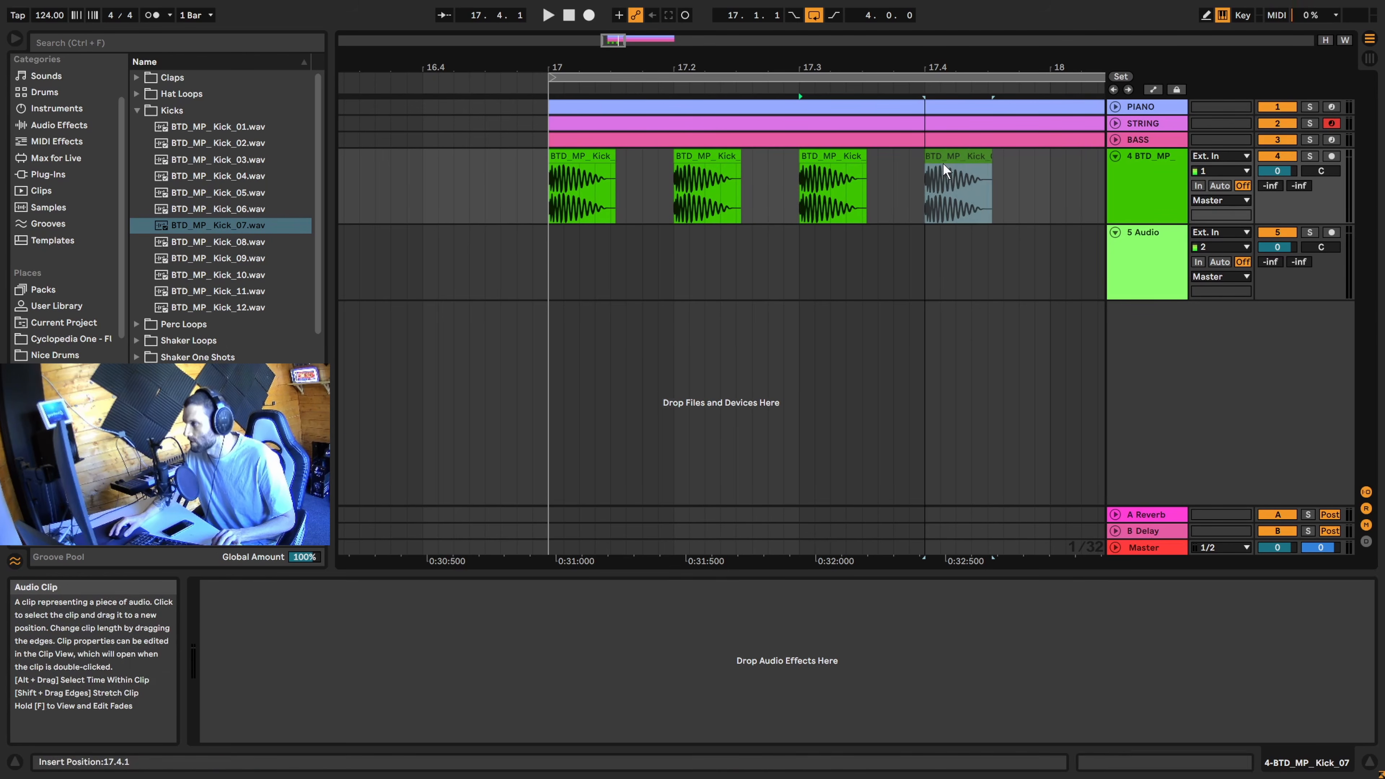
{"action": "left_click", "coordinate": [944, 170]}
Play the arrangement from bar 17 to hear the kick pattern with the other tracks
{"action": "left_click", "coordinate": [547, 191]}
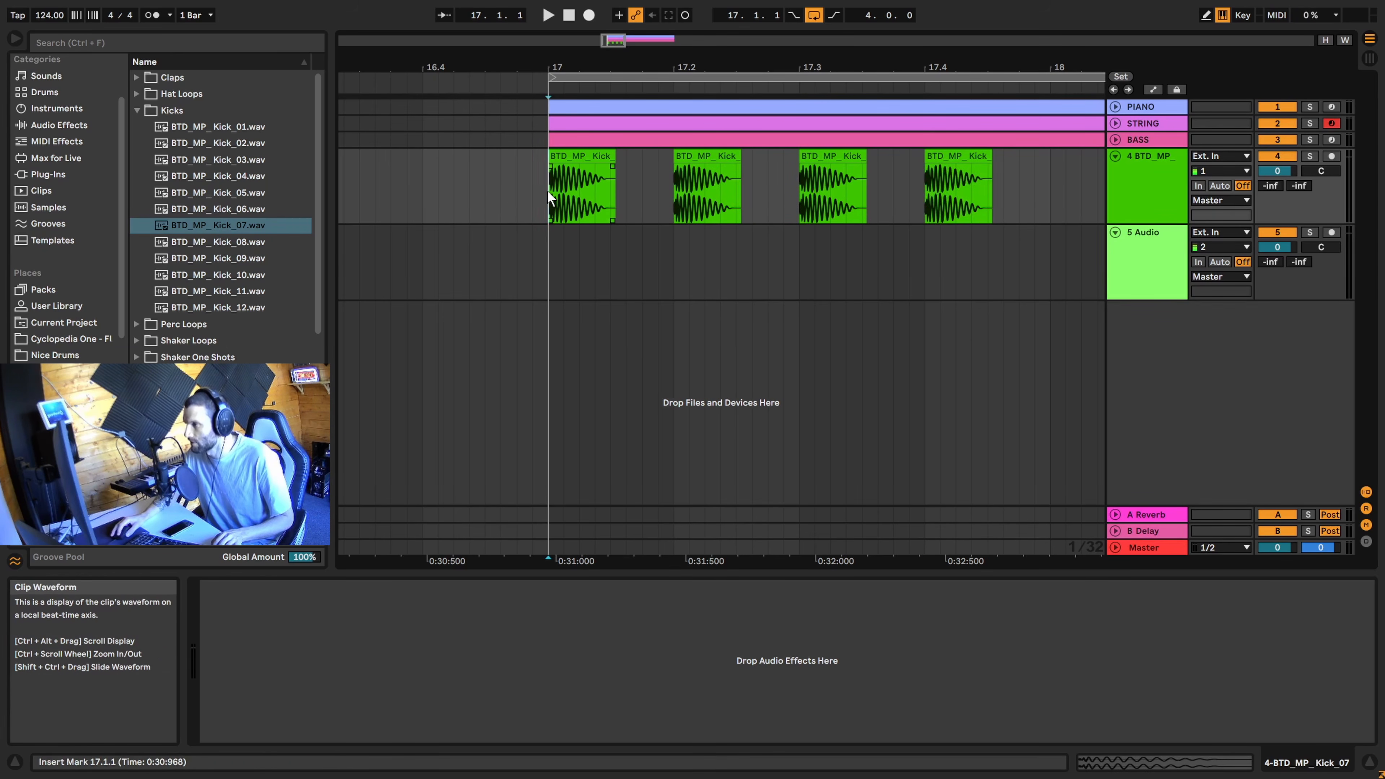
{"action": "key", "text": "space"}
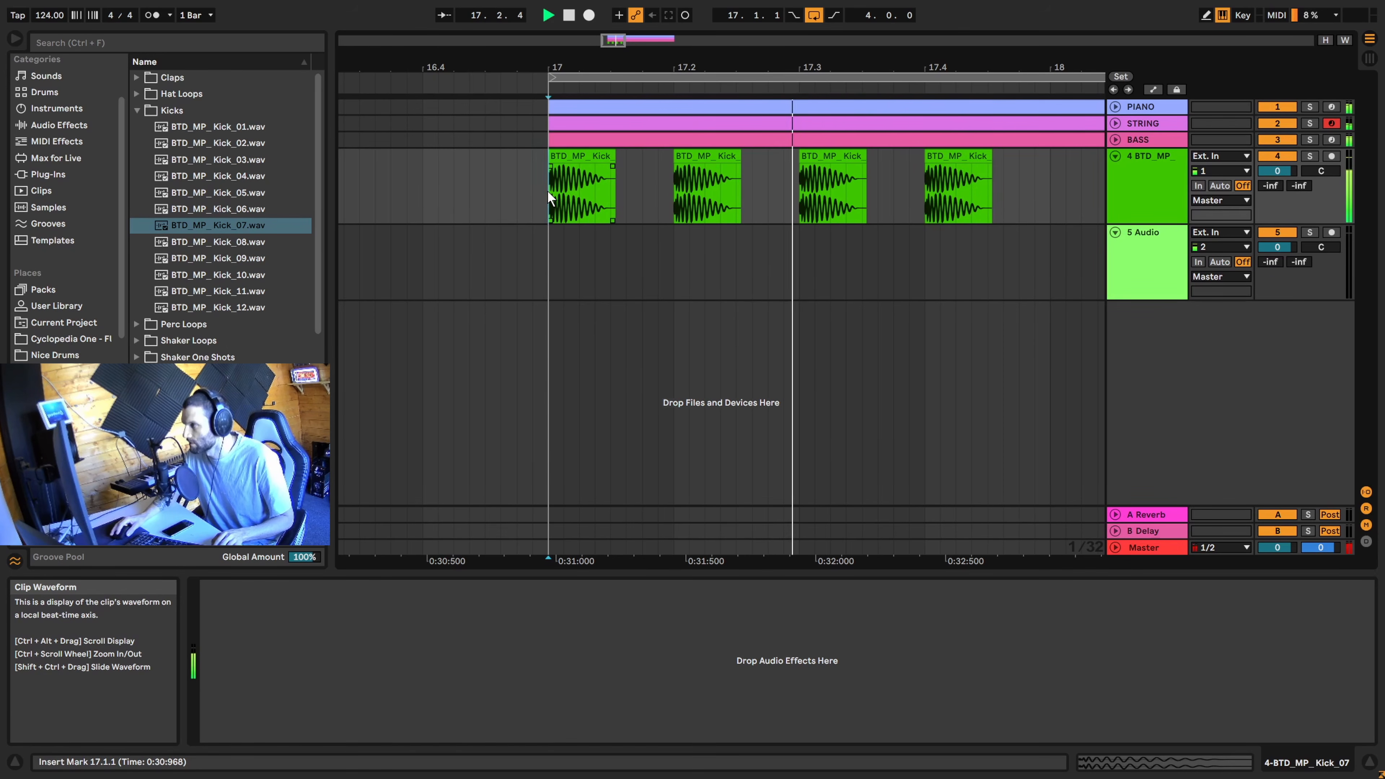
{"action": "key", "text": "space"}
Duplicate the one-bar kick pattern three times to fill the loop up to bar 21
{"action": "left_click_drag", "start_coordinate": [782, 67], "coordinate": [641, 25]}
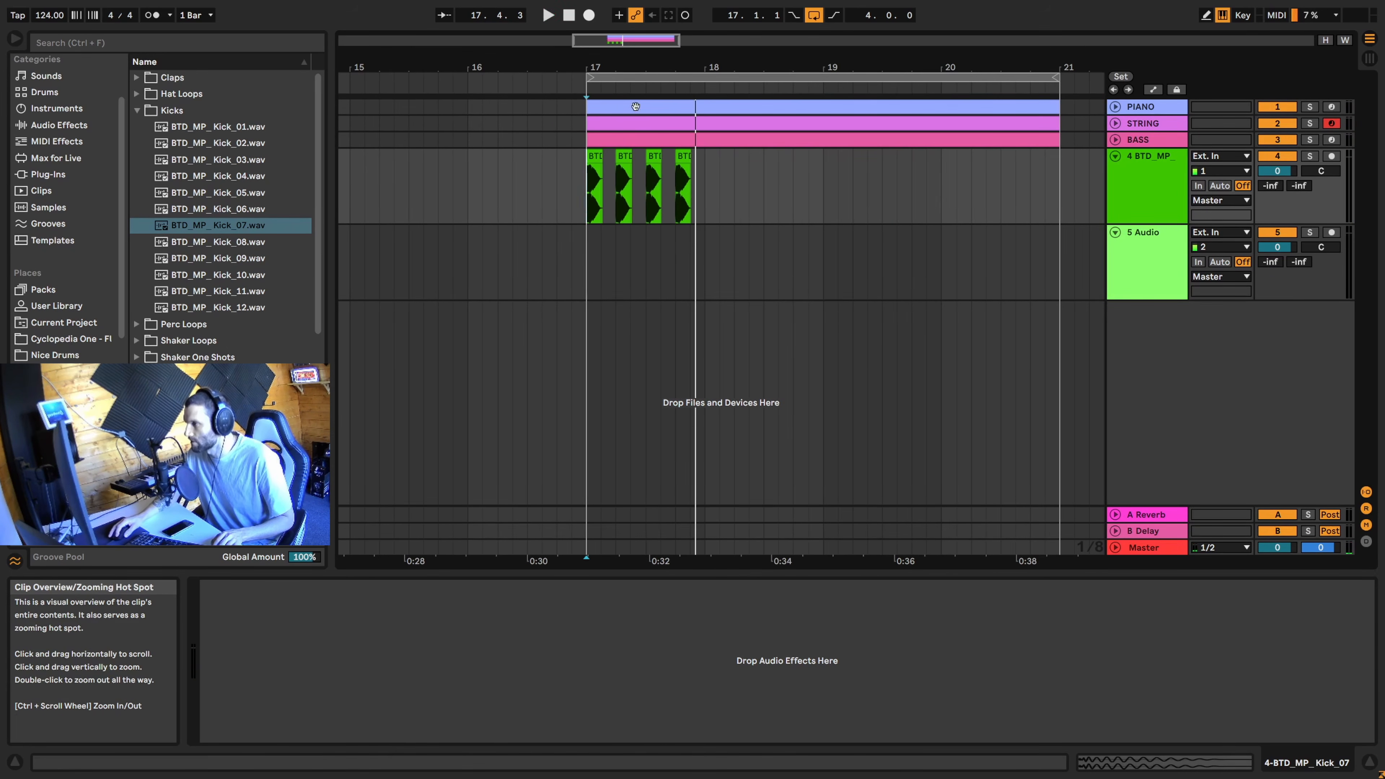
{"action": "left_click_drag", "start_coordinate": [704, 188], "coordinate": [618, 186]}
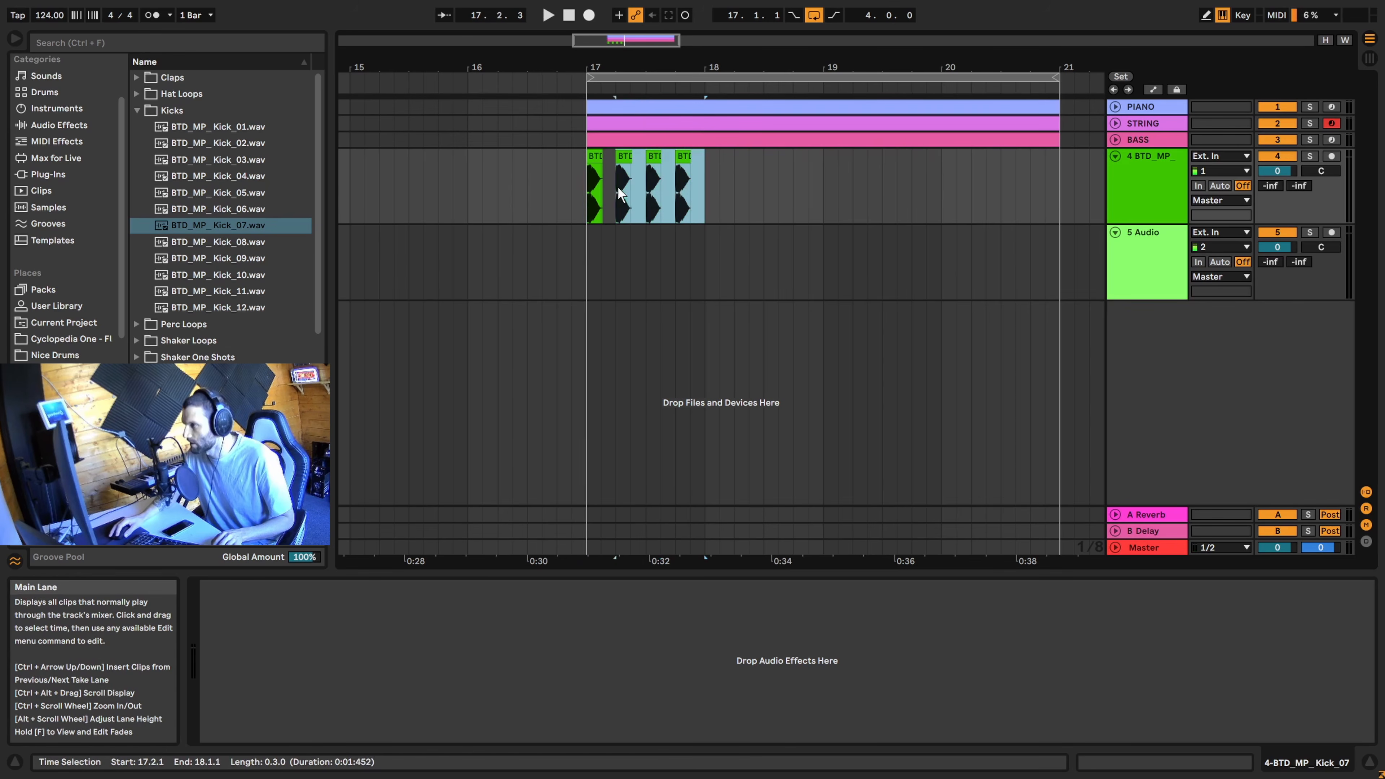
{"action": "key", "text": "ctrl+d"}
{"action": "key", "text": "ctrl+d"}
{"action": "key", "text": "ctrl+d"}
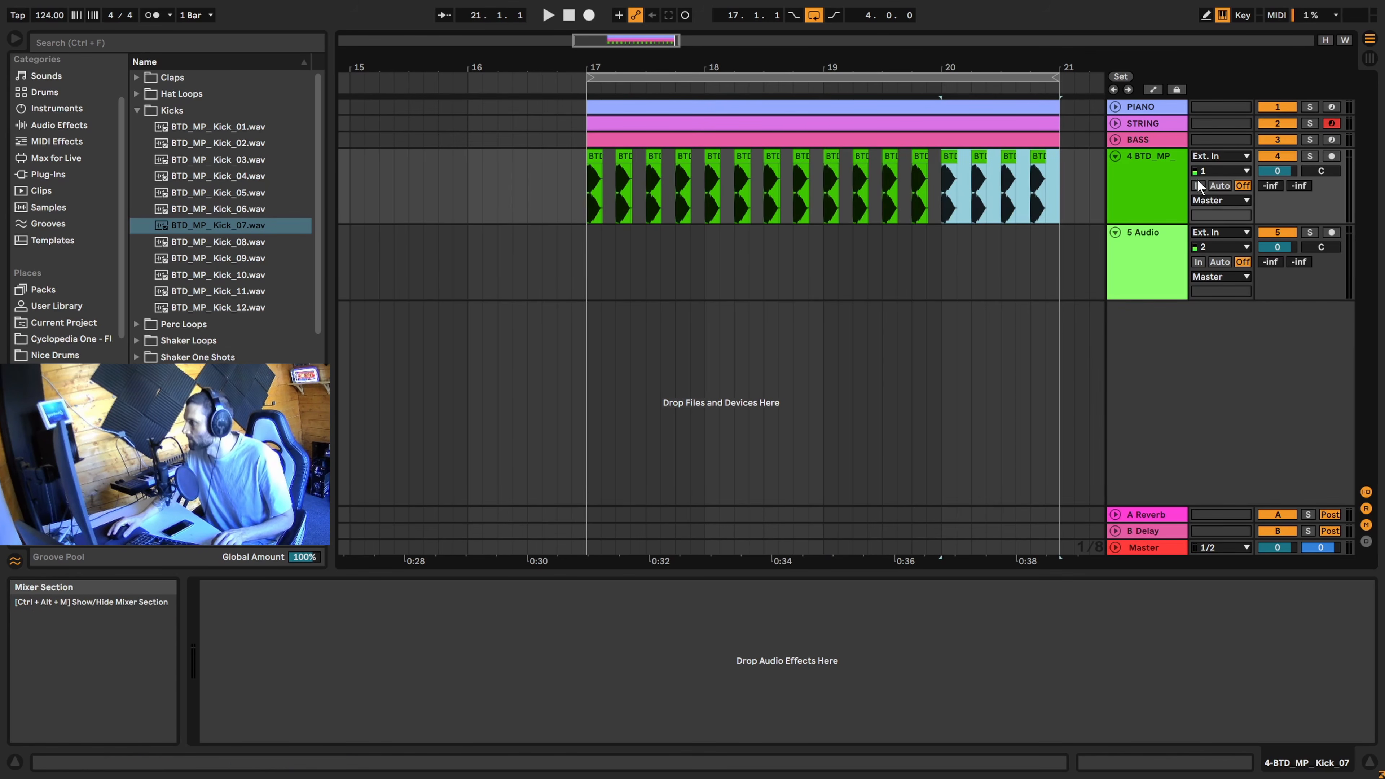
Set the kick track's volume to -5.6 dB while checking it in playback, and fold the track
{"action": "left_click", "coordinate": [1277, 171]}
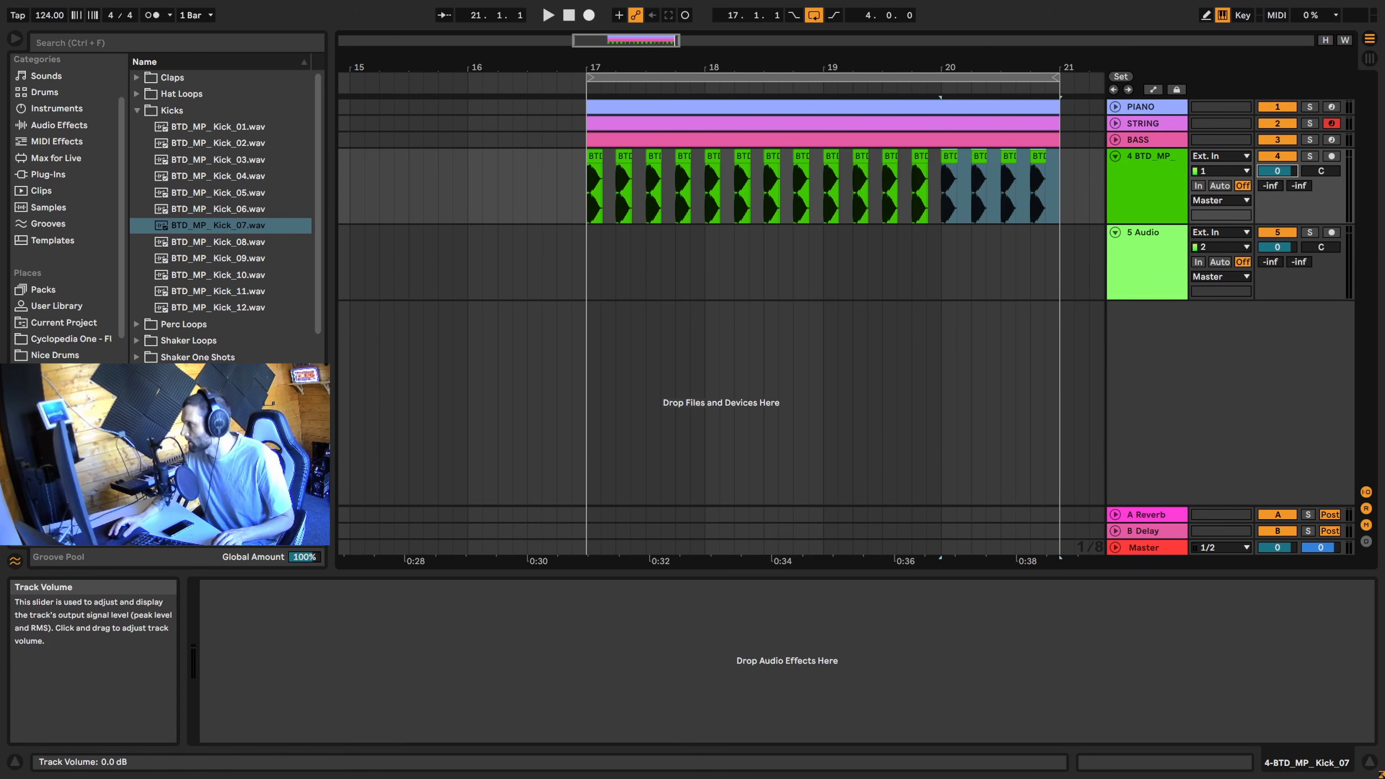
{"action": "left_click_drag", "start_coordinate": [1277, 171], "coordinate": [1278, 179]}
{"action": "key", "text": "space"}
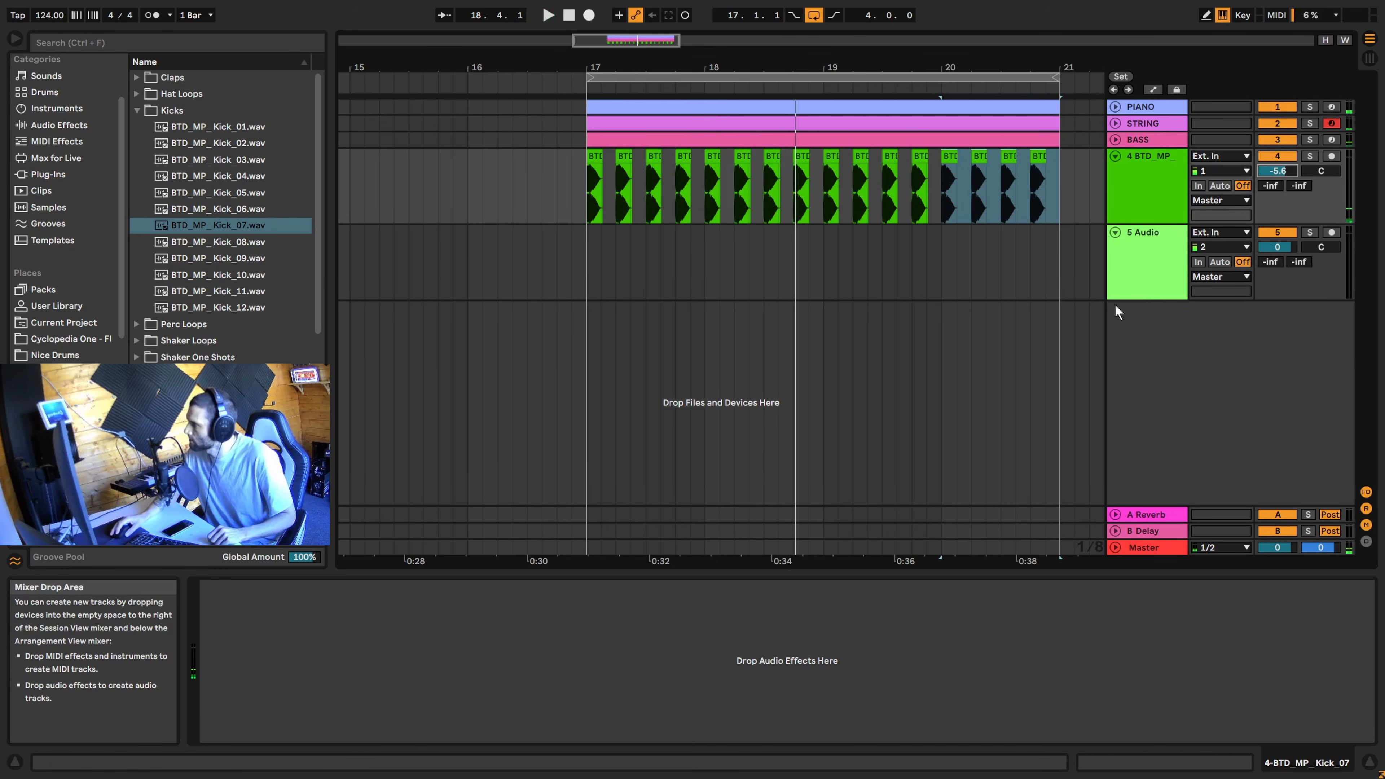
{"action": "left_click", "coordinate": [1115, 157]}
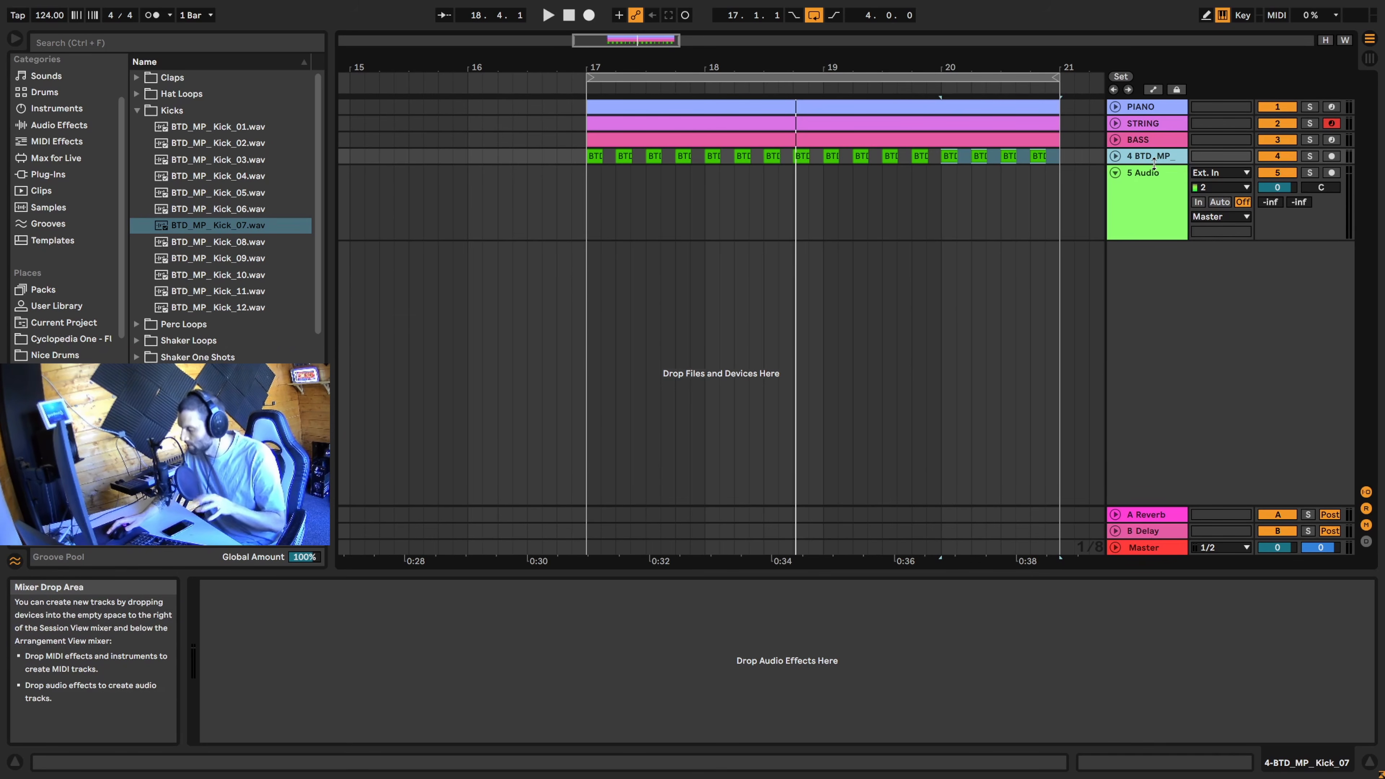
Group the PIANO, STRING and BASS tracks and name the group Sidechain
{"action": "left_click", "coordinate": [1148, 139]}
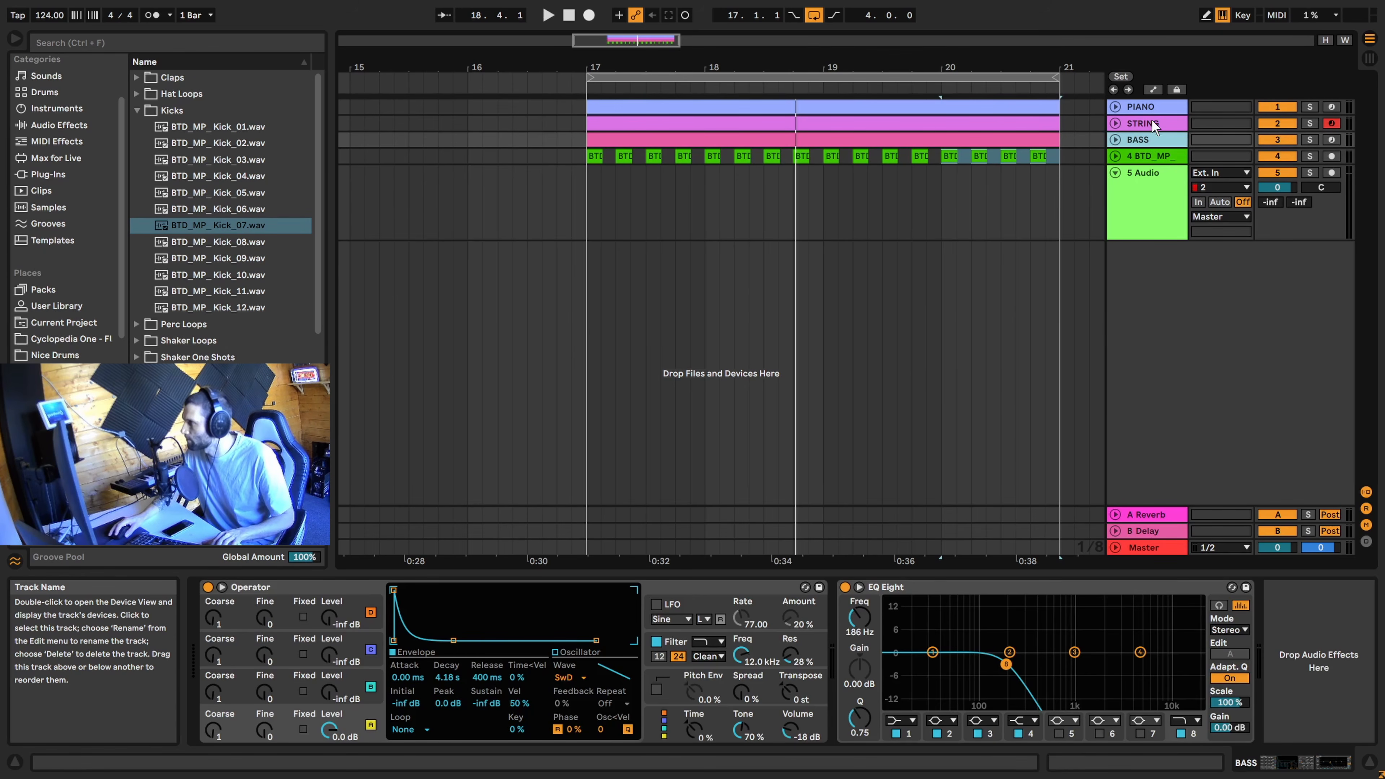
{"action": "left_click", "coordinate": [1153, 109]}
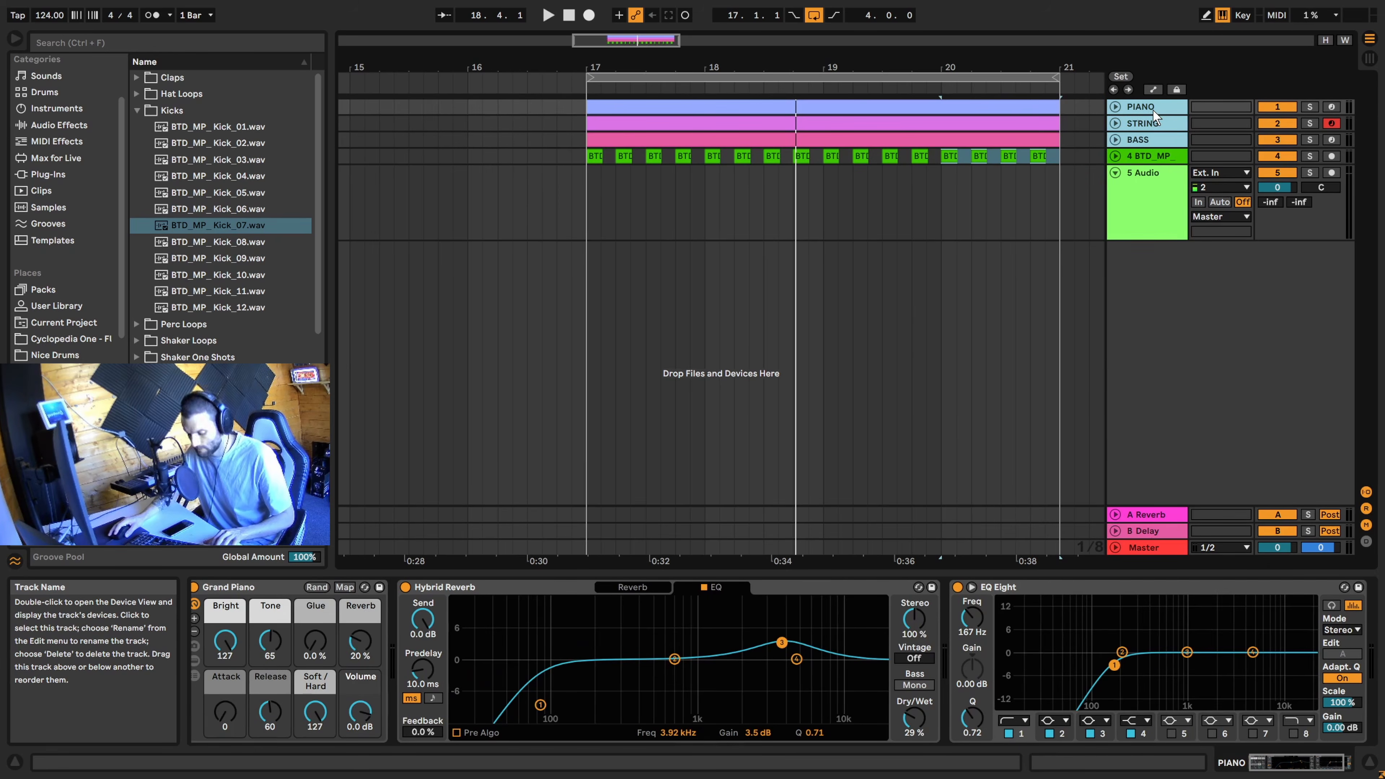
{"action": "key", "text": "ctrl+g"}
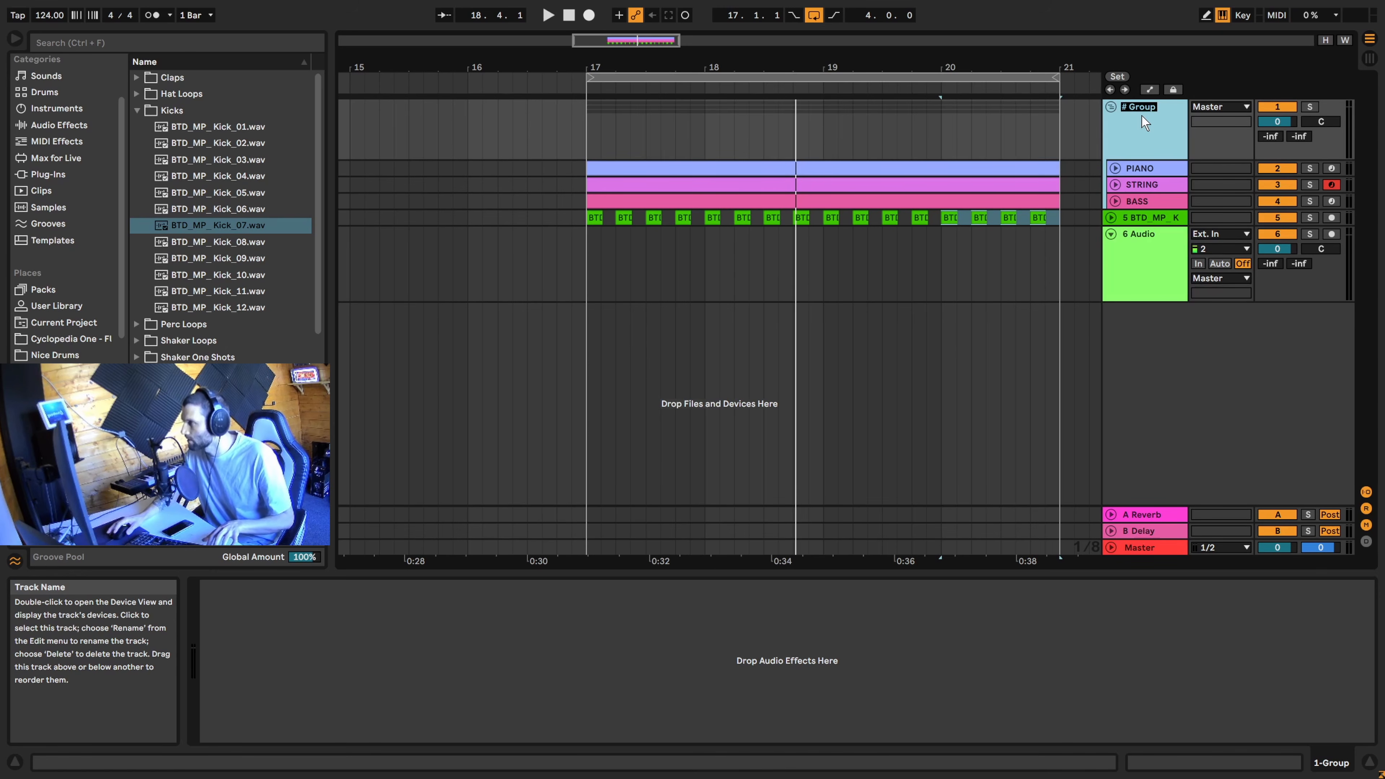
{"action": "type", "text": "Si"}
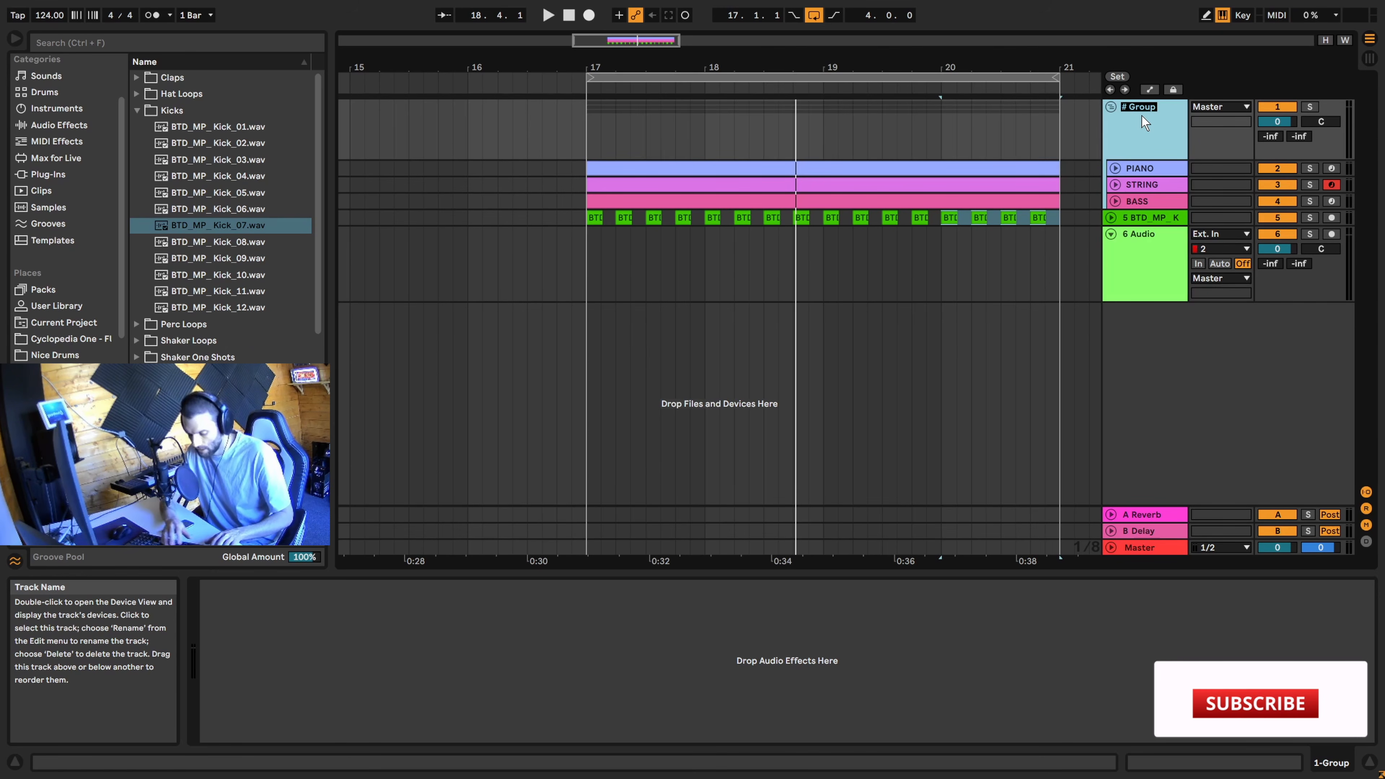
{"action": "type", "text": "dech"}
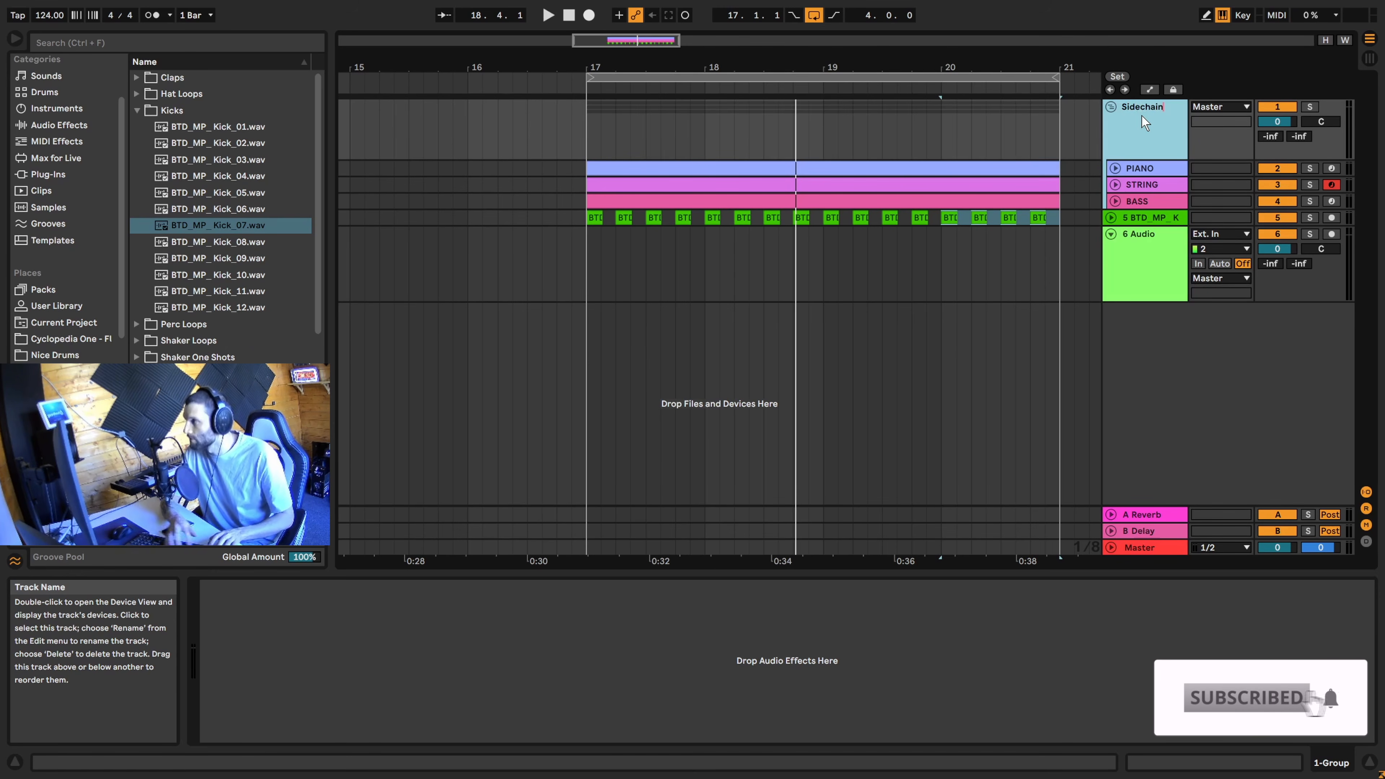
{"action": "type", "text": "ain"}
{"action": "key", "text": "Return"}
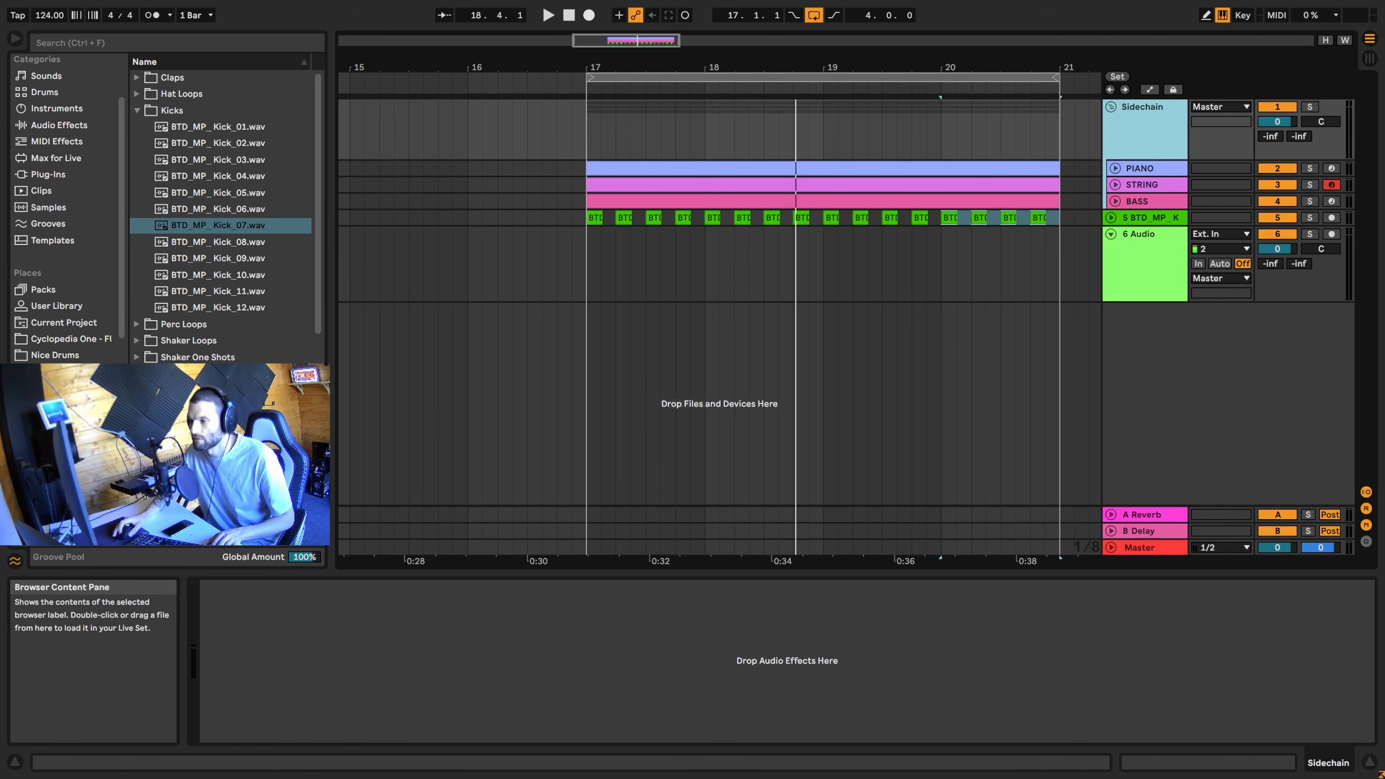
Search the audio effects for "comp" and add the Dynamics Compressor to the Sidechain group
{"action": "key", "text": "ctrl+alt+b"}
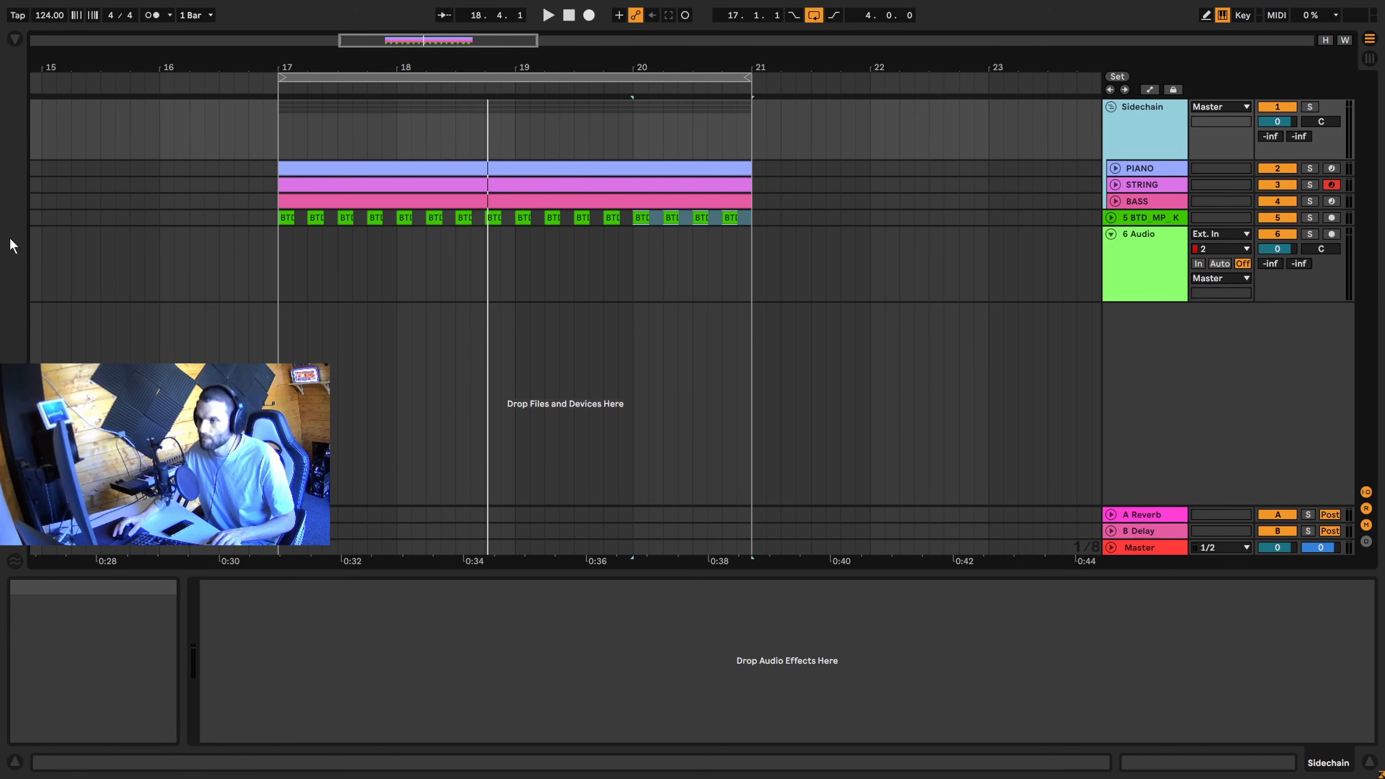
{"action": "left_click", "coordinate": [15, 40]}
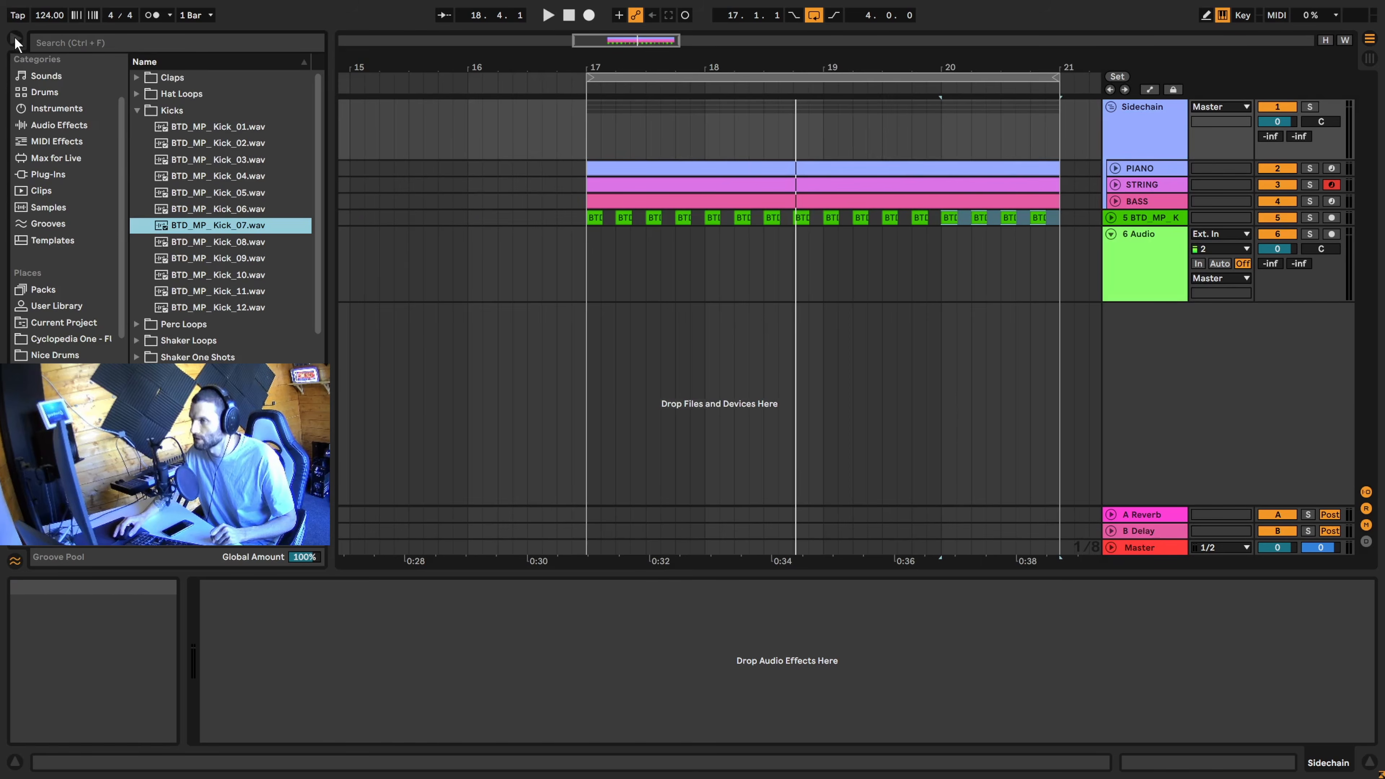
{"action": "left_click", "coordinate": [81, 42]}
{"action": "type", "text": "comp"}
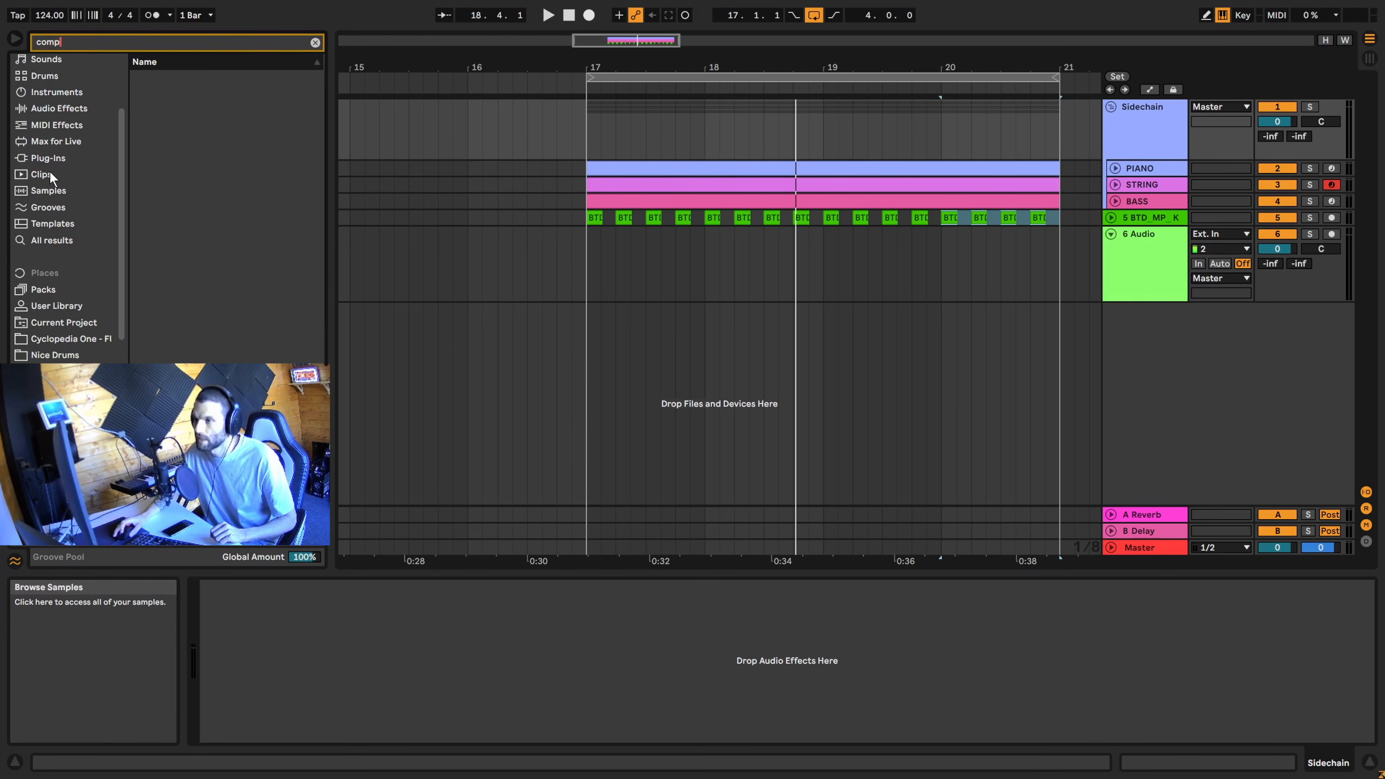
{"action": "left_click", "coordinate": [54, 125]}
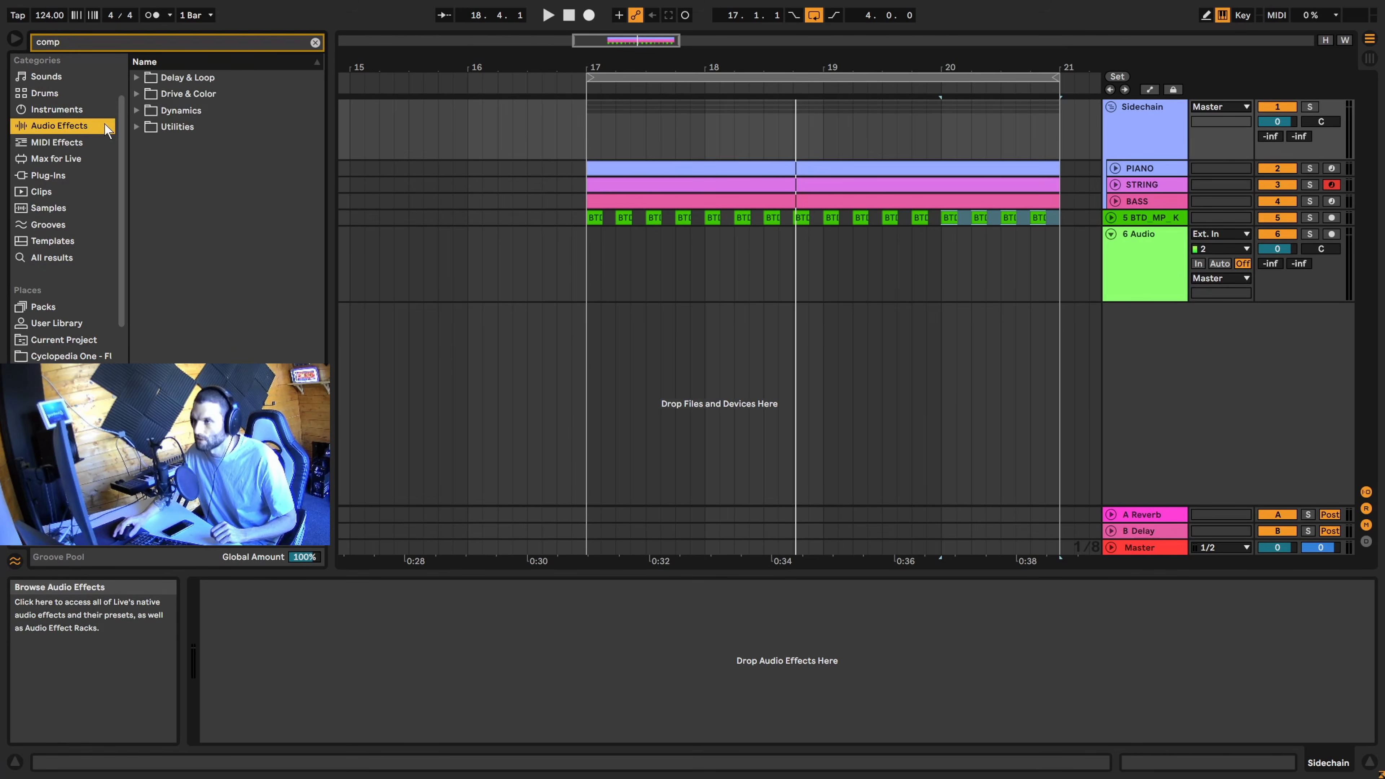
{"action": "left_click", "coordinate": [141, 111]}
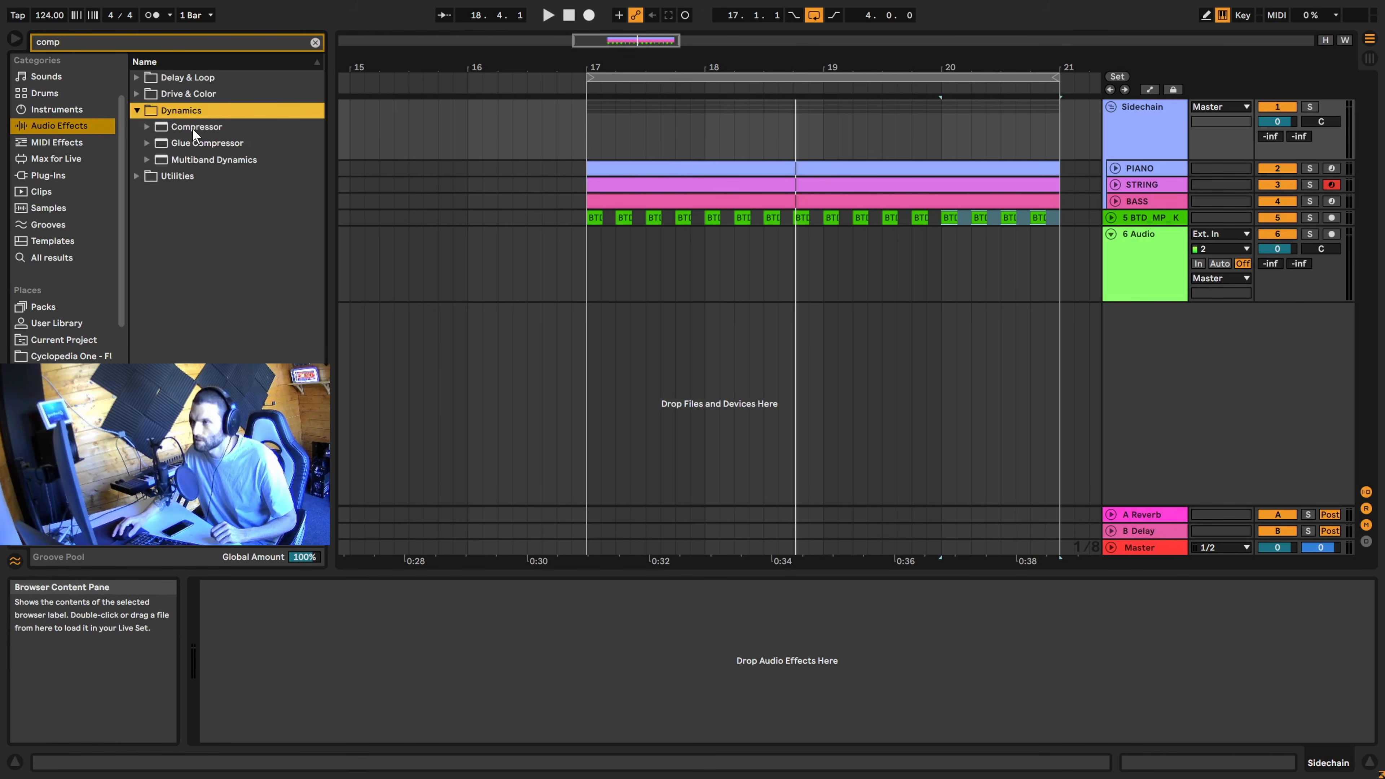
{"action": "left_click", "coordinate": [225, 126]}
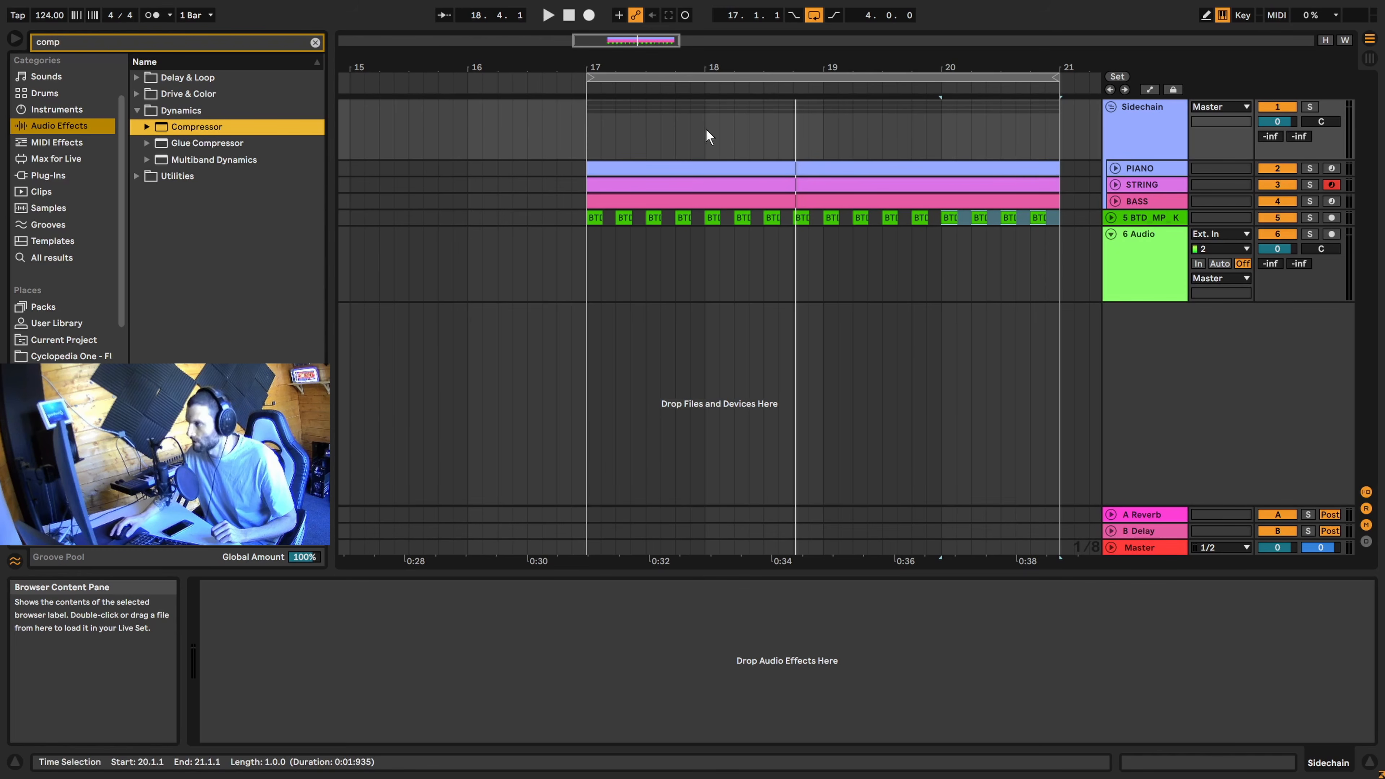
{"action": "key", "text": "Return"}
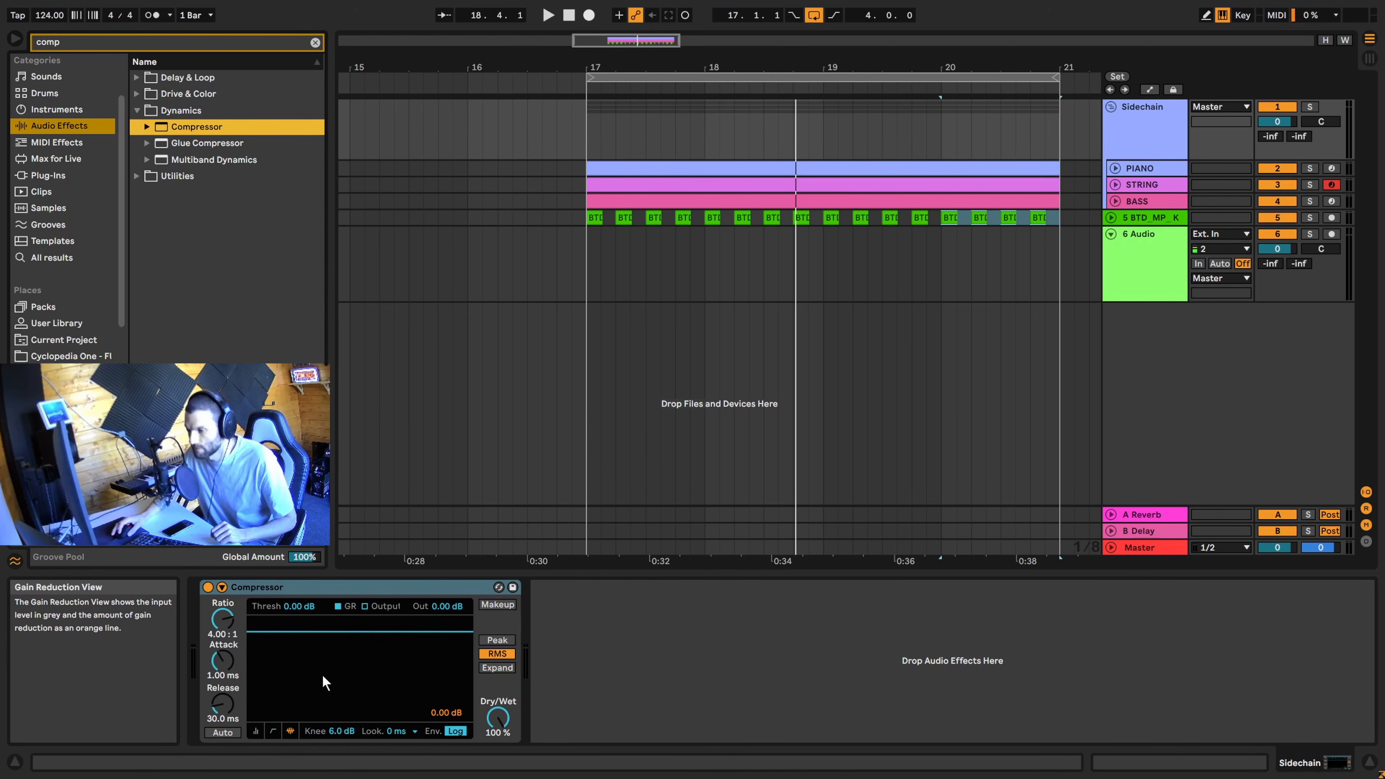
Enable the Compressor's external sidechain and set its audio source to the 5-BTD MP Kick 07 track
{"action": "left_click", "coordinate": [222, 587]}
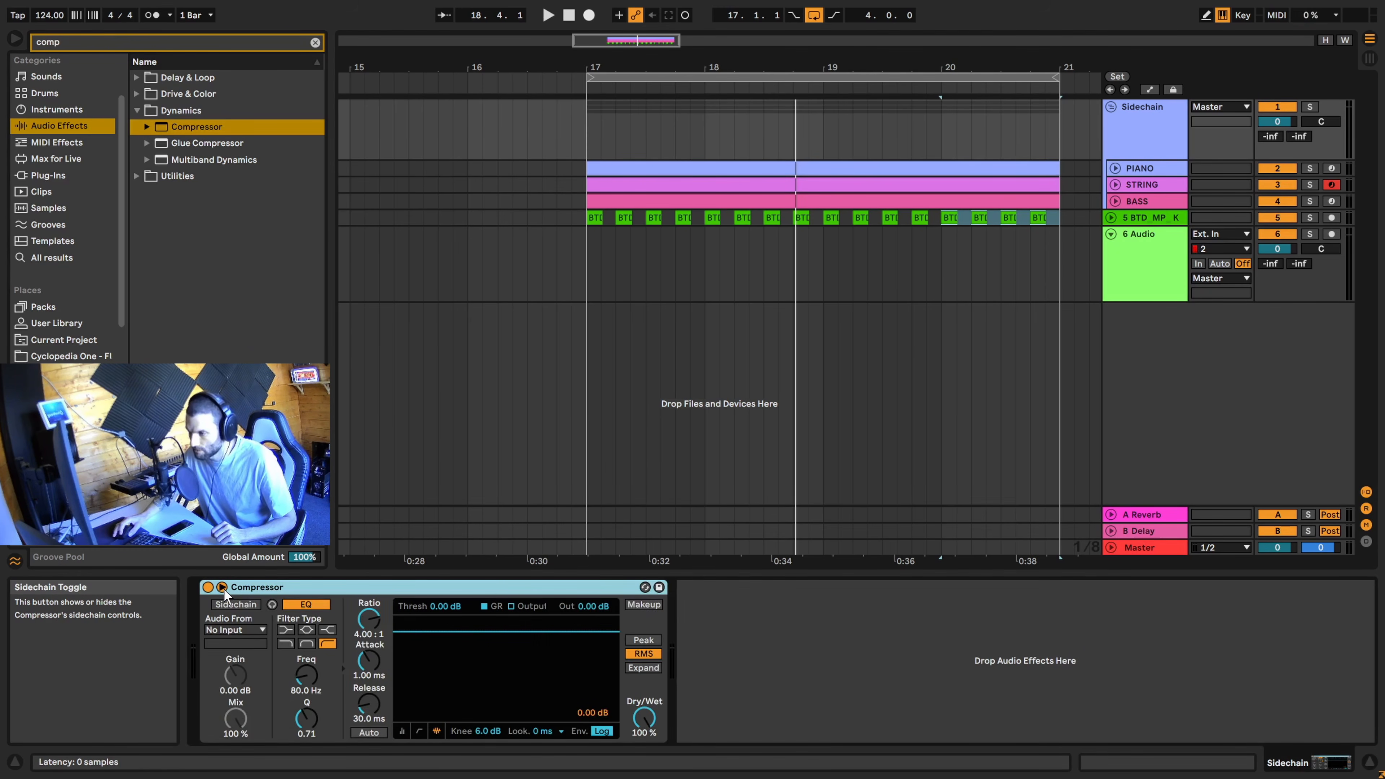
{"action": "left_click", "coordinate": [233, 604]}
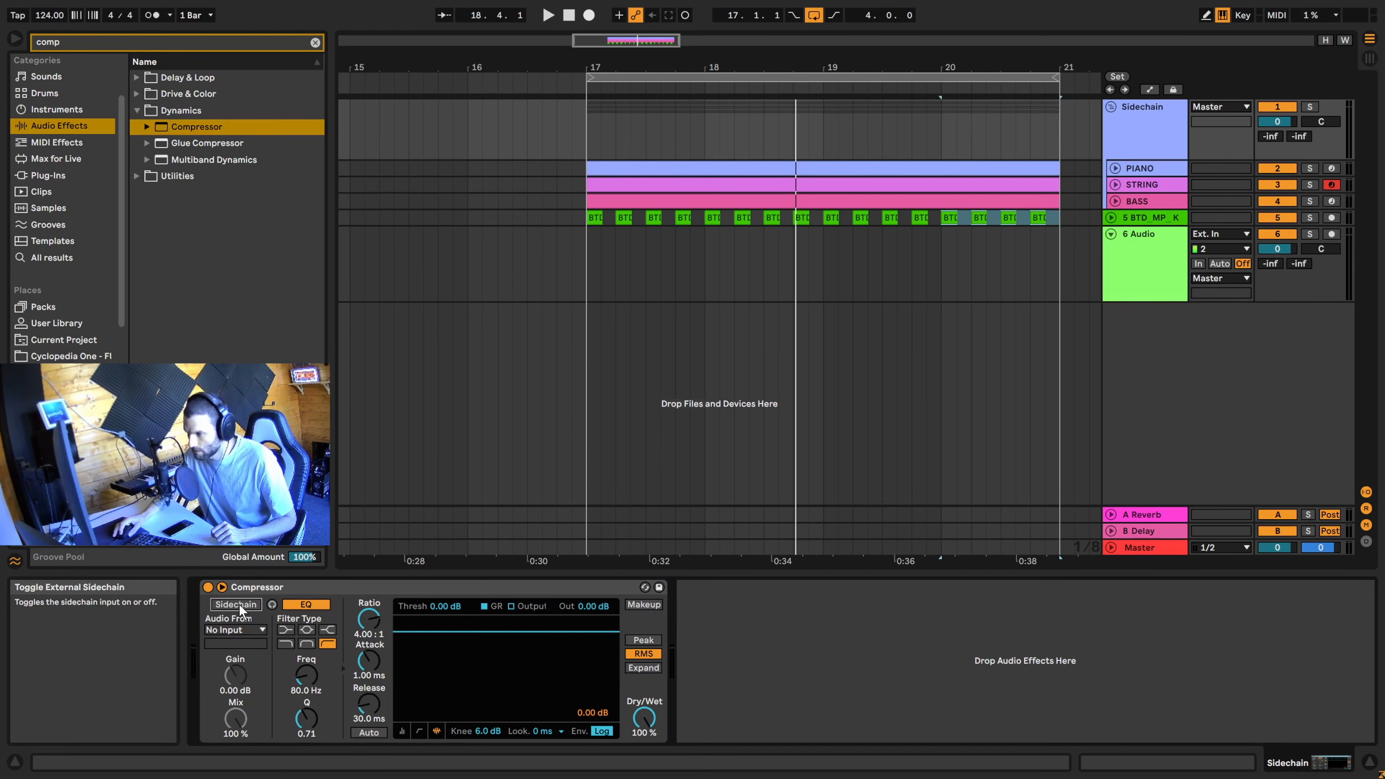
{"action": "left_click", "coordinate": [250, 628]}
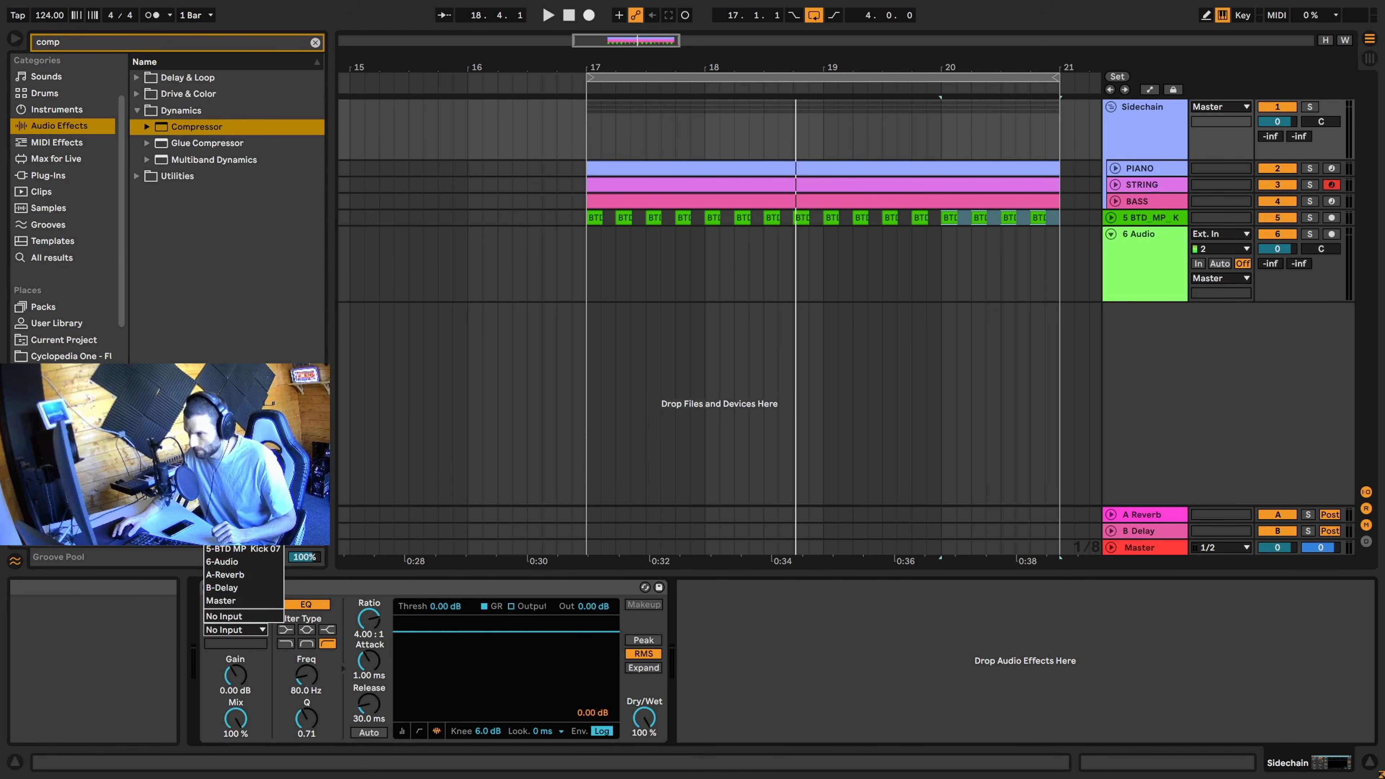
{"action": "left_click", "coordinate": [264, 550]}
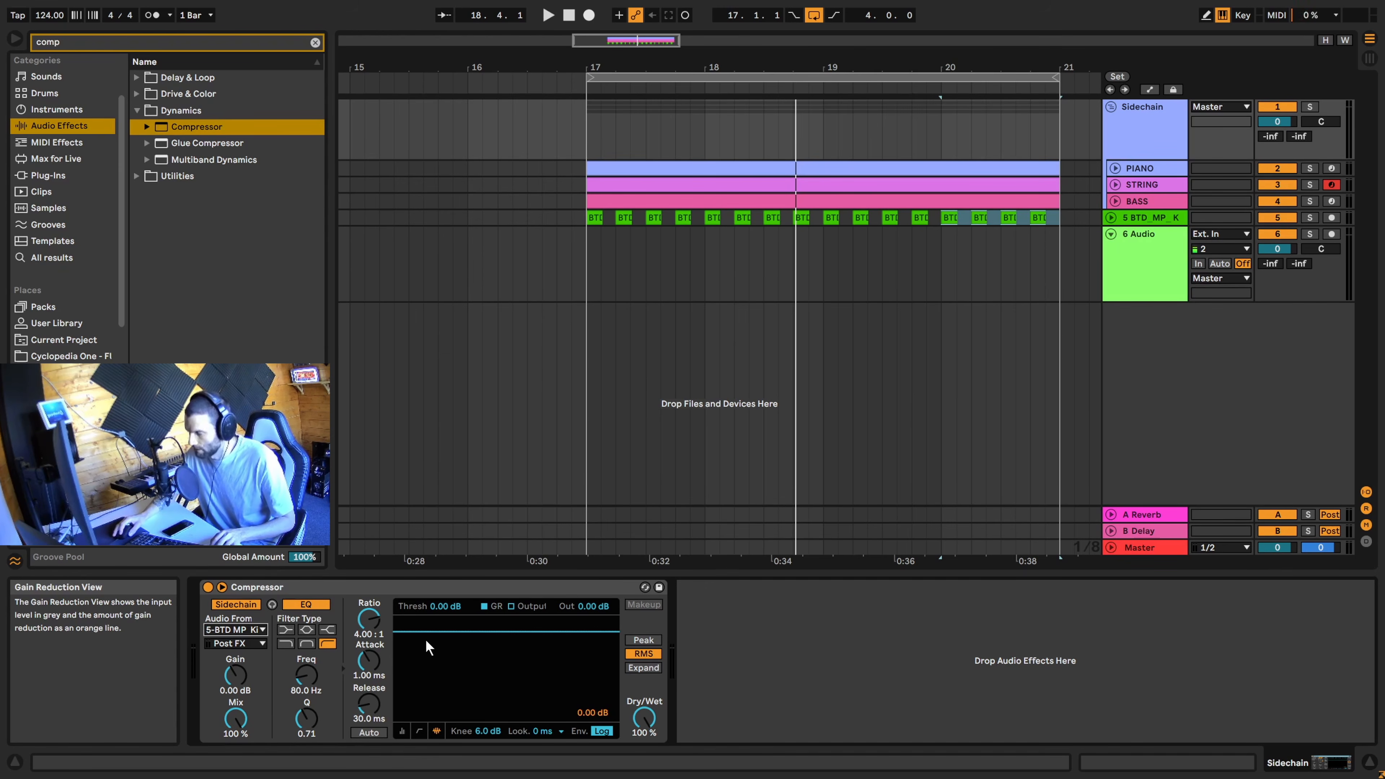
Lower the Compressor's threshold to -19.2 dB while playing the loop
{"action": "left_click", "coordinate": [1026, 288]}
{"action": "key", "text": "space"}
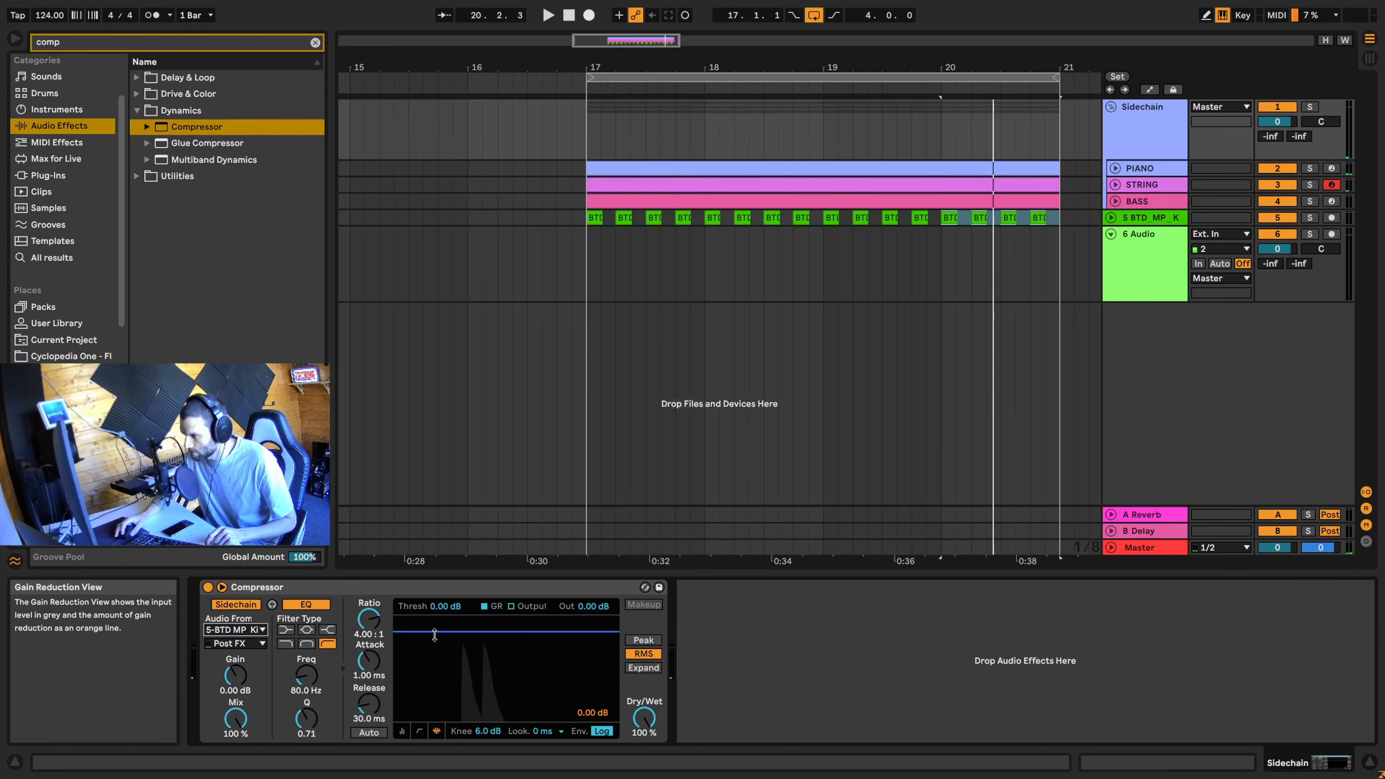
{"action": "left_click_drag", "start_coordinate": [570, 631], "coordinate": [570, 660]}
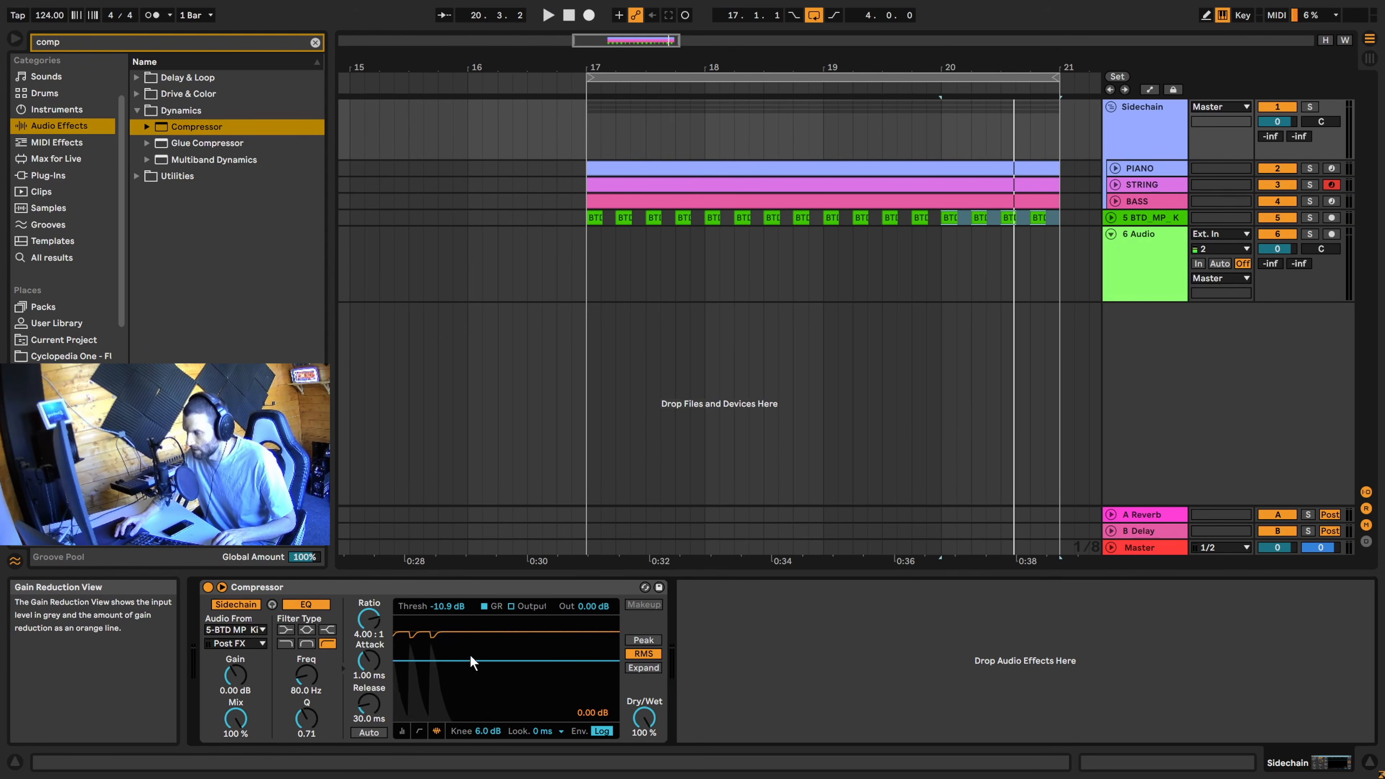
{"action": "left_click_drag", "start_coordinate": [467, 660], "coordinate": [467, 682]}
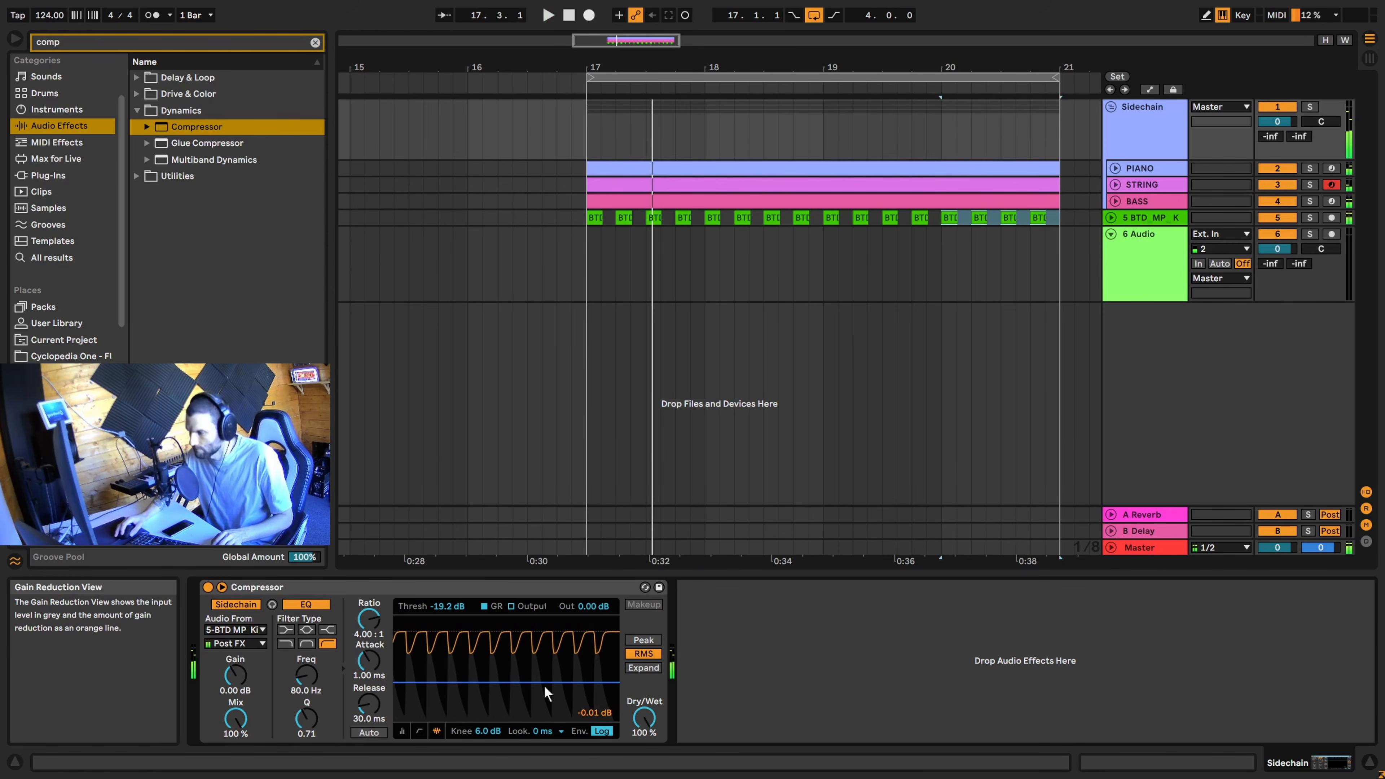
Clear the audio effects search and search the samples for "808 clap"
{"action": "left_click", "coordinate": [1132, 238]}
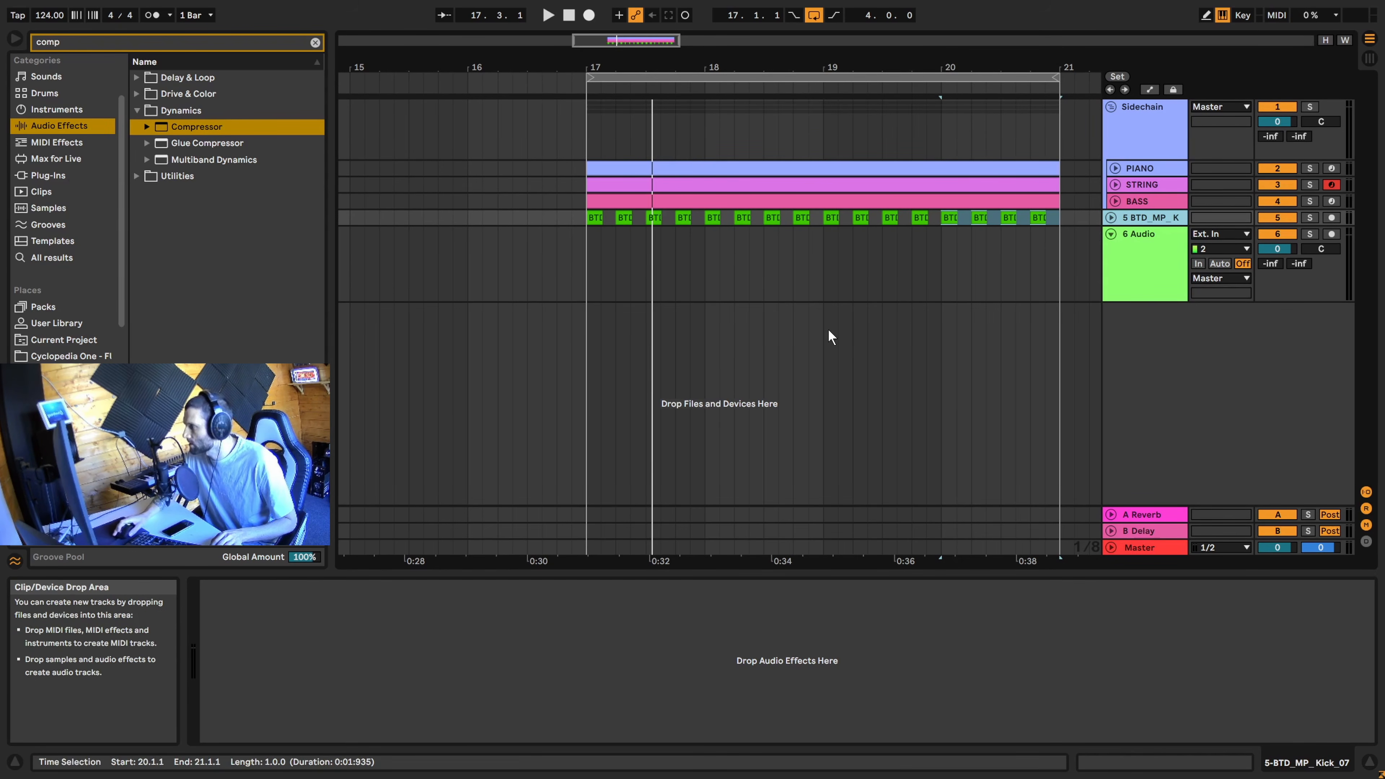
{"action": "left_click", "coordinate": [316, 42]}
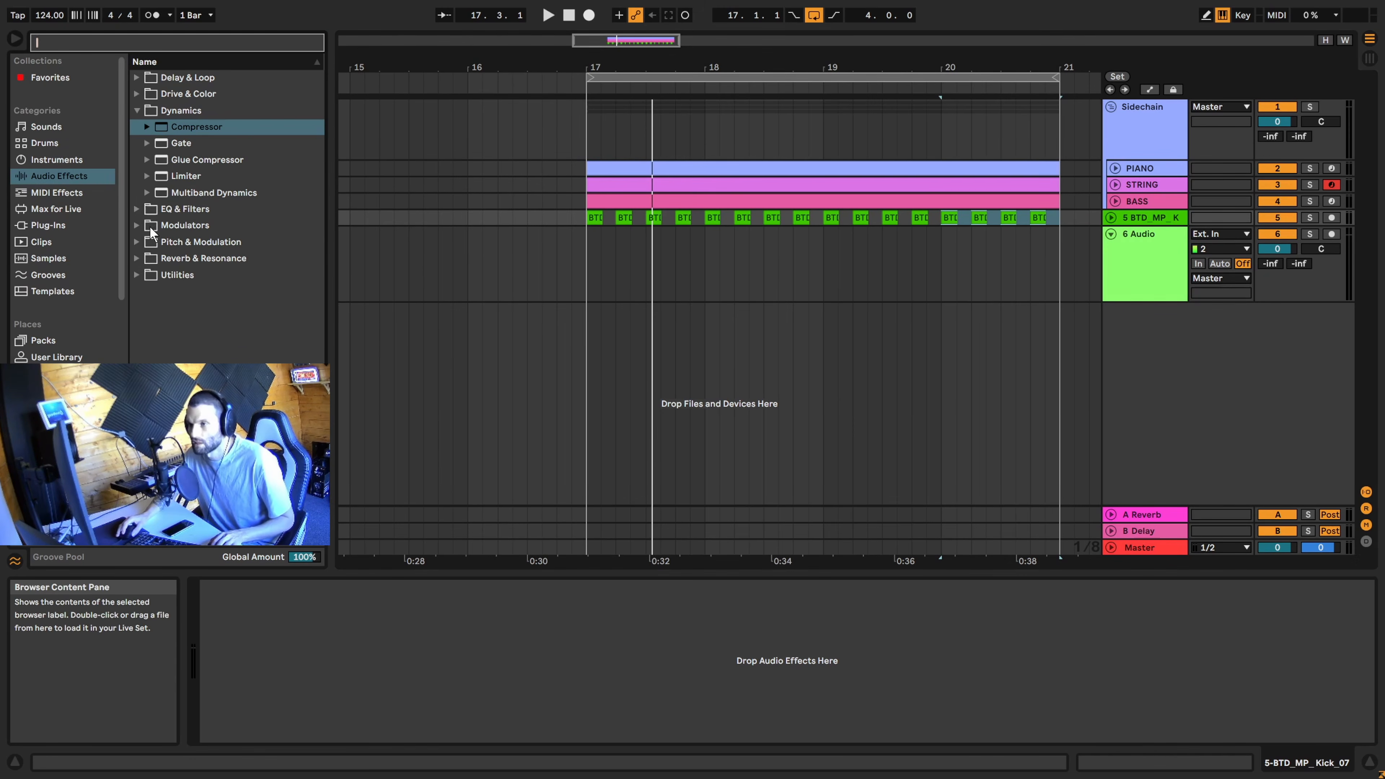
{"action": "left_click", "coordinate": [48, 259]}
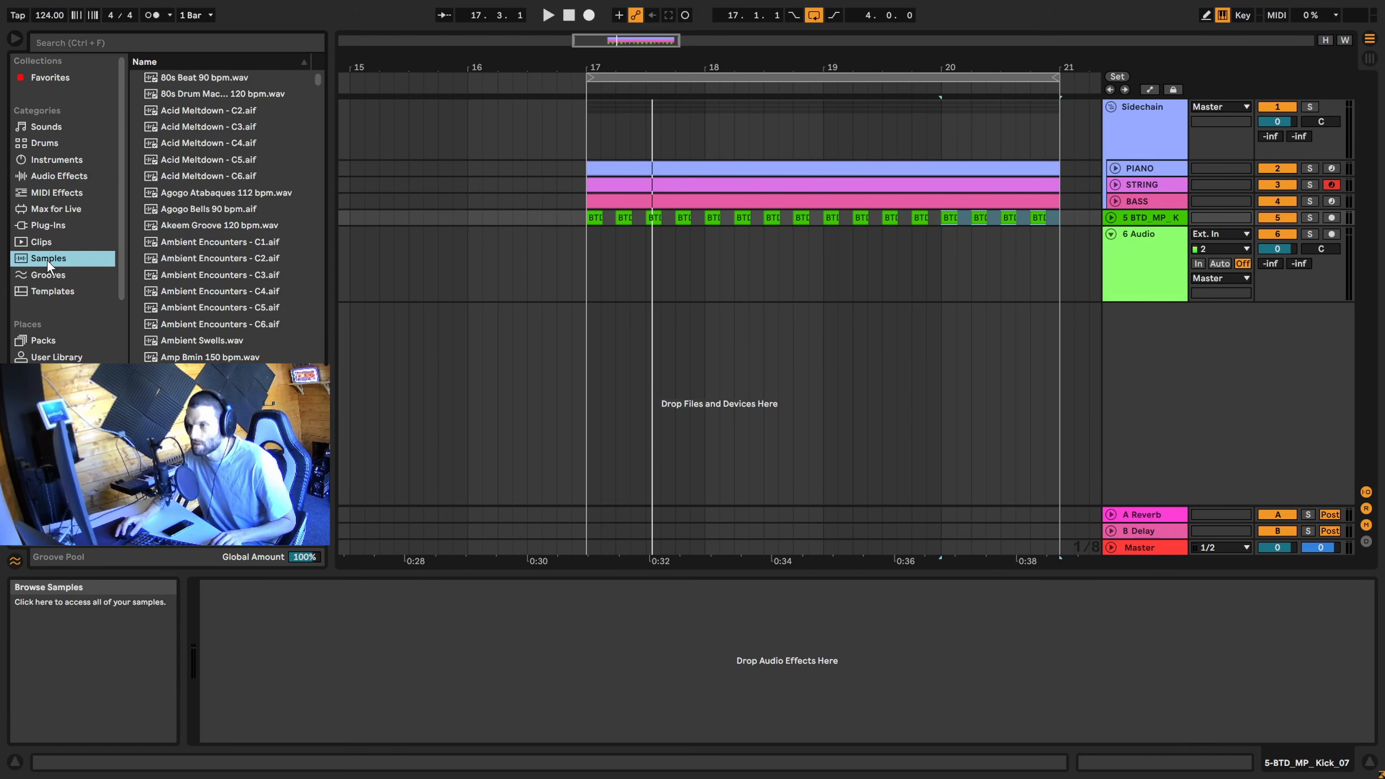
{"action": "left_click", "coordinate": [146, 42]}
{"action": "type", "text": "808 clap"}
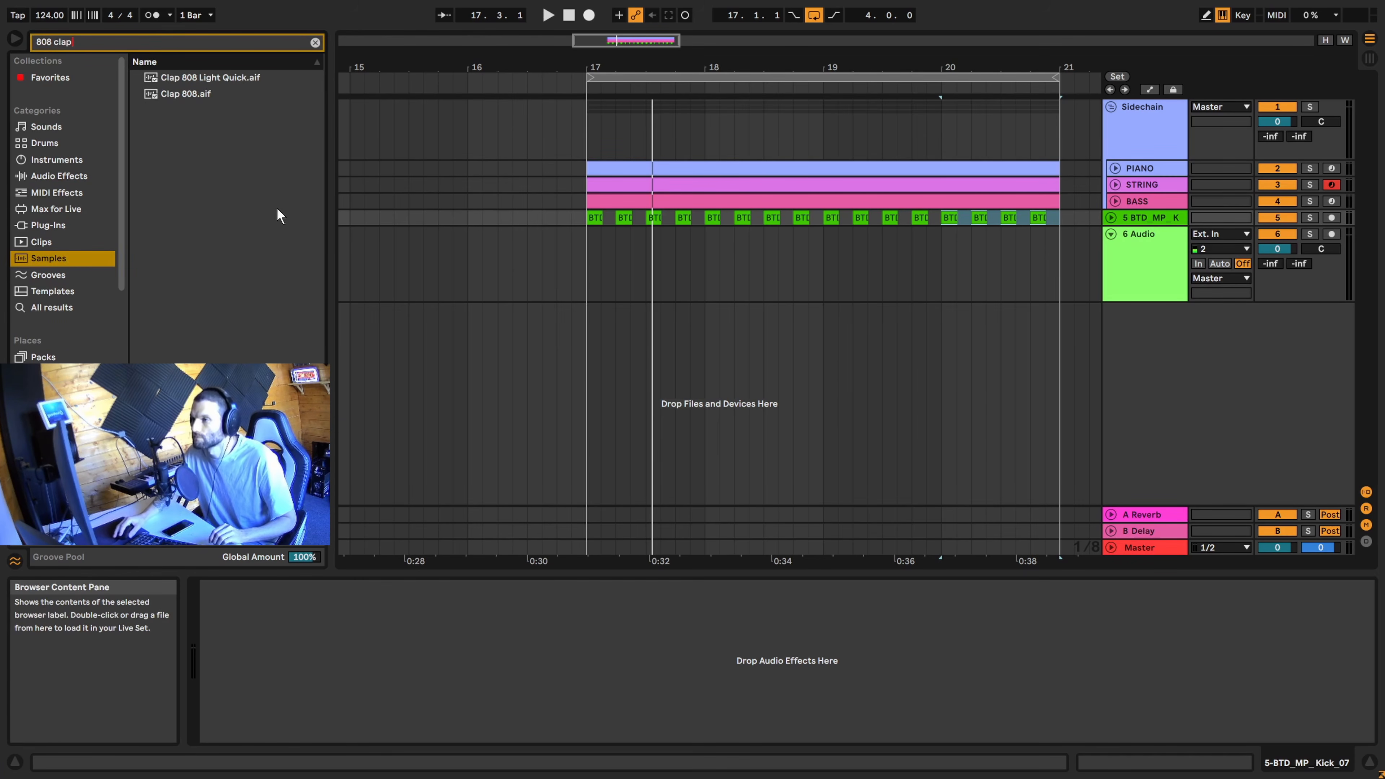
Audition both 808 clap samples and place Clap 808.aif on the empty audio track at 17.2, under the second kick
{"action": "left_click", "coordinate": [210, 78]}
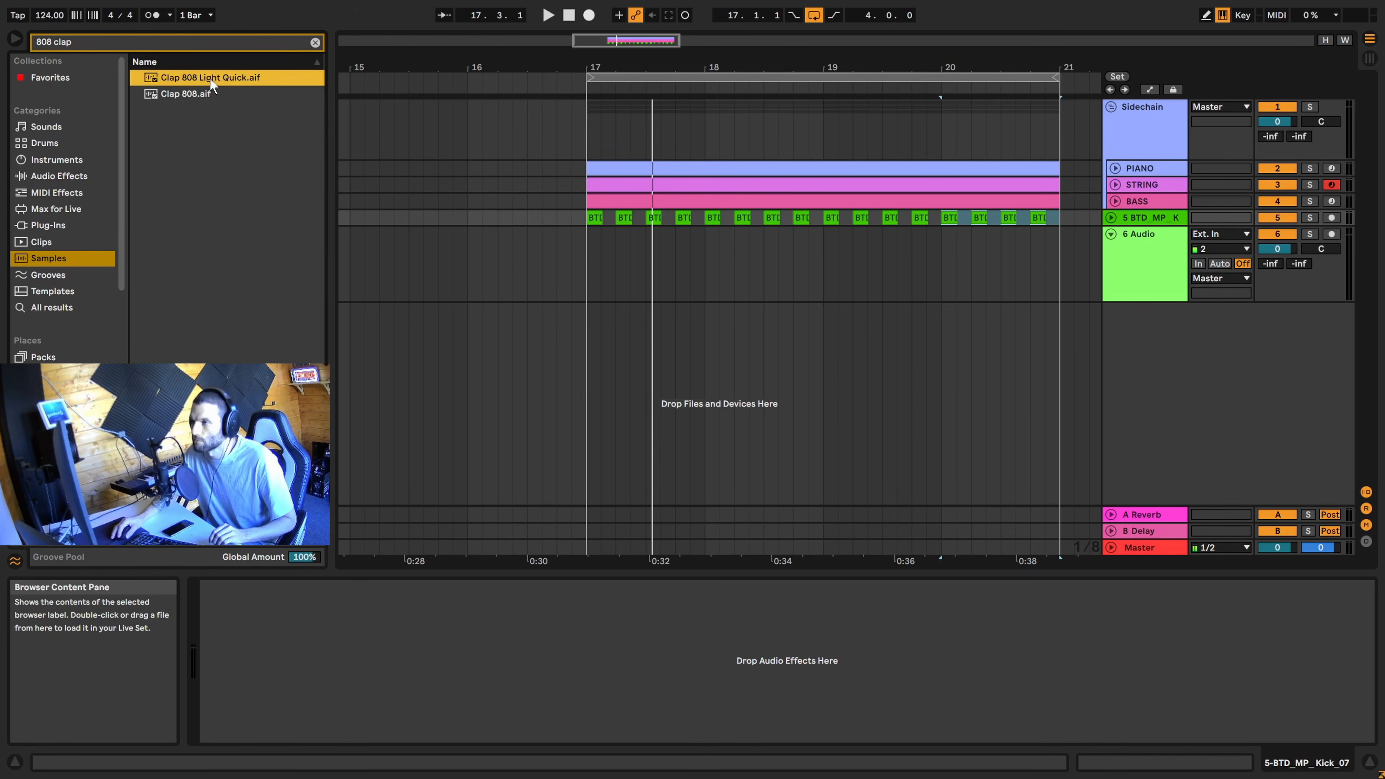
{"action": "left_click", "coordinate": [206, 95]}
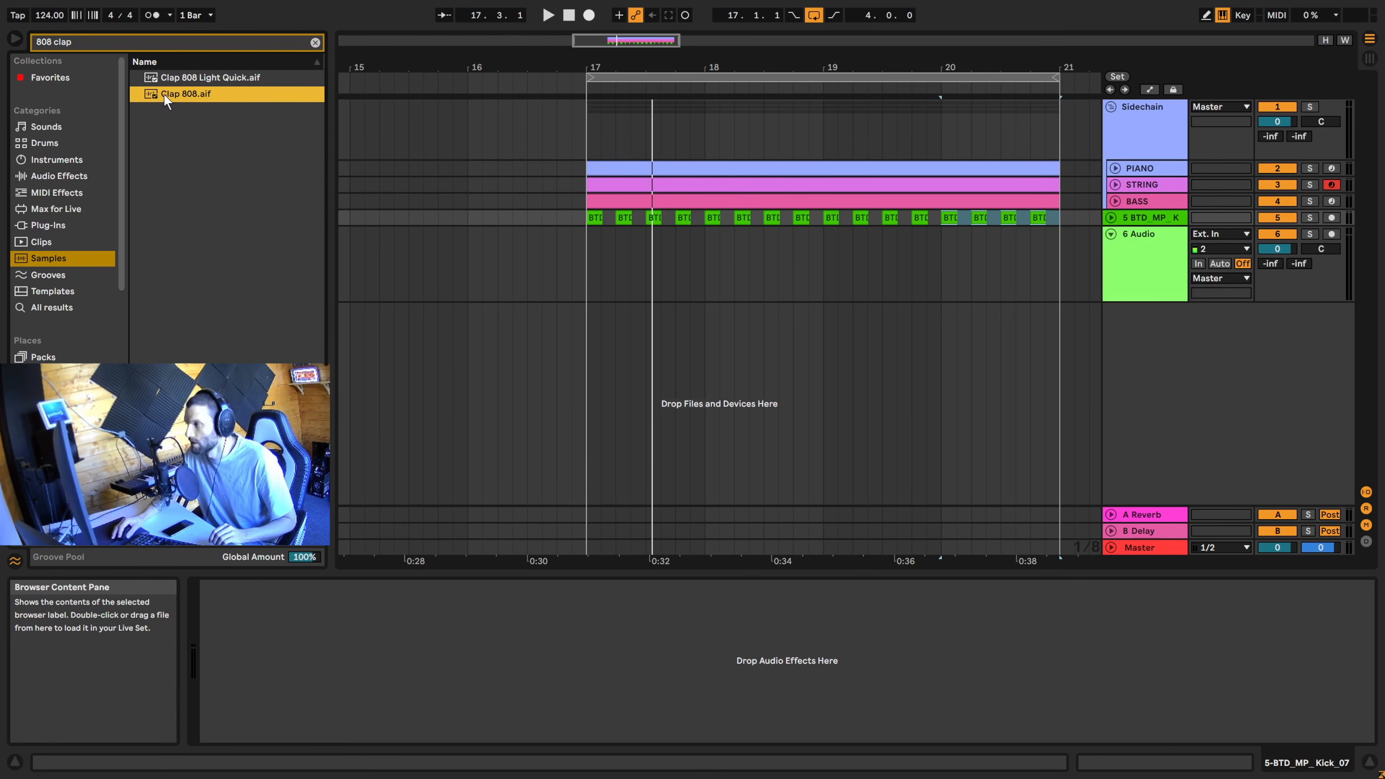
{"action": "left_click_drag", "start_coordinate": [165, 97], "coordinate": [620, 259]}
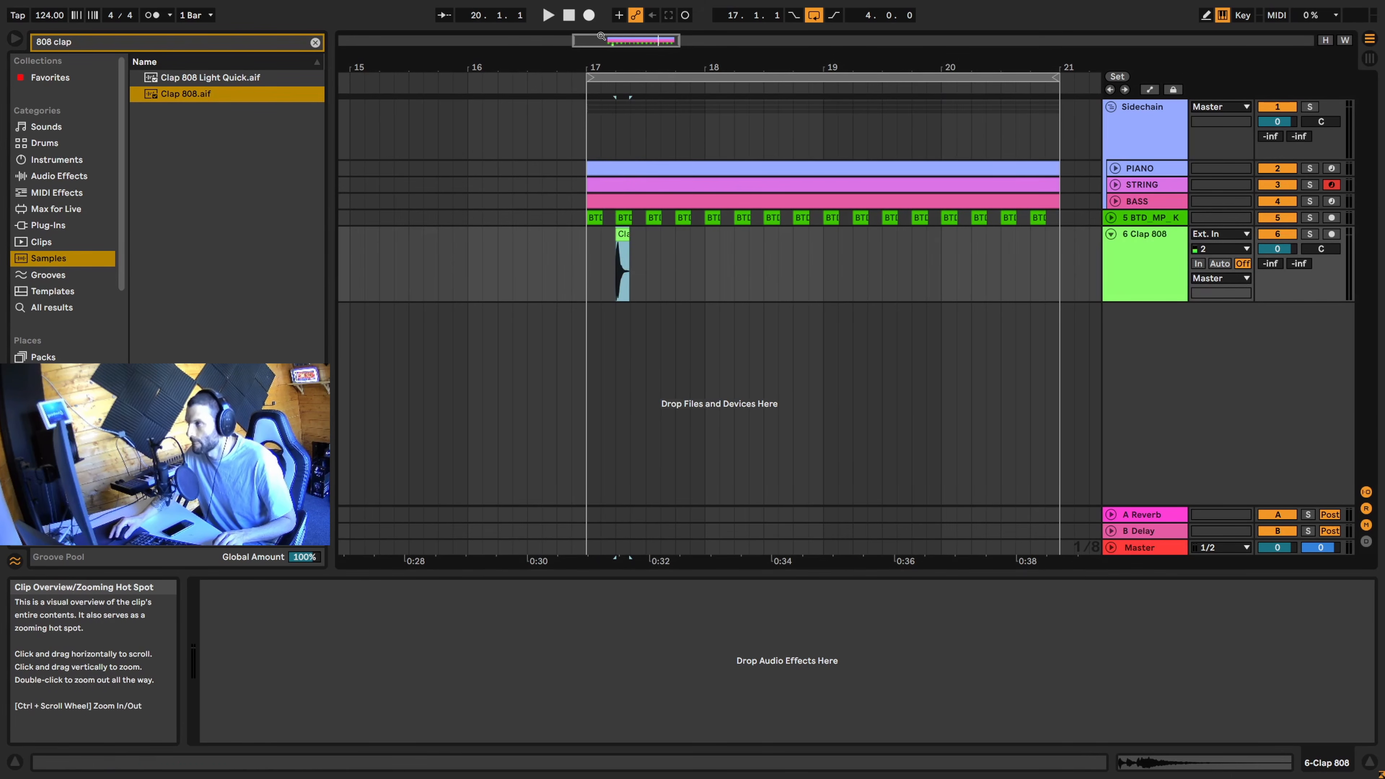
Unfold the kick track and nudge the Clap 808 clip to start slightly before the second kick at 17.2
{"action": "left_click_drag", "start_coordinate": [599, 41], "coordinate": [612, 41]}
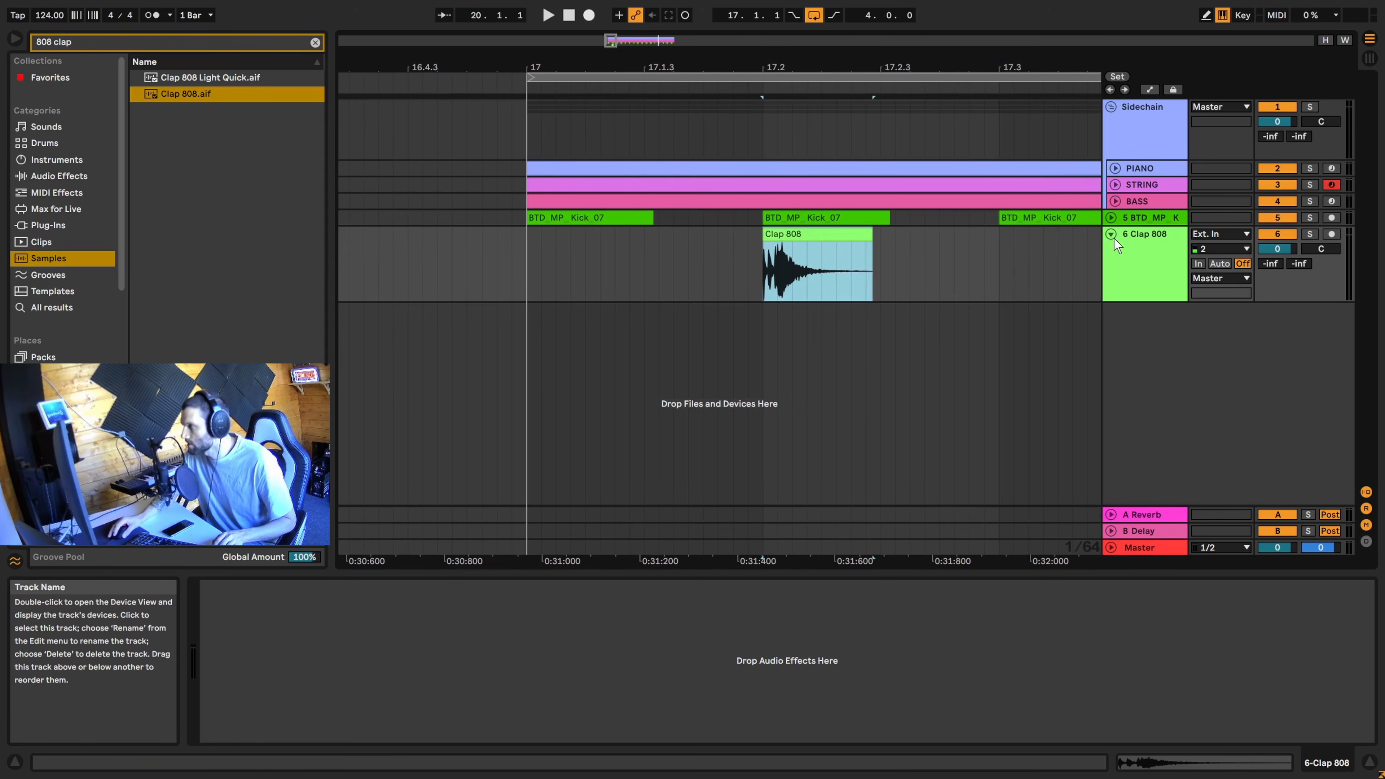
{"action": "left_click", "coordinate": [1112, 218]}
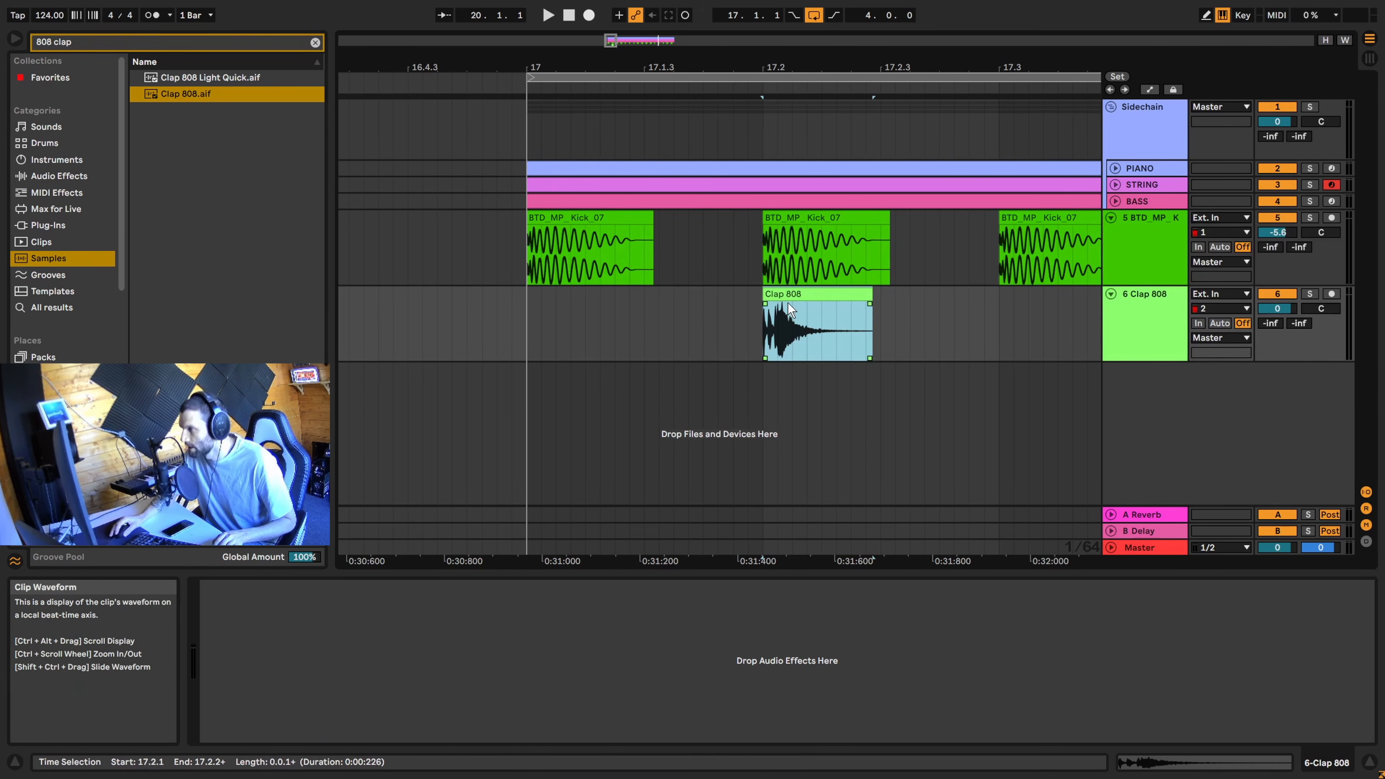
{"action": "left_click", "coordinate": [529, 317]}
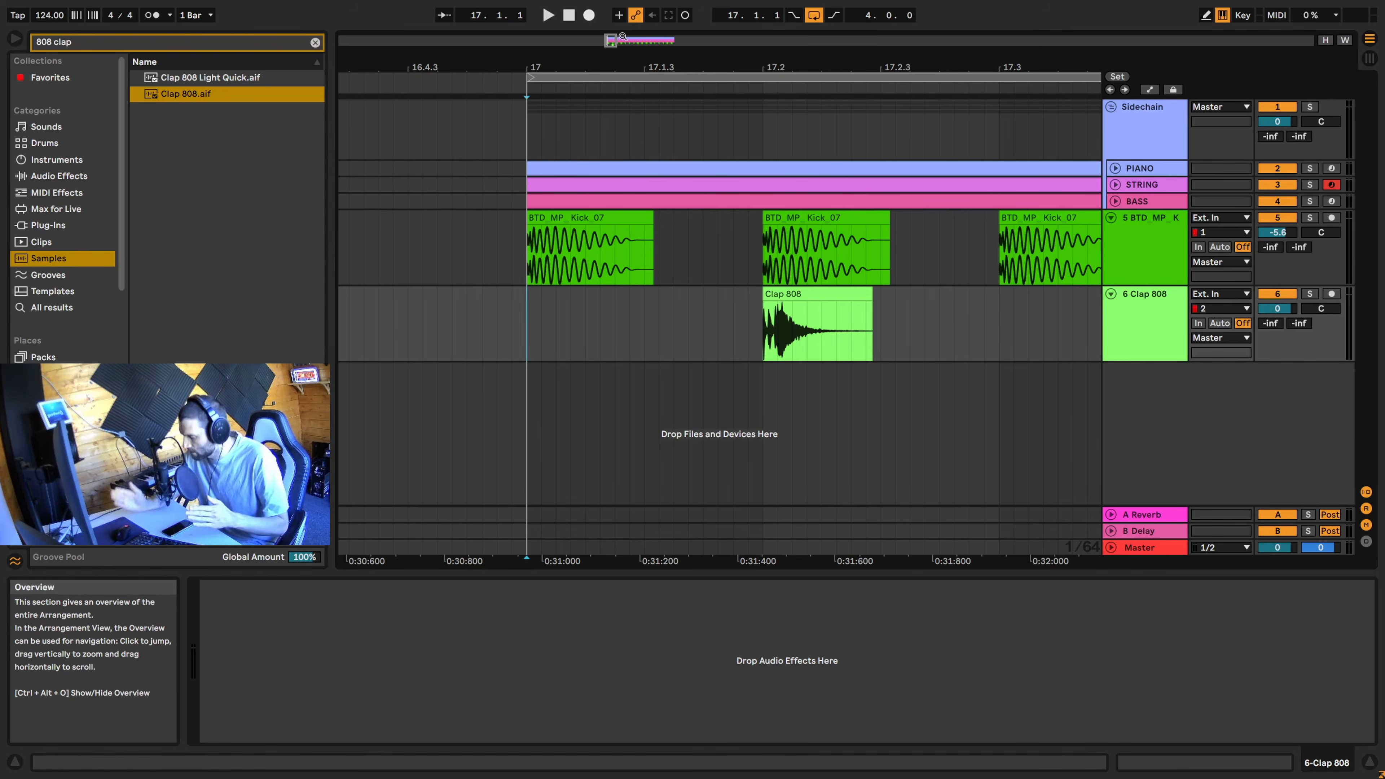
{"action": "left_click", "coordinate": [745, 328]}
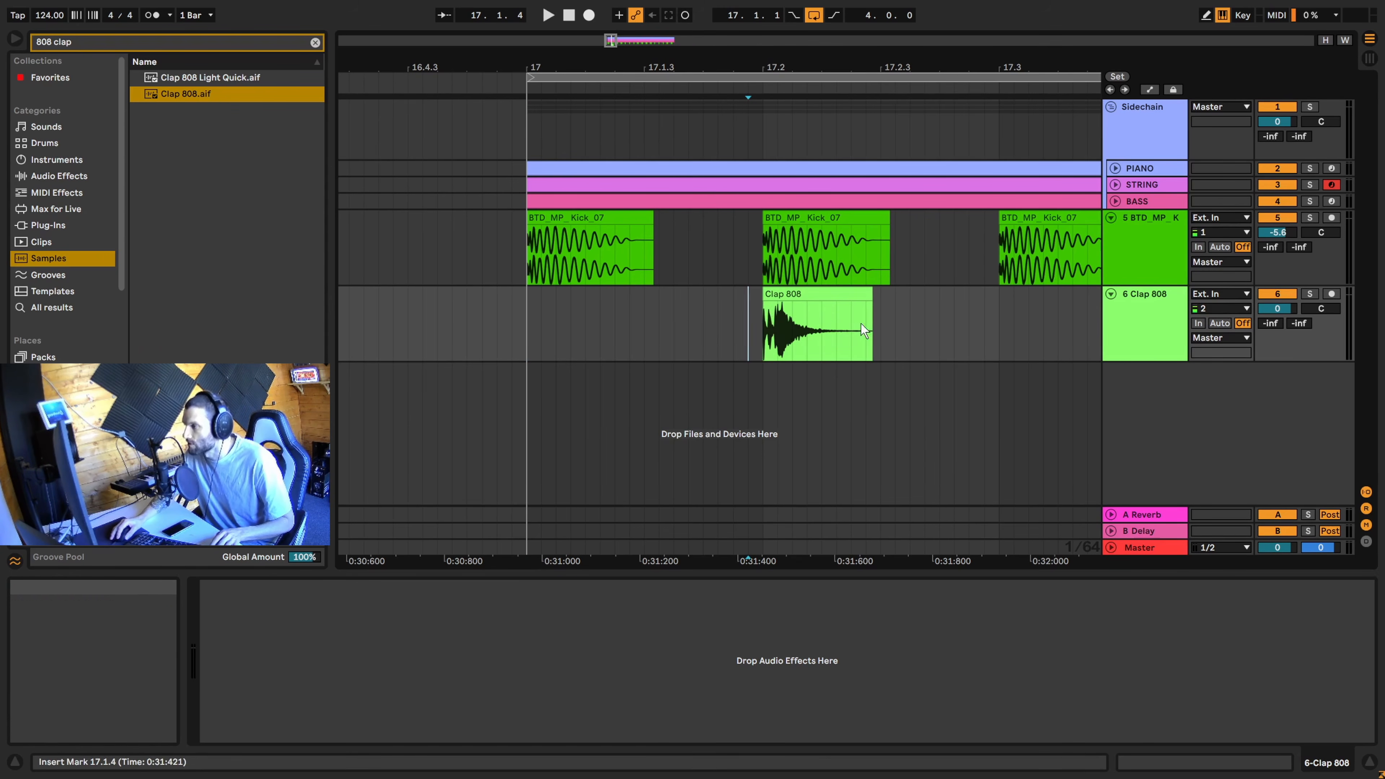
{"action": "left_click", "coordinate": [800, 291]}
{"action": "left_click_drag", "start_coordinate": [800, 288], "coordinate": [795, 309]}
{"action": "left_click_drag", "start_coordinate": [800, 304], "coordinate": [799, 304]}
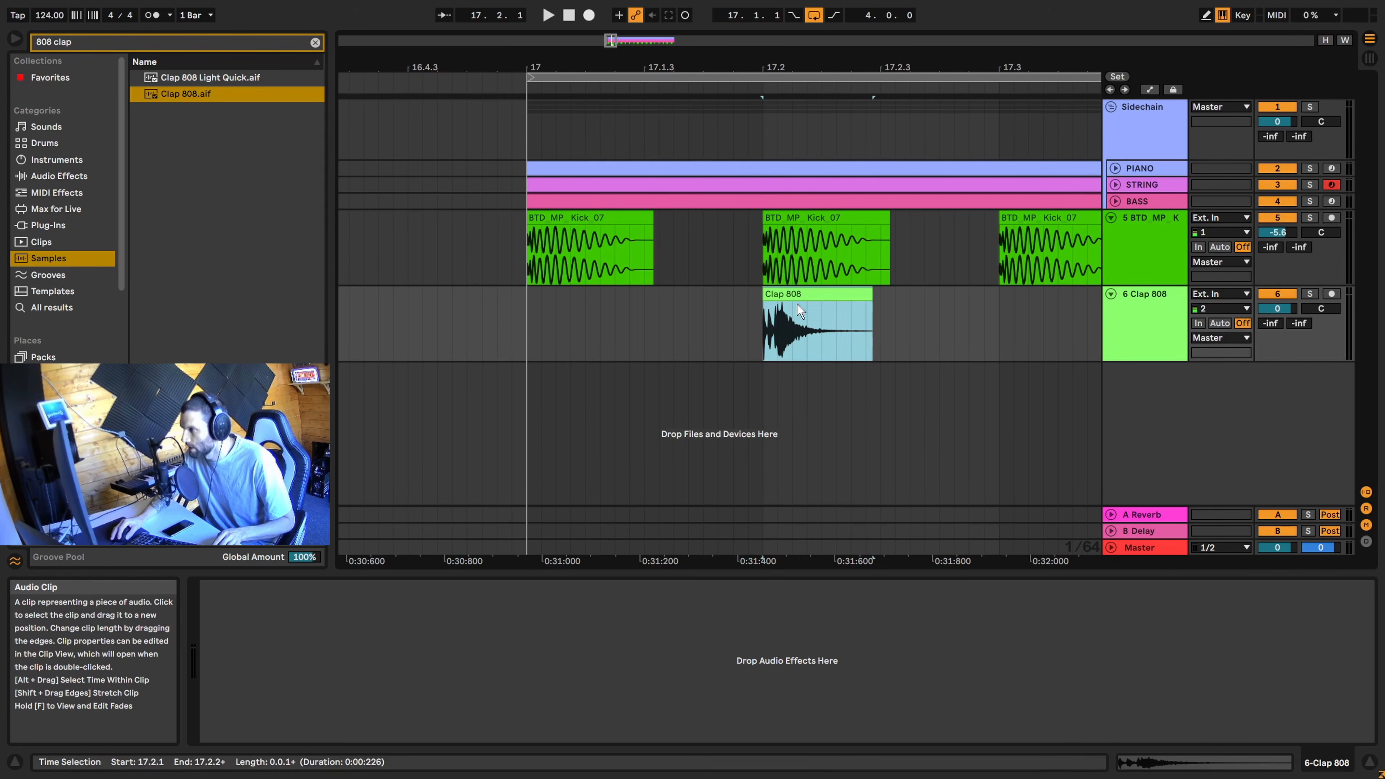
{"action": "left_click", "coordinate": [801, 306]}
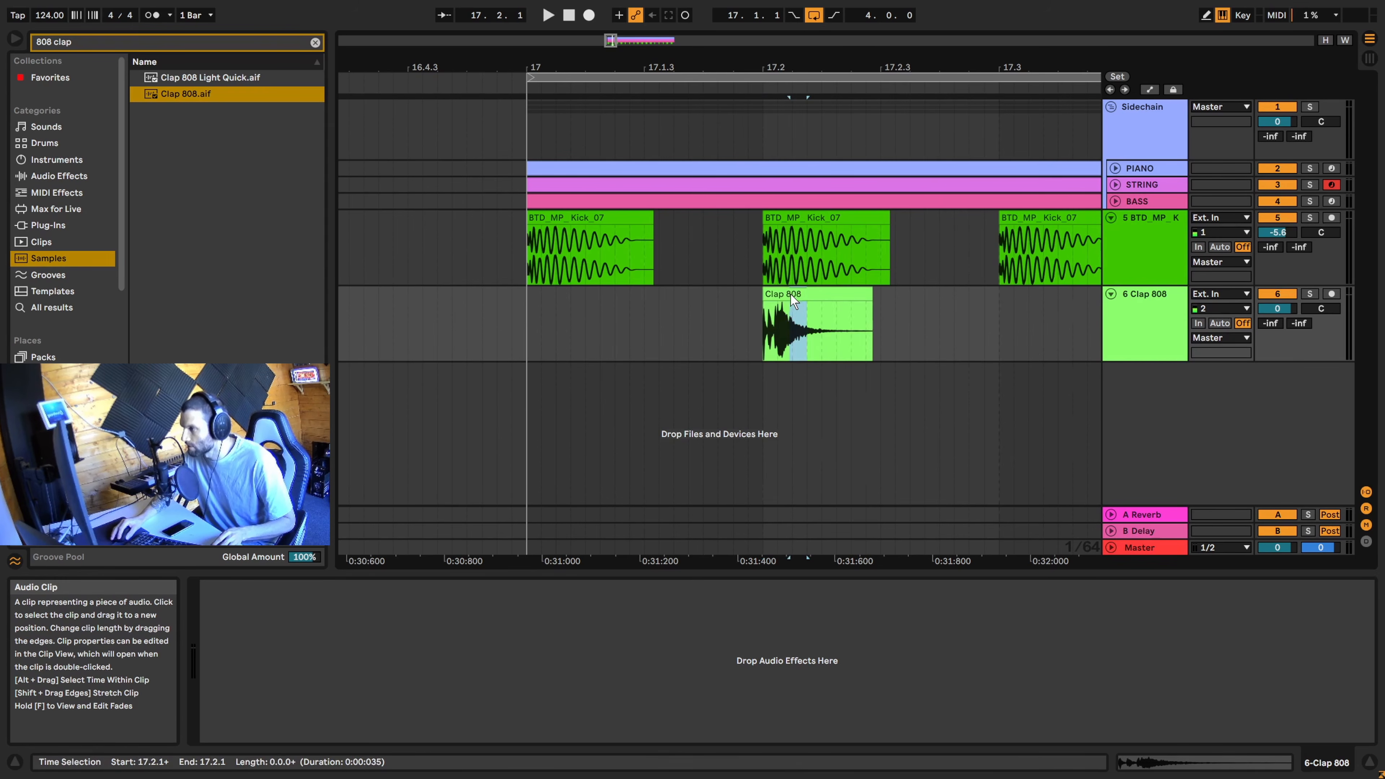
{"action": "left_click", "coordinate": [832, 295]}
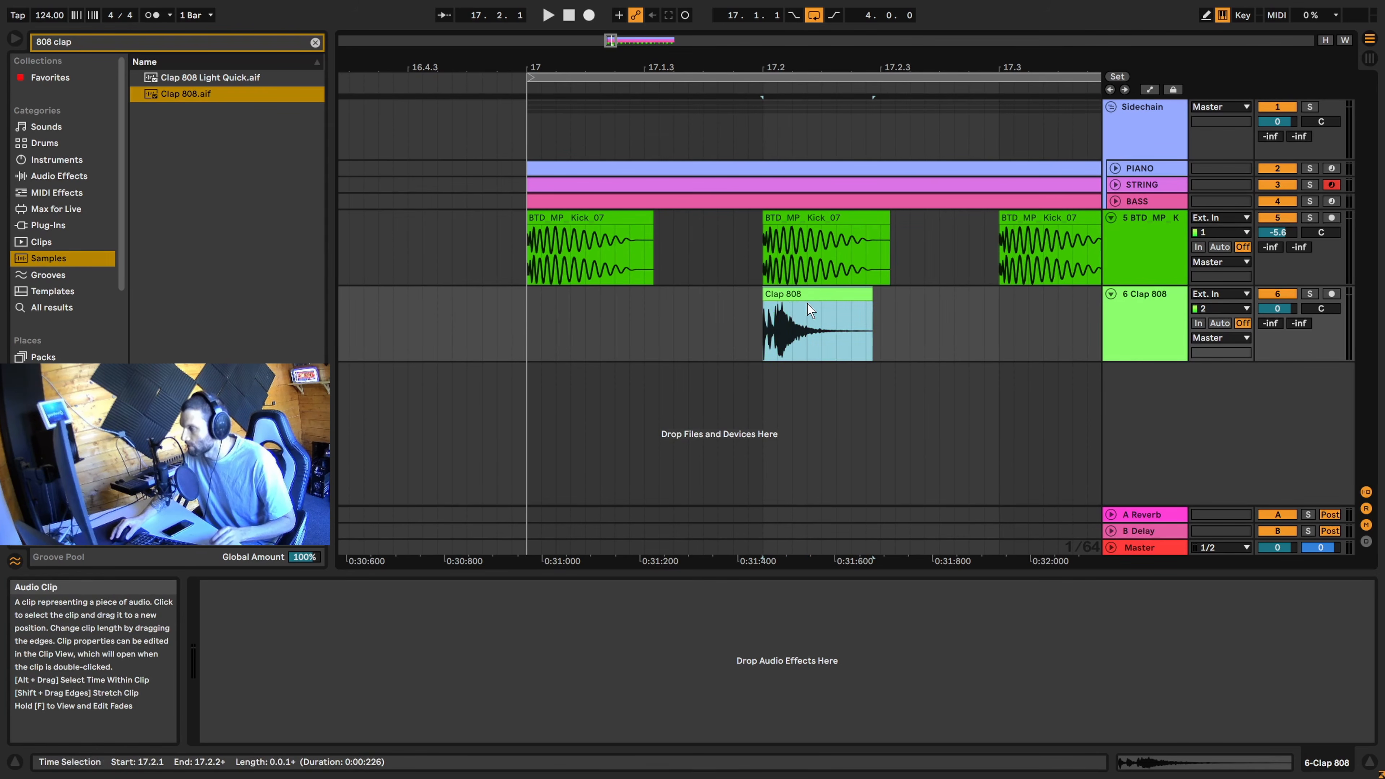
{"action": "mouse_move", "coordinate": [809, 293]}
{"action": "left_mouse_down"}
{"action": "mouse_move", "coordinate": [794, 303]}
{"action": "mouse_move", "coordinate": [802, 320]}
{"action": "left_mouse_up"}
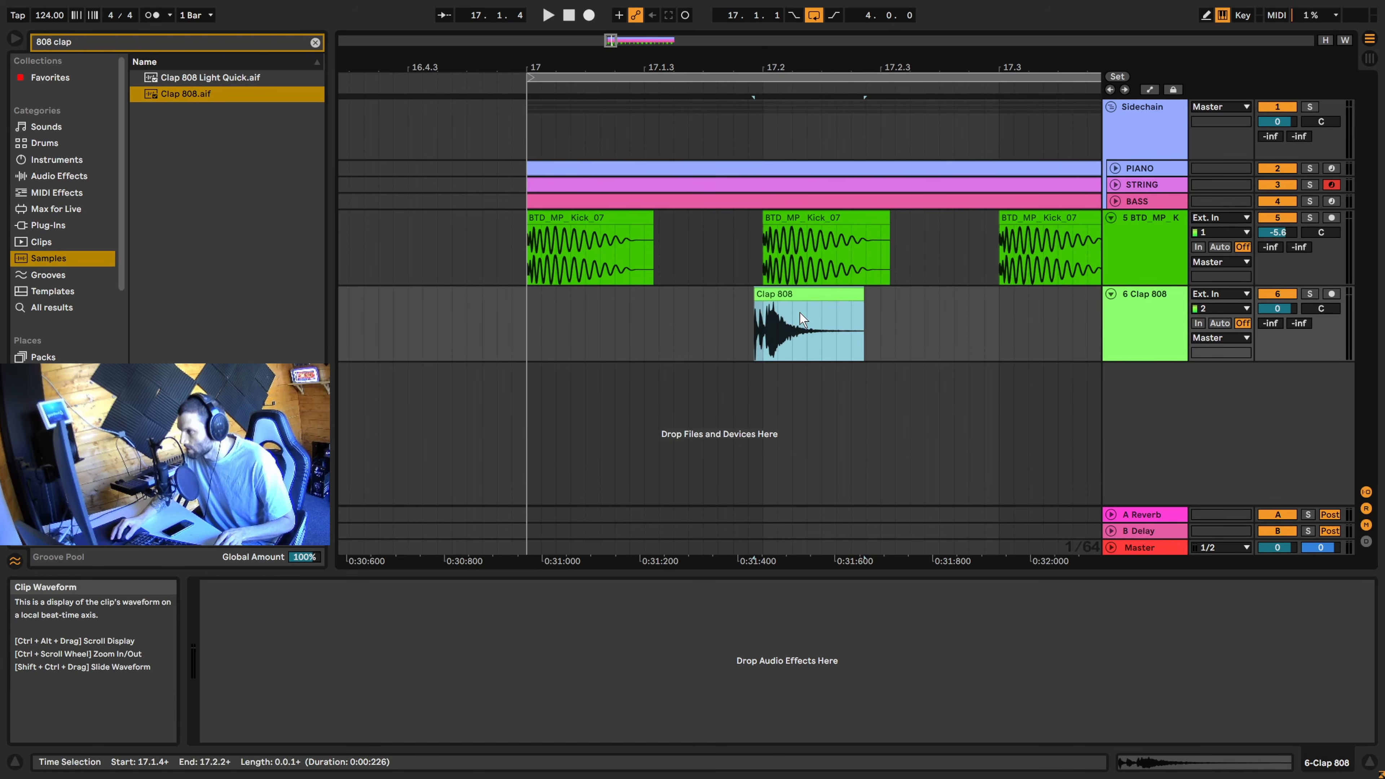
{"action": "left_click", "coordinate": [766, 310]}
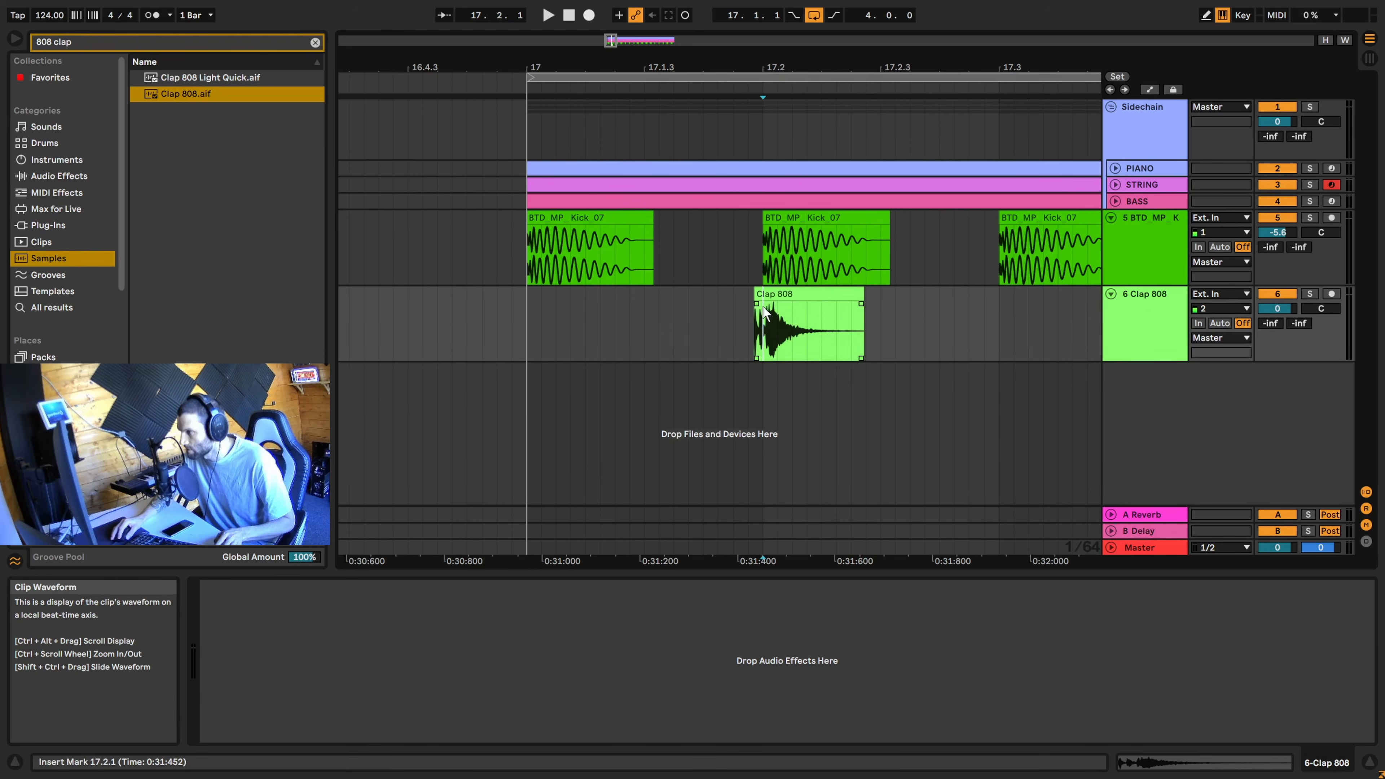
Play from bar 17 and set the Clap 808 track's volume to -11.8 dB
{"action": "left_click", "coordinate": [524, 324]}
{"action": "key", "text": "space"}
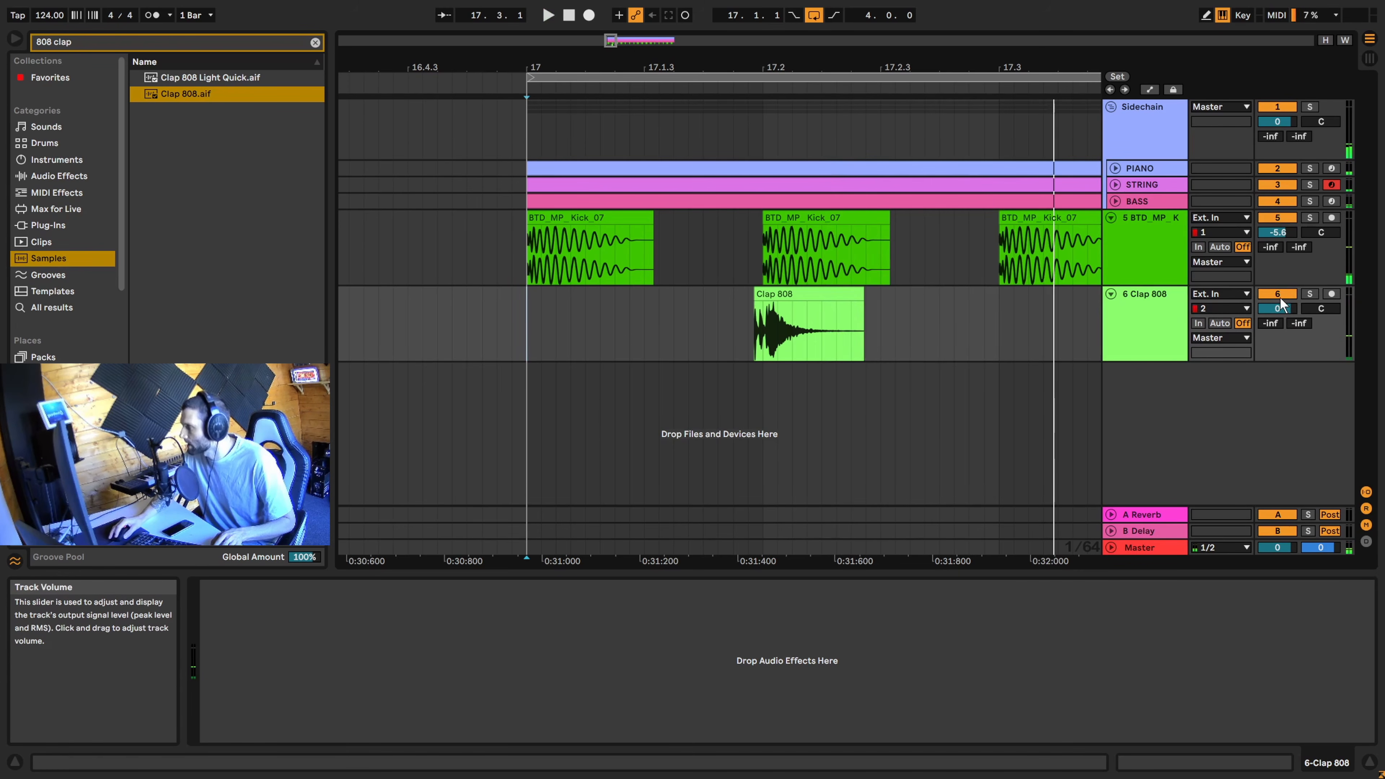
{"action": "left_click_drag", "start_coordinate": [1282, 309], "coordinate": [1281, 343]}
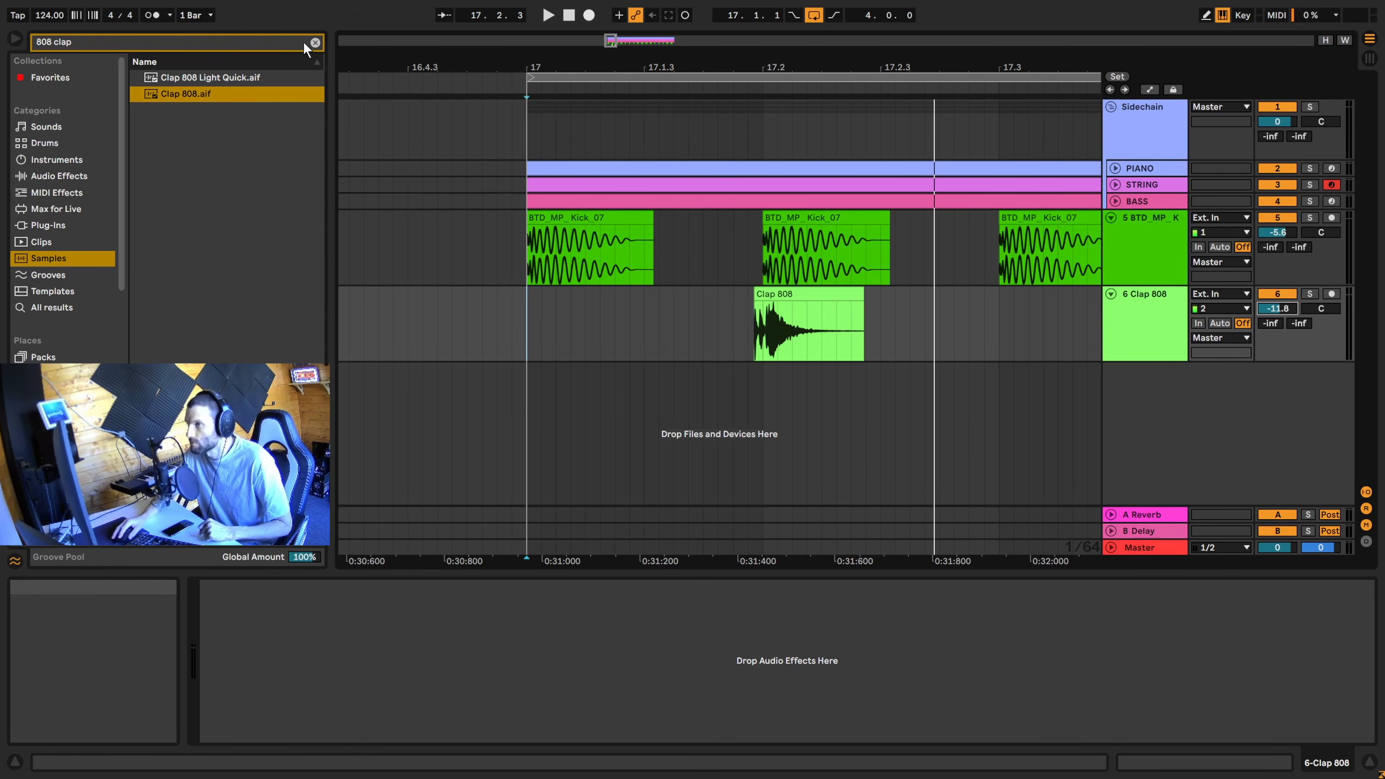
Search the samples for "909 clap" and place Clap 909.aif on a new track at 17.2
{"action": "left_click", "coordinate": [315, 42]}
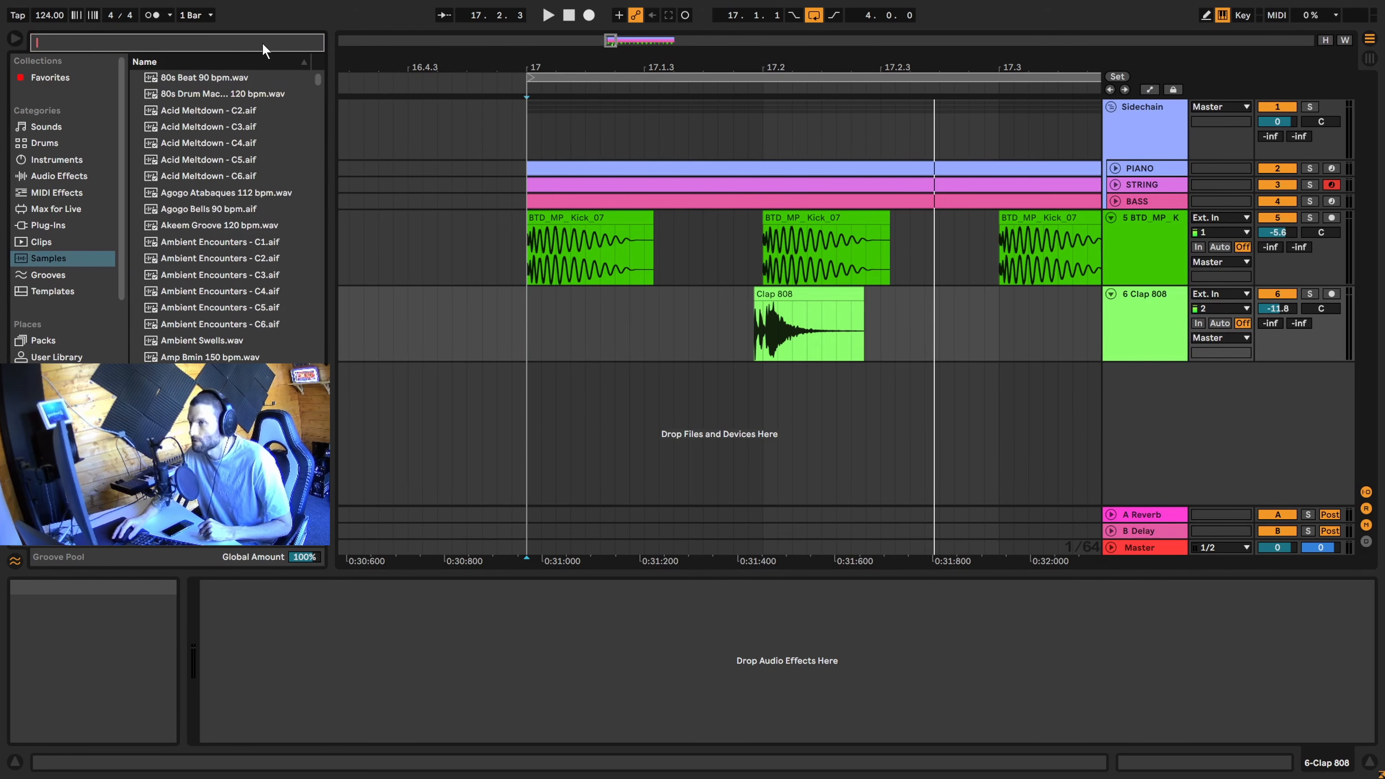
{"action": "type", "text": "909 clap"}
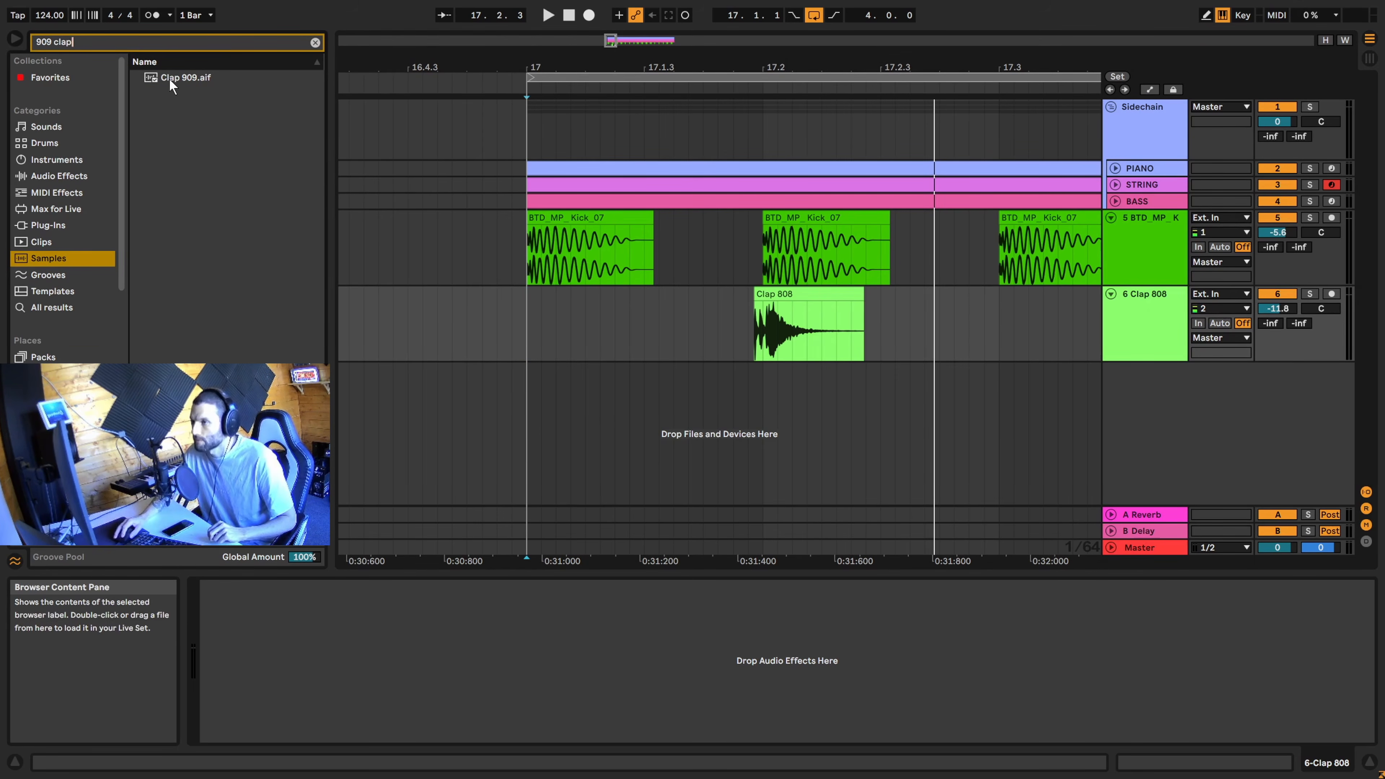
{"action": "mouse_move", "coordinate": [170, 78]}
{"action": "left_mouse_down"}
{"action": "mouse_move", "coordinate": [439, 273]}
{"action": "mouse_move", "coordinate": [735, 390]}
{"action": "mouse_move", "coordinate": [764, 437]}
{"action": "mouse_move", "coordinate": [789, 429]}
{"action": "mouse_move", "coordinate": [764, 436]}
{"action": "left_mouse_up"}
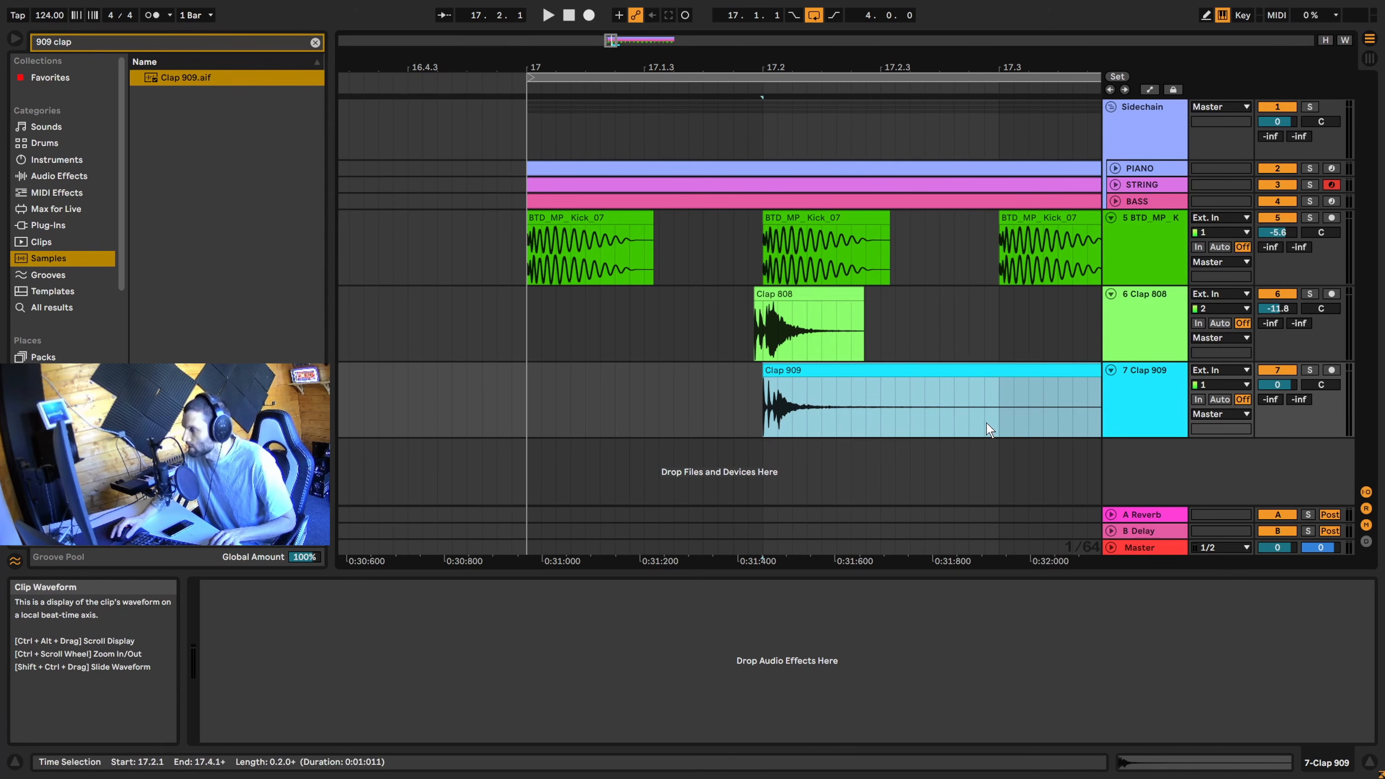
Split the Clap 909 clip at 17.3 and delete the part after the split
{"action": "left_click", "coordinate": [984, 404]}
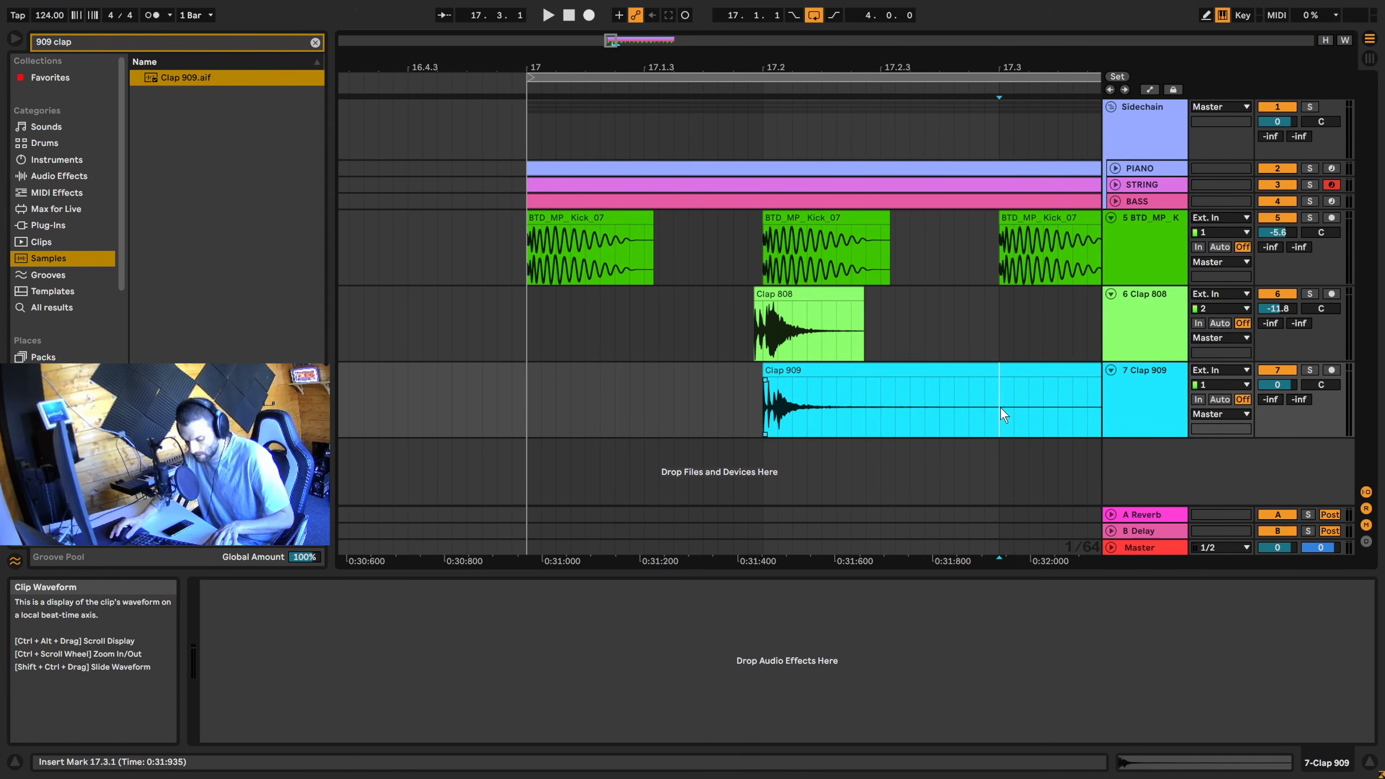
{"action": "key", "text": "ctrl+e"}
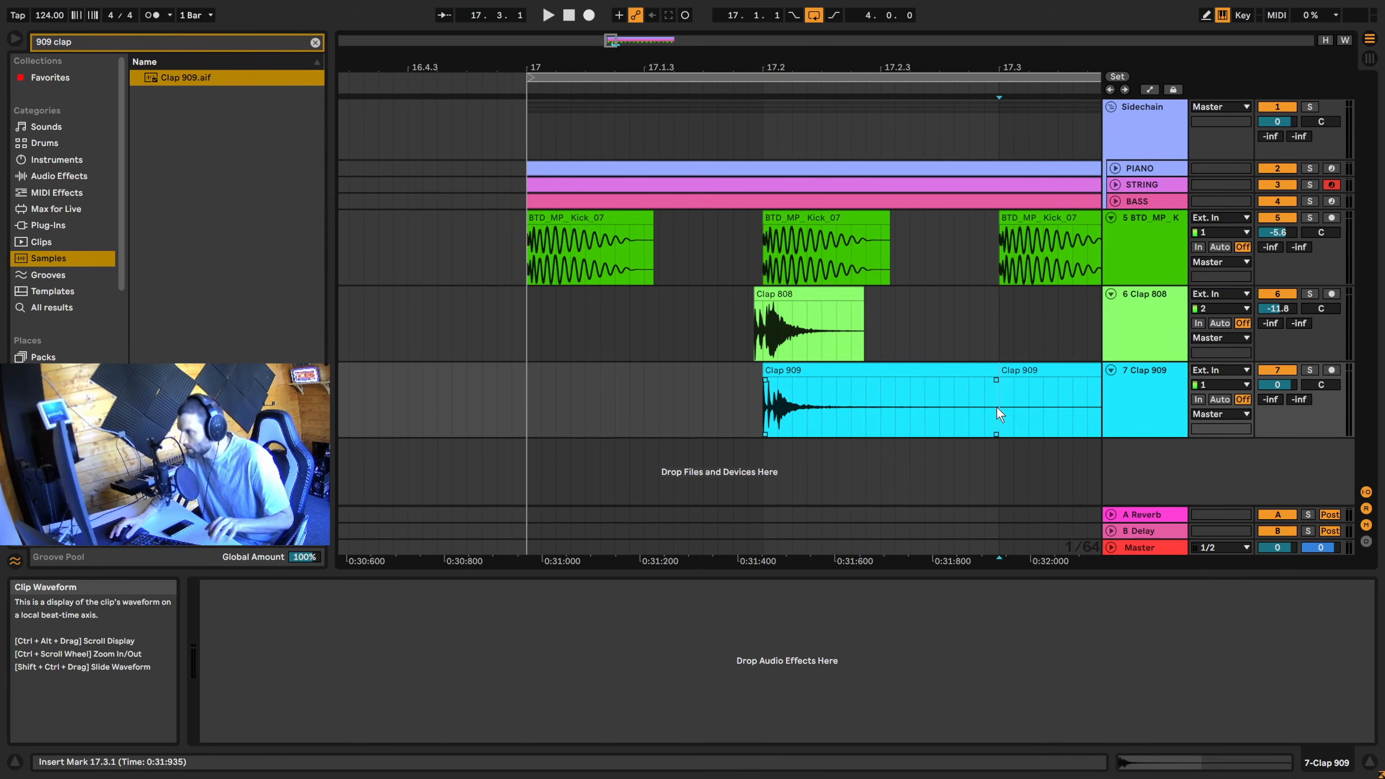
{"action": "left_click", "coordinate": [1034, 370]}
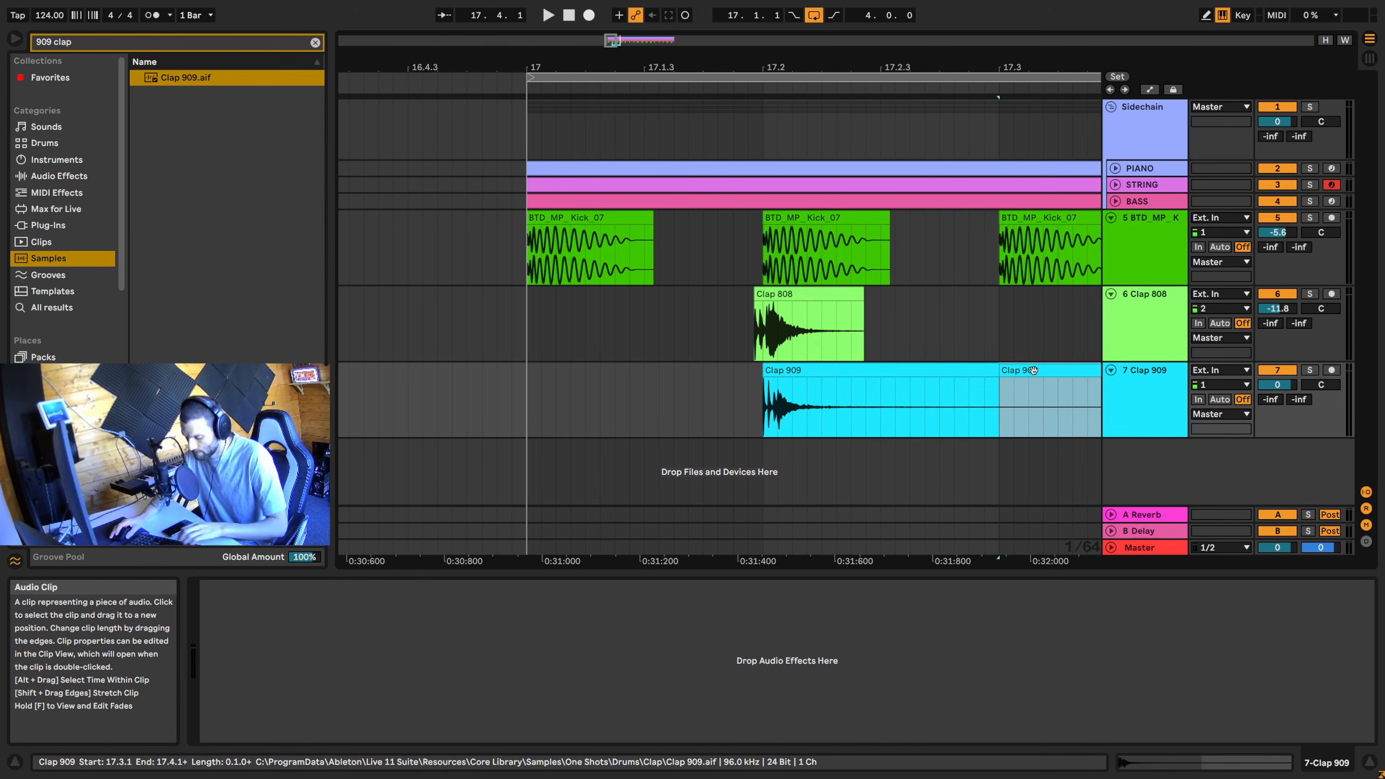
{"action": "key", "text": "Delete"}
Shorten the Clap 909 clip to end at about 17.2.3 and add a fade-out starting near its middle
{"action": "left_click_drag", "start_coordinate": [996, 371], "coordinate": [824, 380]}
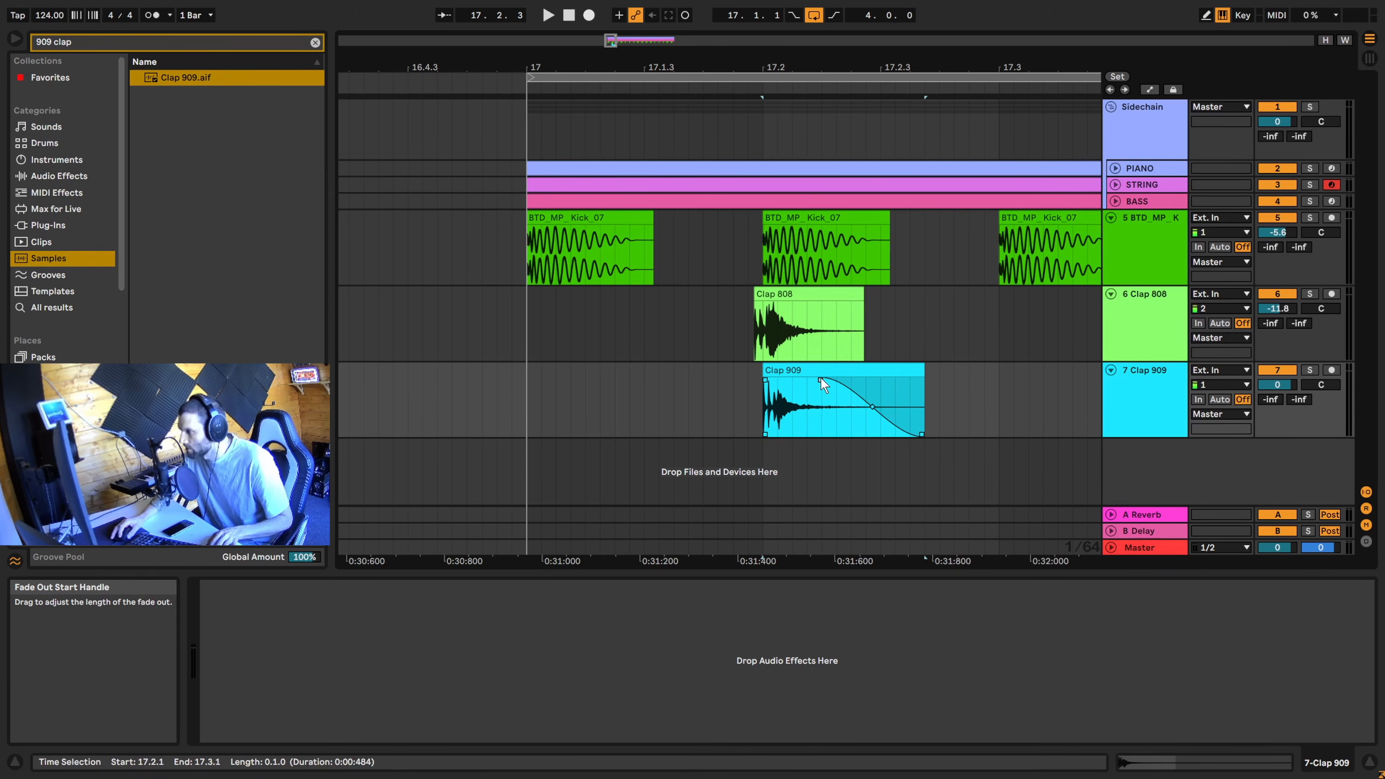
{"action": "left_click", "coordinate": [1149, 90]}
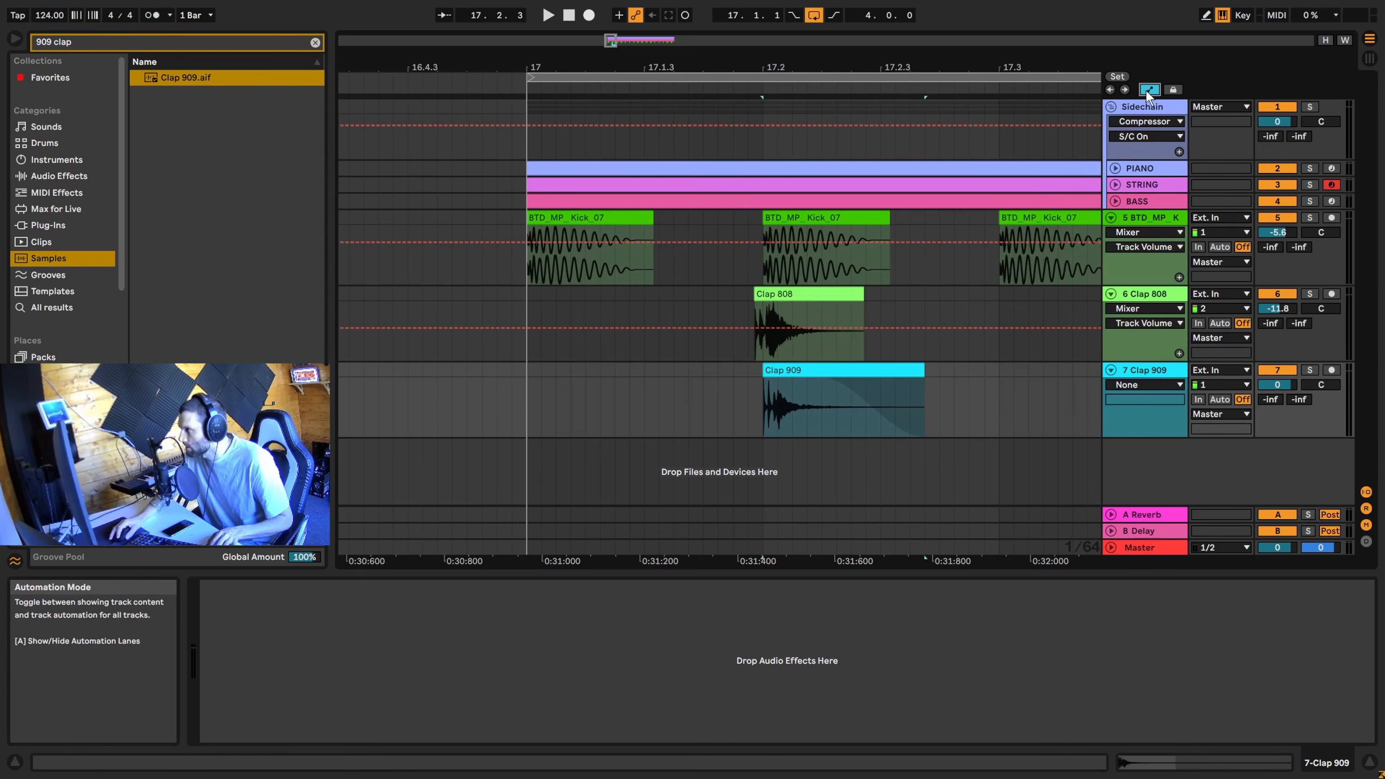
{"action": "left_click", "coordinate": [1148, 90]}
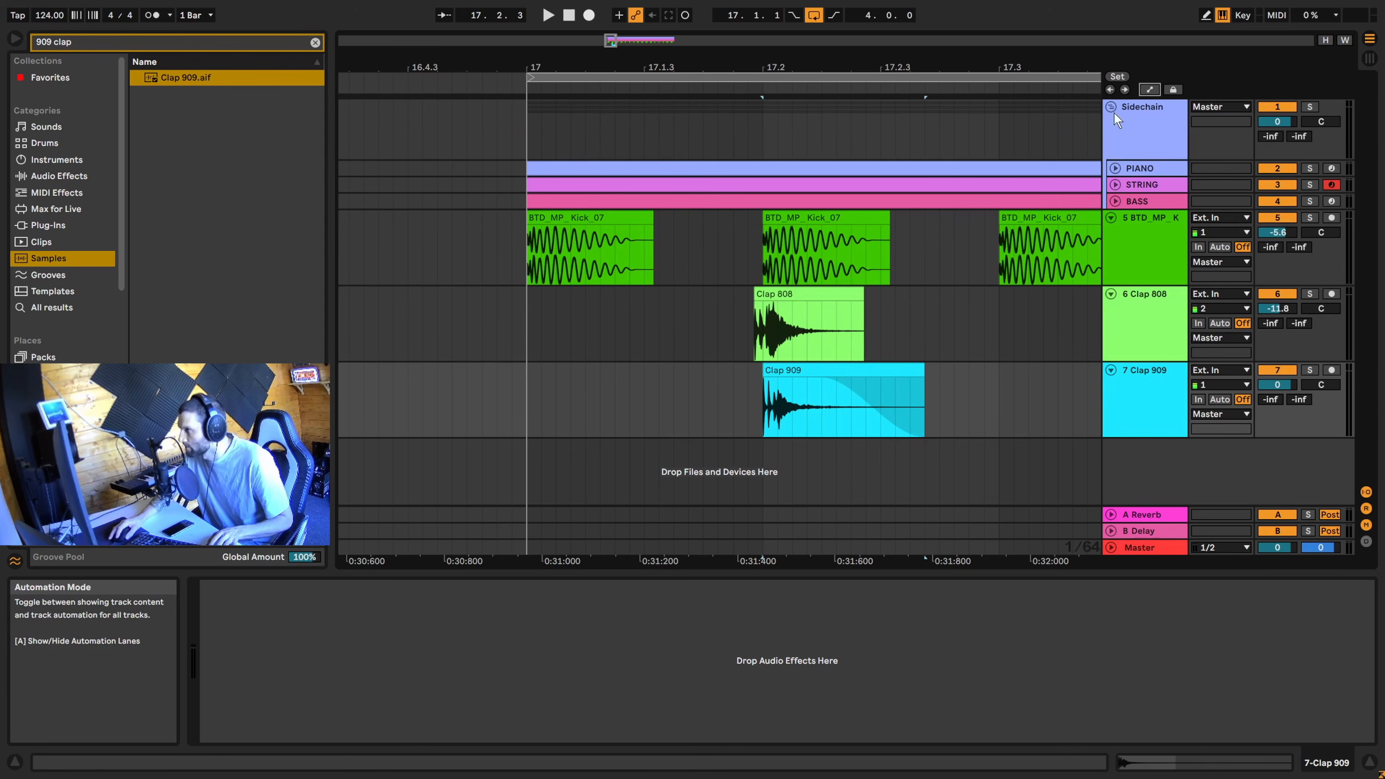
{"action": "left_click_drag", "start_coordinate": [919, 378], "coordinate": [837, 385]}
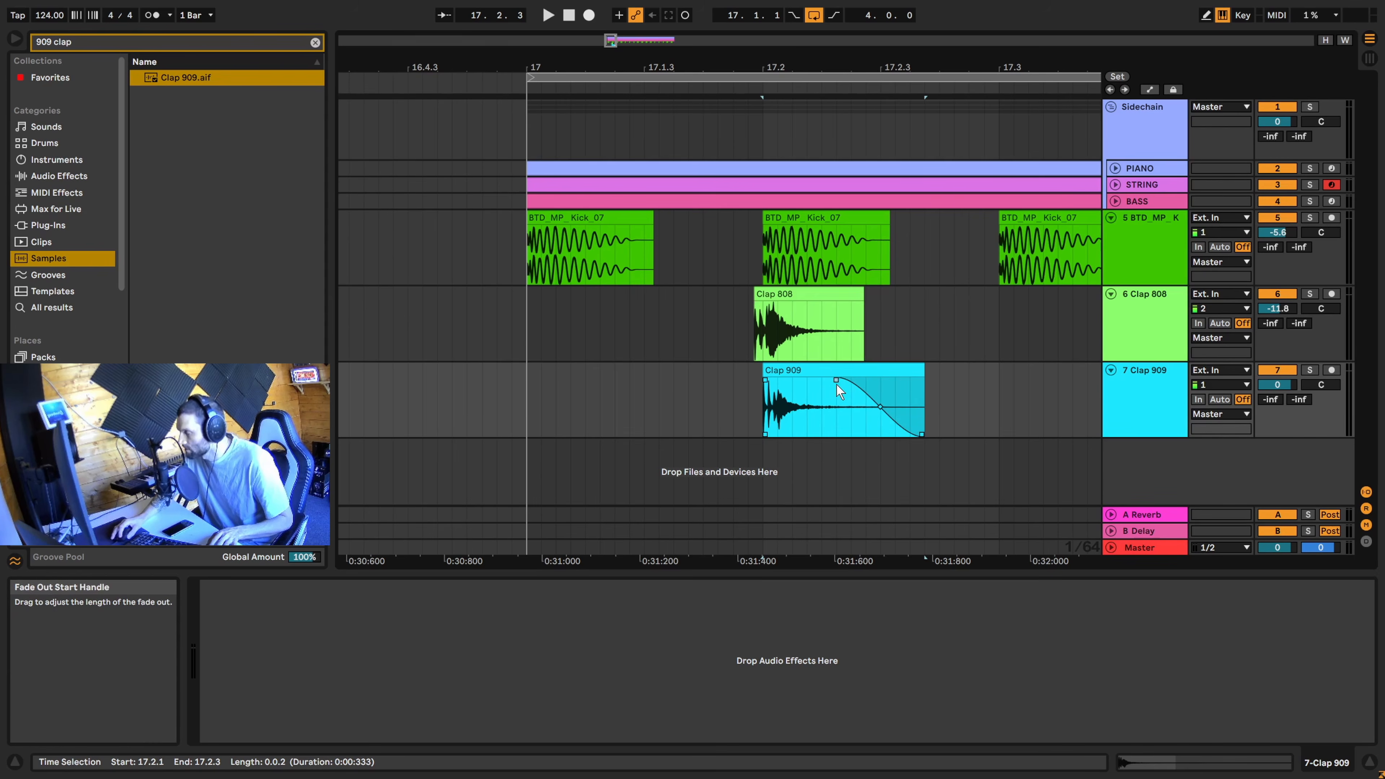
Play from bar 17 and set the Clap 909 track's volume to -5.9 dB
{"action": "left_click", "coordinate": [526, 391]}
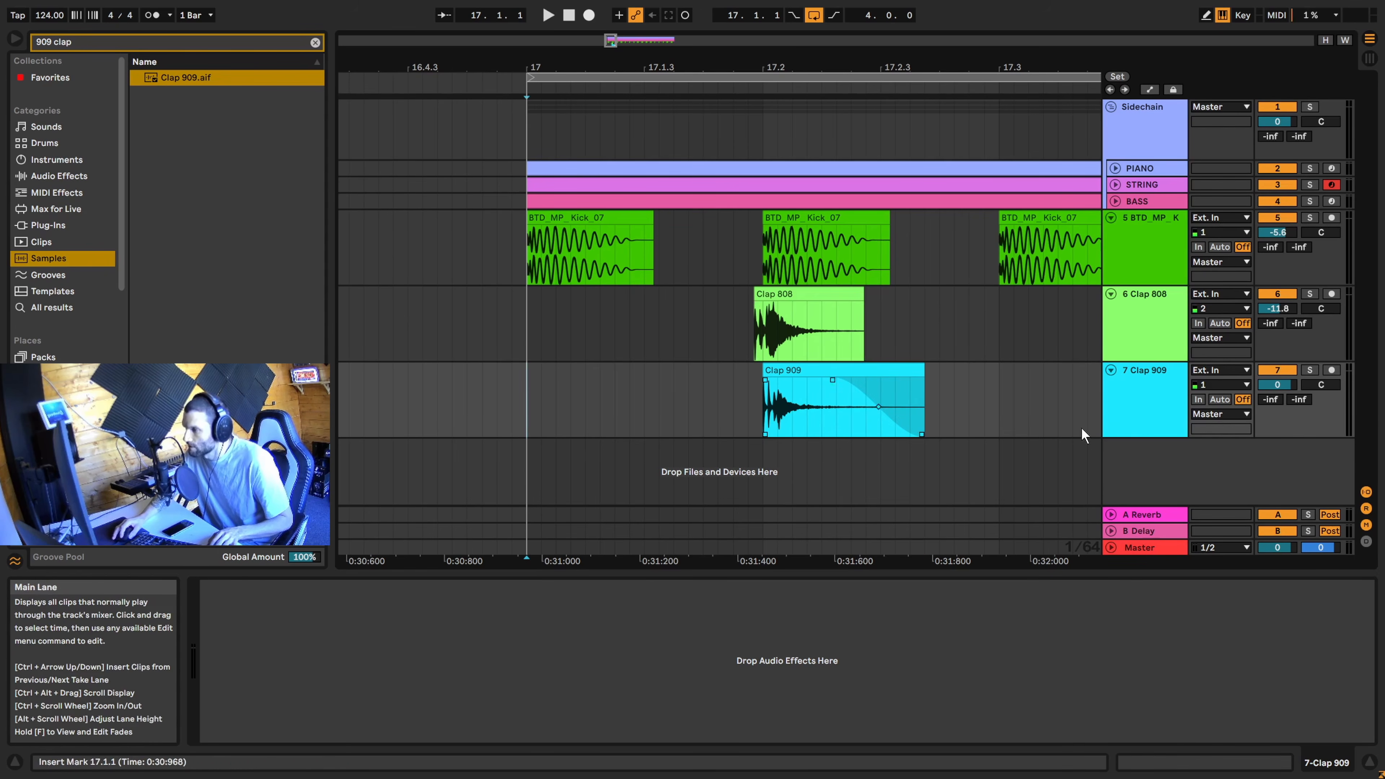
{"action": "key", "text": "space"}
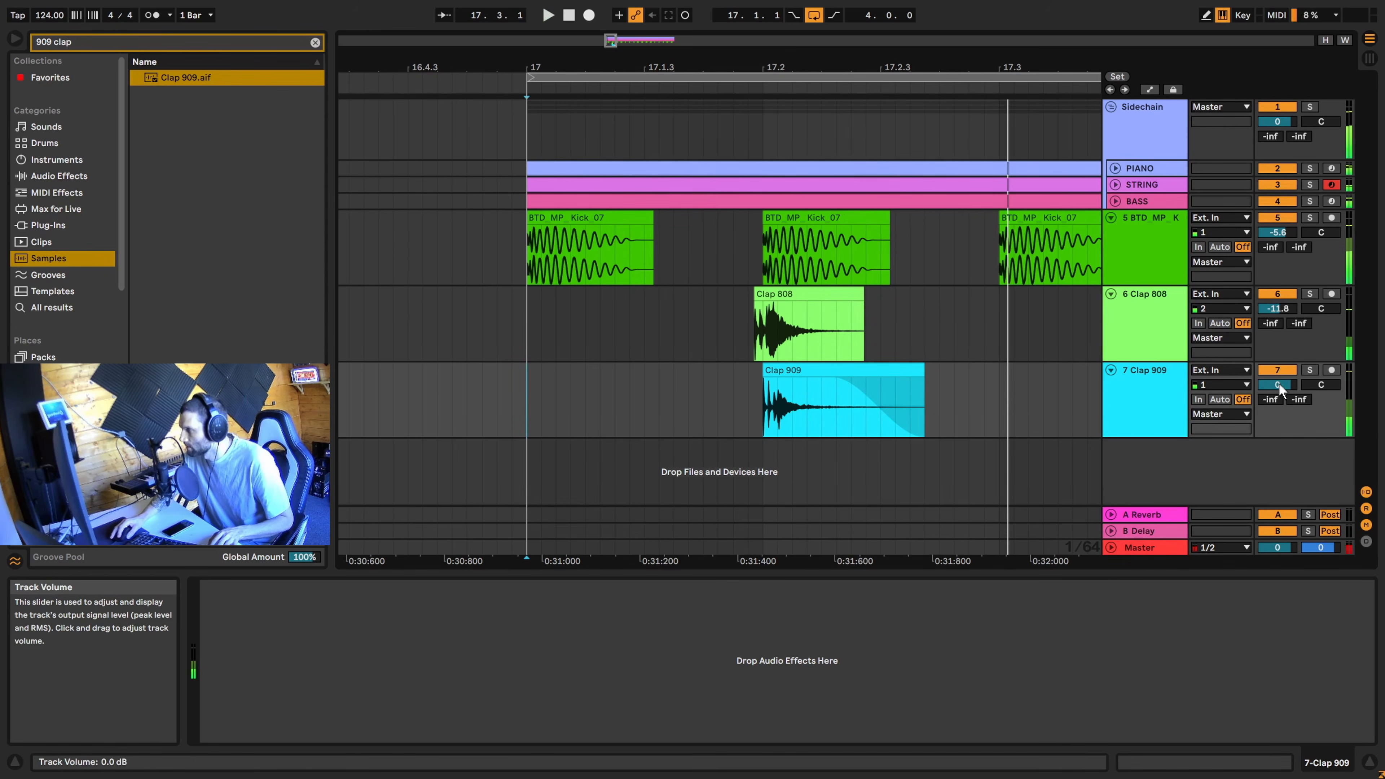
{"action": "left_click_drag", "start_coordinate": [1279, 383], "coordinate": [1279, 399]}
{"action": "key", "text": "space"}
{"action": "key", "text": "space"}
{"action": "key", "text": "space"}
{"action": "key", "text": "space"}
{"action": "key", "text": "space"}
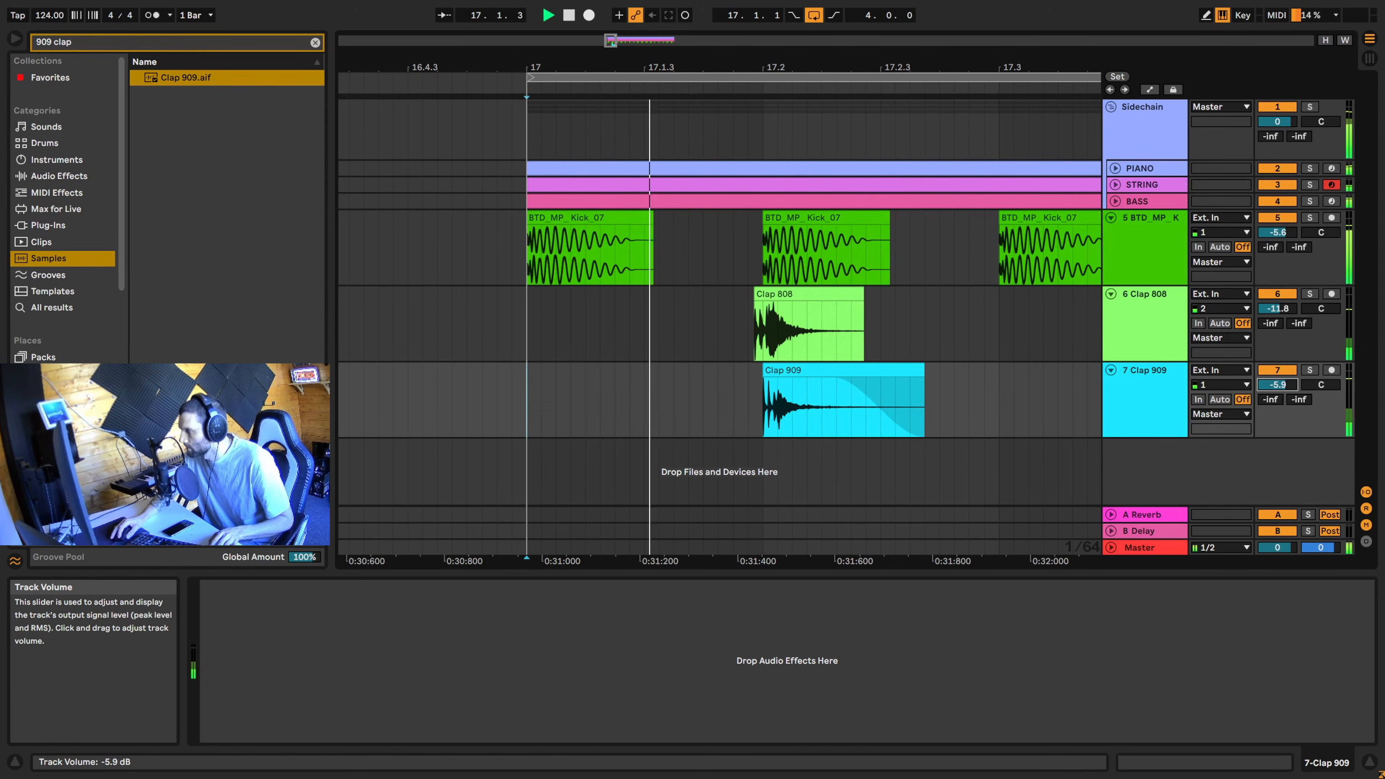
{"action": "key", "text": "space"}
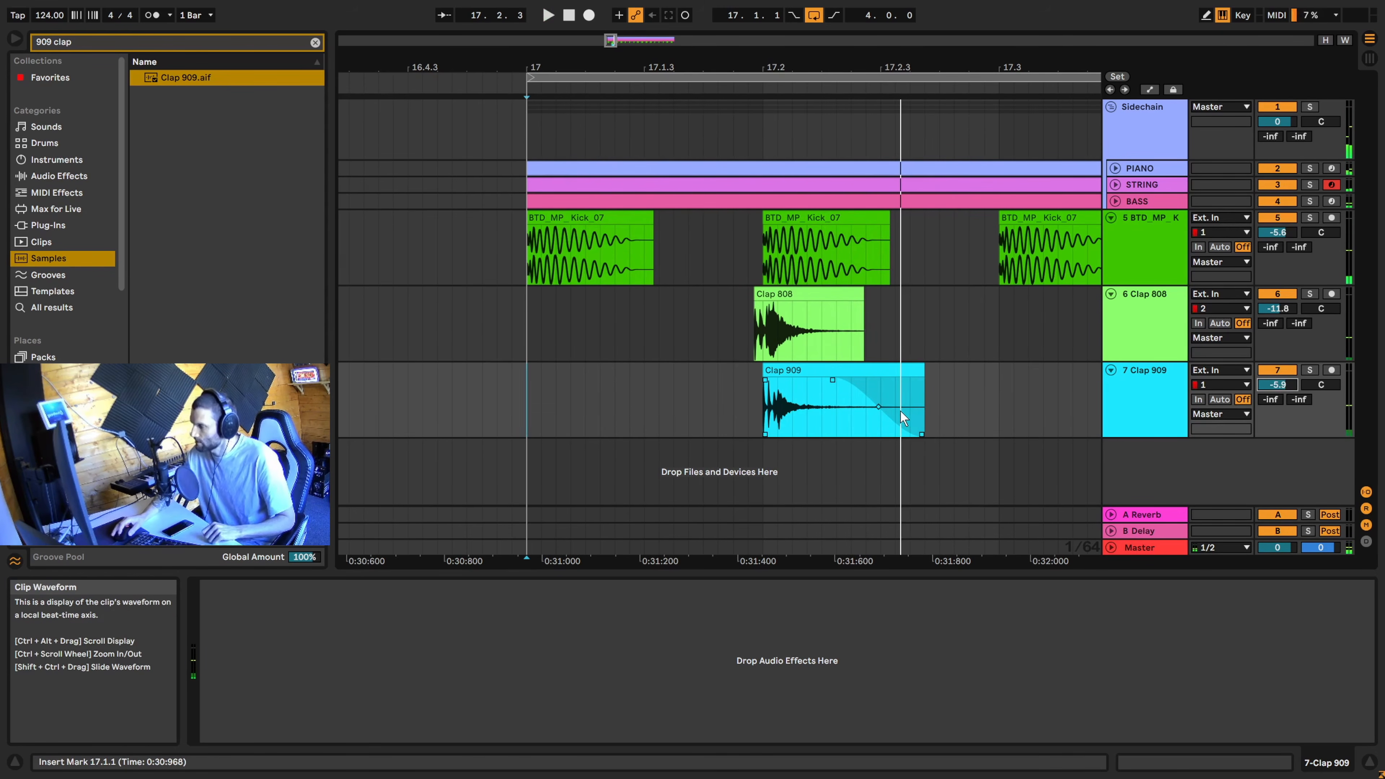
Search the samples for "909 snare" and place Snare 909 Hard 1.wav on a new track at 17.2
{"action": "left_click", "coordinate": [1149, 373]}
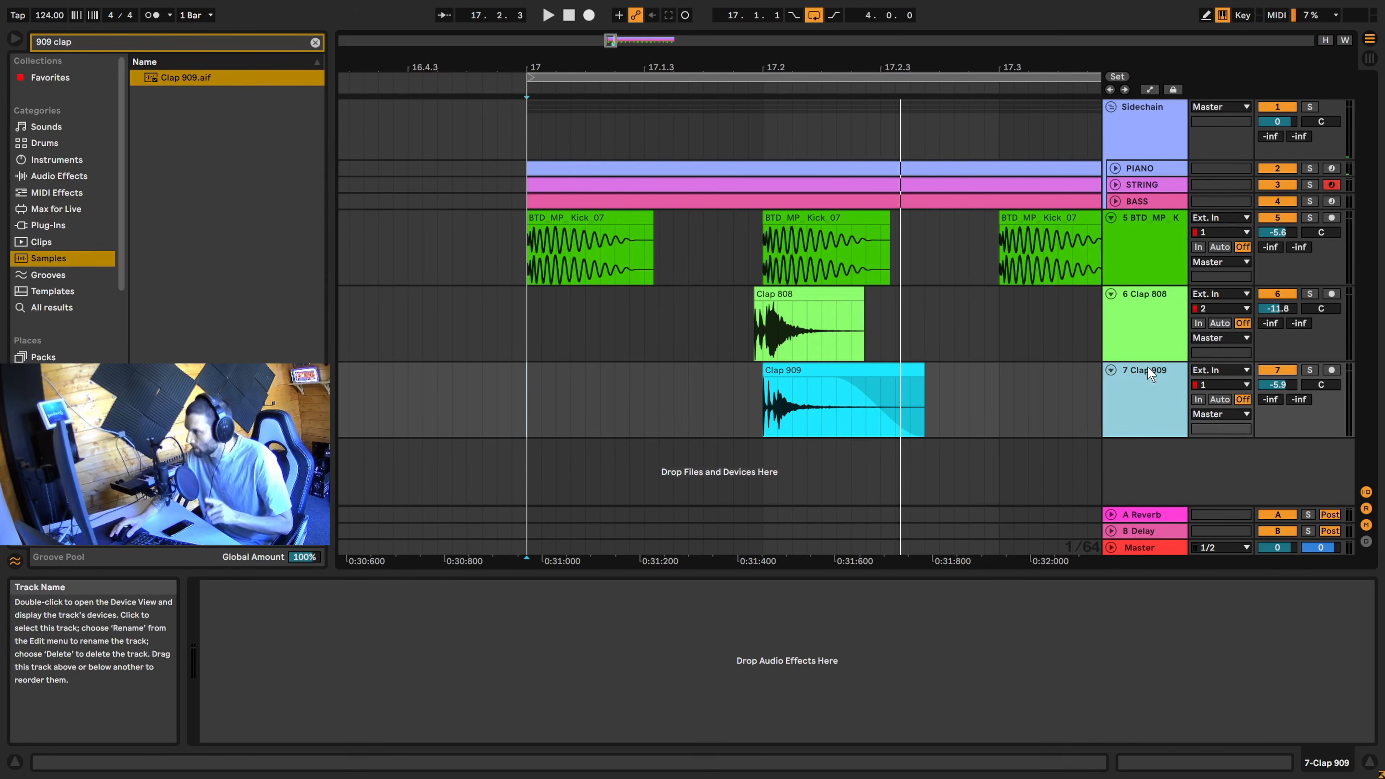
{"action": "left_click", "coordinate": [313, 40]}
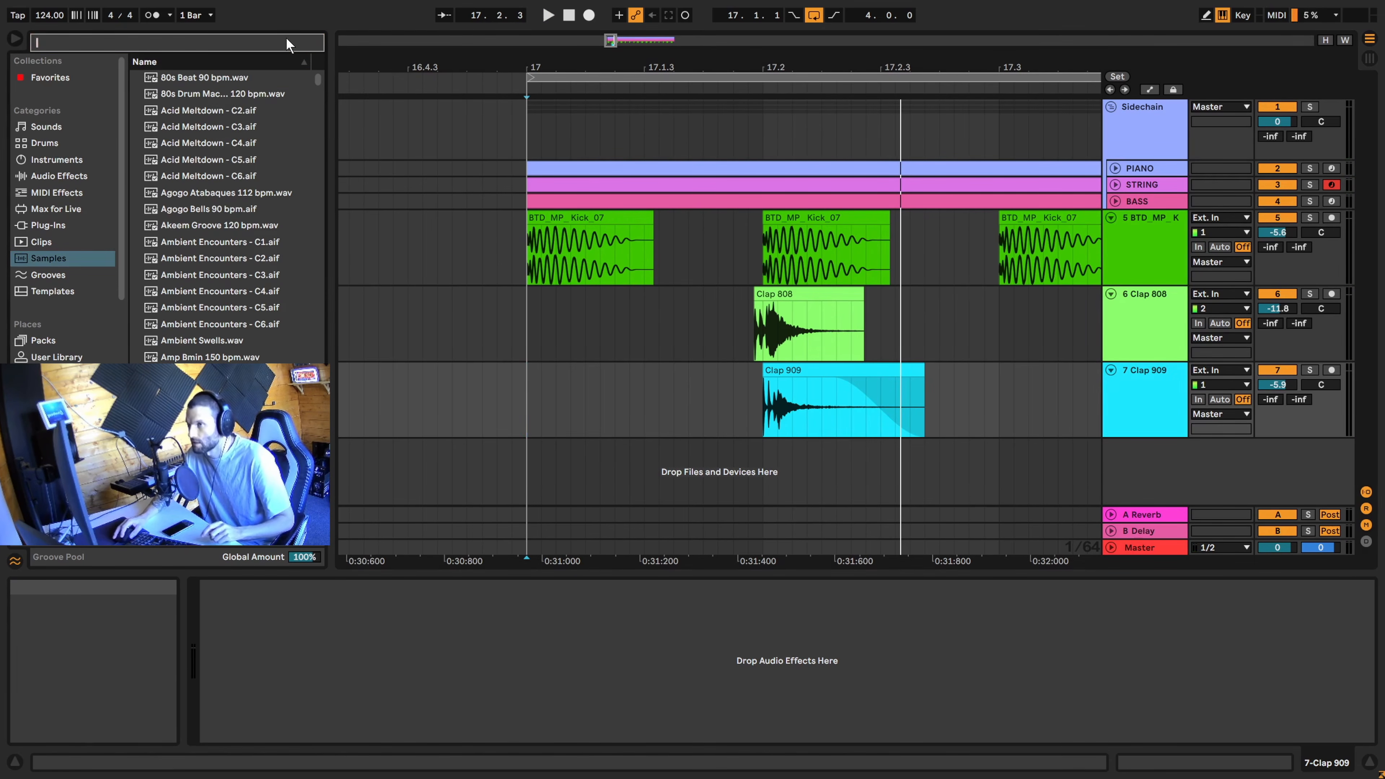
{"action": "type", "text": "909 snare"}
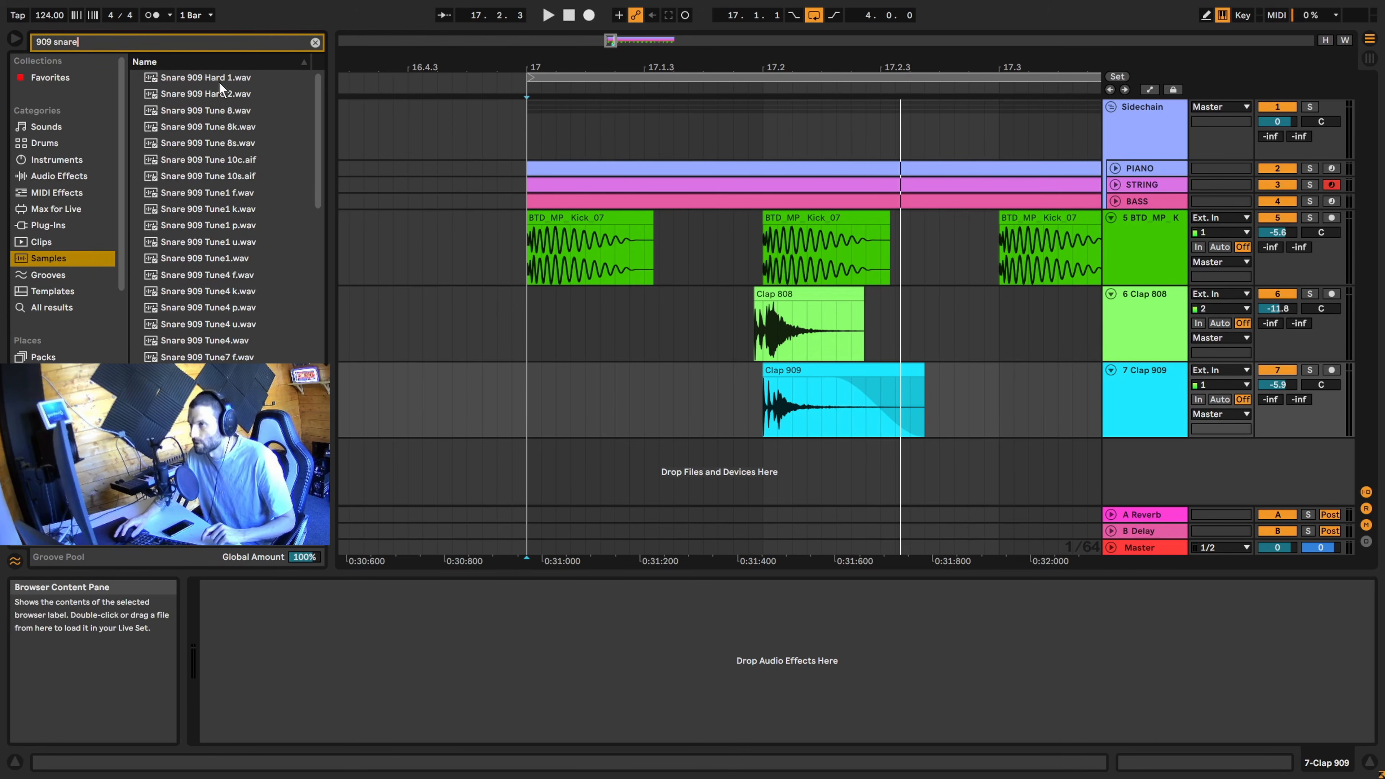
{"action": "left_click", "coordinate": [221, 80]}
{"action": "left_click_drag", "start_coordinate": [198, 80], "coordinate": [761, 472]}
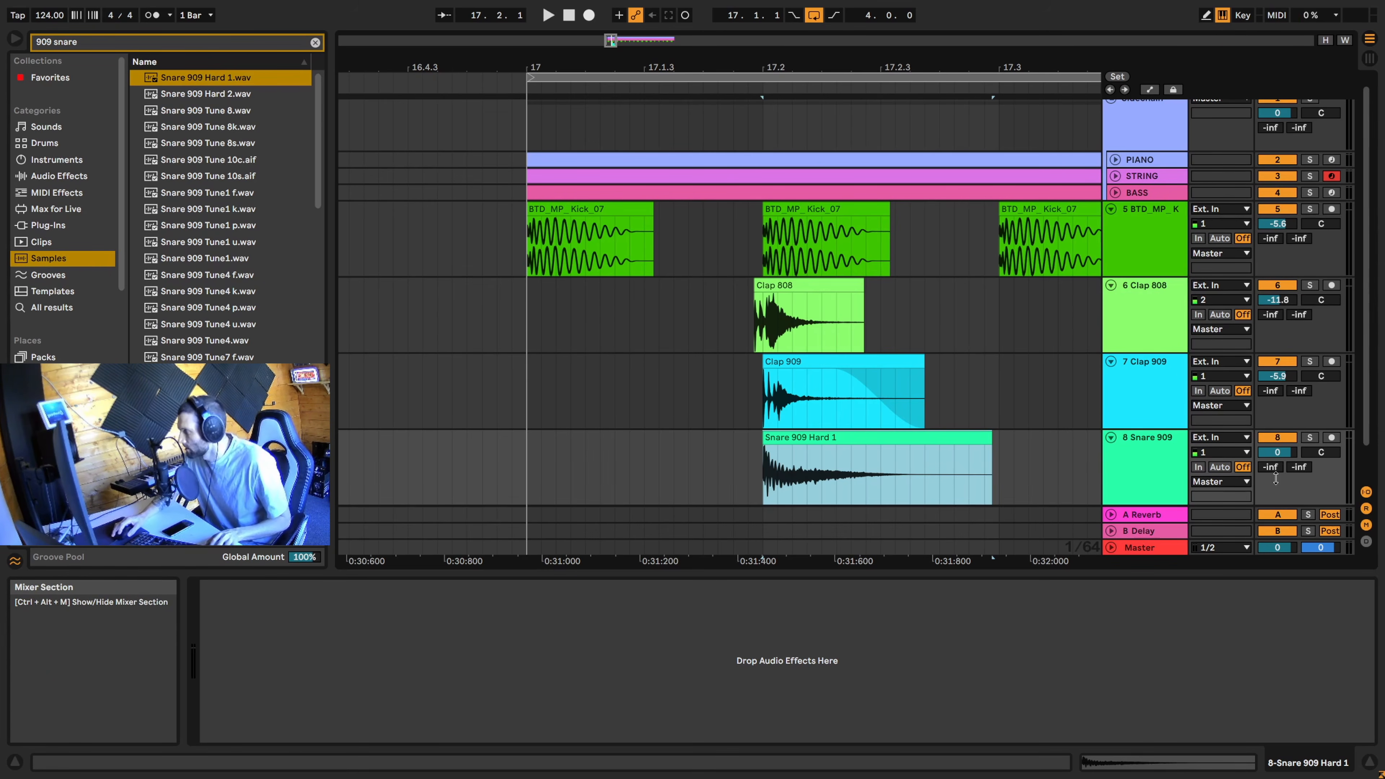
Play from about 17.1.3 and set the Snare 909 track's volume to -11.7 dB
{"action": "left_click", "coordinate": [673, 460]}
{"action": "key", "text": "space"}
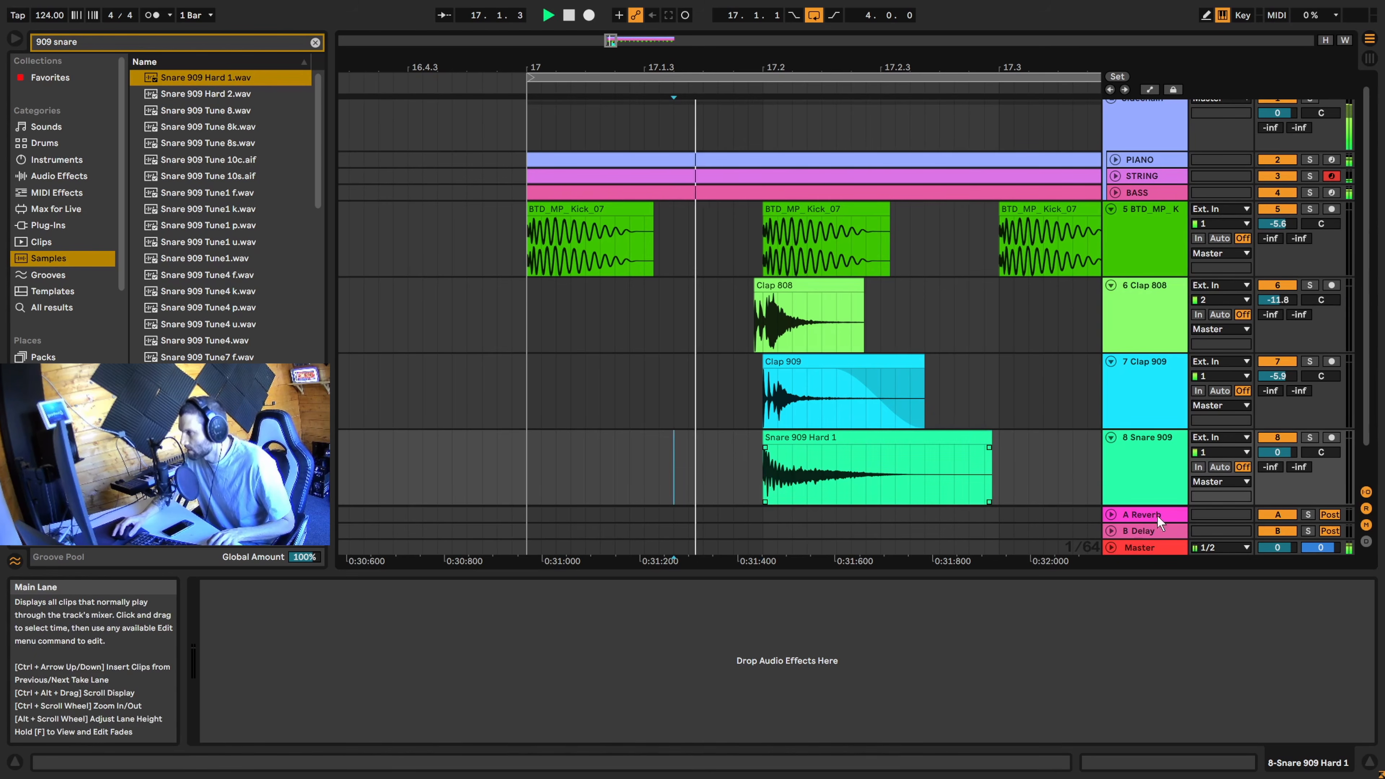
{"action": "left_click_drag", "start_coordinate": [1277, 452], "coordinate": [1277, 467]}
{"action": "key", "text": "space"}
{"action": "key", "text": "space"}
{"action": "key", "text": "space"}
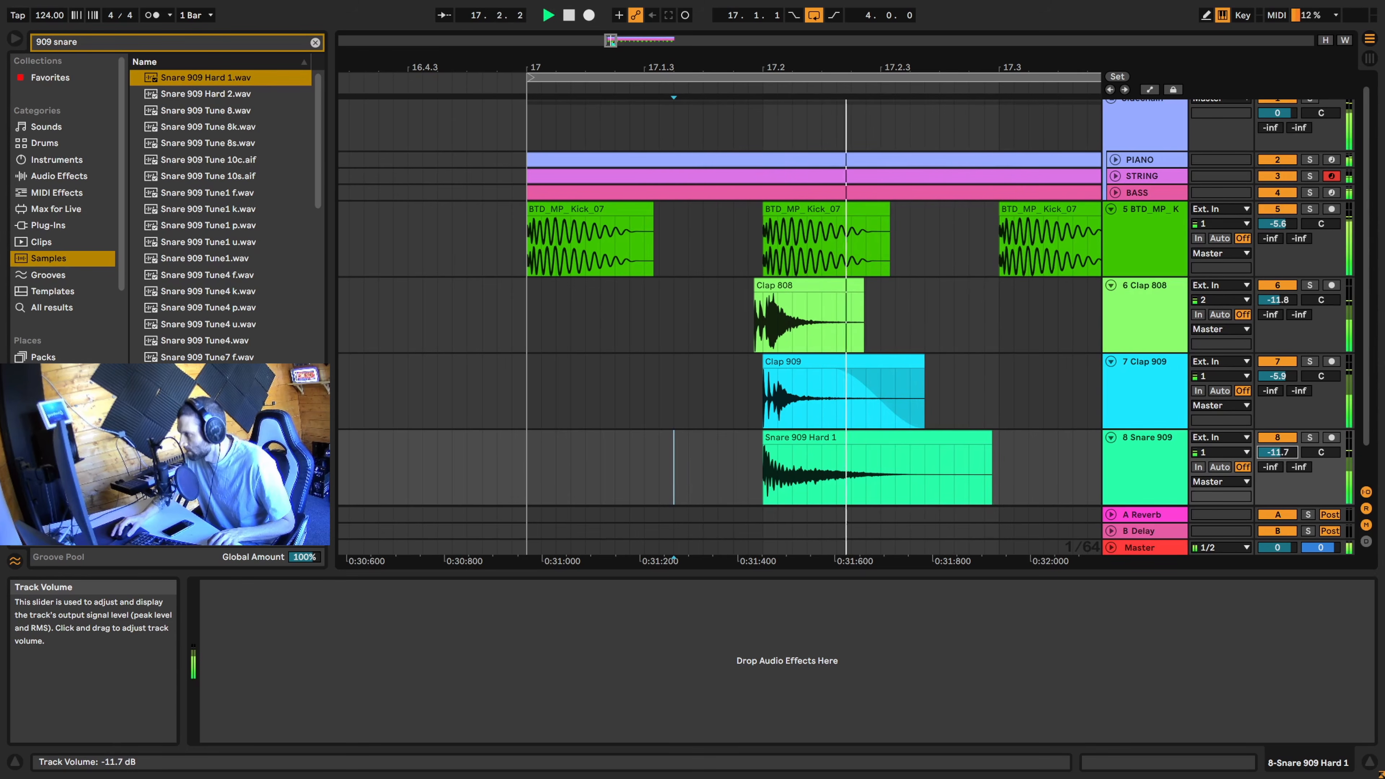
{"action": "key", "text": "space"}
{"action": "key", "text": "space"}
{"action": "key", "text": "space"}
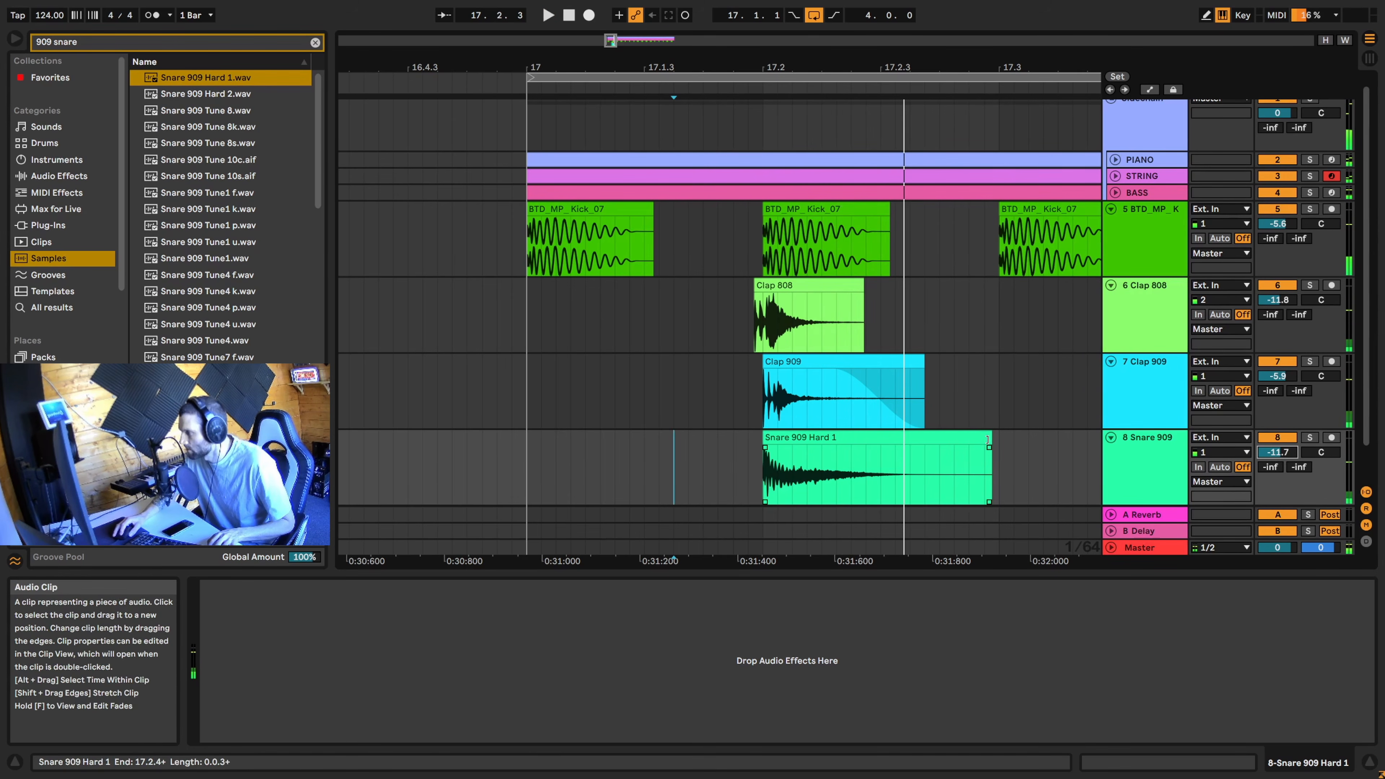
Solo the Snare 909 track and listen to its clip from 17.2
{"action": "left_click", "coordinate": [761, 473]}
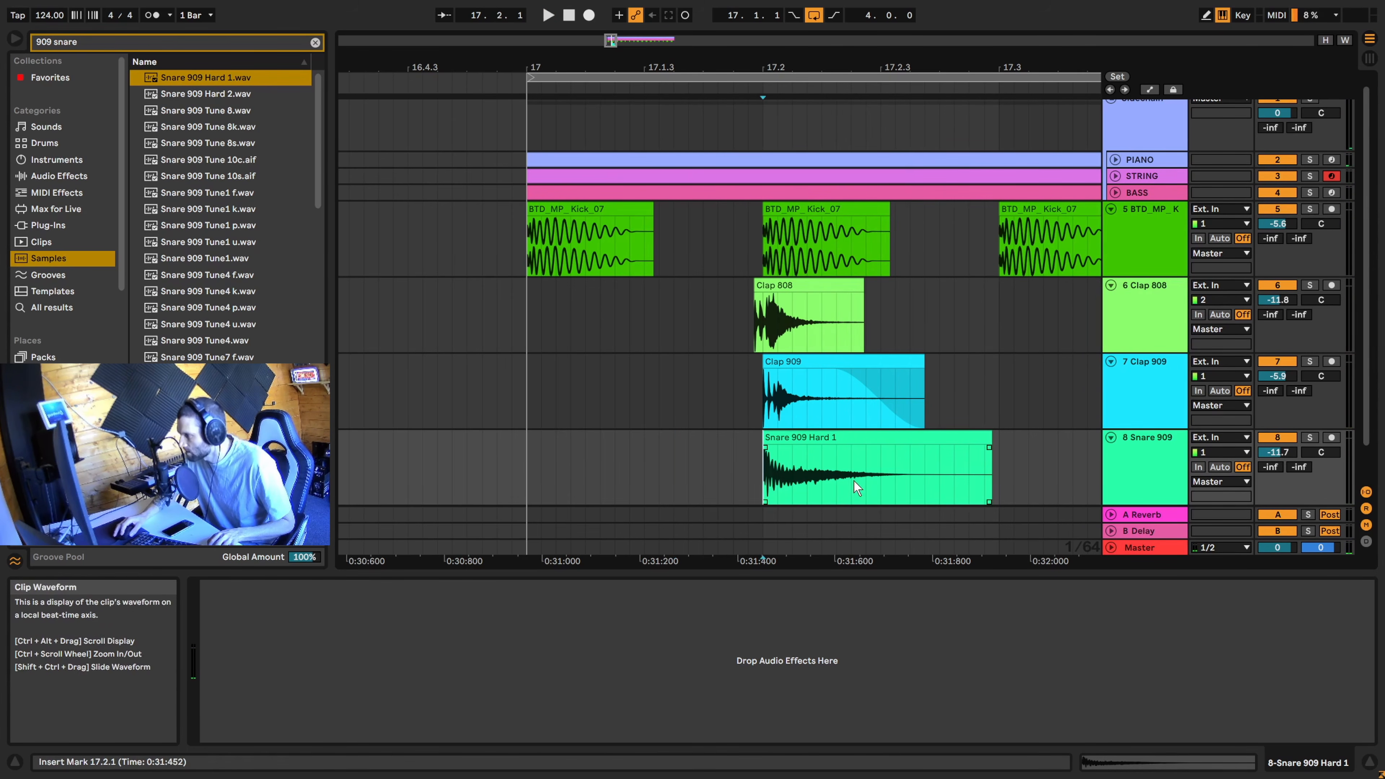
{"action": "left_click", "coordinate": [1310, 439]}
{"action": "key", "text": "space"}
{"action": "key", "text": "space"}
{"action": "key", "text": "space"}
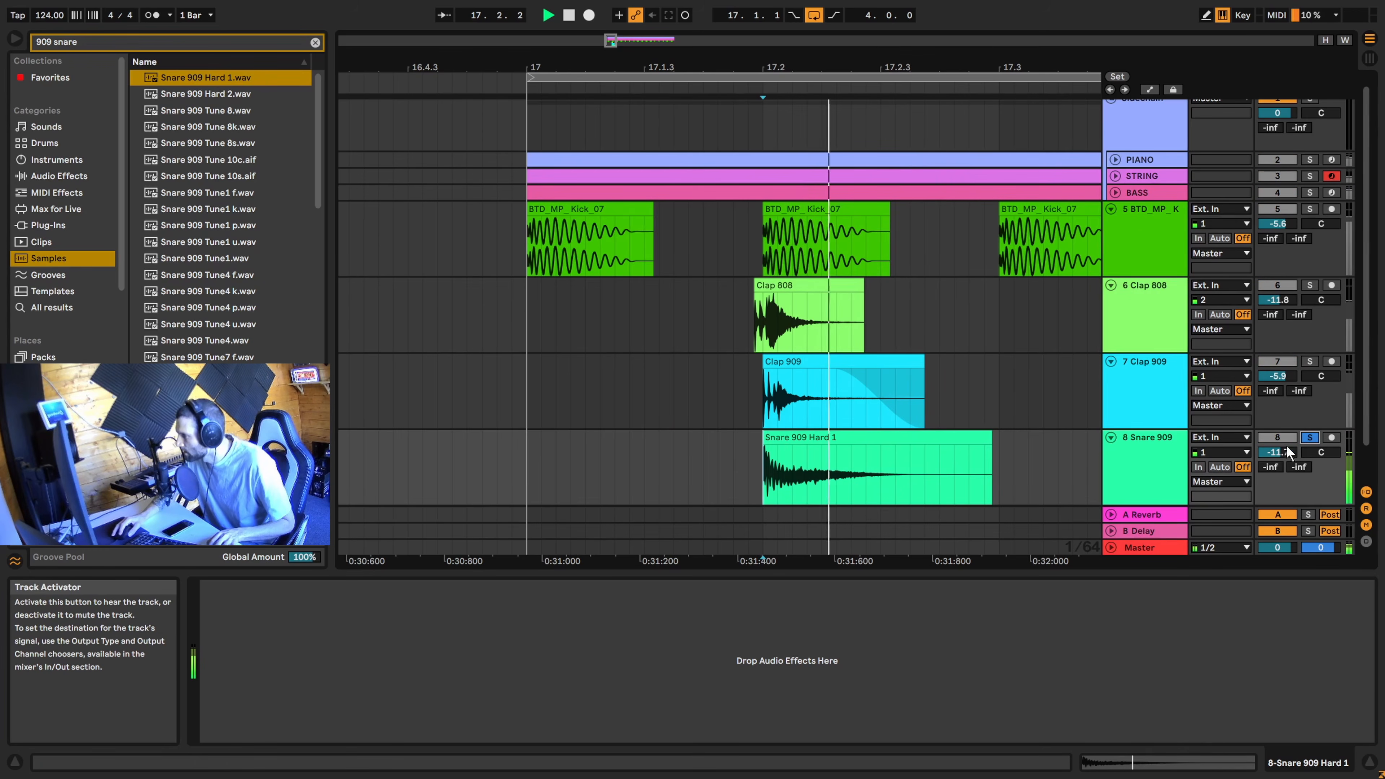
{"action": "key", "text": "space"}
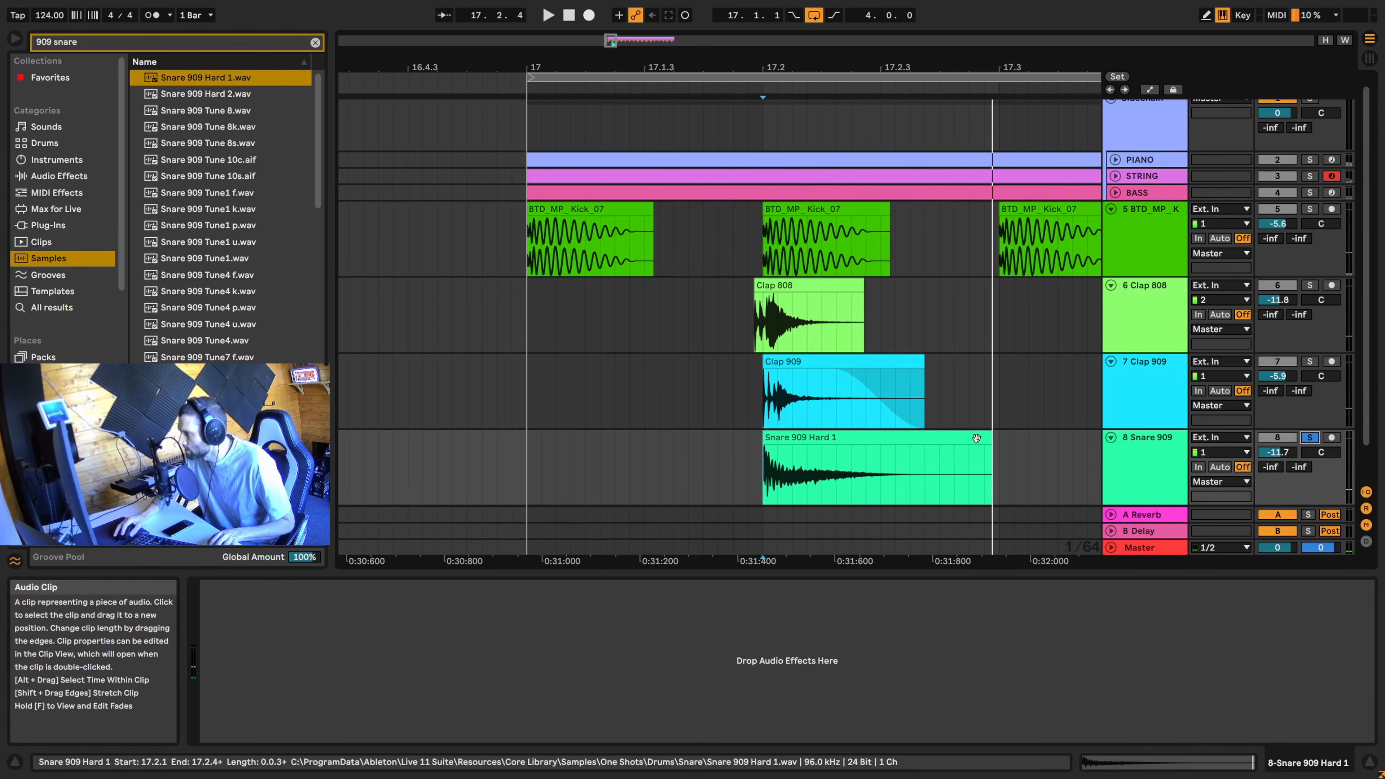
Shorten the Snare 909 Hard 1 clip to end at about 17.2.2 with a fade-out, and play it soloed
{"action": "left_click_drag", "start_coordinate": [989, 440], "coordinate": [822, 448]}
{"action": "key", "text": "space"}
{"action": "key", "text": "space"}
{"action": "key", "text": "space"}
{"action": "key", "text": "space"}
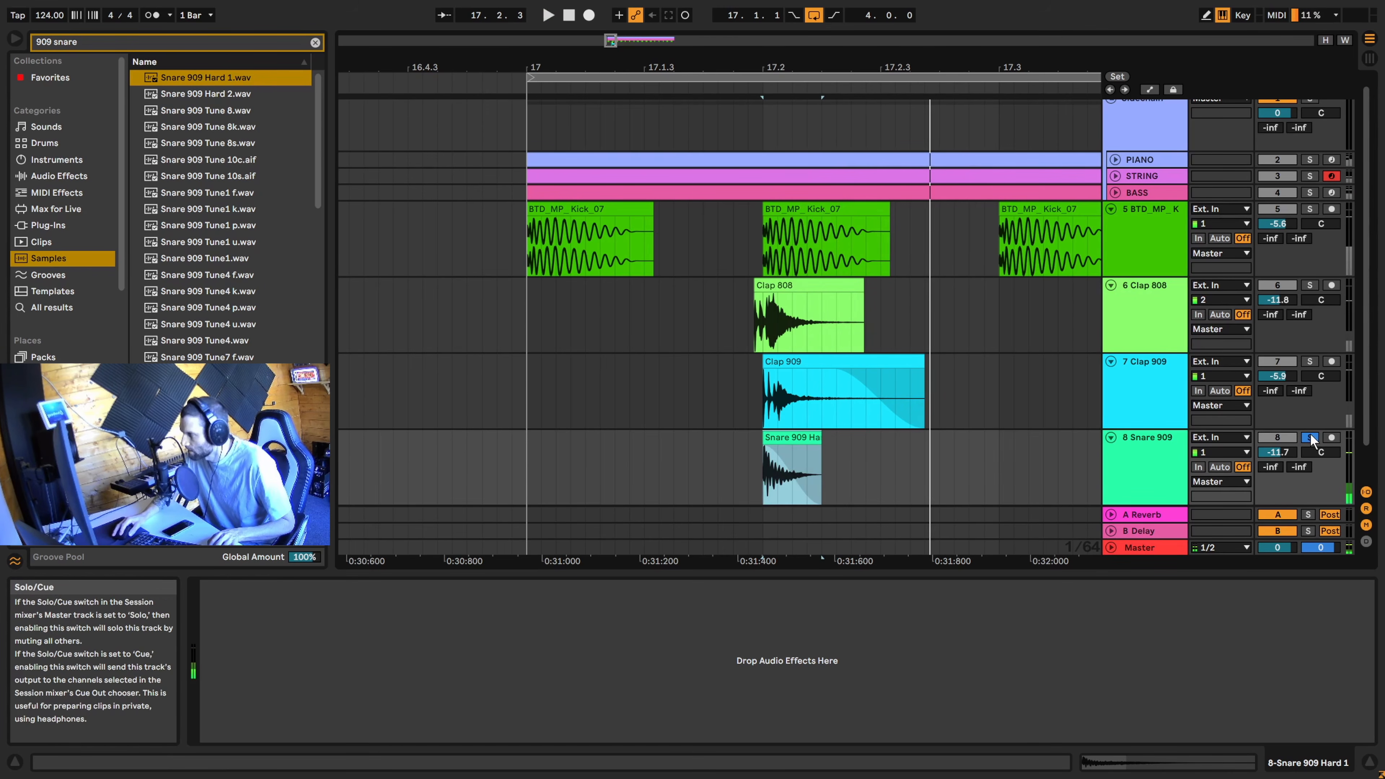
Unsolo the Snare 909 track and listen to the full mix from bar 17
{"action": "left_click", "coordinate": [1311, 439]}
{"action": "left_click", "coordinate": [531, 448]}
{"action": "key", "text": "space"}
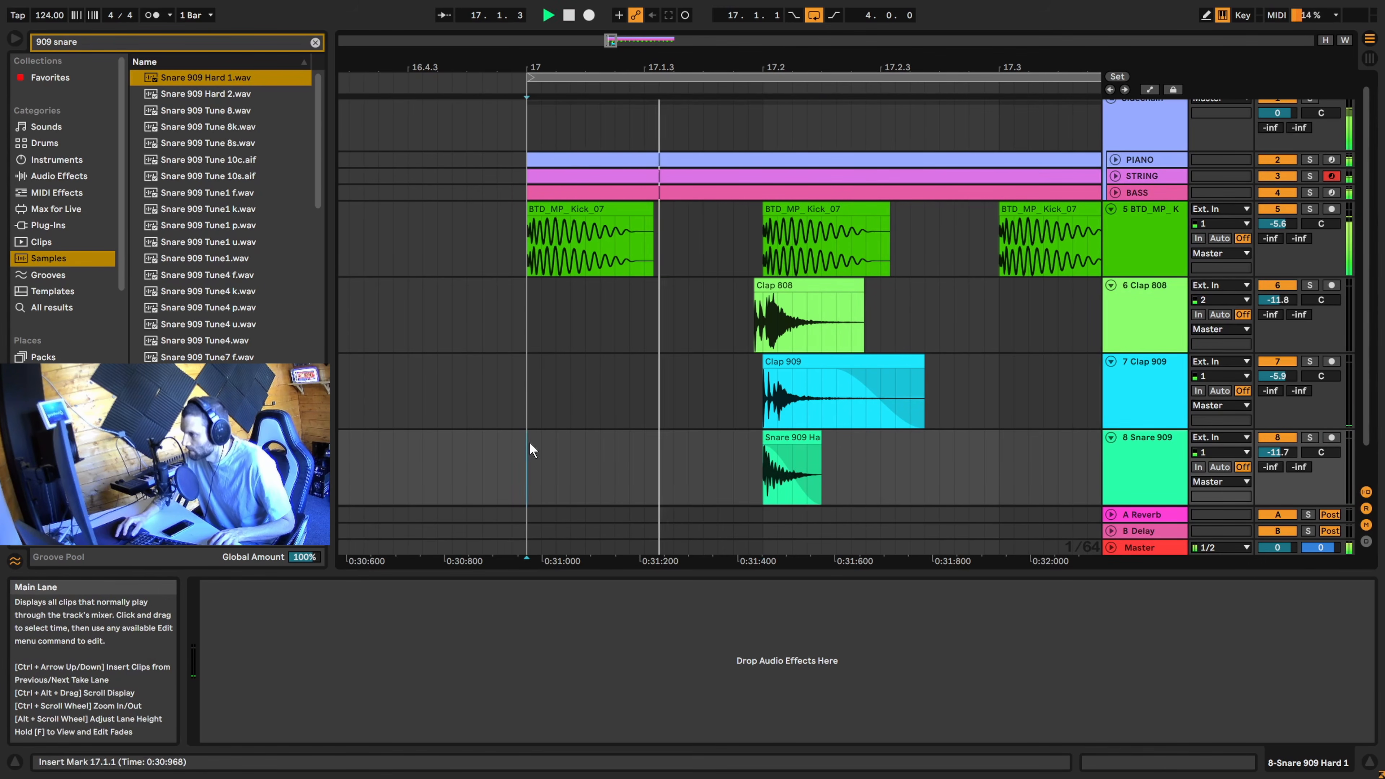
{"action": "key", "text": "space"}
{"action": "key", "text": "space"}
{"action": "key", "text": "space"}
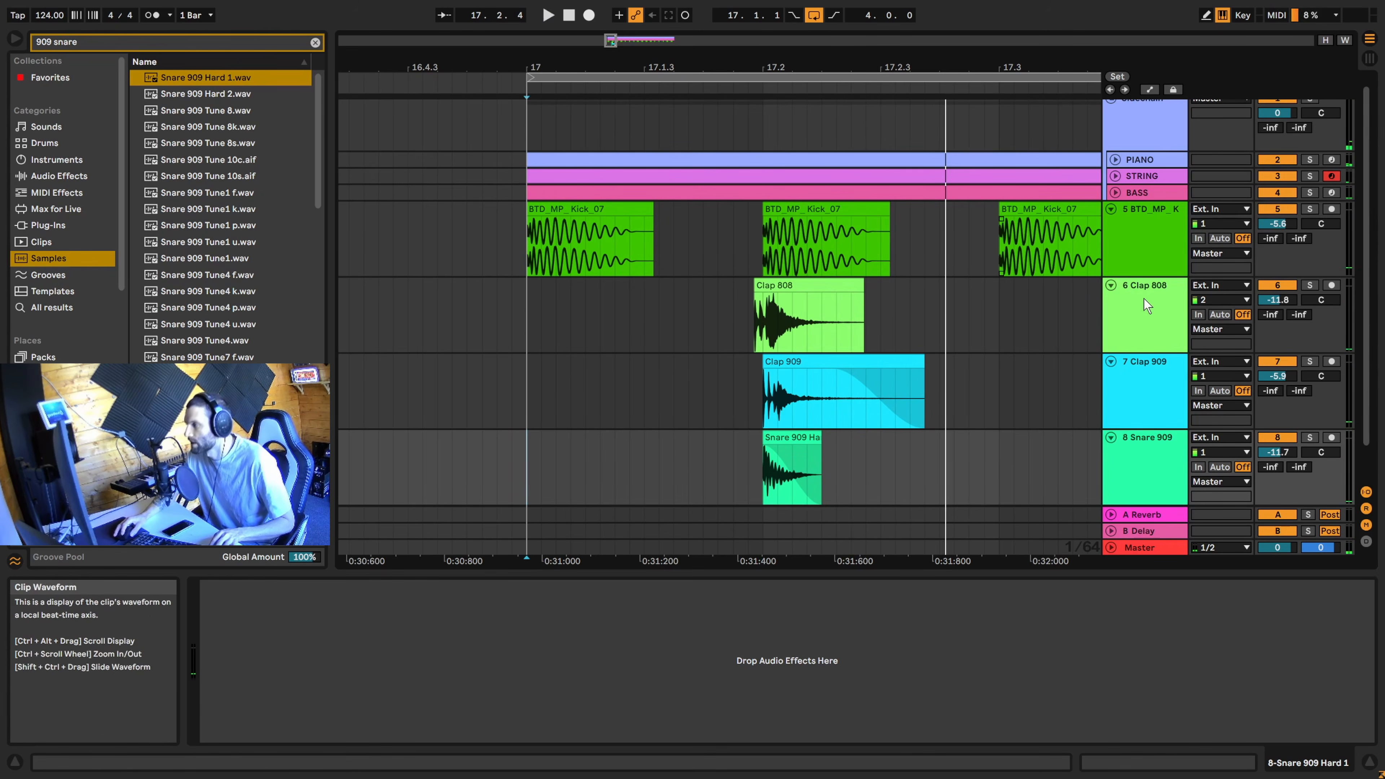
Group the Clap 808, Clap 909 and Snare 909 tracks
{"action": "left_click", "coordinate": [1134, 315]}
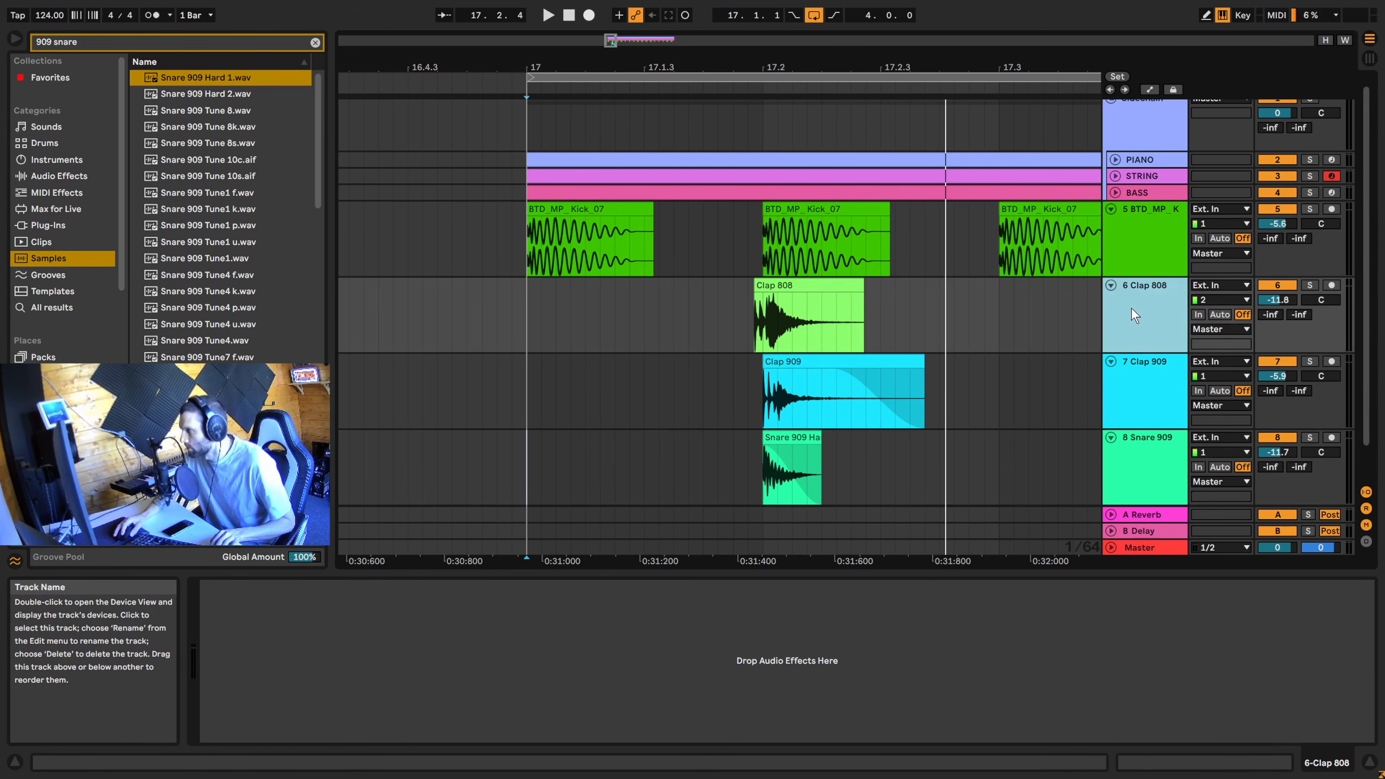
{"action": "left_click", "coordinate": [1142, 462]}
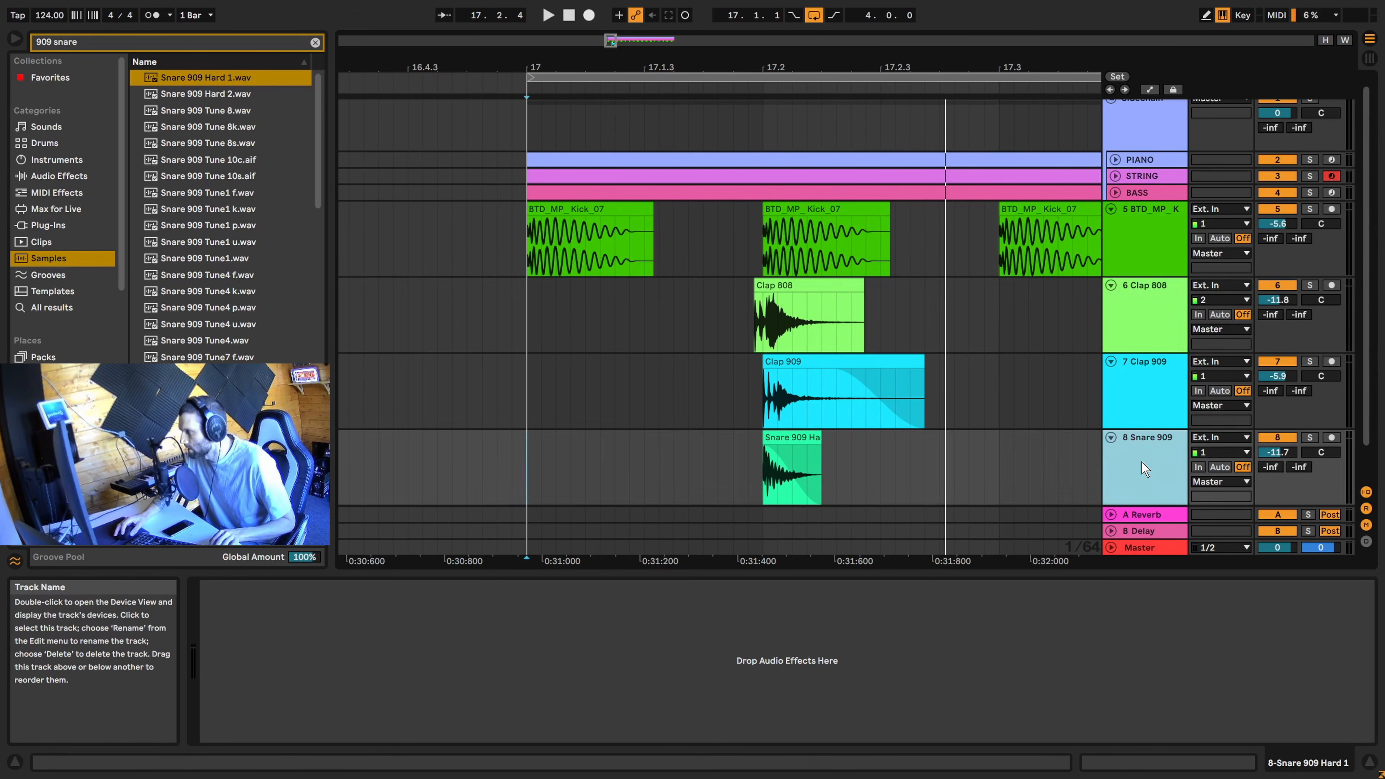
{"action": "left_click", "coordinate": [1155, 324]}
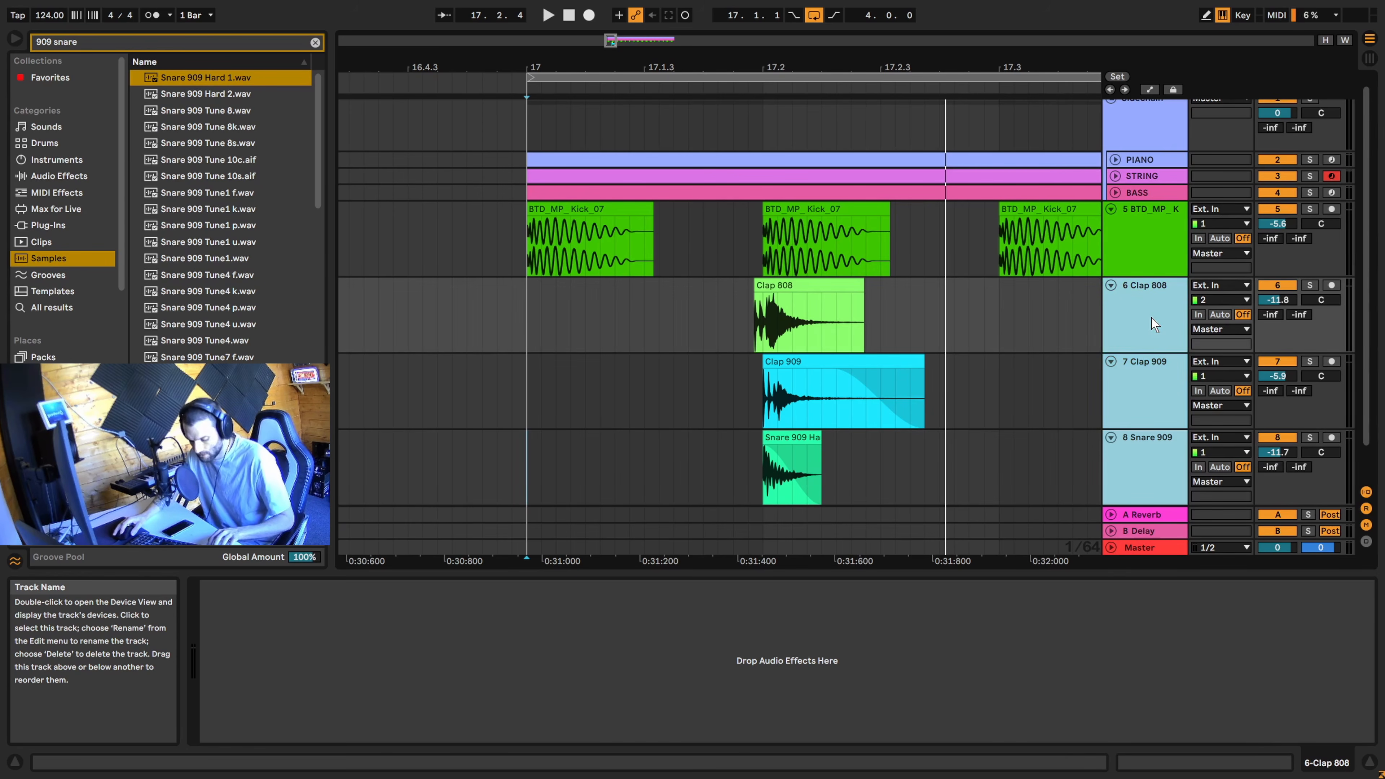
{"action": "key", "text": "ctrl+g"}
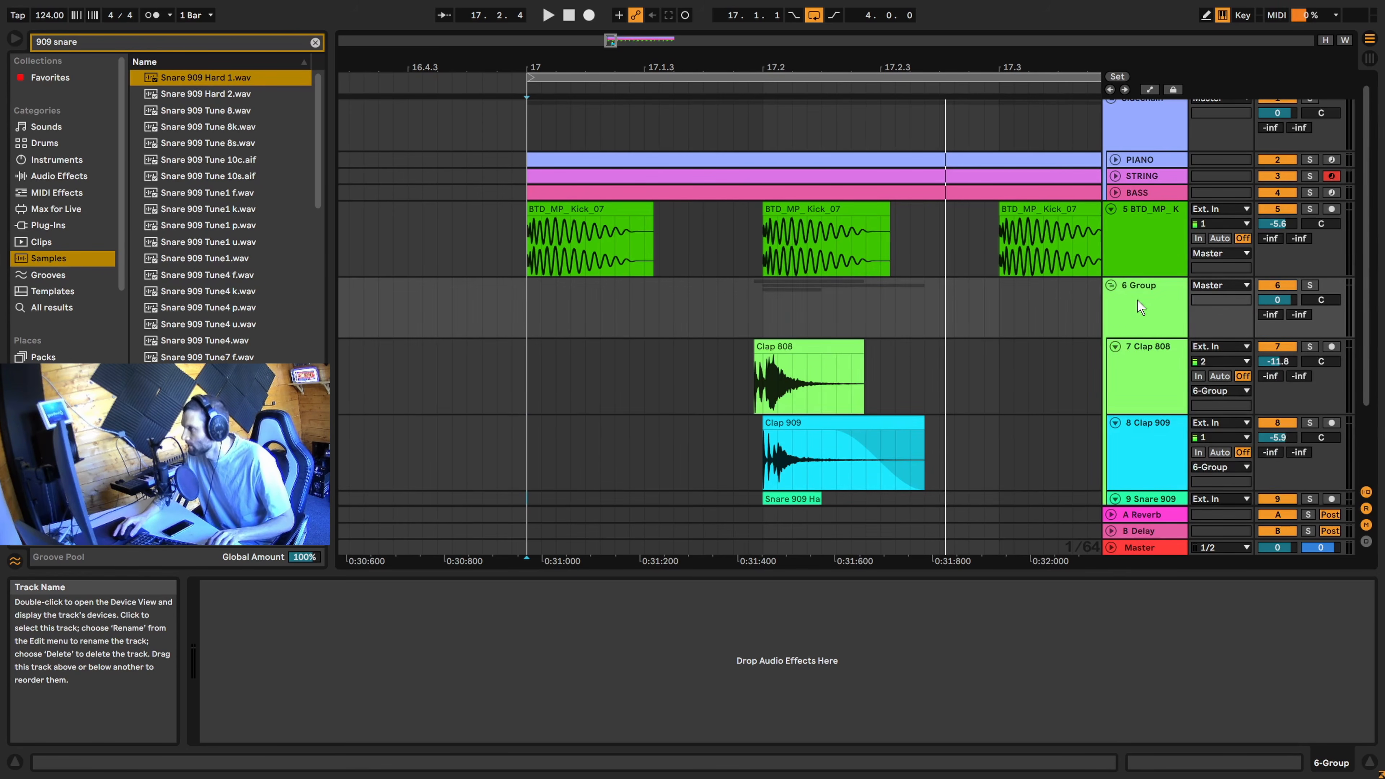
Rename the new group track Snare/Clap and fold it
{"action": "left_click", "coordinate": [1149, 308]}
{"action": "type", "text": "S"}
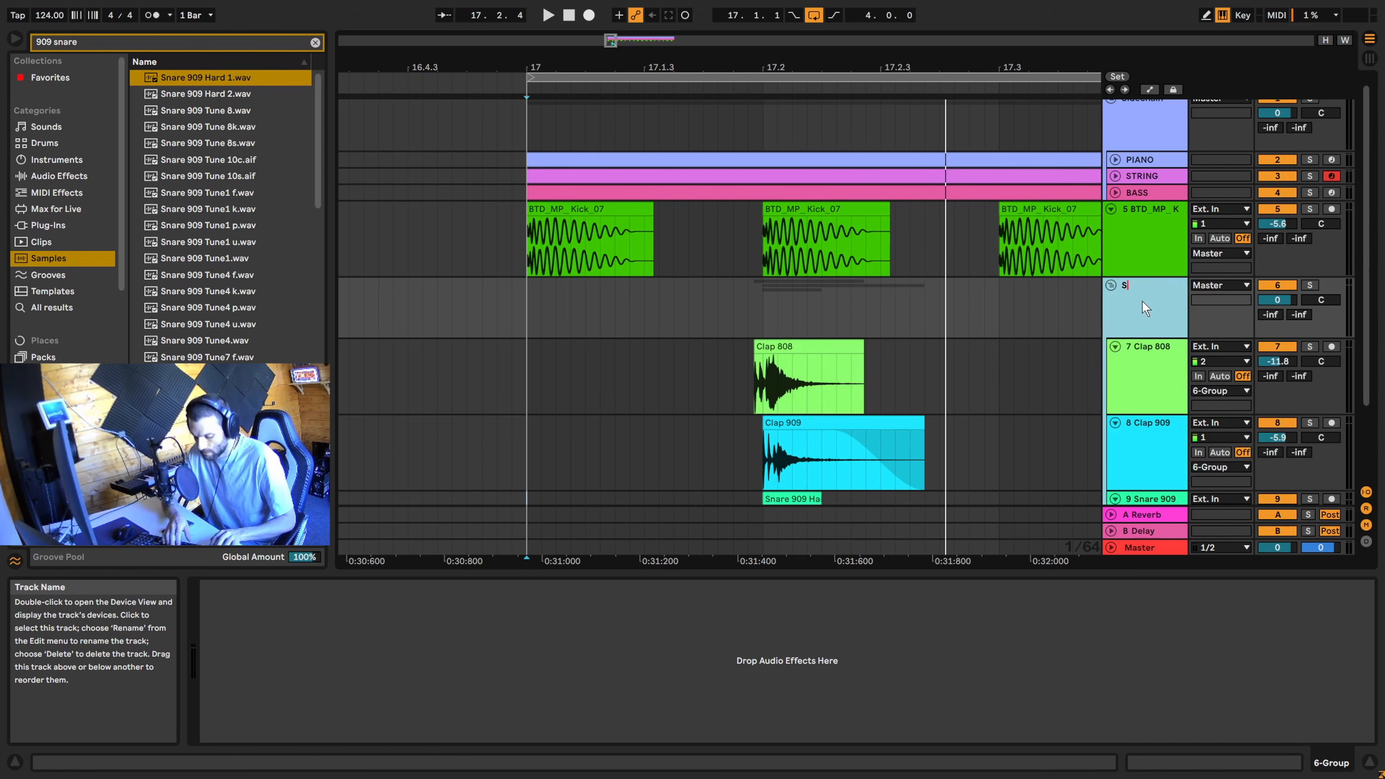
{"action": "type", "text": "nare/Clap"}
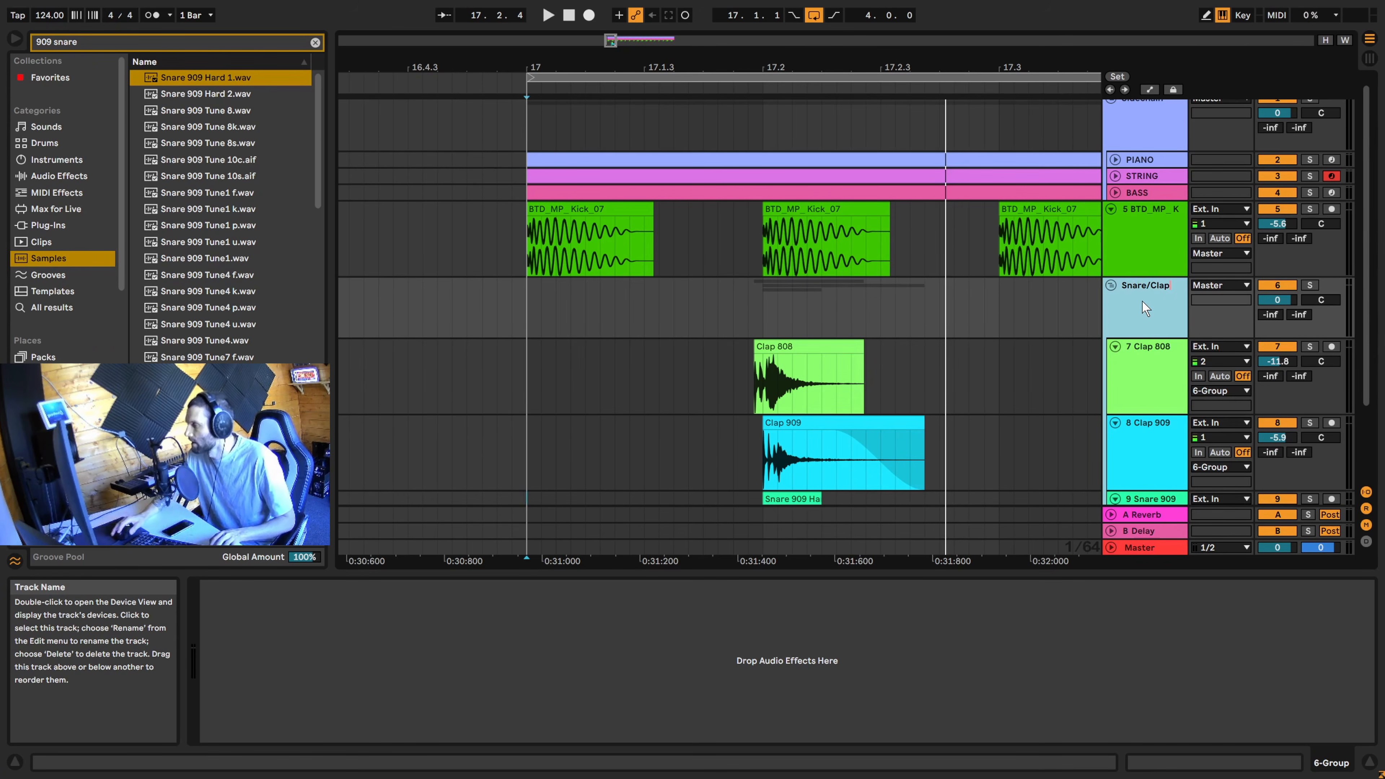
{"action": "key", "text": "Return"}
{"action": "left_click", "coordinate": [1111, 286]}
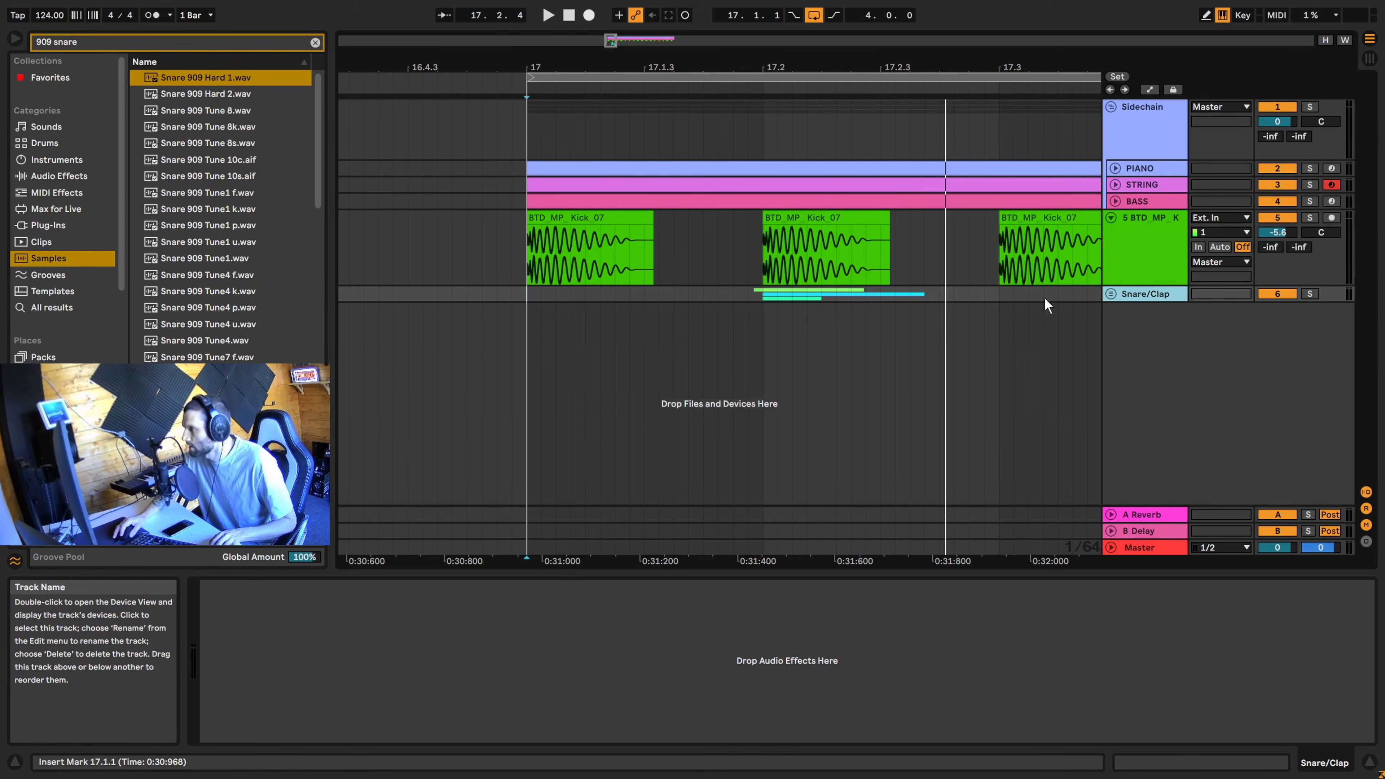
Duplicate the Snare/Clap group's section from 17.1.1 to 17.3.1 seven times, filling the loop up to bar 21
{"action": "left_click", "coordinate": [999, 297]}
{"action": "left_click_drag", "start_coordinate": [999, 294], "coordinate": [563, 297]}
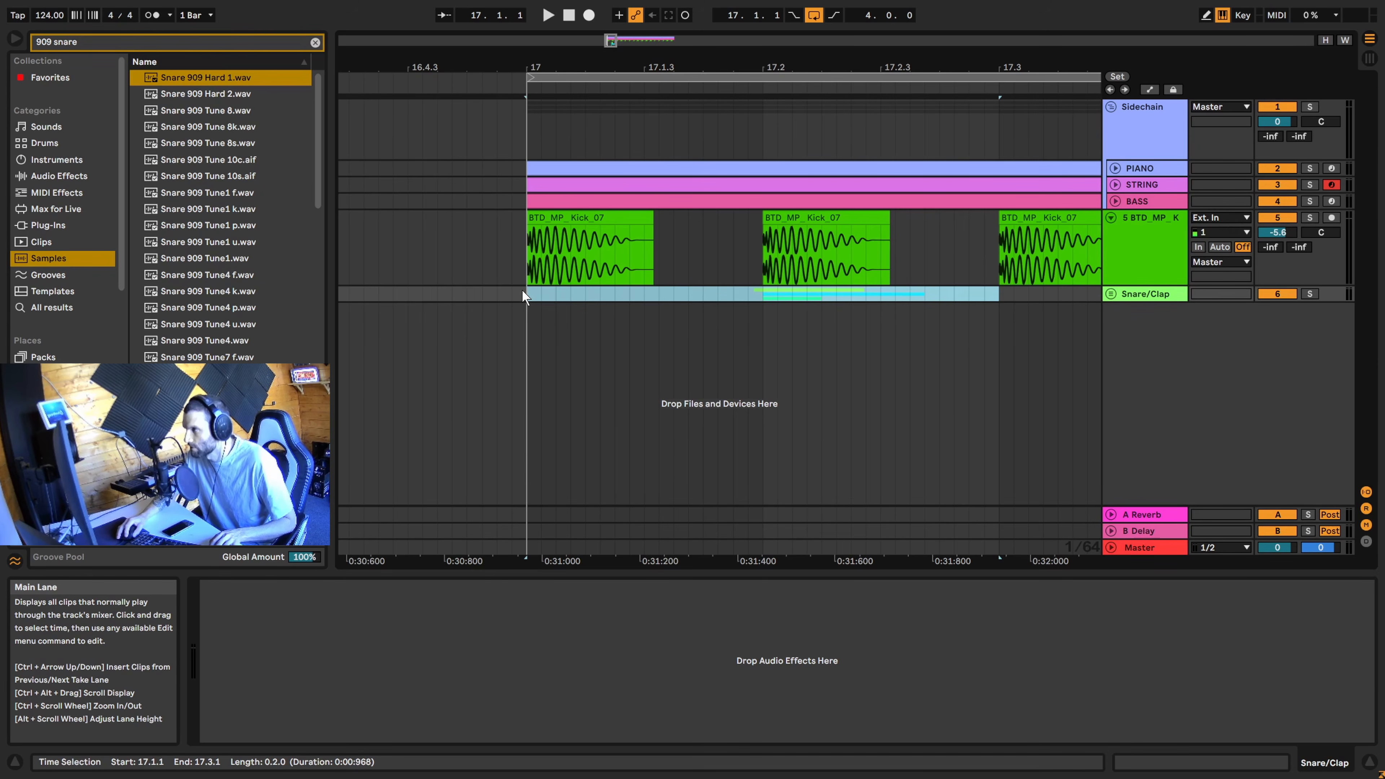
{"action": "left_click_drag", "start_coordinate": [999, 295], "coordinate": [525, 305]}
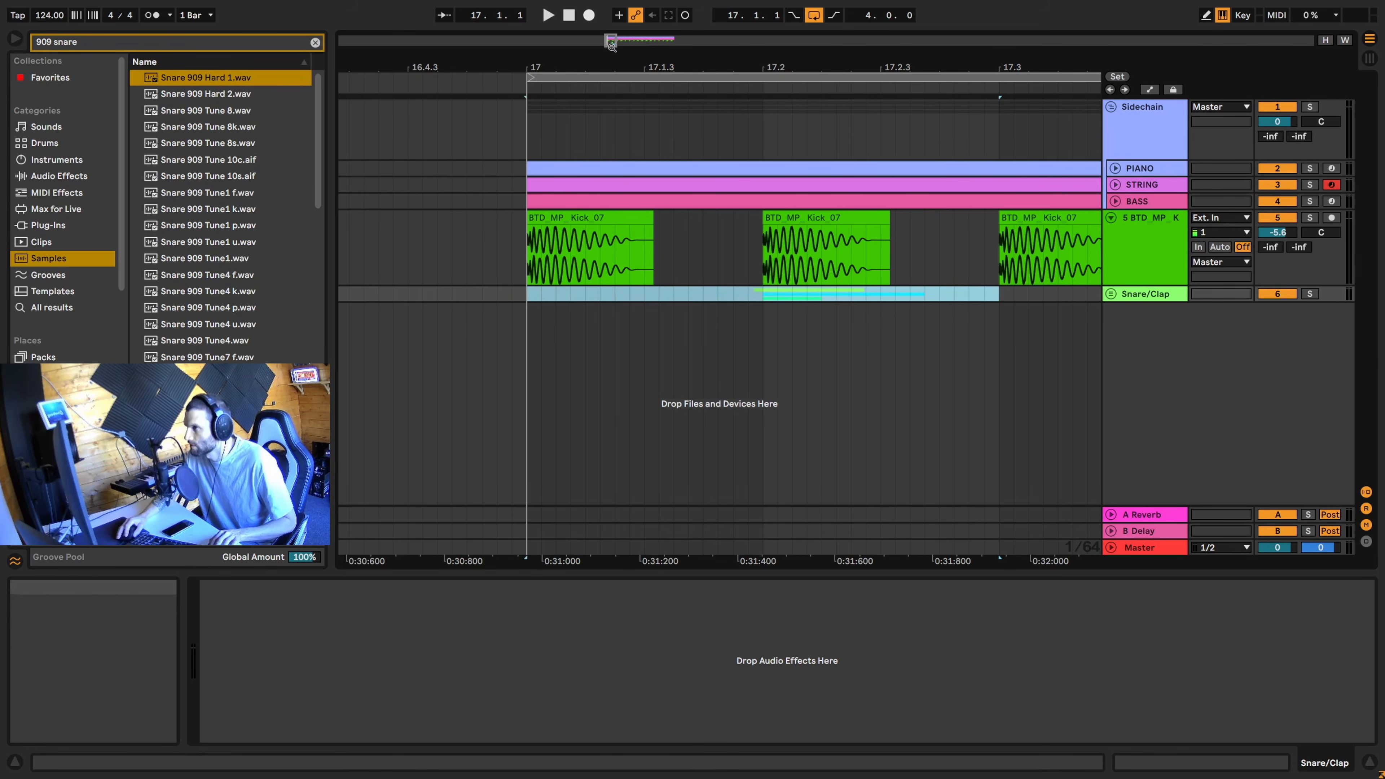
{"action": "left_click_drag", "start_coordinate": [611, 43], "coordinate": [611, 16]}
{"action": "key", "text": "ctrl+d"}
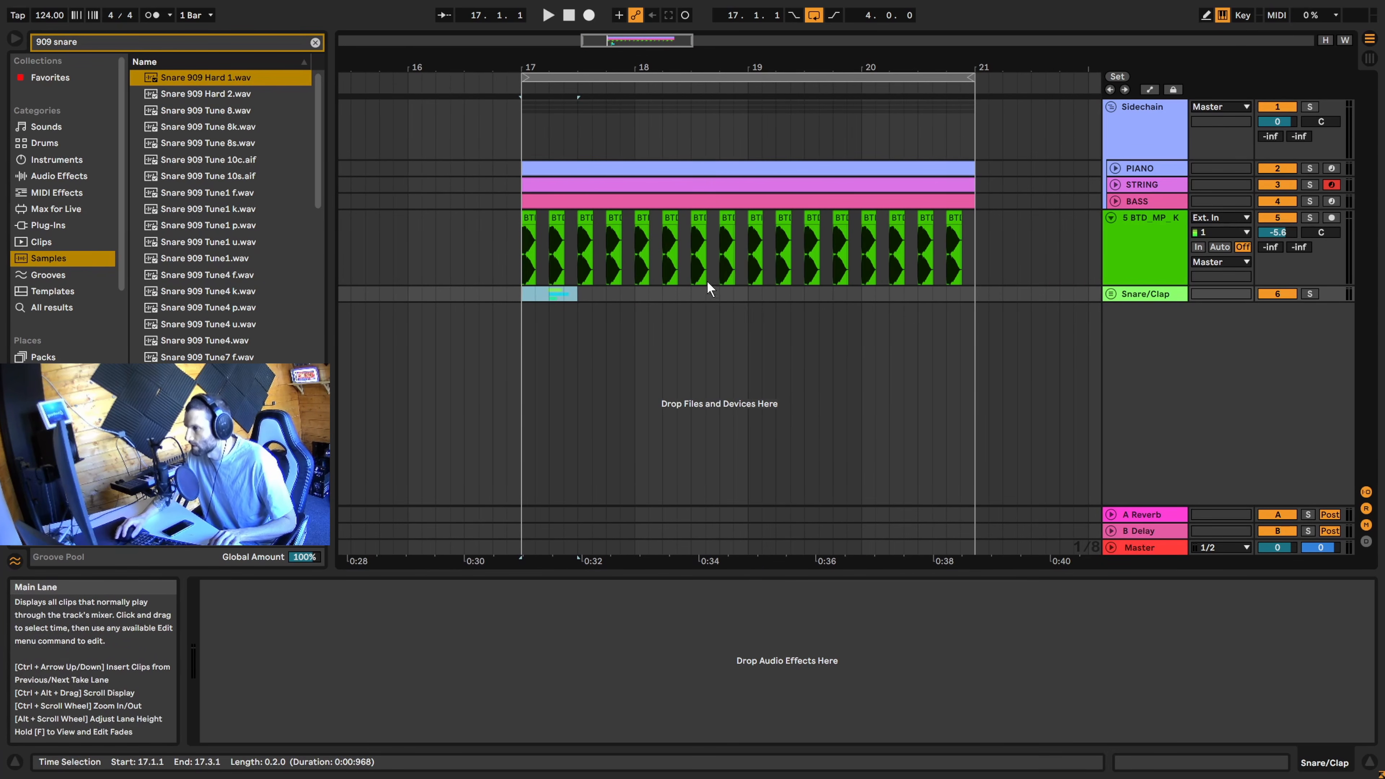
{"action": "key", "text": "ctrl+d"}
{"action": "key", "text": "ctrl+d"}
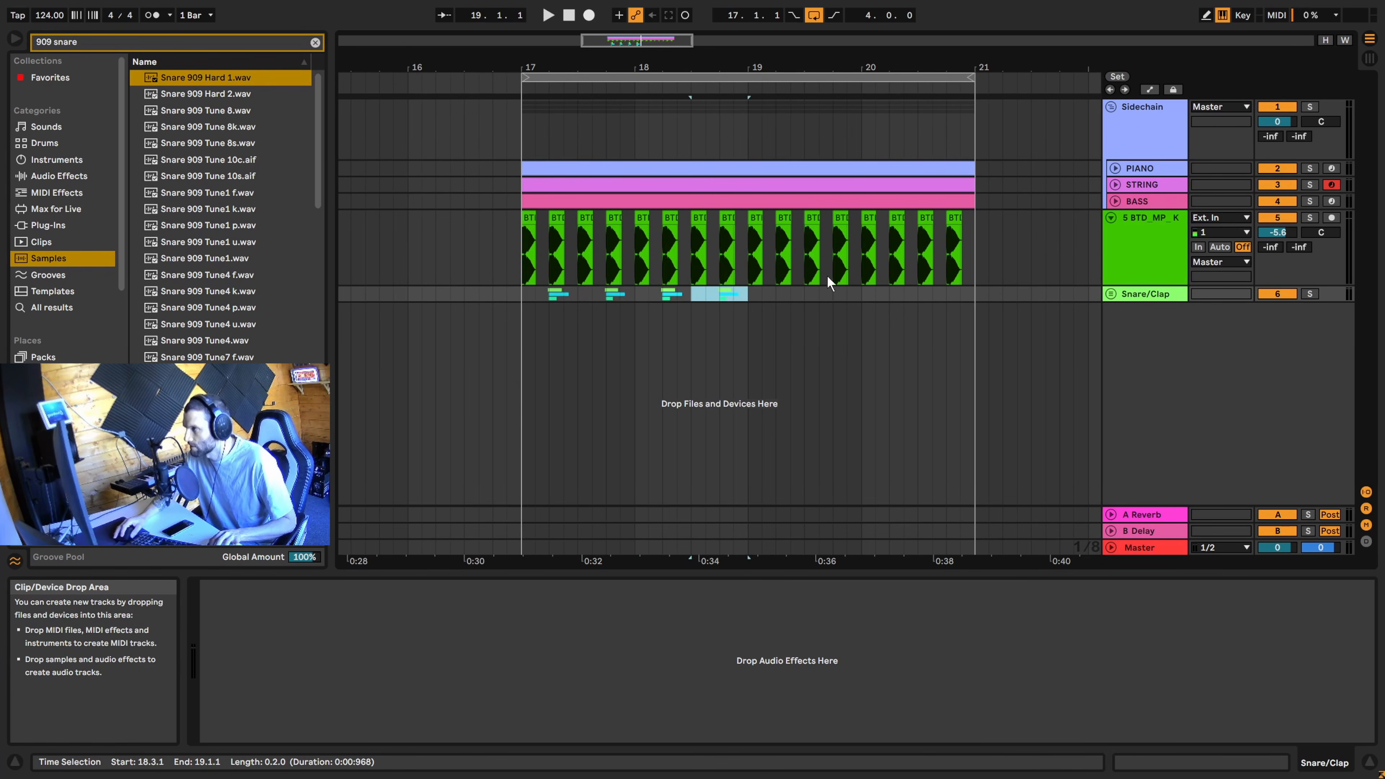
{"action": "key", "text": "ctrl+d"}
{"action": "key", "text": "ctrl+d"}
{"action": "key", "text": "ctrl+d"}
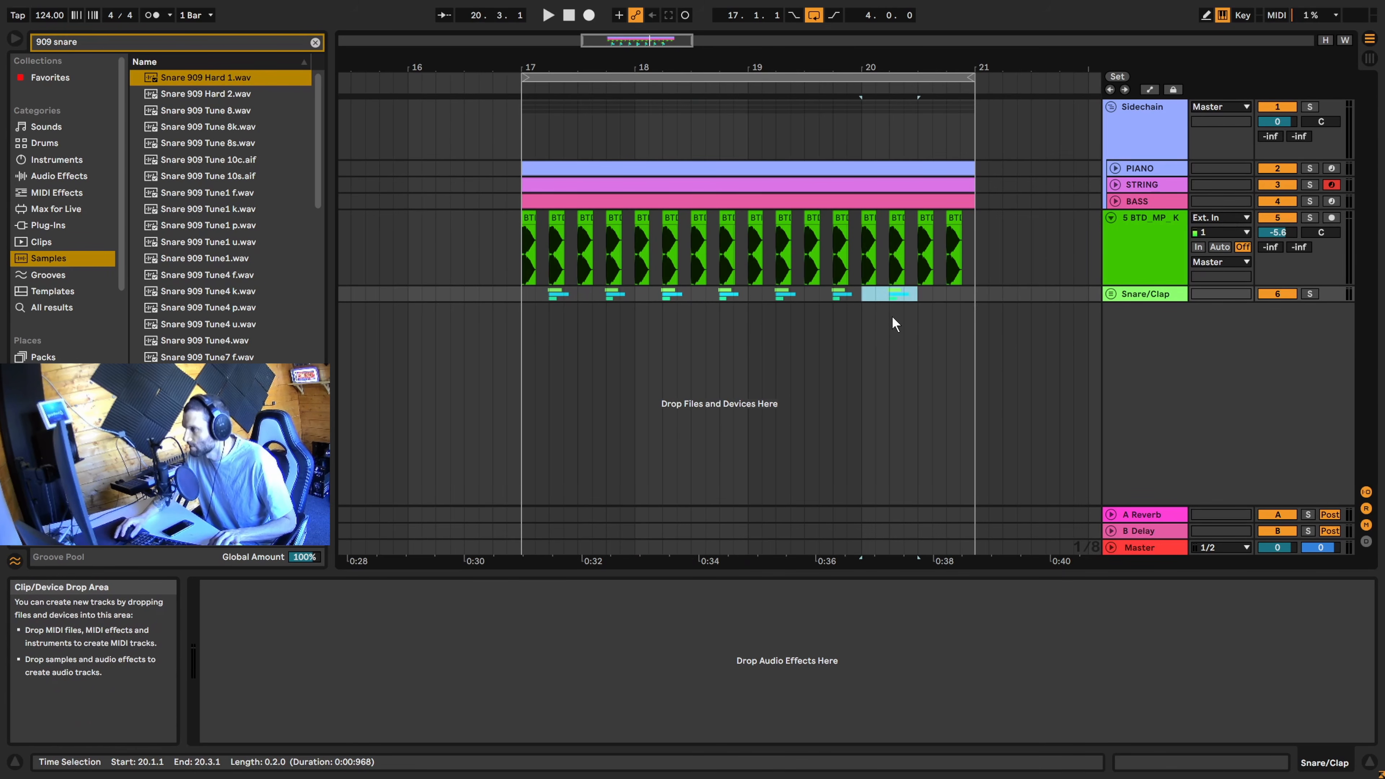
{"action": "key", "text": "ctrl+d"}
Play the loop from bar 17 to hear the repeated snare and clap pattern with the kick
{"action": "left_click", "coordinate": [583, 347]}
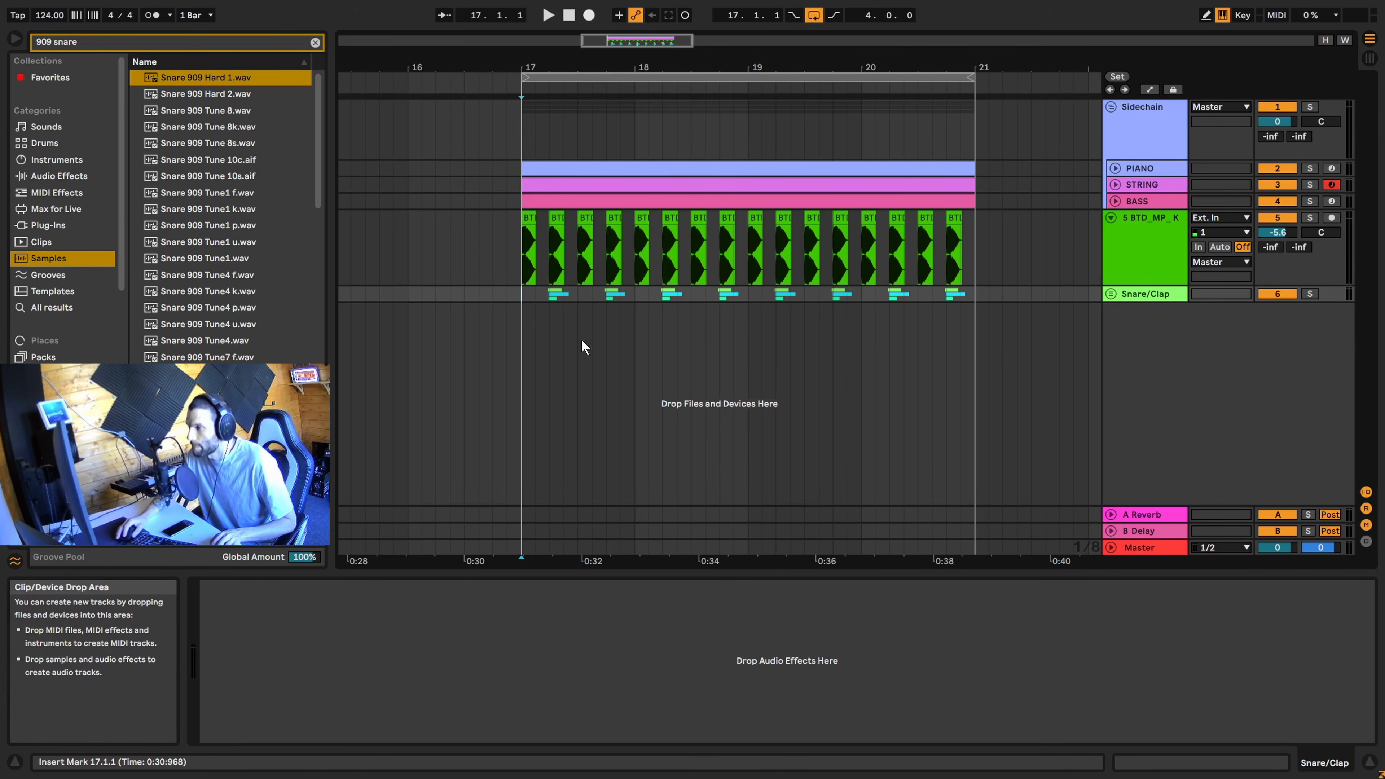
{"action": "key", "text": "space"}
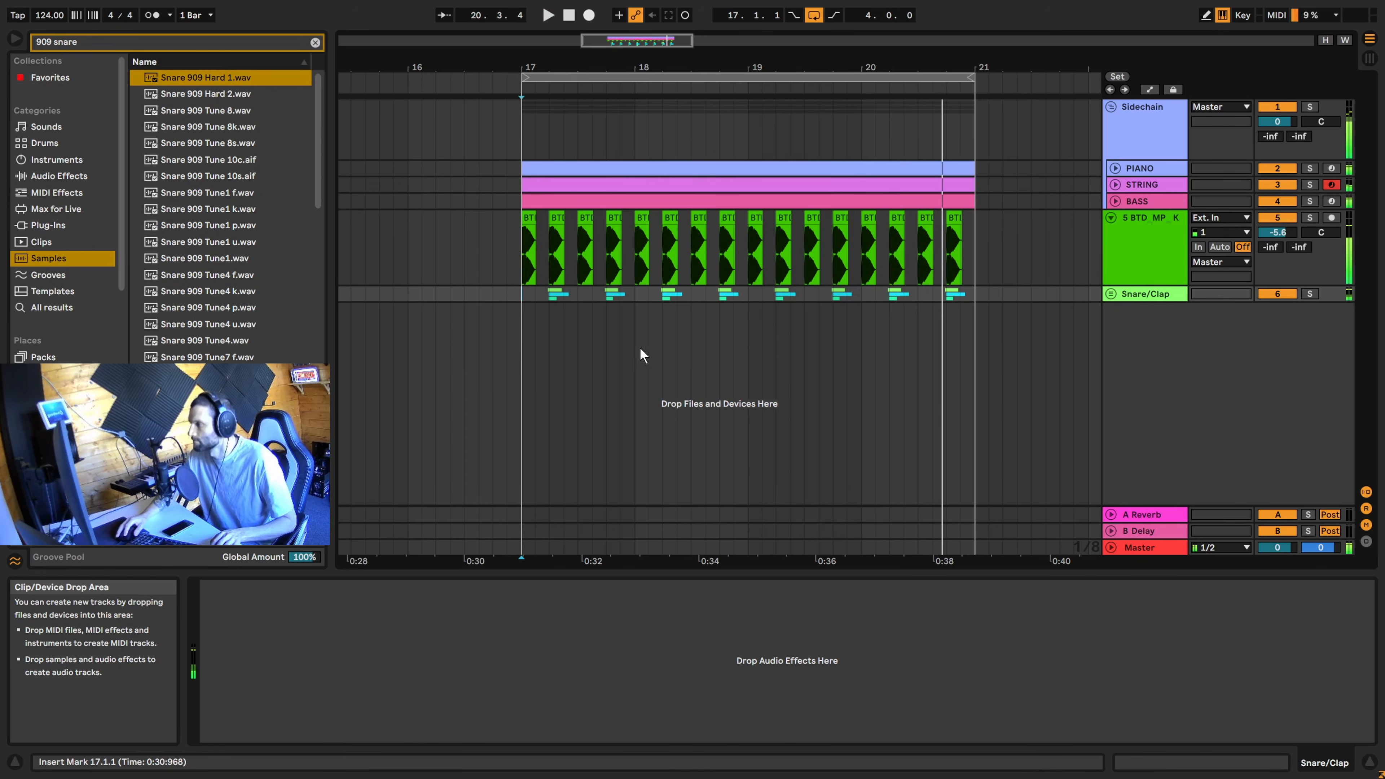
{"action": "key", "text": "space"}
Copy the Sidechain group's Compressor onto the Snare/Clap group
{"action": "left_click", "coordinate": [1153, 296]}
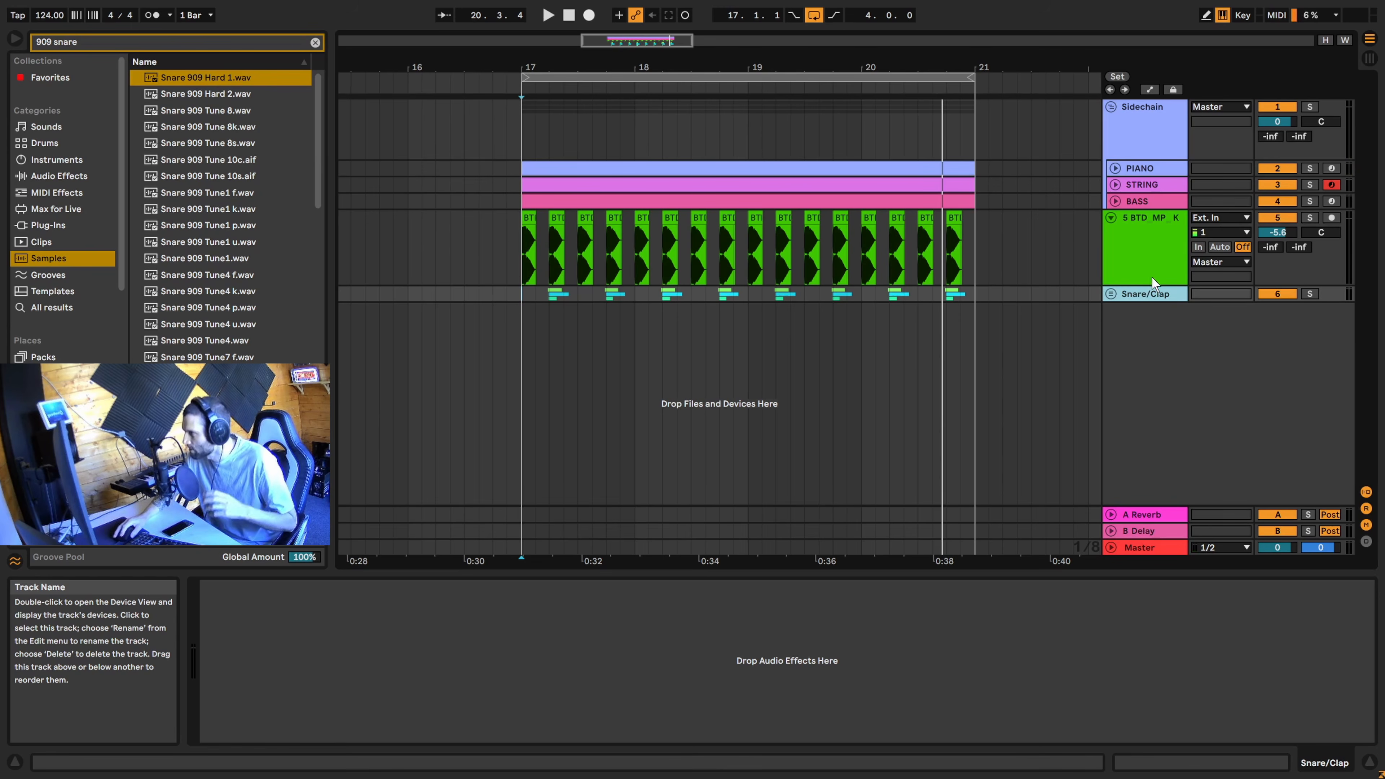
{"action": "left_click", "coordinate": [1136, 135]}
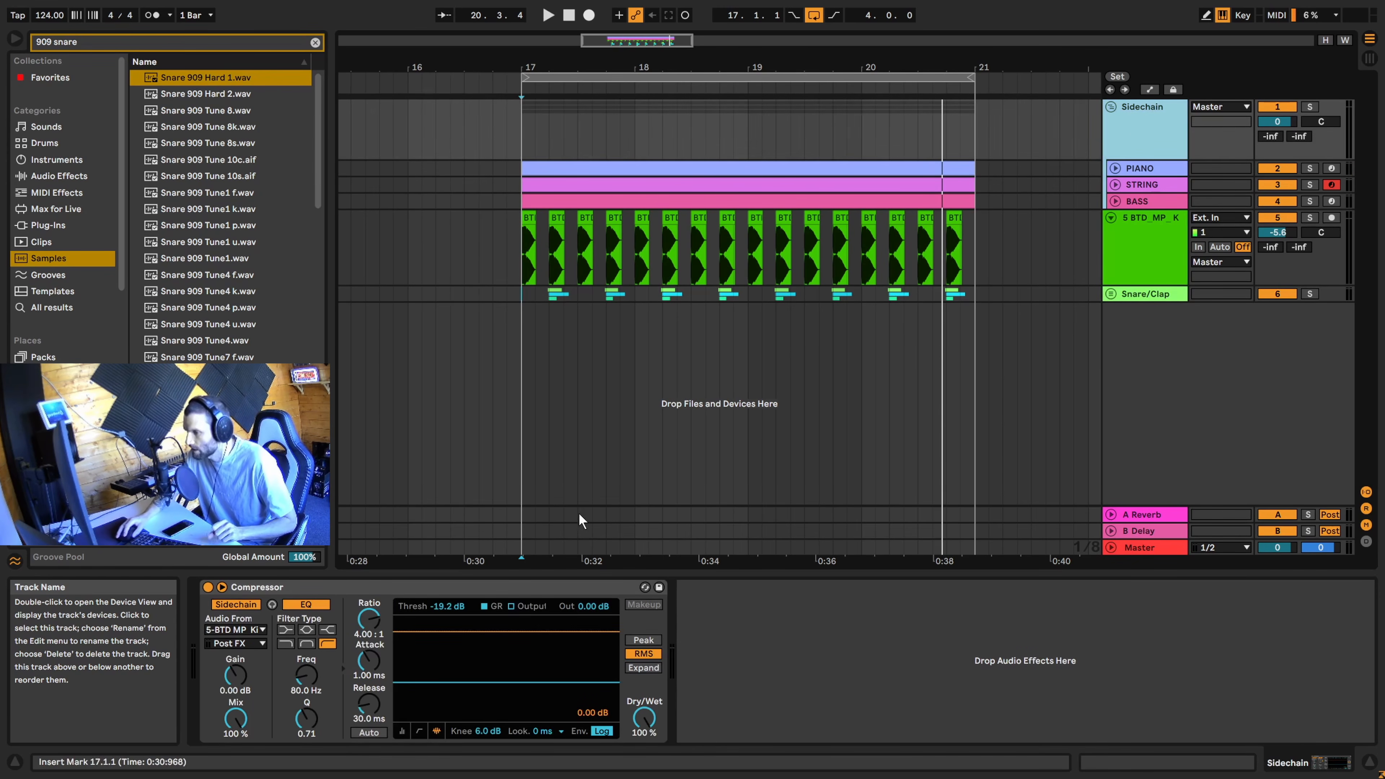
{"action": "left_click", "coordinate": [325, 588]}
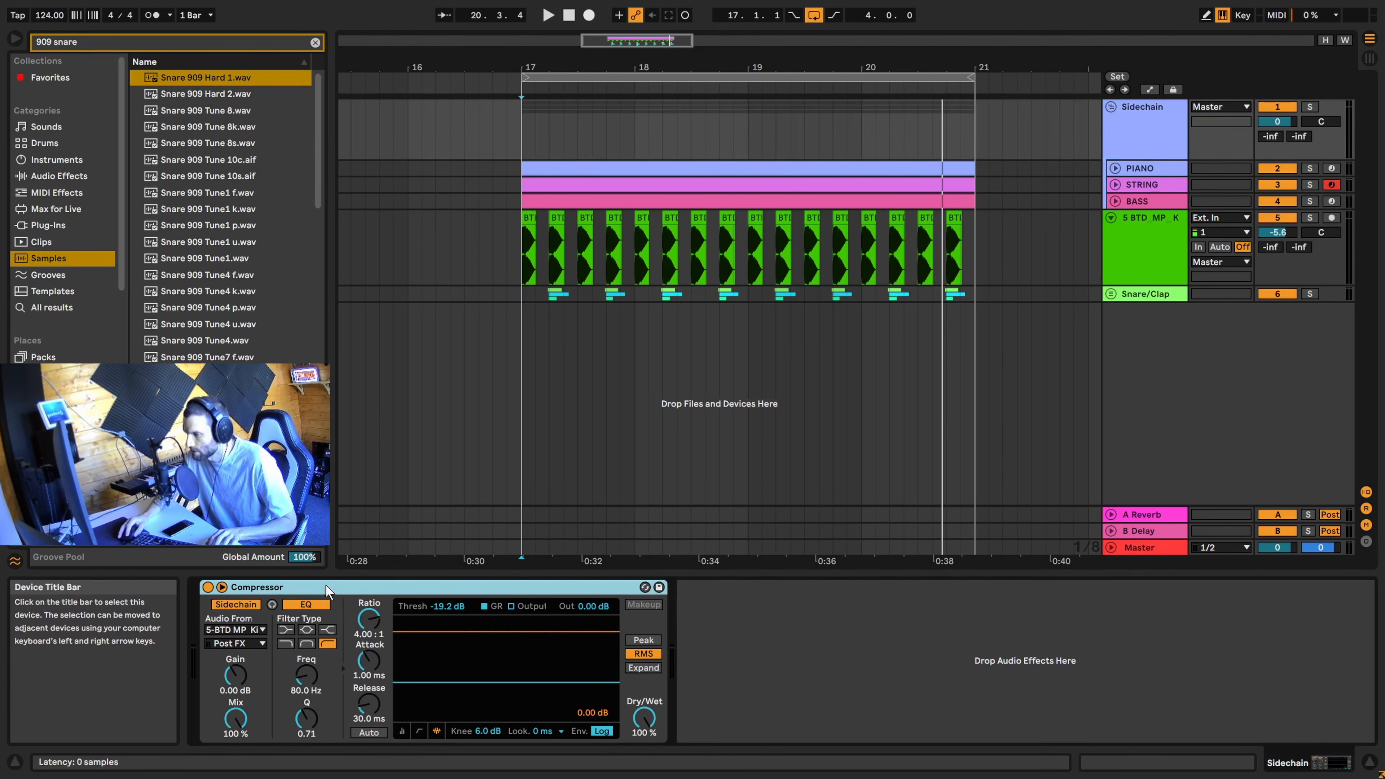
{"action": "left_click", "coordinate": [1151, 295]}
{"action": "left_click", "coordinate": [585, 687]}
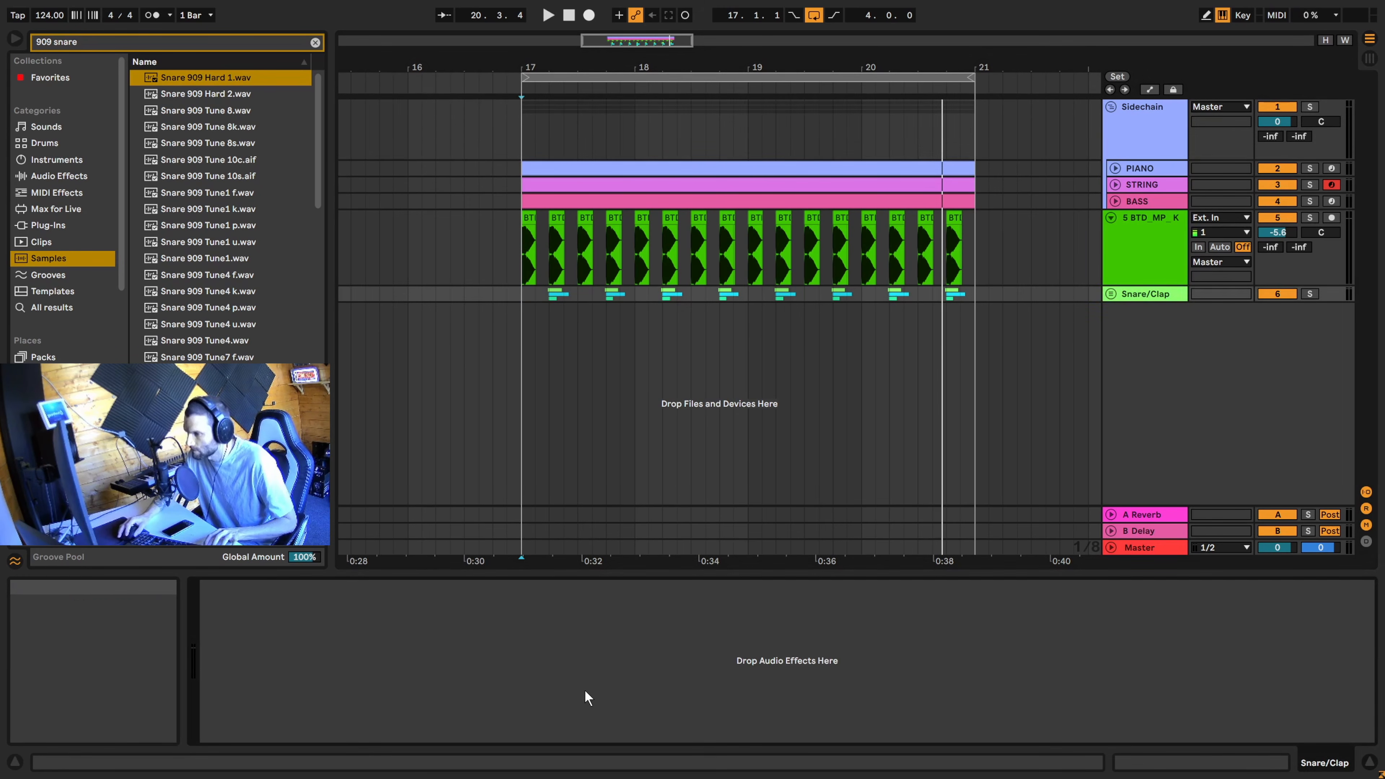
{"action": "key", "text": "ctrl+v"}
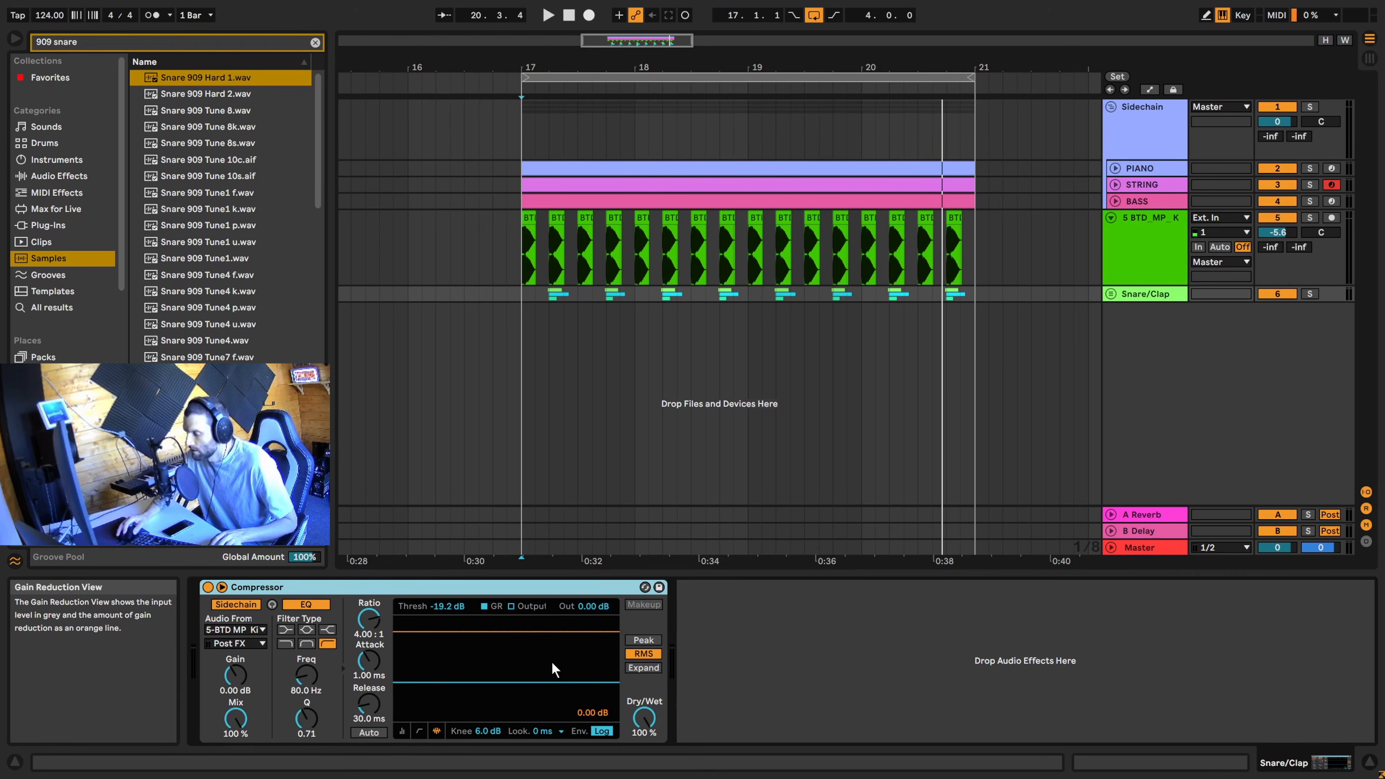
Set the Snare/Clap Compressor's Dry/Wet to 67 % and compare the sidechained sound in playback
{"action": "key", "text": "space"}
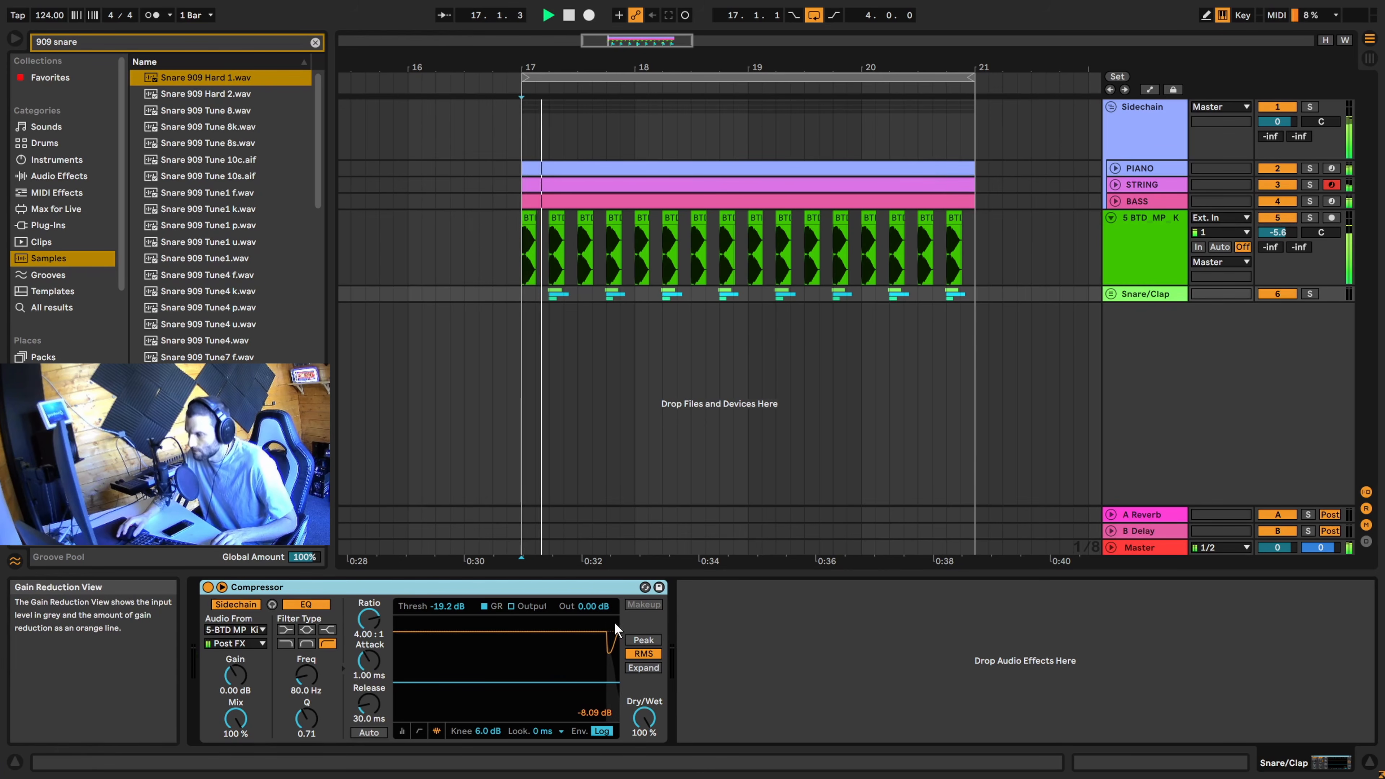
{"action": "key", "text": "space"}
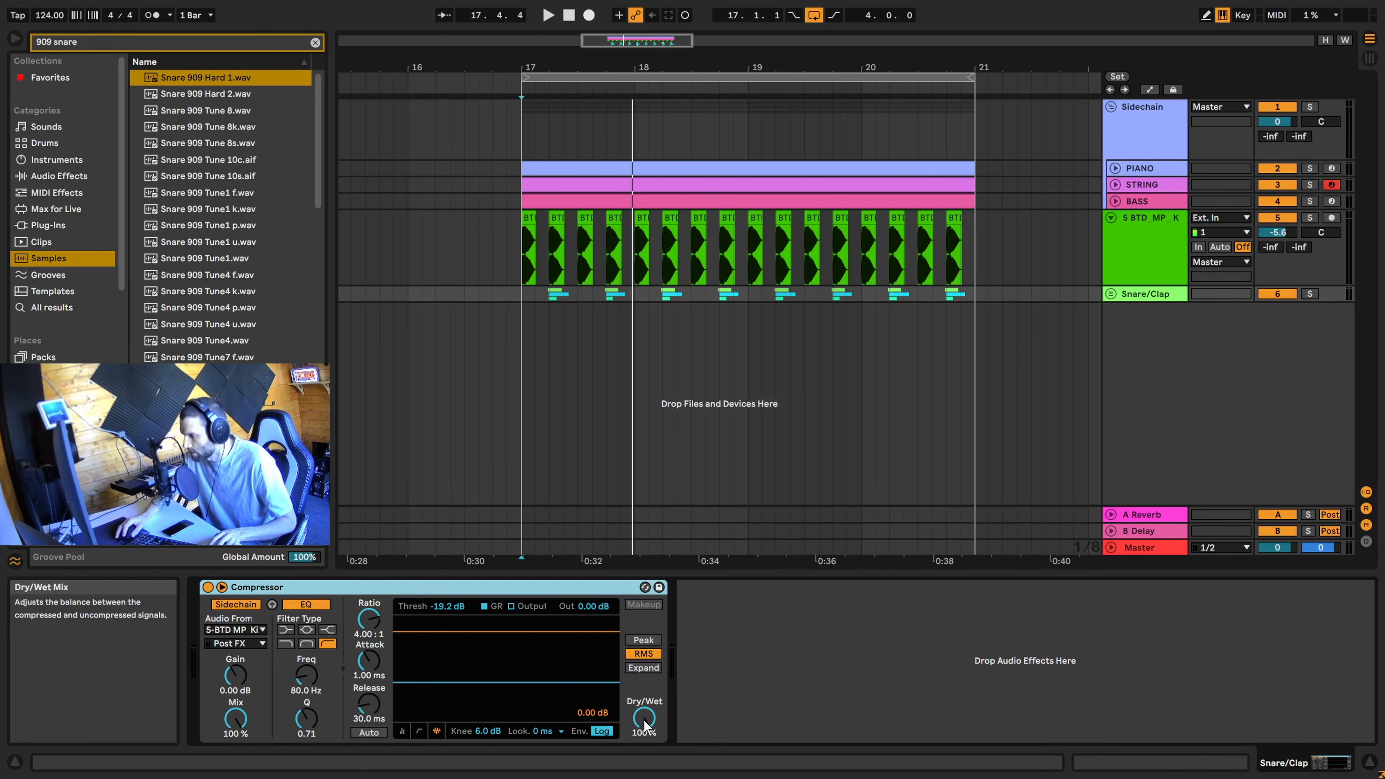
{"action": "left_click_drag", "start_coordinate": [645, 724], "coordinate": [644, 730]}
{"action": "key", "text": "space"}
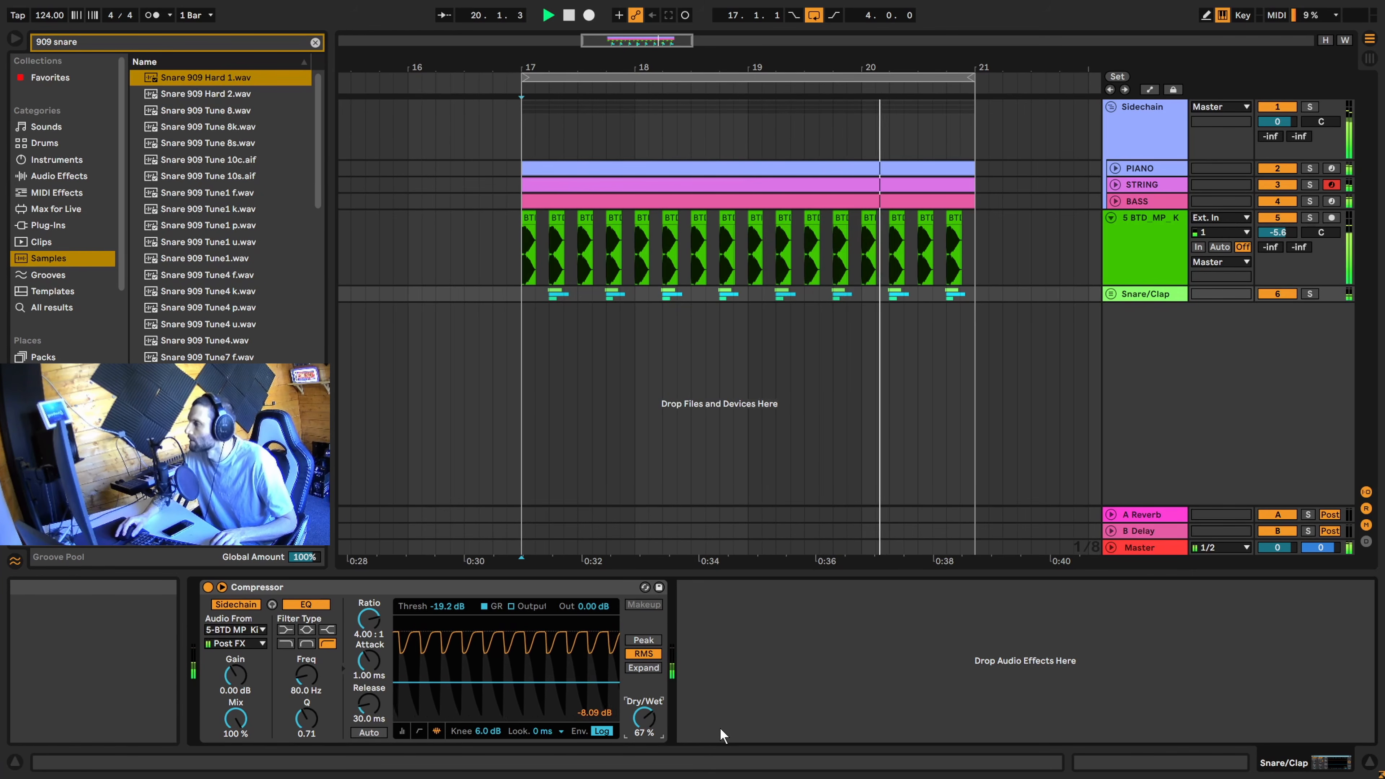
{"action": "key", "text": "space"}
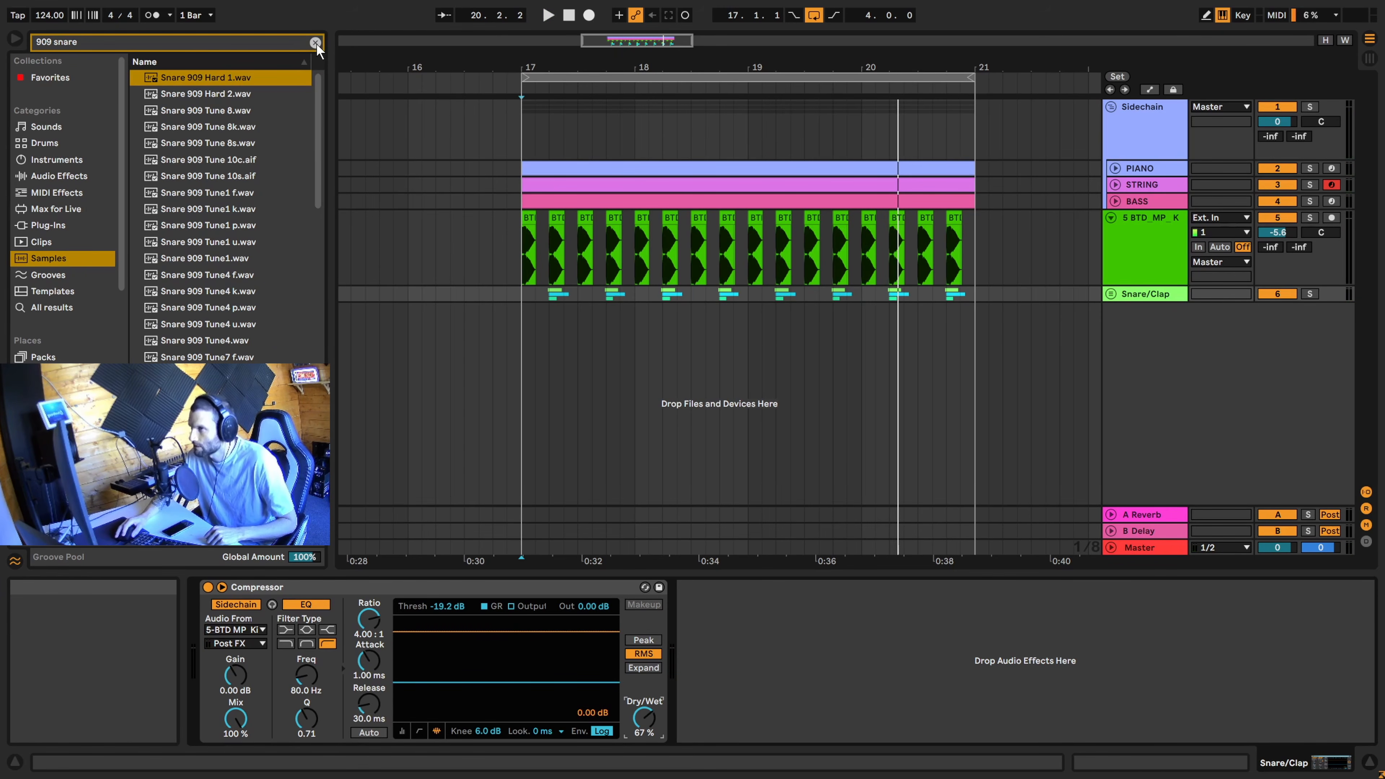
Find the Hihat Open 909 sample with the search "909 hihat" and place it on a new track at 17.1.3
{"action": "left_click", "coordinate": [315, 42]}
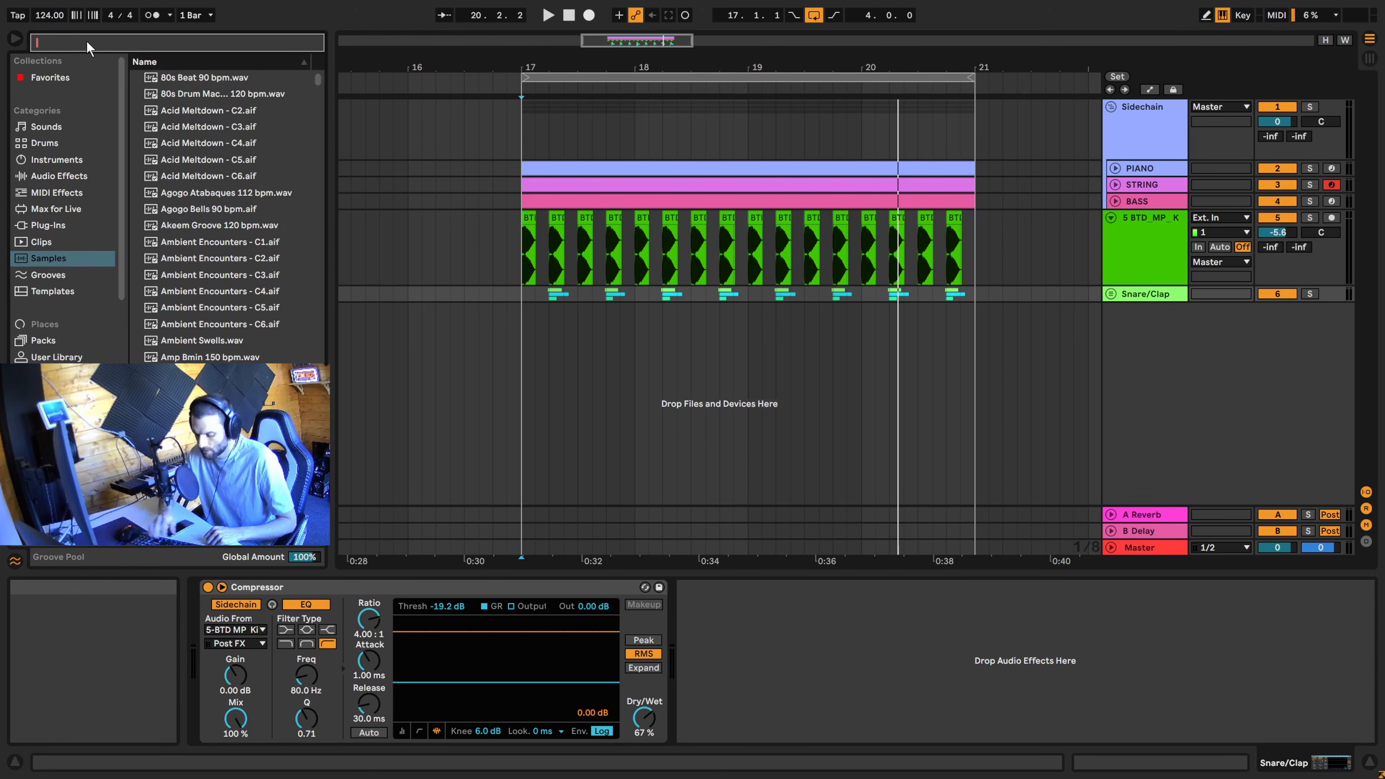
{"action": "type", "text": "909 hihat"}
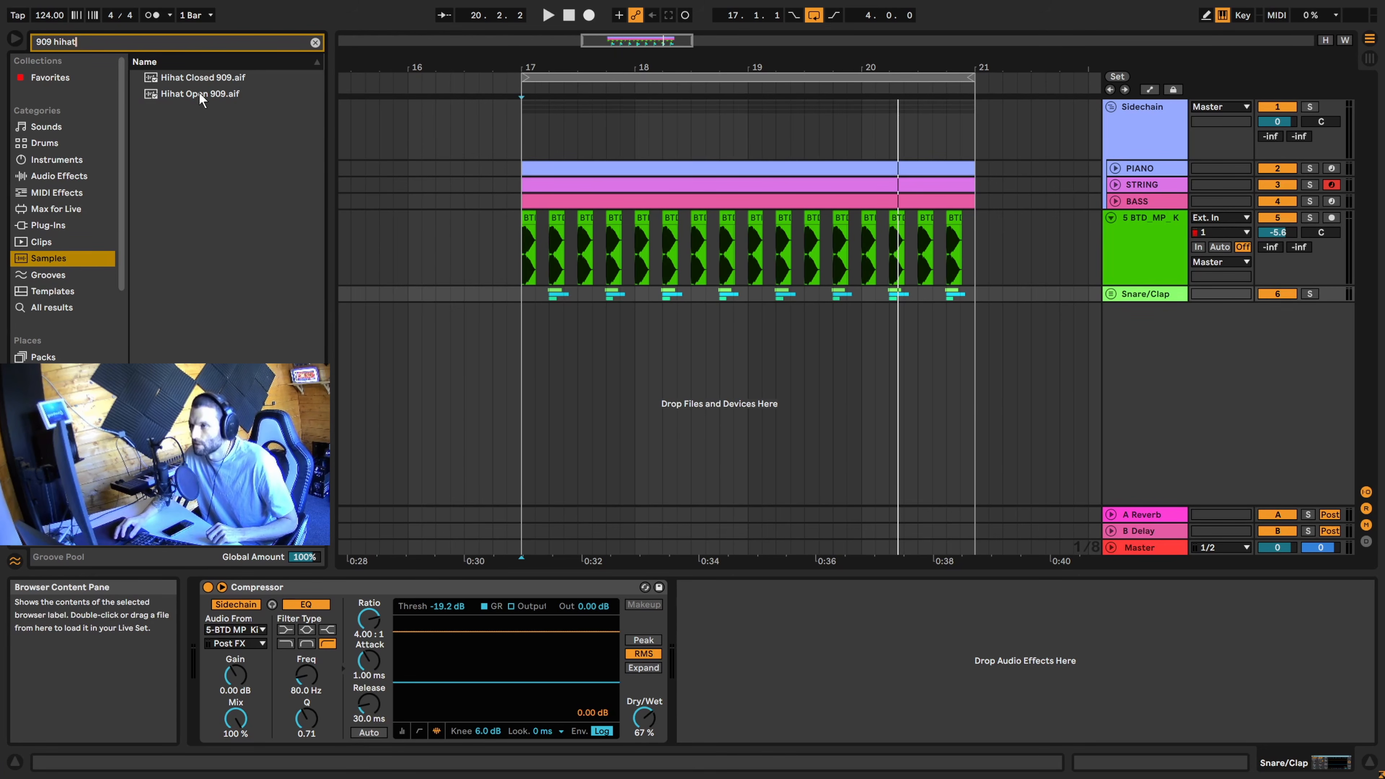
{"action": "left_click_drag", "start_coordinate": [183, 98], "coordinate": [537, 339]}
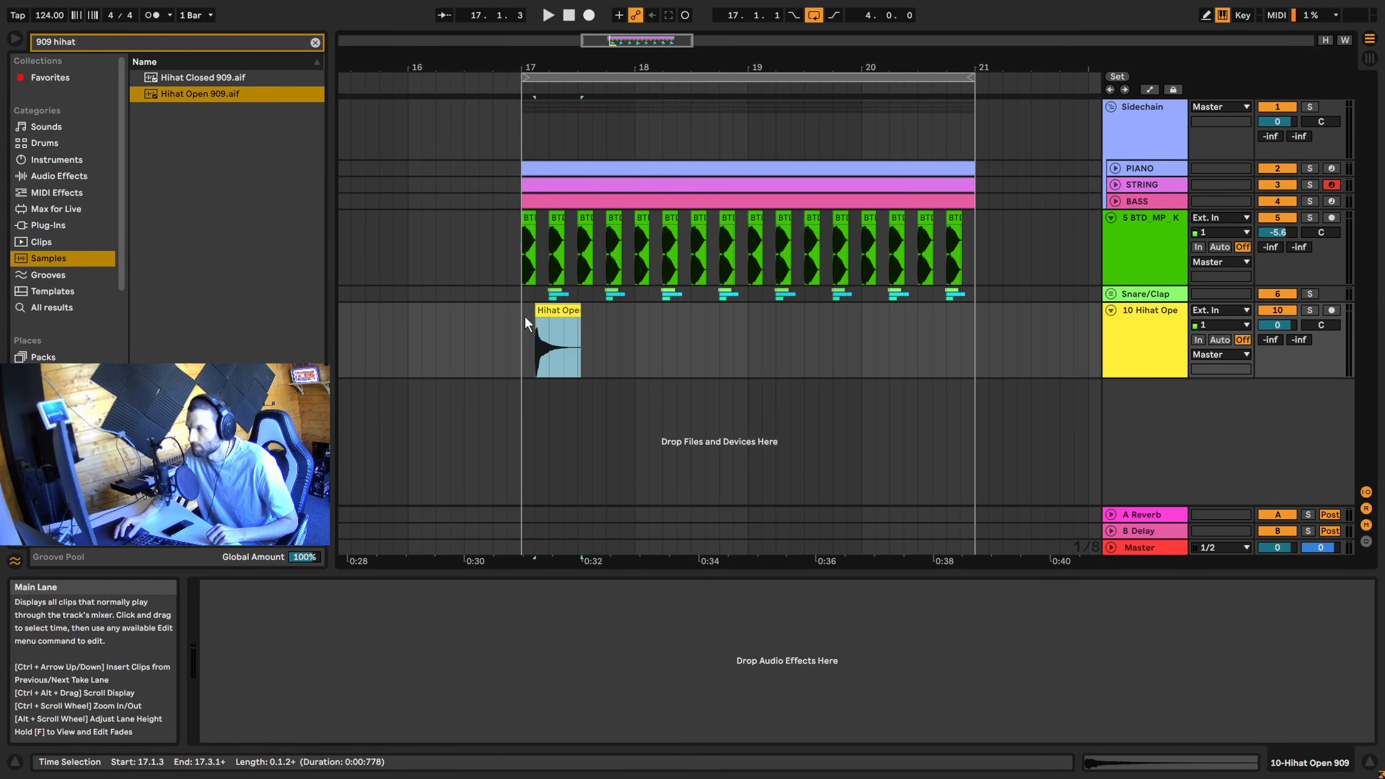
Lower the Hihat Open track's volume to -7.7 dB and play from 17.1.1
{"action": "left_click_drag", "start_coordinate": [1283, 328], "coordinate": [1282, 353]}
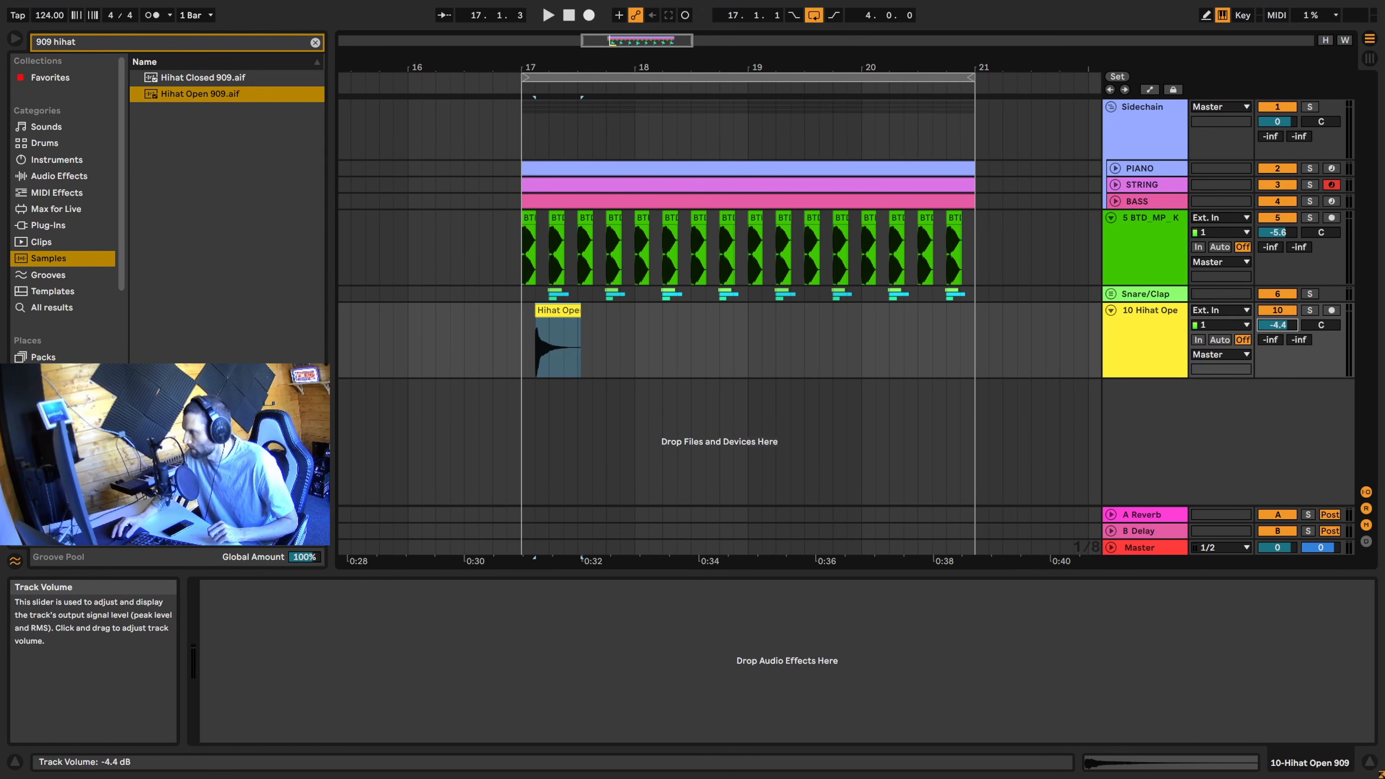
{"action": "left_click", "coordinate": [528, 332]}
{"action": "key", "text": "space"}
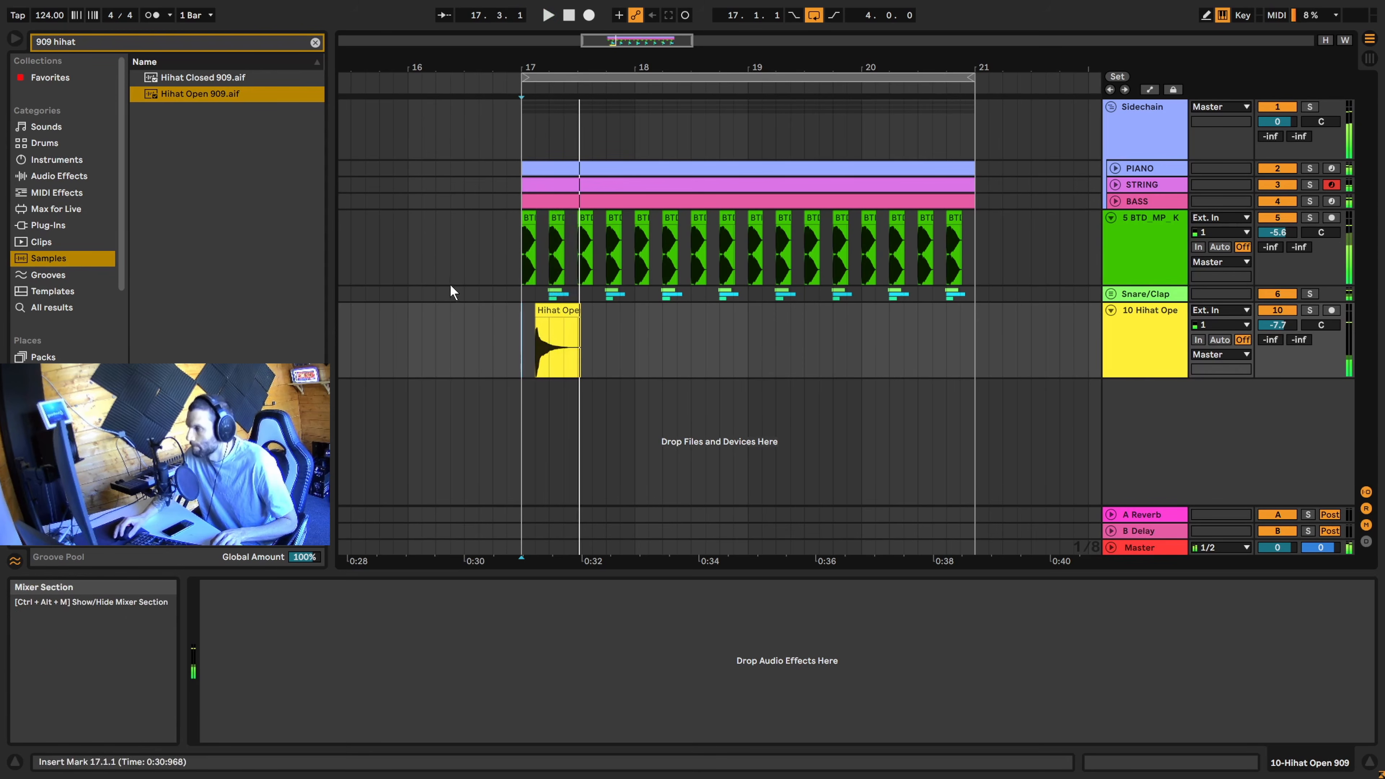
Shorten the open hi-hat clip to end at 17.2.1 with a fade-out over its tail, and listen to it
{"action": "left_click_drag", "start_coordinate": [603, 43], "coordinate": [605, 87]}
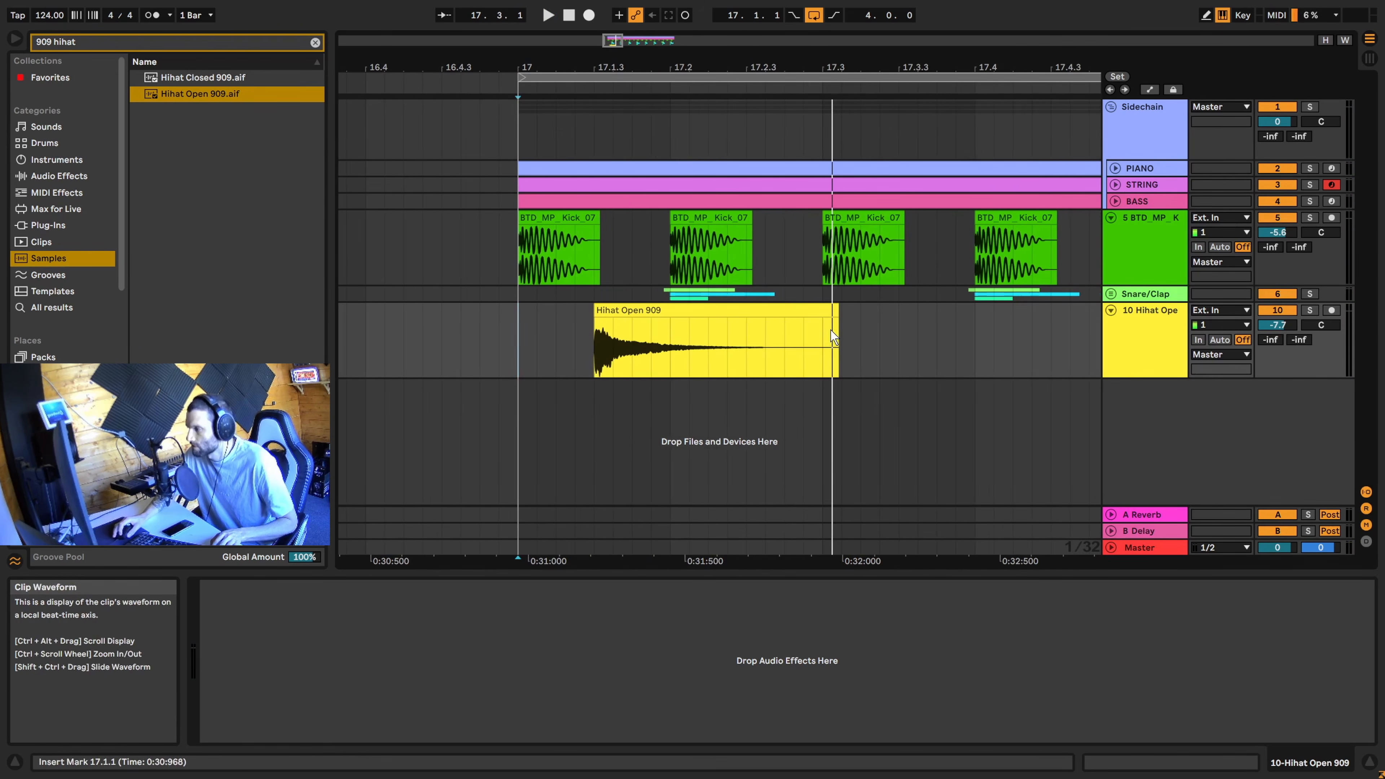
{"action": "left_click_drag", "start_coordinate": [835, 311], "coordinate": [626, 330]}
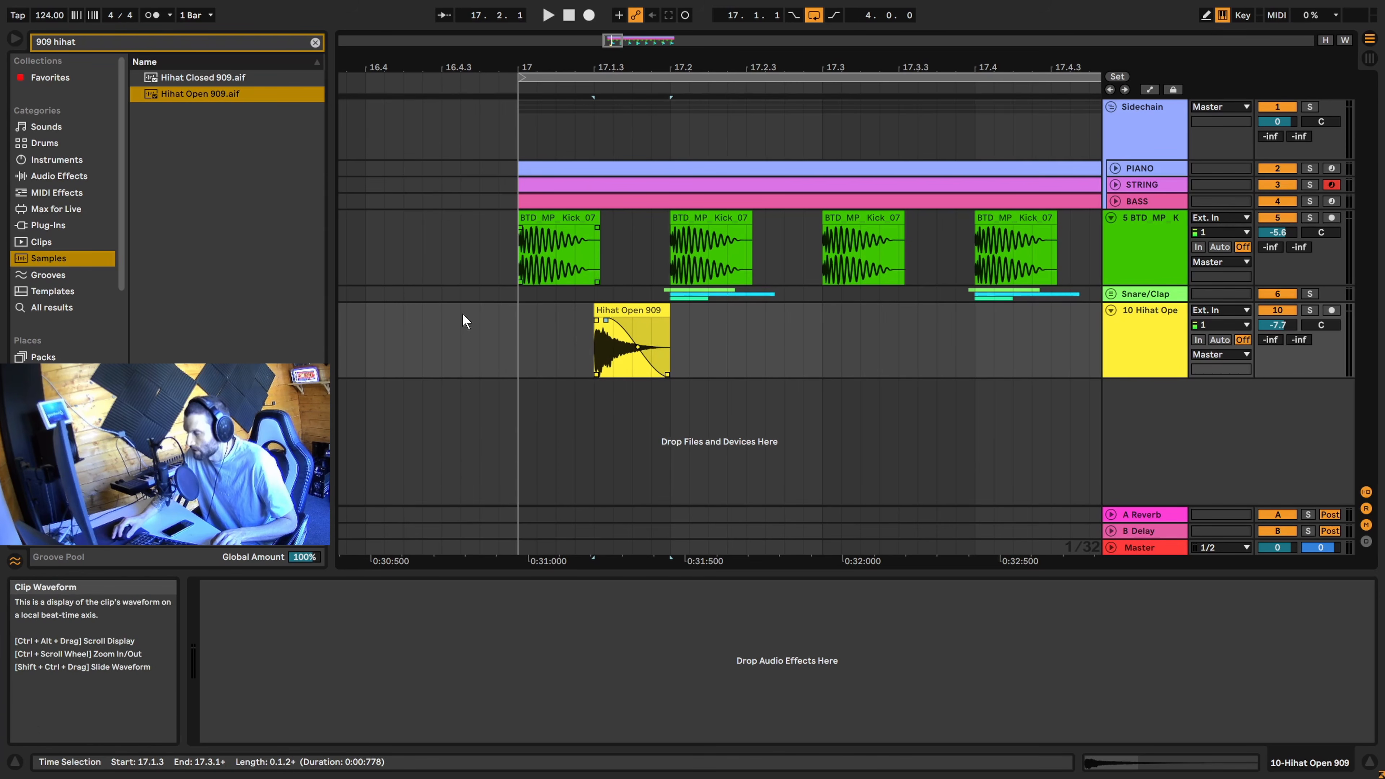
{"action": "left_click", "coordinate": [517, 330]}
{"action": "key", "text": "space"}
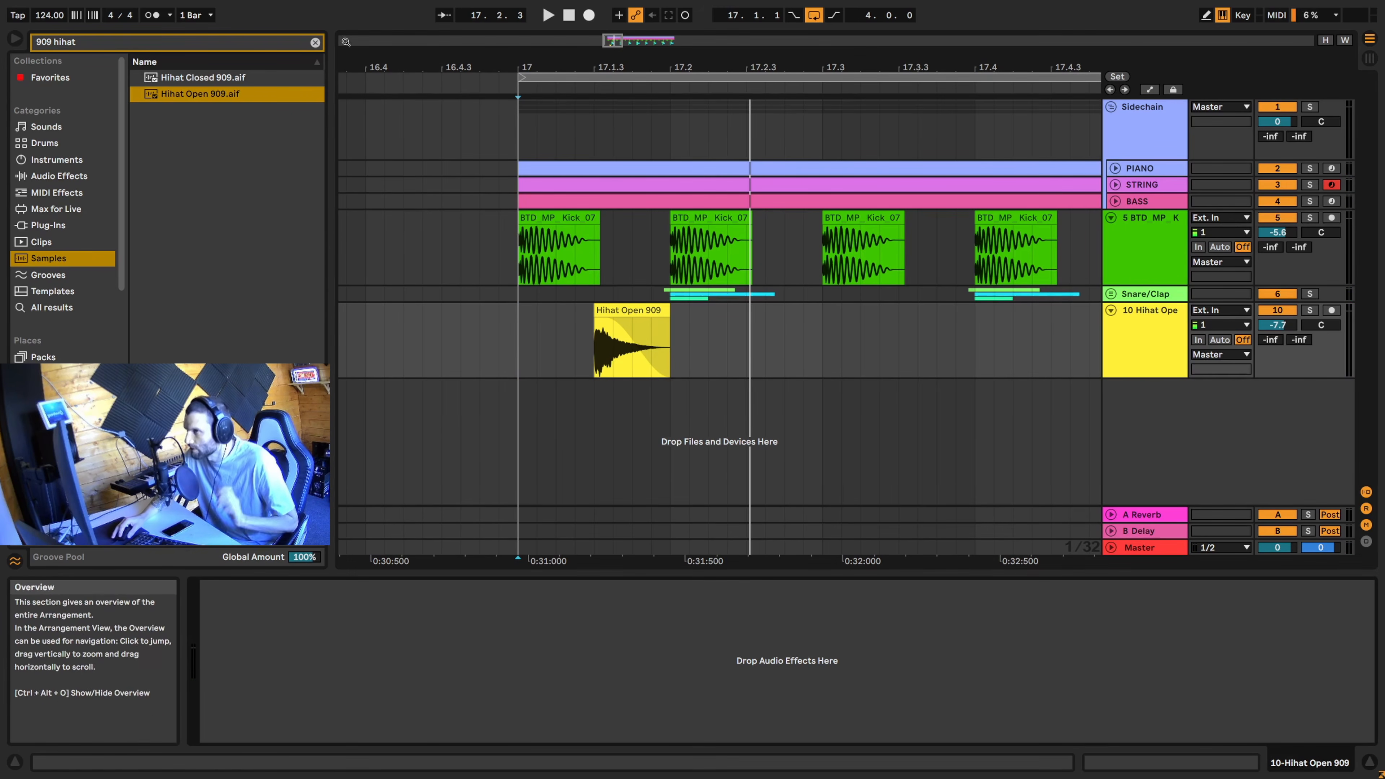
Search all browser results for "eq" and add EQ Eight to the Hihat Open track
{"action": "left_click", "coordinate": [316, 41]}
{"action": "type", "text": "eq"}
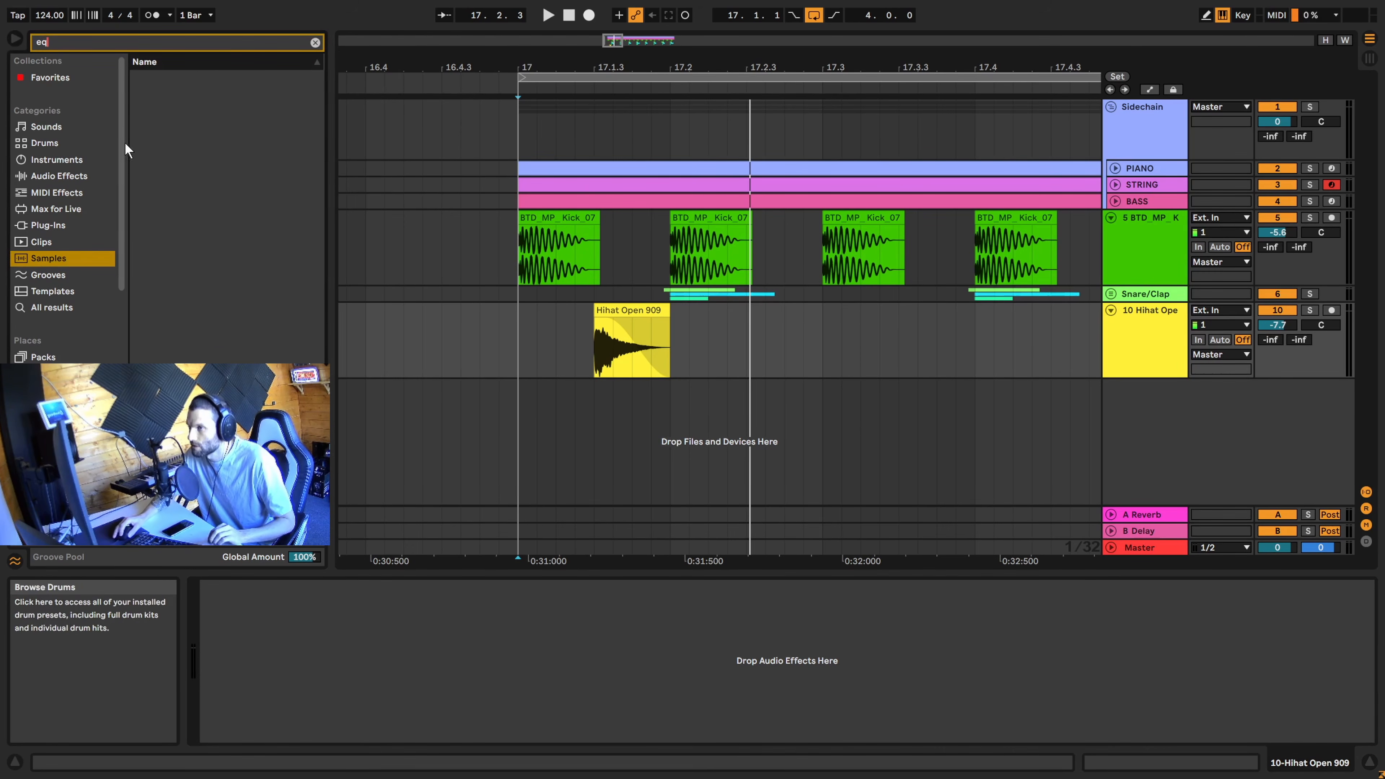
{"action": "left_click", "coordinate": [56, 306]}
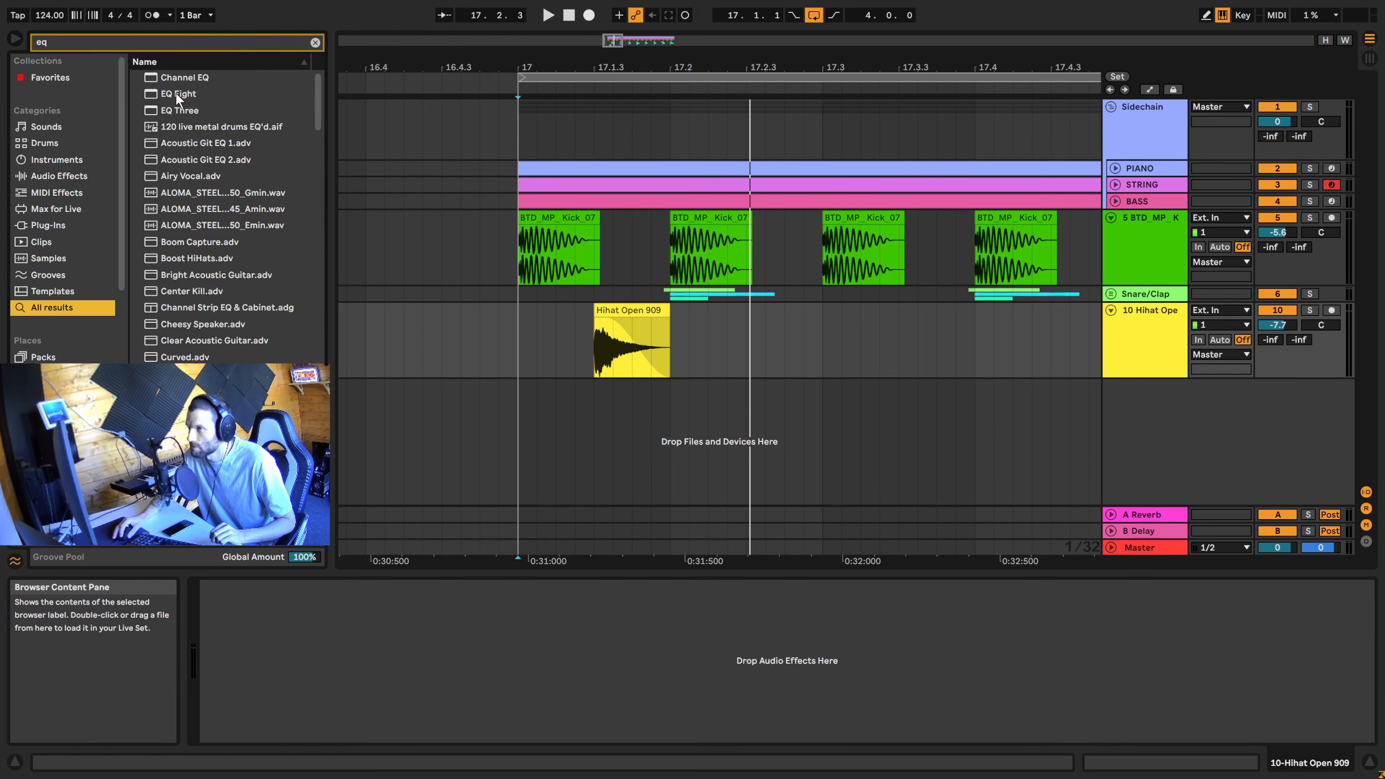
{"action": "double_click", "coordinate": [166, 93]}
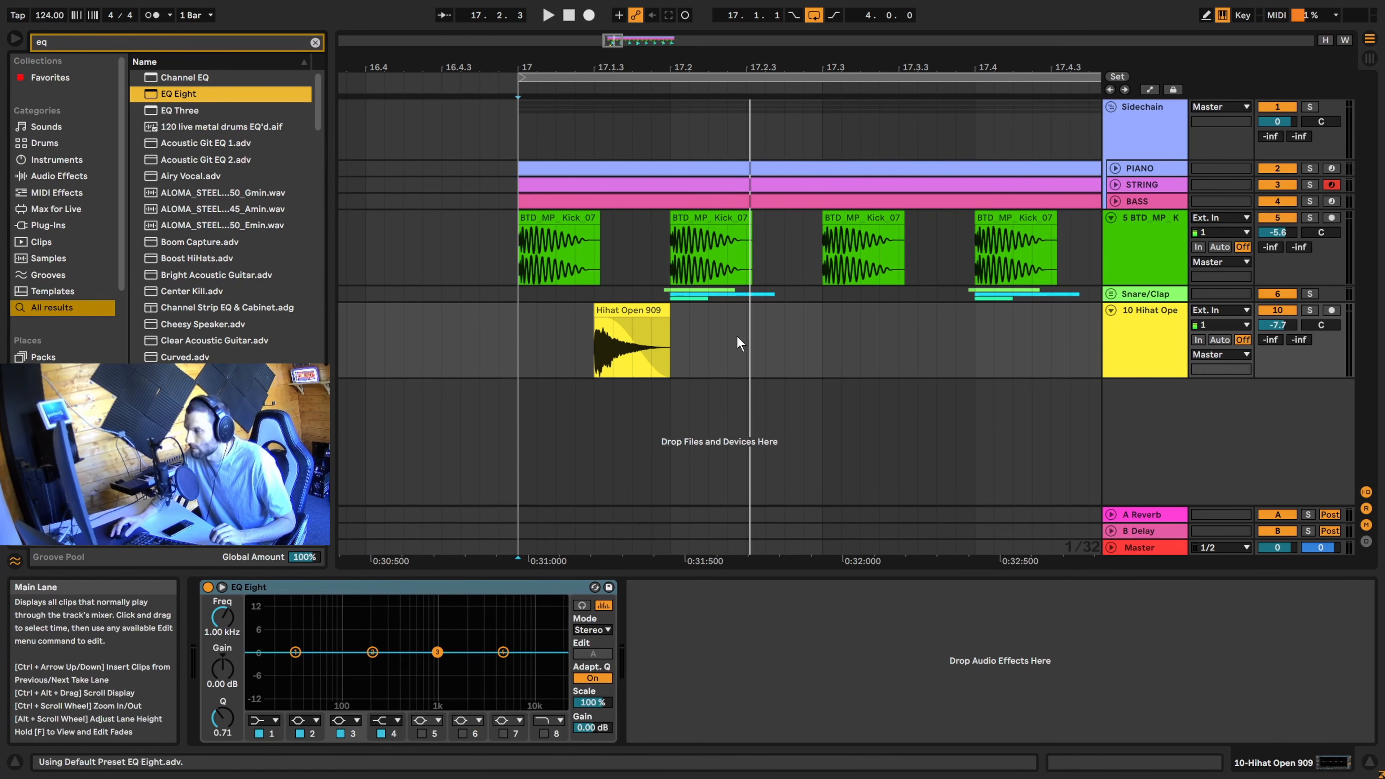
Make EQ Eight's band 1 a low-cut filter and tune it to 3.16 kHz with Q 0.78 while listening
{"action": "left_click", "coordinate": [273, 720]}
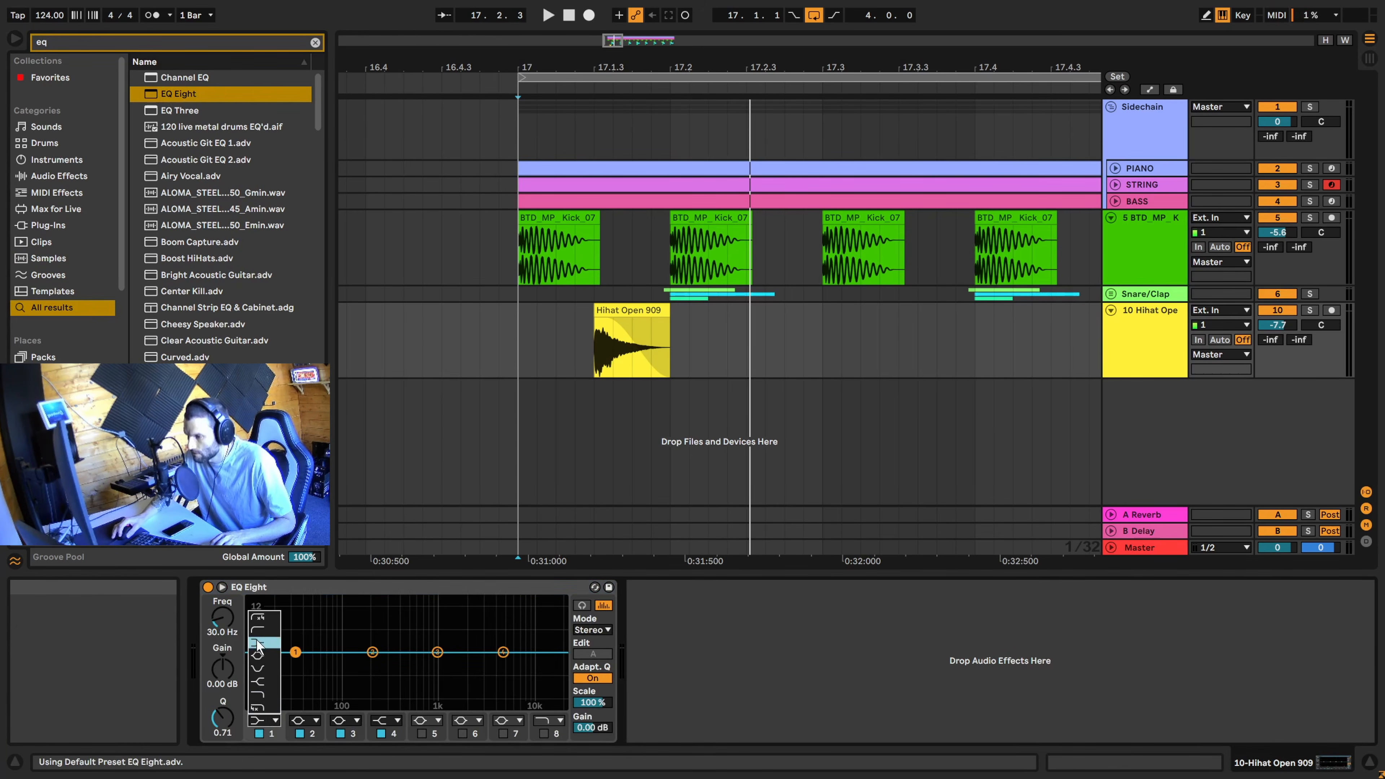
{"action": "left_click", "coordinate": [262, 629]}
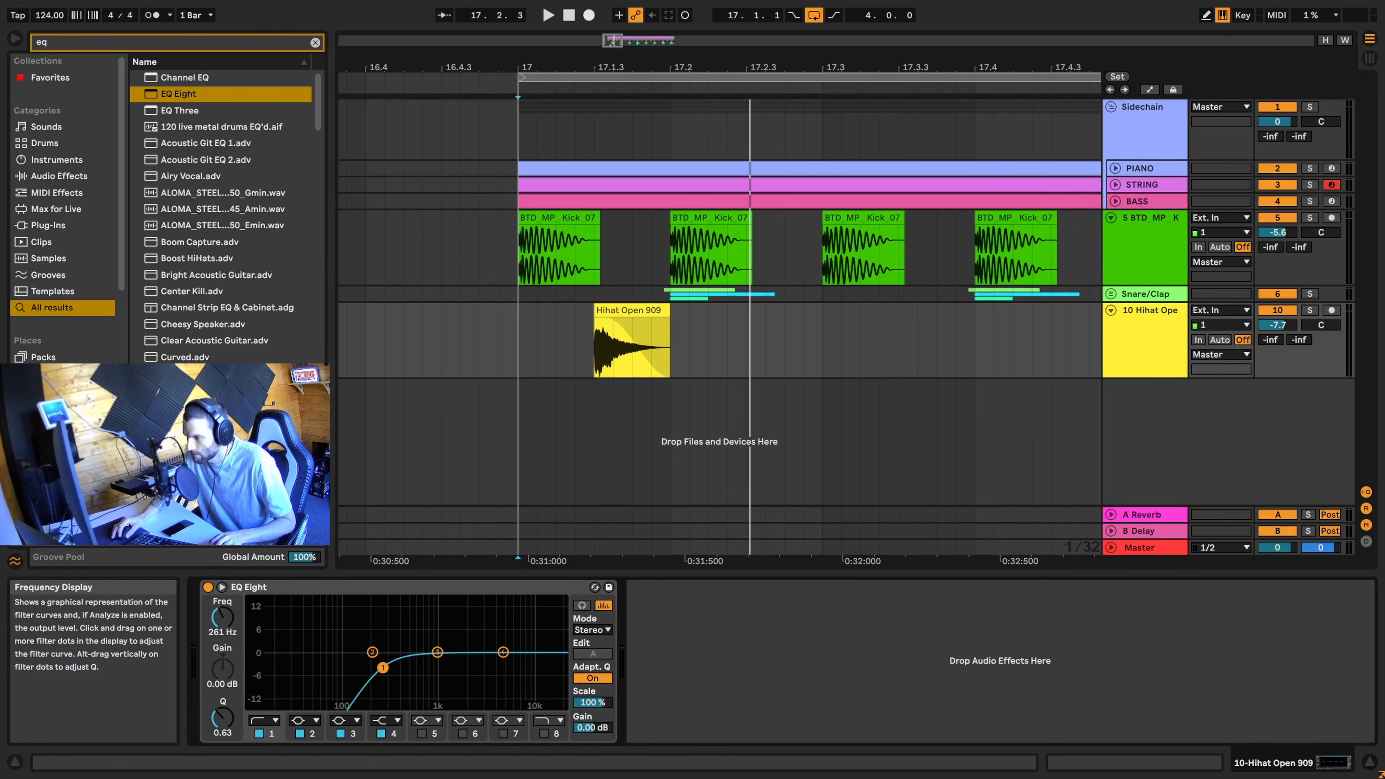
{"action": "left_click_drag", "start_coordinate": [445, 666], "coordinate": [303, 669]}
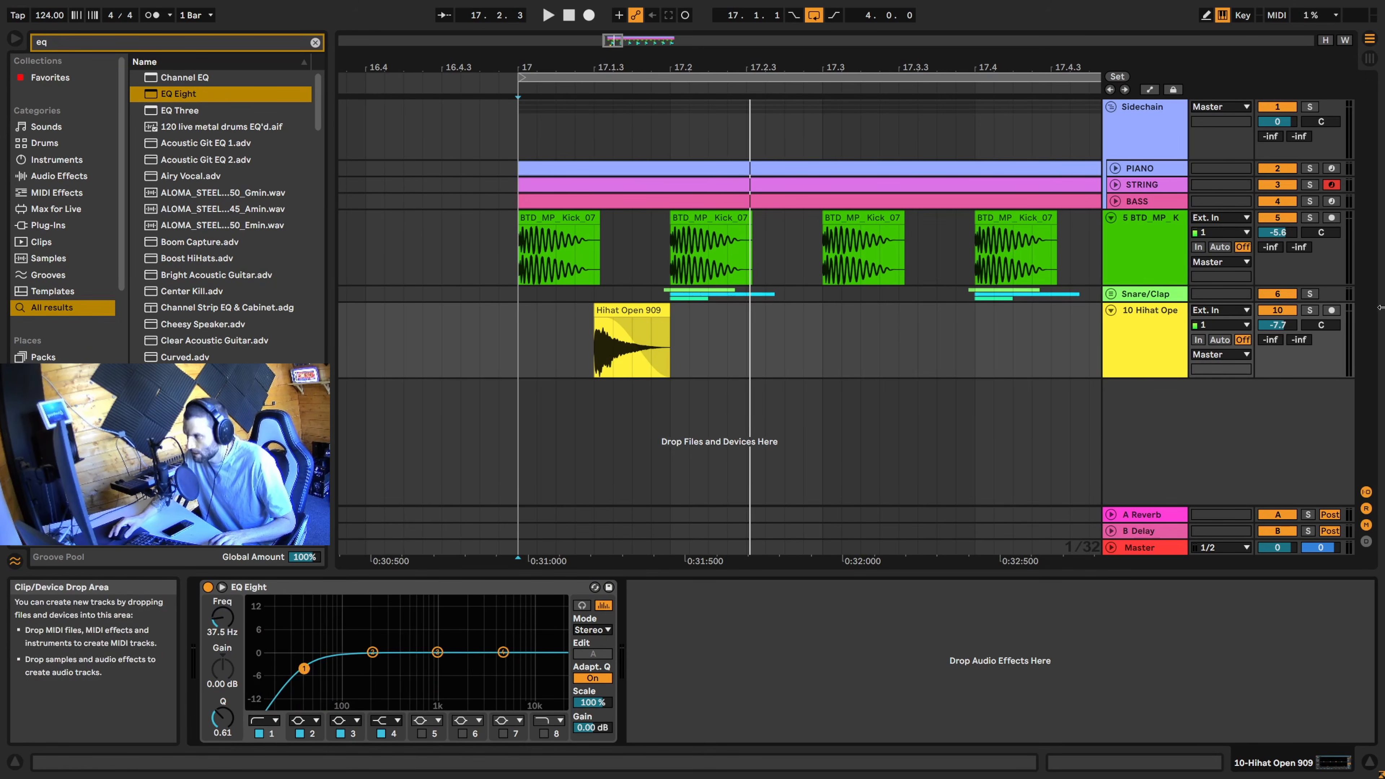
{"action": "key", "text": "space"}
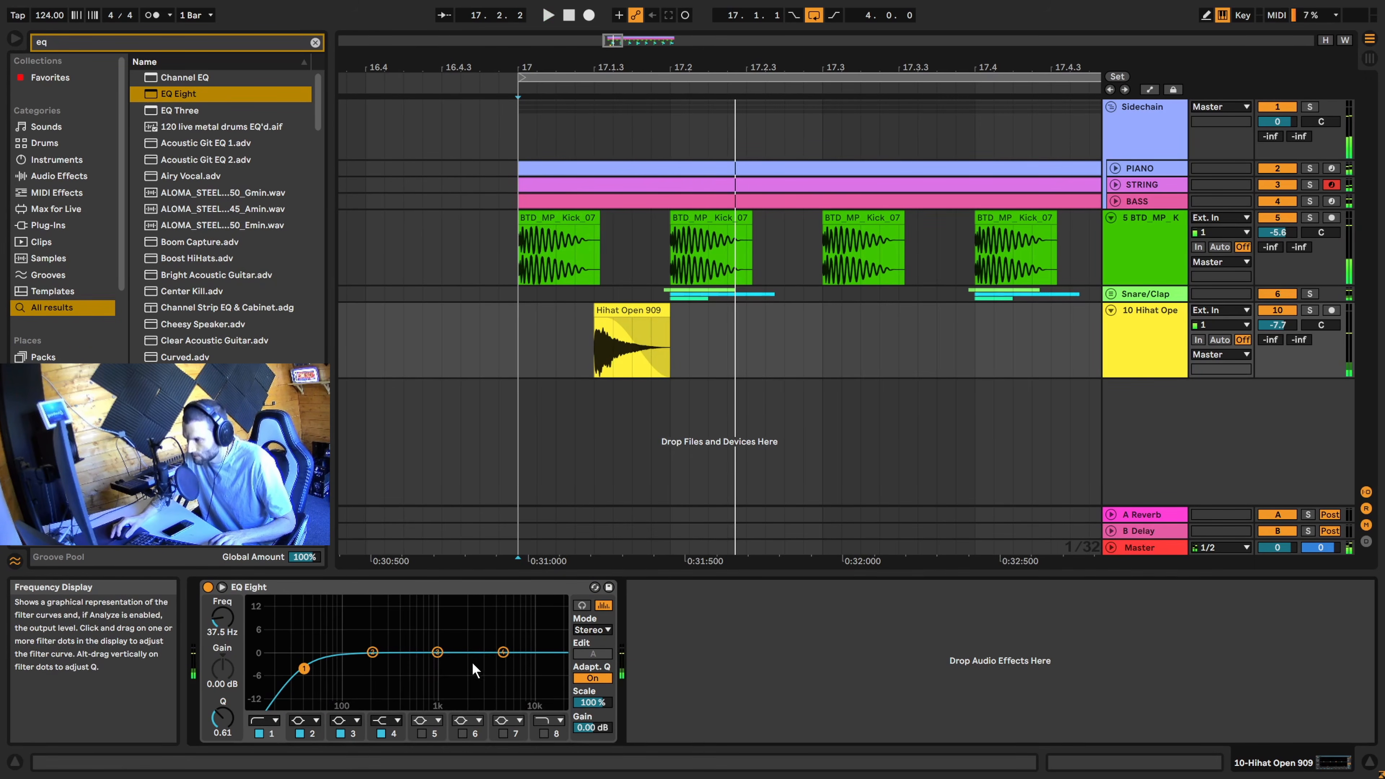
{"action": "left_click_drag", "start_coordinate": [309, 663], "coordinate": [471, 664]}
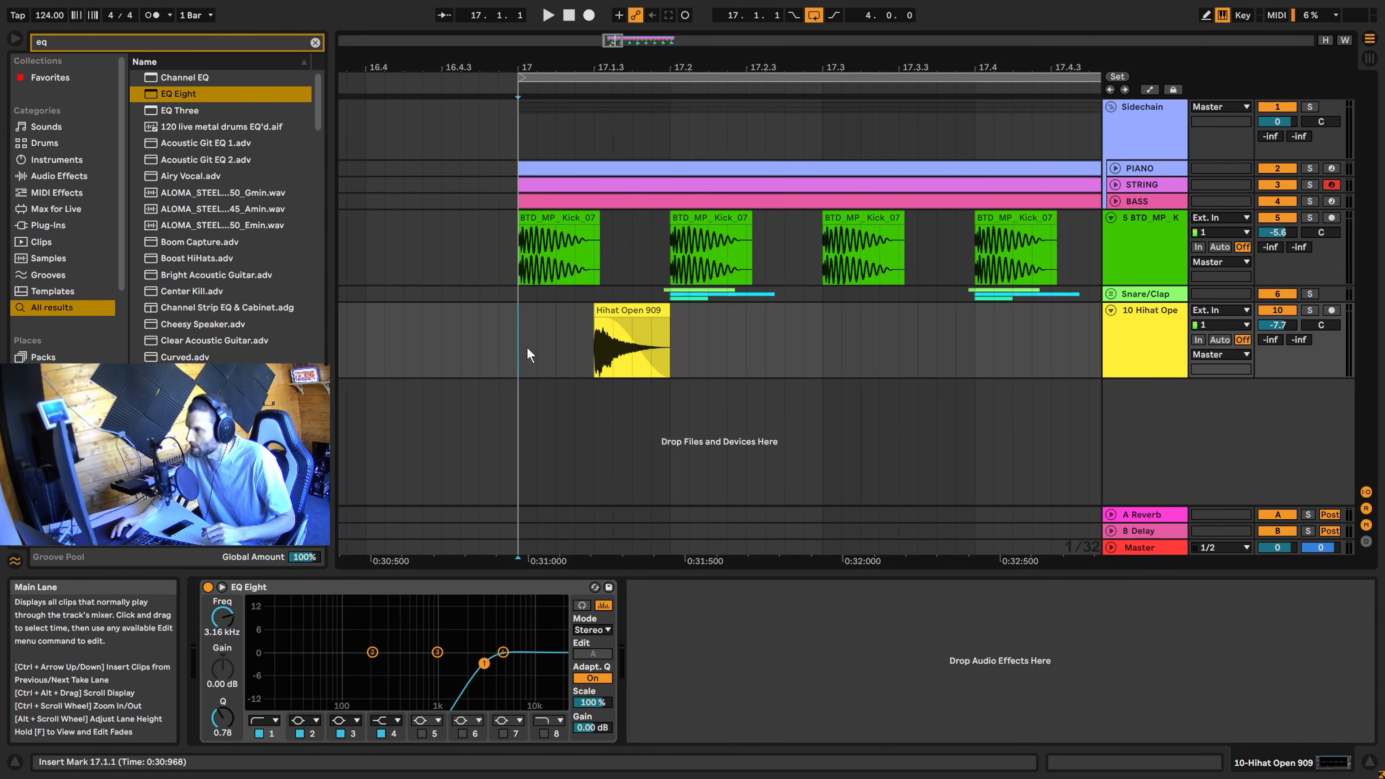
Duplicate the hi-hat track's one-beat section from 17.1.1 to 17.2.1 three times, filling bar 17
{"action": "left_click_drag", "start_coordinate": [523, 349], "coordinate": [669, 346]}
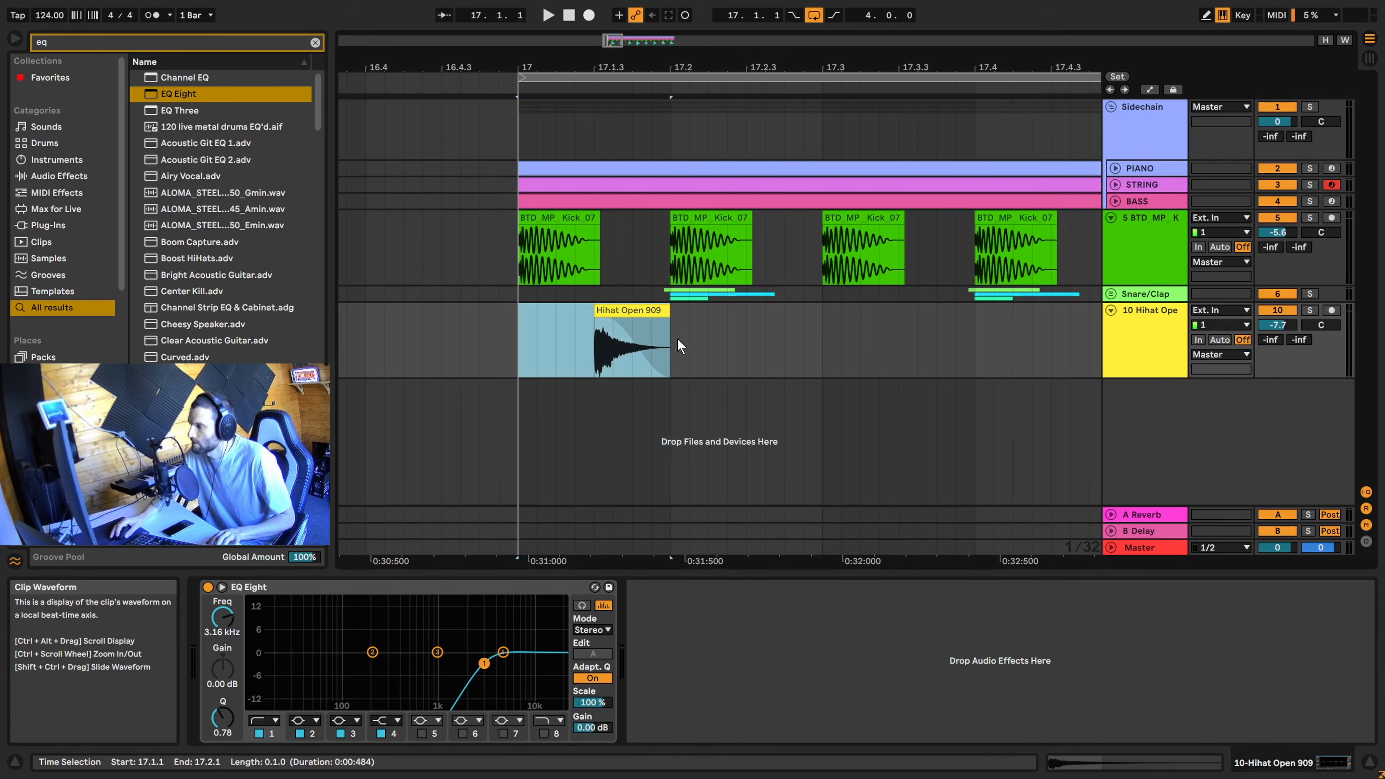
{"action": "key", "text": "ctrl+d"}
{"action": "key", "text": "ctrl+d"}
{"action": "key", "text": "ctrl+d"}
Duplicate the full bar of hi-hats from 17.1.1 to 18.1.1 three times up to bar 21, and play the pattern
{"action": "mouse_move", "coordinate": [620, 42]}
{"action": "left_mouse_down"}
{"action": "mouse_move", "coordinate": [613, 4]}
{"action": "mouse_move", "coordinate": [613, 17]}
{"action": "left_mouse_up"}
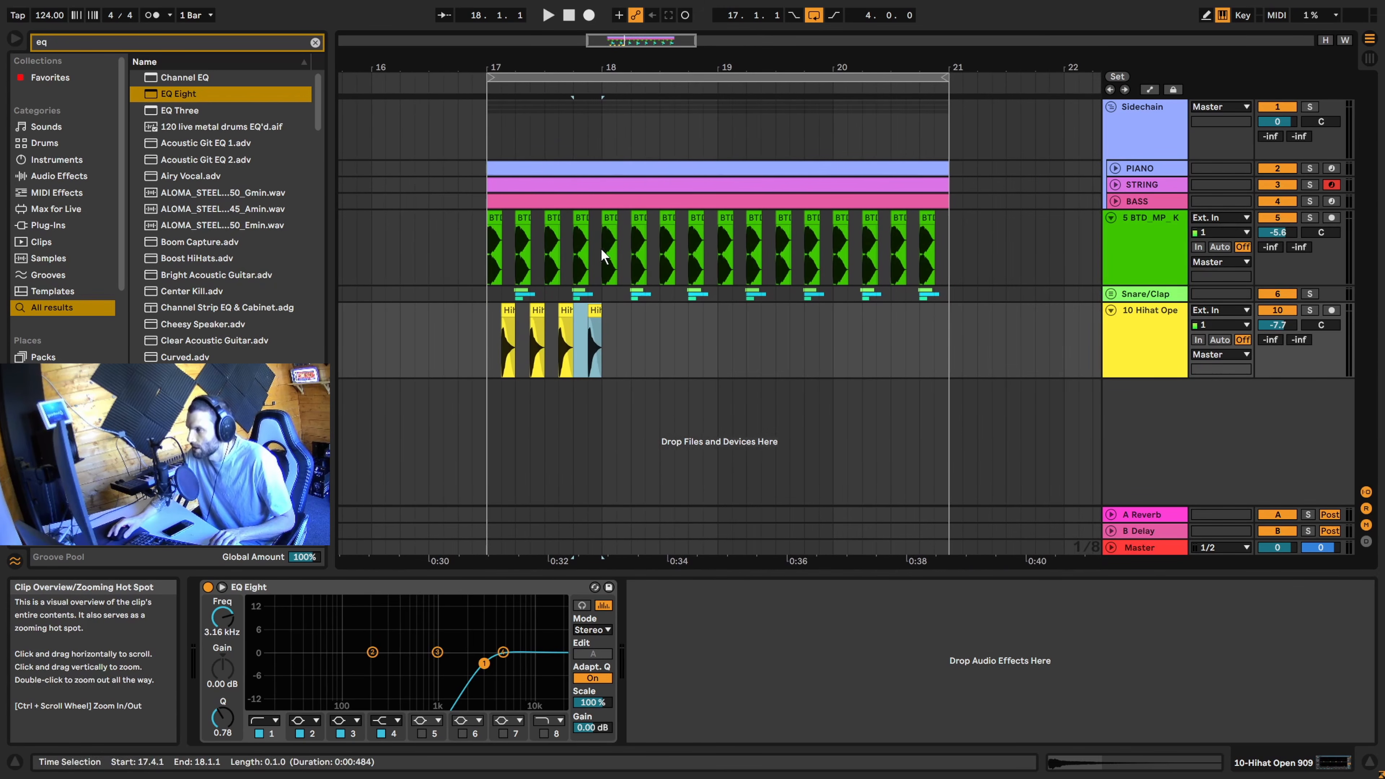
{"action": "left_click_drag", "start_coordinate": [601, 332], "coordinate": [486, 332]}
{"action": "key", "text": "ctrl+d"}
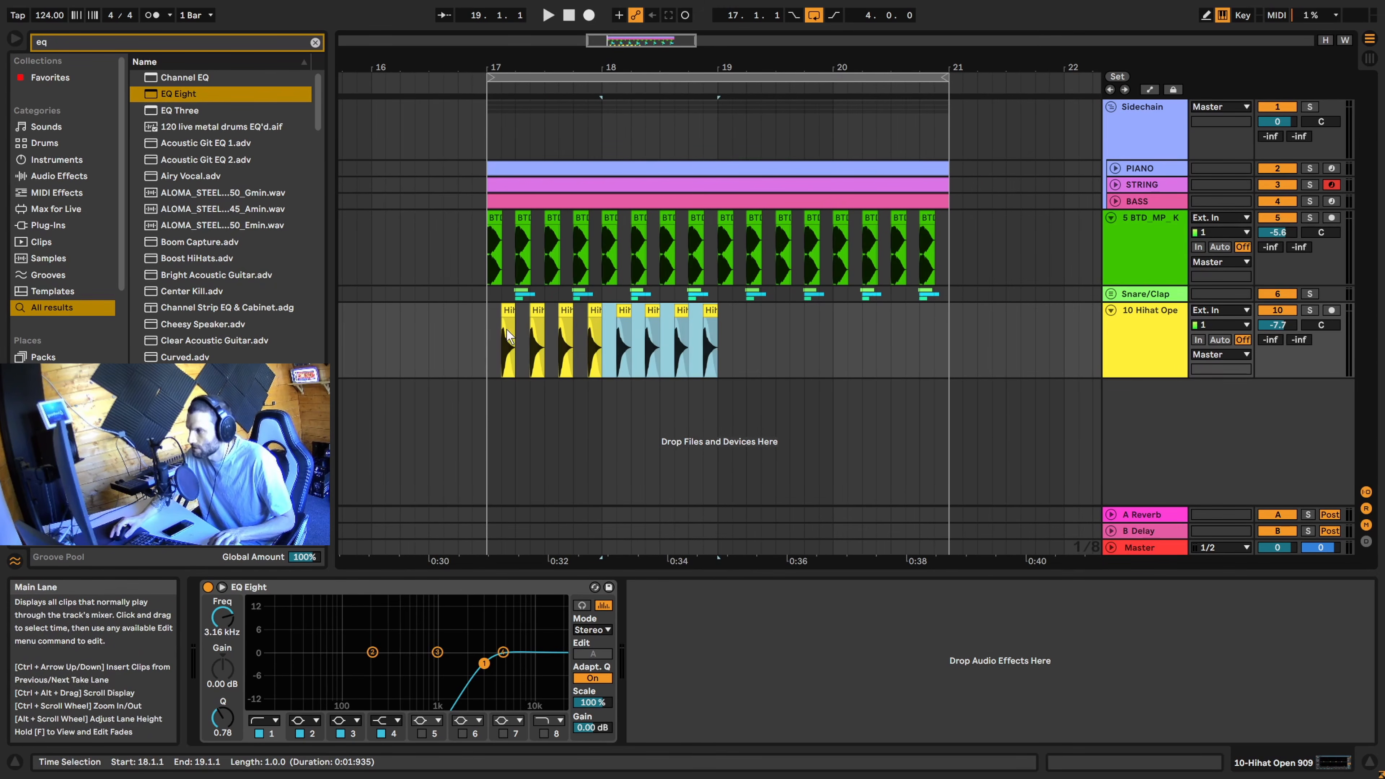
{"action": "key", "text": "ctrl+d"}
{"action": "key", "text": "ctrl+d"}
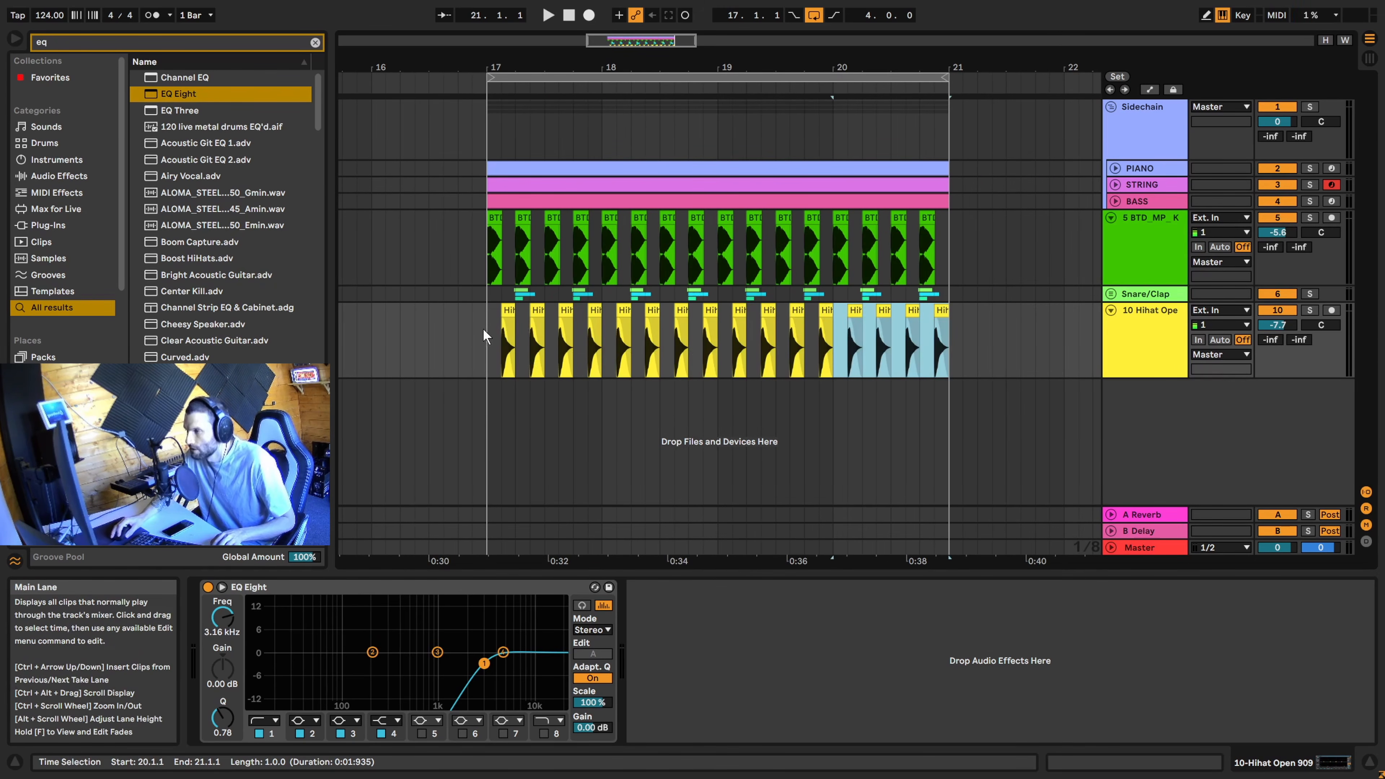
{"action": "left_click", "coordinate": [501, 330]}
{"action": "key", "text": "space"}
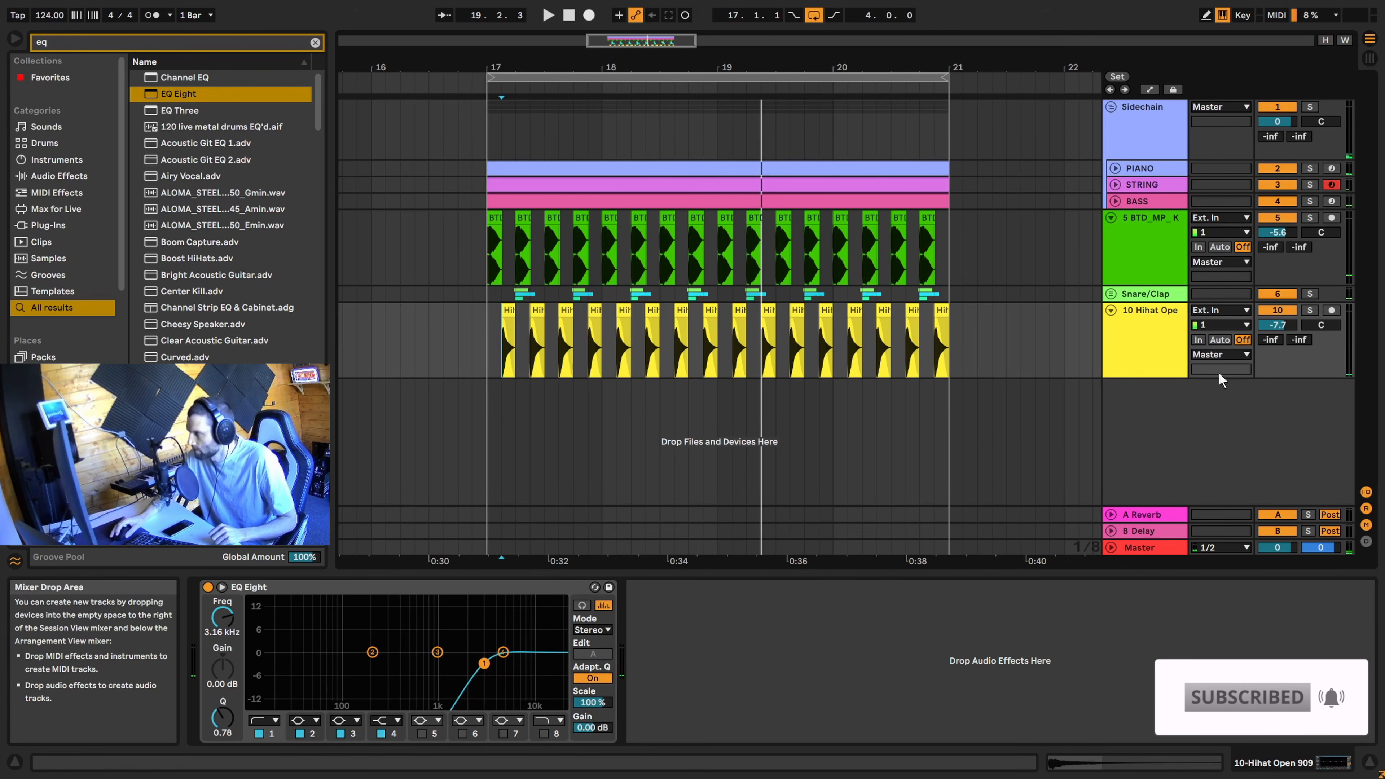
Fold the Hihat Open track and add a MIDI track below it with an empty clip from 17.1.1 to 18.1.1
{"action": "left_click", "coordinate": [1111, 311]}
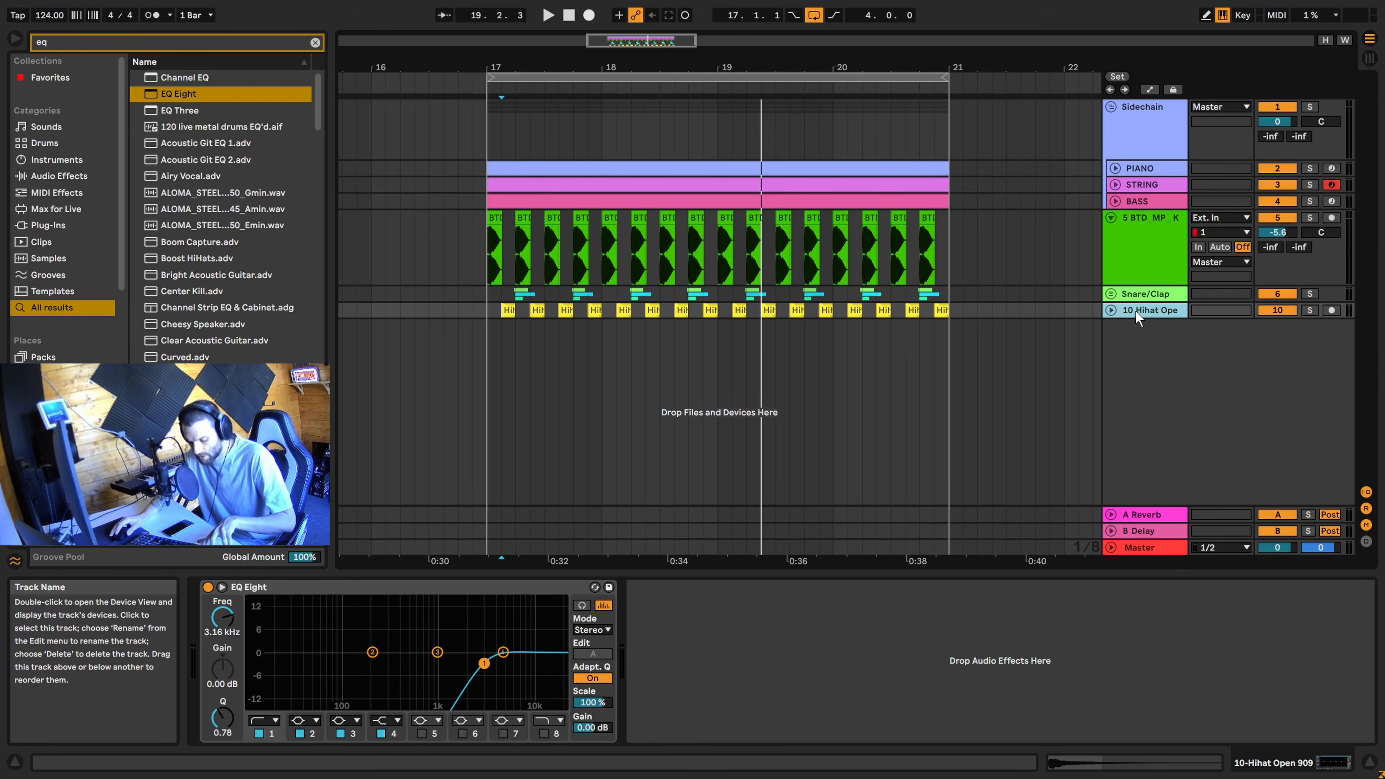
{"action": "key", "text": "ctrl+shift+t"}
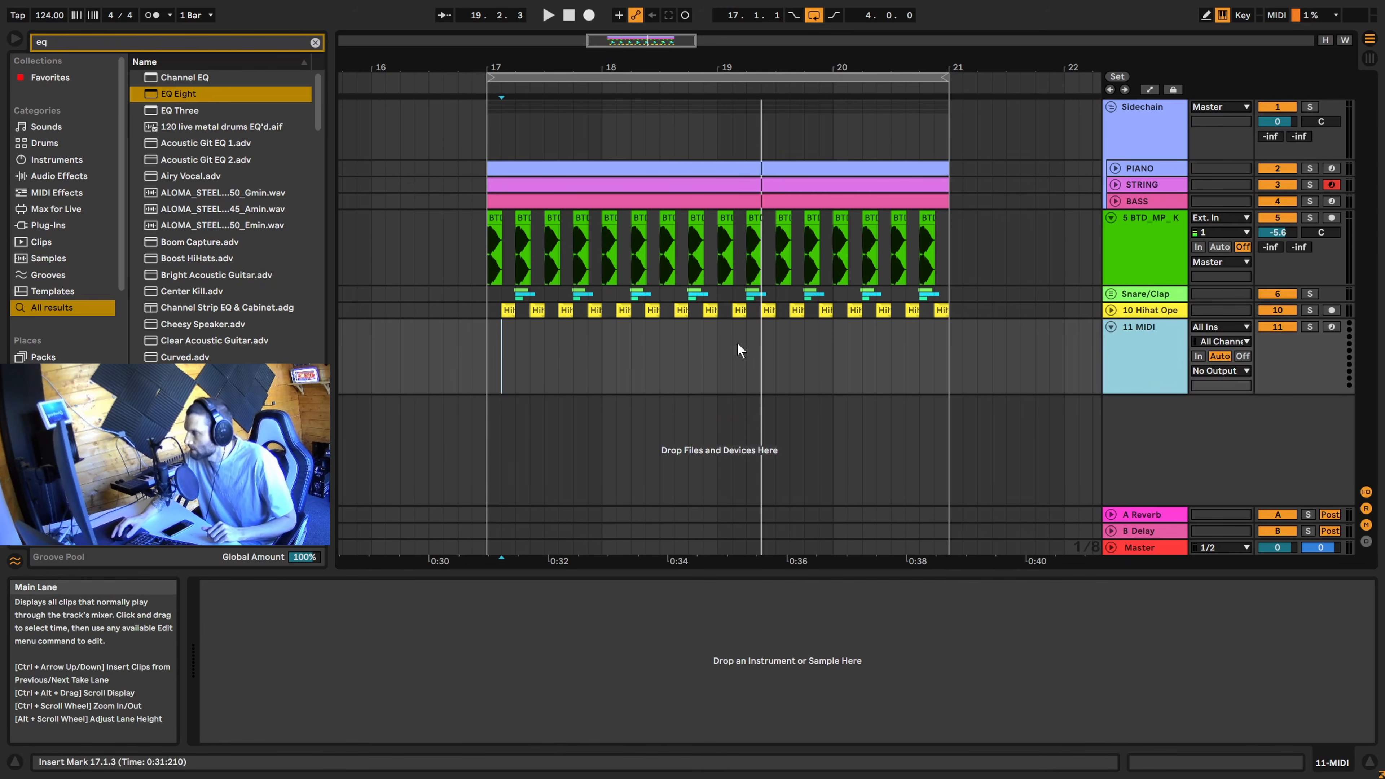
{"action": "left_click", "coordinate": [487, 352]}
{"action": "left_click_drag", "start_coordinate": [487, 352], "coordinate": [596, 352]}
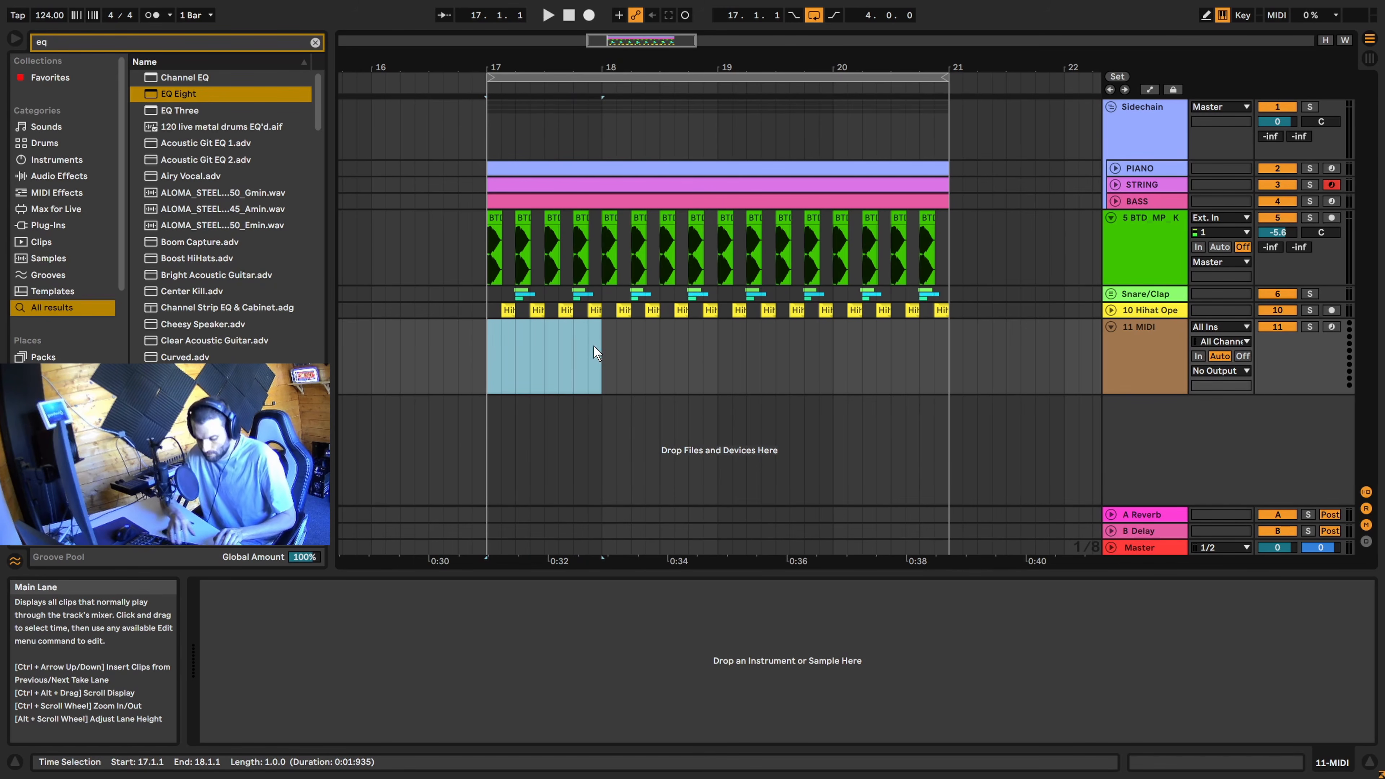
{"action": "key", "text": "ctrl+shift+m"}
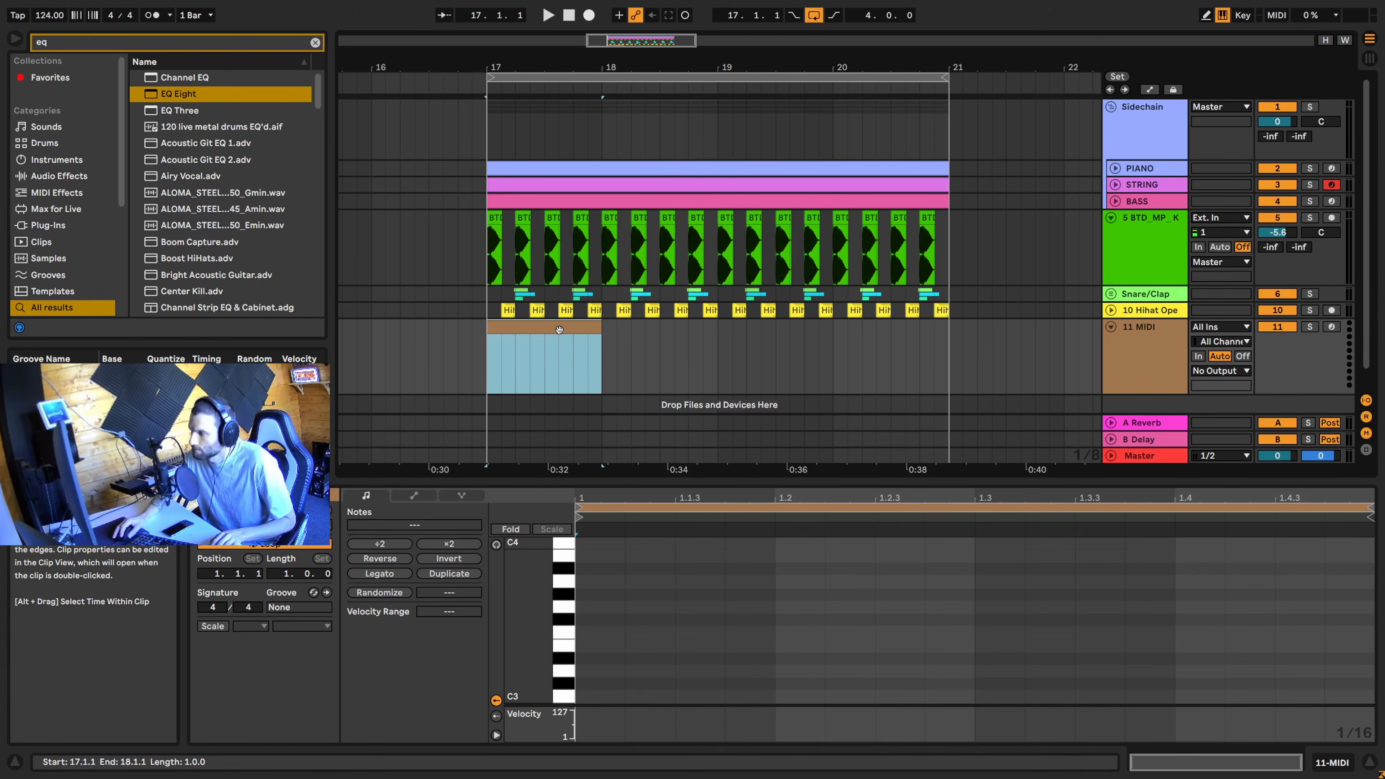
Search the browser for "909 hihat" and load Hihat Closed 909.aif as the instrument on MIDI track 11
{"action": "left_click", "coordinate": [1128, 377]}
{"action": "left_click", "coordinate": [315, 42]}
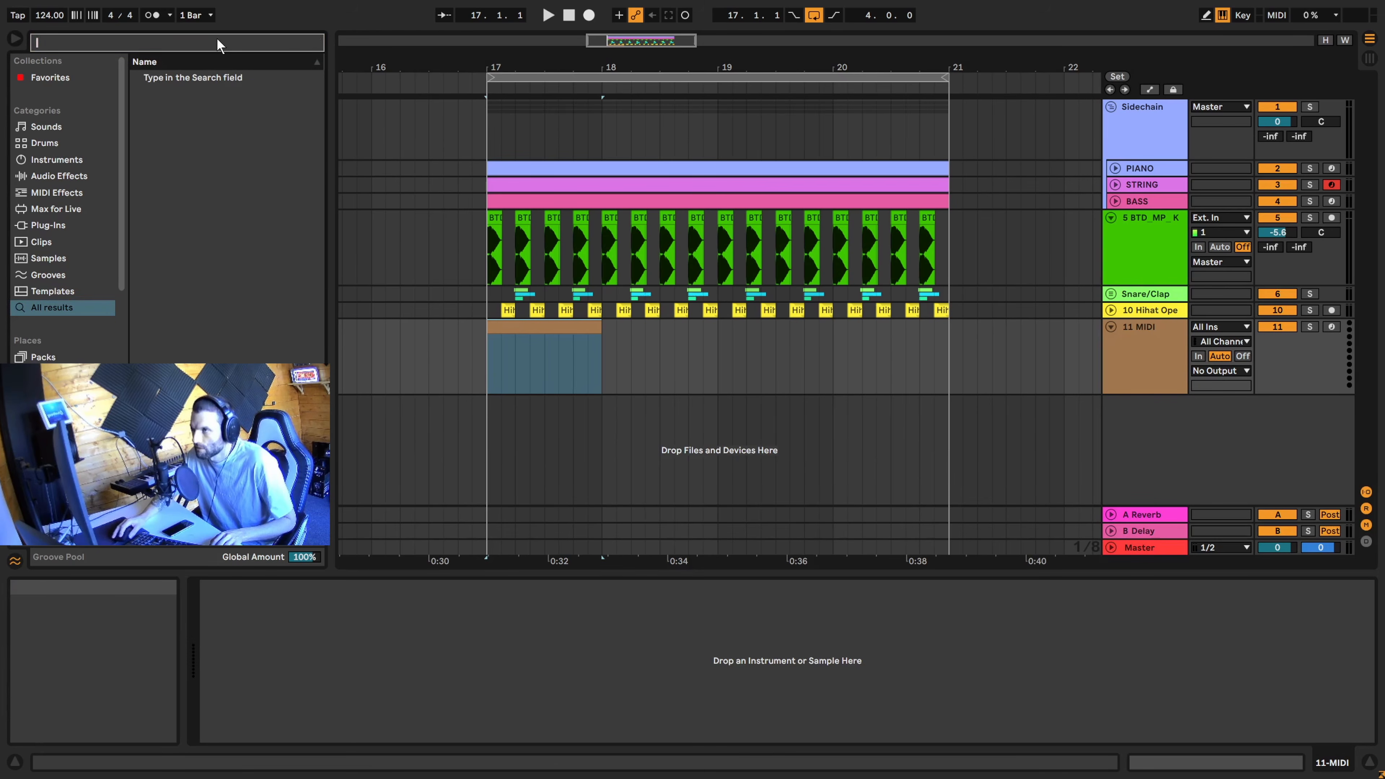
{"action": "type", "text": "909 hihat"}
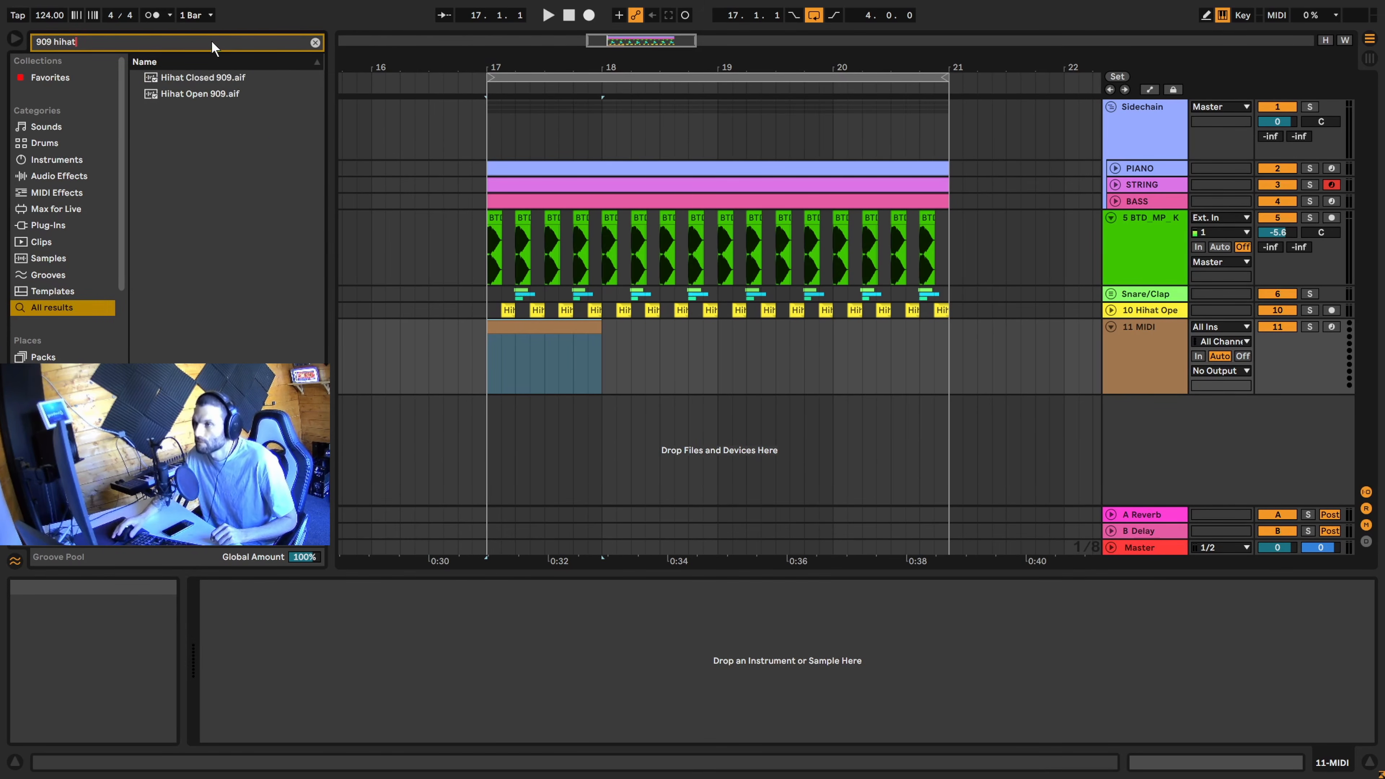
{"action": "double_click", "coordinate": [220, 77]}
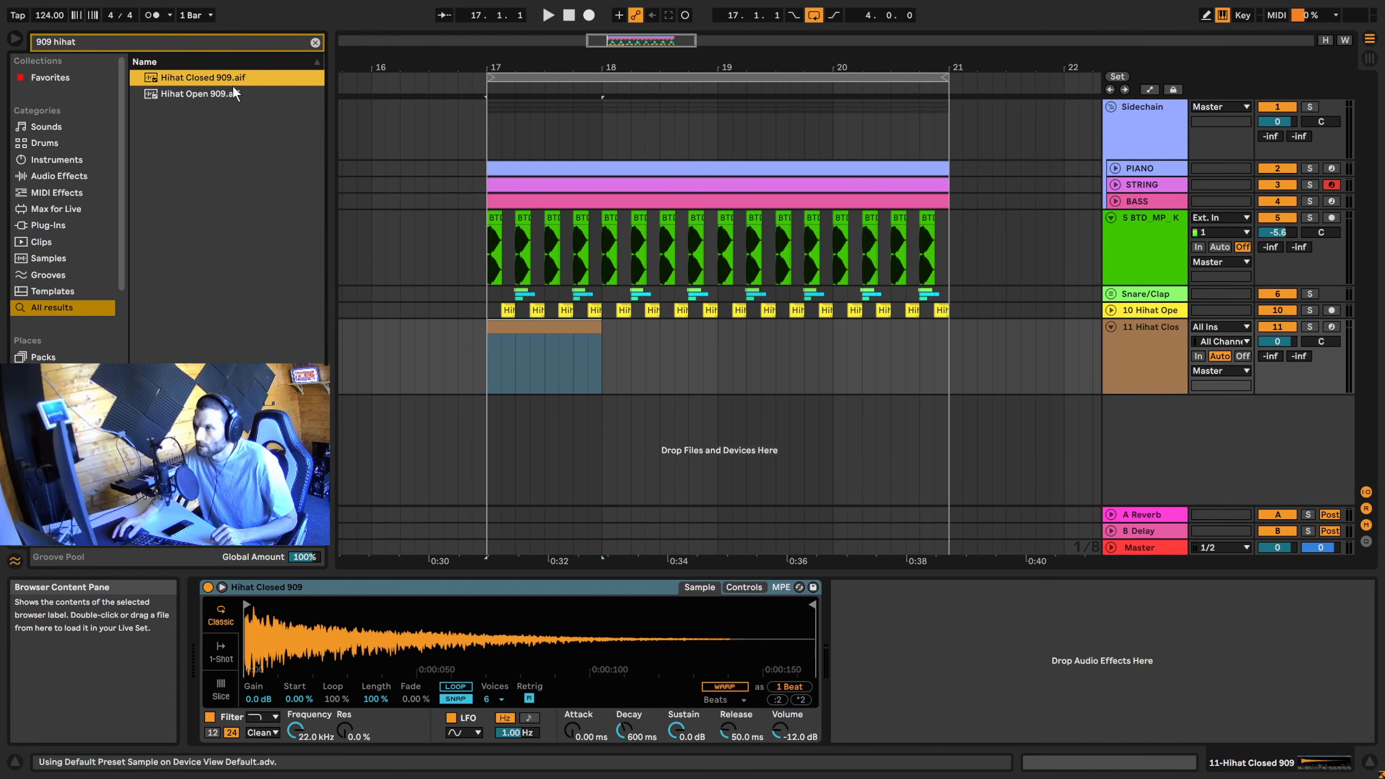
{"action": "left_click", "coordinate": [596, 594]}
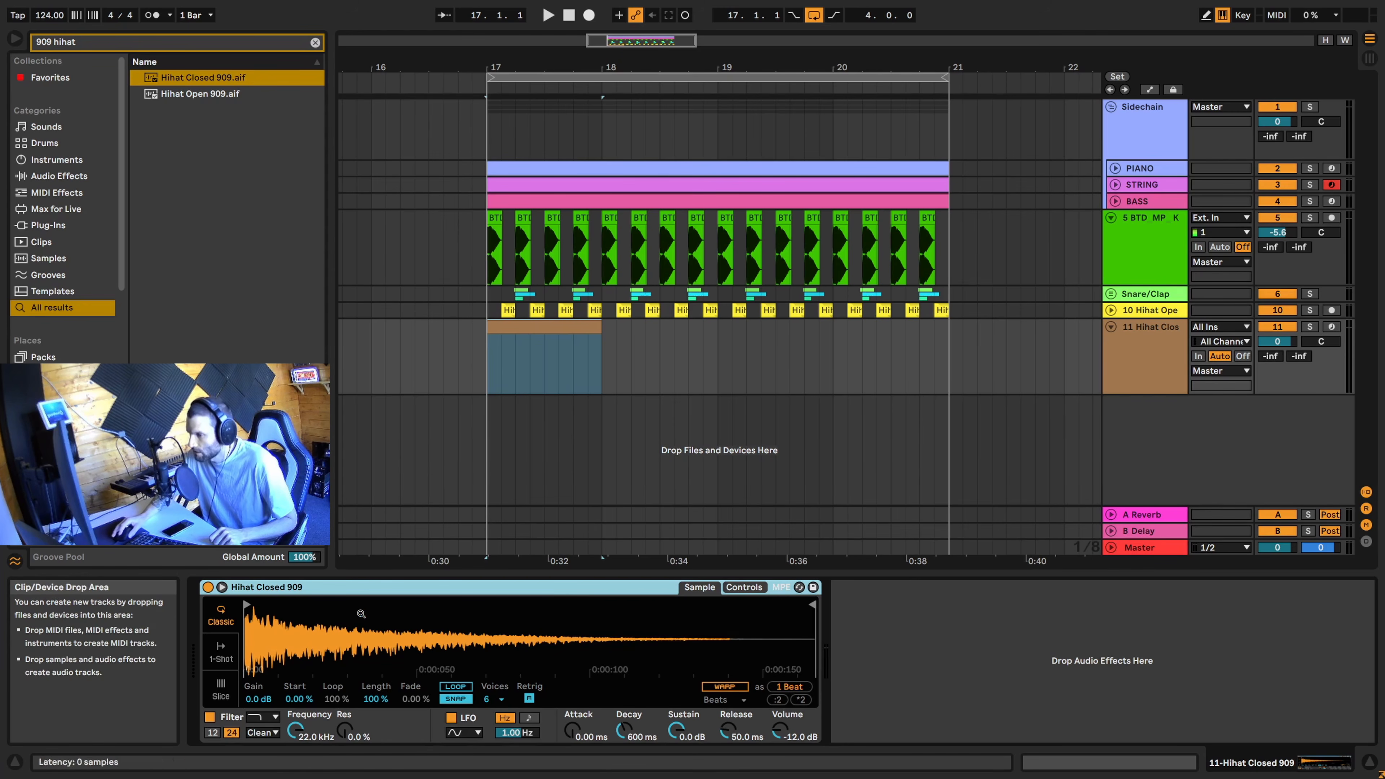
Add four consecutive sixteenth notes on C3 across the first beat of the closed hi-hat clip and play them
{"action": "double_click", "coordinate": [534, 330]}
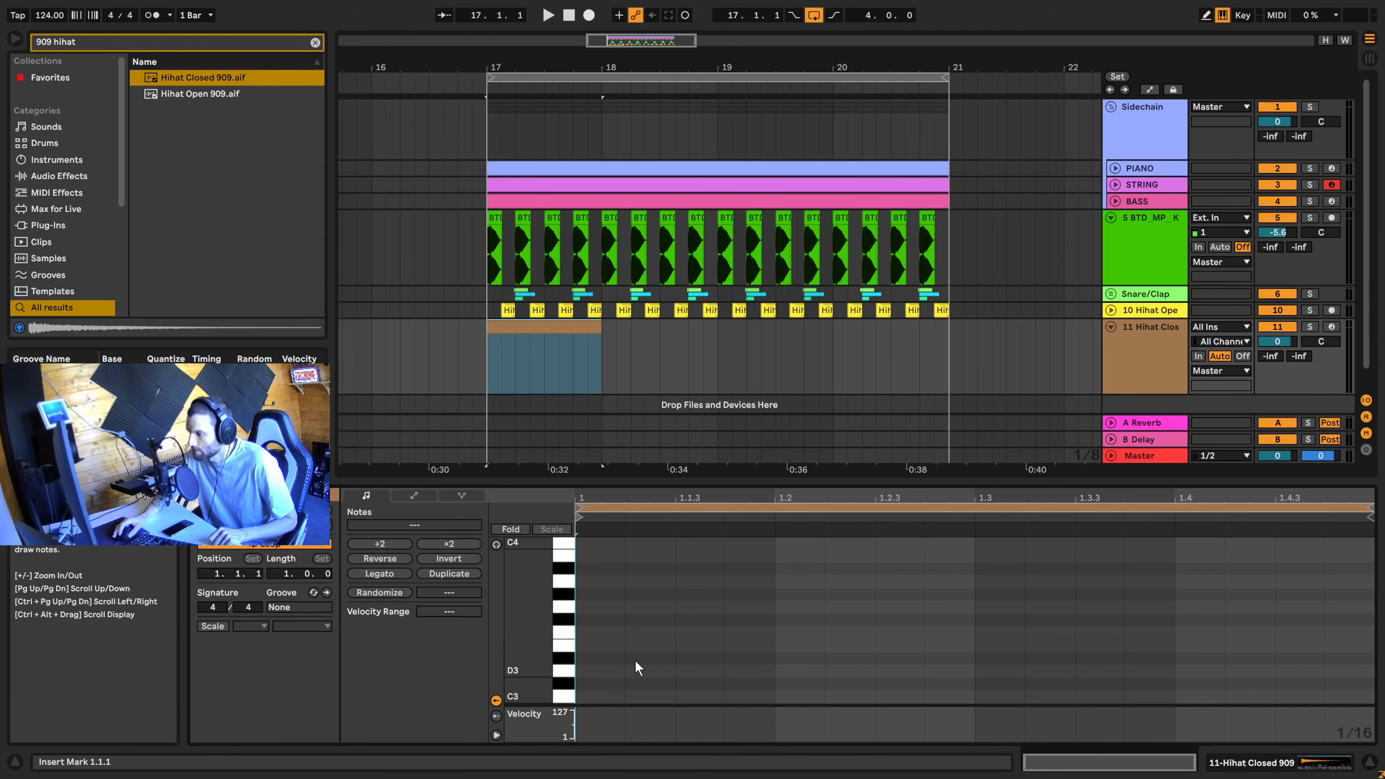
{"action": "scroll", "coordinate": [637, 666], "scroll_direction": "down", "scroll_amount": 1}
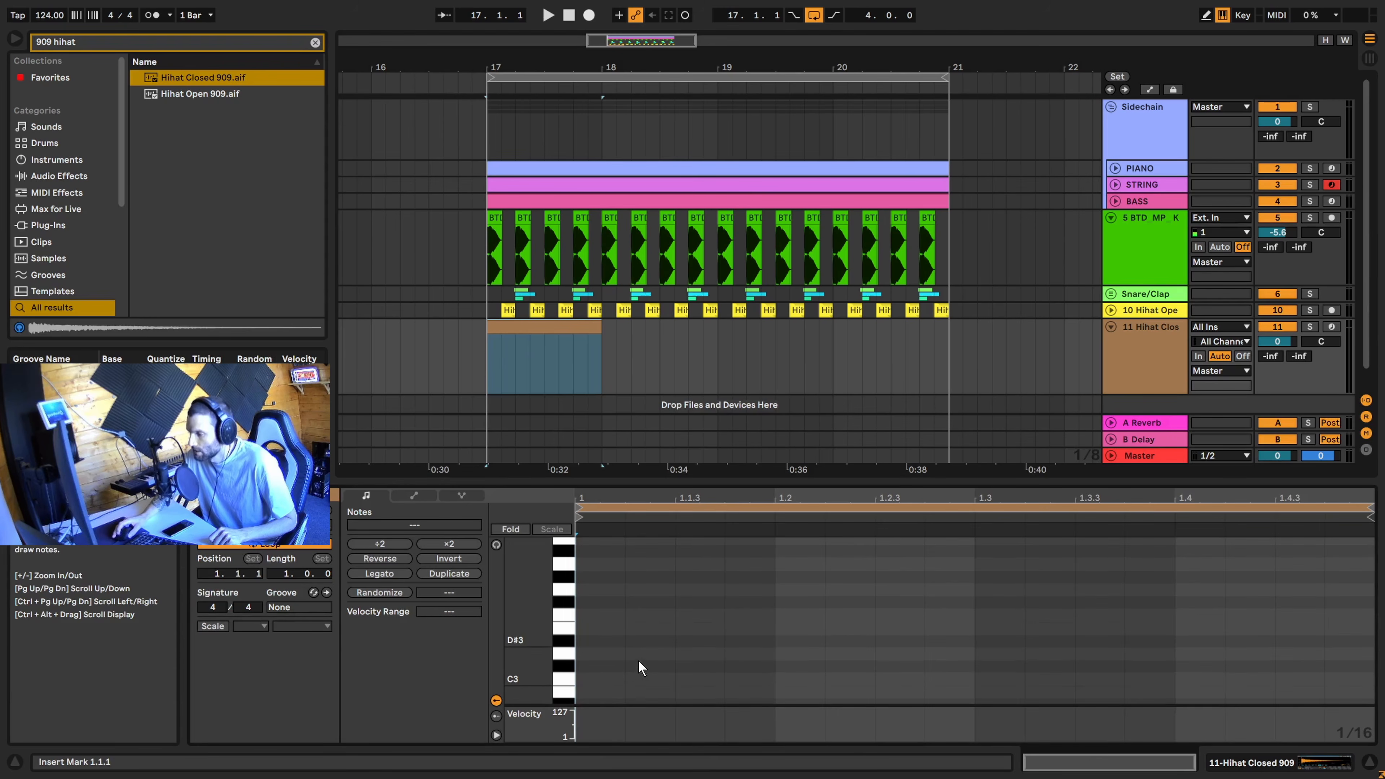
{"action": "double_click", "coordinate": [602, 680]}
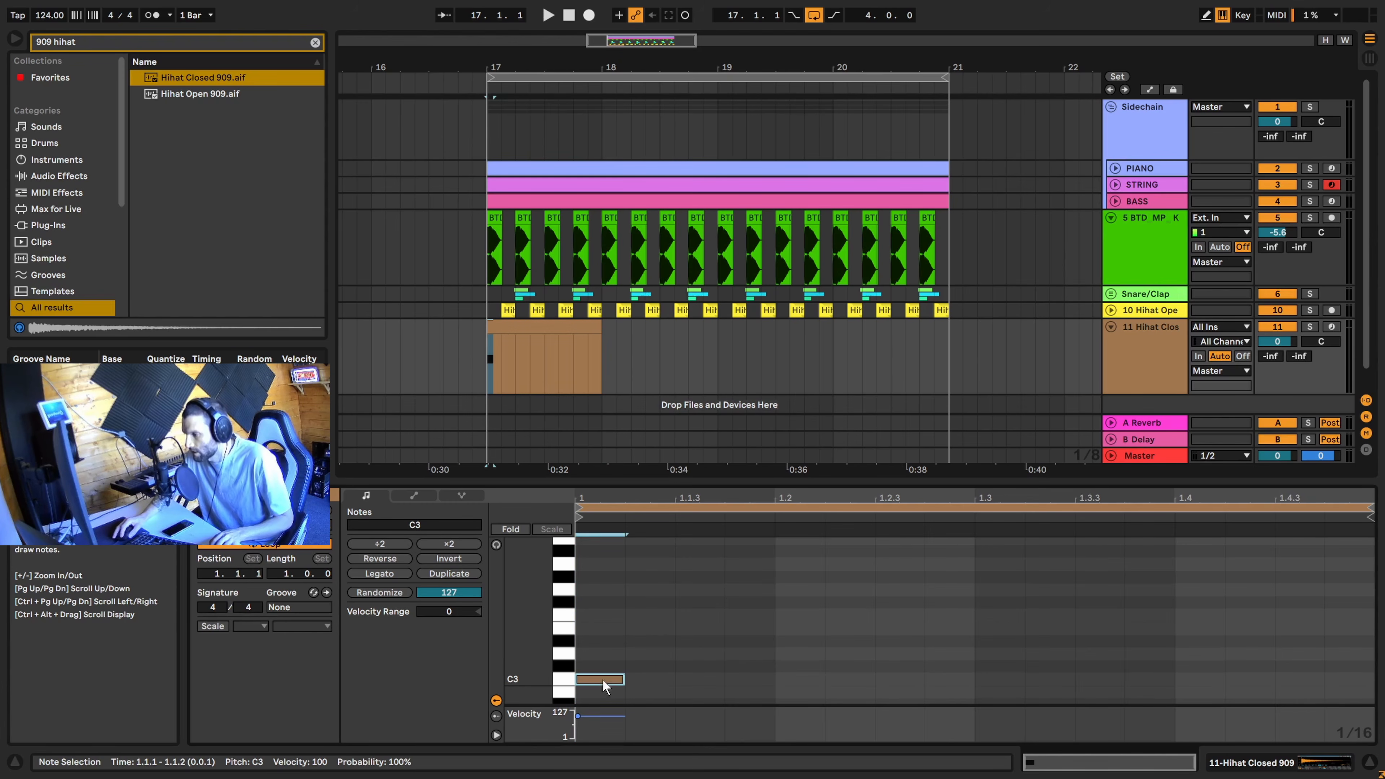
{"action": "double_click", "coordinate": [642, 679]}
{"action": "double_click", "coordinate": [715, 681]}
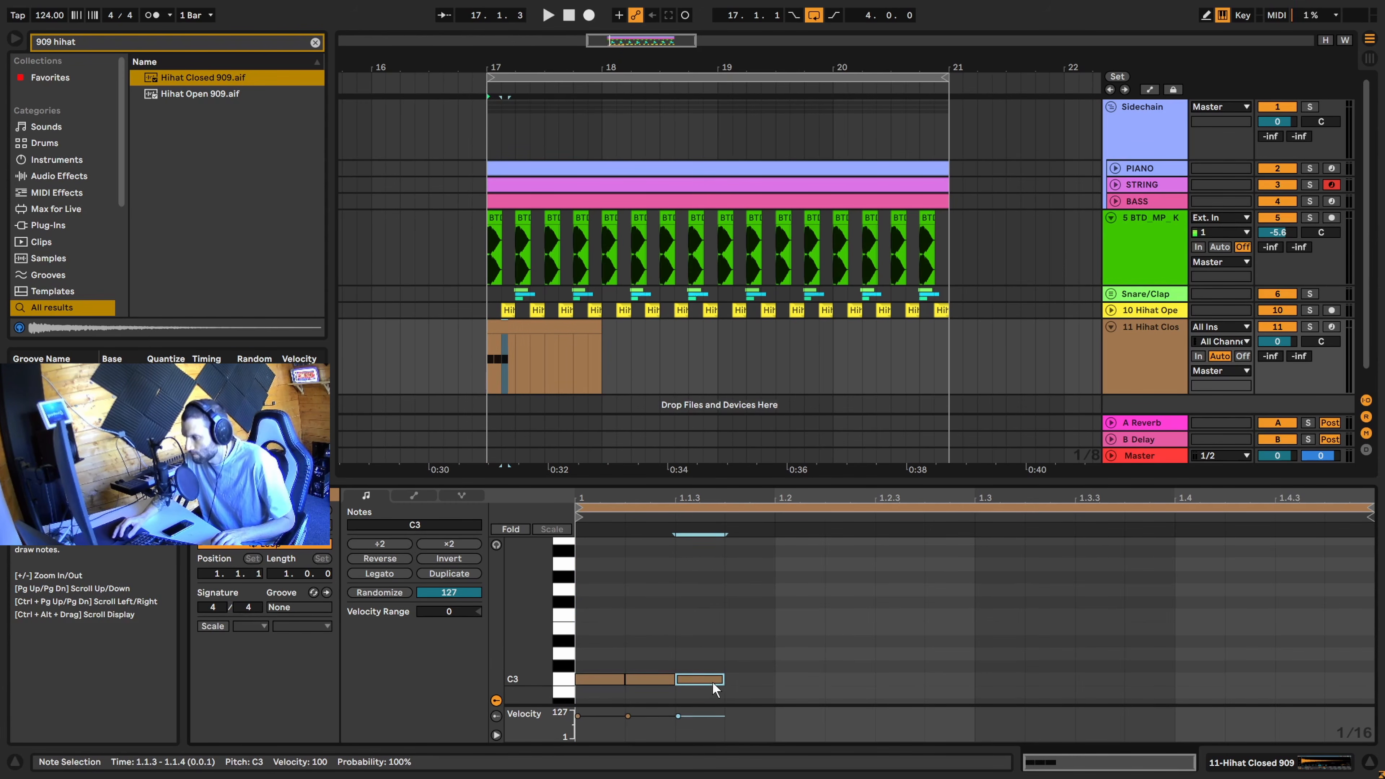
{"action": "double_click", "coordinate": [745, 680]}
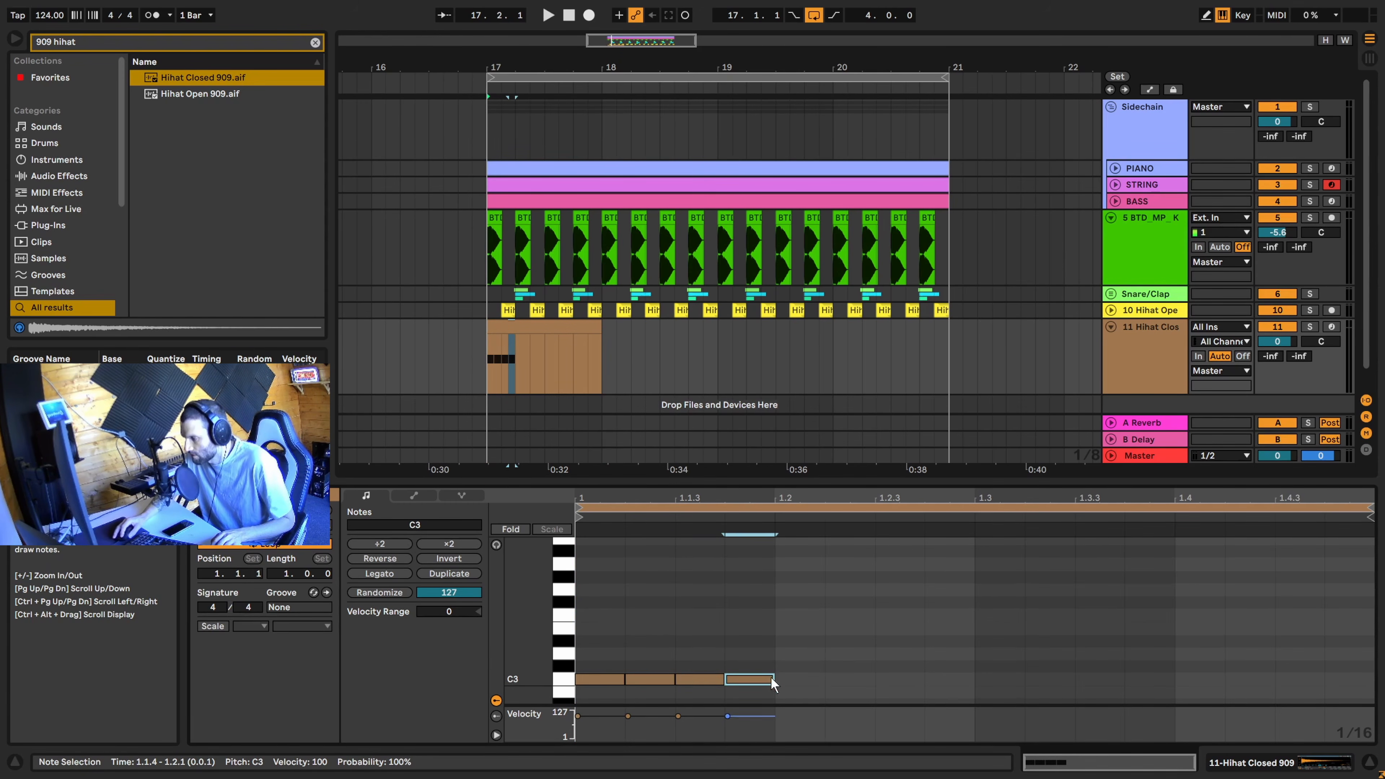
{"action": "key", "text": "space"}
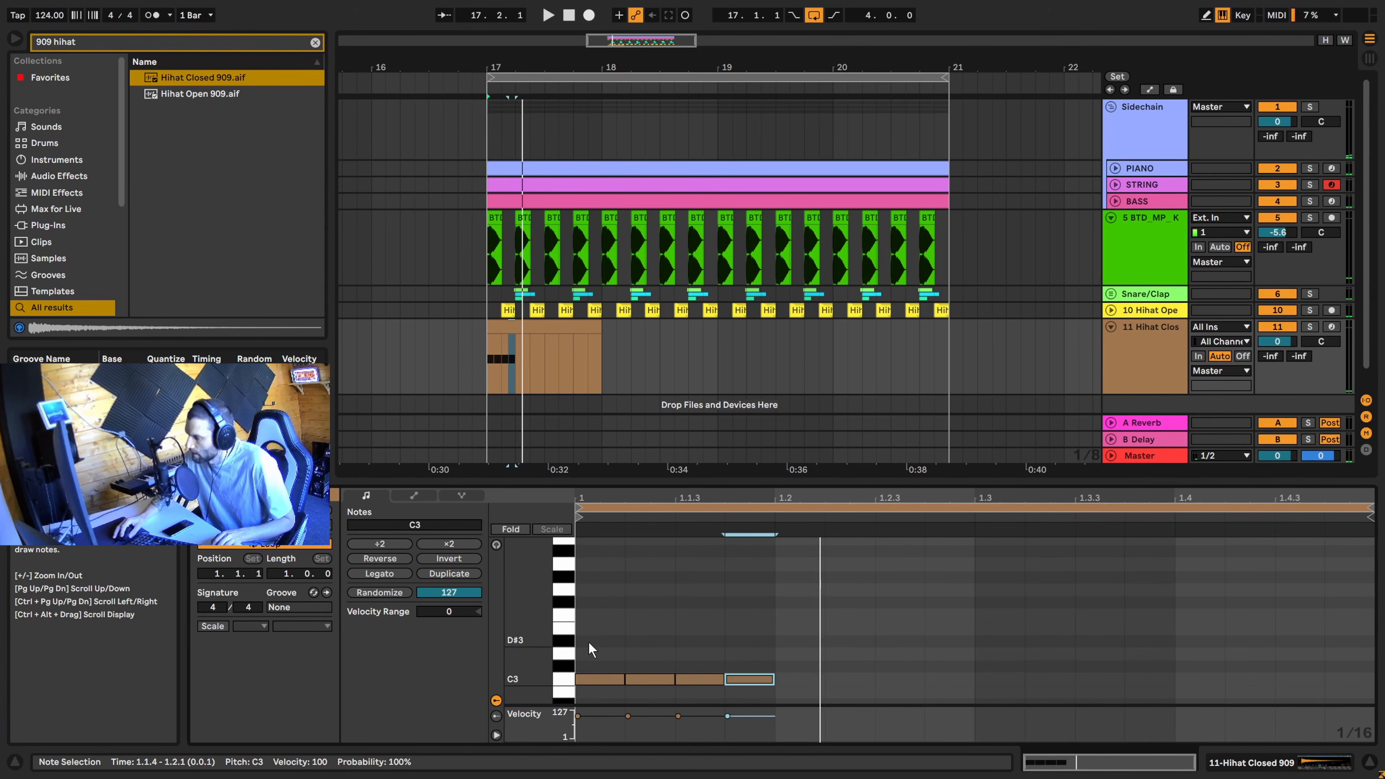
{"action": "key", "text": "space"}
Duplicate the four C3 notes three times to fill the one-bar closed hi-hat clip, and play it back
{"action": "left_click_drag", "start_coordinate": [589, 642], "coordinate": [755, 697]}
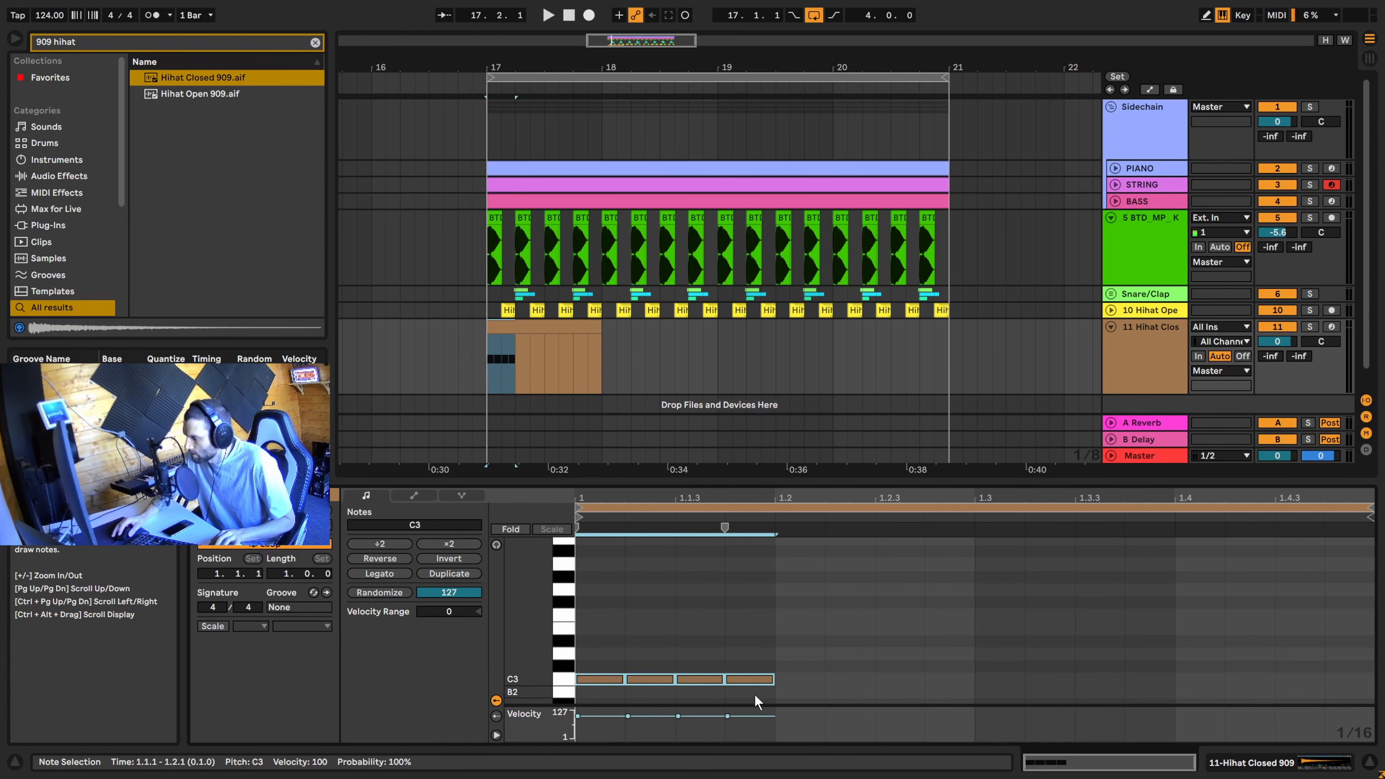
{"action": "key", "text": "ctrl+d"}
{"action": "key", "text": "ctrl+d"}
{"action": "key", "text": "ctrl+d"}
{"action": "key", "text": "space"}
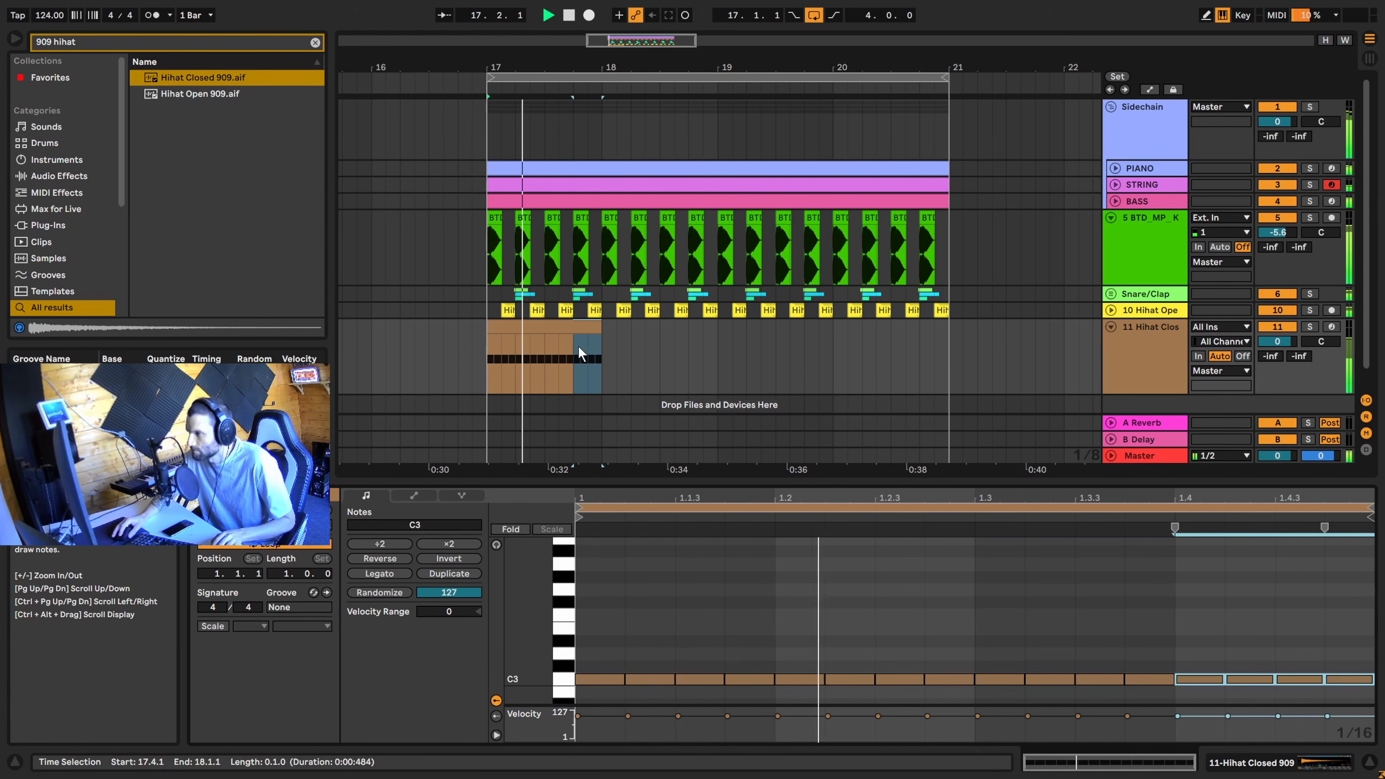
{"action": "key", "text": "space"}
{"action": "left_click", "coordinate": [704, 355]}
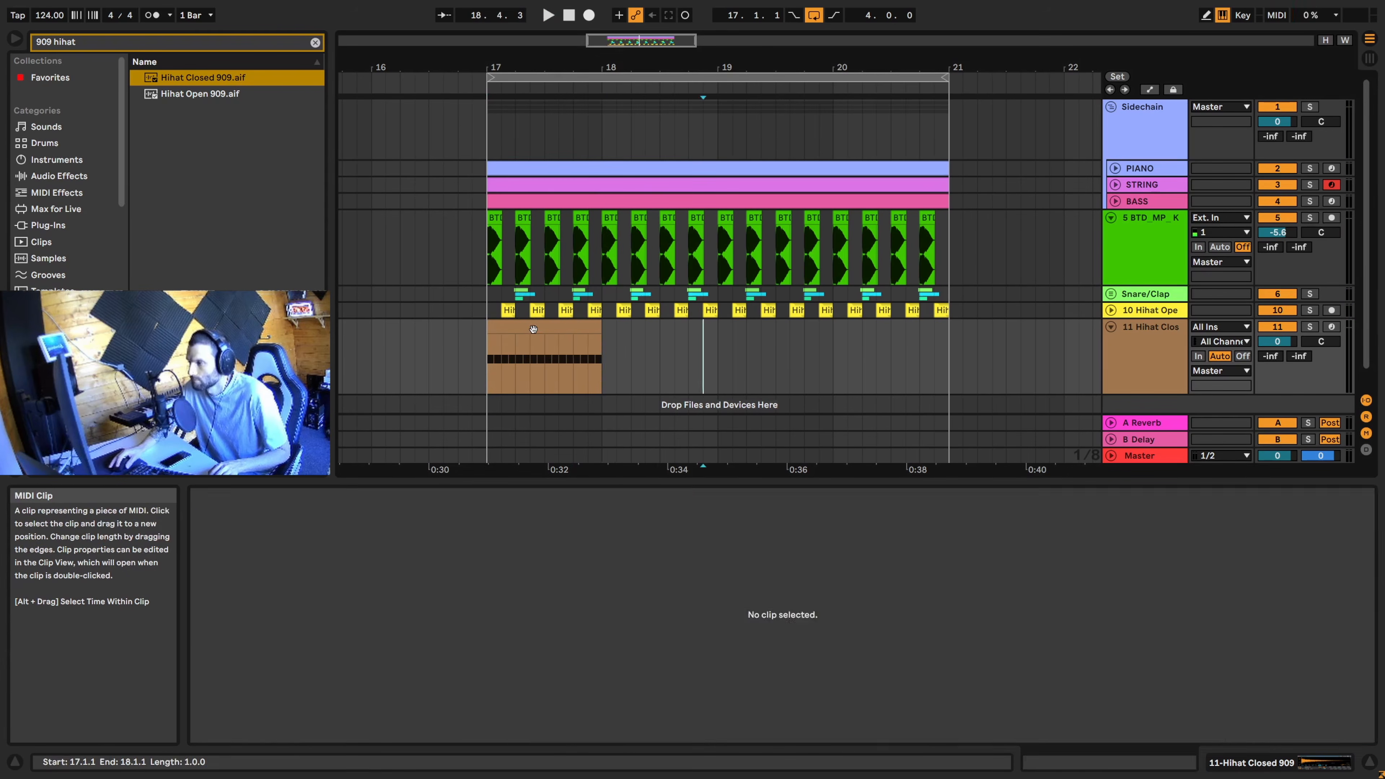
Extend the looped closed hi-hat clip to 21.1.1 and set the track's volume to -12 dB during playback
{"action": "left_click", "coordinate": [533, 329]}
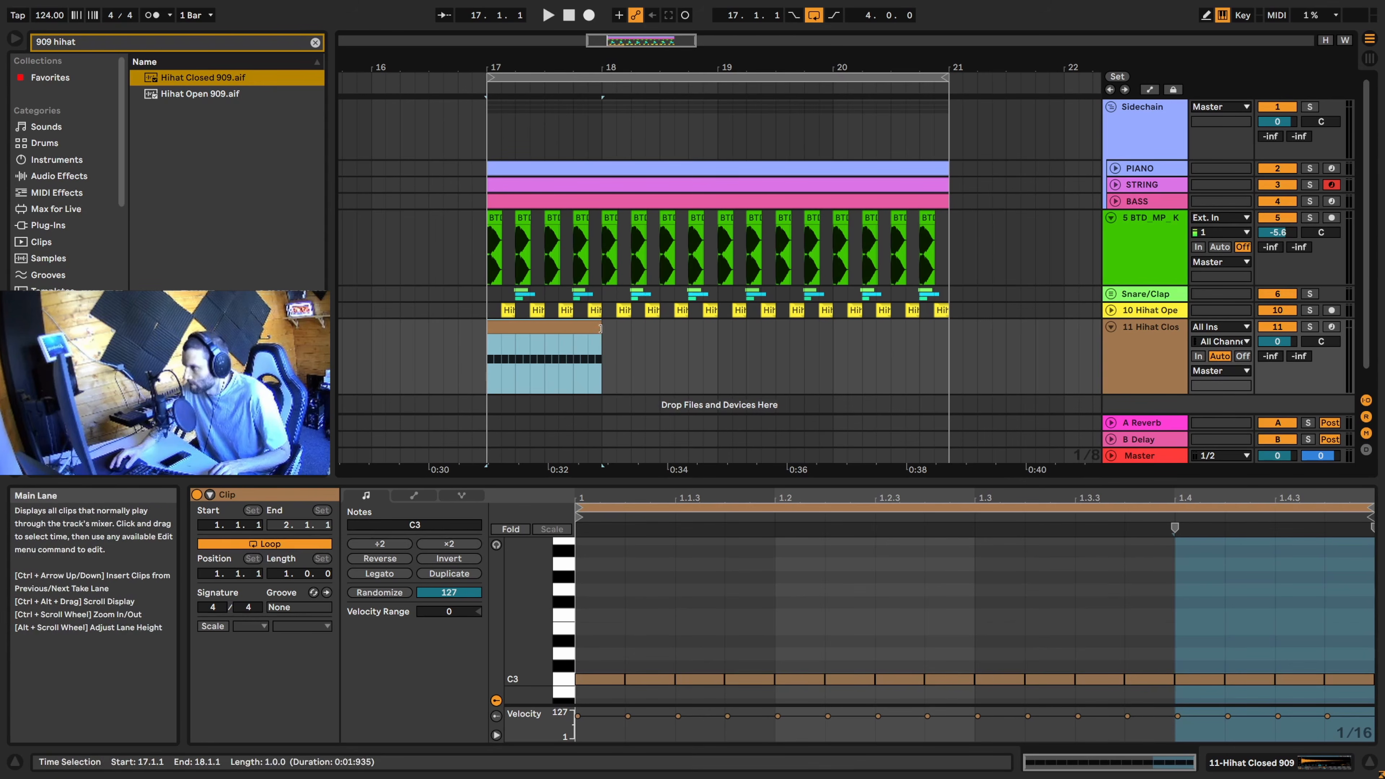
{"action": "left_click_drag", "start_coordinate": [599, 327], "coordinate": [949, 328]}
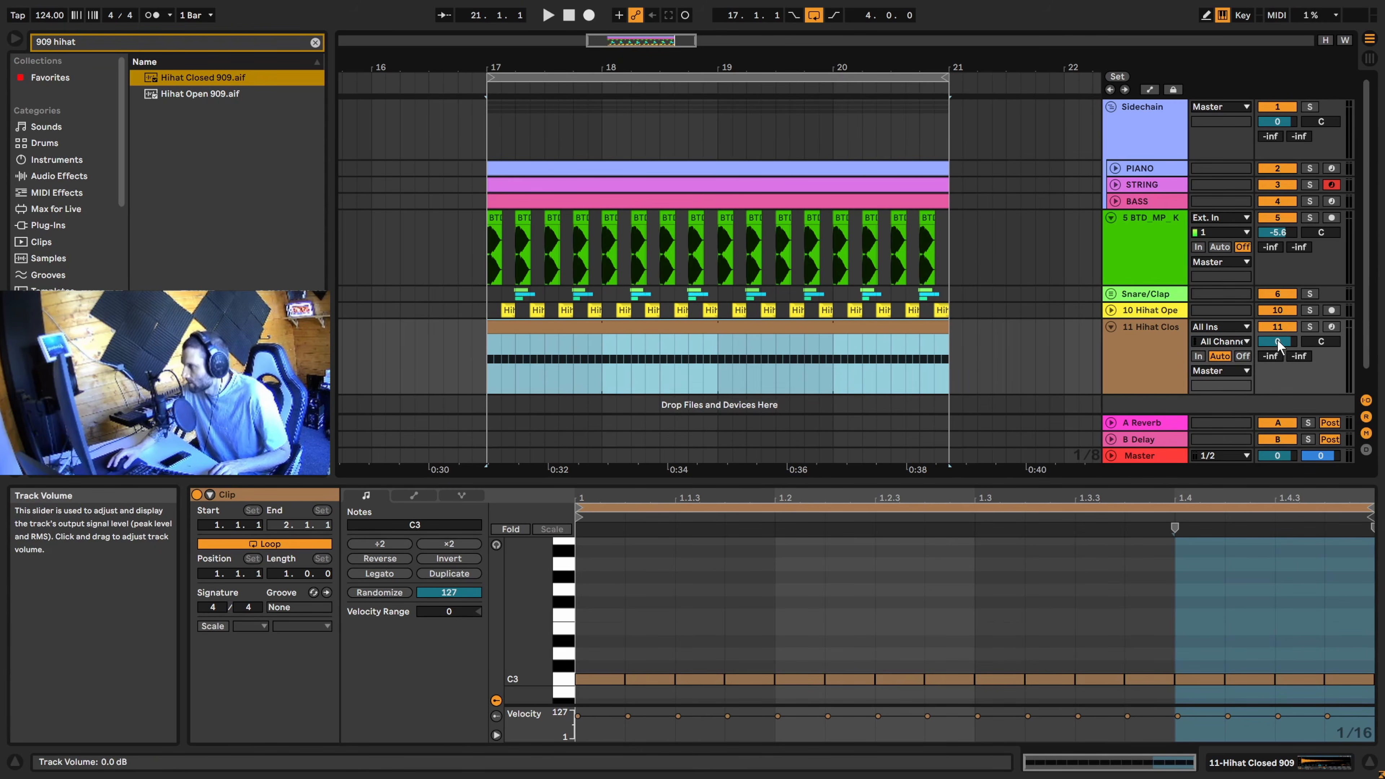
{"action": "key", "text": "space"}
{"action": "left_click_drag", "start_coordinate": [1277, 339], "coordinate": [1278, 378]}
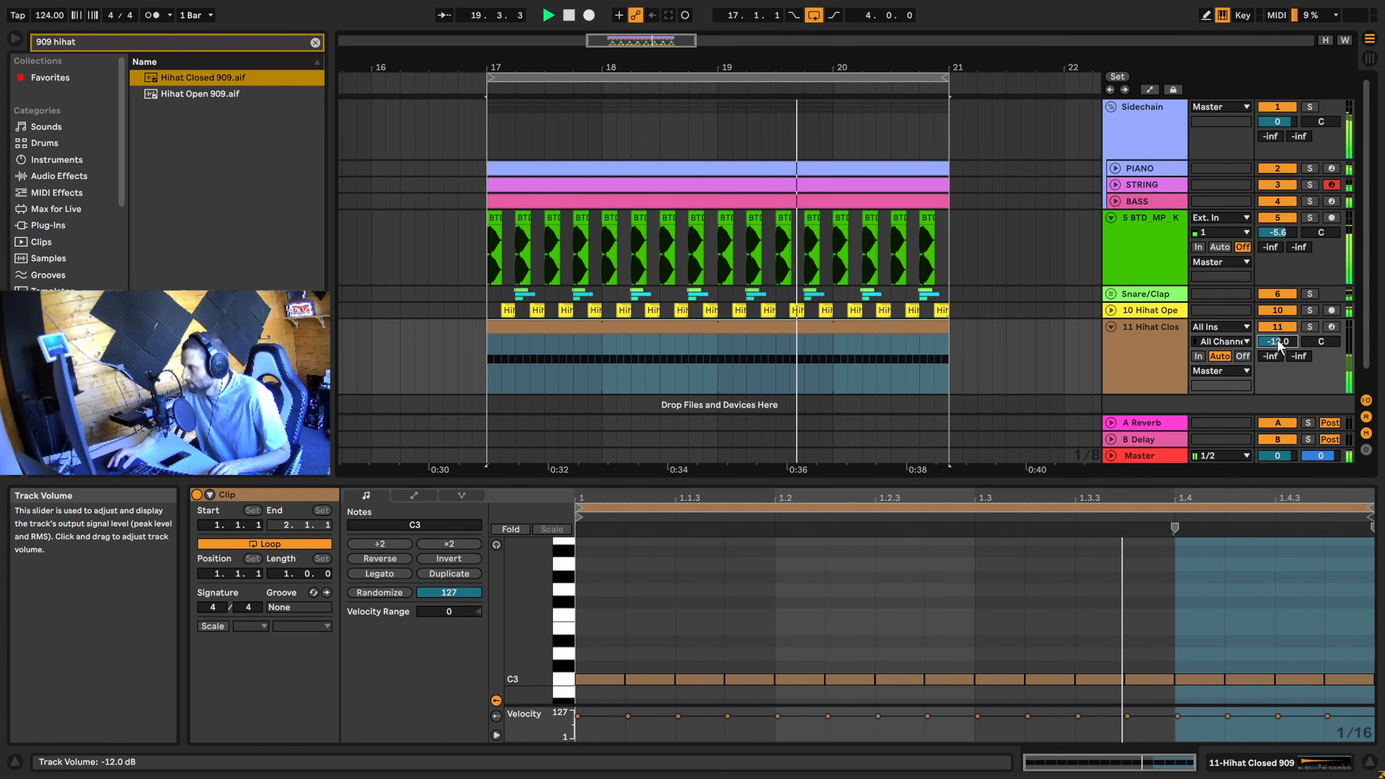
{"action": "key", "text": "space"}
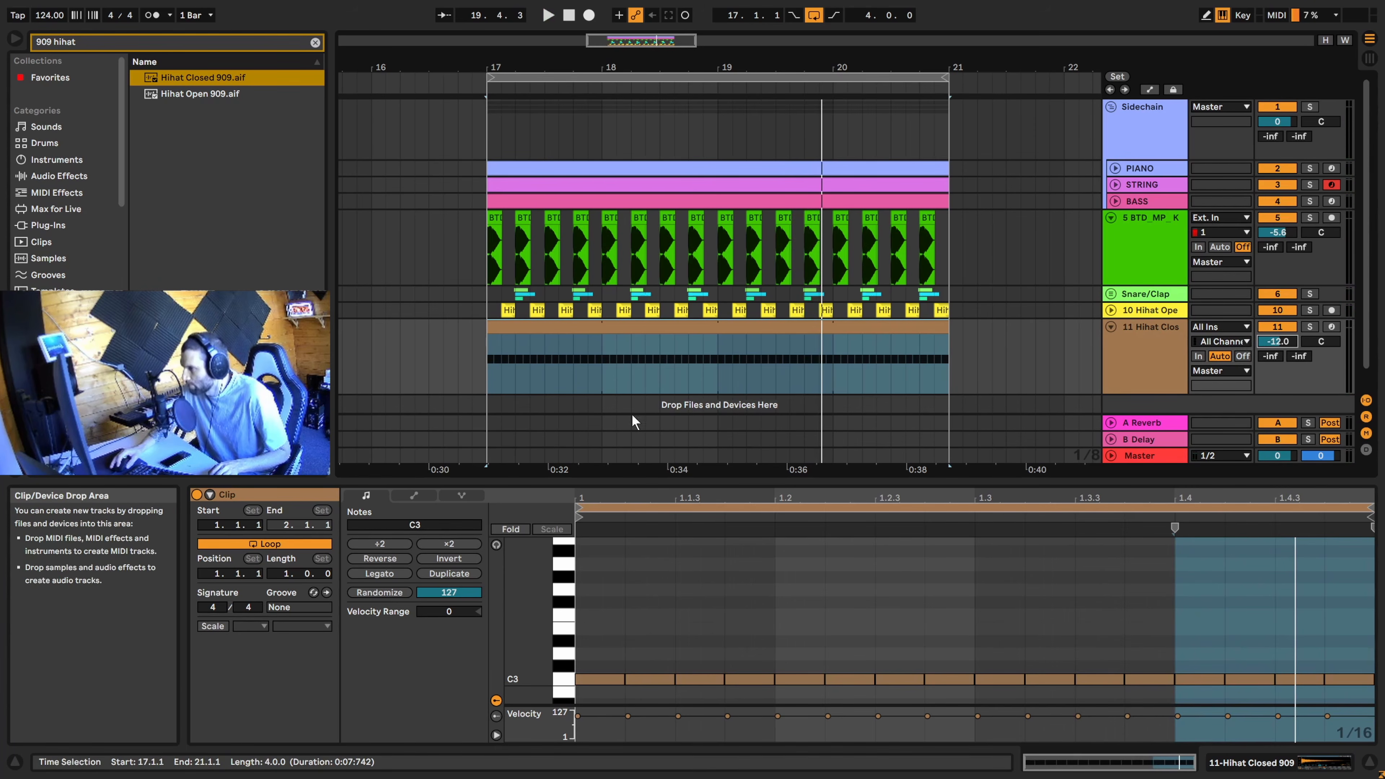
Copy the sidechain Compressor from the Snare/Clap group onto the Hihat Closed track and play the result
{"action": "left_click", "coordinate": [1147, 299]}
{"action": "double_click", "coordinate": [1143, 299]}
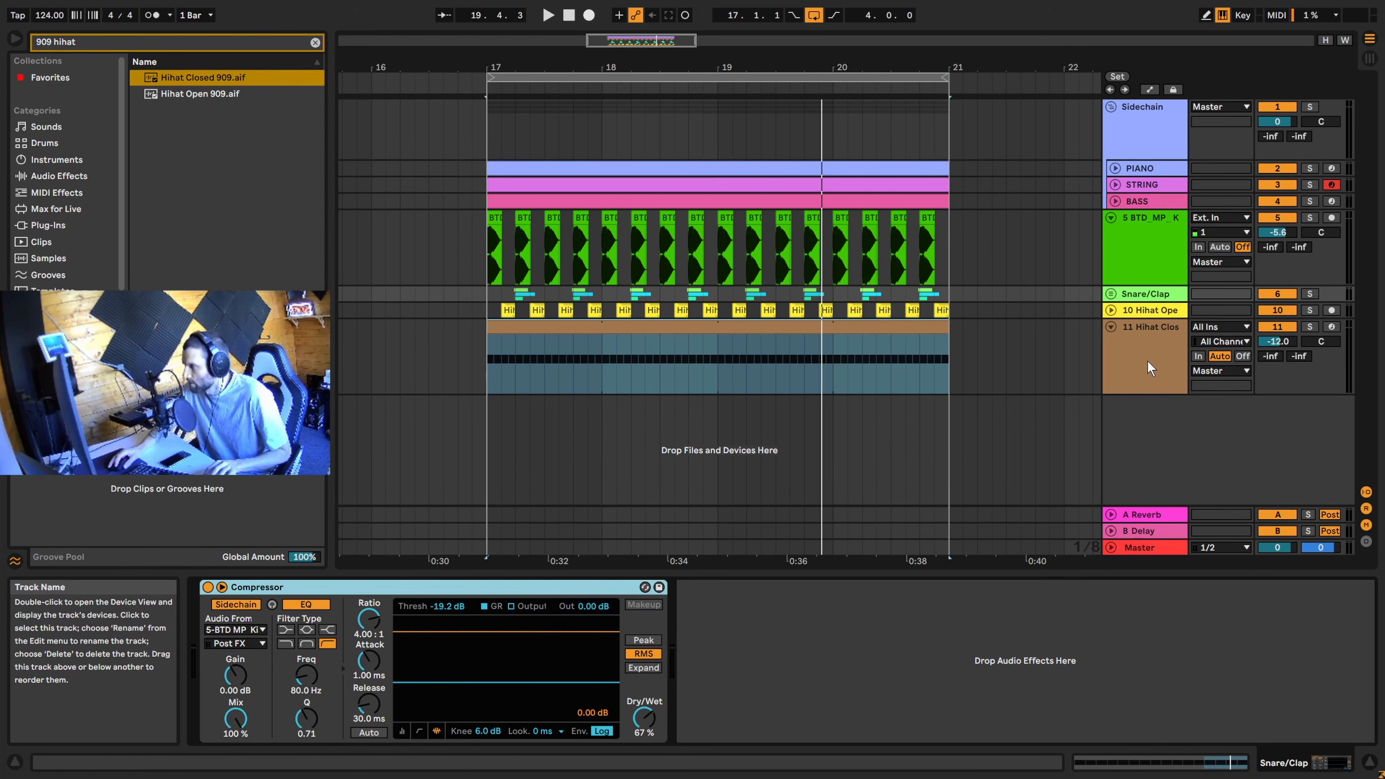
{"action": "left_click", "coordinate": [1106, 369]}
{"action": "left_click", "coordinate": [922, 668]}
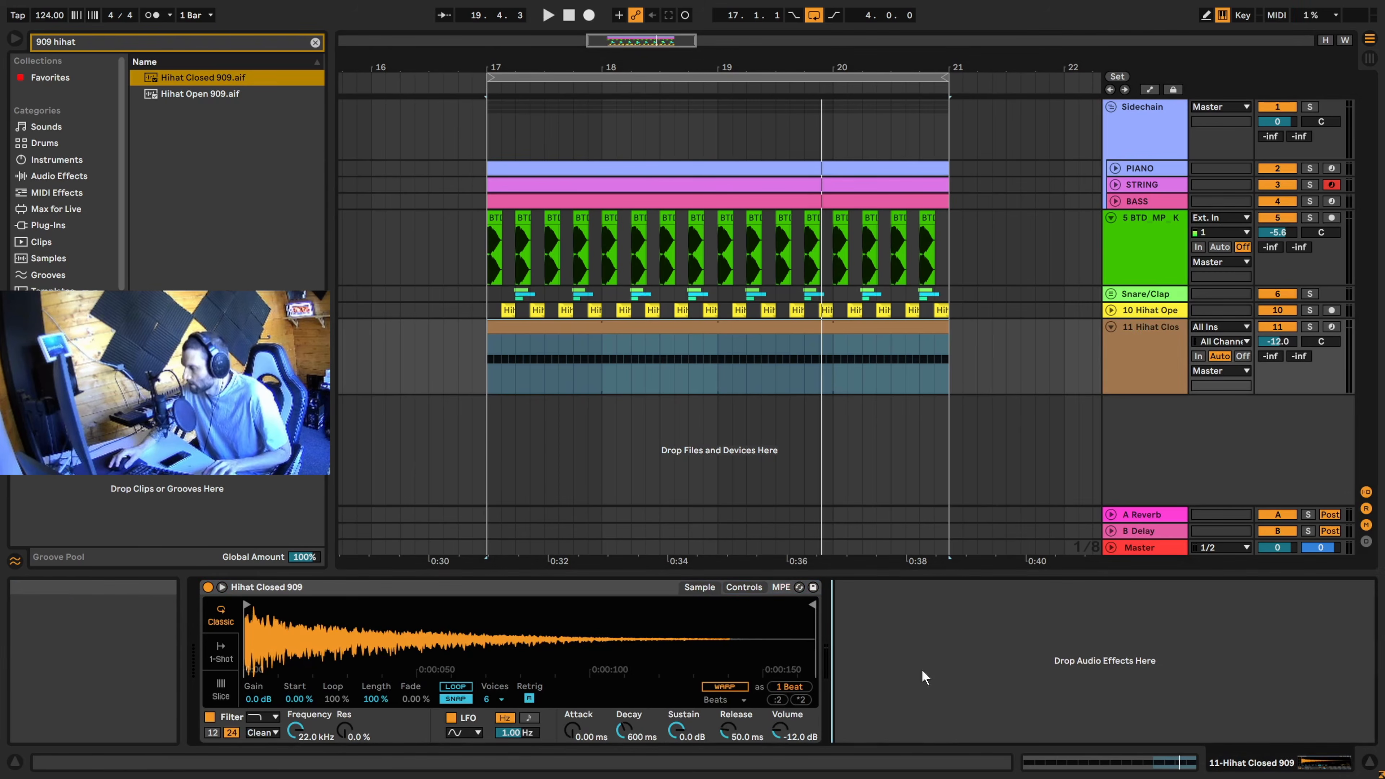
{"action": "key", "text": "ctrl+v"}
{"action": "key", "text": "space"}
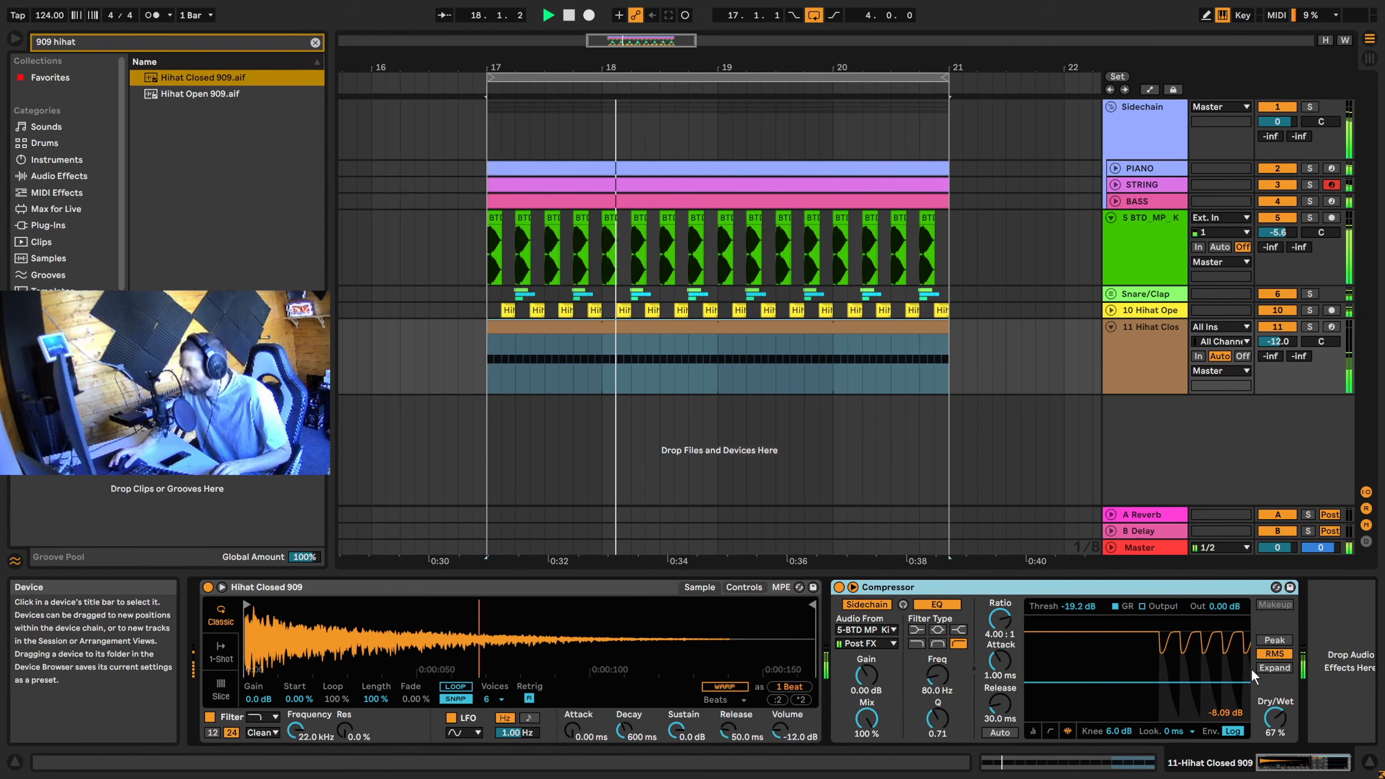
Set the closed hi-hat sampler's random pan (Ran>Pan) to 10 %, auditioning the track soloed and in the full mix
{"action": "left_click", "coordinate": [1310, 326]}
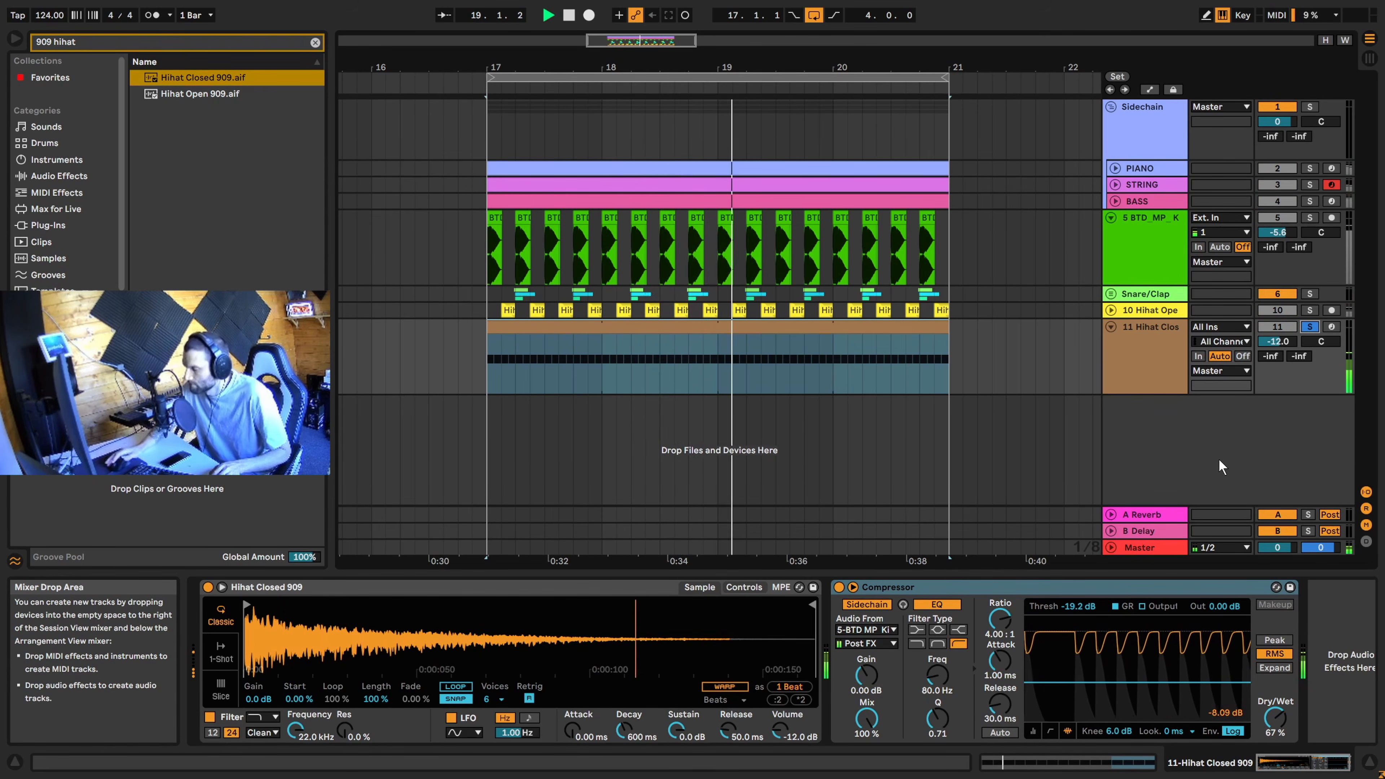
{"action": "key", "text": "space"}
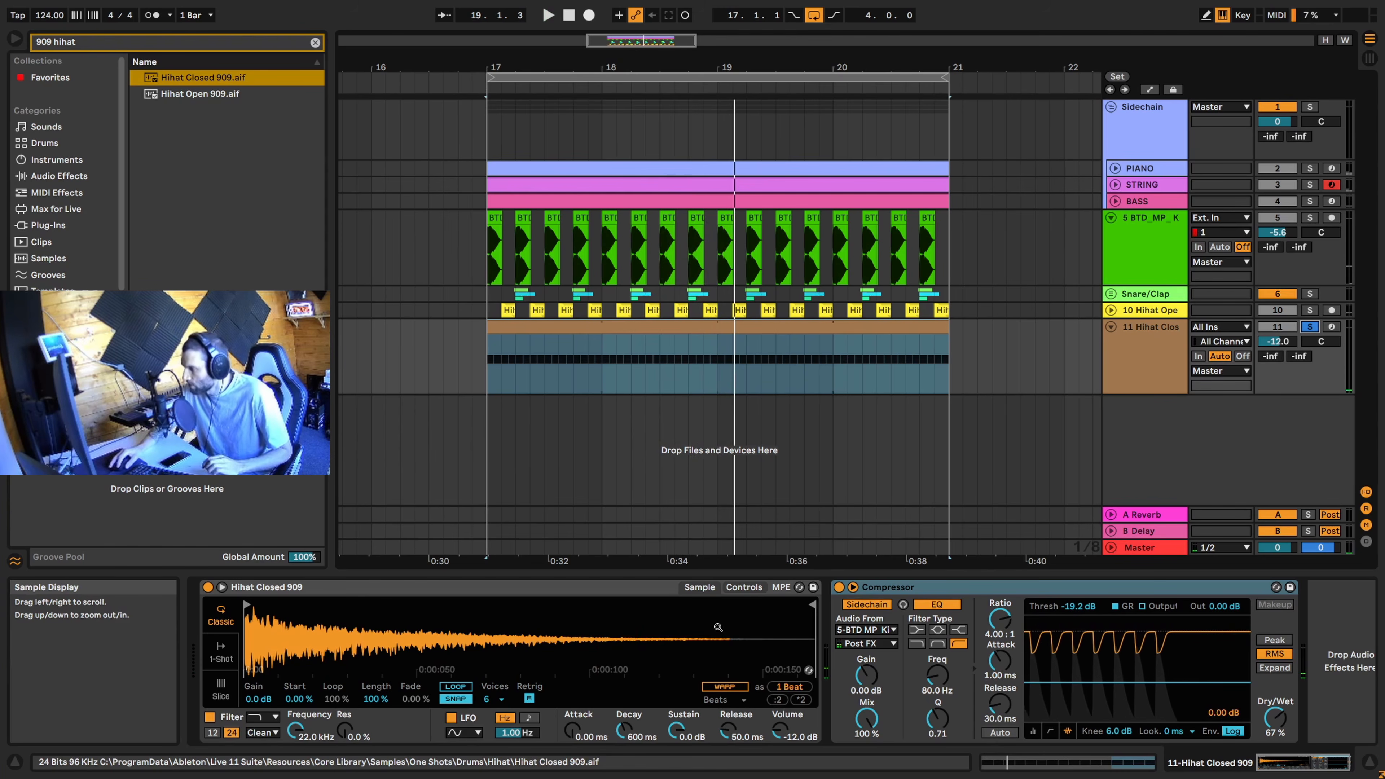
{"action": "left_click", "coordinate": [744, 588]}
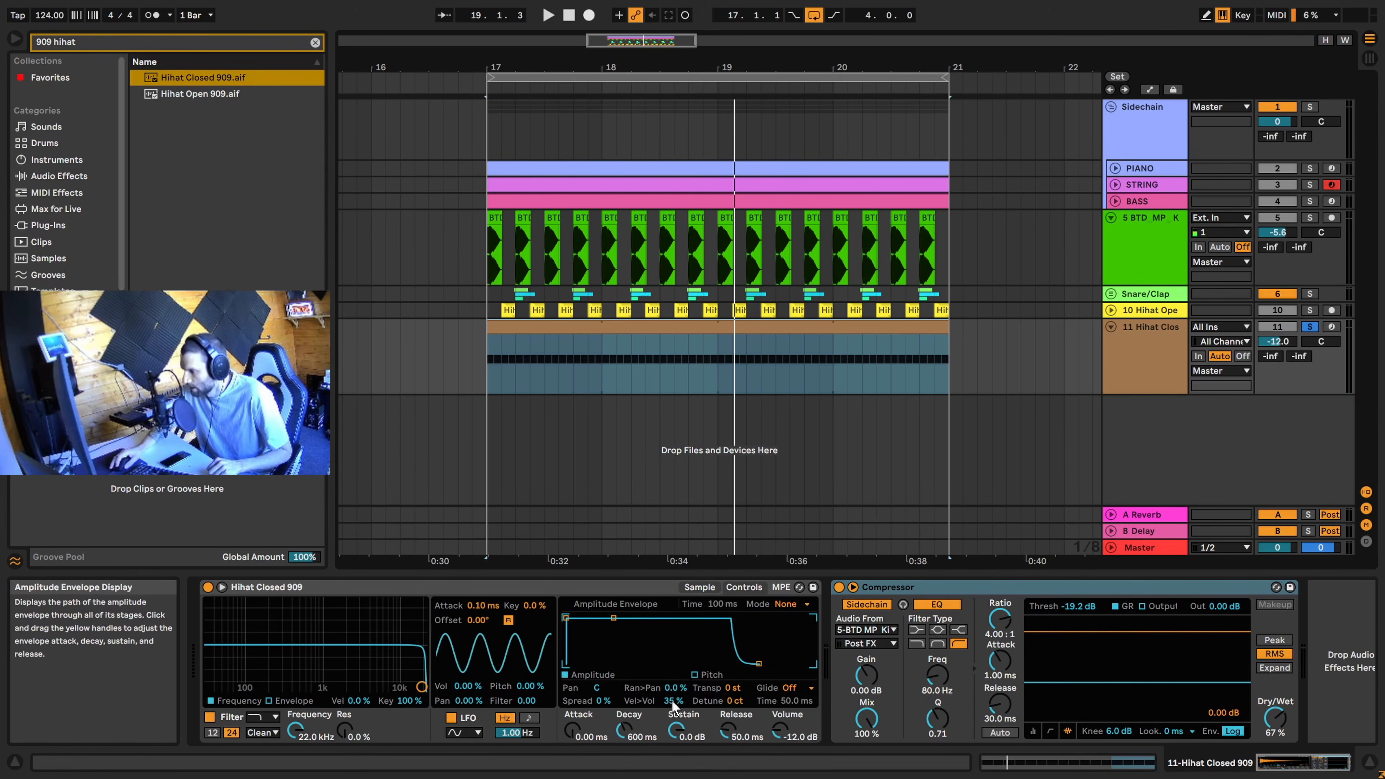
{"action": "left_click", "coordinate": [677, 688]}
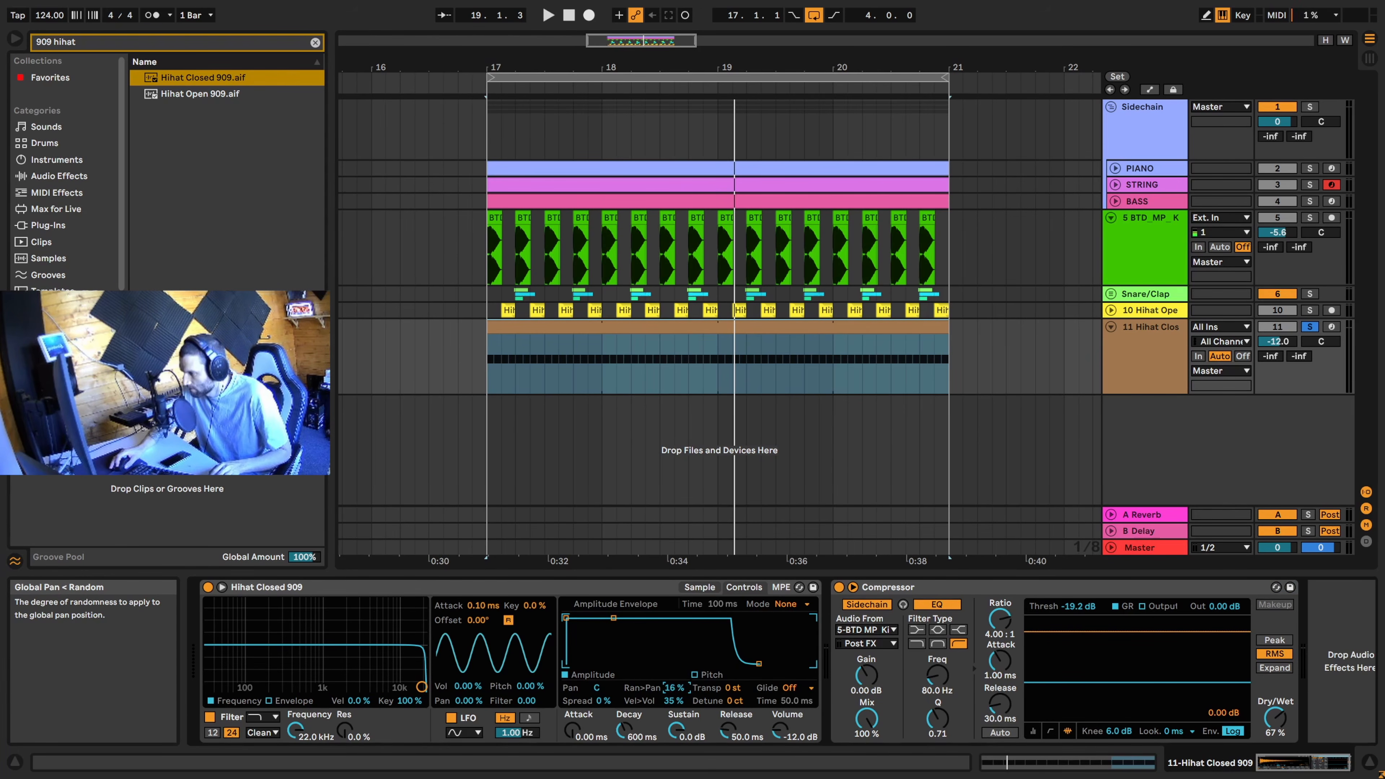
{"action": "key", "text": "space"}
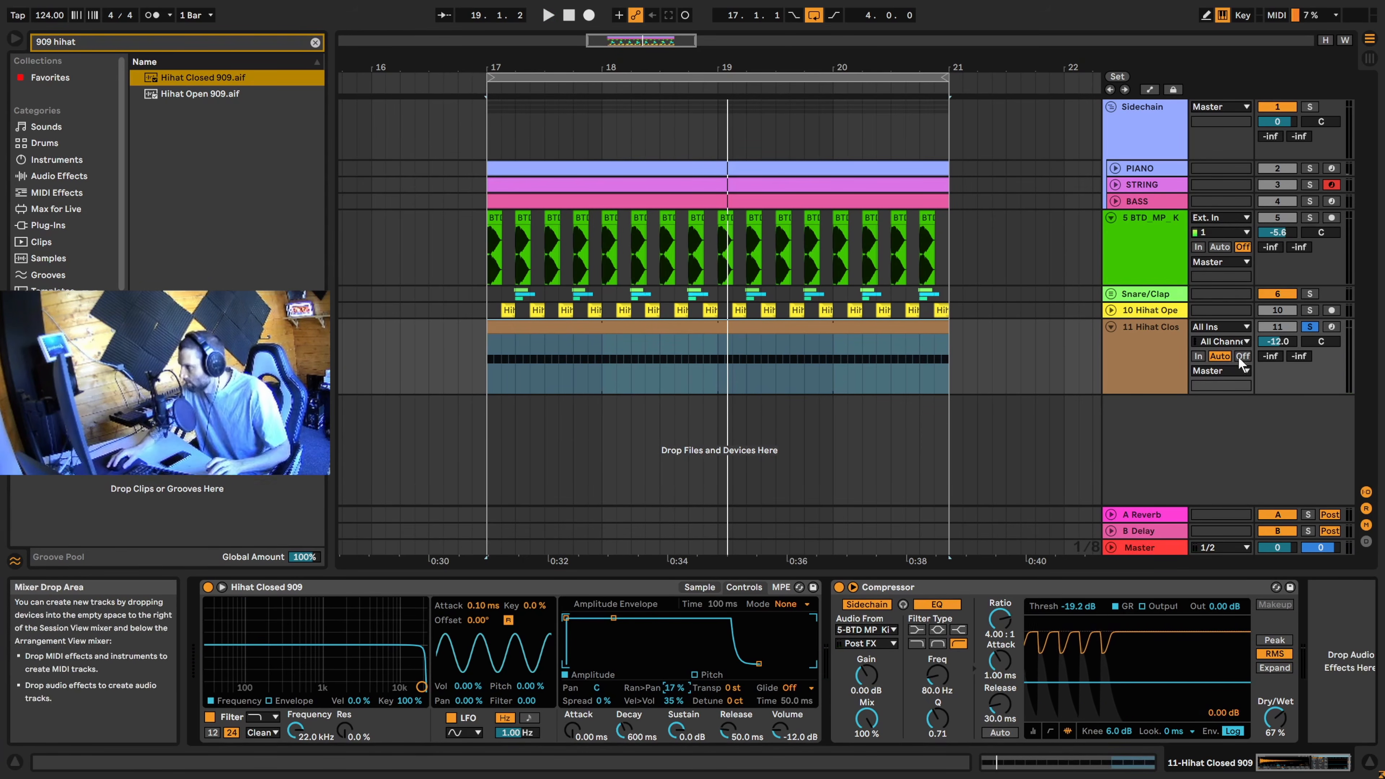
{"action": "left_click", "coordinate": [1310, 329]}
{"action": "key", "text": "space"}
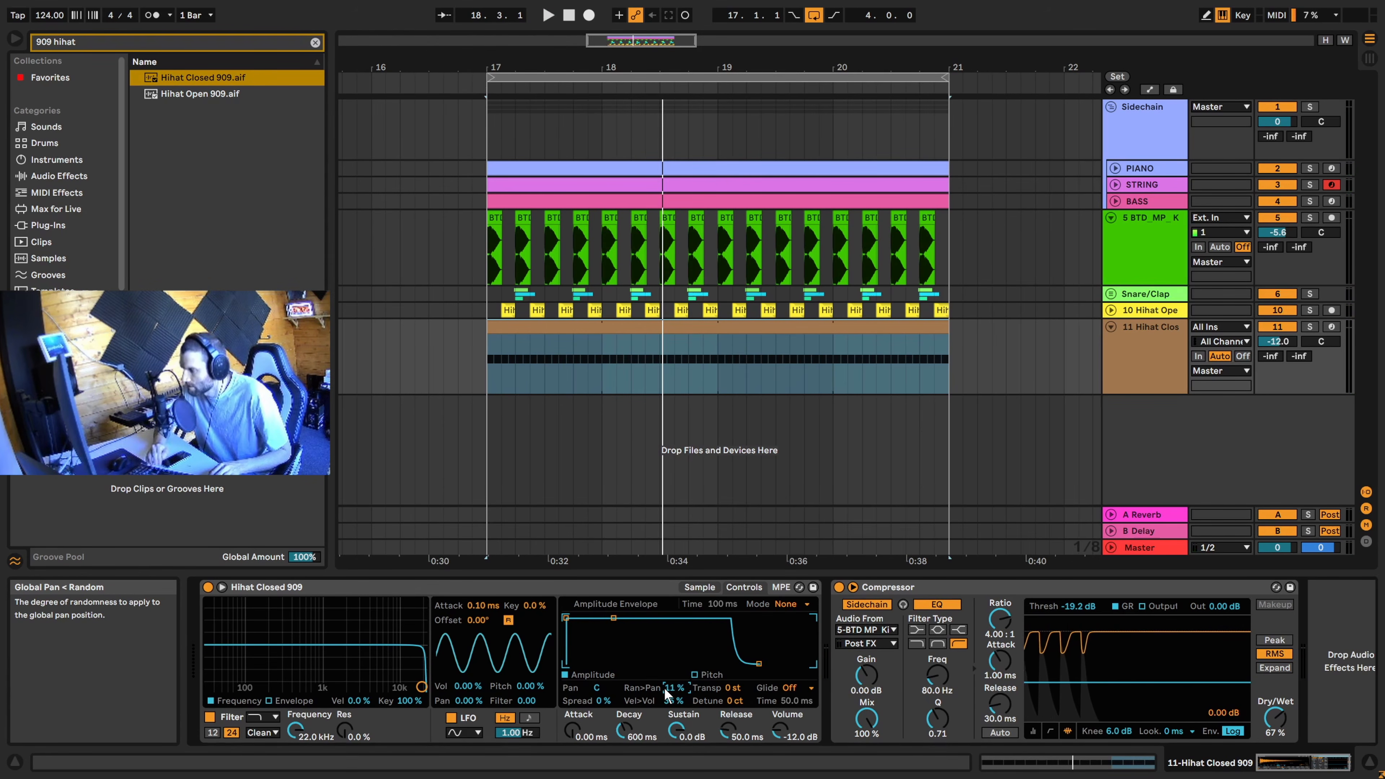
{"action": "key", "text": "Down"}
{"action": "key", "text": "space"}
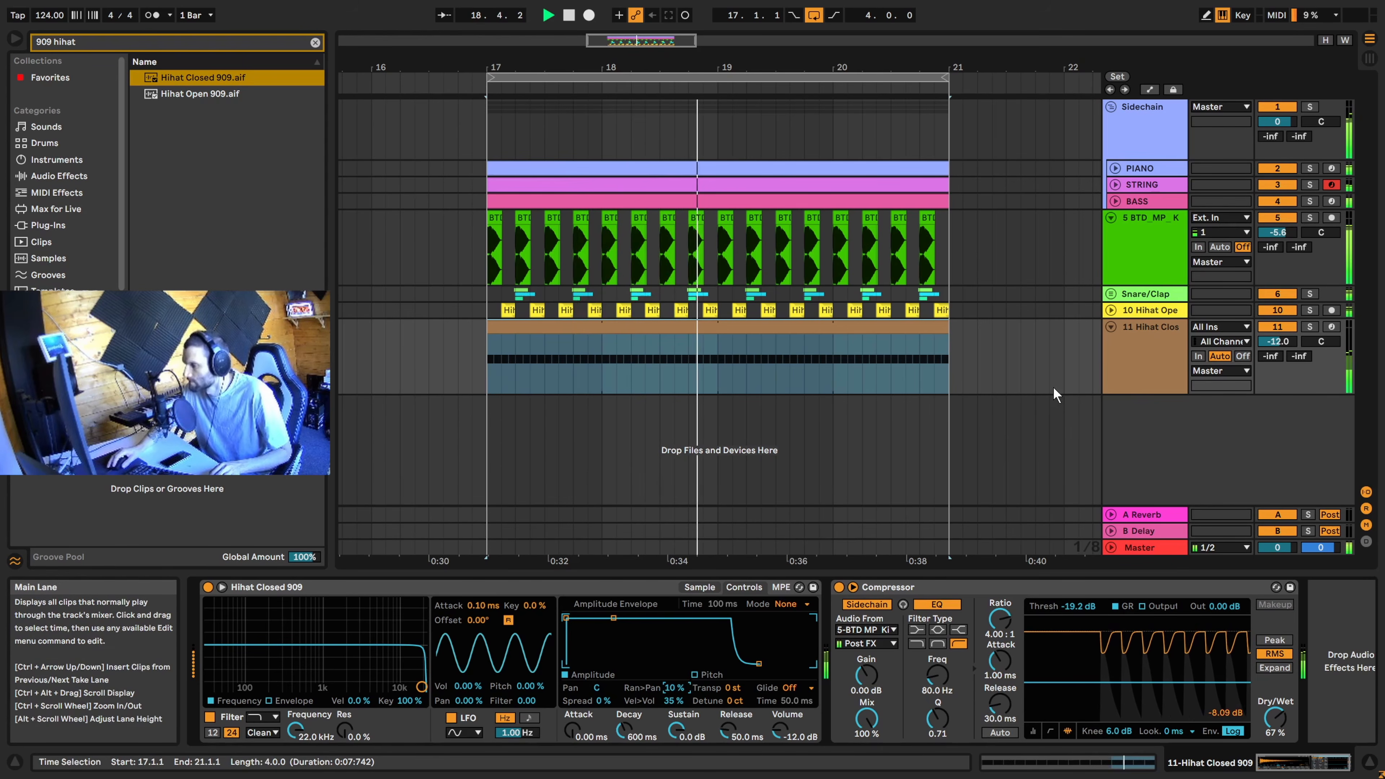
Fold the expanded tracks, duplicate all tracks' section from 17.1.1 to 21.1.1 once, and extend the loop to 25.1.1
{"action": "left_click", "coordinate": [1111, 326], "text": "alt"}
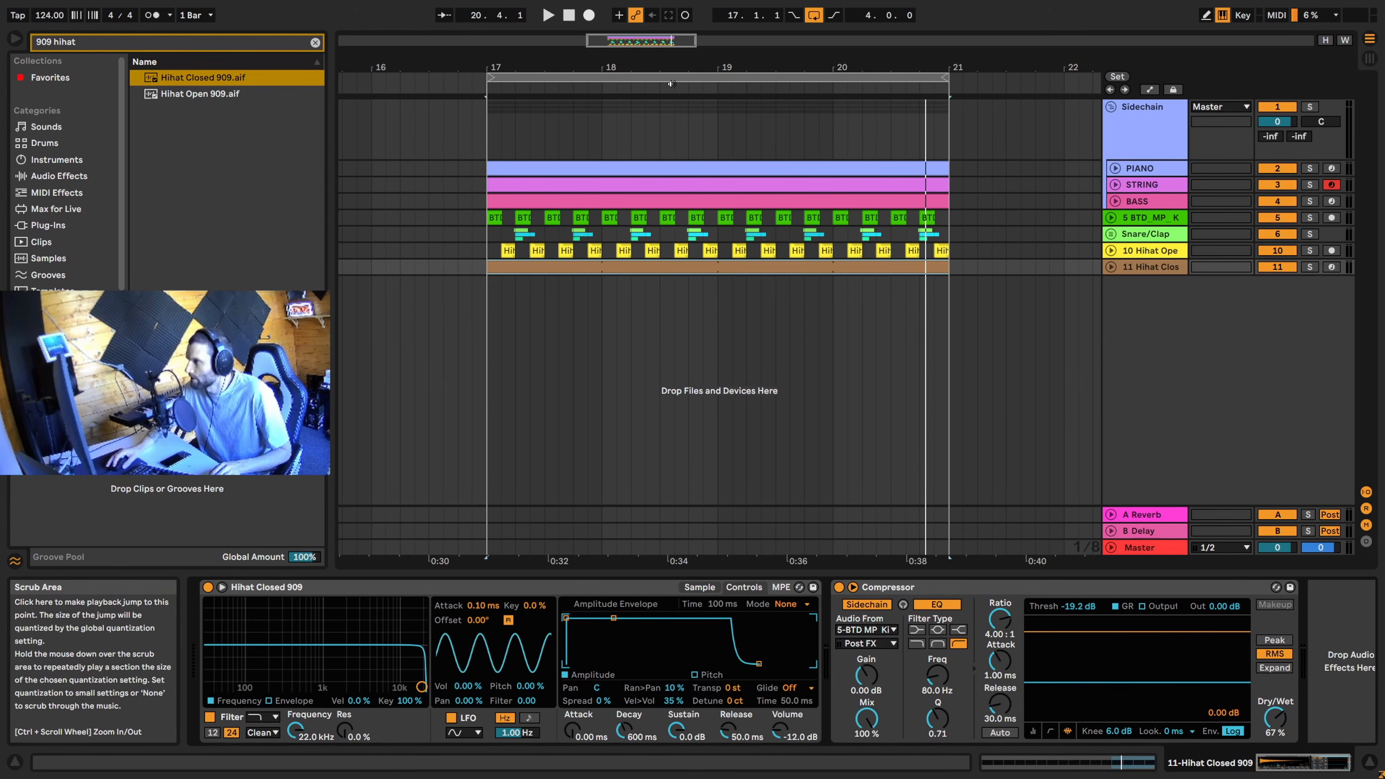
{"action": "left_click_drag", "start_coordinate": [656, 42], "coordinate": [657, 5]}
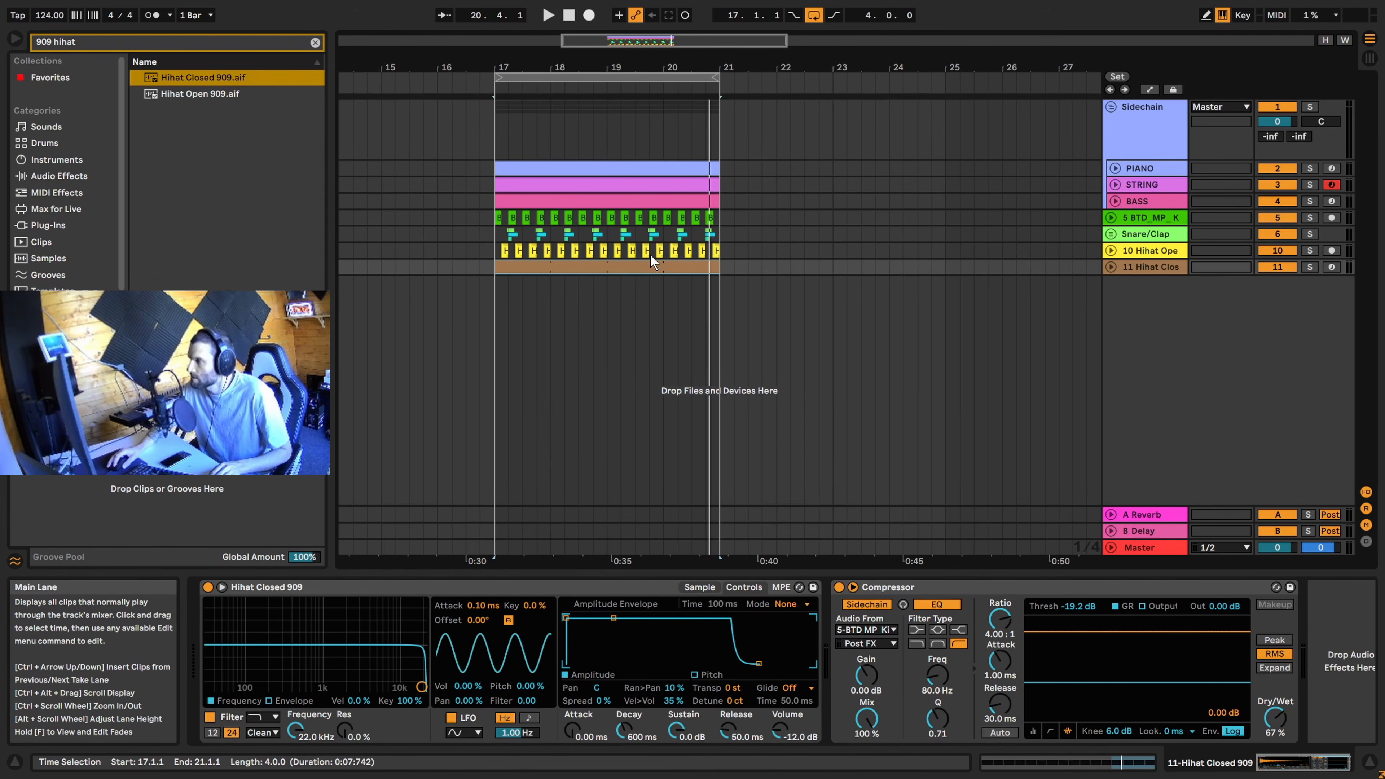
{"action": "left_click", "coordinate": [721, 239]}
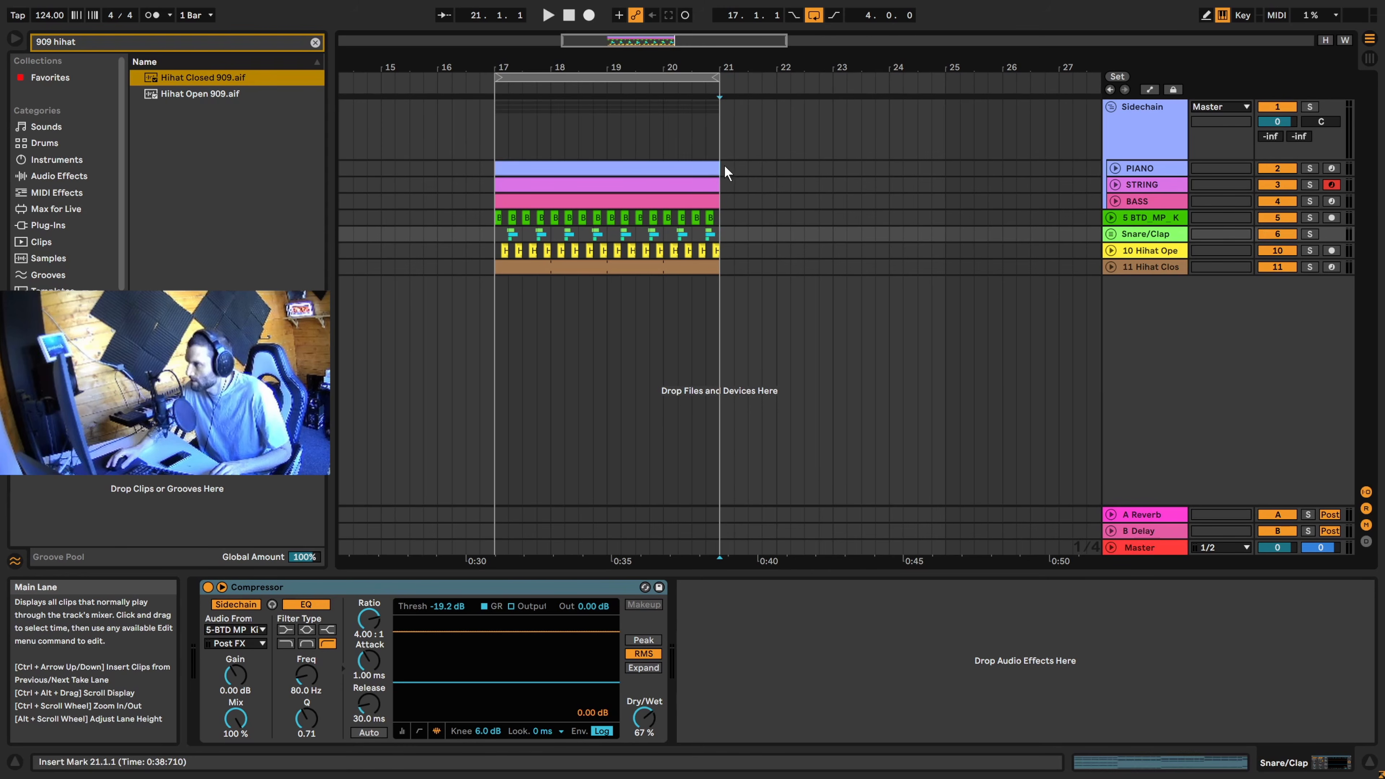
{"action": "left_click_drag", "start_coordinate": [721, 167], "coordinate": [494, 272]}
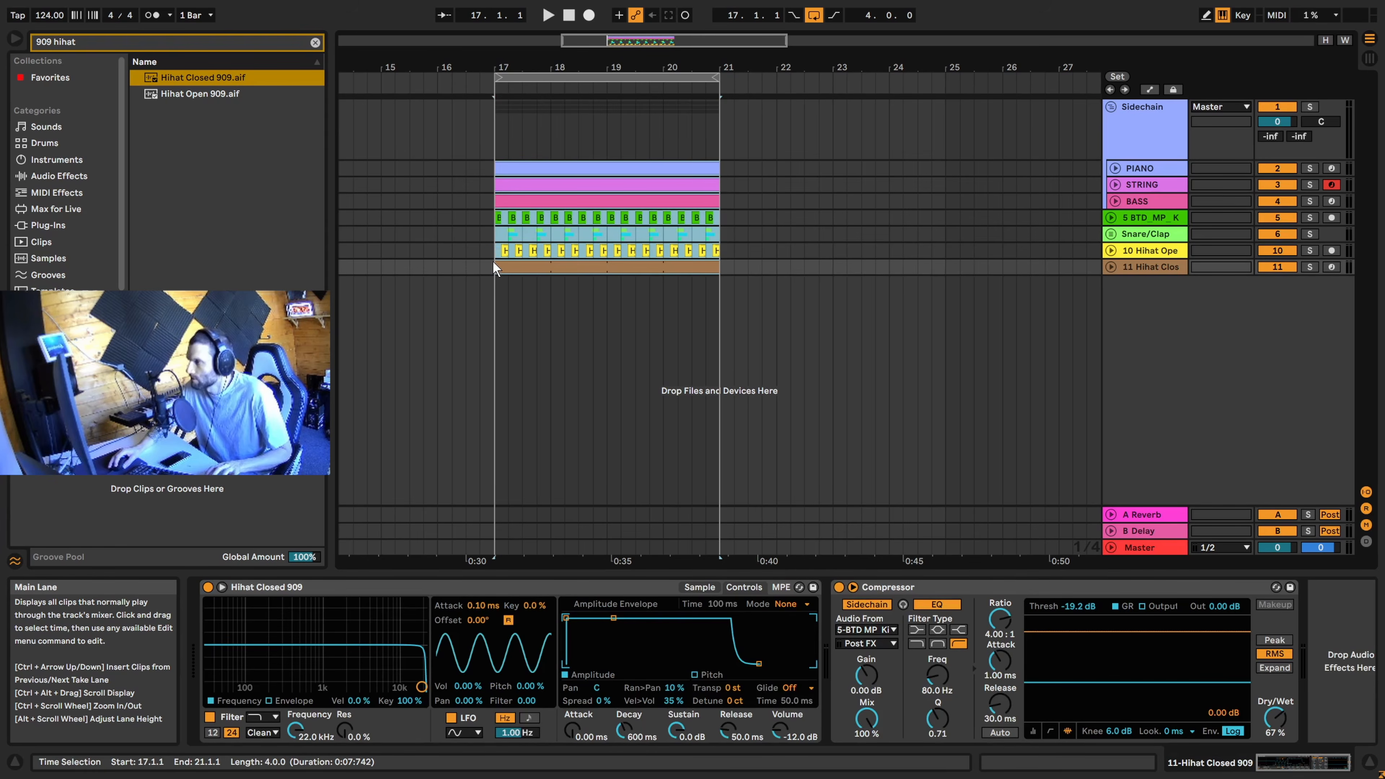
{"action": "key", "text": "ctrl+d"}
{"action": "left_click_drag", "start_coordinate": [716, 80], "coordinate": [947, 79]}
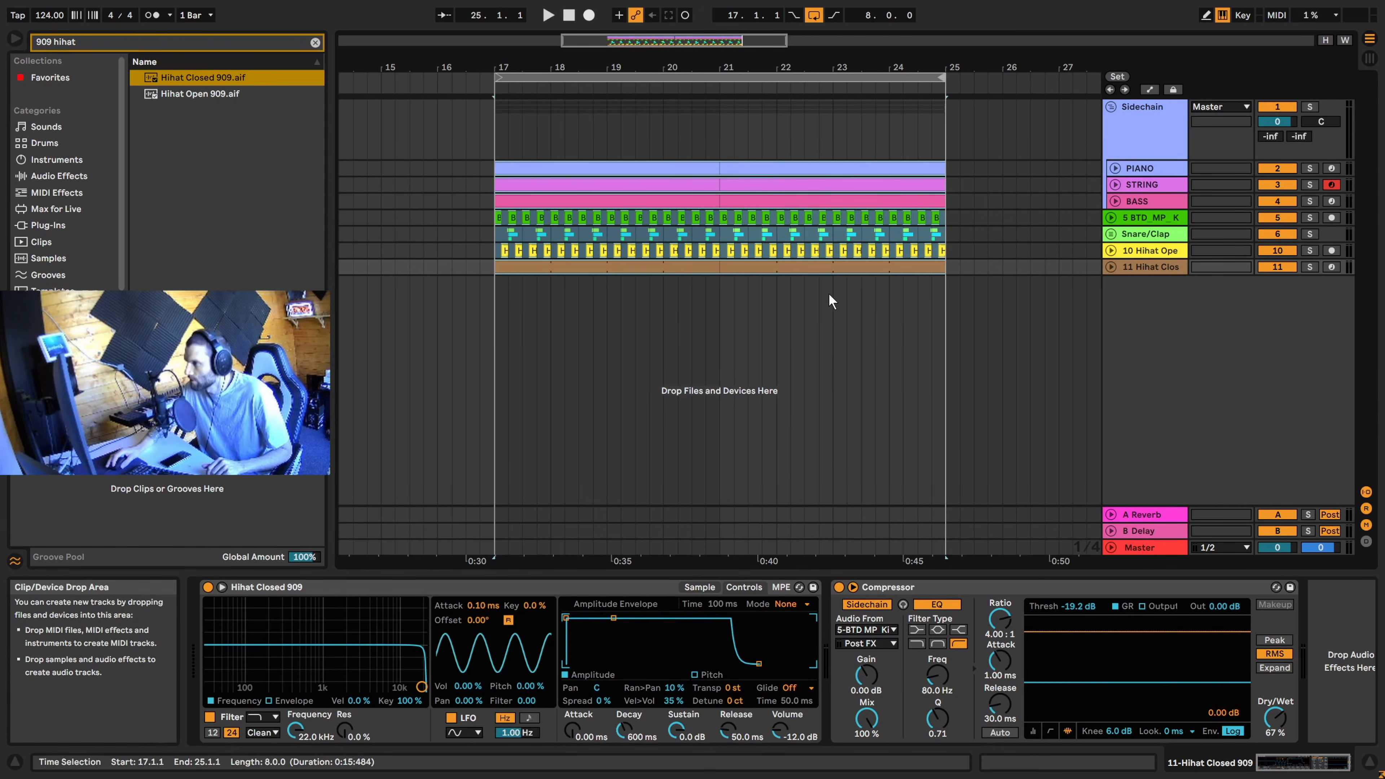
Unfold the Snare/Clap group, copy the Clap 909 clip at 20.4.1 to 20.3.3, and play that passage
{"action": "left_click", "coordinate": [721, 235]}
{"action": "left_click", "coordinate": [716, 233]}
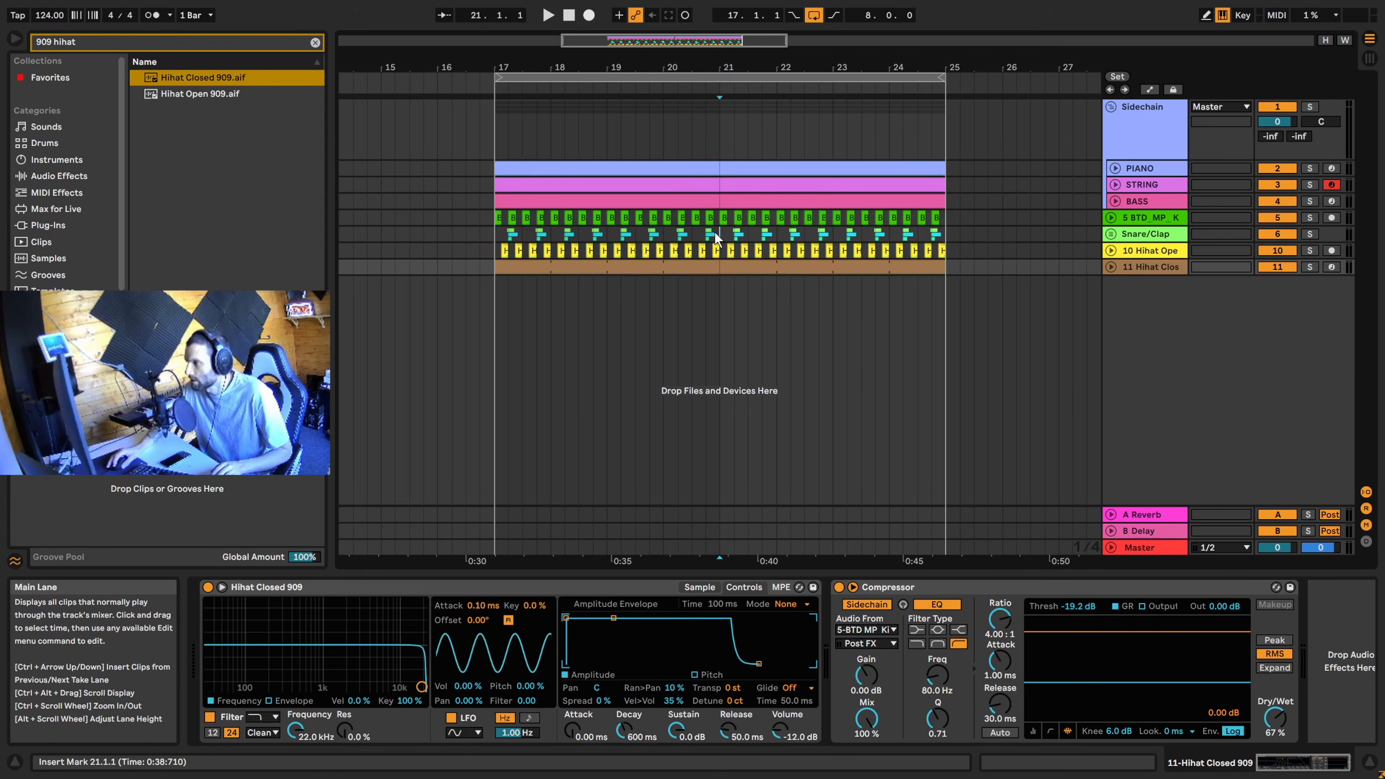
{"action": "left_click", "coordinate": [1111, 235]}
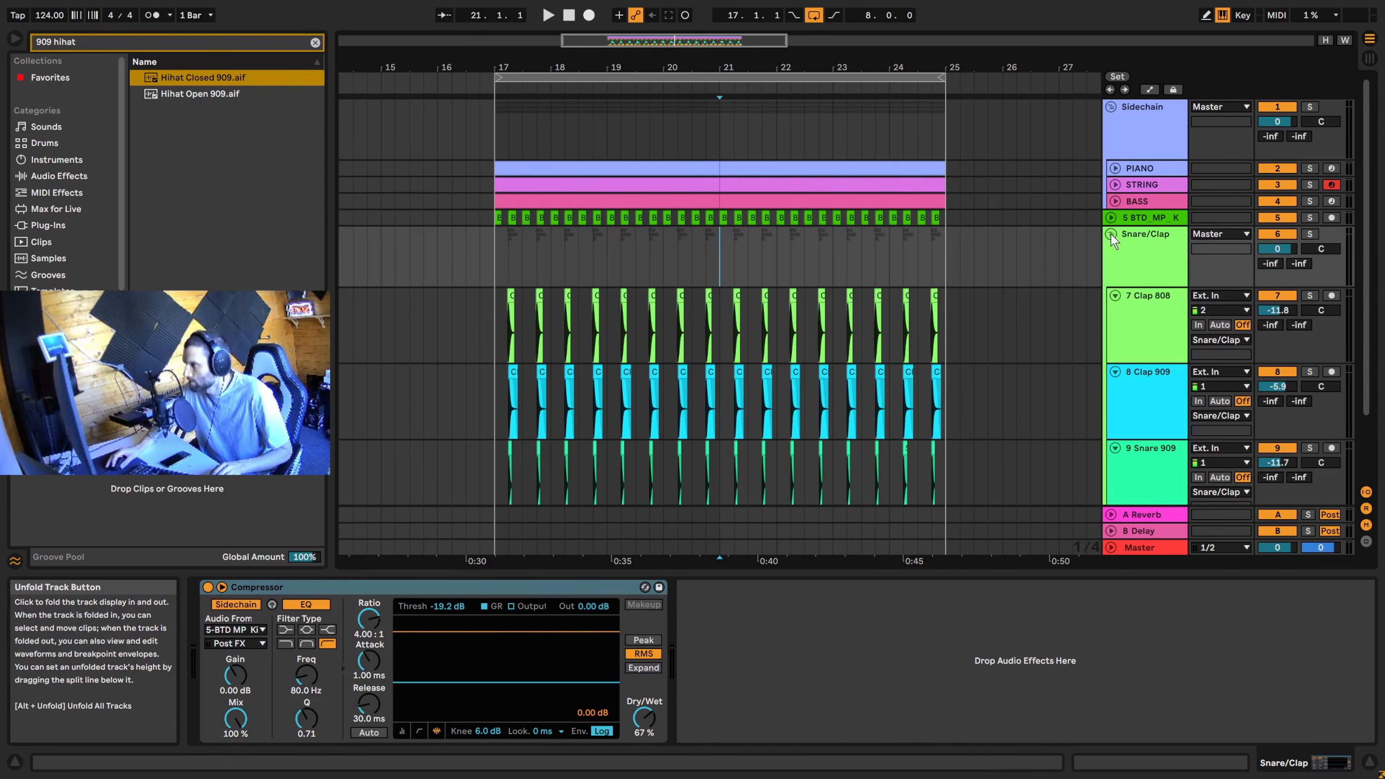
{"action": "left_click_drag", "start_coordinate": [729, 41], "coordinate": [854, 308]}
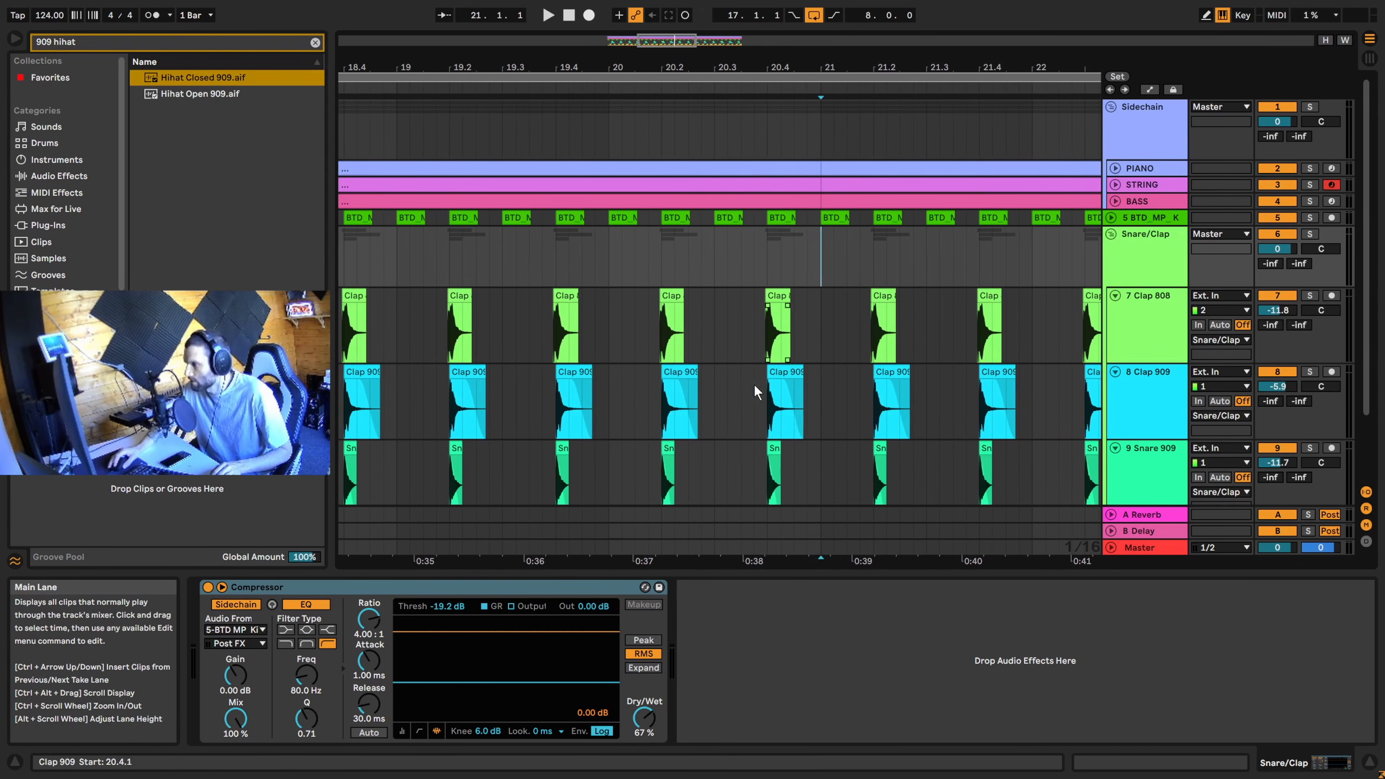
{"action": "left_click", "coordinate": [728, 404]}
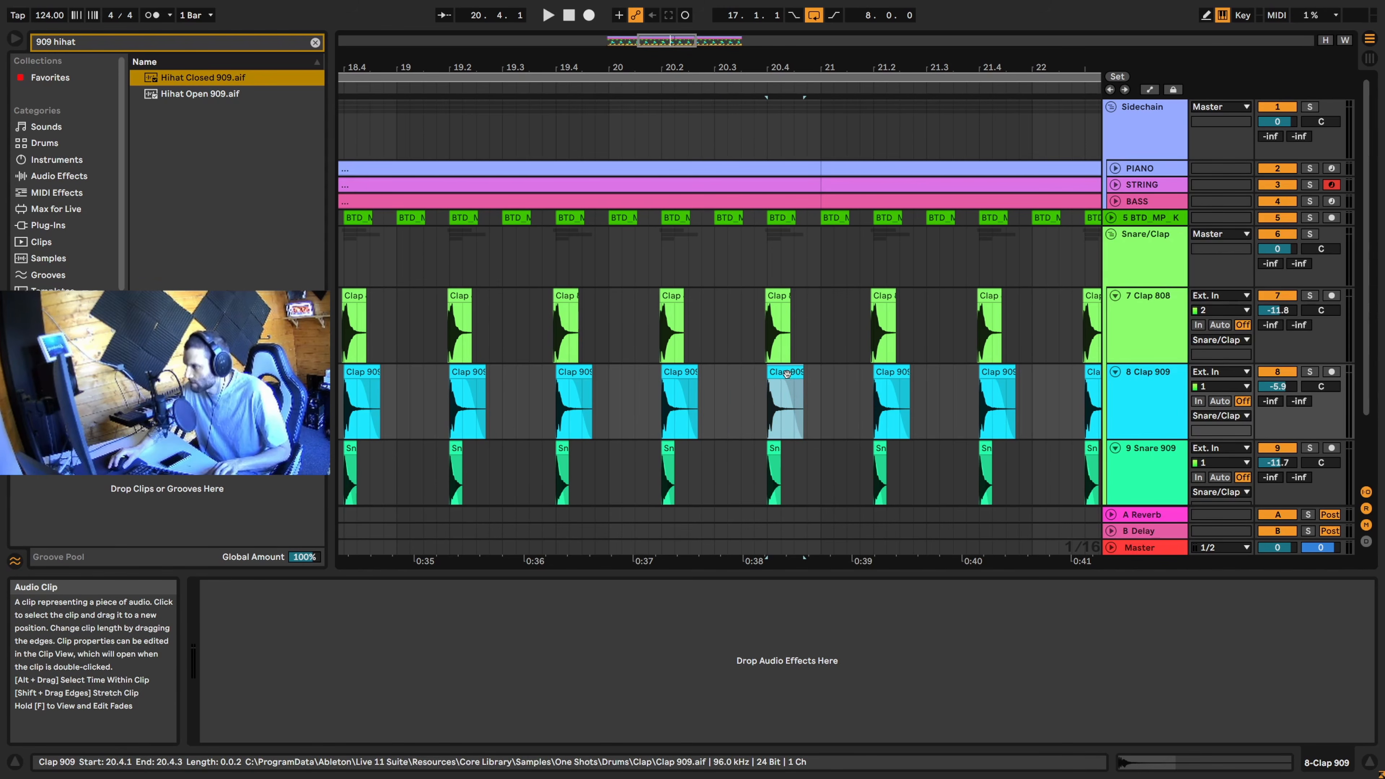
{"action": "left_click_drag", "start_coordinate": [787, 374], "coordinate": [748, 378]}
{"action": "left_click", "coordinate": [660, 389]}
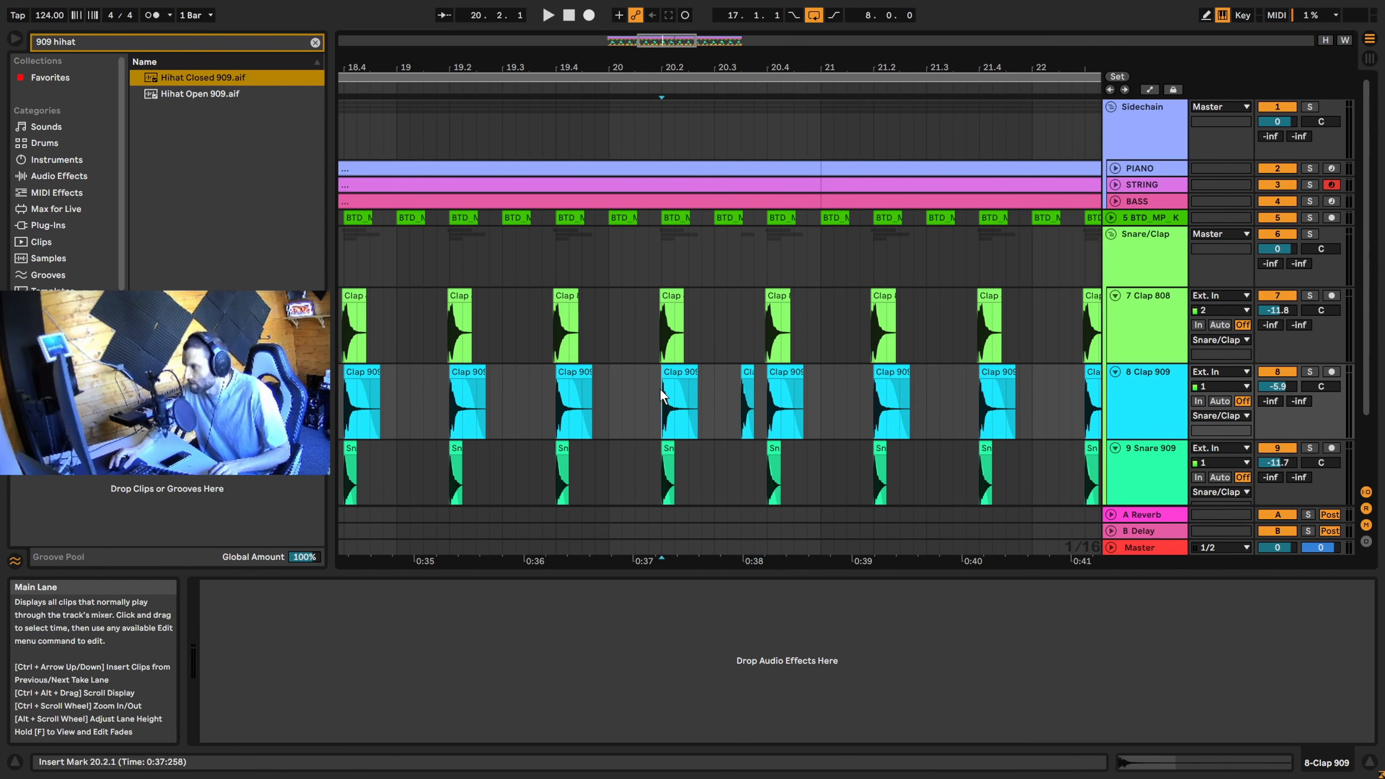
{"action": "key", "text": "space"}
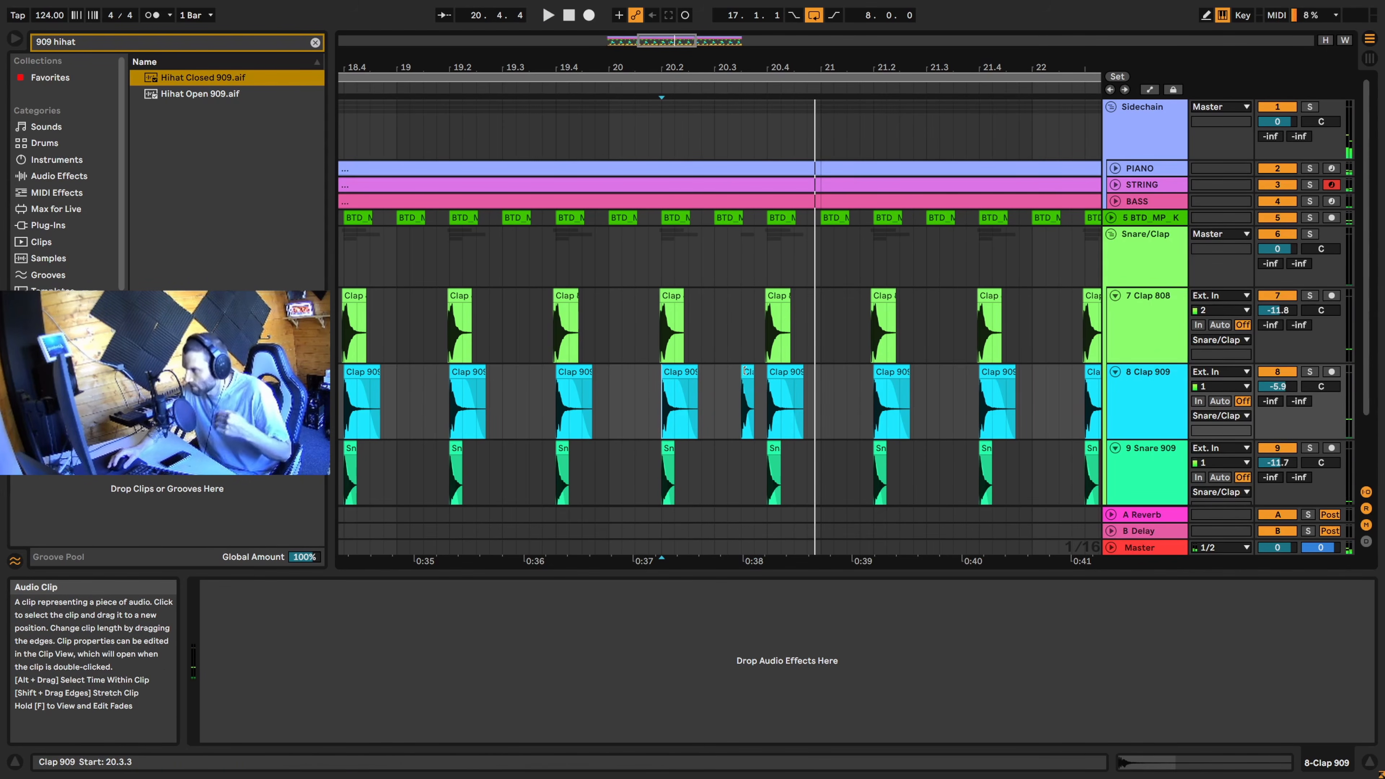
{"action": "key", "text": "space"}
Move the extra Clap 909 hit one sixteenth earlier to 20.3.2 and play from 20.1.1
{"action": "left_click", "coordinate": [739, 379]}
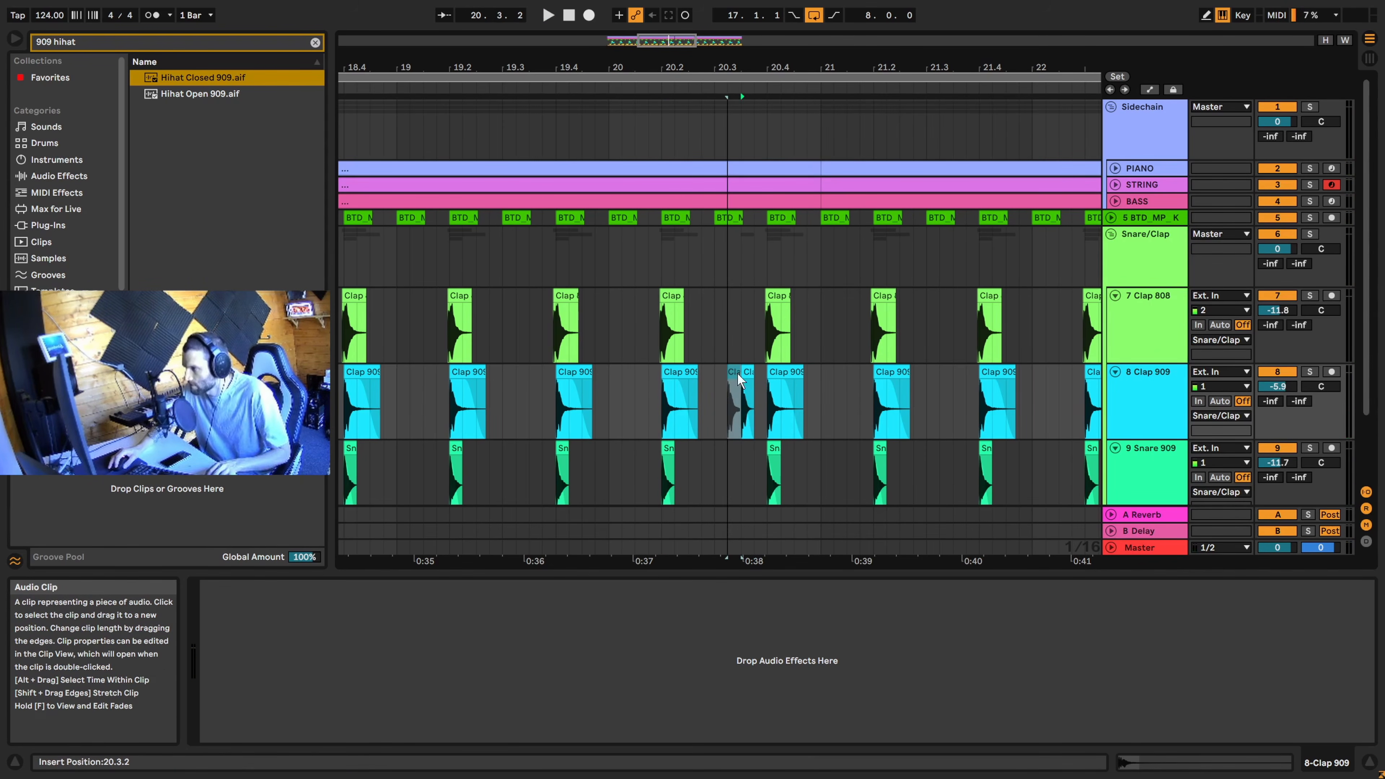
{"action": "left_click", "coordinate": [604, 391]}
{"action": "key", "text": "space"}
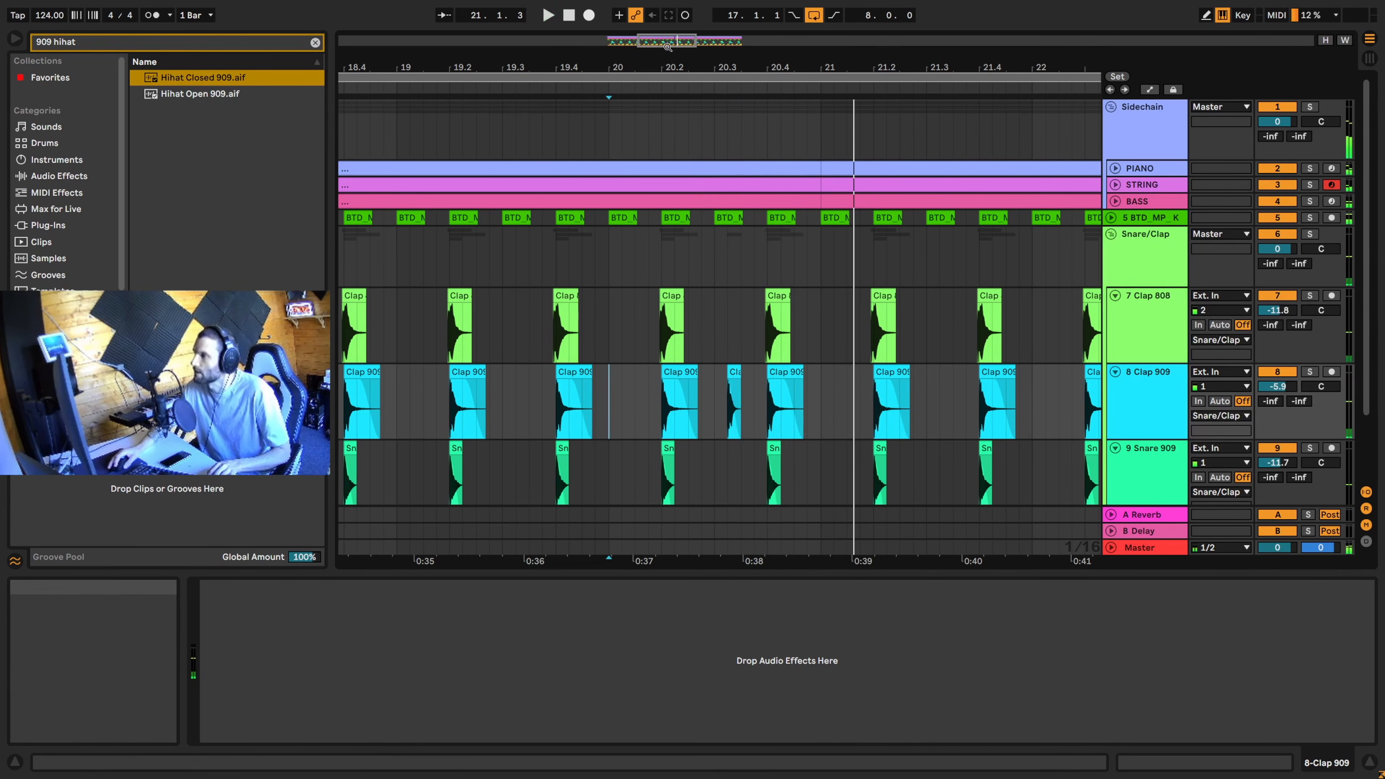
Fold the Snare/Clap group and insert a new MIDI track directly below it
{"action": "left_click_drag", "start_coordinate": [667, 47], "coordinate": [681, 7]}
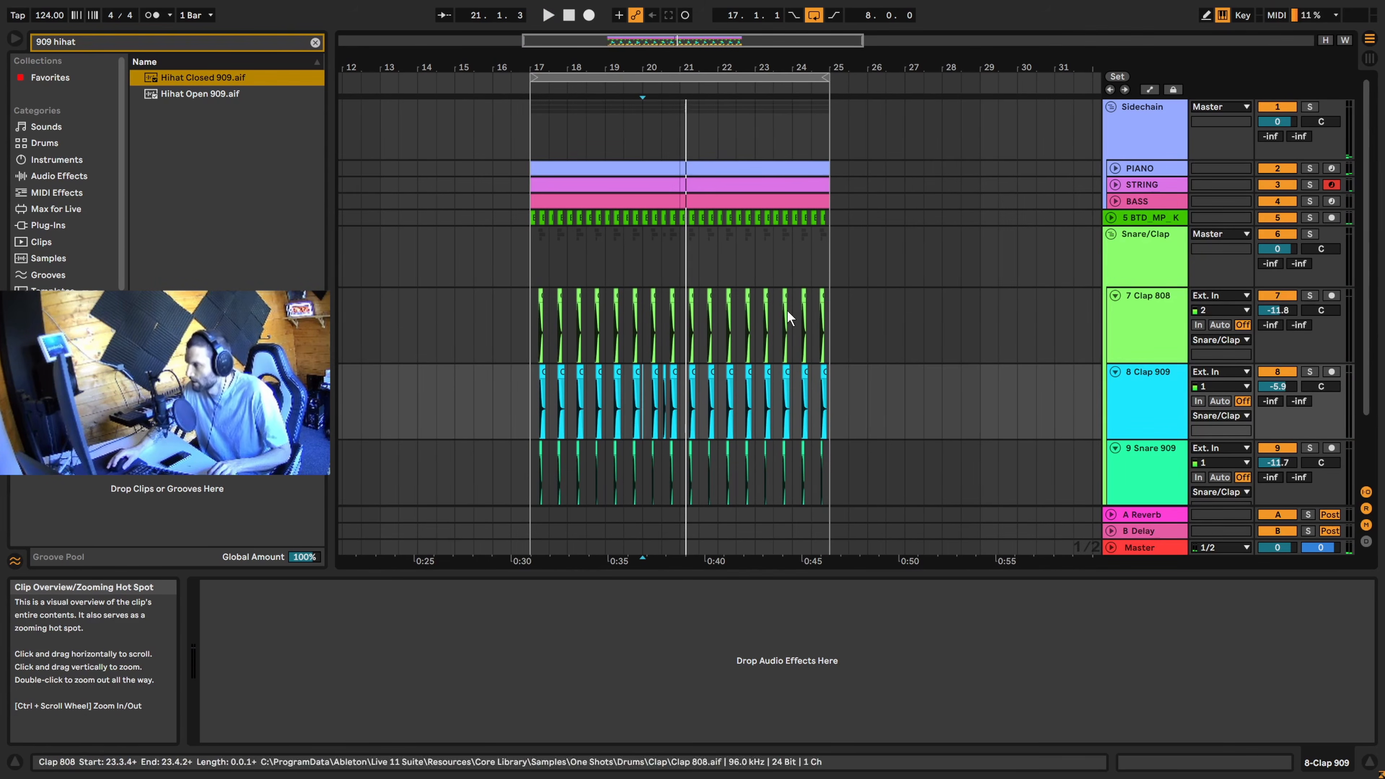
{"action": "scroll", "coordinate": [790, 318], "scroll_direction": "down", "scroll_amount": 3}
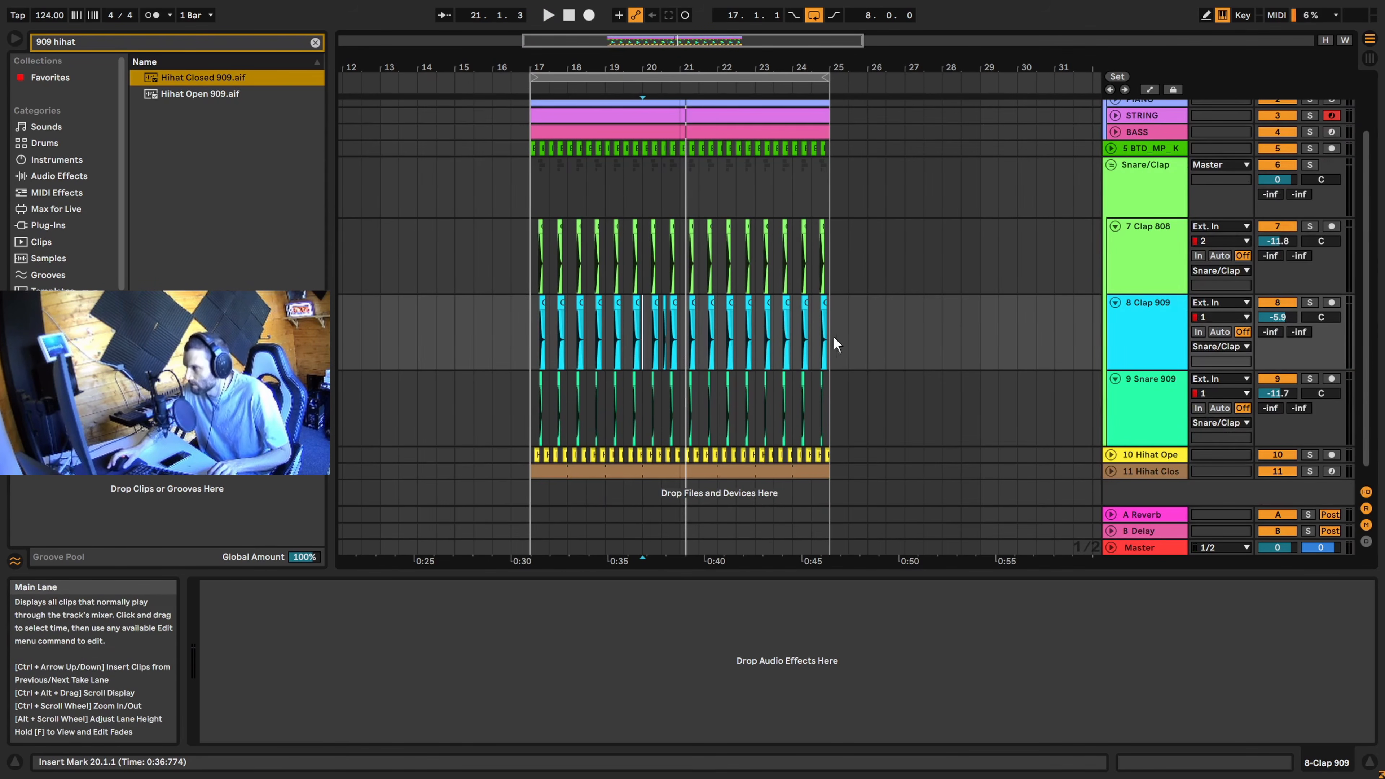
{"action": "left_click", "coordinate": [1112, 166]}
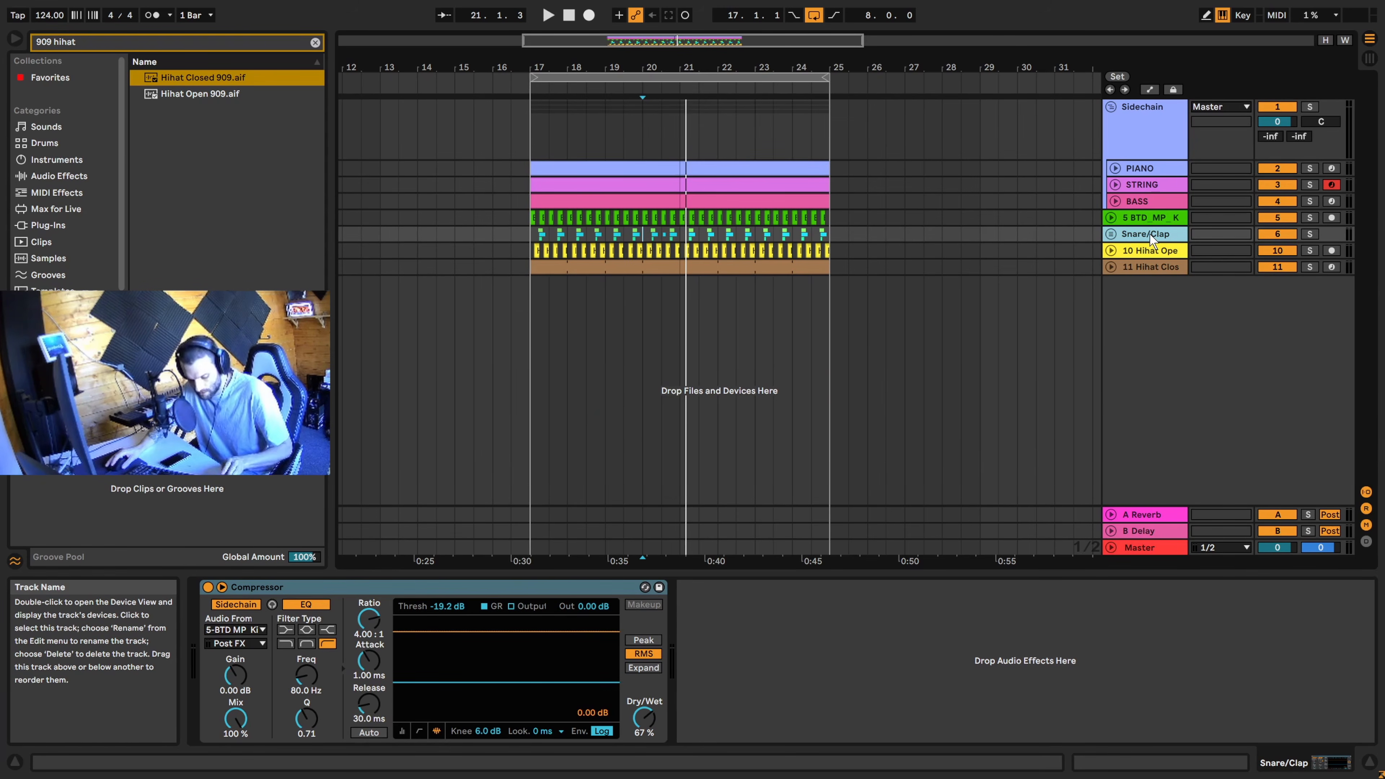
{"action": "key", "text": "ctrl+shift+t"}
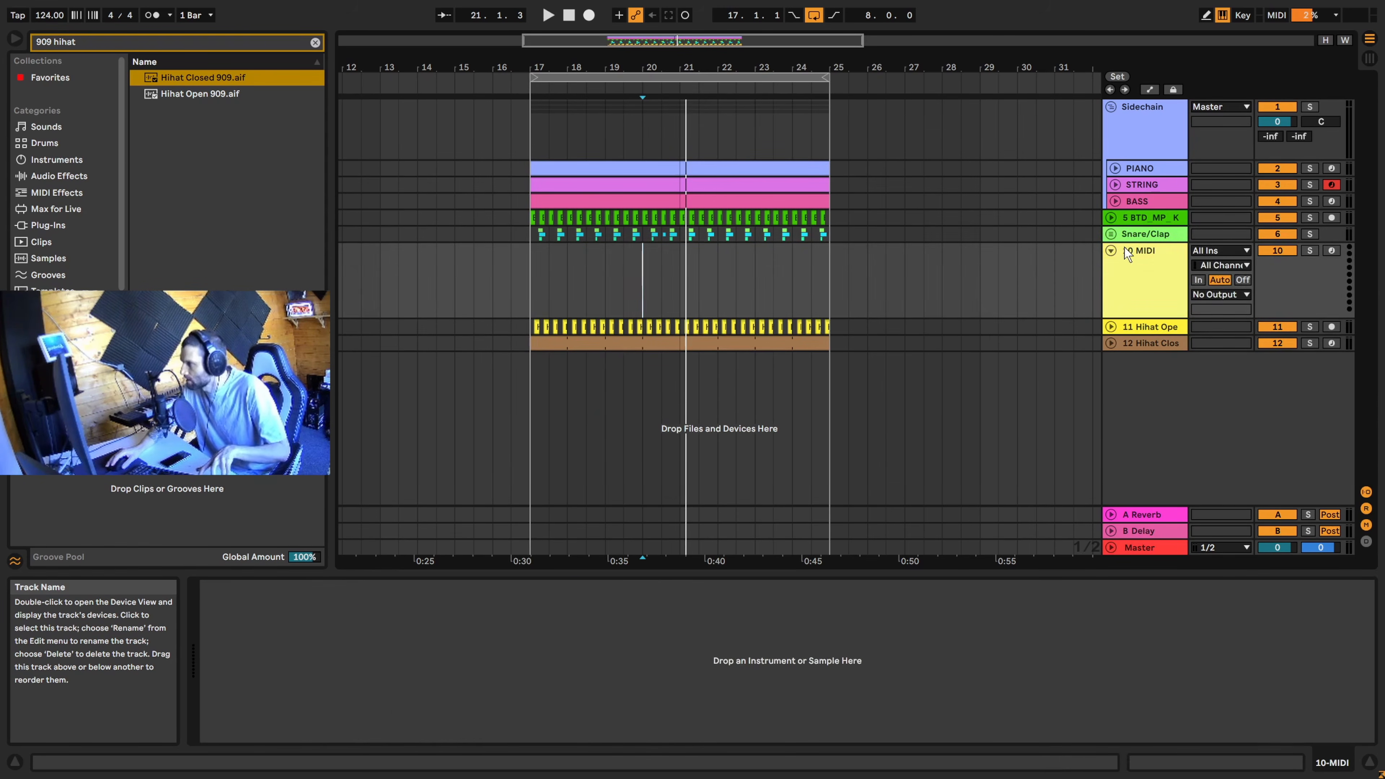
Audition the final bar and create an empty one-bar MIDI clip from 24.1.1 to 25.1.1 on the new track
{"action": "left_click", "coordinate": [794, 273]}
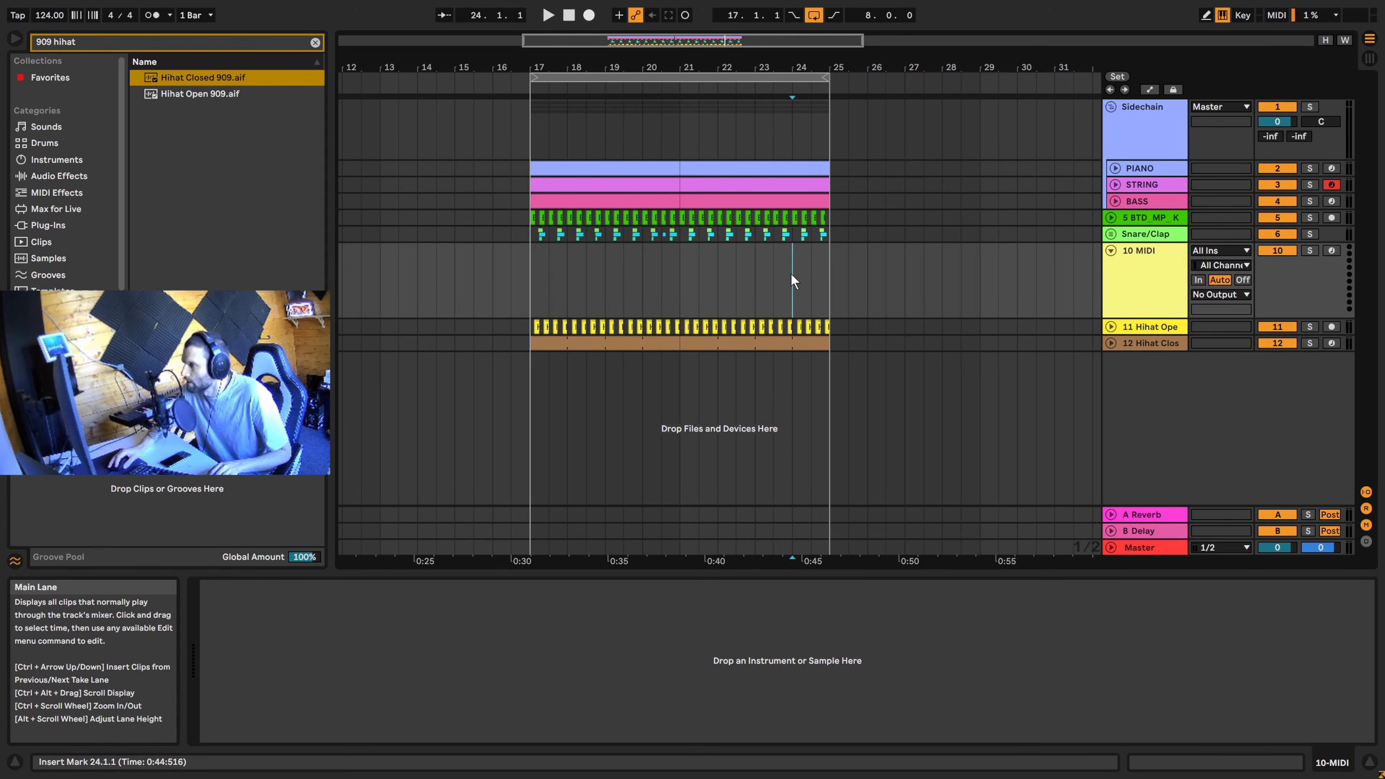
{"action": "key", "text": "space"}
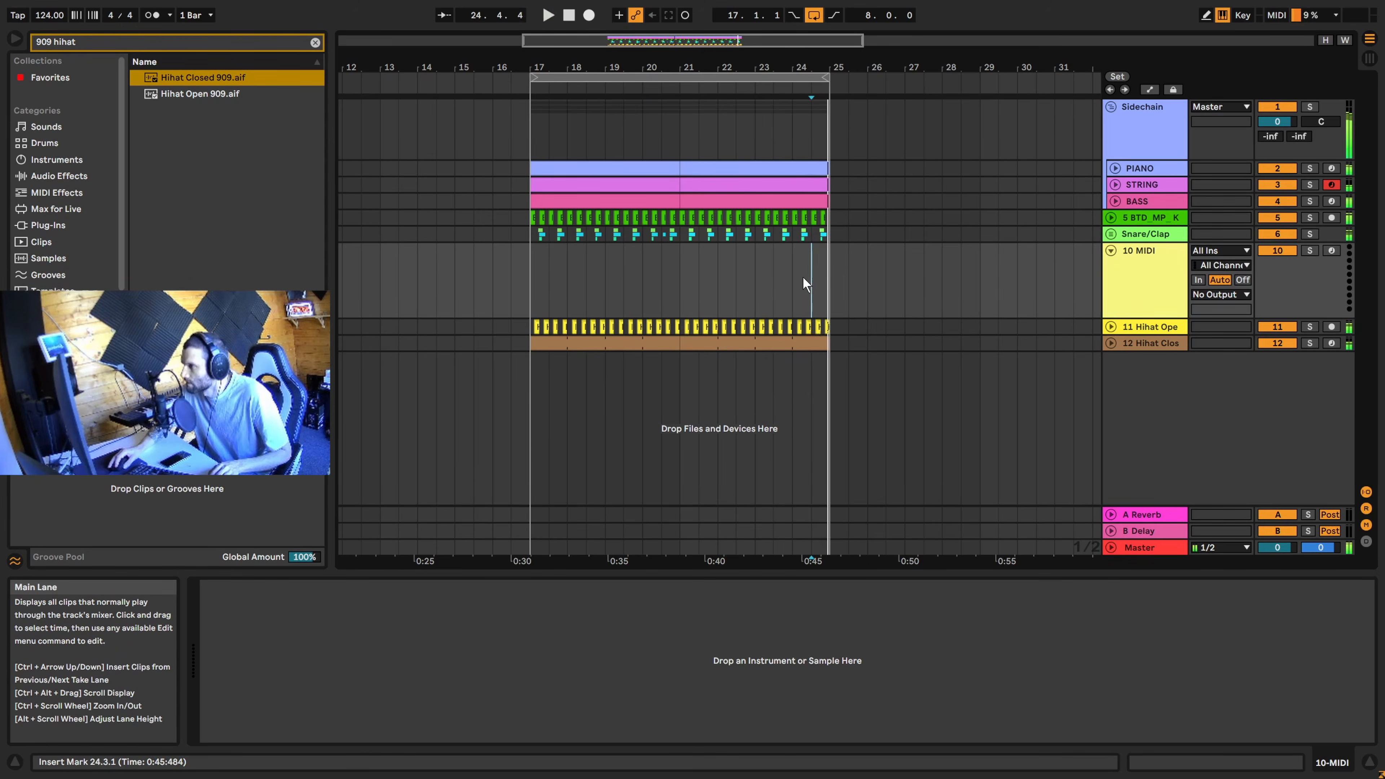
{"action": "left_click", "coordinate": [794, 282]}
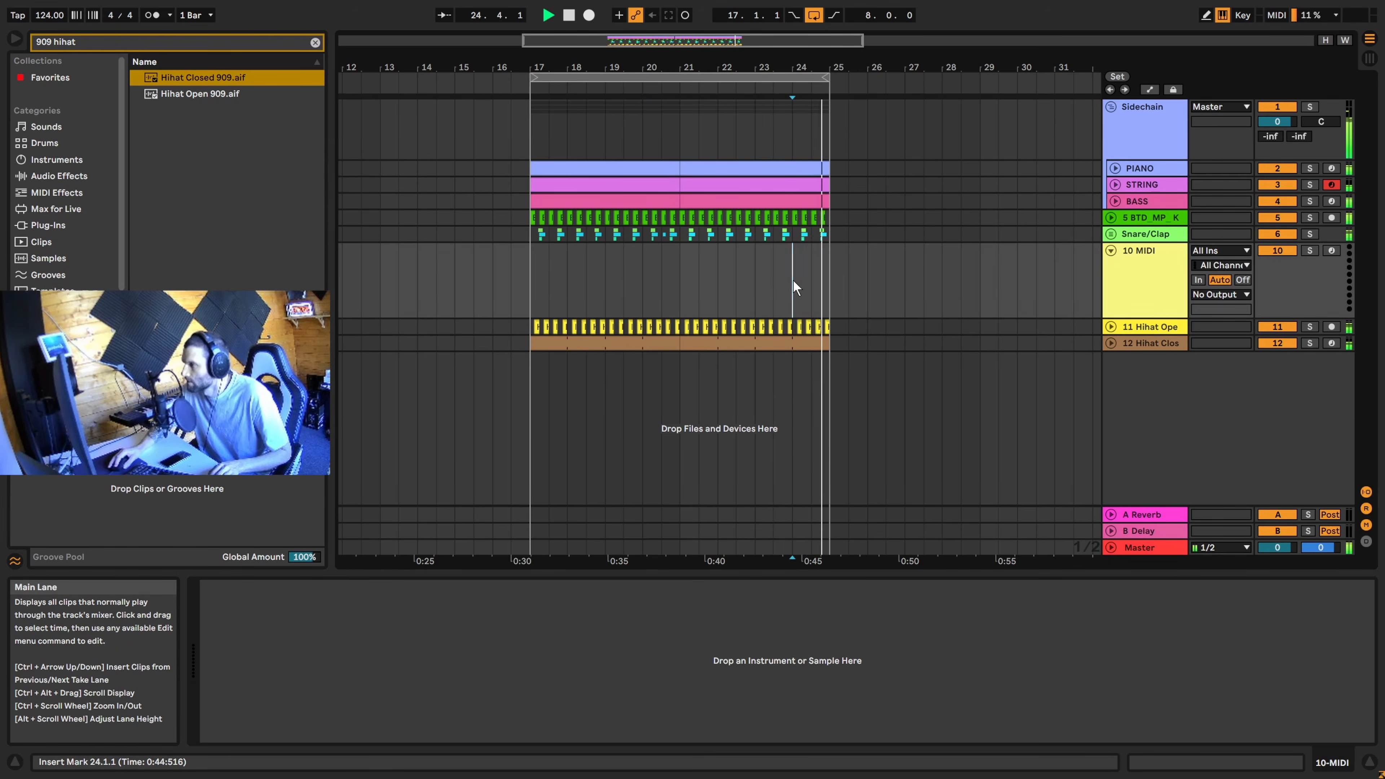
{"action": "left_click_drag", "start_coordinate": [793, 284], "coordinate": [837, 277]}
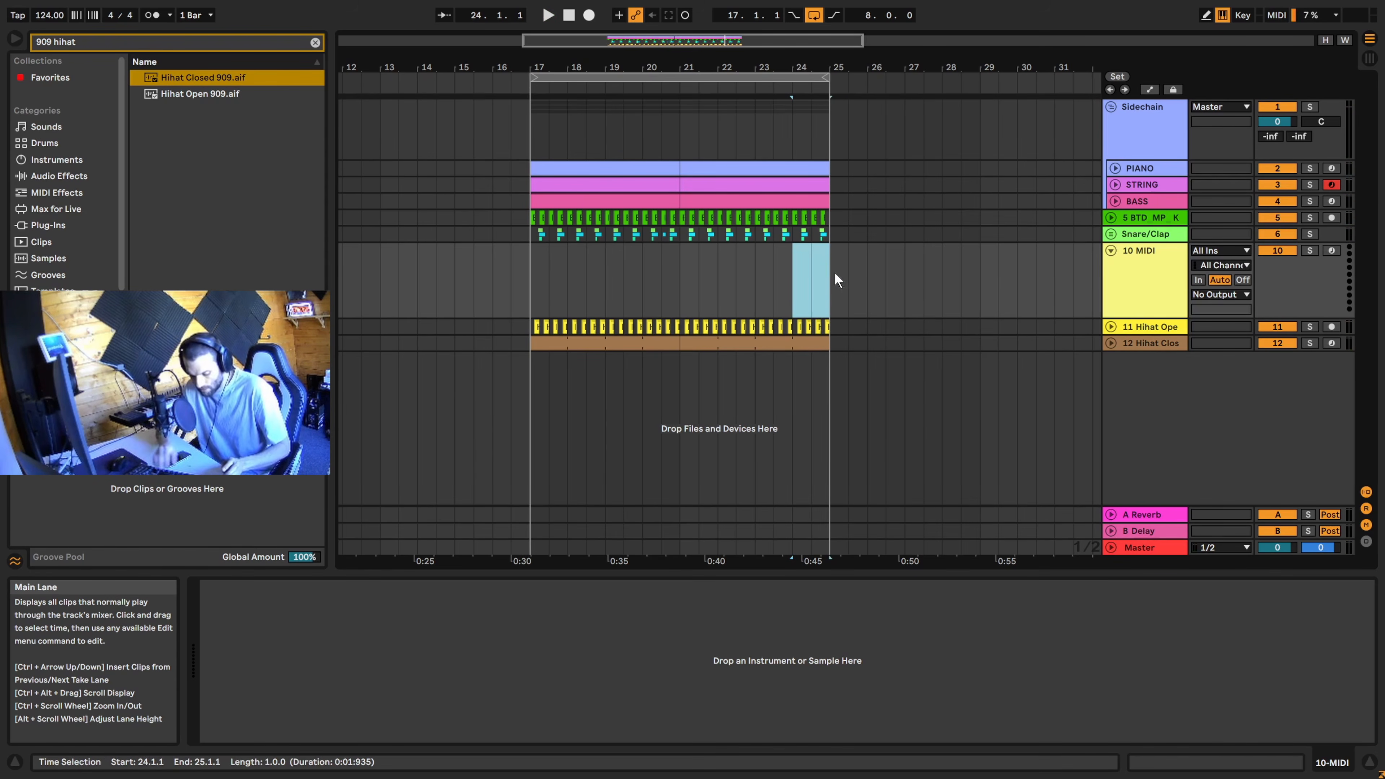
{"action": "key", "text": "ctrl+shift+m"}
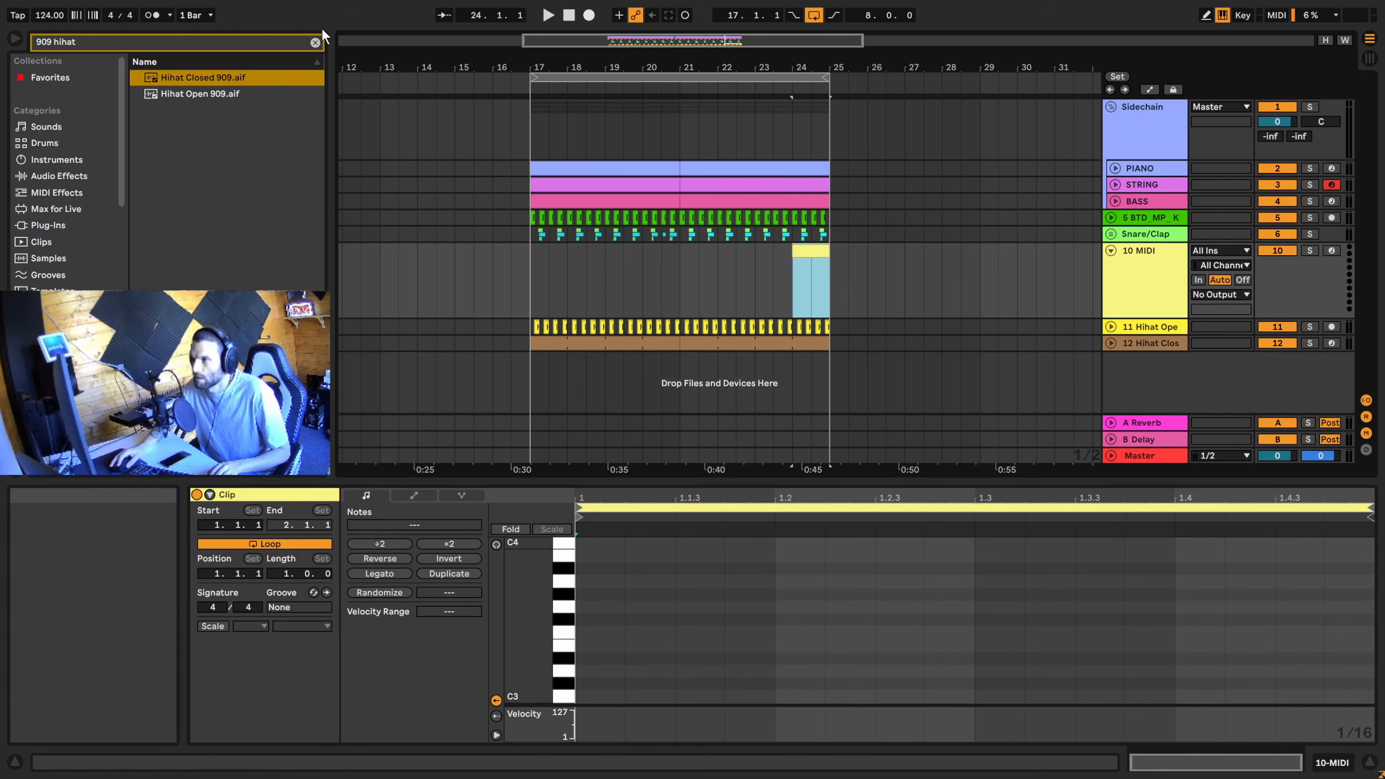
Search the samples for "909 snare", auditioning the Hard variants, and load Snare 909 Hard 2.wav onto the new MIDI track
{"action": "left_click", "coordinate": [312, 42]}
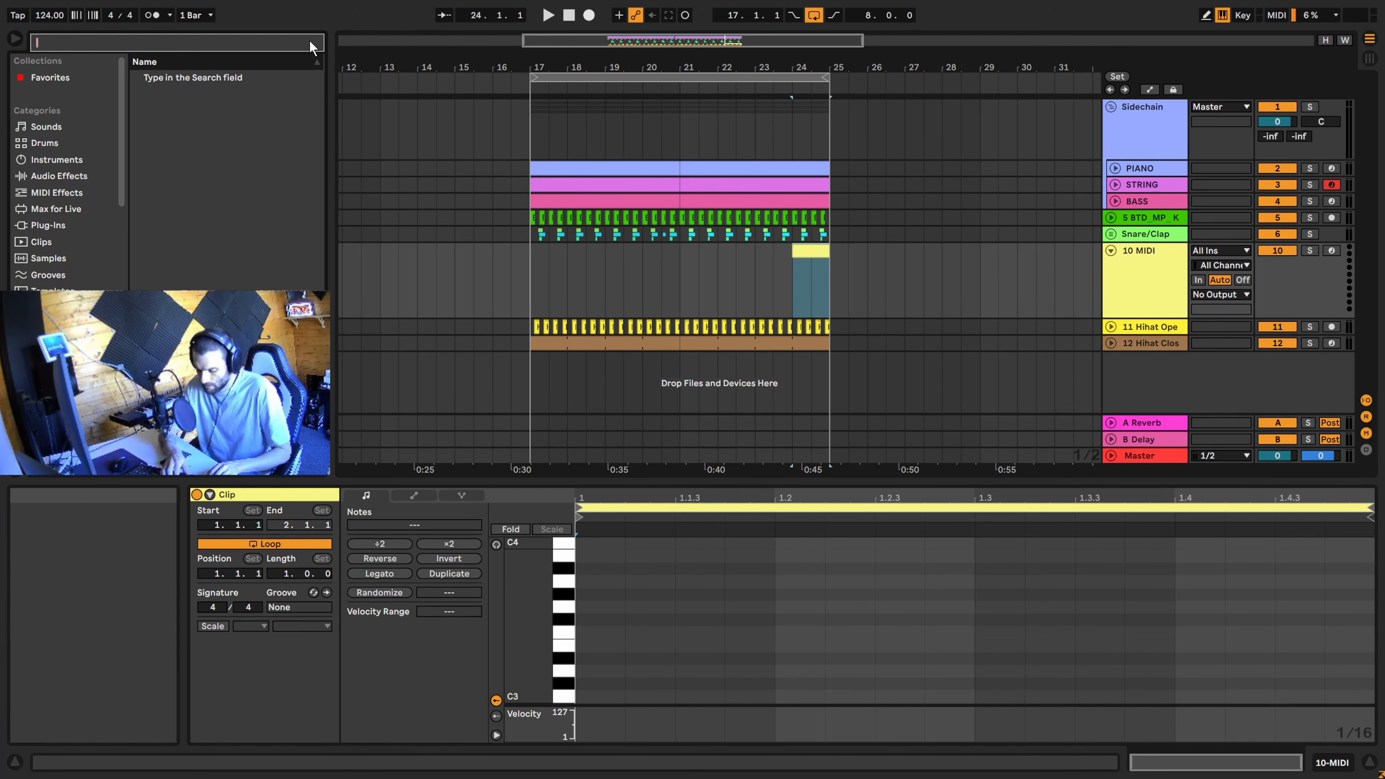
{"action": "type", "text": "909 snare"}
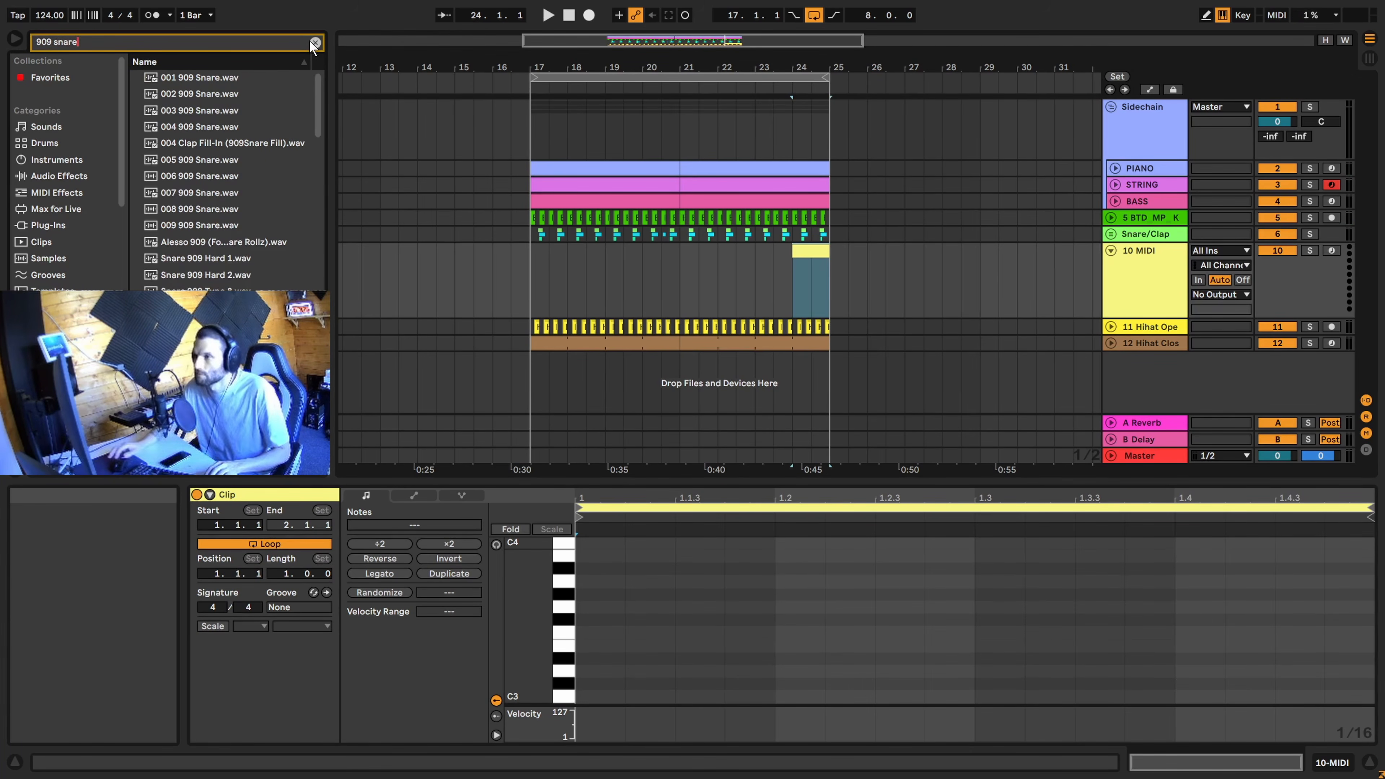
{"action": "left_click", "coordinate": [48, 258]}
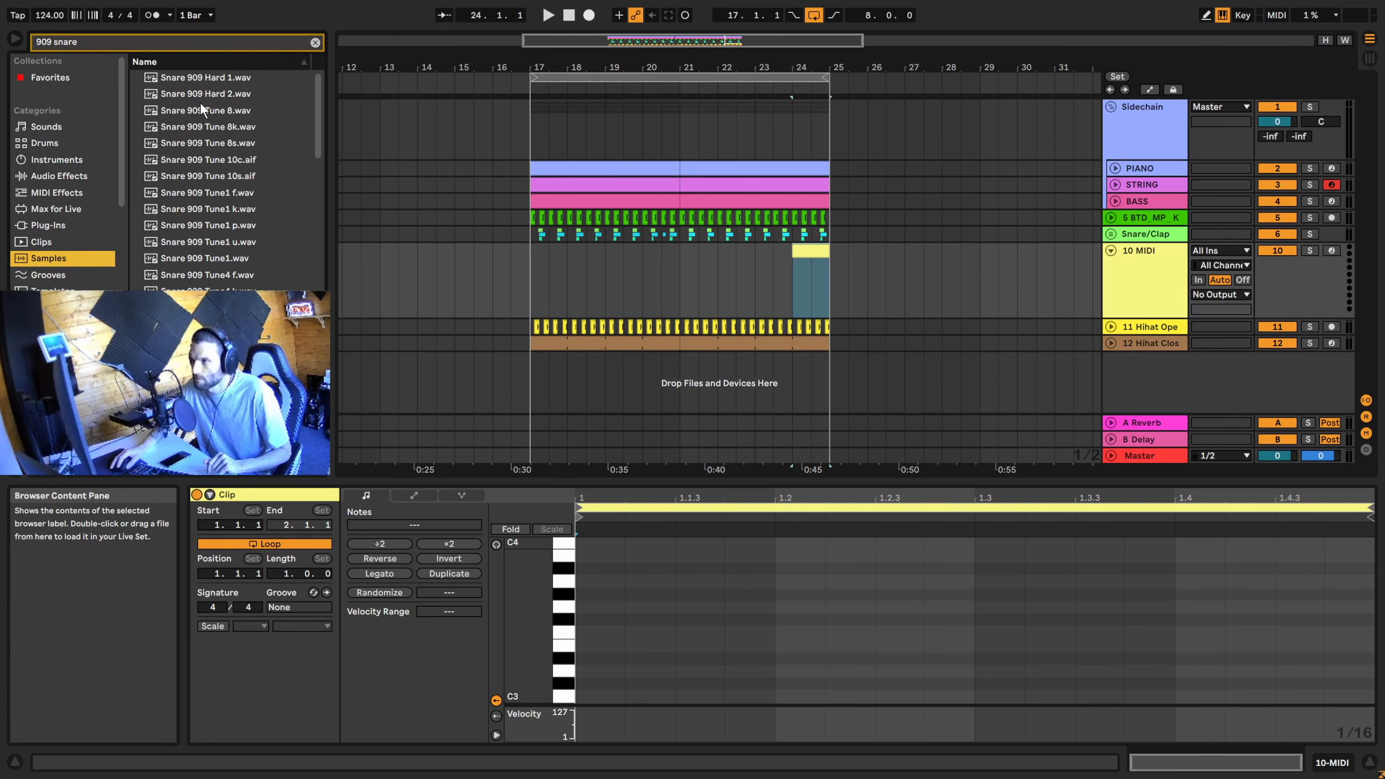
{"action": "left_click", "coordinate": [216, 77]}
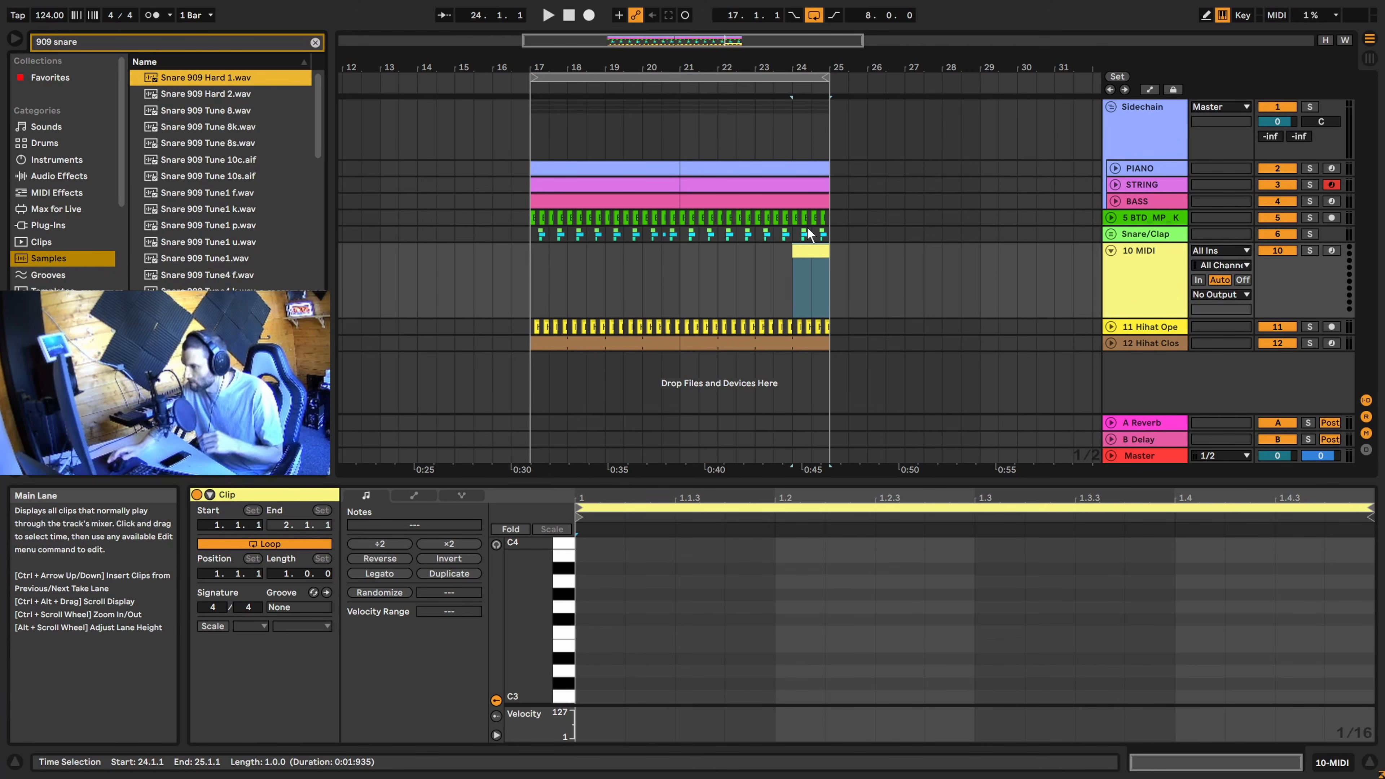
{"action": "left_click", "coordinate": [225, 96]}
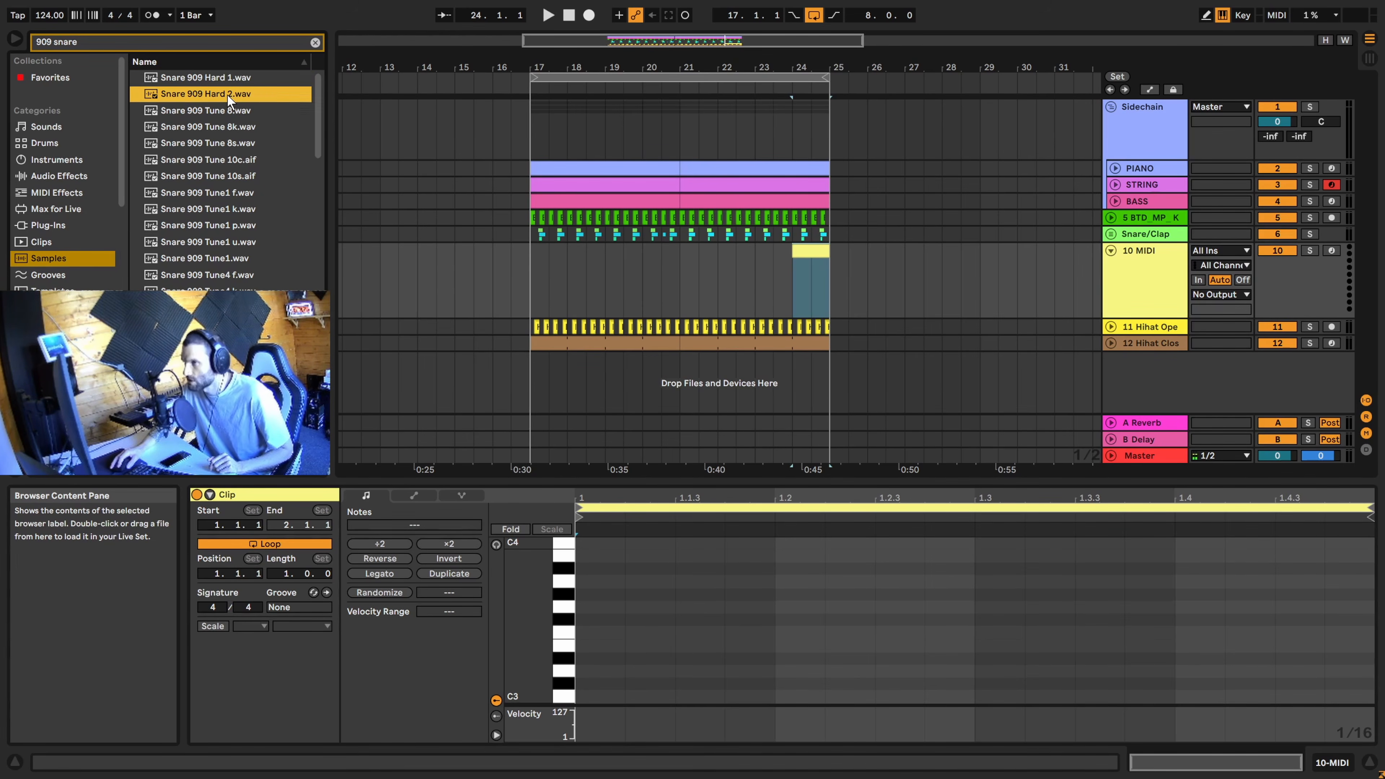
{"action": "left_click", "coordinate": [226, 83]}
{"action": "left_click", "coordinate": [226, 95]}
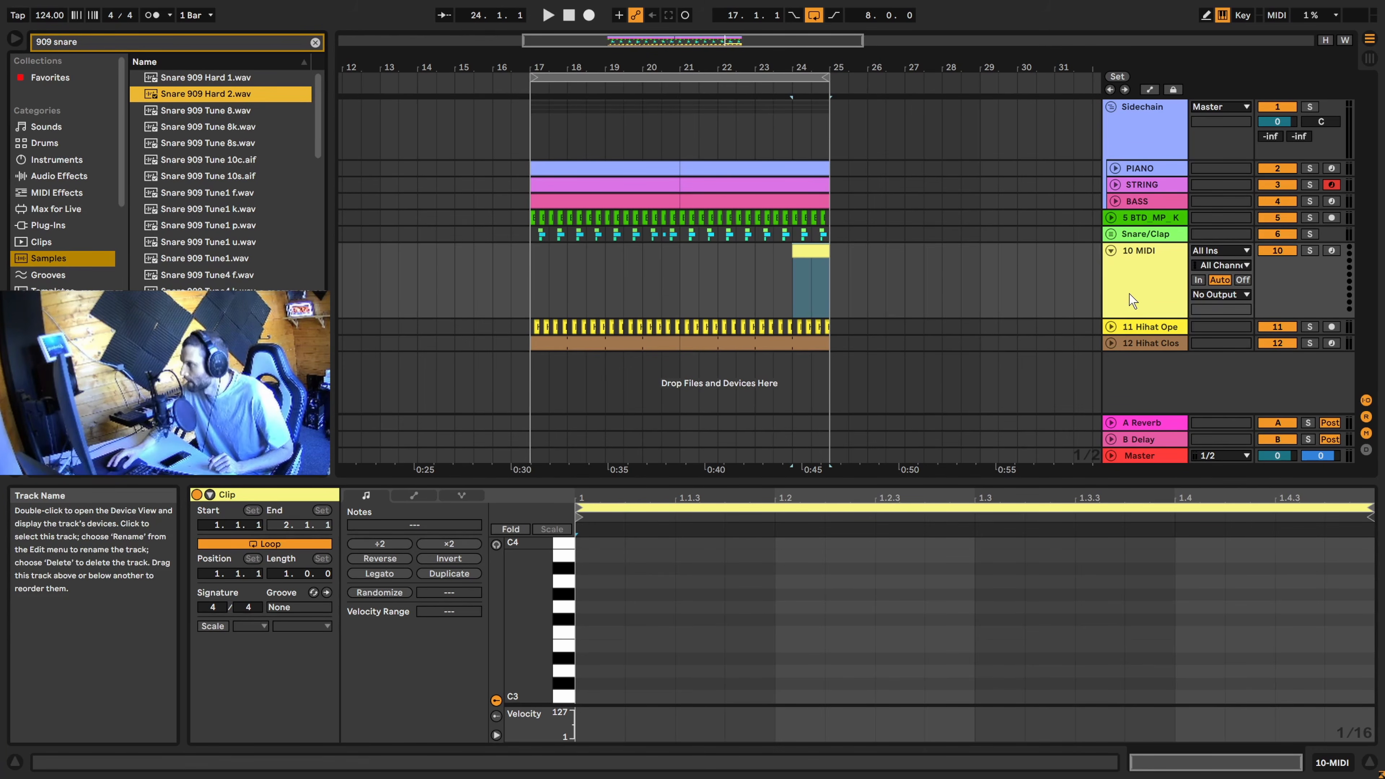
{"action": "double_click", "coordinate": [1125, 279]}
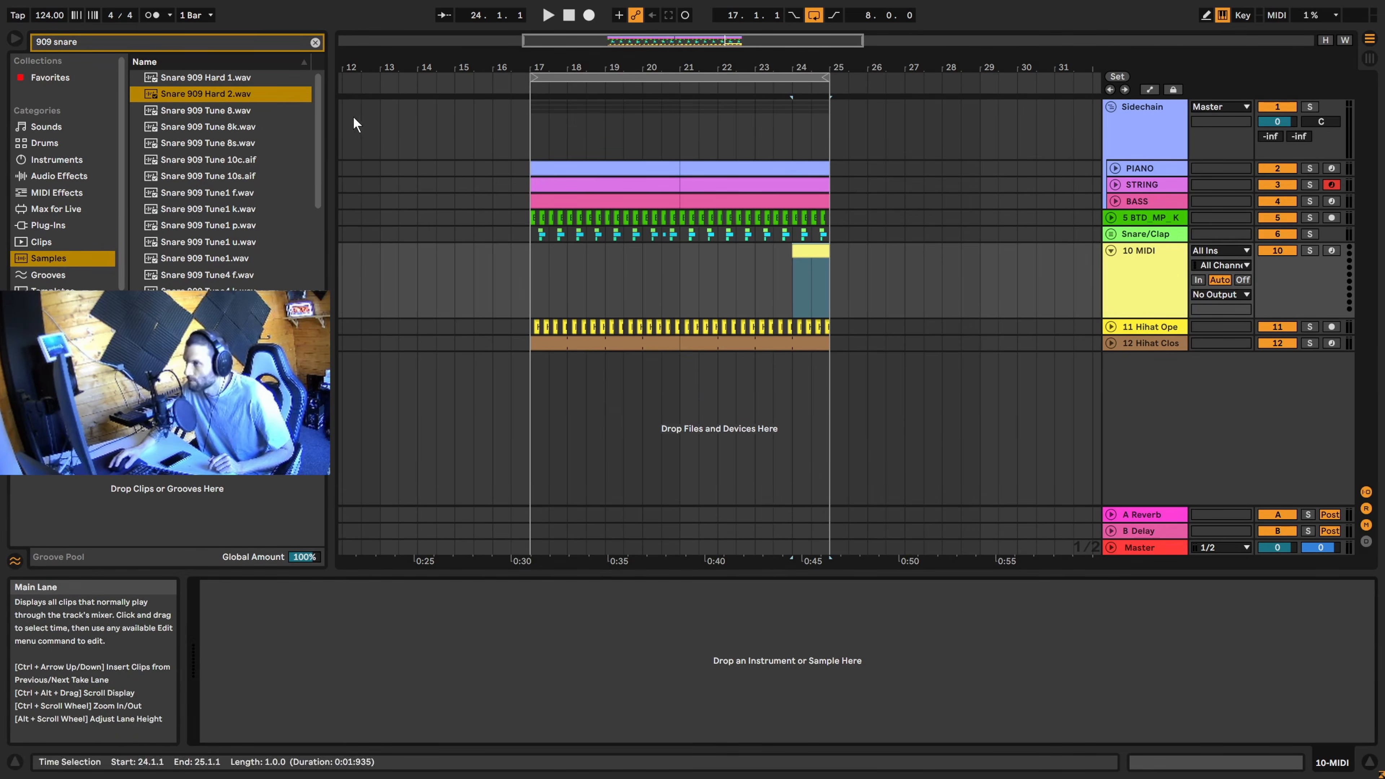
{"action": "left_click_drag", "start_coordinate": [174, 93], "coordinate": [740, 695]}
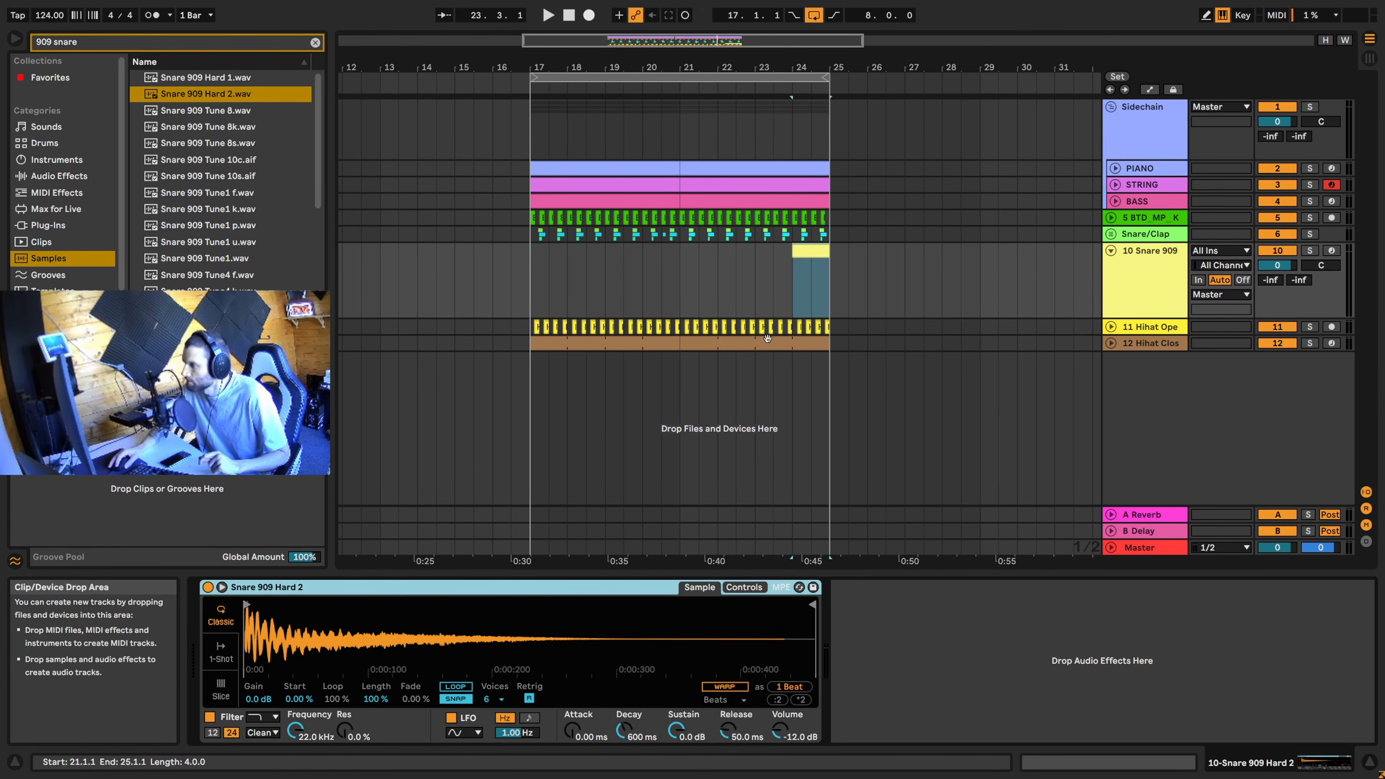
Add a sixteenth-length C3 note at 1.2.3 in the Snare 909 clip and play it
{"action": "left_click", "coordinate": [812, 252]}
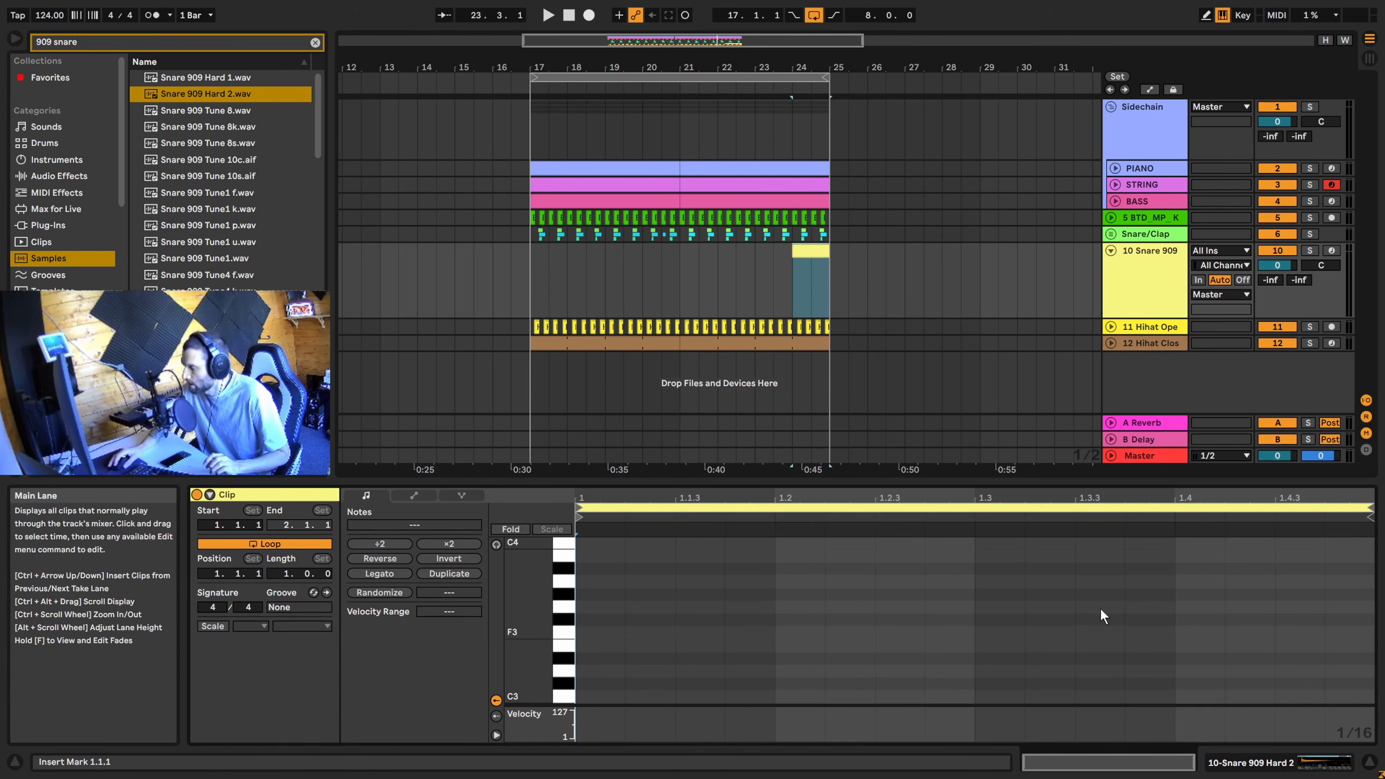
{"action": "scroll", "coordinate": [843, 676], "scroll_direction": "down", "scroll_amount": 2}
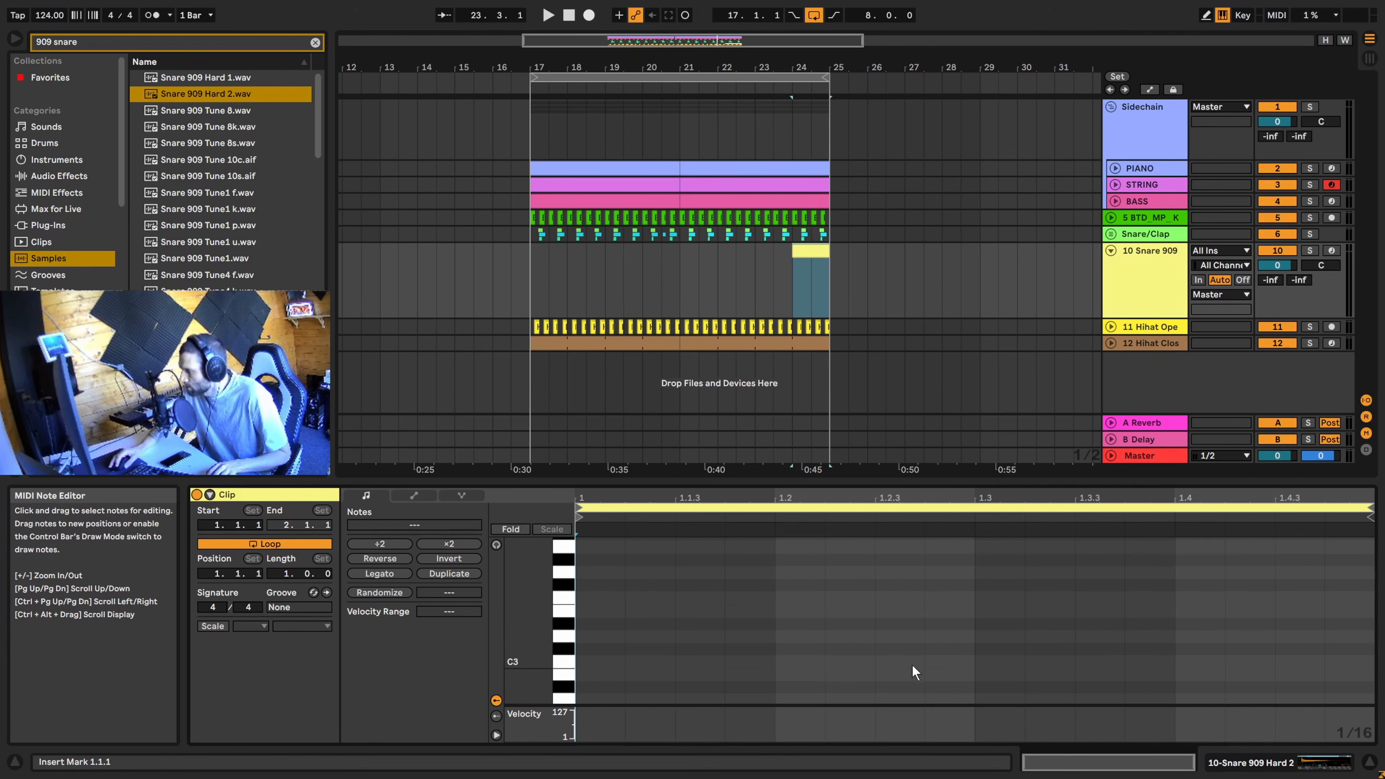
{"action": "double_click", "coordinate": [890, 660]}
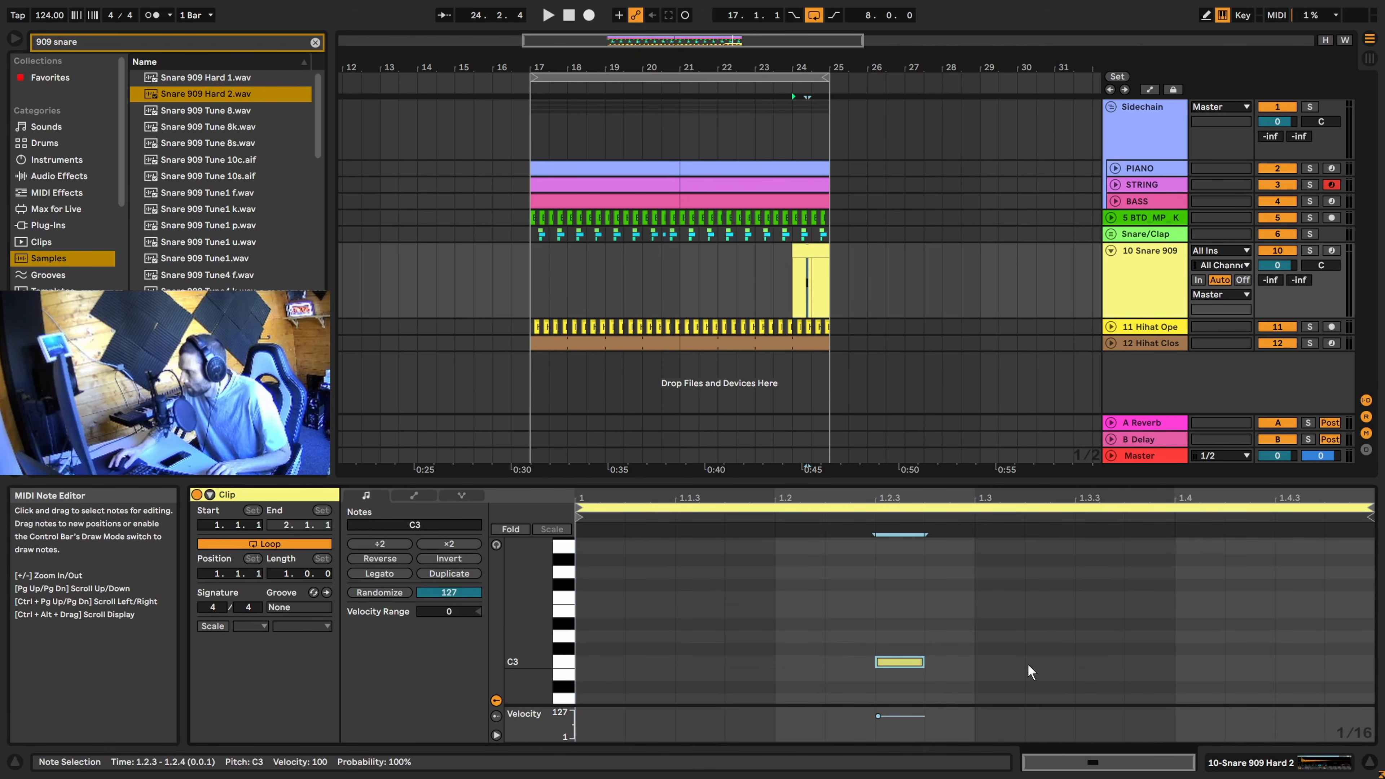
{"action": "key", "text": "space"}
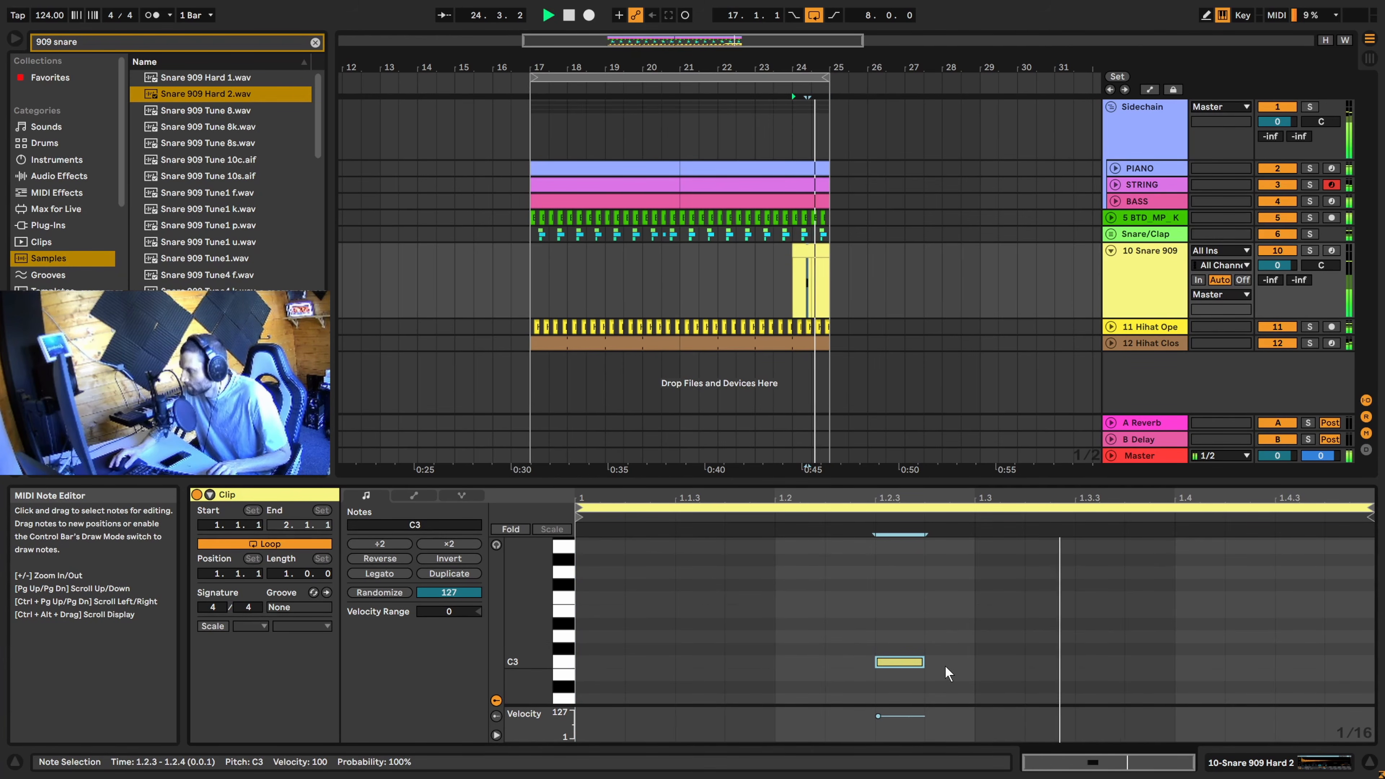
{"action": "key", "text": "space"}
Duplicate the C3 snare note, move the copy to 1.3.3, and play the bar
{"action": "key", "text": "ctrl+d"}
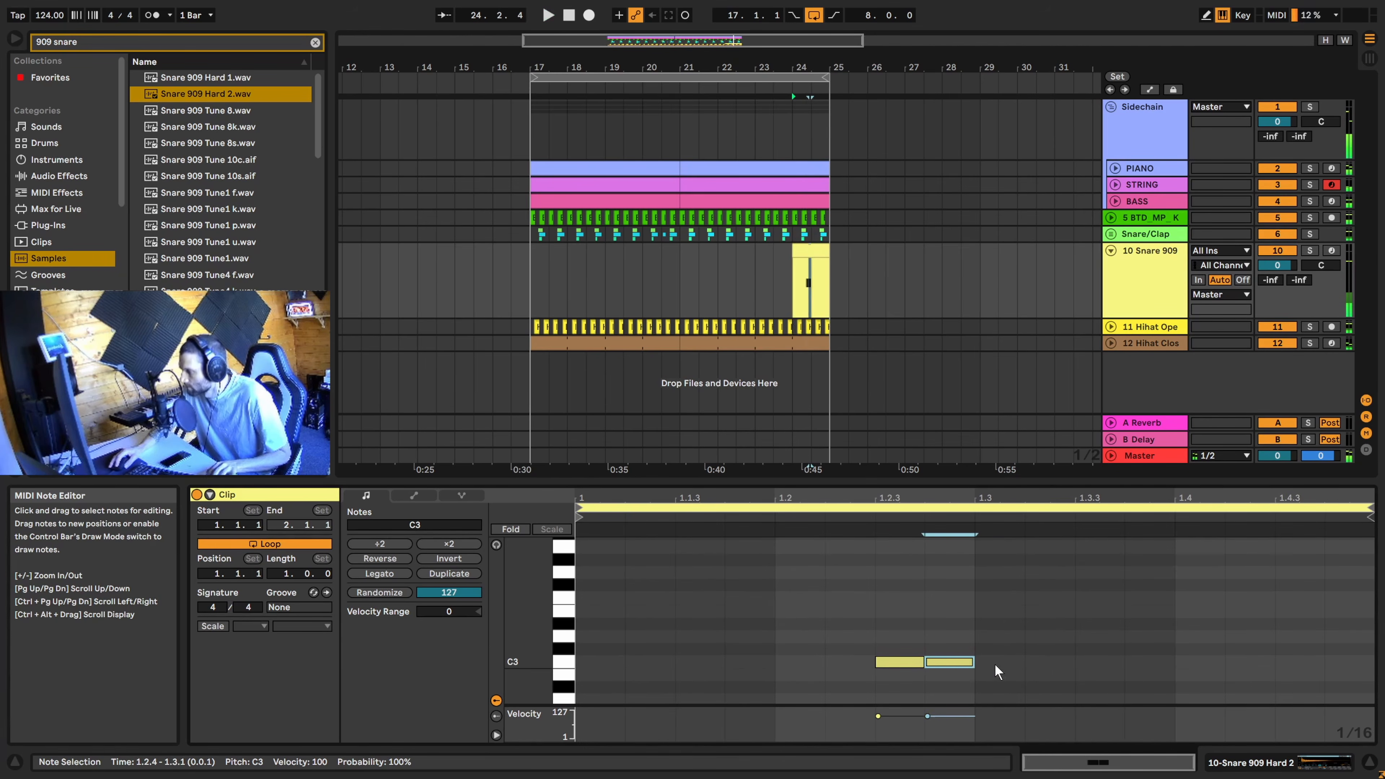
{"action": "left_click_drag", "start_coordinate": [965, 670], "coordinate": [1110, 673]}
{"action": "key", "text": "space"}
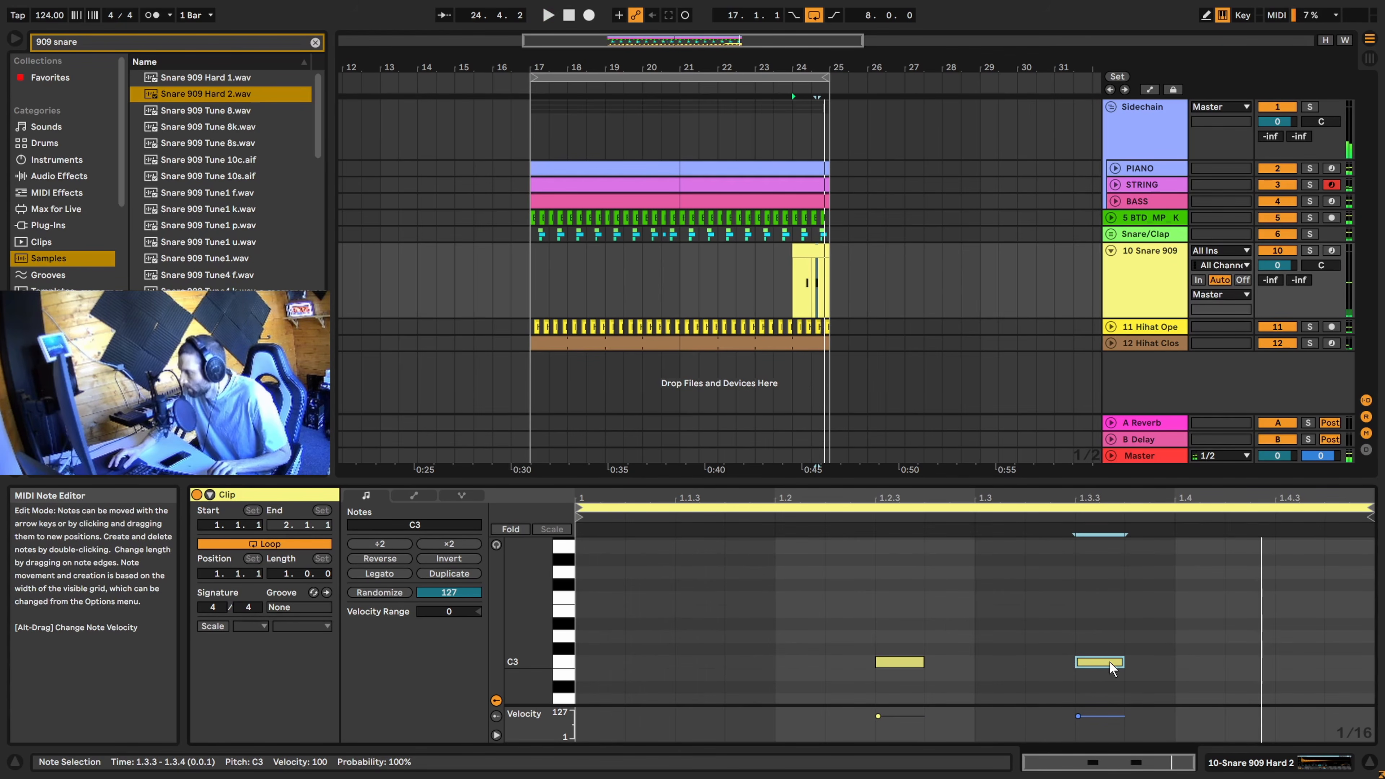
Shift the second snare note to 1.3.4, add C3 notes at 1.4.3 and 1.4.4, and play the fill
{"action": "left_click_drag", "start_coordinate": [1112, 669], "coordinate": [1284, 668]}
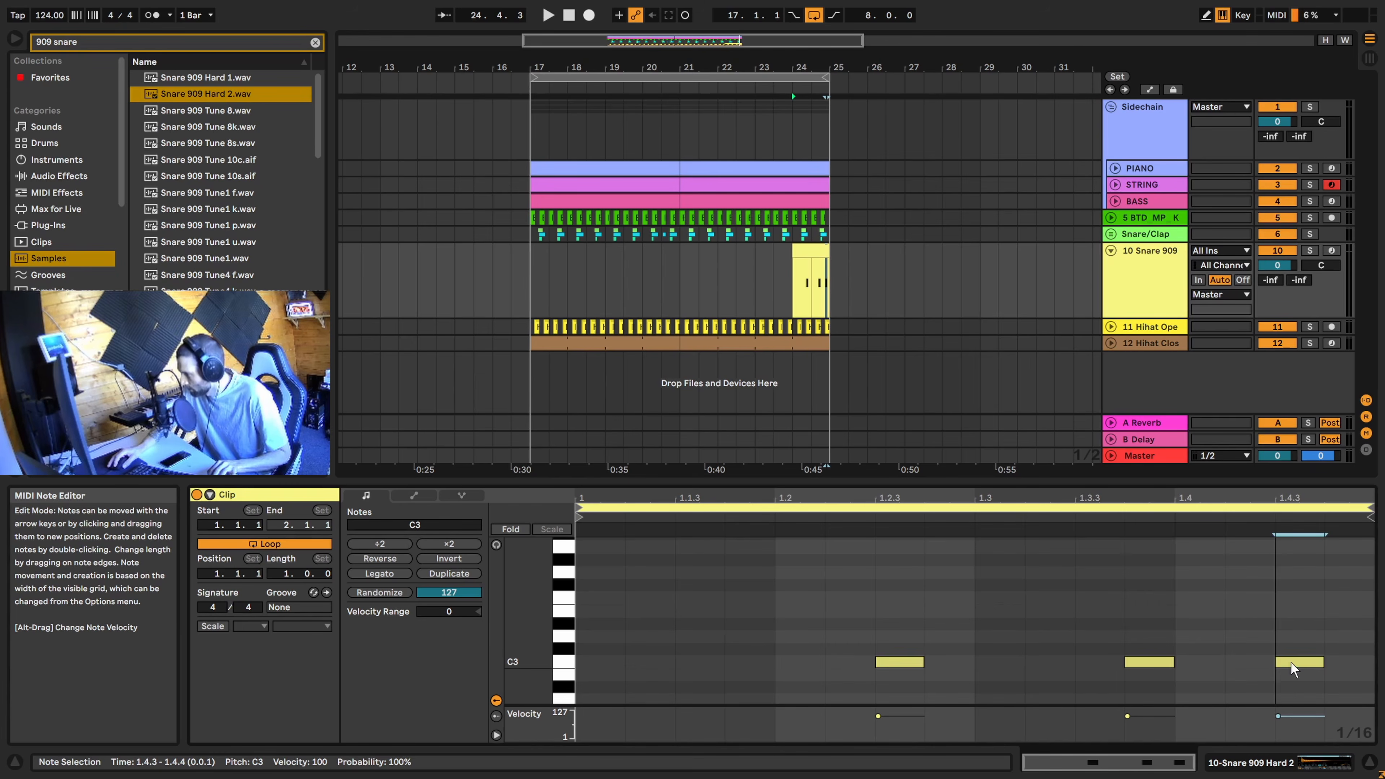
{"action": "key", "text": "space"}
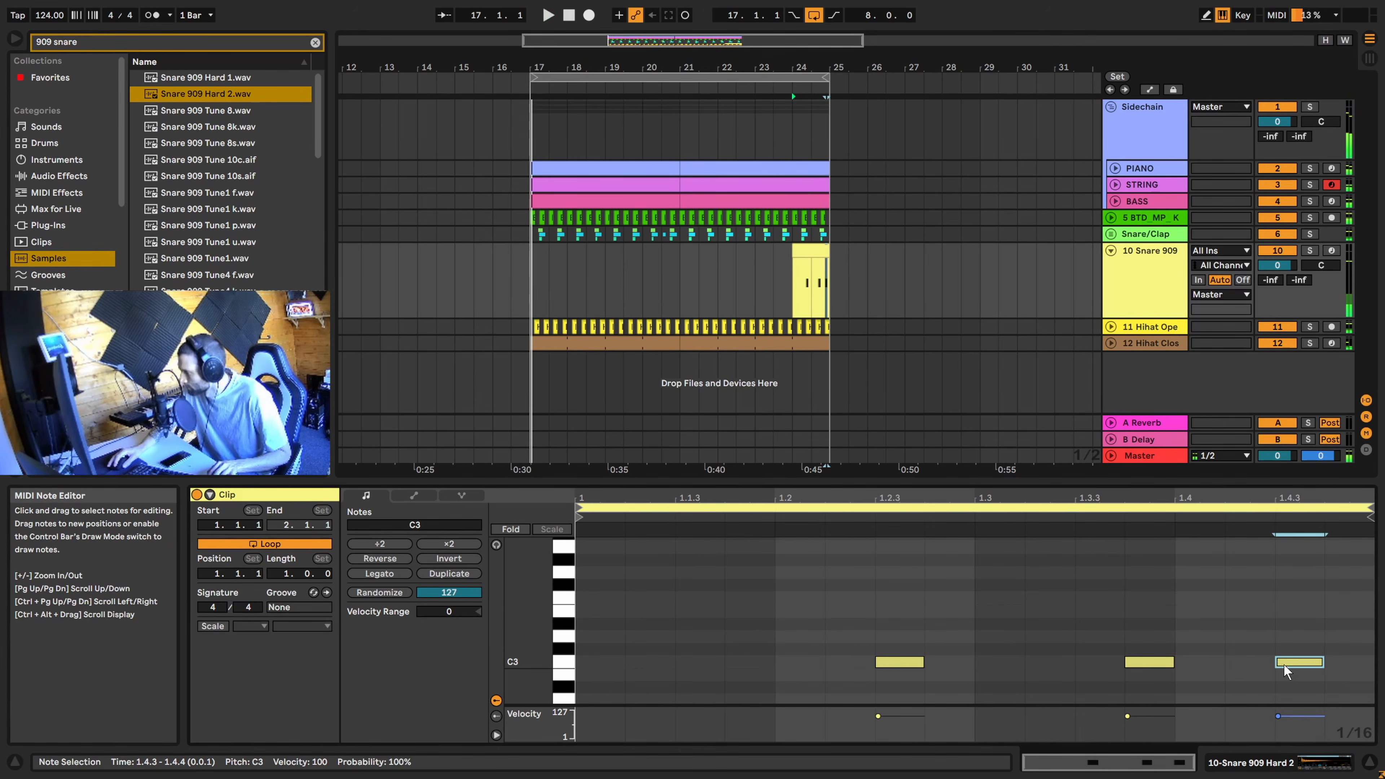
{"action": "left_click_drag", "start_coordinate": [1295, 667], "coordinate": [1345, 670]}
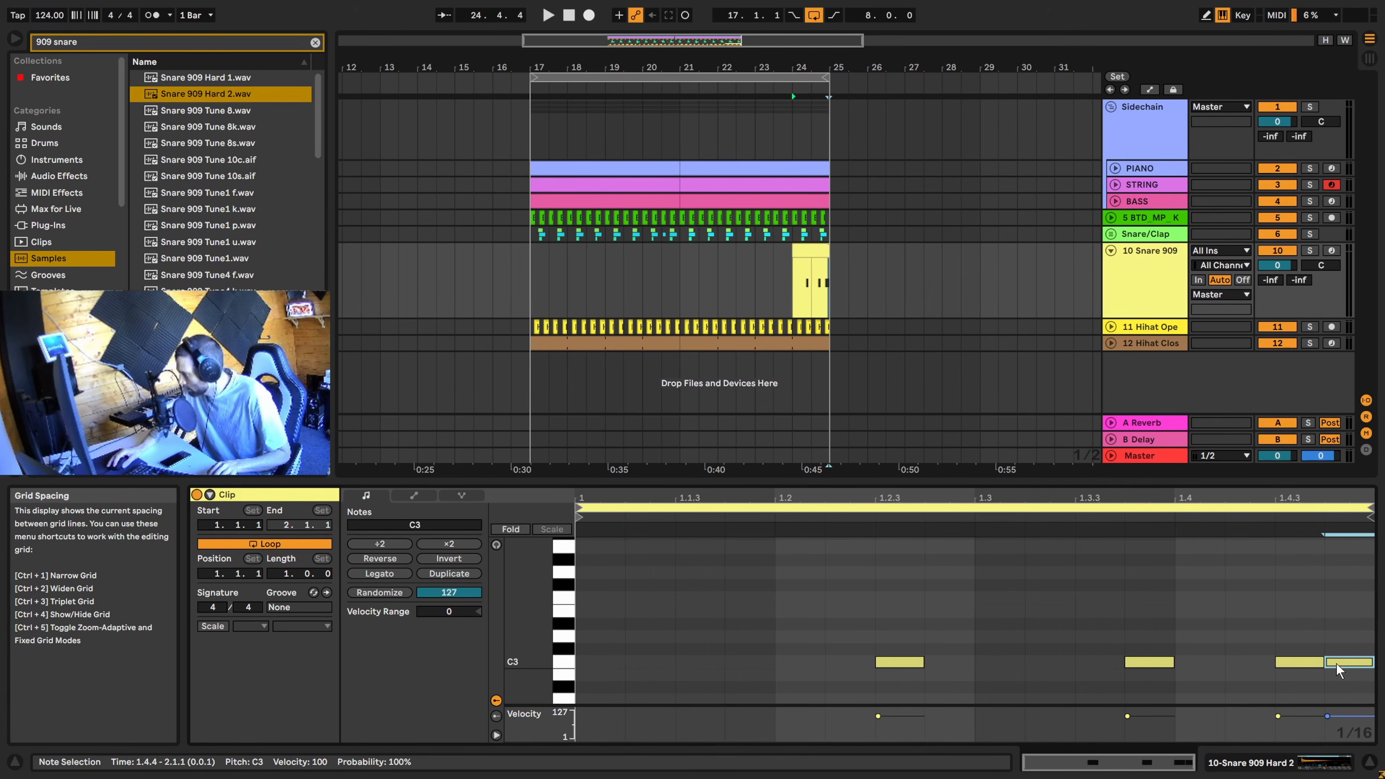
{"action": "key", "text": "space"}
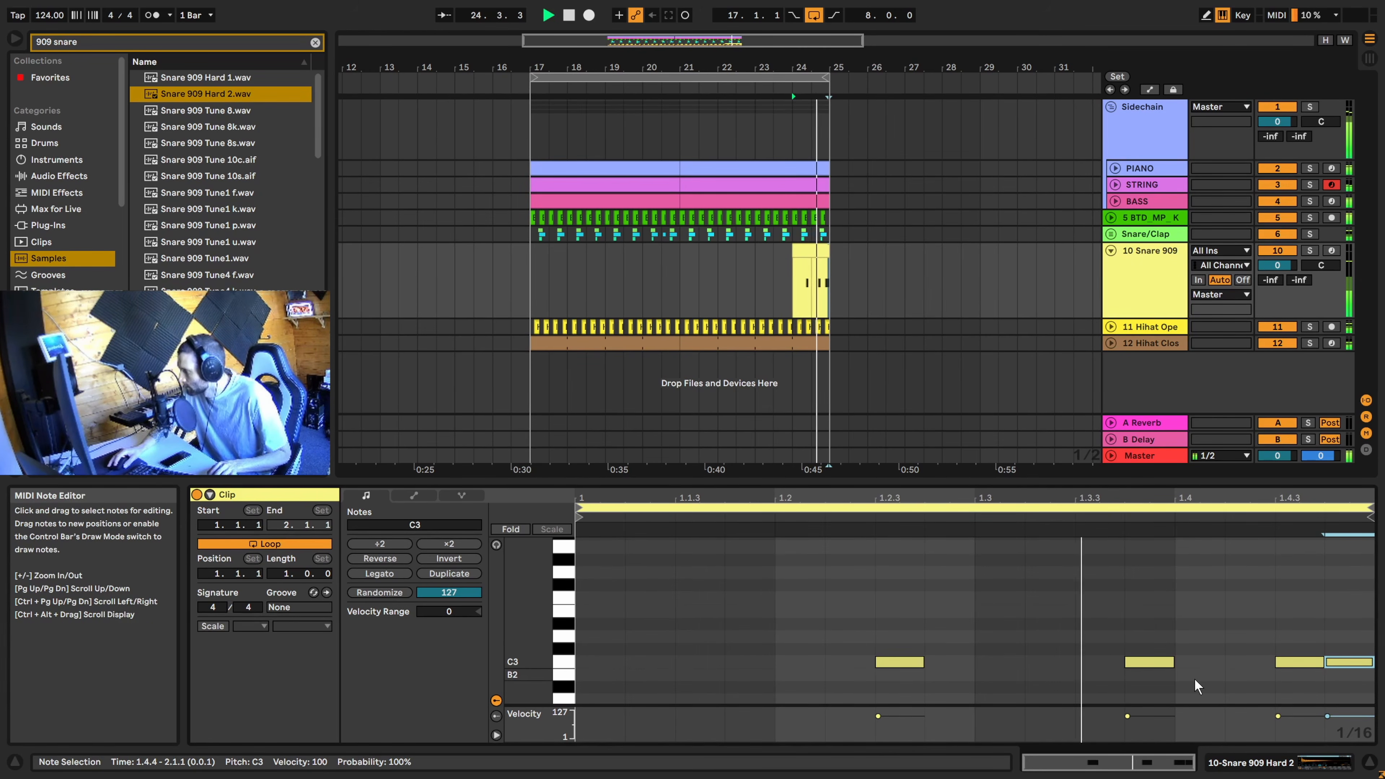
Copy the first snare note to 1.3.2, add another C3 note at 1.4.2, and play the fill
{"action": "key", "text": "space"}
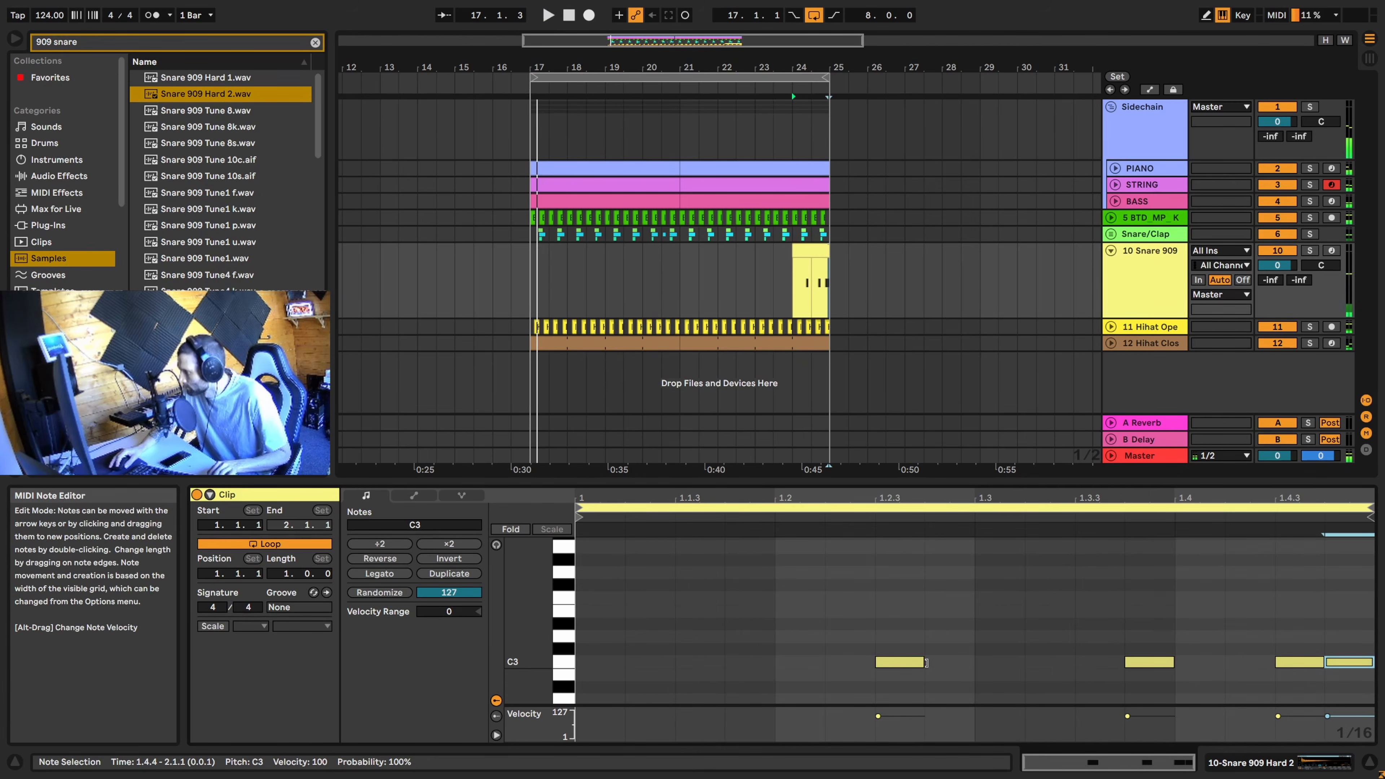
{"action": "left_click_drag", "start_coordinate": [905, 669], "coordinate": [1063, 666]}
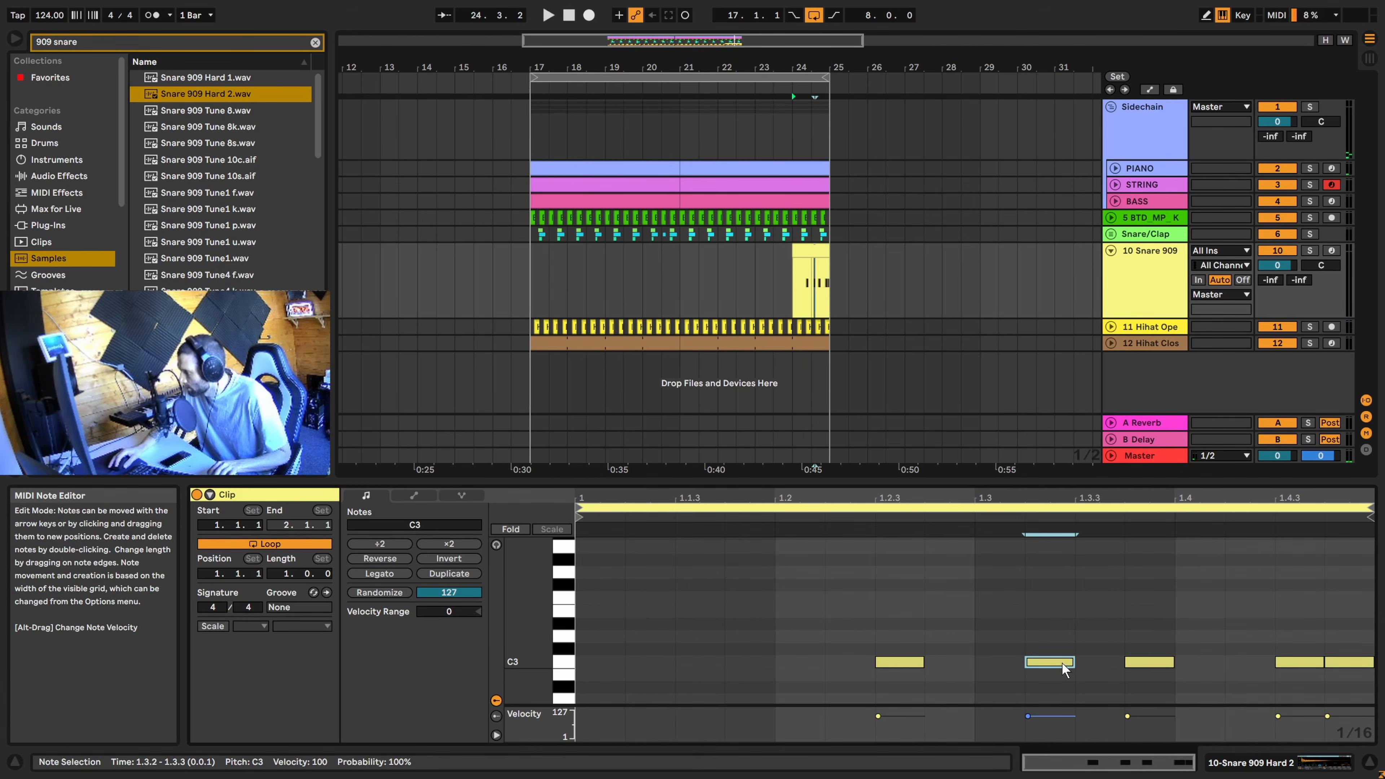
{"action": "key", "text": "space"}
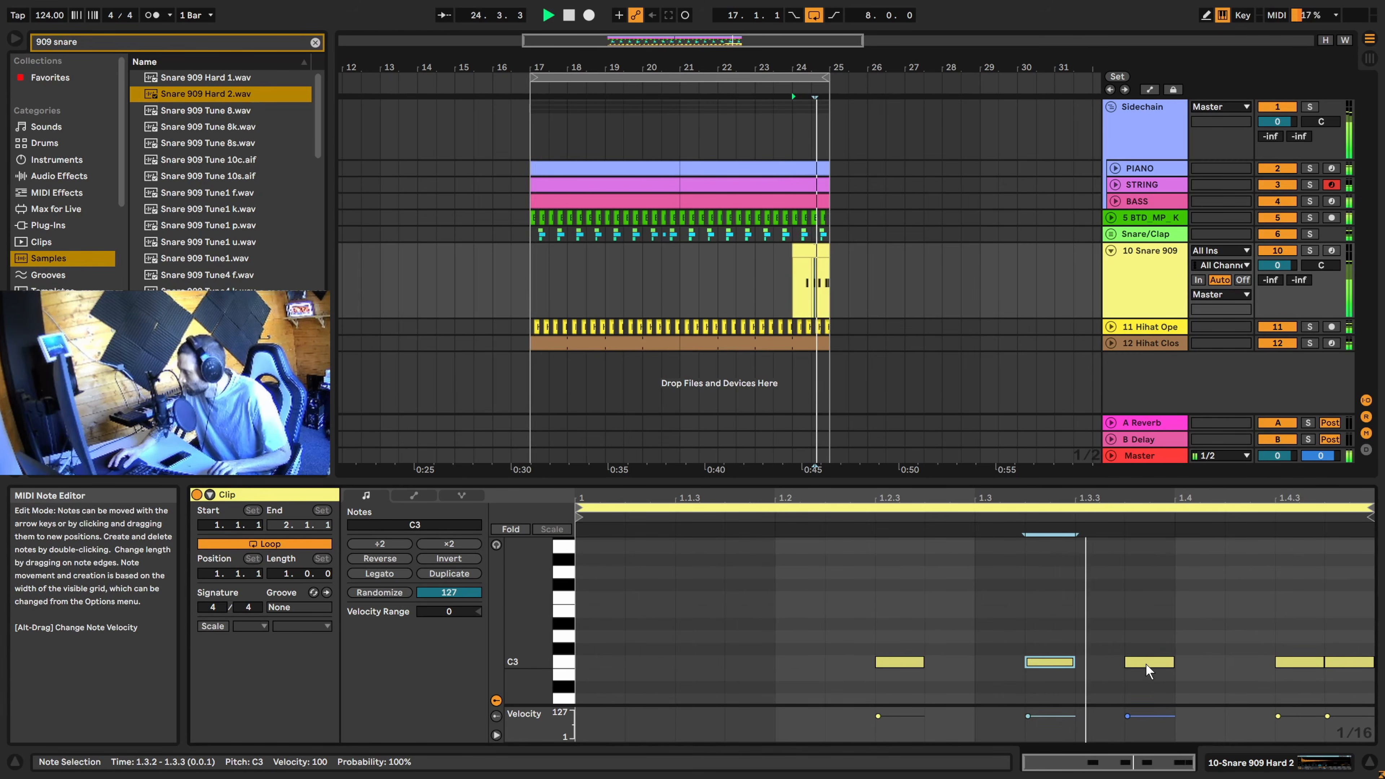
{"action": "double_click", "coordinate": [1243, 662]}
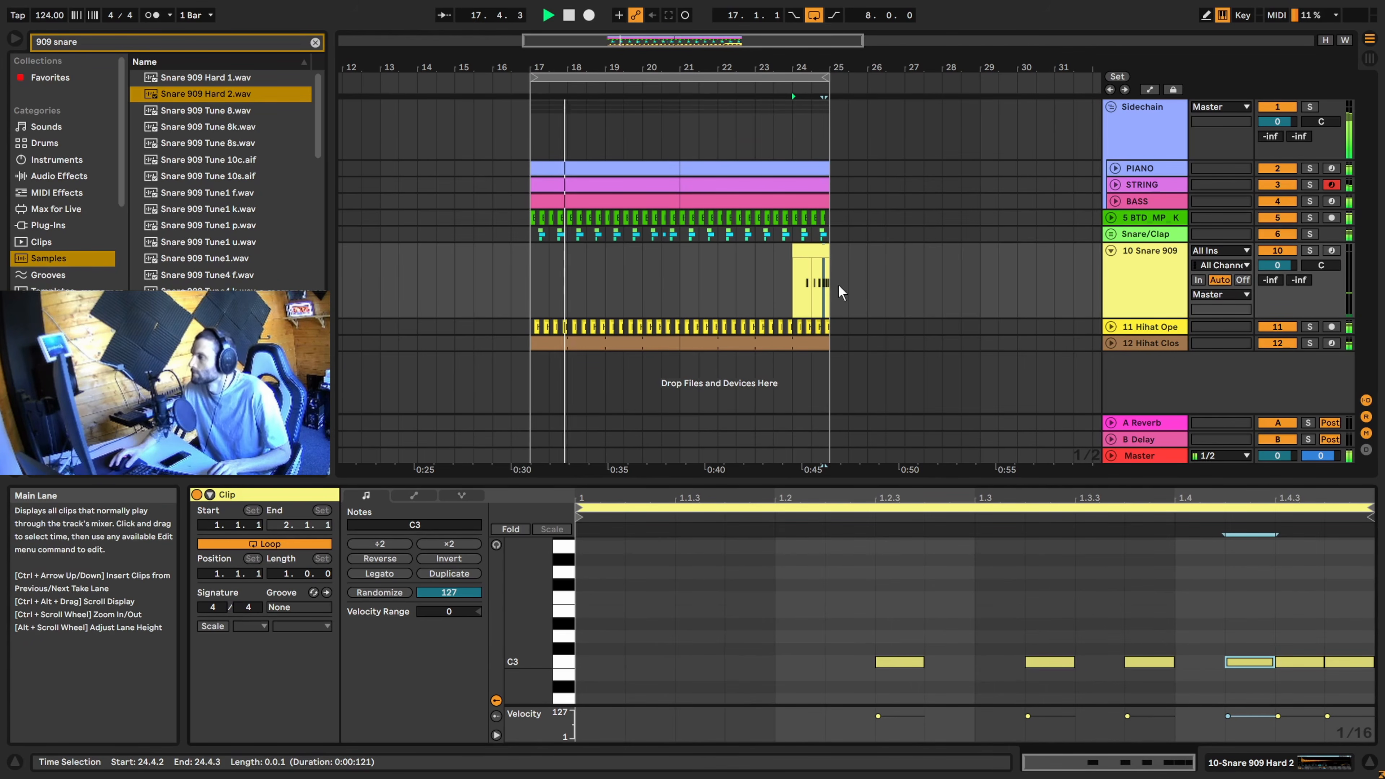
{"action": "key", "text": "space"}
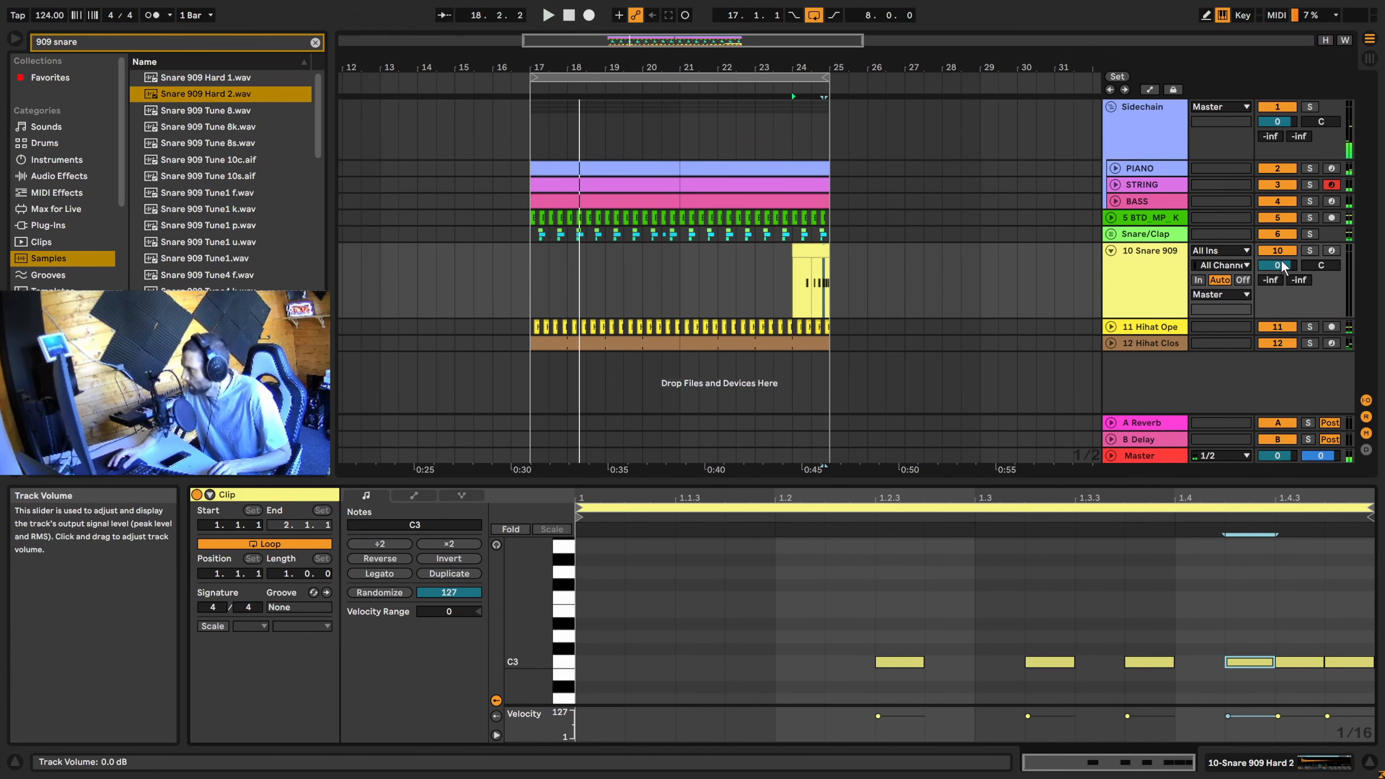
Lower the Snare 909 track's volume to -3.1 dB and play the fill from bar 24
{"action": "left_click", "coordinate": [793, 284]}
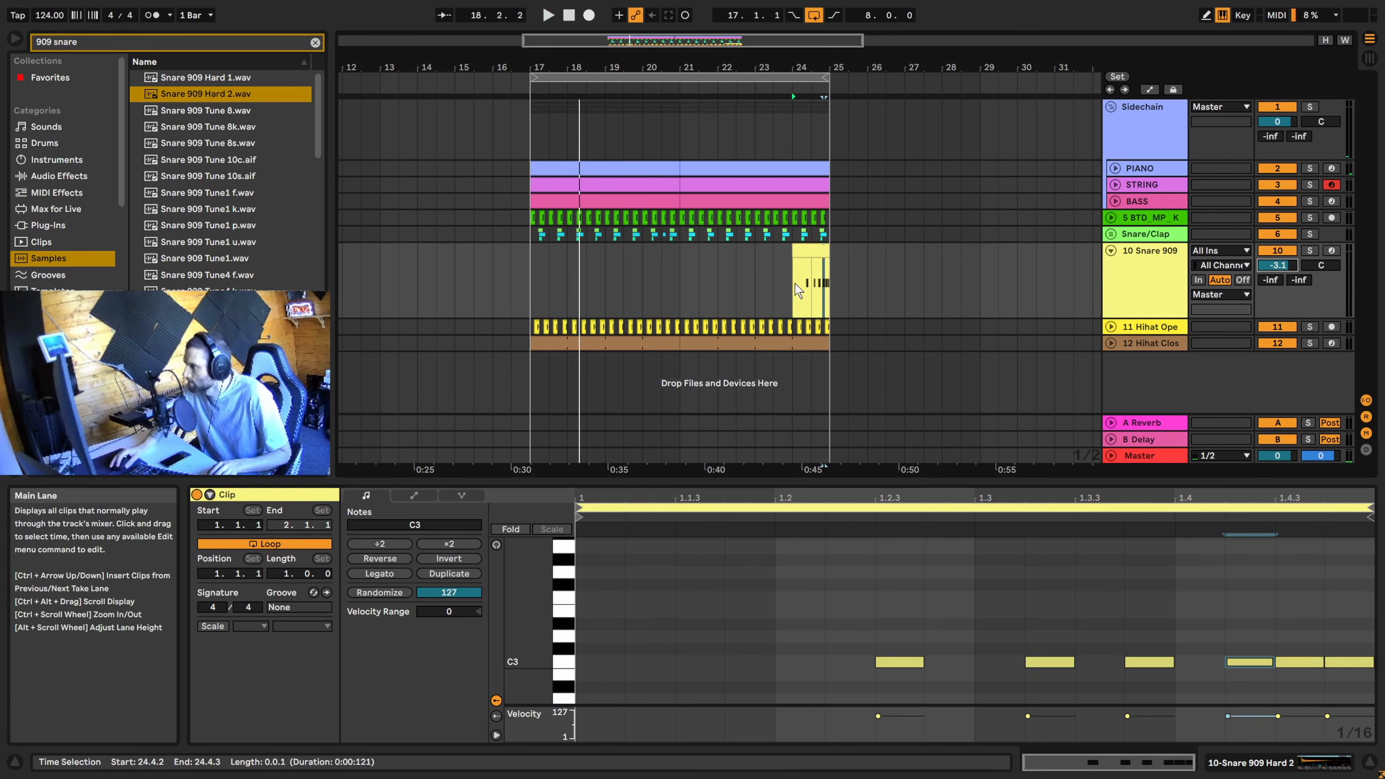
{"action": "key", "text": "space"}
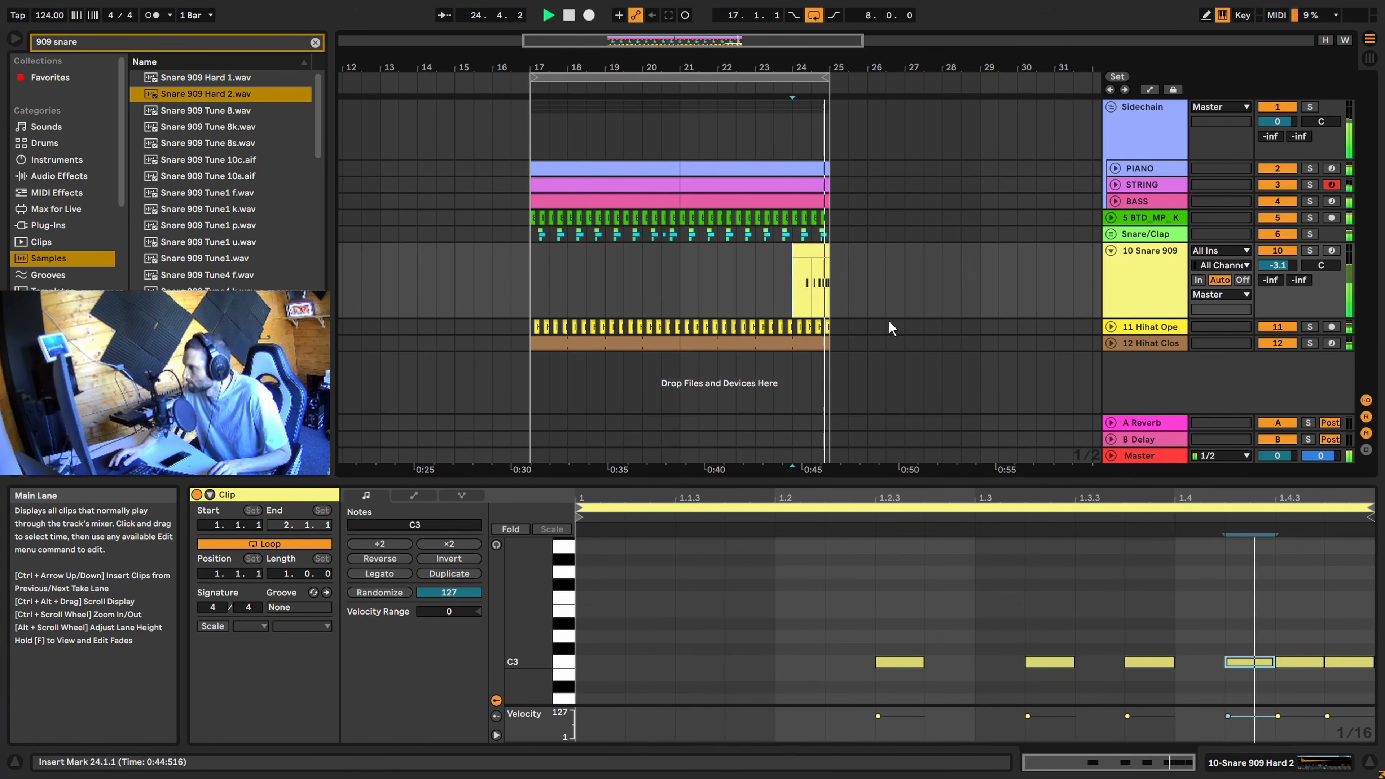
{"action": "key", "text": "space"}
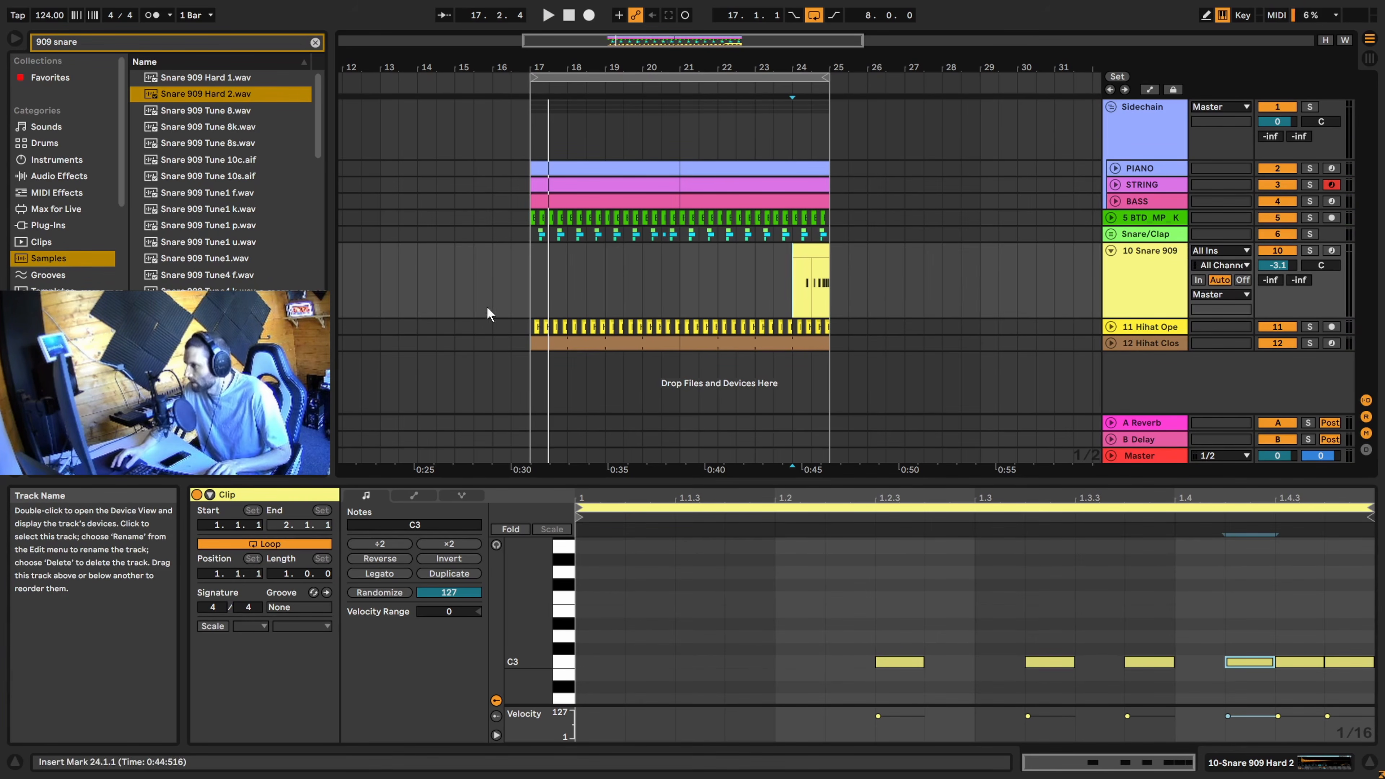
Add an audio track below Snare 909, search the samples for "909 crash", and place Crash 909.aif at bar 17
{"action": "left_click", "coordinate": [530, 294]}
{"action": "left_click", "coordinate": [1130, 295]}
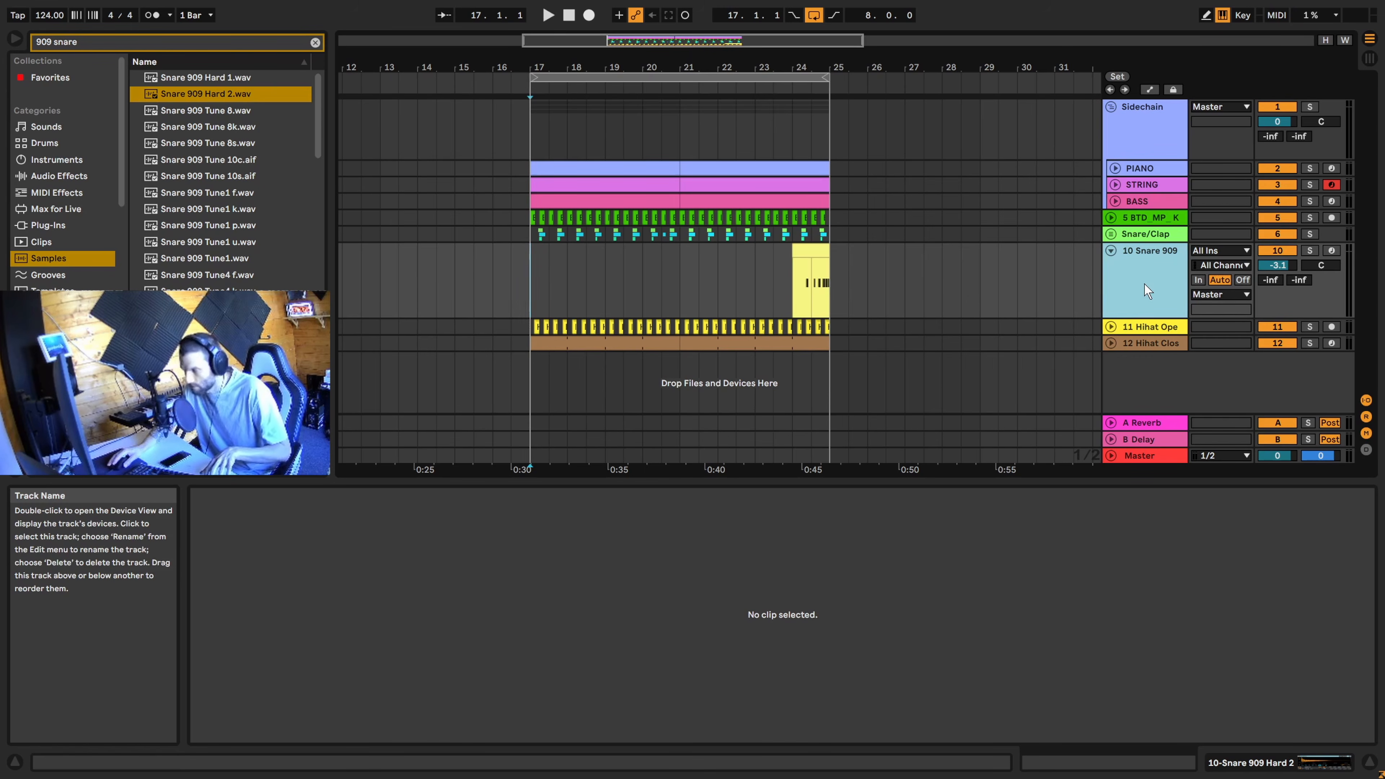
{"action": "key", "text": "ctrl+t"}
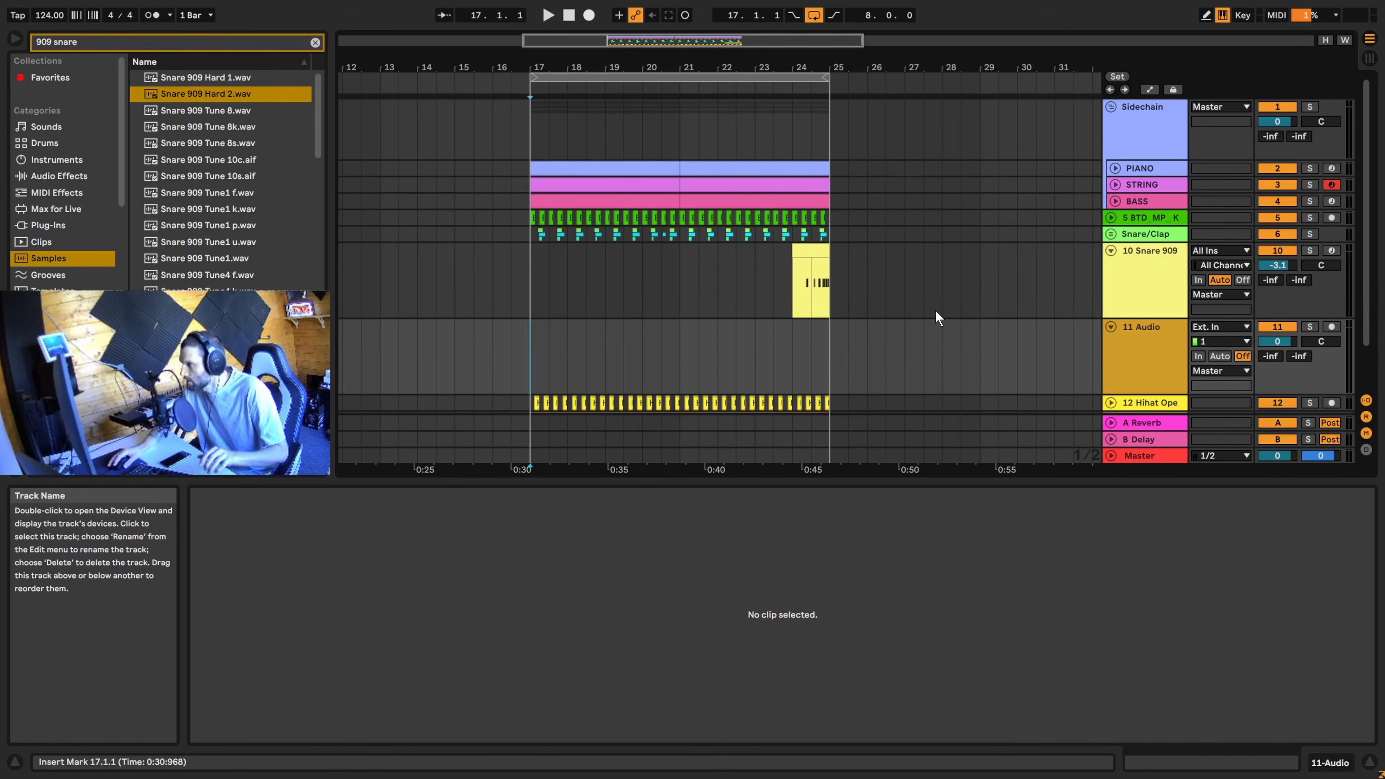
{"action": "left_click", "coordinate": [315, 43]}
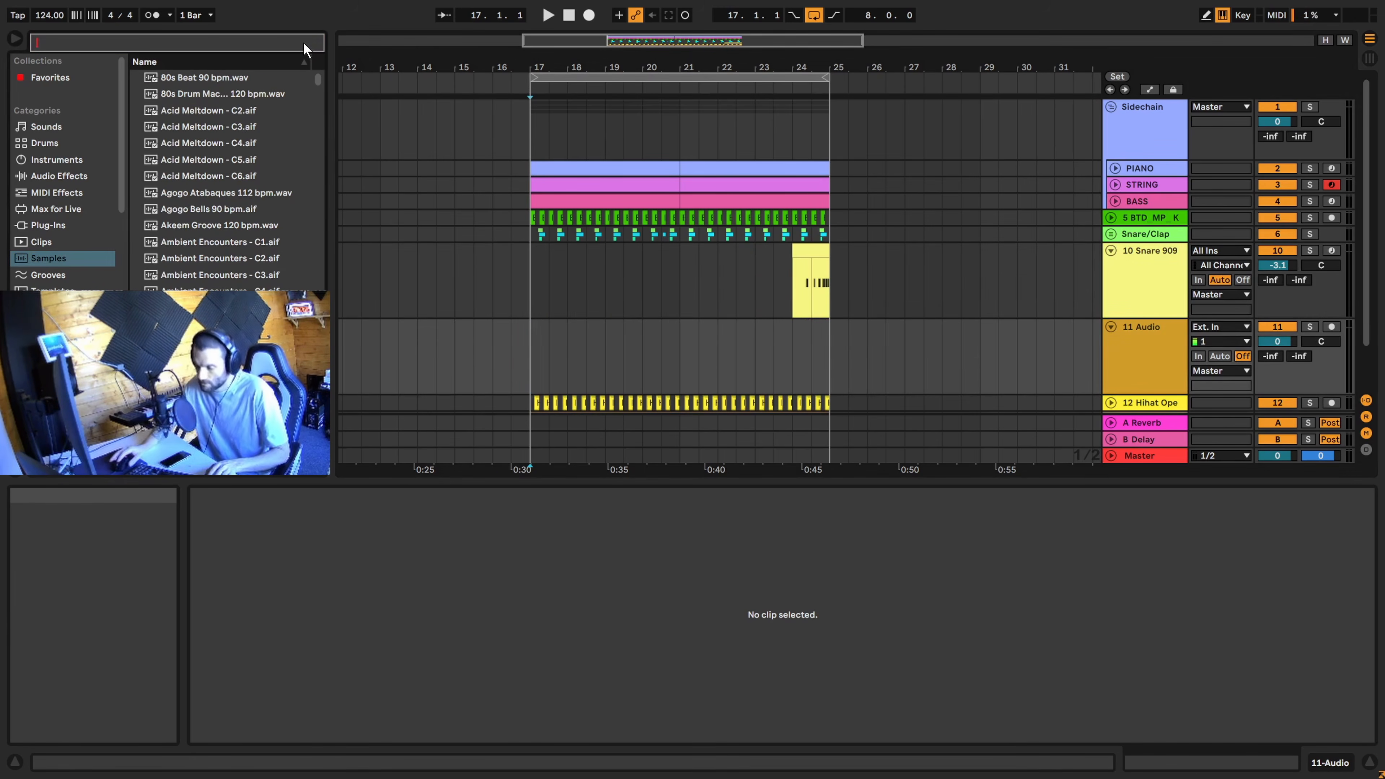
{"action": "type", "text": "909 crash"}
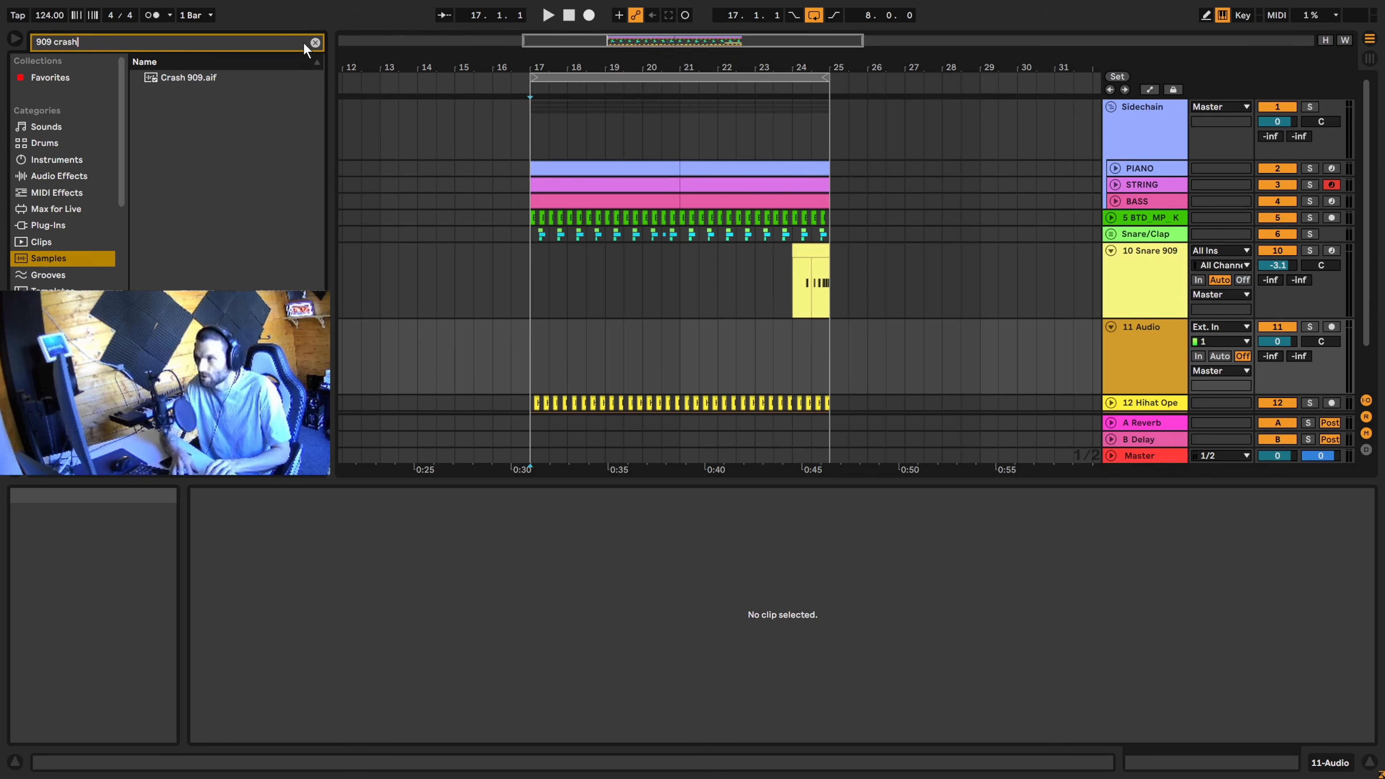
{"action": "left_click_drag", "start_coordinate": [174, 77], "coordinate": [532, 366]}
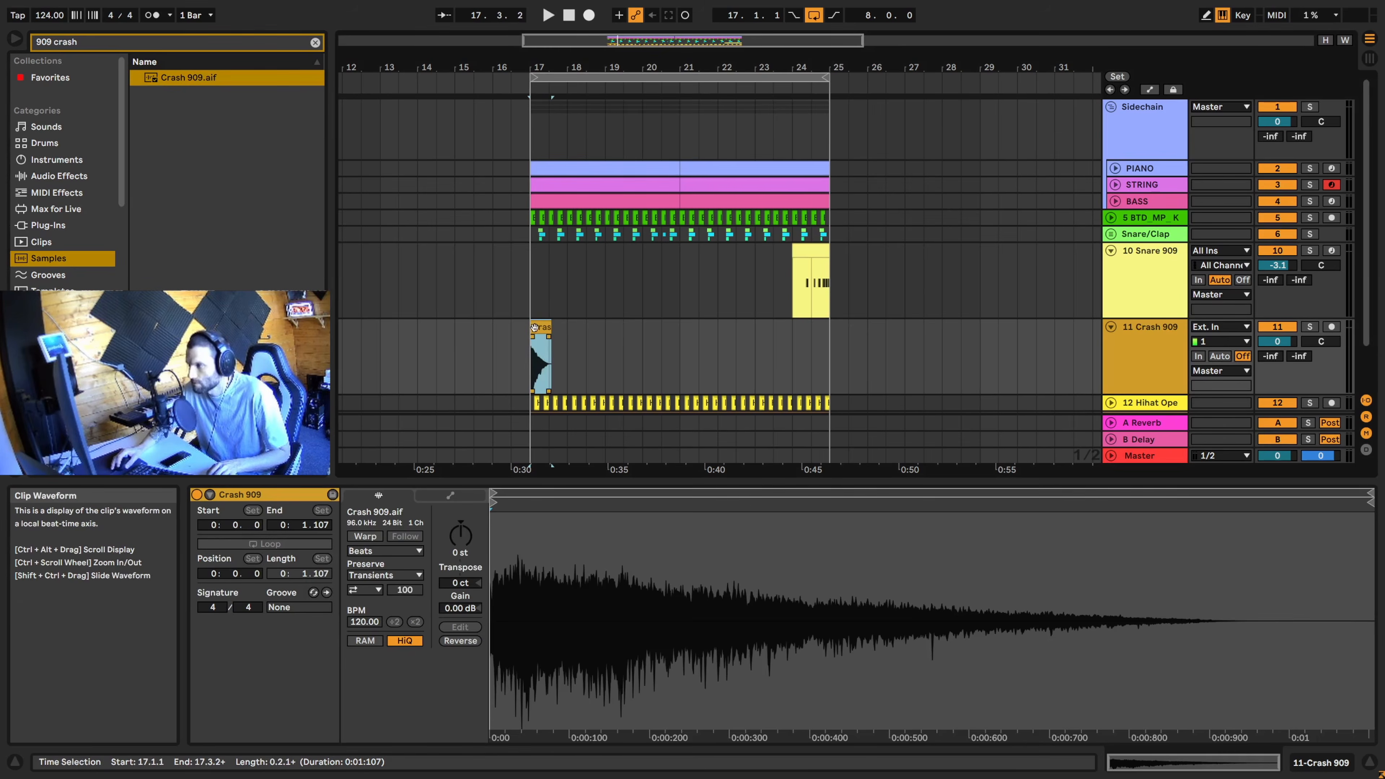
Lower the Crash 909 track's volume to -13.8 dB while auditioning the crash from bar 17
{"action": "left_click_drag", "start_coordinate": [1284, 341], "coordinate": [1284, 376]}
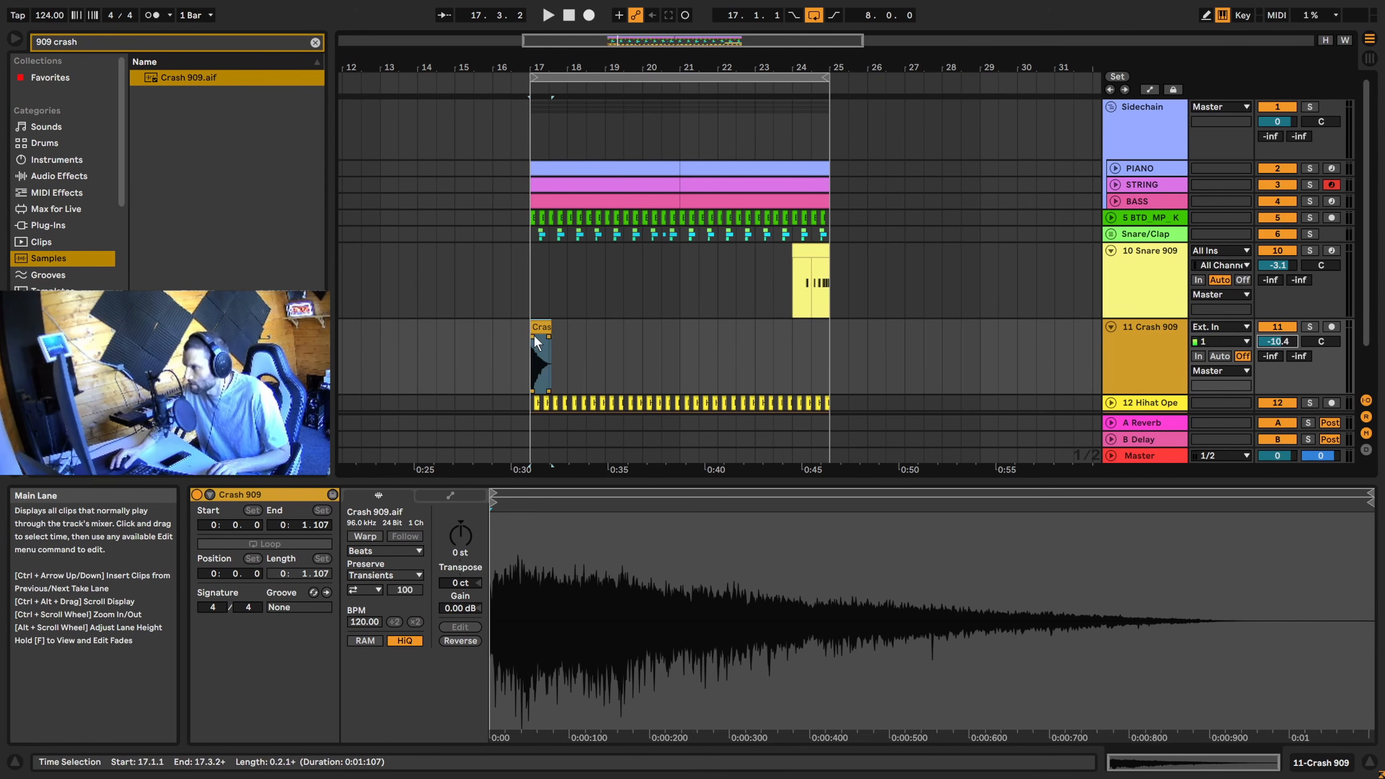
{"action": "key", "text": "space"}
{"action": "key", "text": "space"}
{"action": "key", "text": "space"}
{"action": "key", "text": "space"}
{"action": "left_click", "coordinate": [1278, 342]}
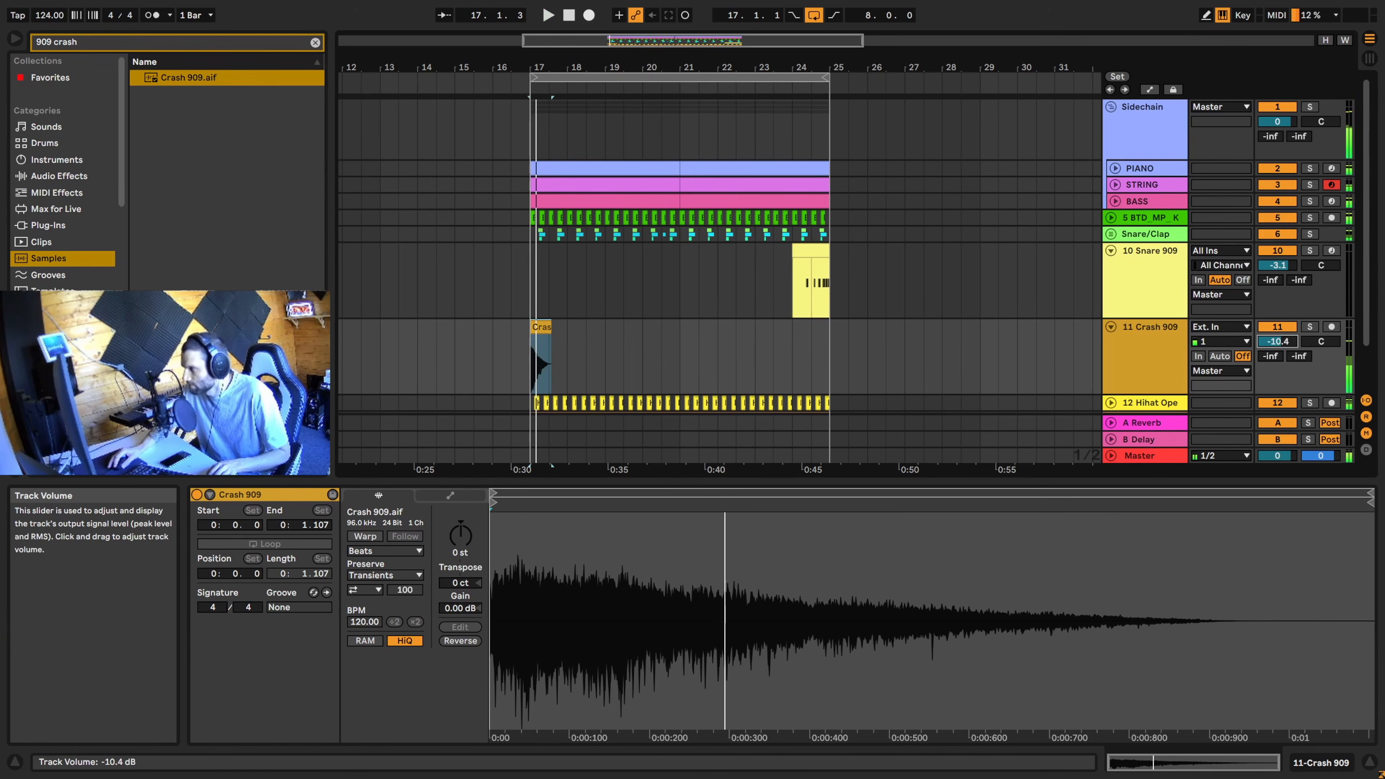
{"action": "left_click_drag", "start_coordinate": [1278, 342], "coordinate": [1277, 348]}
{"action": "key", "text": "space"}
{"action": "key", "text": "space"}
{"action": "key", "text": "space"}
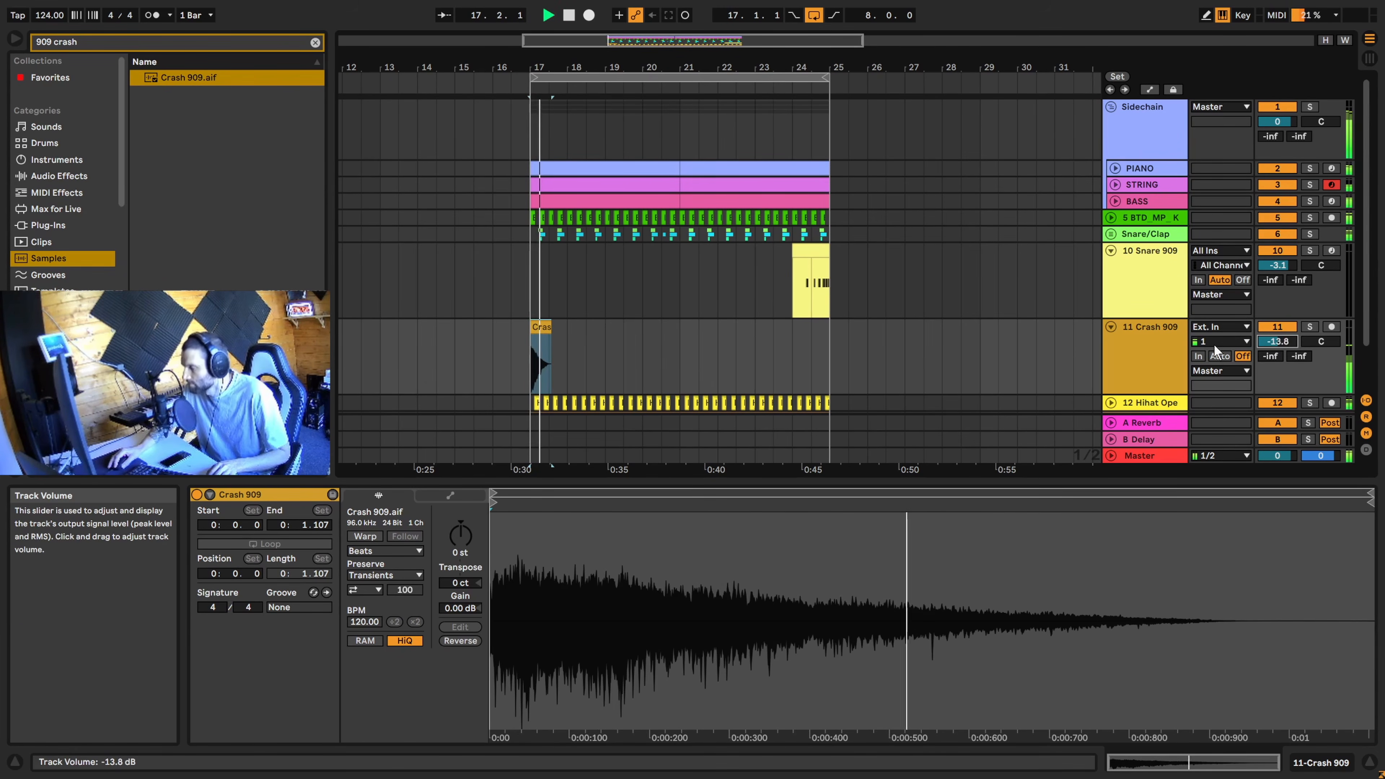
{"action": "key", "text": "space"}
Play the arrangement from bar 24 through the crash and fold all the tracks
{"action": "left_click", "coordinate": [794, 311]}
{"action": "key", "text": "space"}
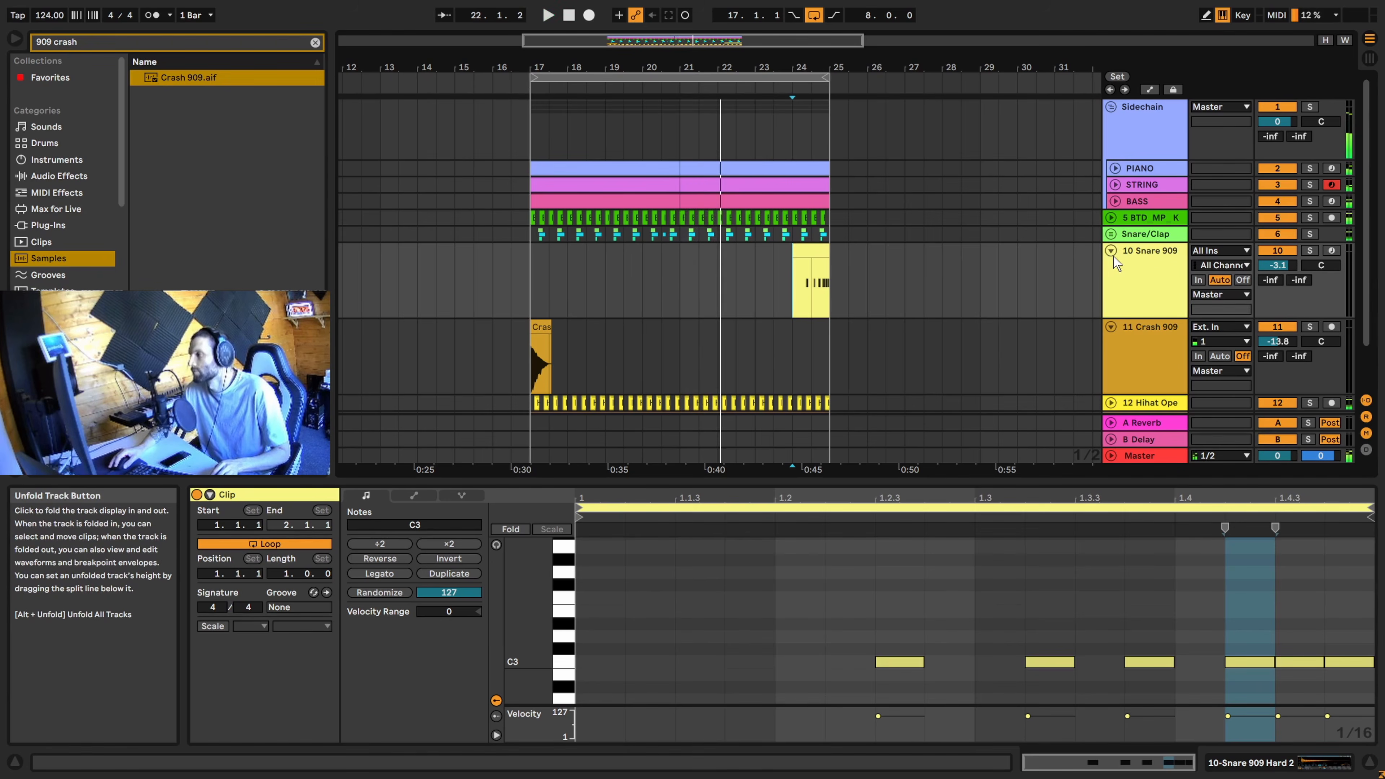
{"action": "left_click", "coordinate": [1113, 257], "text": "alt"}
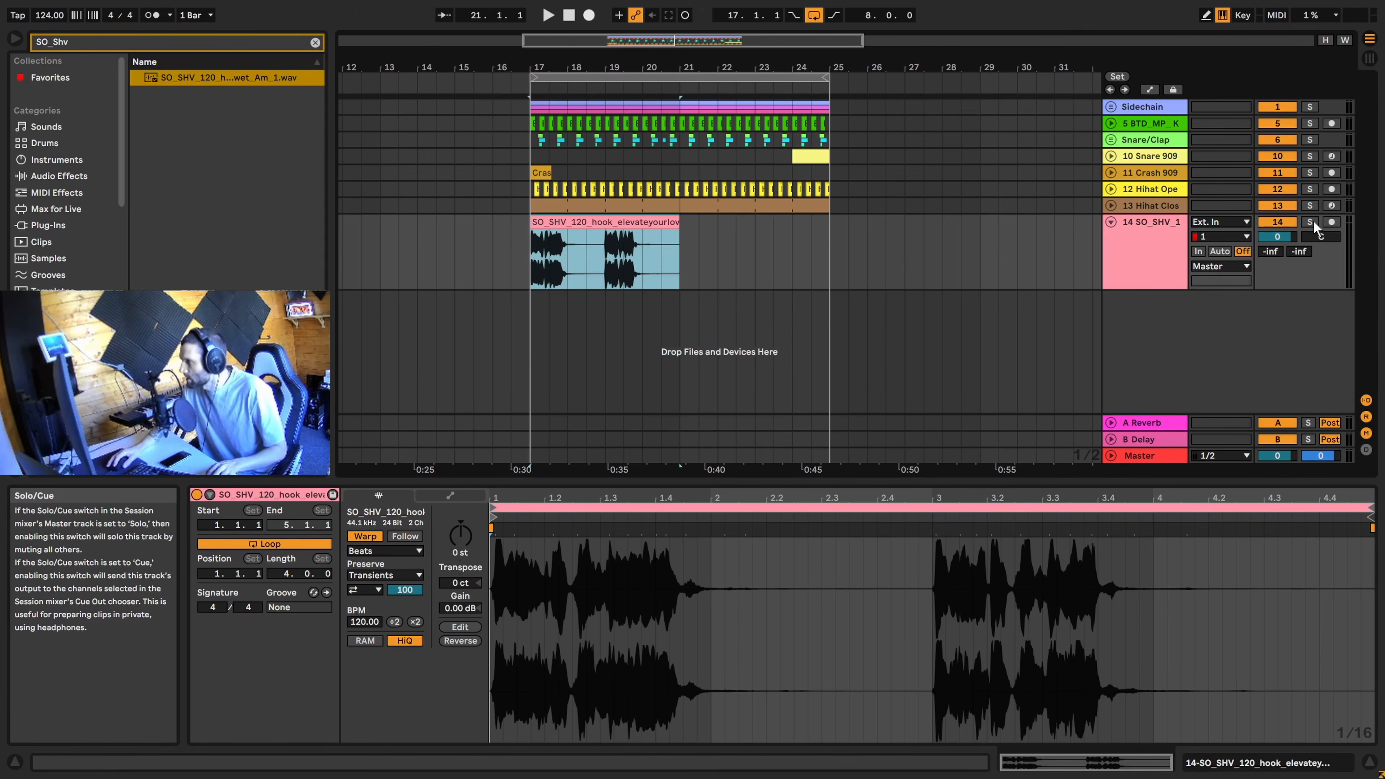
Audition the SO_SHV vocal hook in solo at -11.7 dB track volume and set its clip's warp mode to Complex
{"action": "left_click", "coordinate": [1311, 221]}
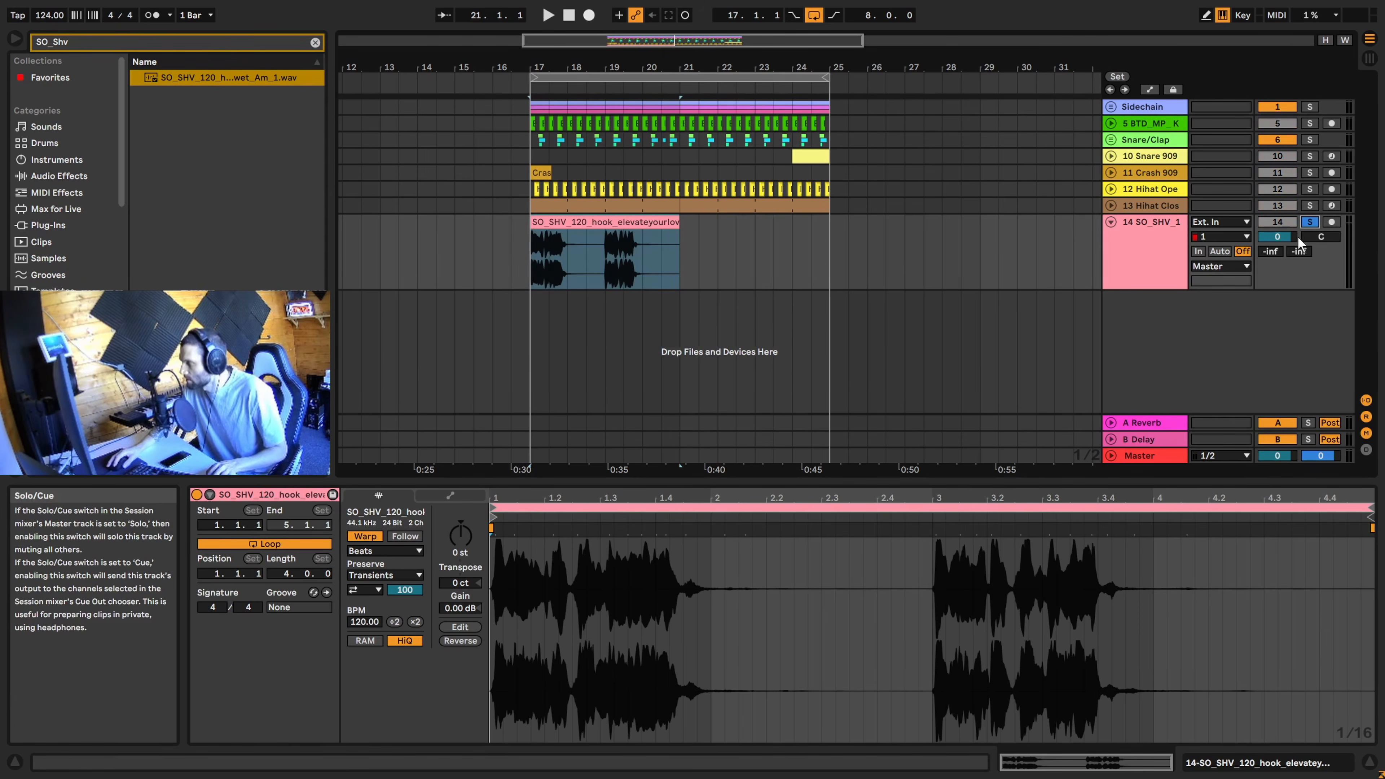
{"action": "key", "text": "space"}
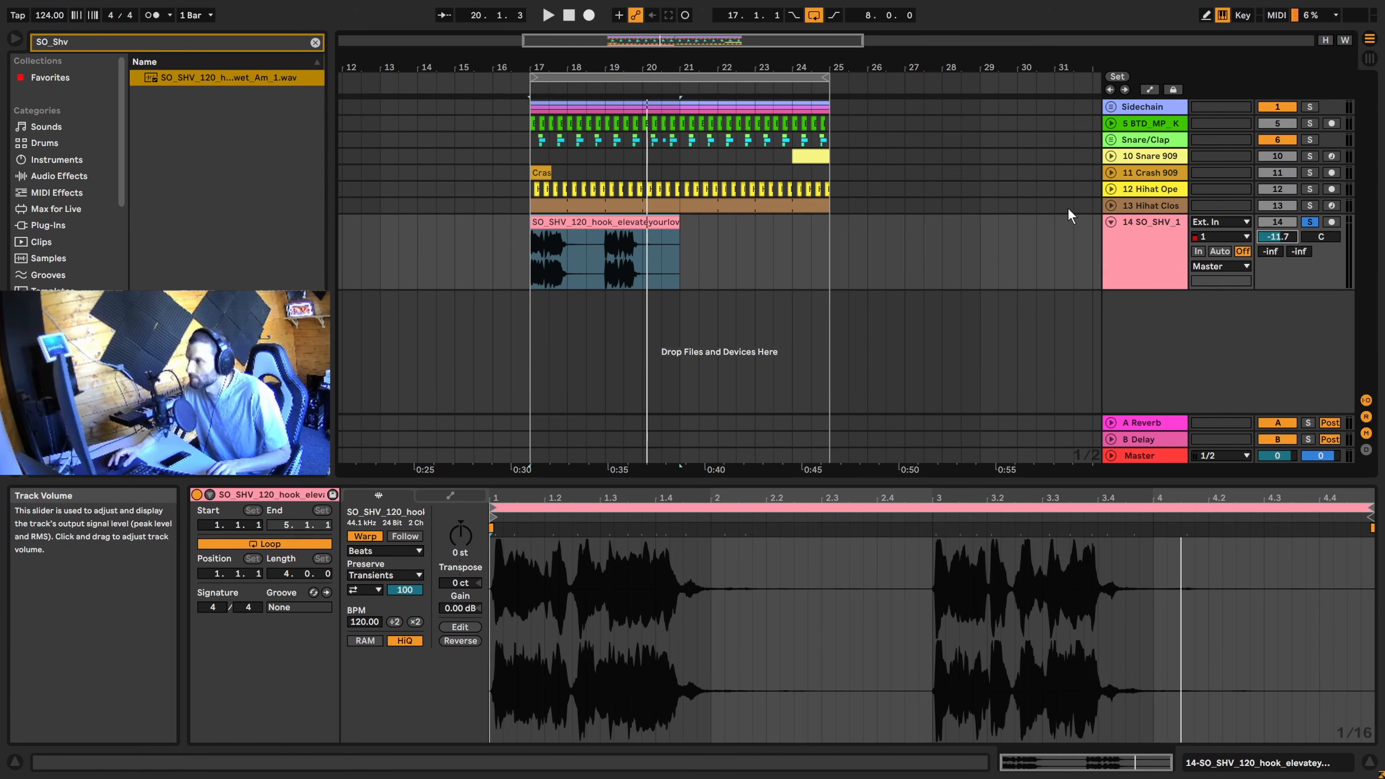
{"action": "left_click", "coordinate": [367, 552]}
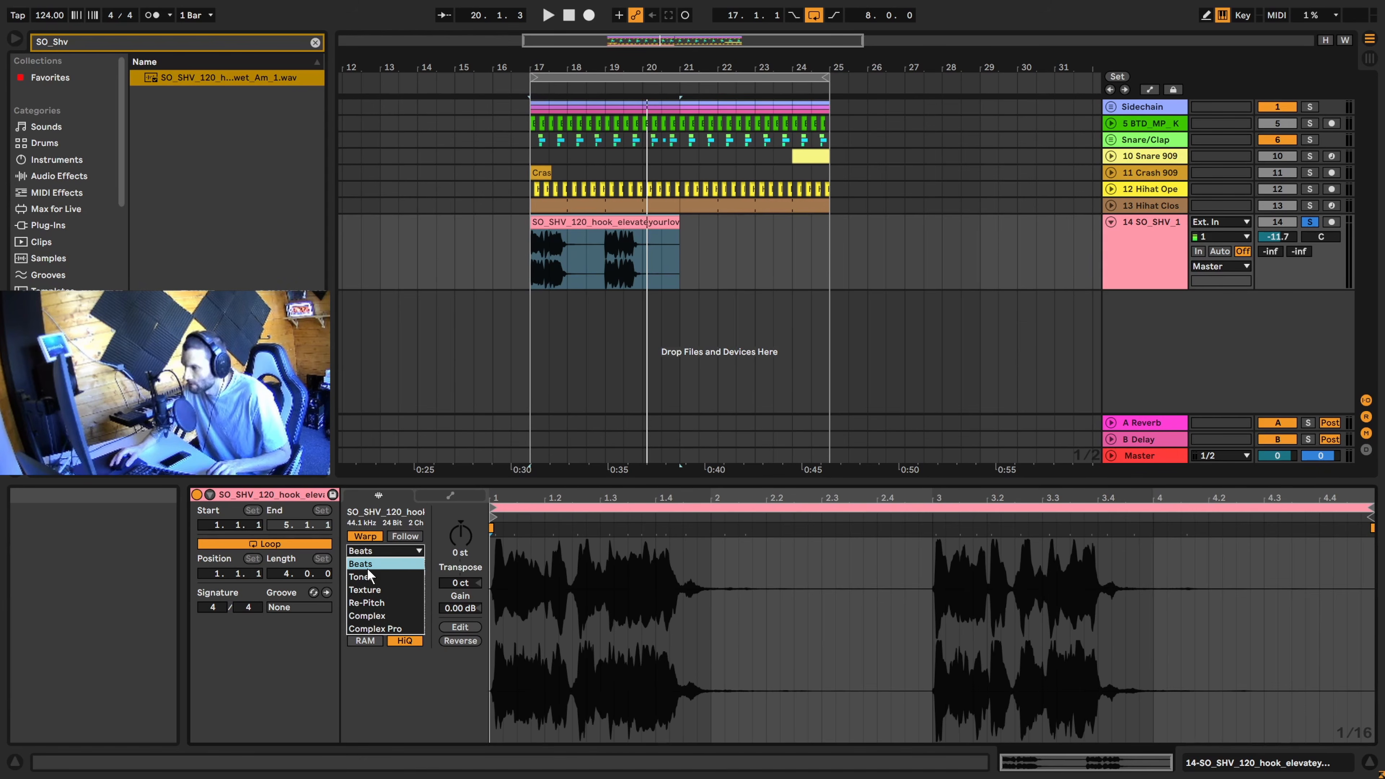
{"action": "left_click", "coordinate": [380, 617]}
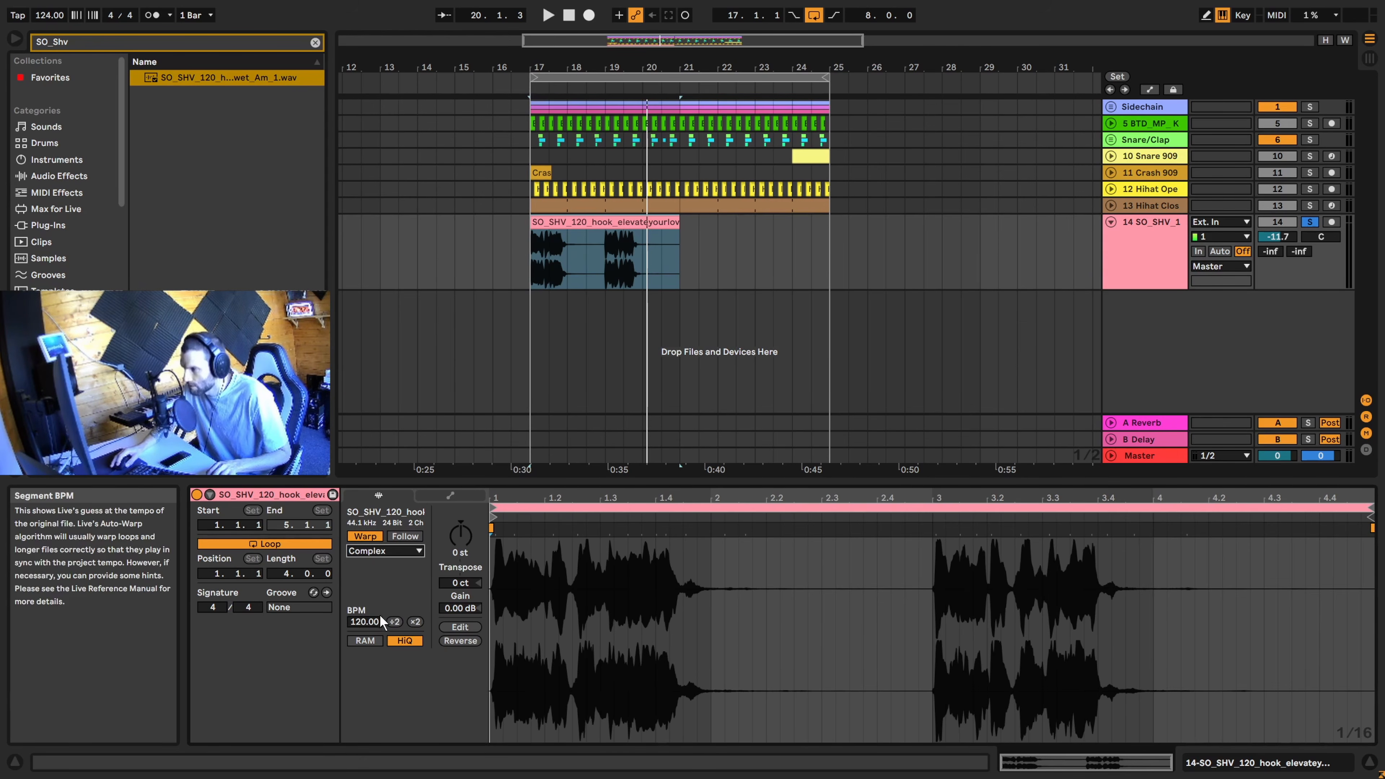
{"action": "key", "text": "space"}
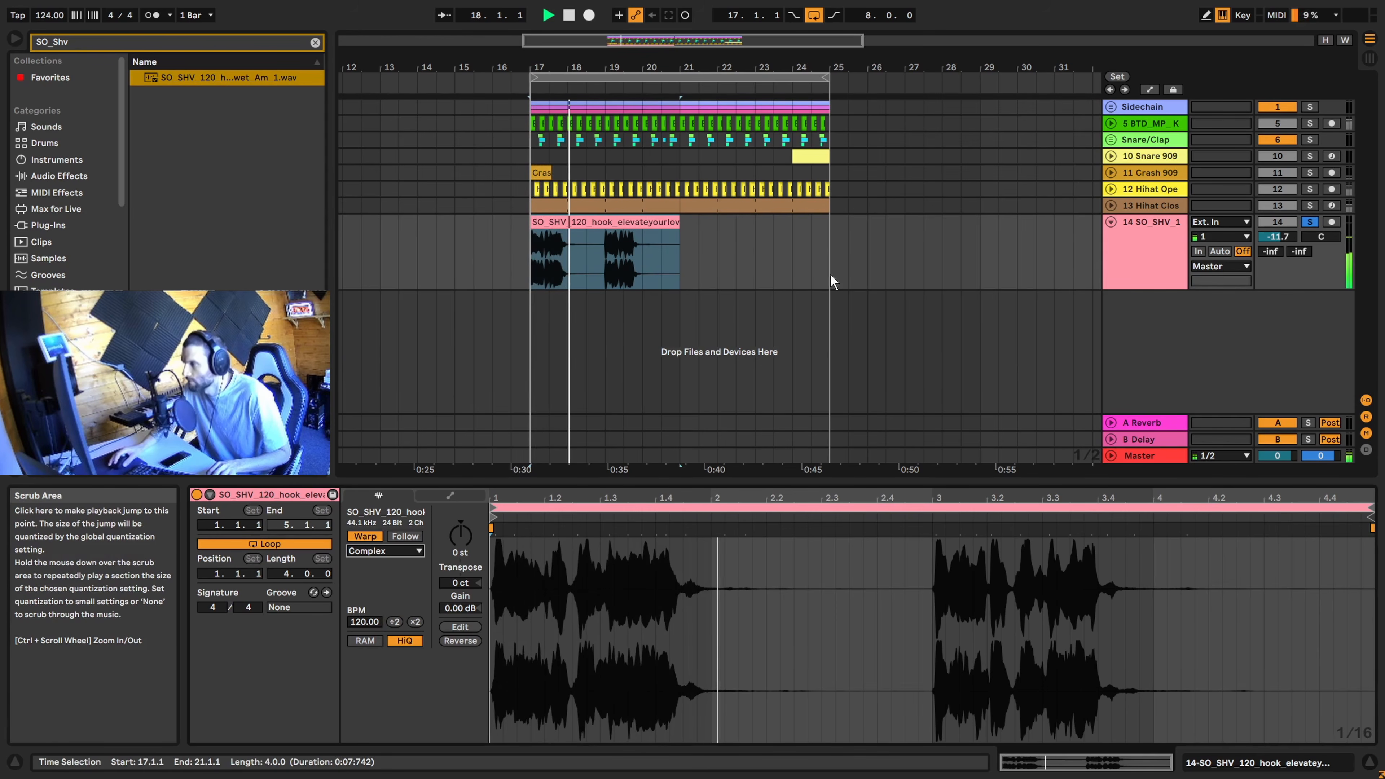
{"action": "key", "text": "space"}
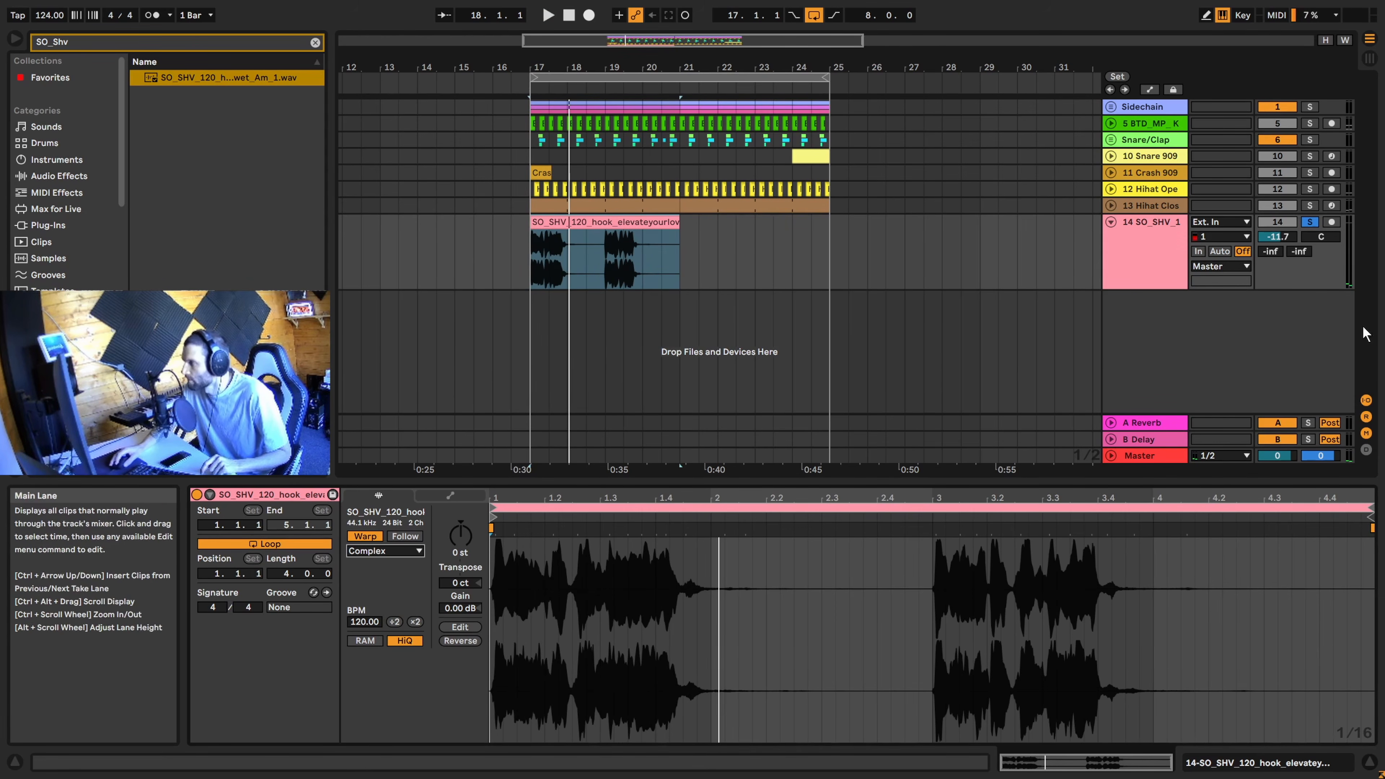
Unsolo the SO_SHV vocal track and play it together with the full mix
{"action": "left_click", "coordinate": [1310, 223]}
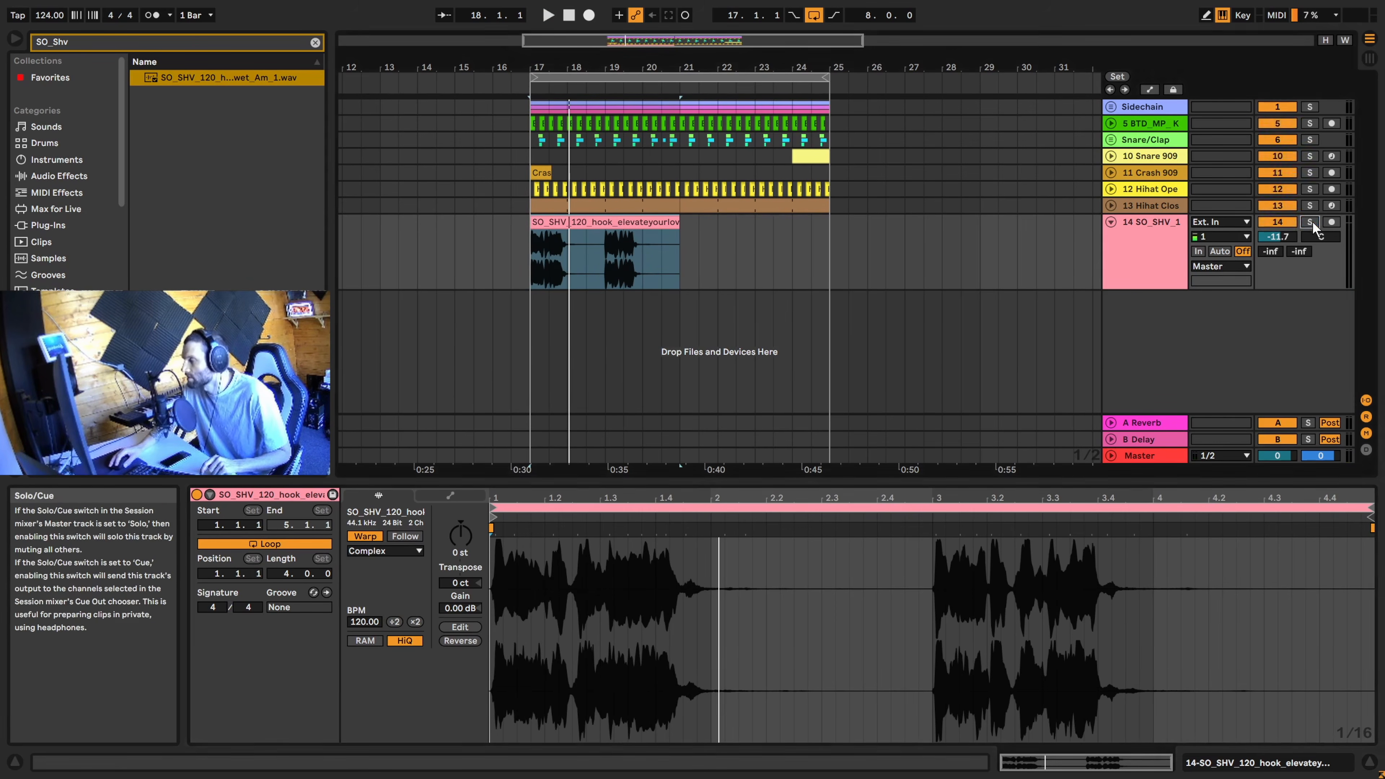
{"action": "key", "text": "space"}
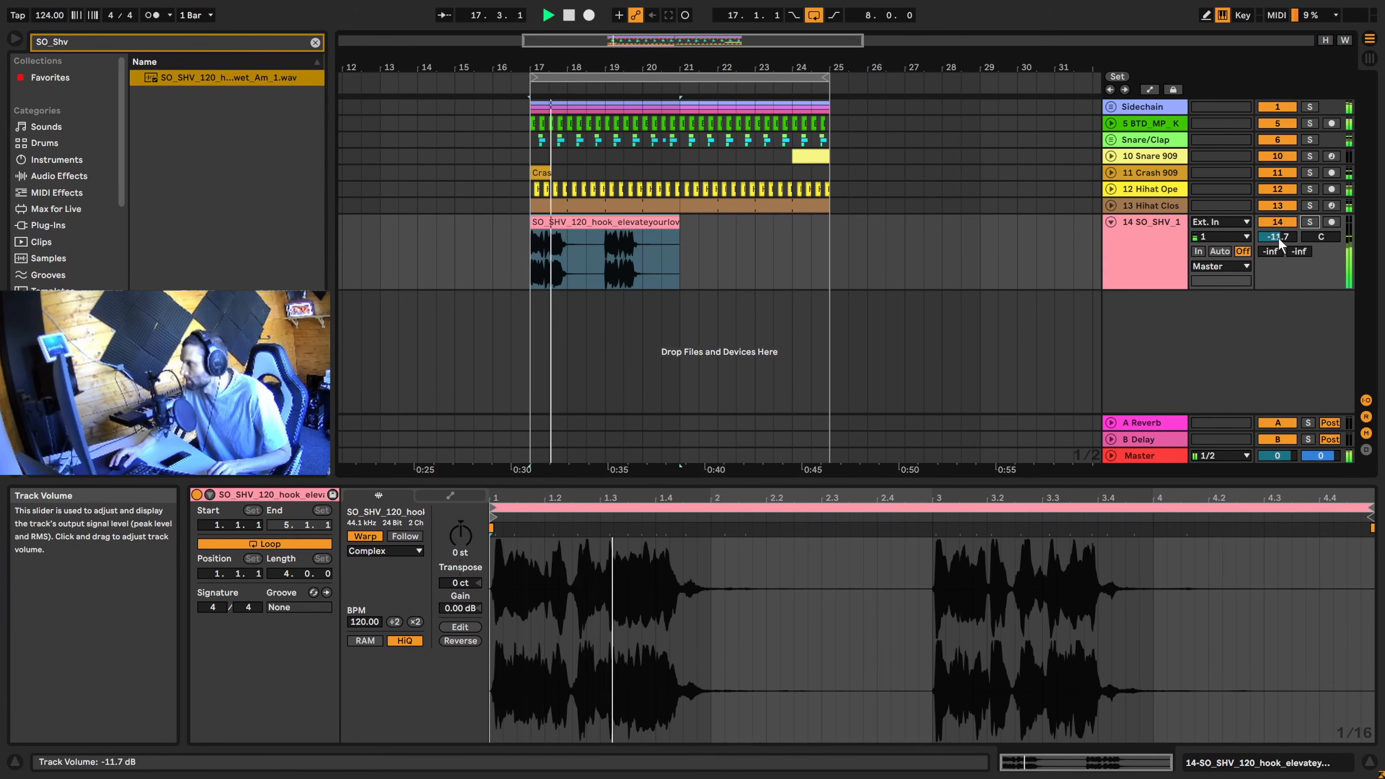
{"action": "key", "text": "space"}
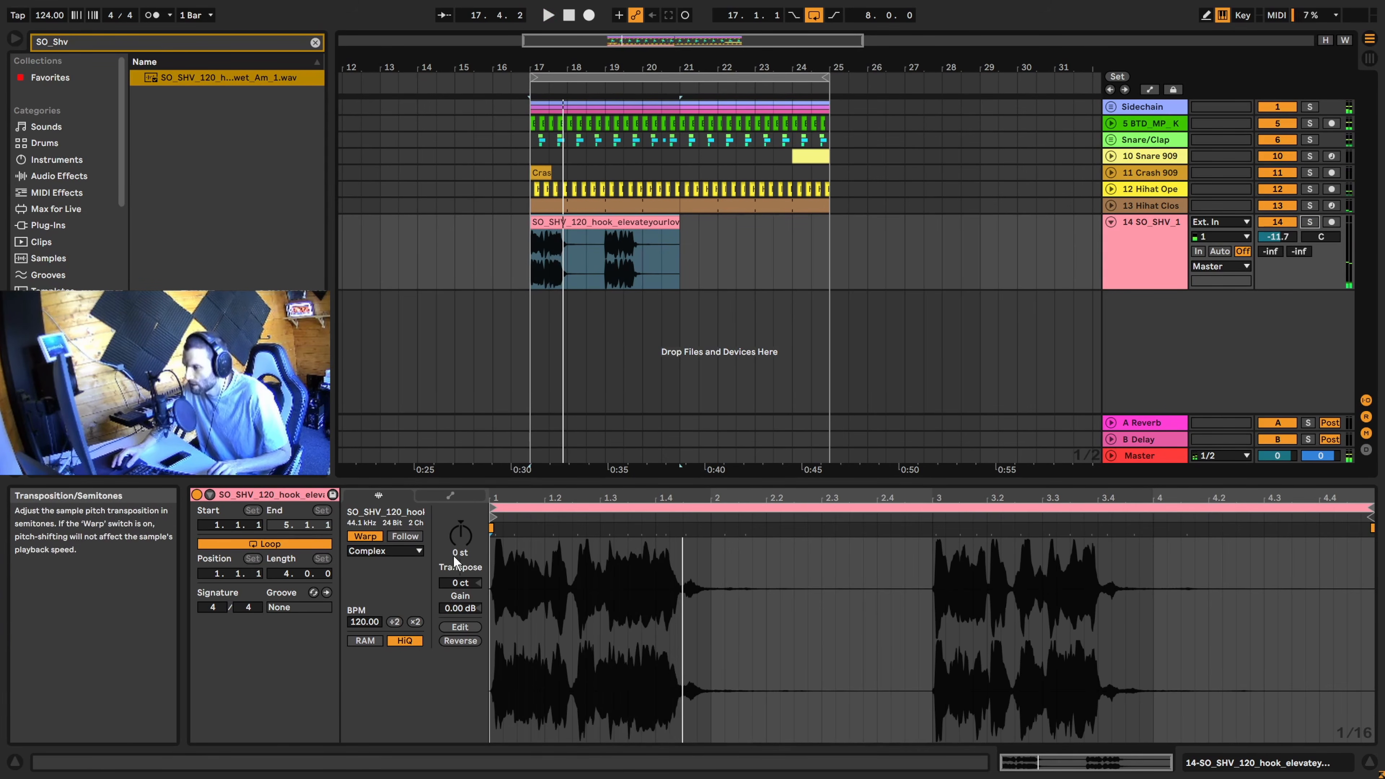
{"action": "key", "text": "space"}
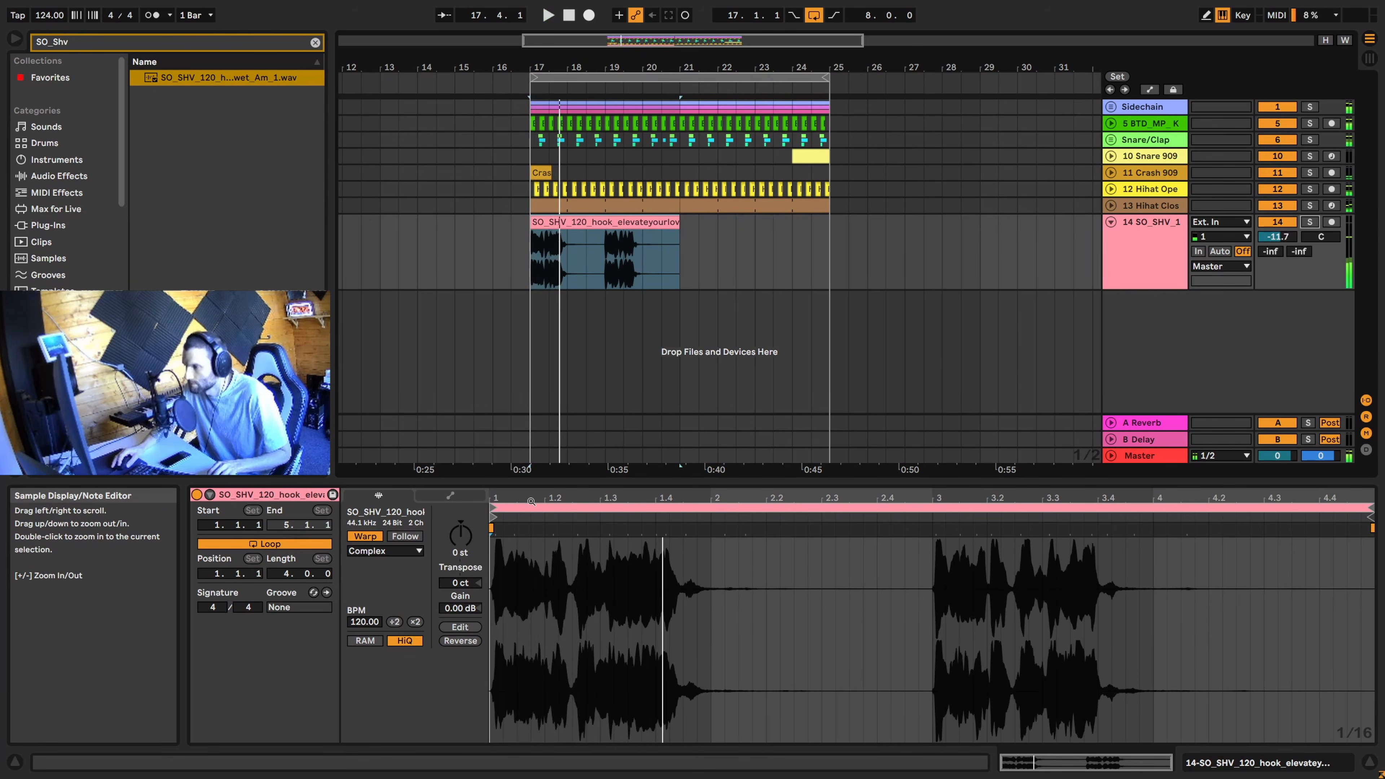
Move the vocal clip's start marker to where the voice begins in the waveform and play it
{"action": "left_click_drag", "start_coordinate": [532, 501], "coordinate": [611, 625]}
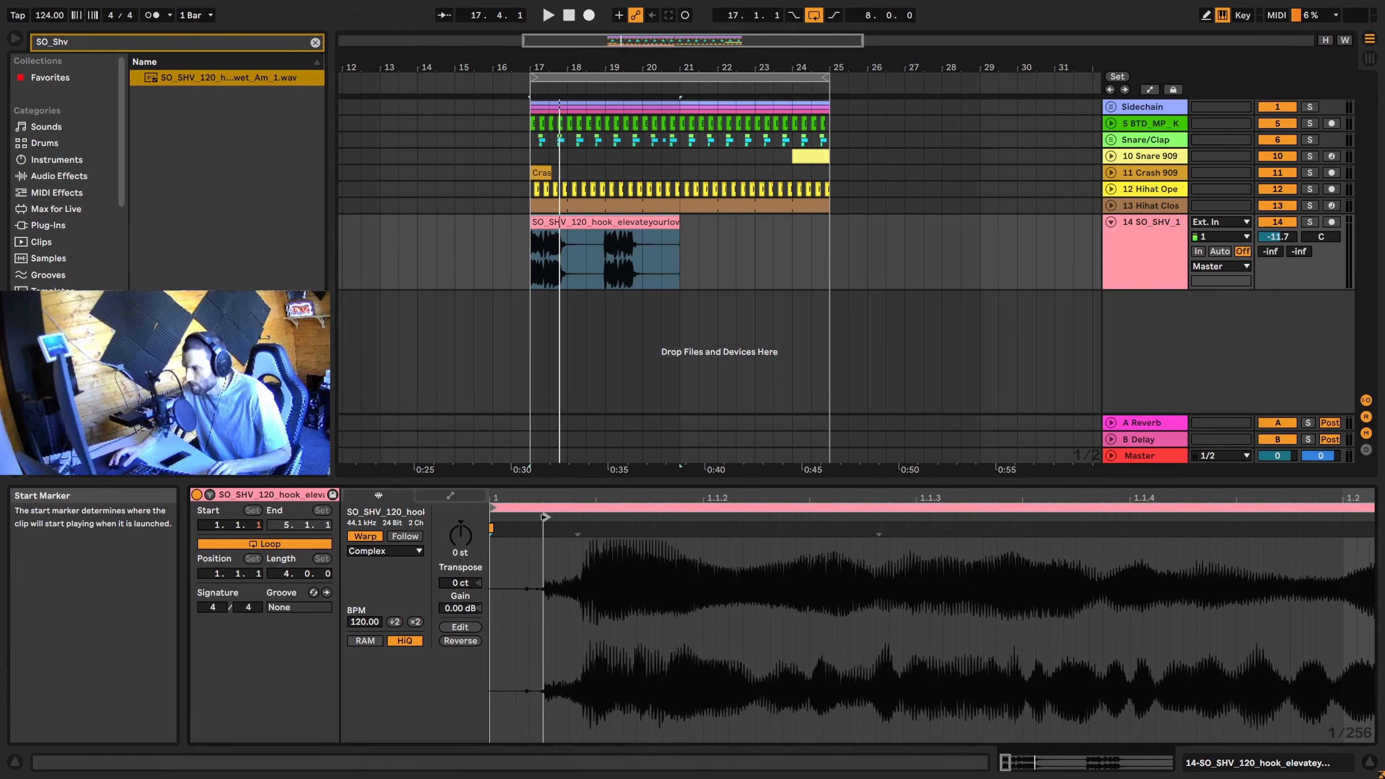
{"action": "left_click_drag", "start_coordinate": [525, 517], "coordinate": [540, 516]}
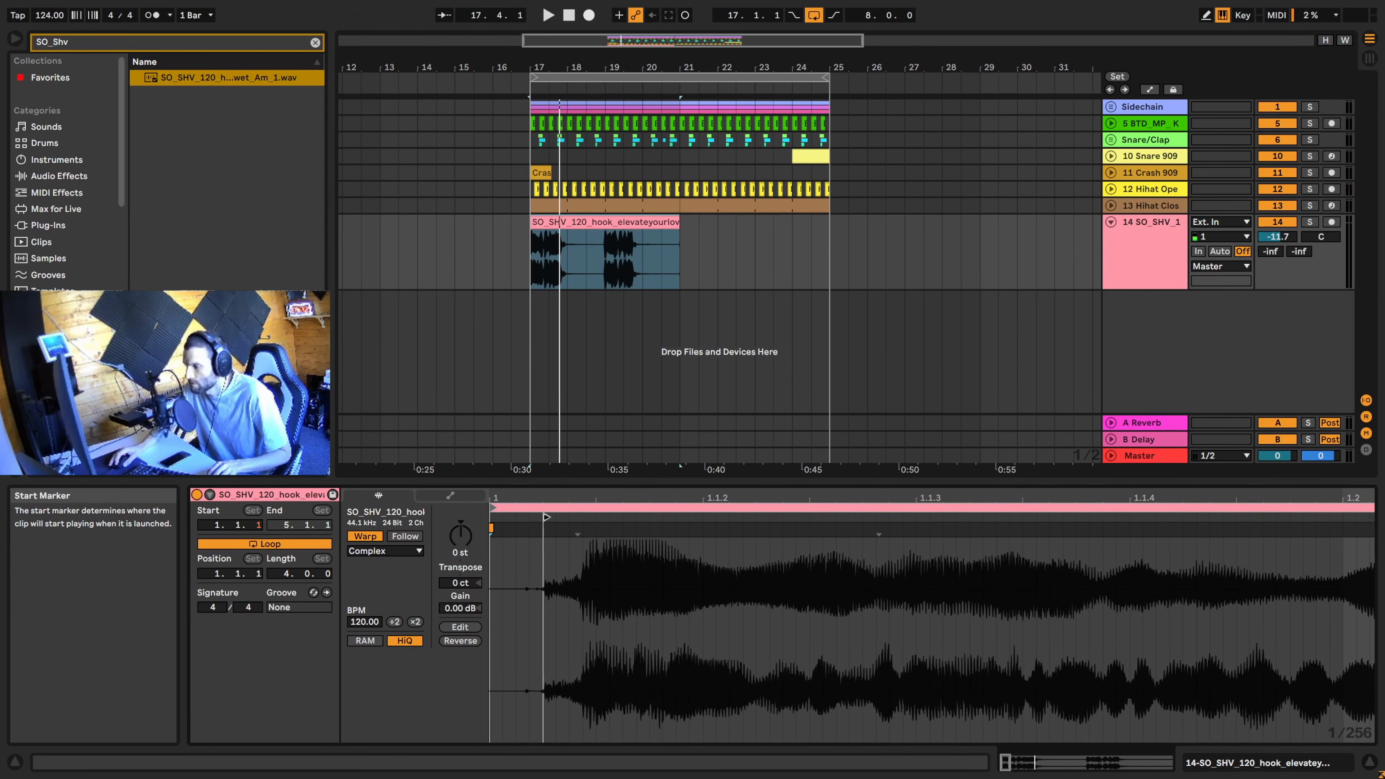
{"action": "key", "text": "space"}
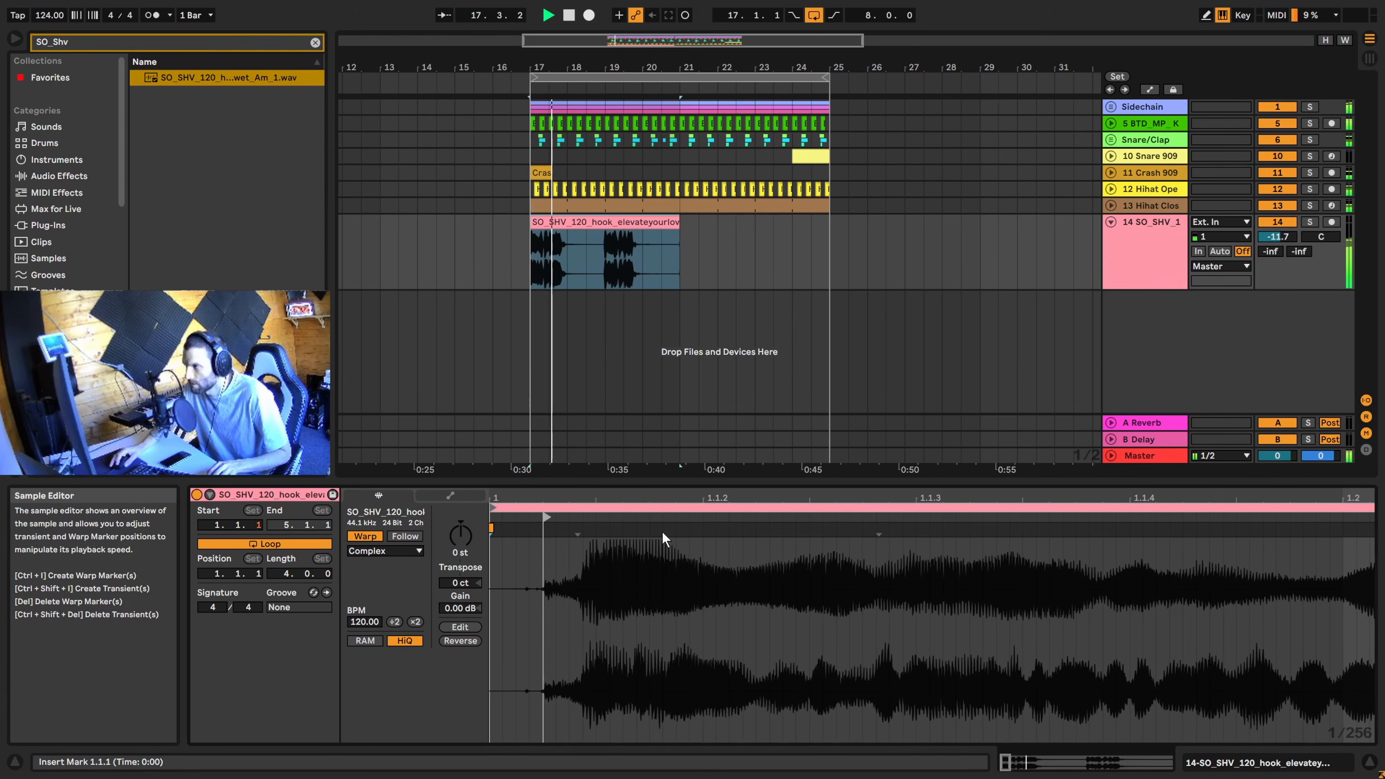
Duplicate the four-bar vocal clip to bar 21 so that it fills bars 17 to 25
{"action": "left_click", "coordinate": [617, 222]}
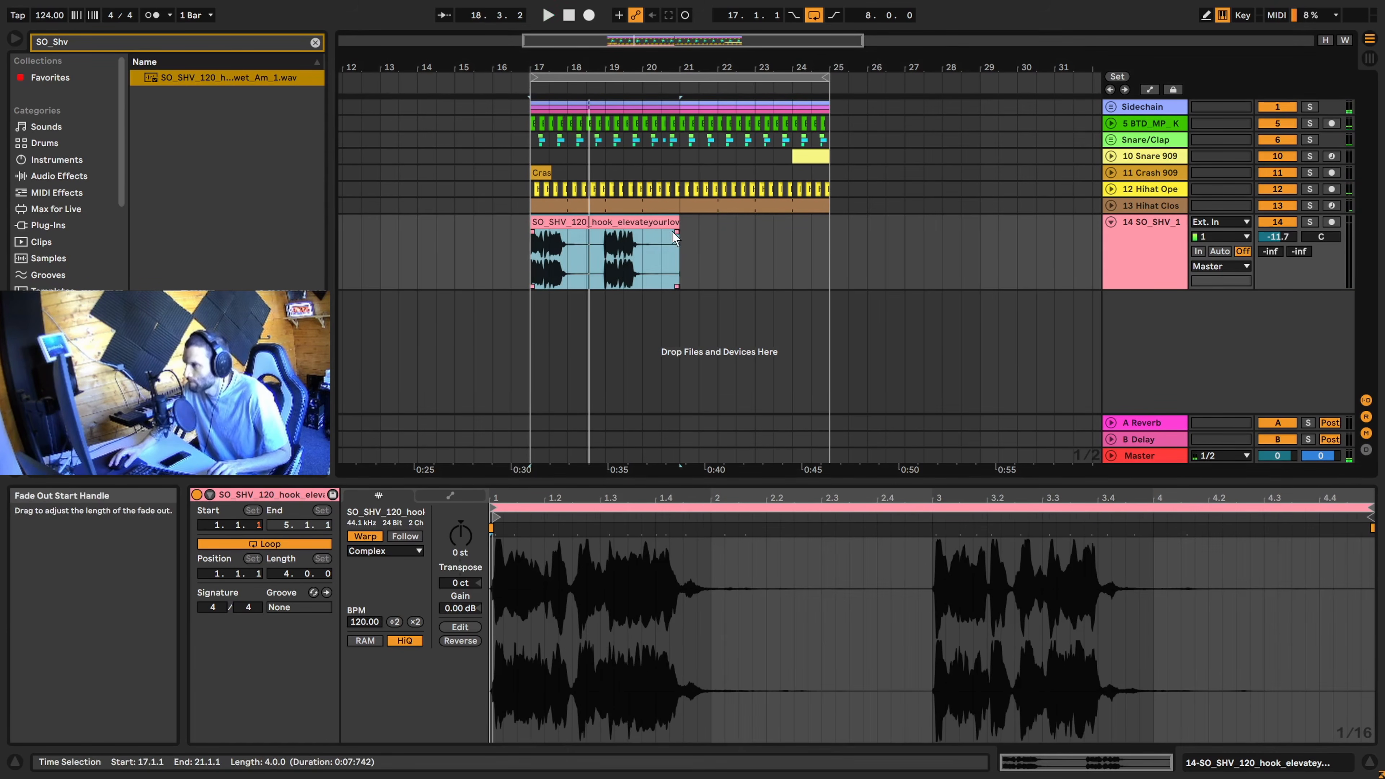
{"action": "left_click_drag", "start_coordinate": [609, 222], "coordinate": [765, 232]}
{"action": "left_click", "coordinate": [533, 257]}
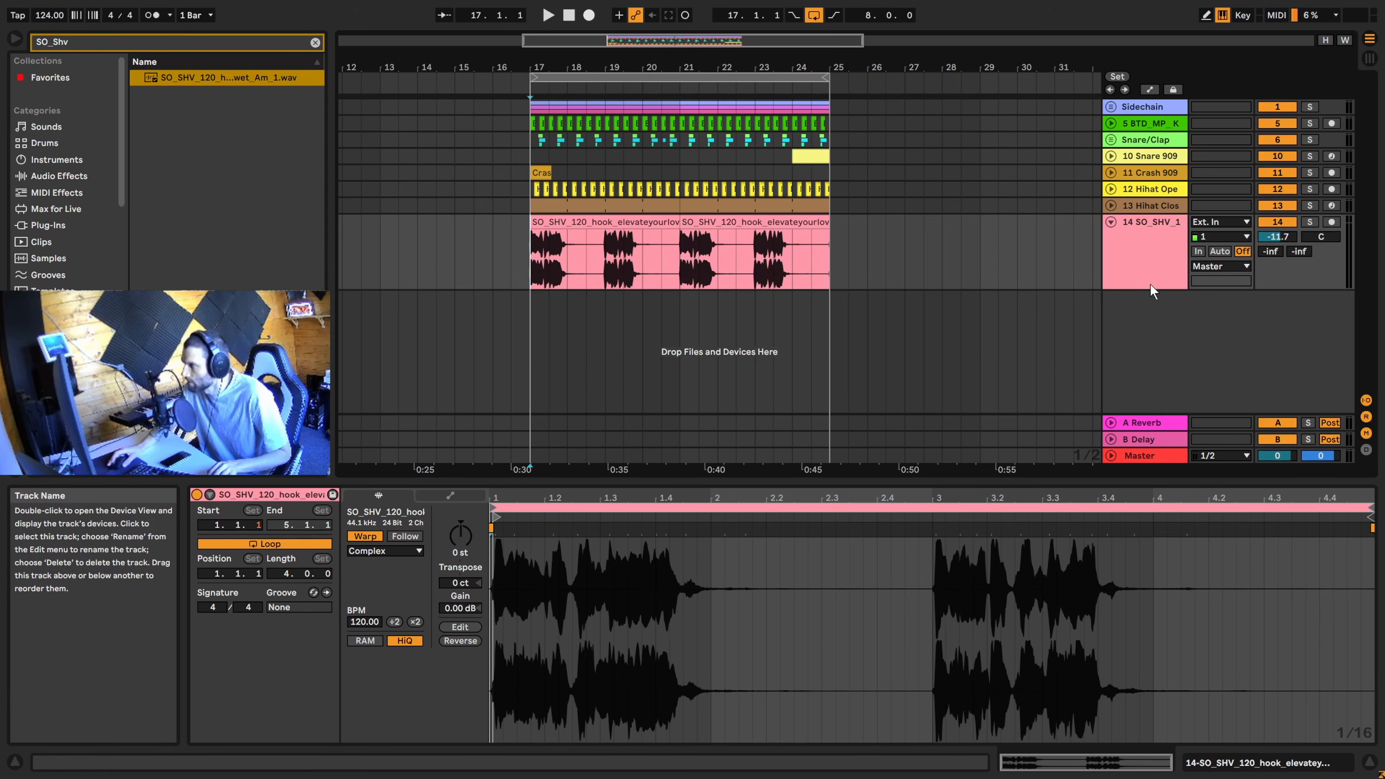
Add a Delay effect to the SO_SHV vocal track and set its Dry/Wet to 37% during playback
{"action": "double_click", "coordinate": [1132, 240]}
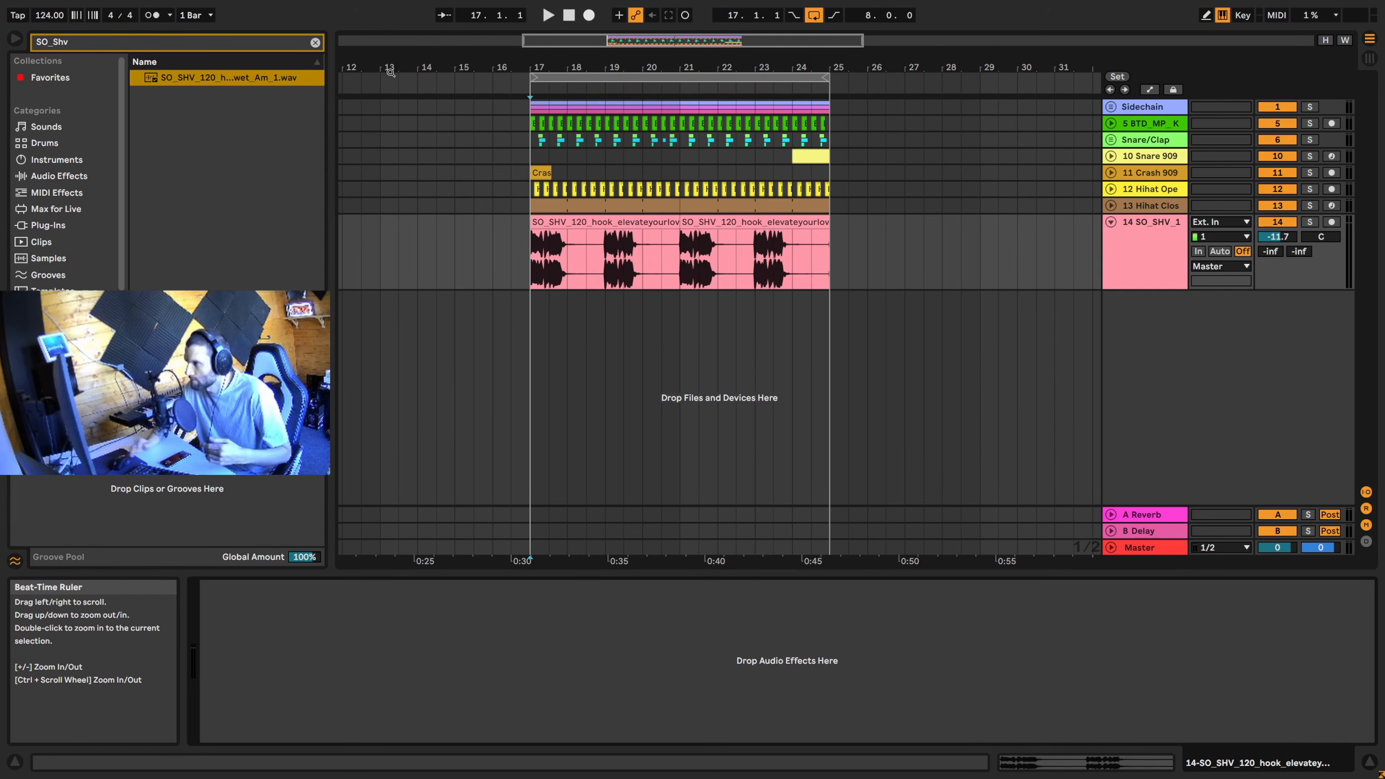
{"action": "left_click", "coordinate": [315, 41]}
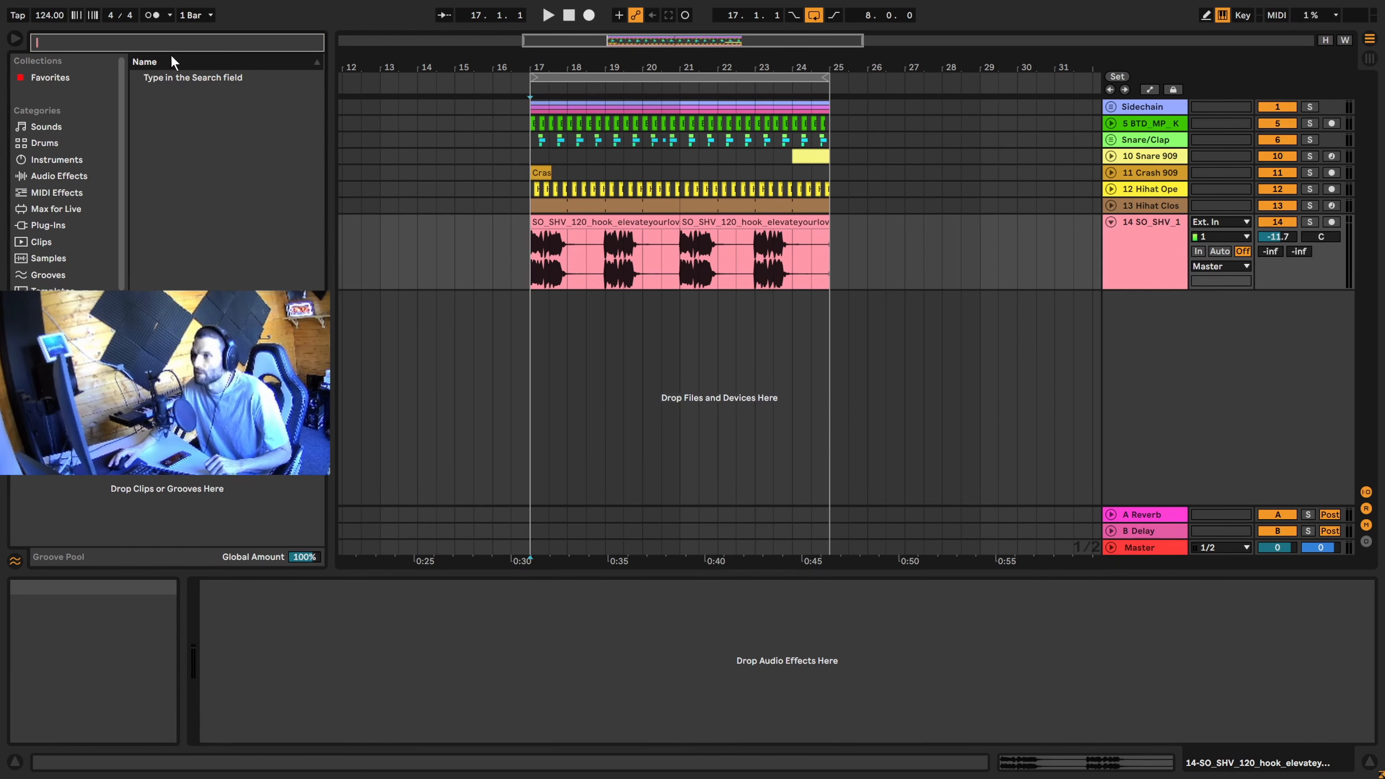
{"action": "type", "text": "delay"}
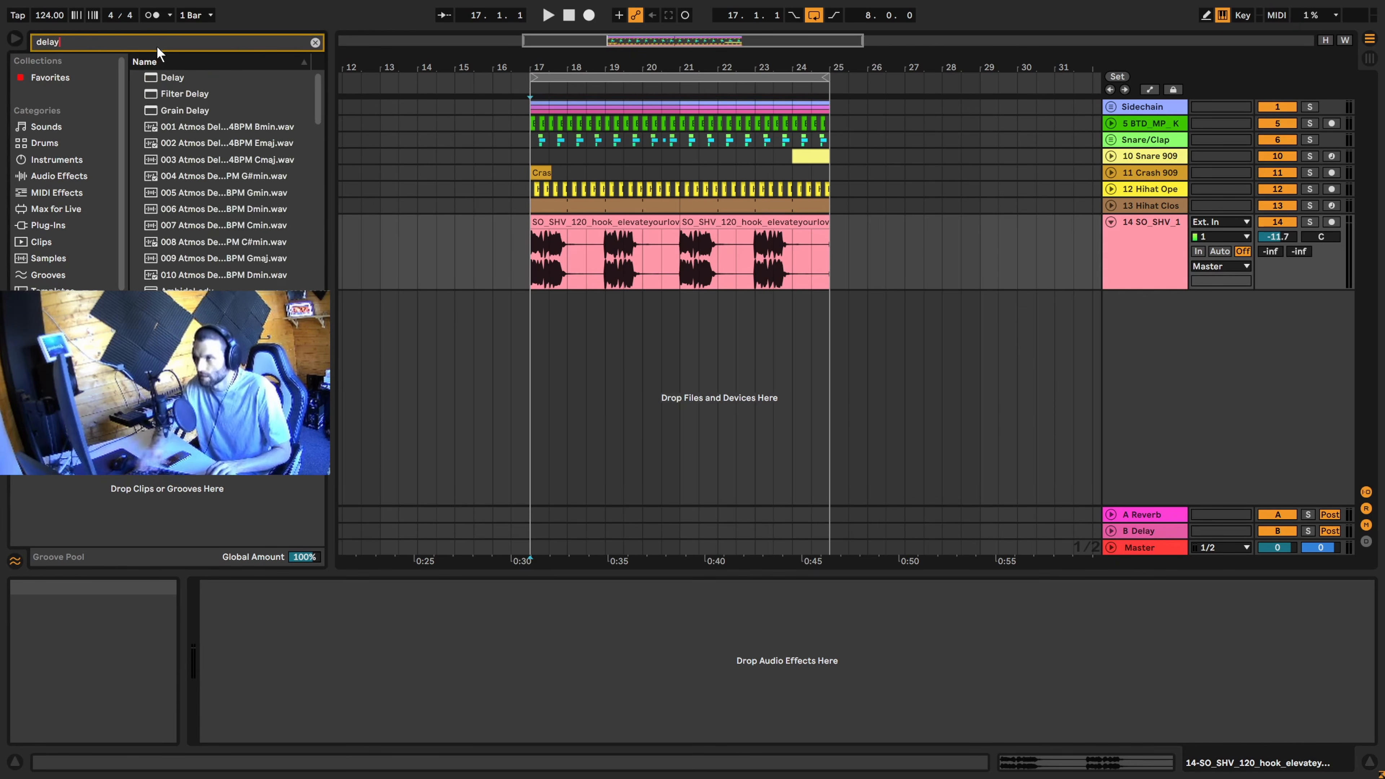
{"action": "double_click", "coordinate": [181, 78]}
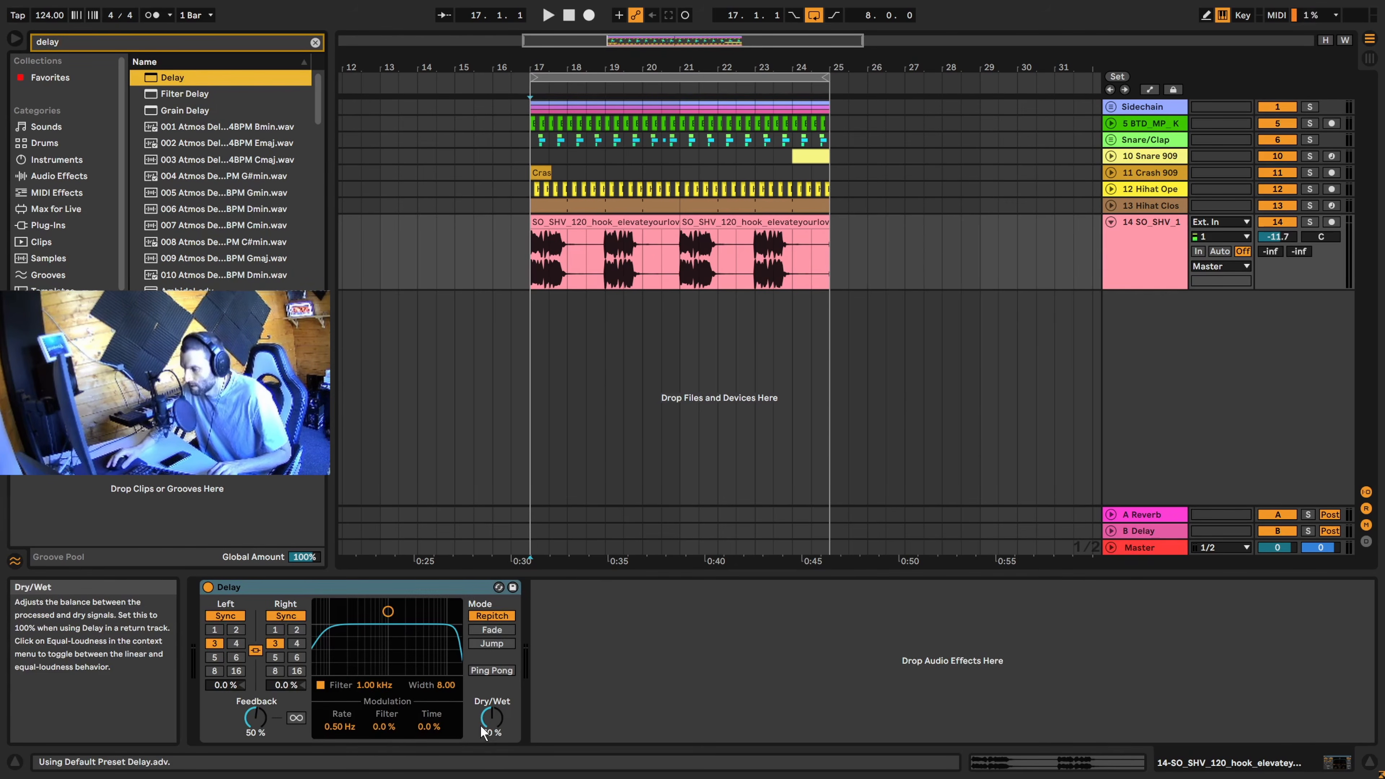
{"action": "left_click_drag", "start_coordinate": [491, 716], "coordinate": [491, 717]}
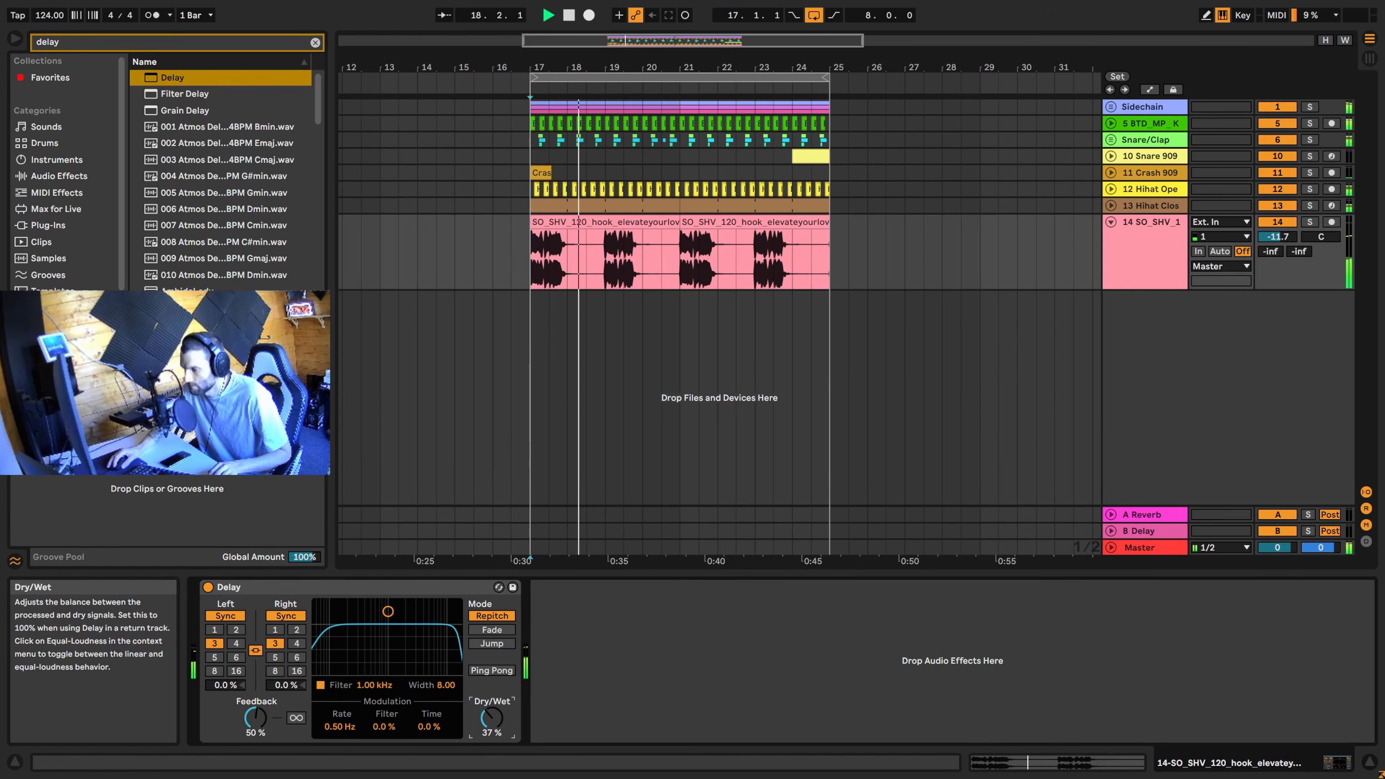
Raise the vocal Delay's feedback to 82% while auditioning it with the full mix
{"action": "left_click", "coordinate": [255, 719]}
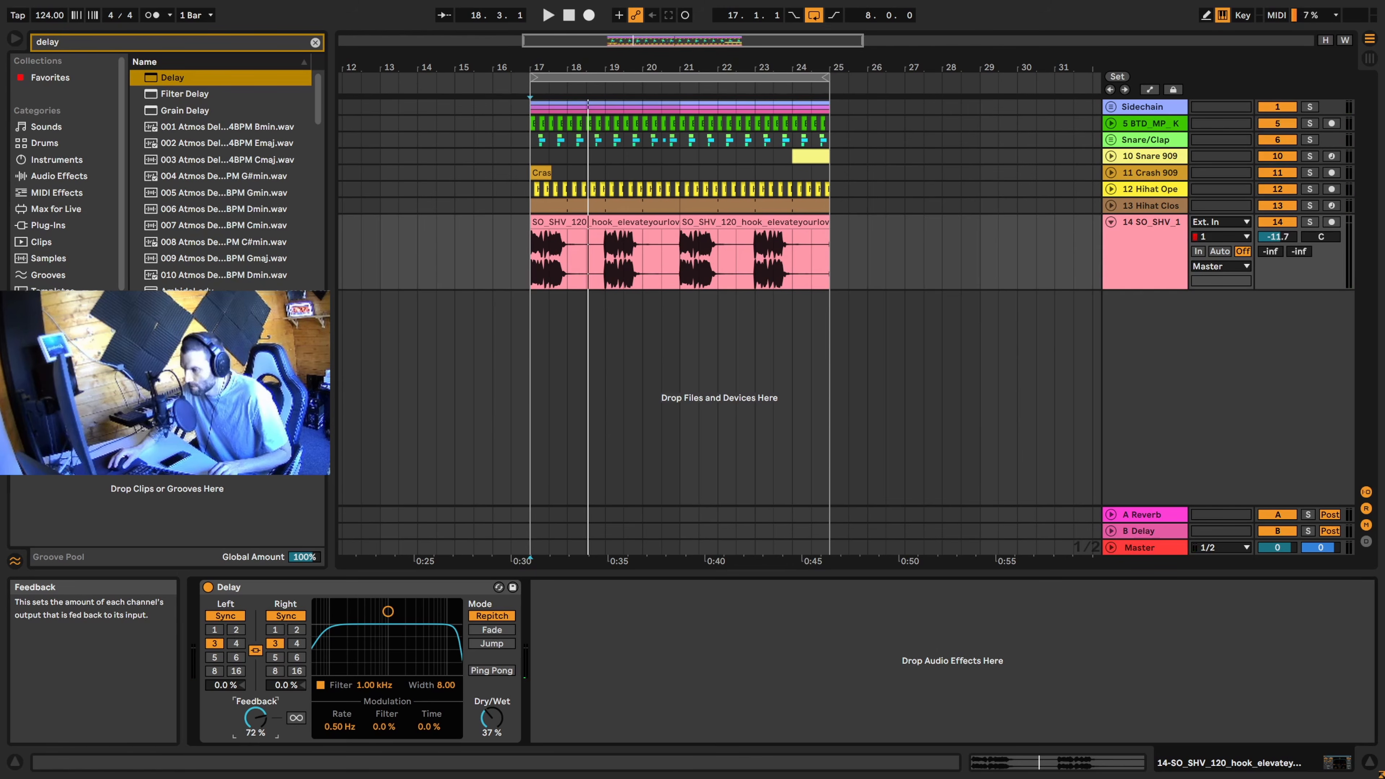
{"action": "key", "text": "space"}
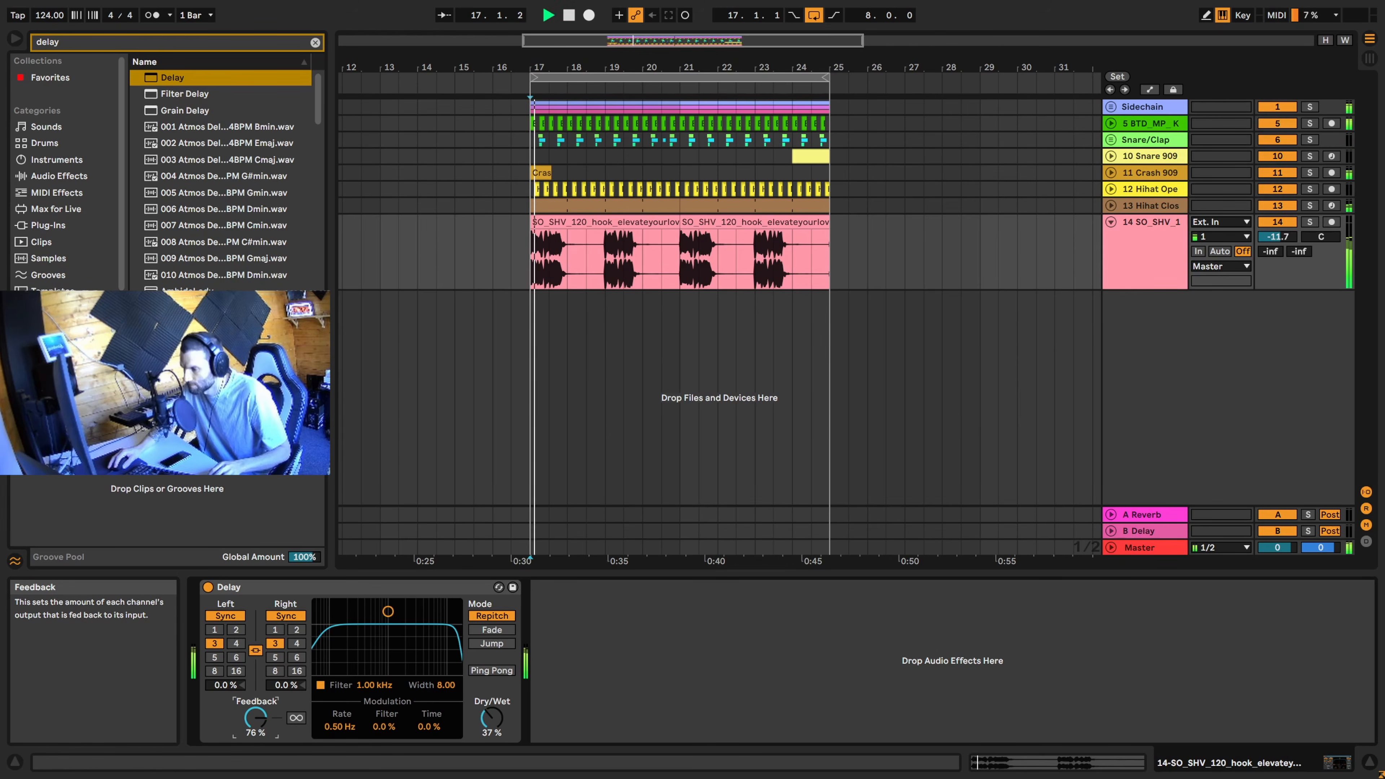
{"action": "left_click_drag", "start_coordinate": [255, 723], "coordinate": [254, 718]}
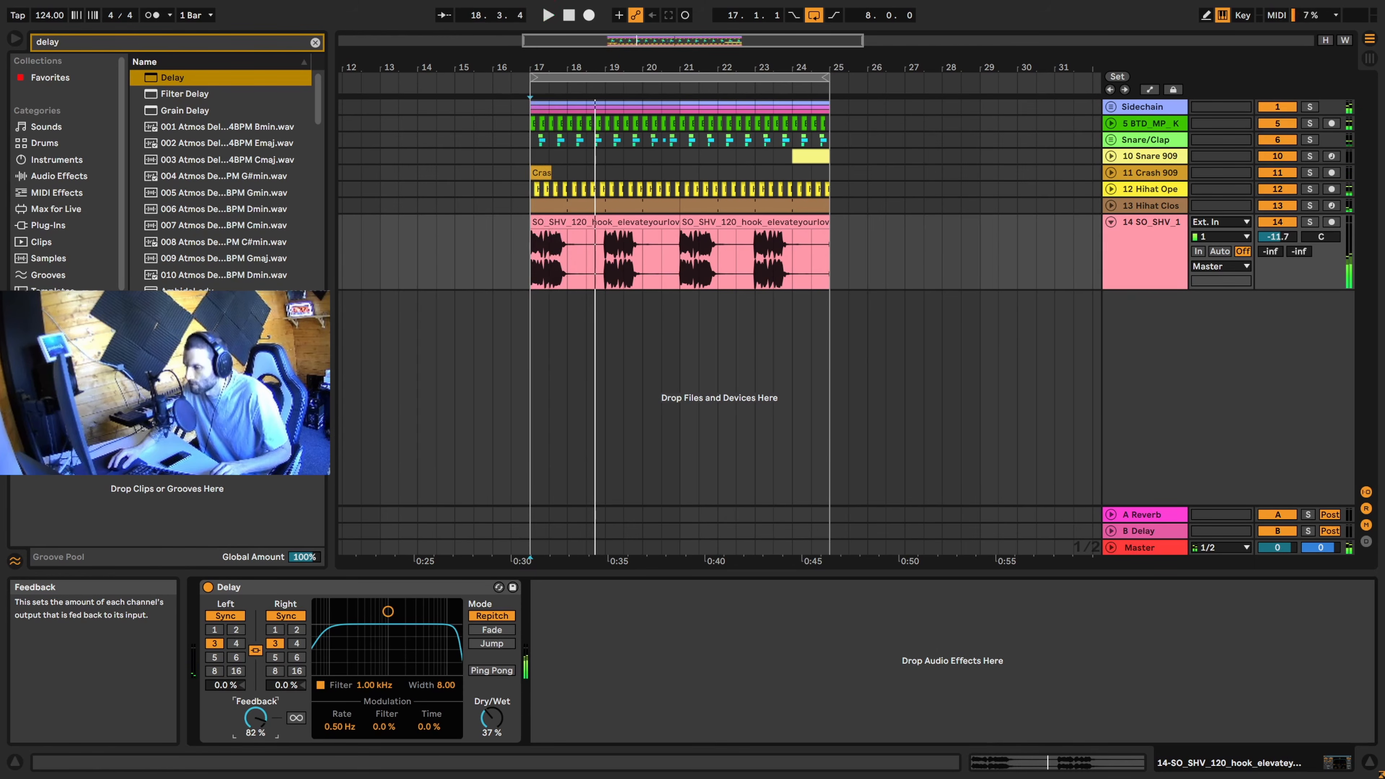
{"action": "key", "text": "space"}
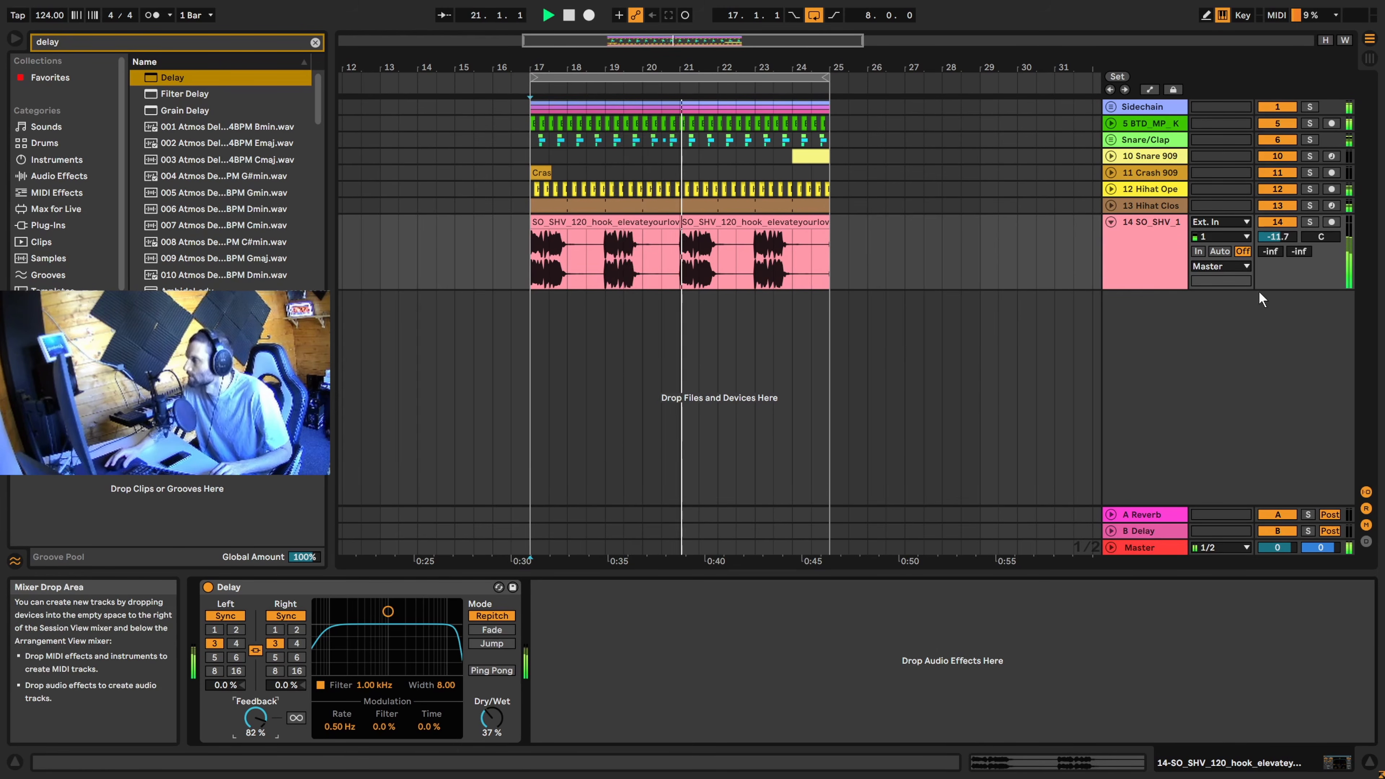
{"action": "key", "text": "space"}
Add a Hybrid Reverb after the vocal's Delay and set its Dry/Wet to 35% during playback, keeping the track volume at -11.7 dB
{"action": "left_click", "coordinate": [315, 41]}
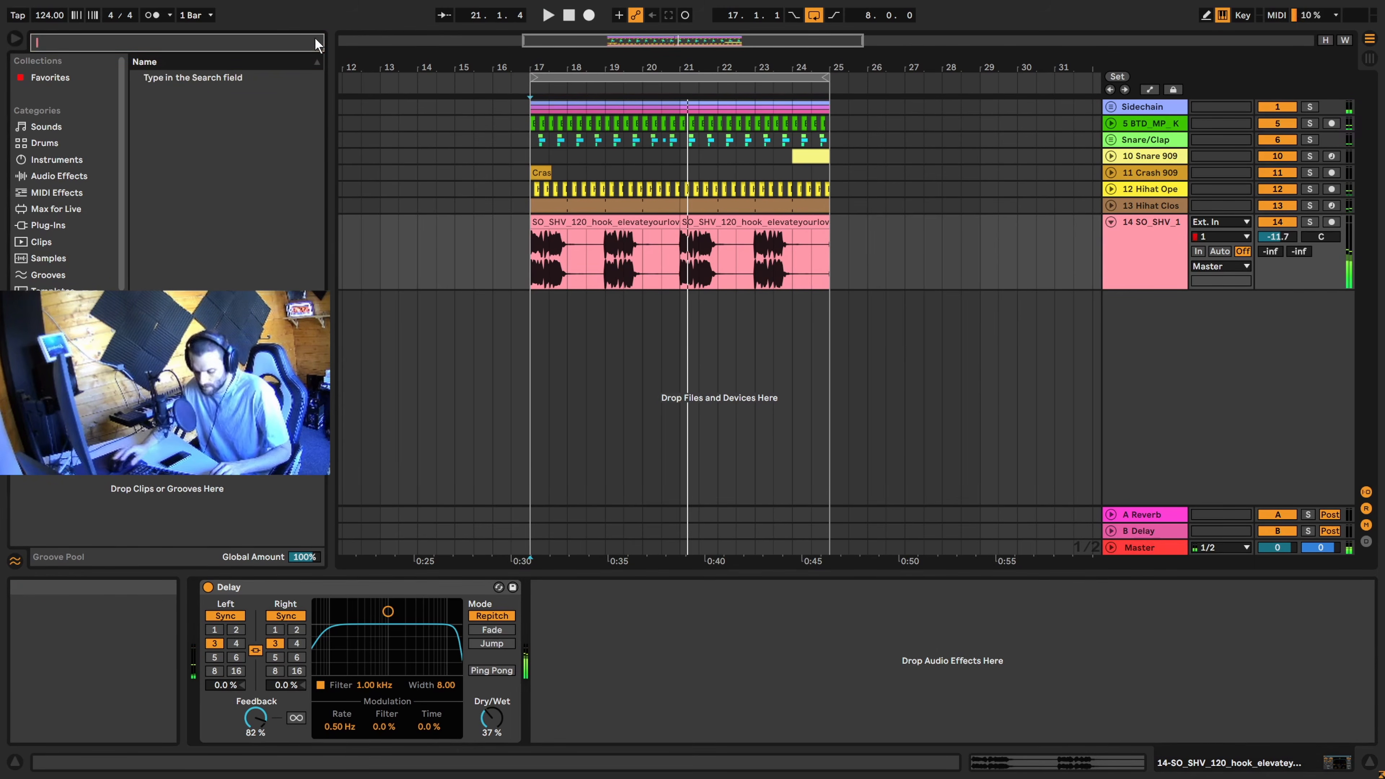
{"action": "type", "text": "reverbv"}
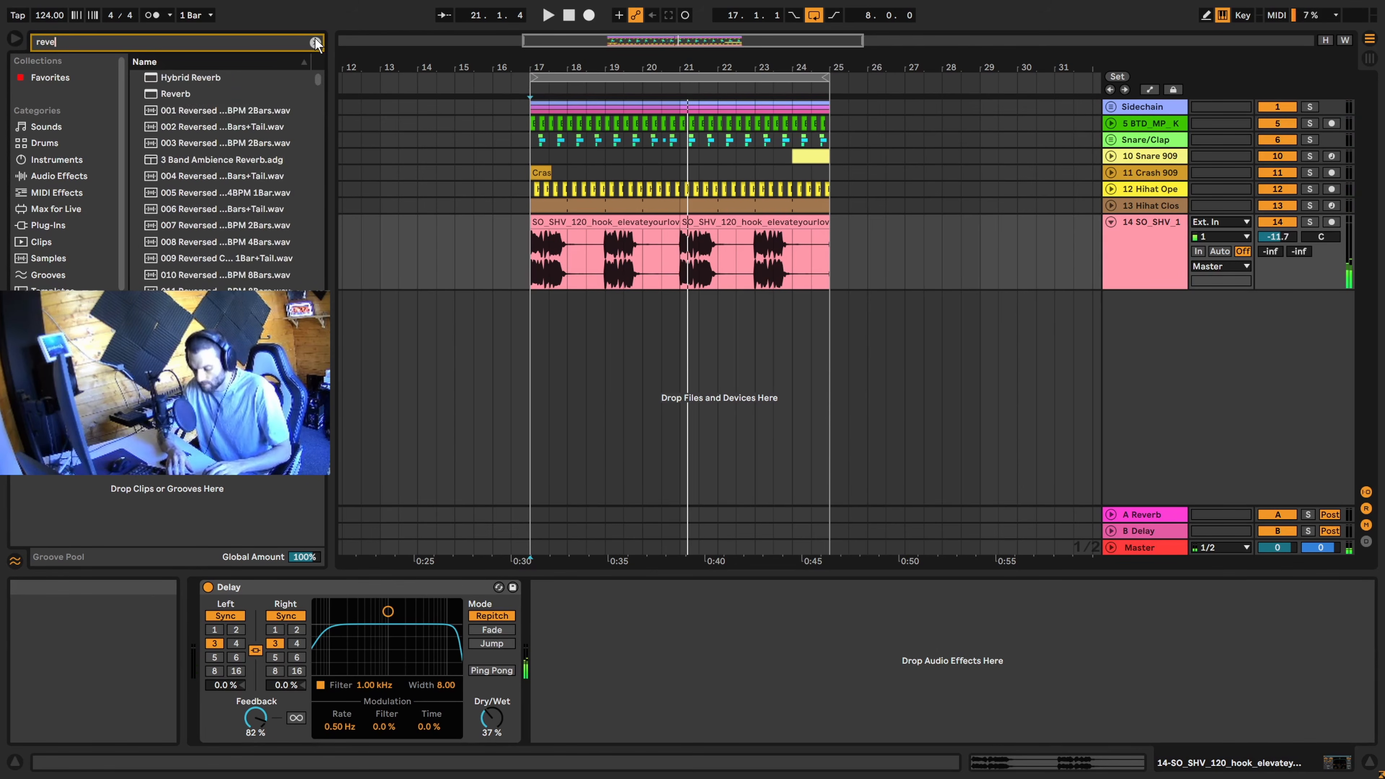
{"action": "key", "text": "BackSpace"}
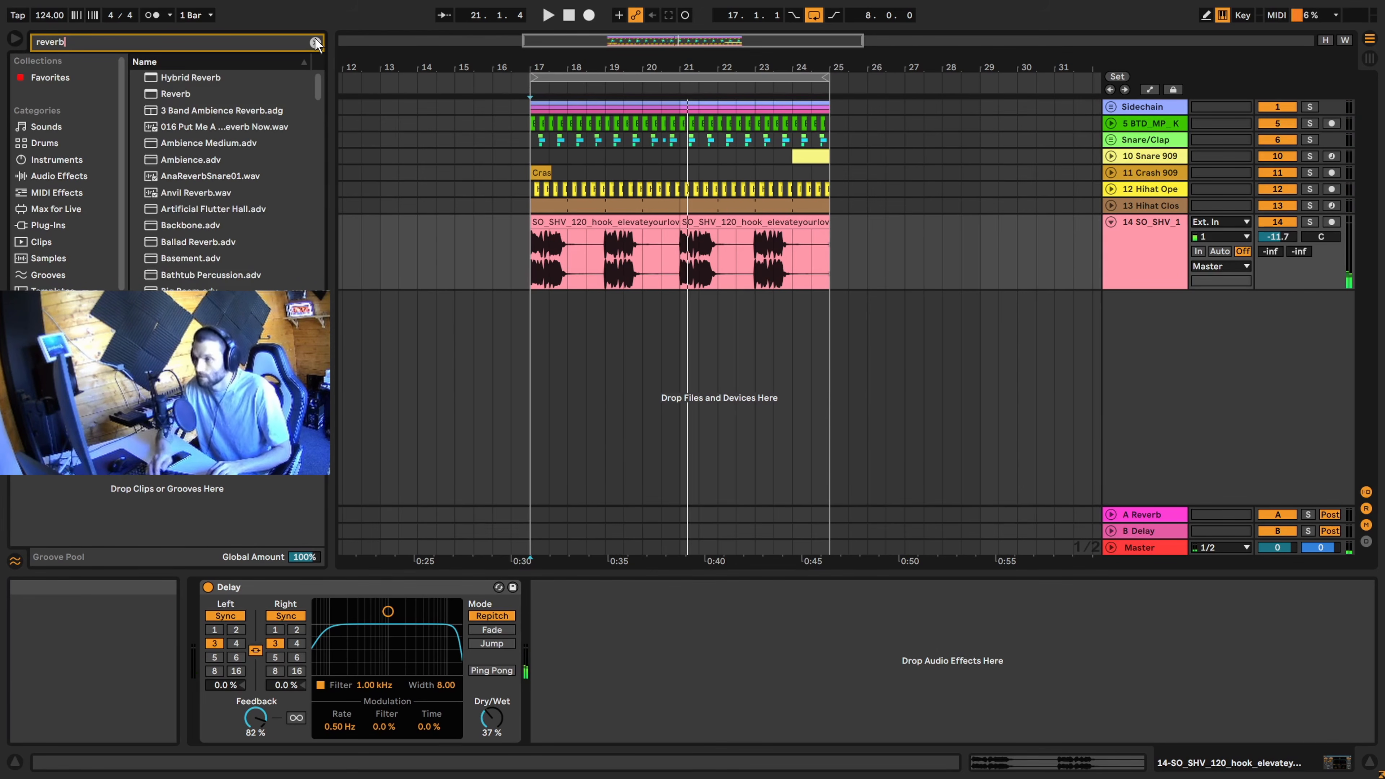
{"action": "left_click", "coordinate": [225, 82]}
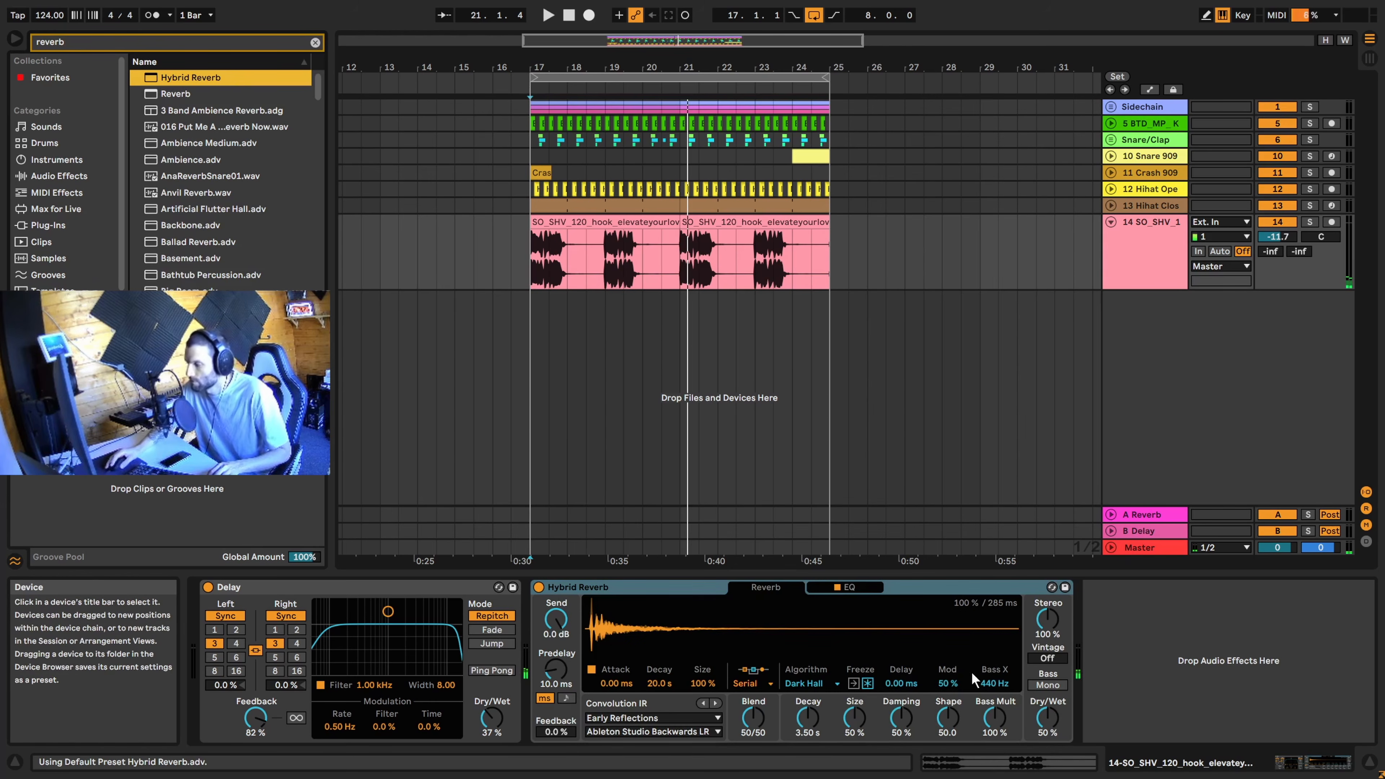
{"action": "key", "text": "space"}
{"action": "left_click_drag", "start_coordinate": [1050, 719], "coordinate": [1051, 742]}
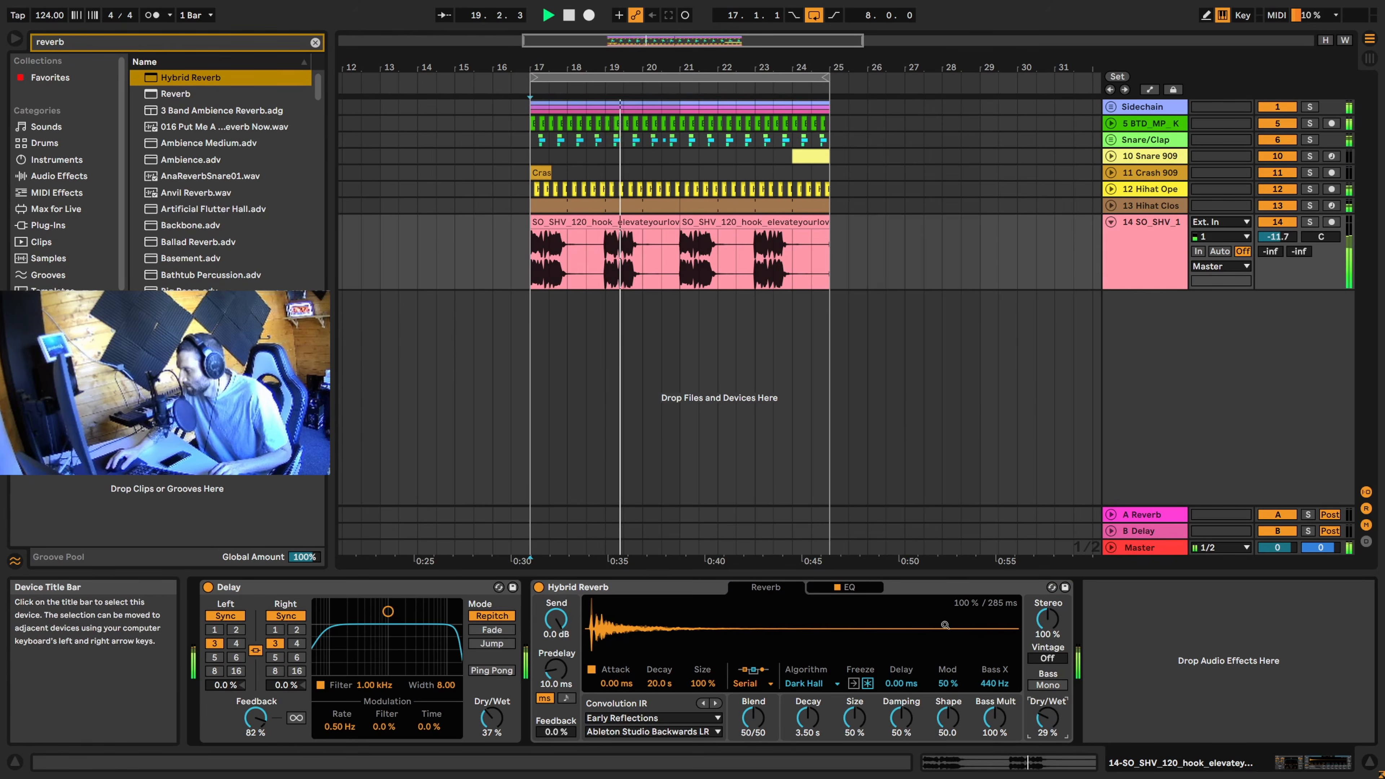
{"action": "left_click_drag", "start_coordinate": [1047, 718], "coordinate": [1047, 711]}
{"action": "key", "text": "space"}
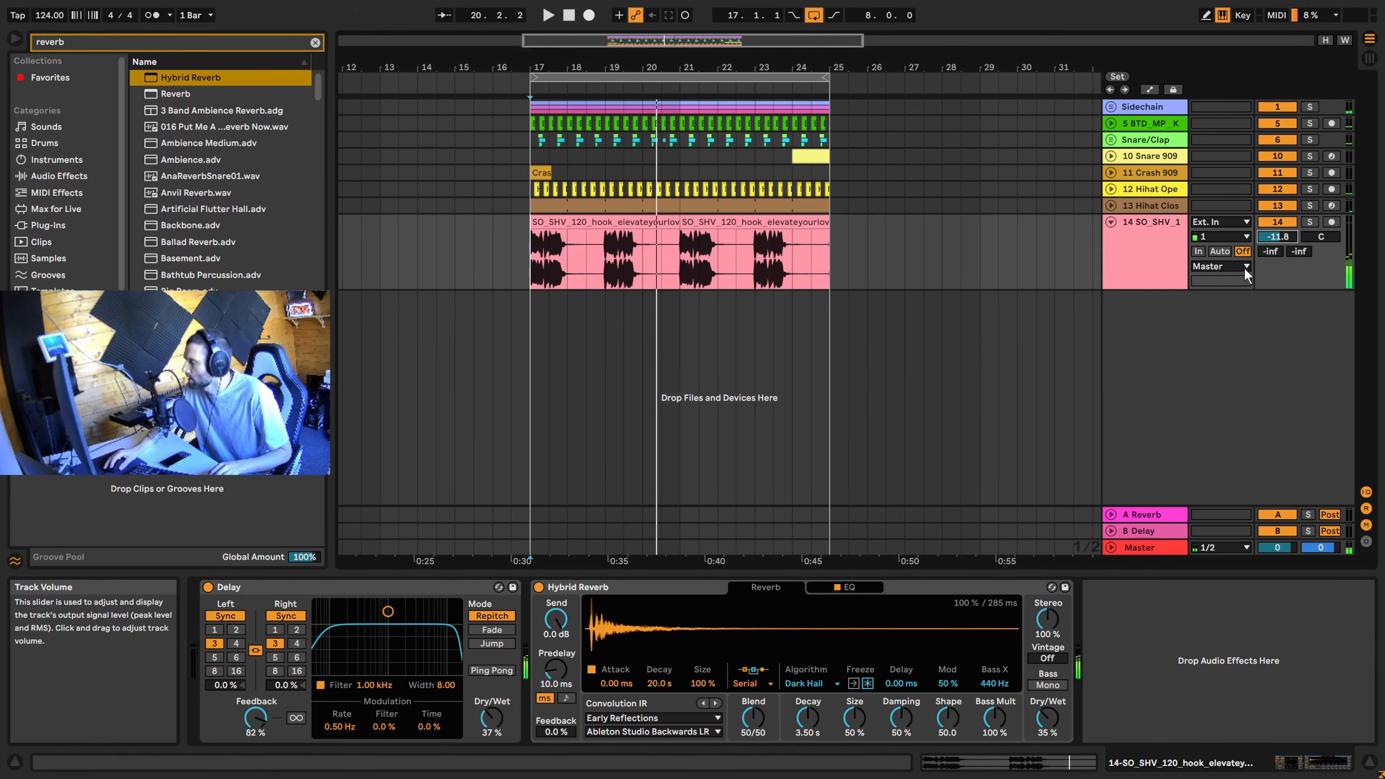
{"action": "left_click_drag", "start_coordinate": [1277, 238], "coordinate": [1276, 236]}
Unfold the Sidechain group and move the SO_SHV vocal track into it below the BASS track
{"action": "left_click", "coordinate": [1153, 275]}
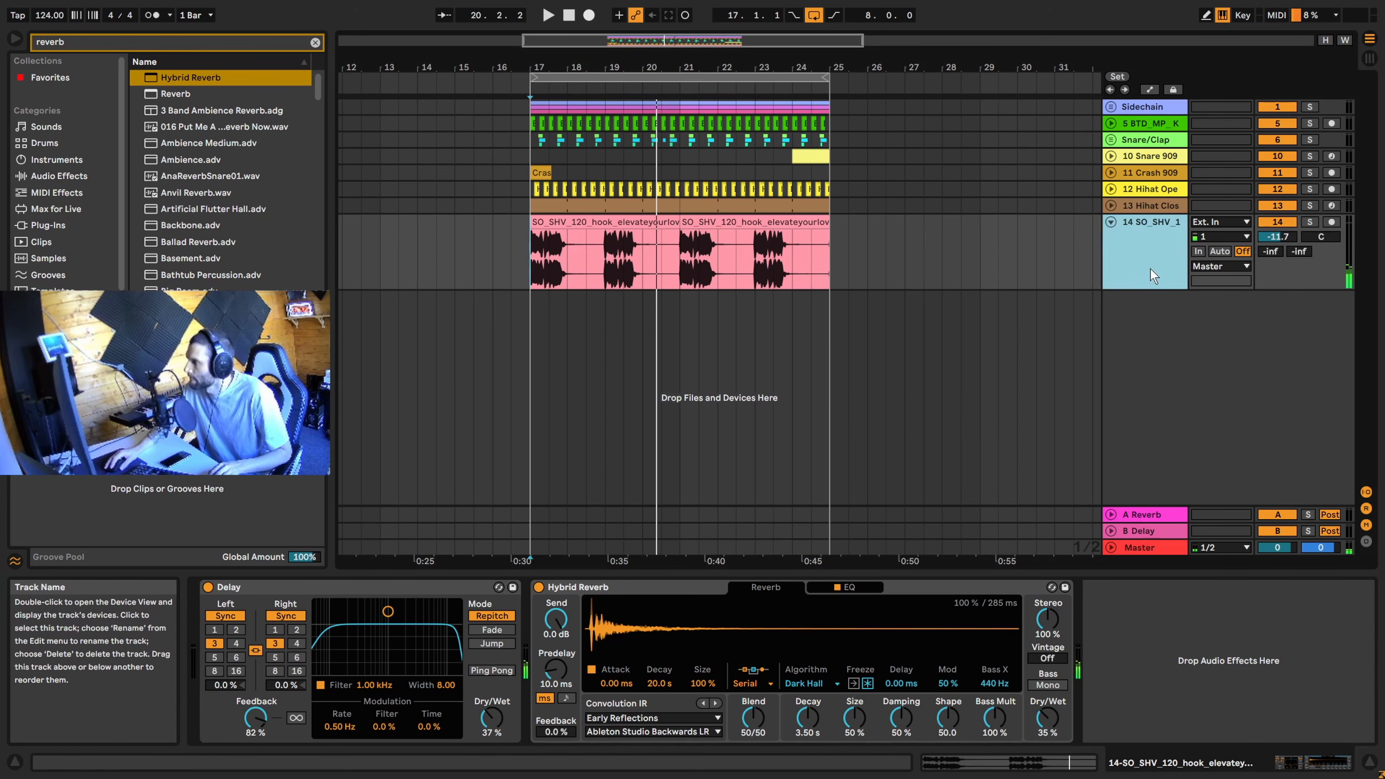
{"action": "left_click", "coordinate": [1111, 106]}
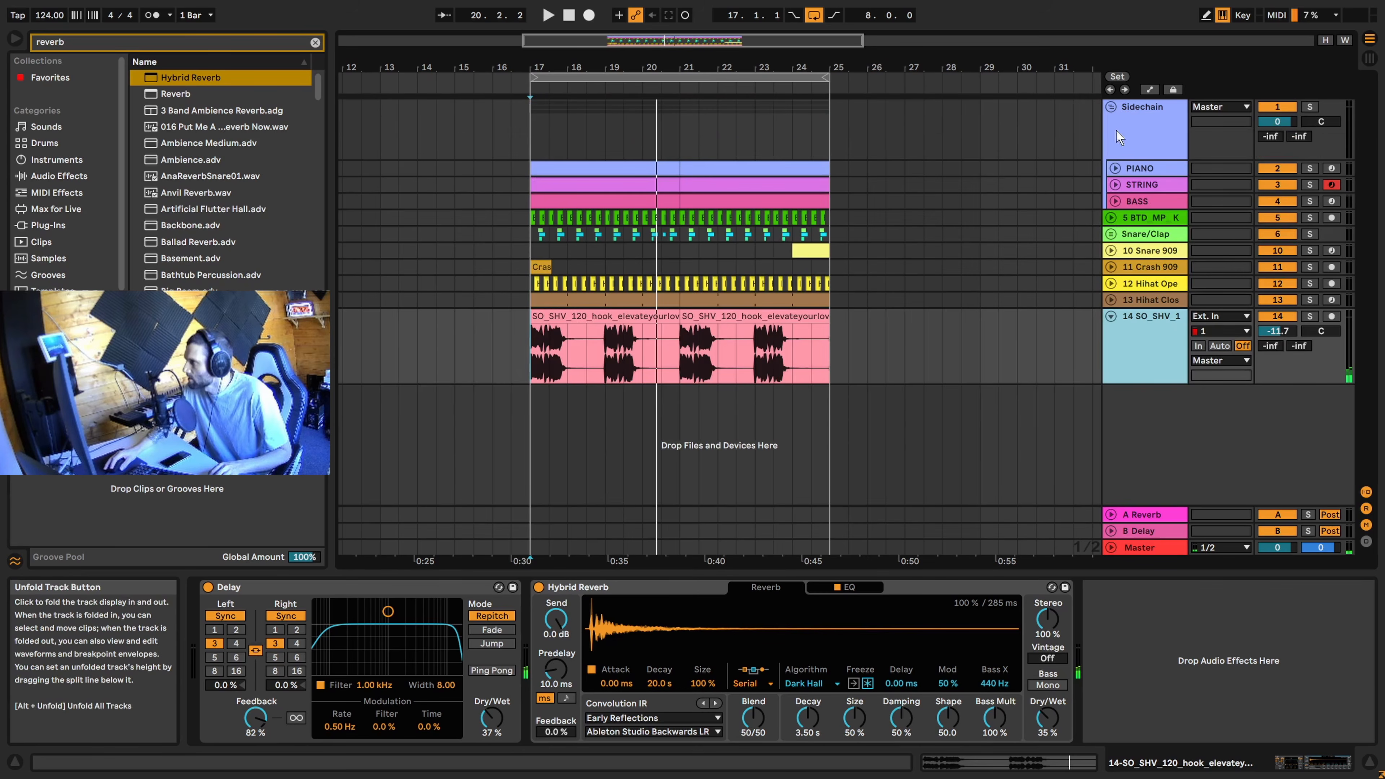
{"action": "left_click_drag", "start_coordinate": [1145, 354], "coordinate": [1153, 285]}
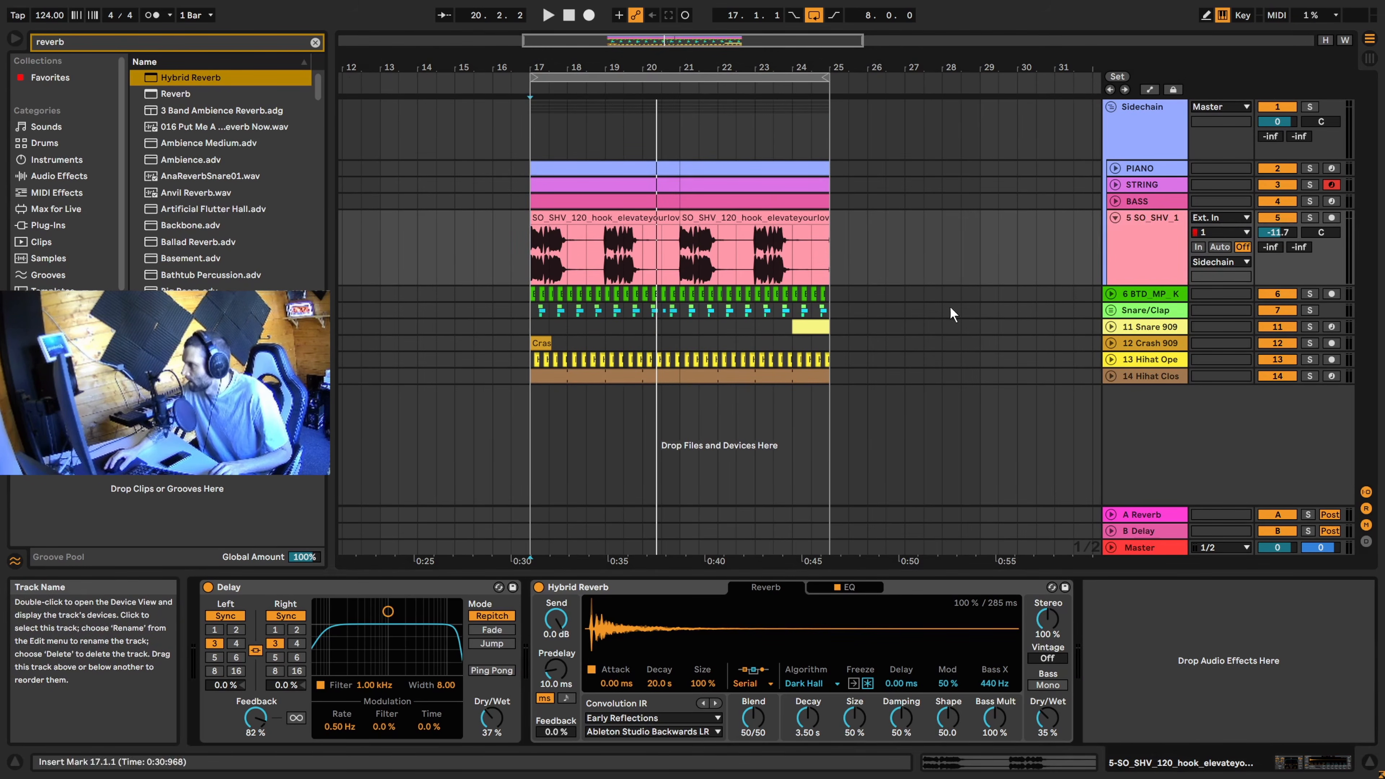
Add an Auto Filter after the vocal's Hybrid Reverb and display its frequency automation in the arrangement
{"action": "left_click", "coordinate": [316, 41]}
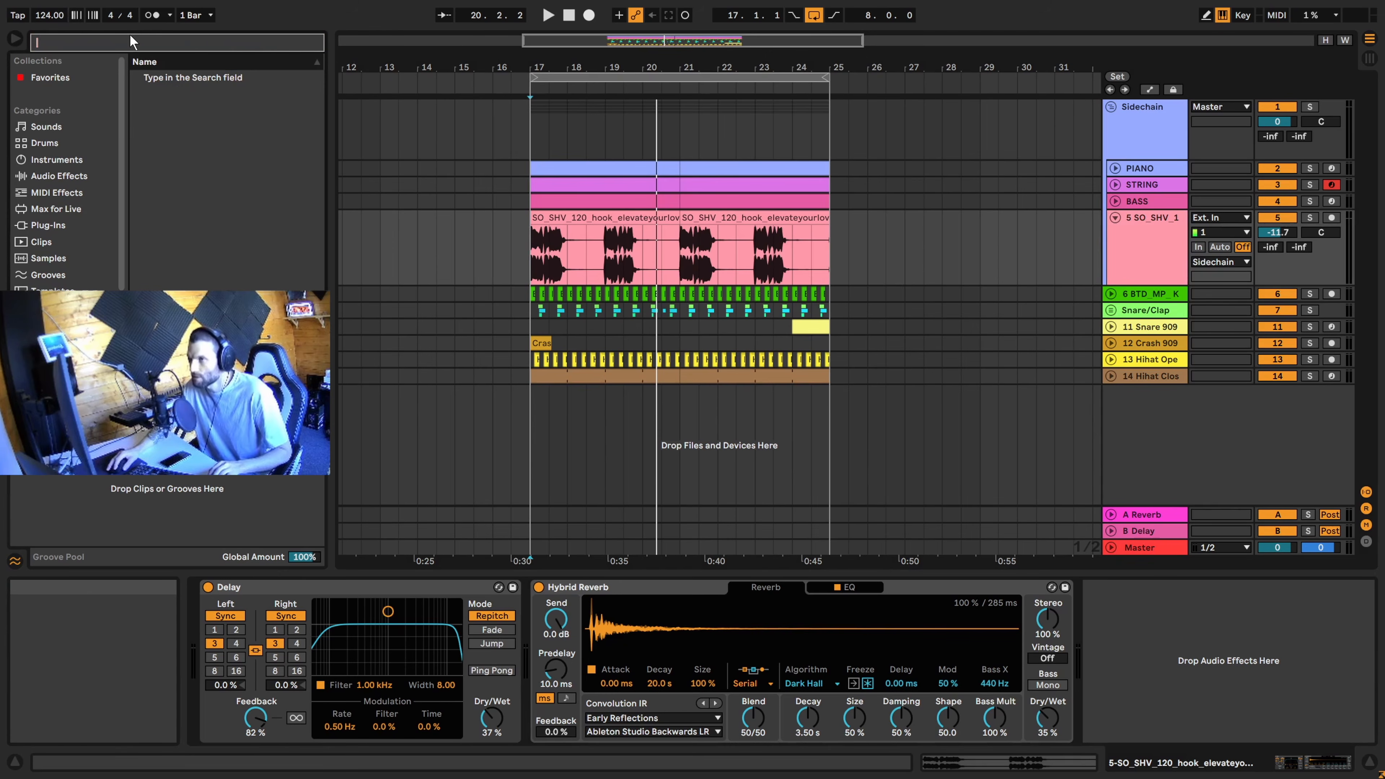
{"action": "type", "text": "aut"}
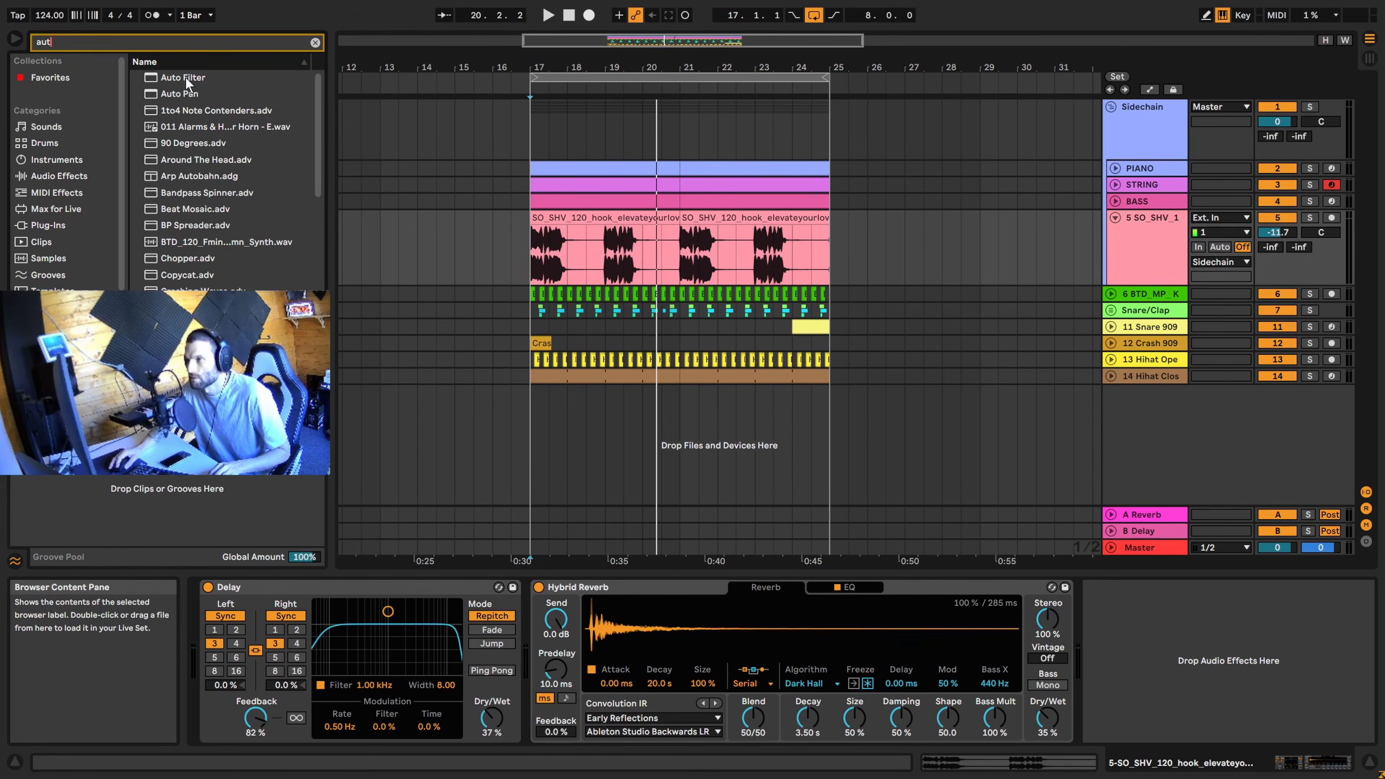
{"action": "left_click_drag", "start_coordinate": [187, 77], "coordinate": [687, 253]}
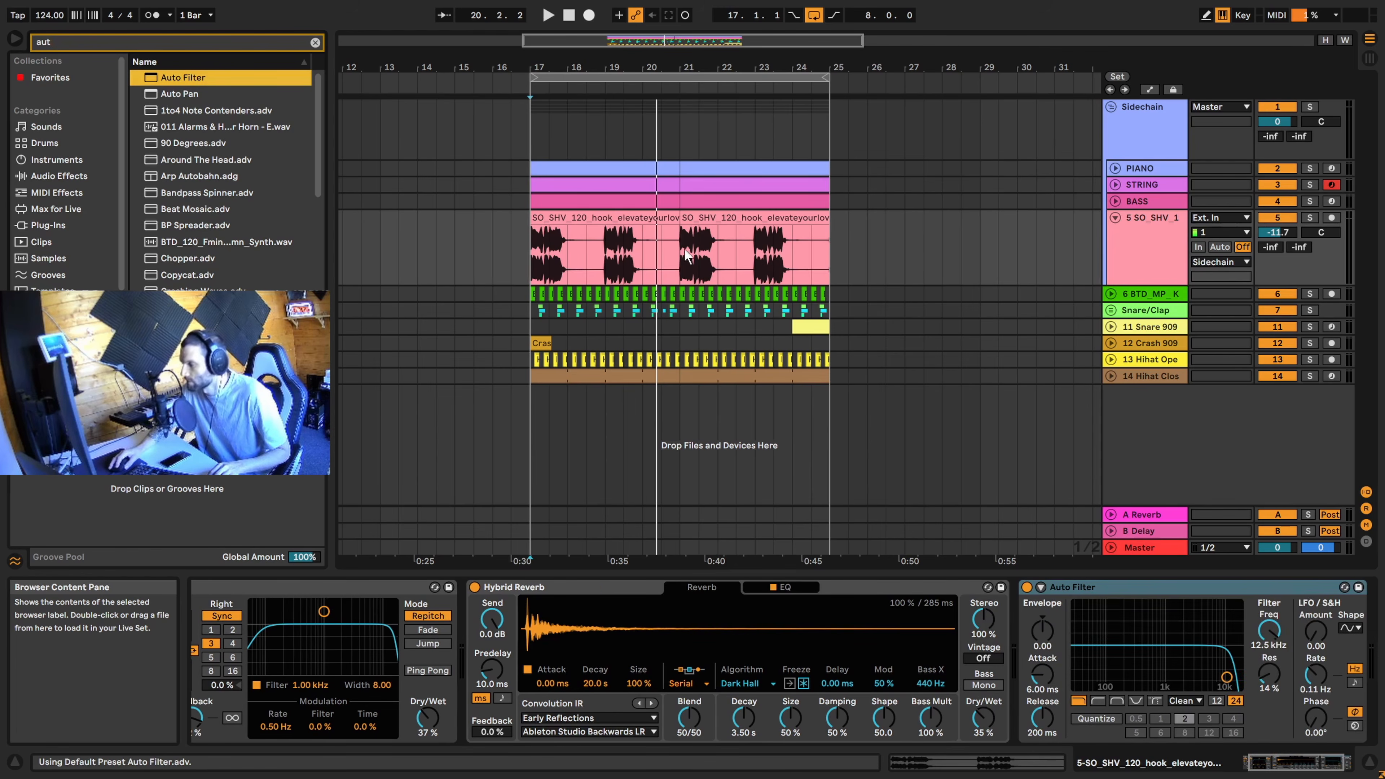
{"action": "left_click", "coordinate": [1271, 631]}
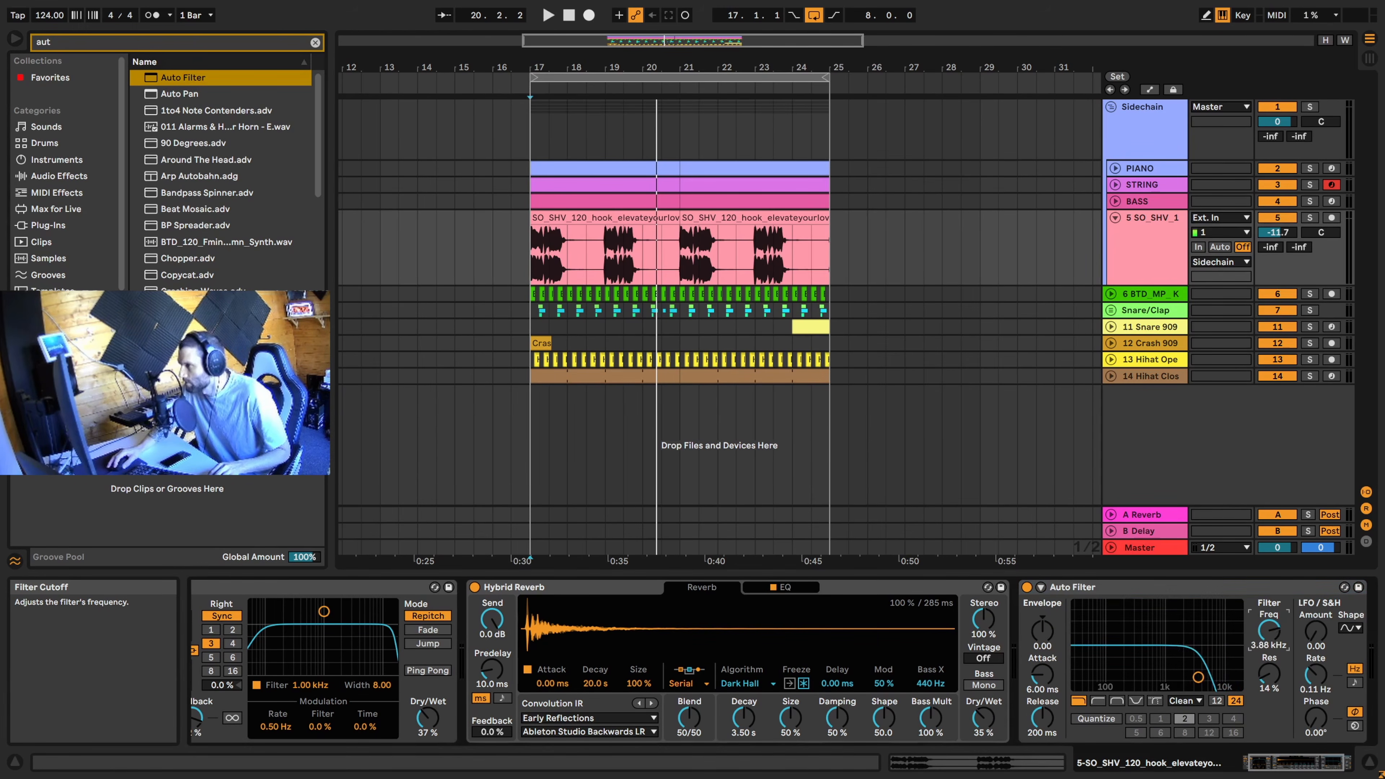
{"action": "left_click", "coordinate": [1149, 89]}
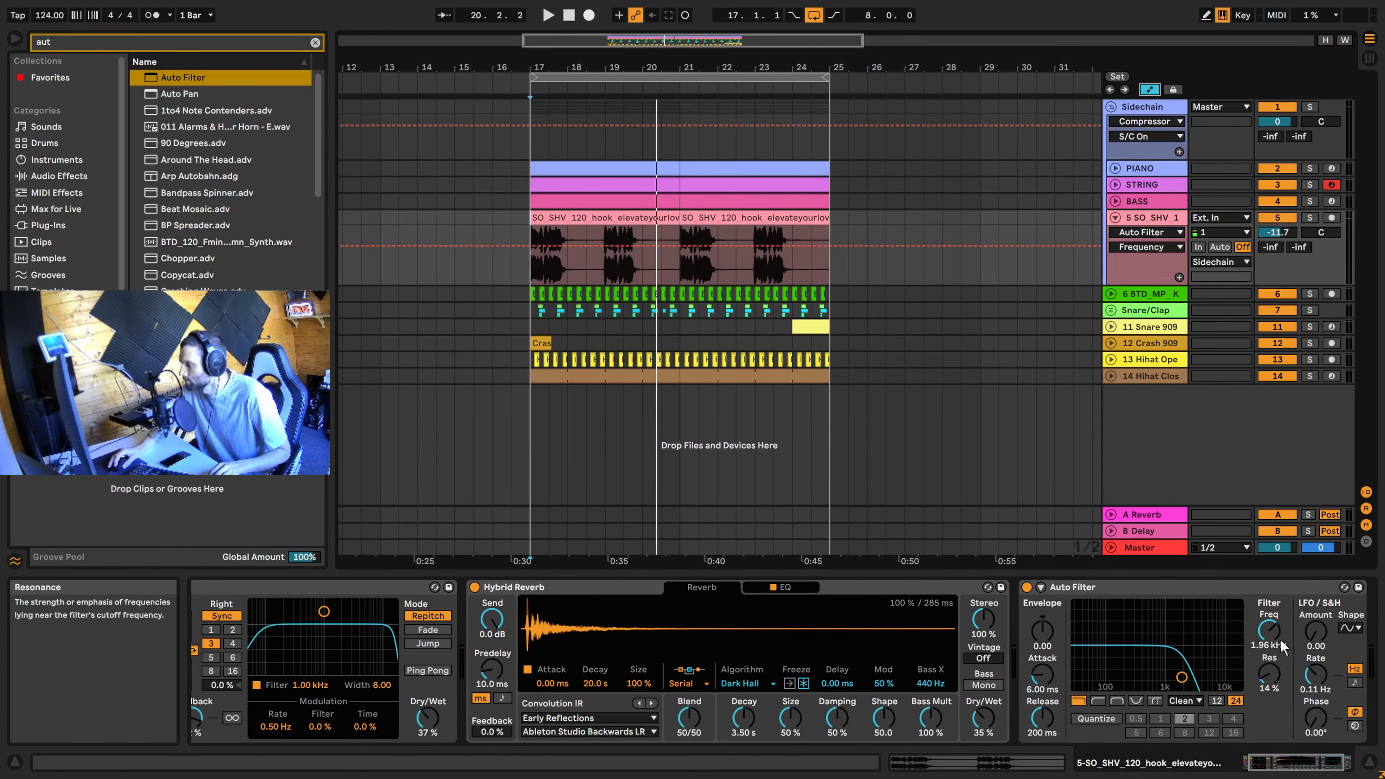
Lower the vocal Auto Filter's cutoff frequency to about 690 Hz while auditioning it with the mix
{"action": "left_click_drag", "start_coordinate": [1269, 631], "coordinate": [1270, 638]}
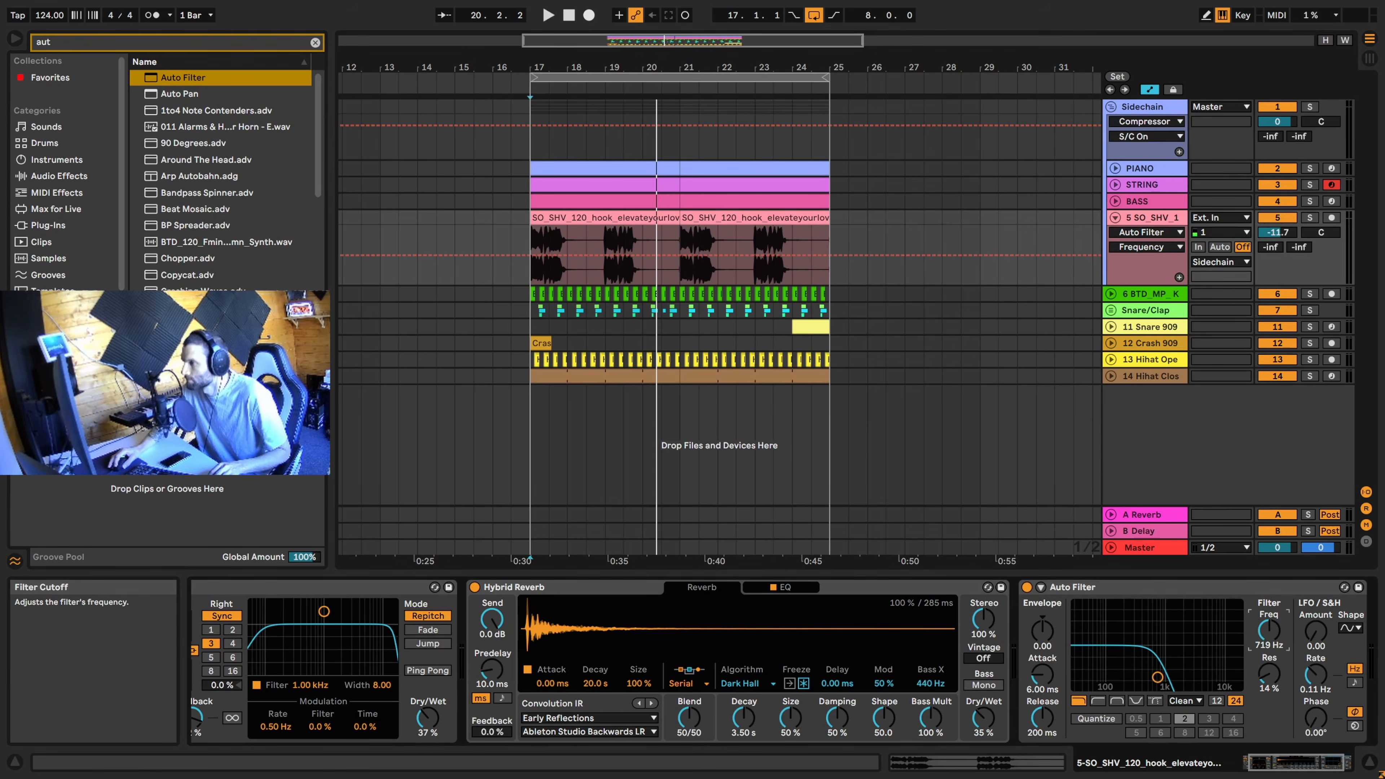
{"action": "mouse_move", "coordinate": [1270, 631]}
{"action": "left_mouse_down"}
{"action": "mouse_move", "coordinate": [1269, 652]}
{"action": "mouse_move", "coordinate": [1269, 624]}
{"action": "left_mouse_up"}
{"action": "key", "text": "space"}
{"action": "key", "text": "space"}
{"action": "key", "text": "space"}
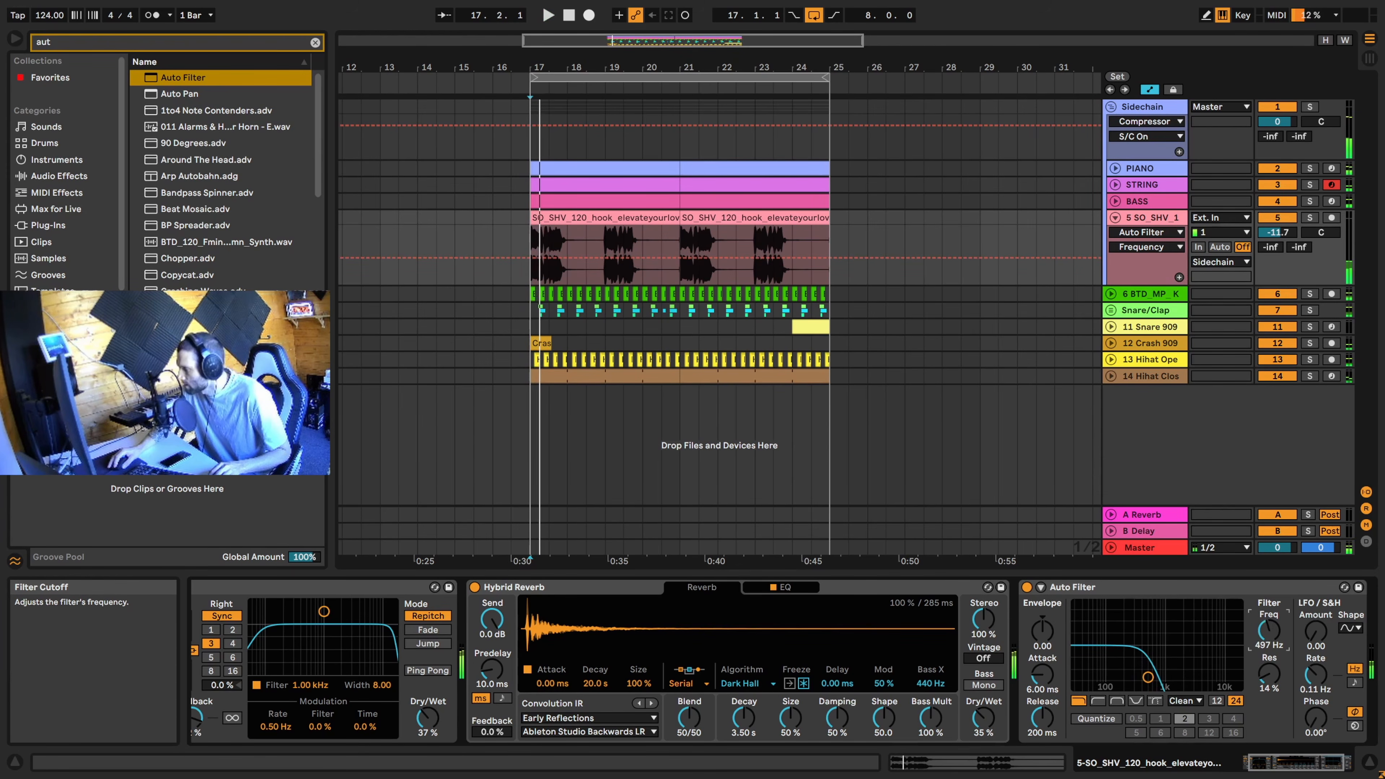
{"action": "key", "text": "space"}
{"action": "left_click_drag", "start_coordinate": [1270, 632], "coordinate": [1269, 625]}
{"action": "key", "text": "space"}
{"action": "key", "text": "space"}
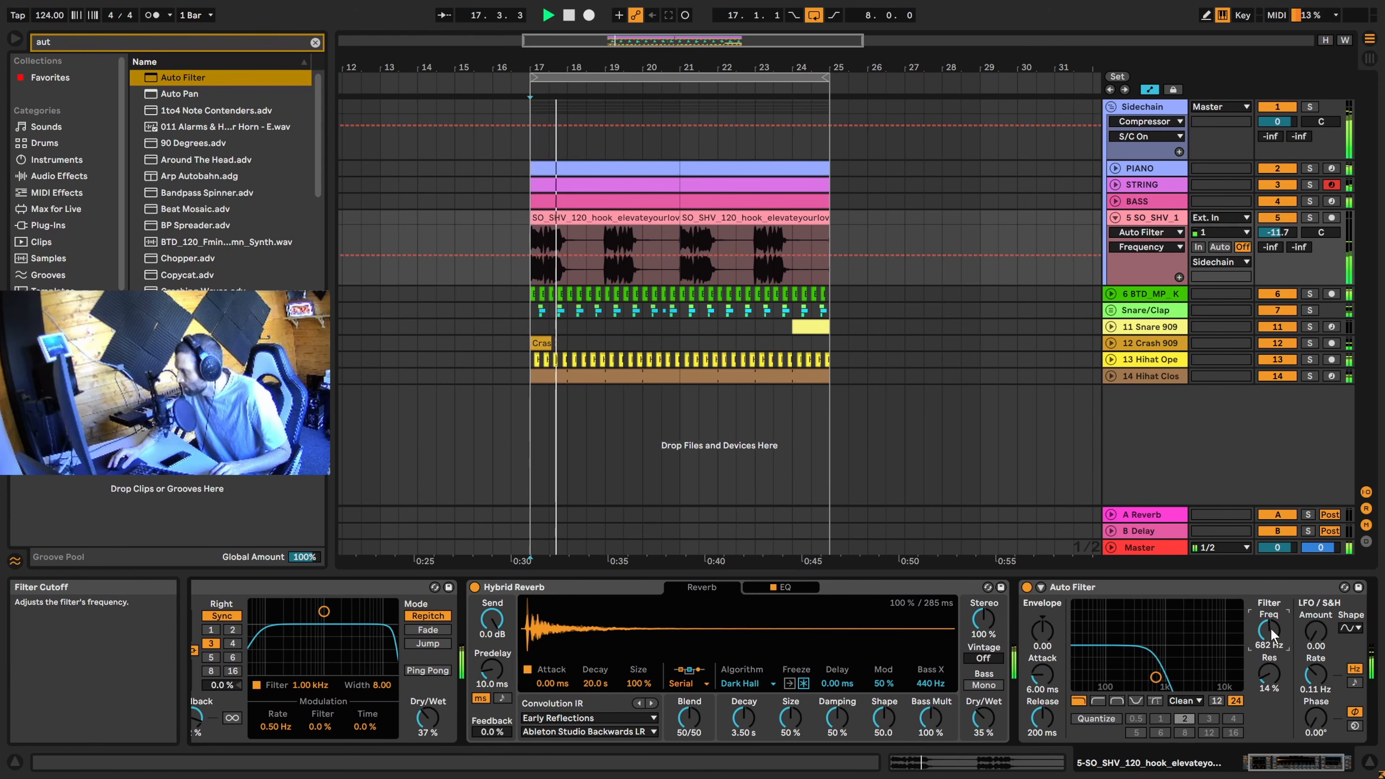
{"action": "key", "text": "space"}
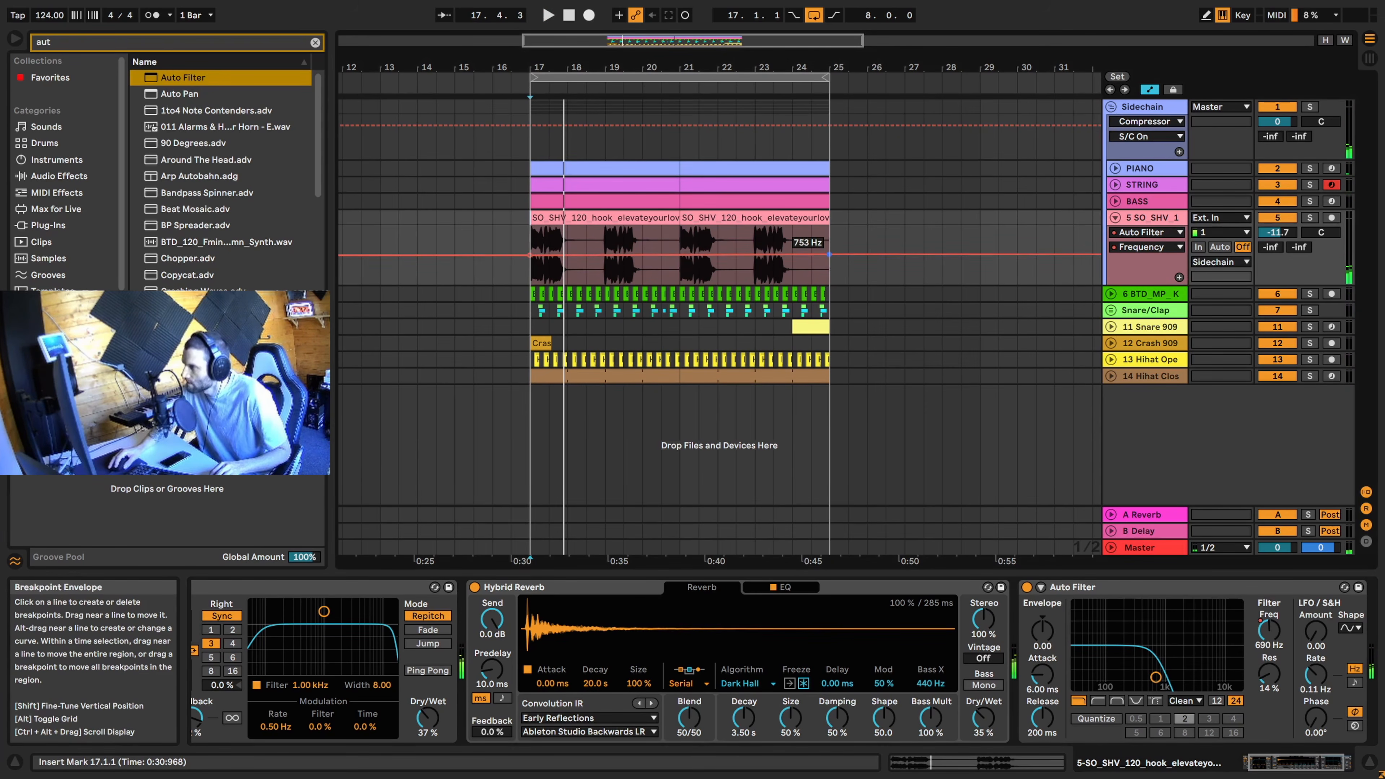
Shape the vocal's filter frequency automation into a rising curve from bar 17 to bar 25 and play it
{"action": "left_click_drag", "start_coordinate": [825, 252], "coordinate": [818, 241]}
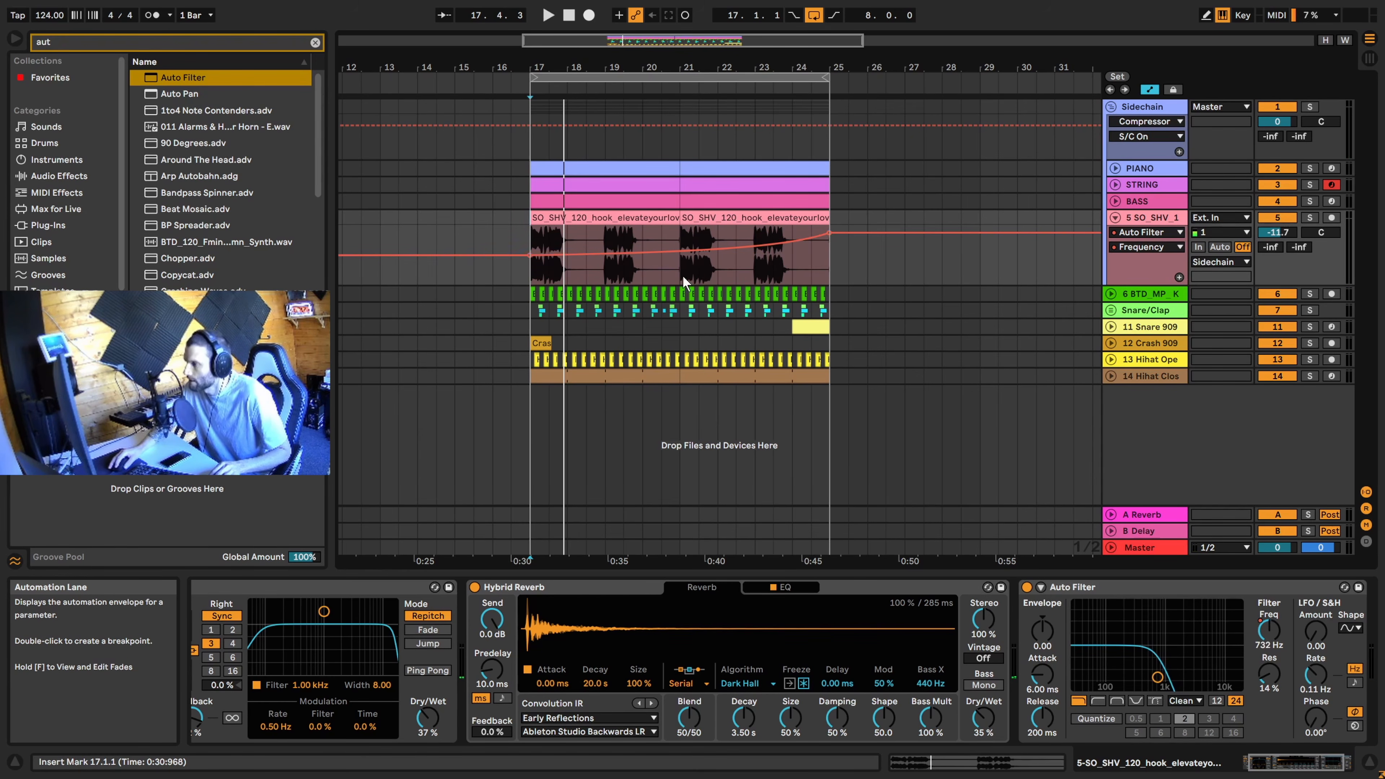
{"action": "key", "text": "space"}
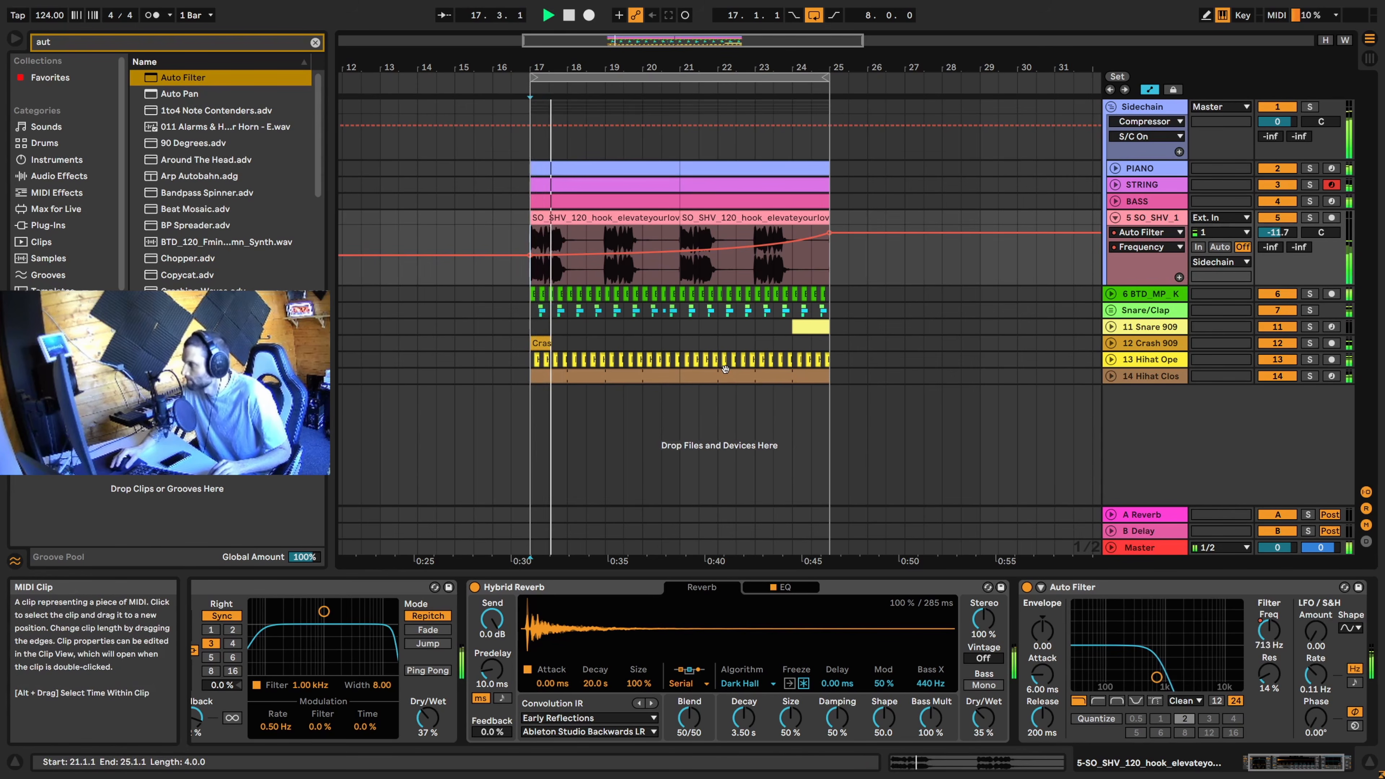
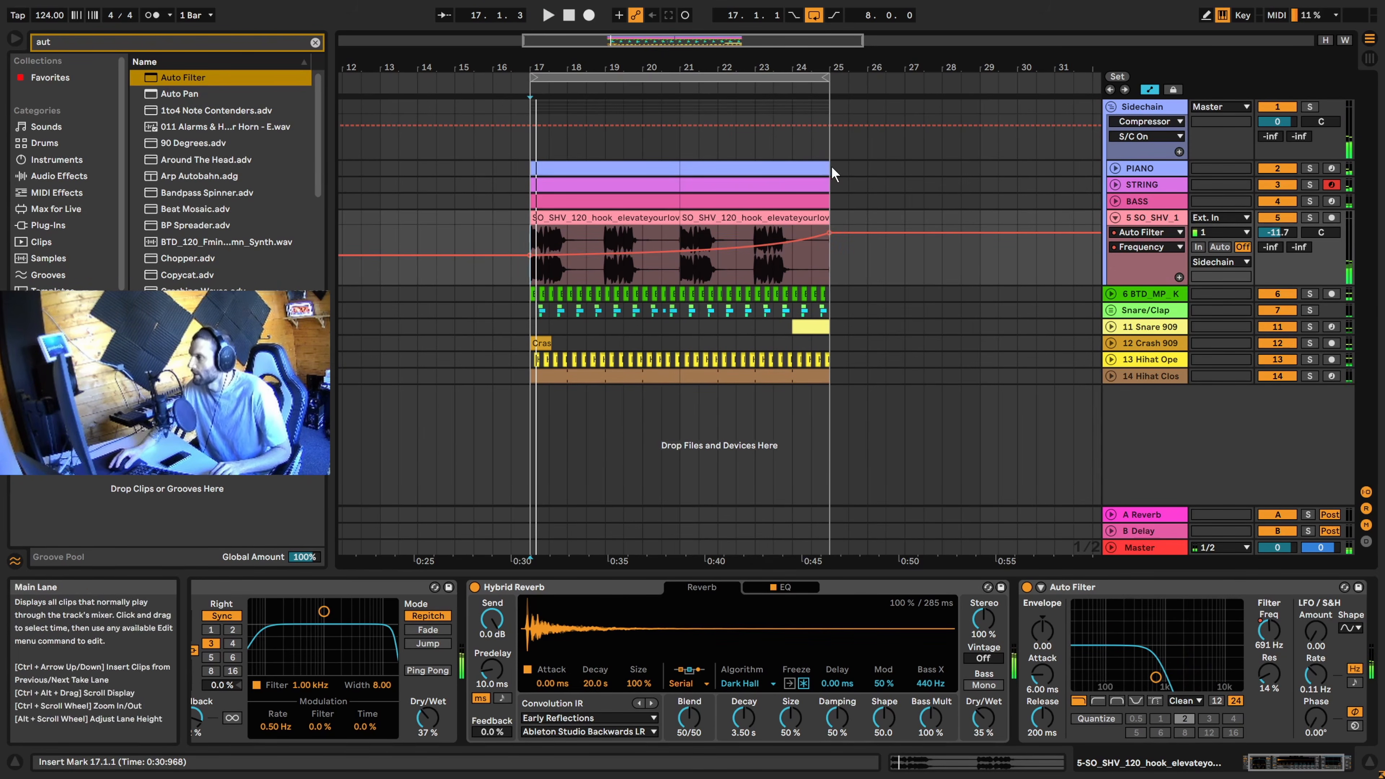
Duplicate all clips and the vocal filter automation of bars 17 to 25 so that the copy starts at bar 25
{"action": "left_click_drag", "start_coordinate": [828, 229], "coordinate": [521, 415]}
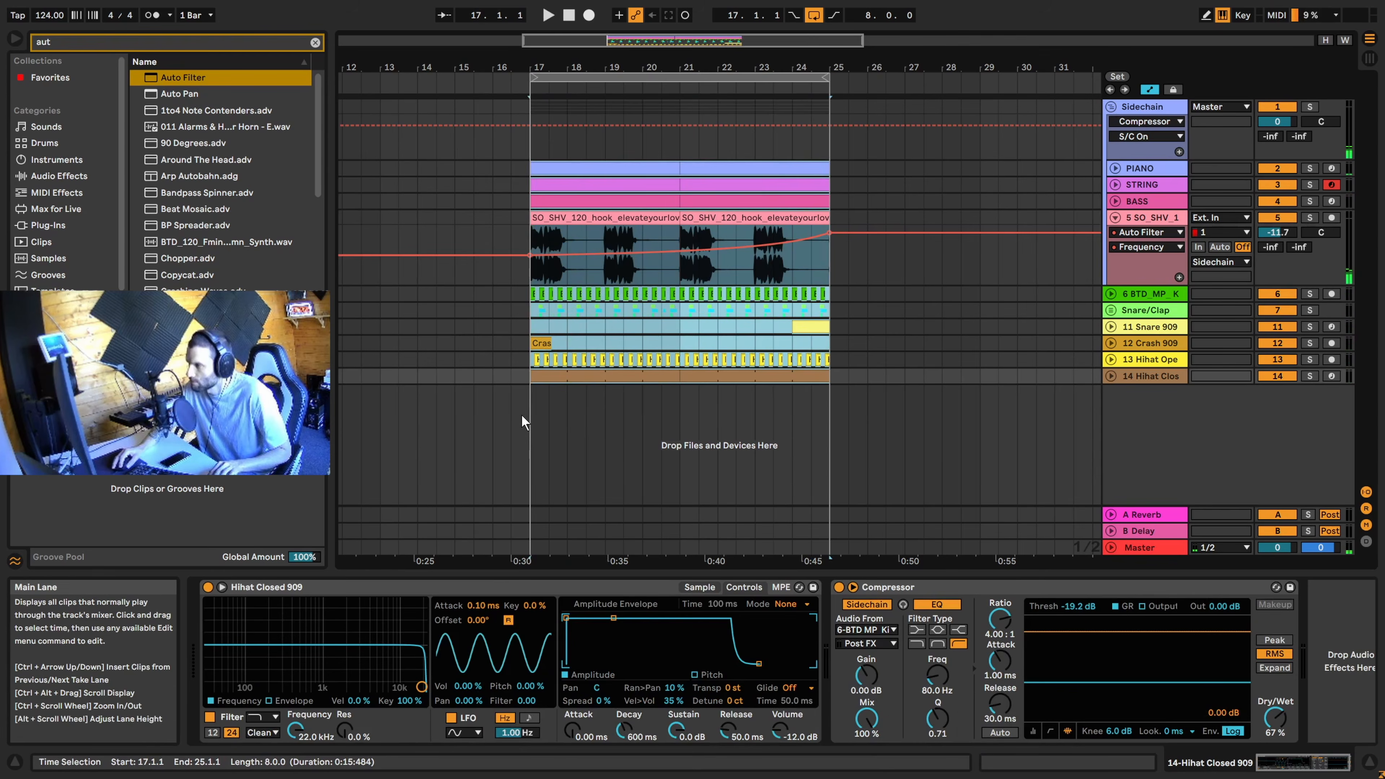
{"action": "key", "text": "ctrl+d"}
{"action": "left_click", "coordinate": [648, 270]}
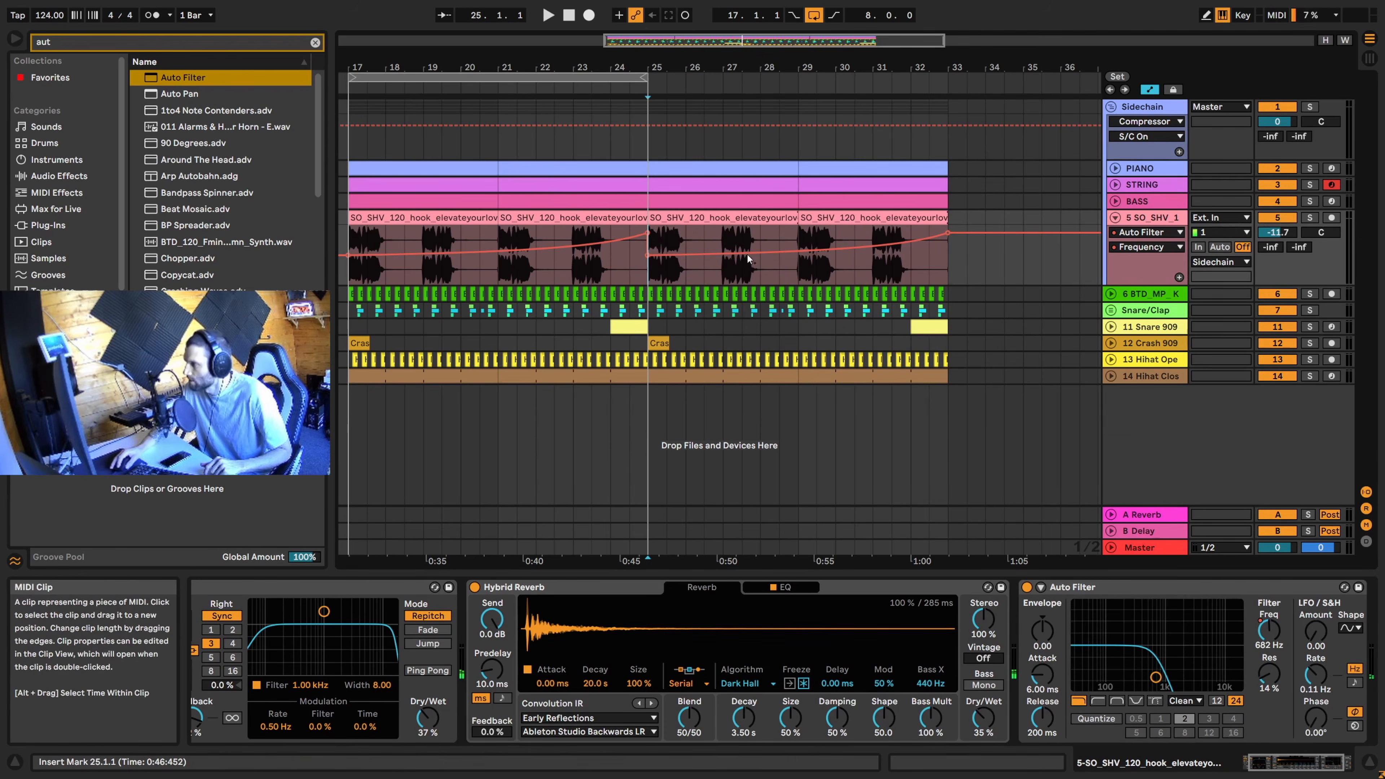
Open the vocal filter to 19.9 kHz at bar 25 and keep its frequency automation flat through bar 33
{"action": "left_click", "coordinate": [1049, 589]}
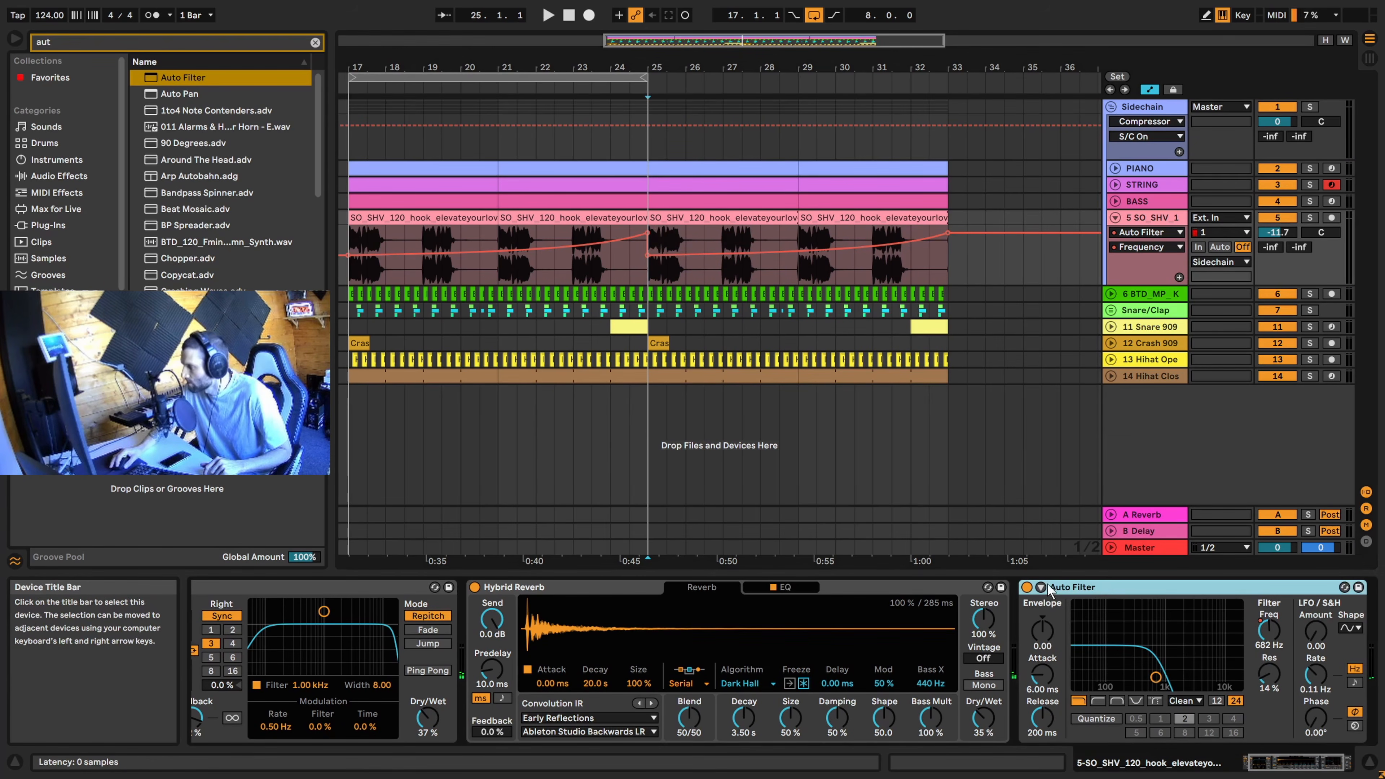
{"action": "left_click", "coordinate": [649, 257]}
{"action": "left_click_drag", "start_coordinate": [649, 256], "coordinate": [662, 235]}
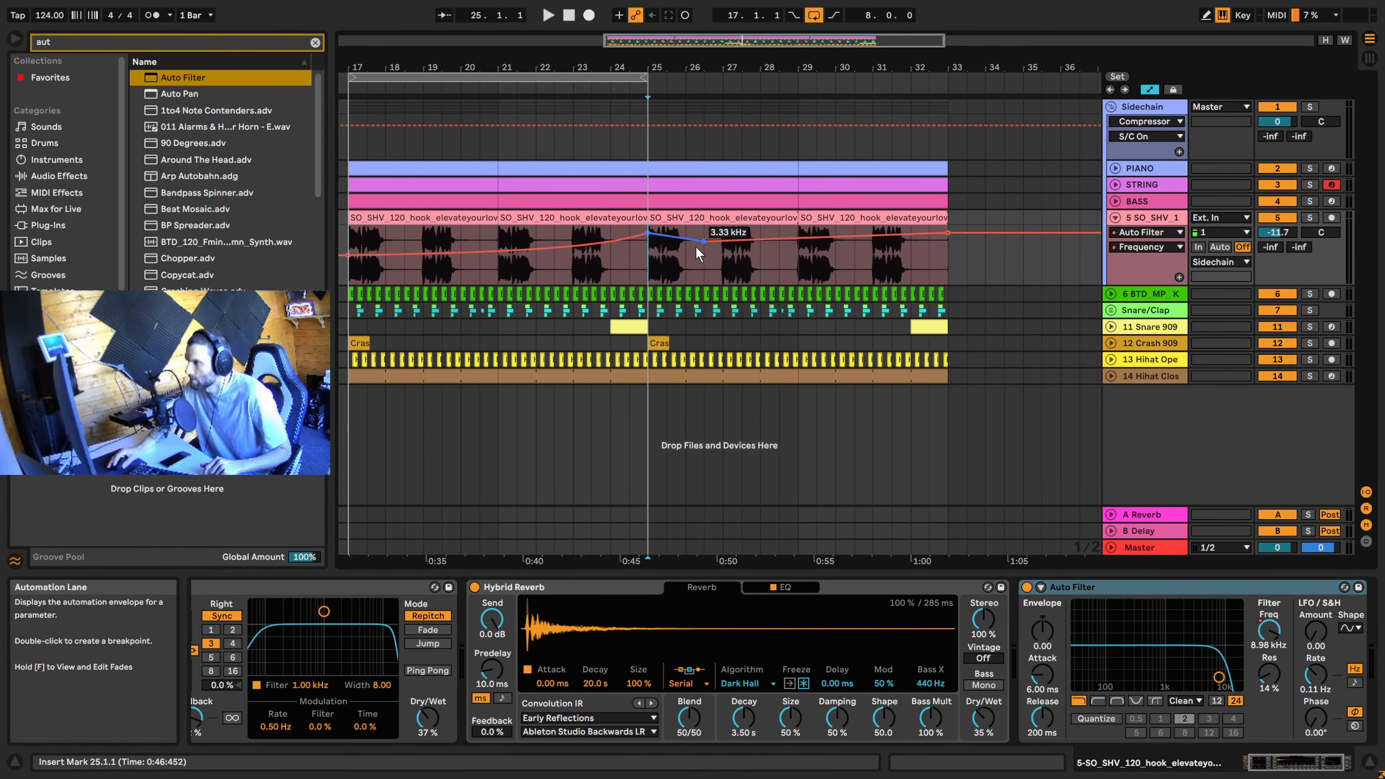
{"action": "left_click_drag", "start_coordinate": [702, 238], "coordinate": [648, 227]}
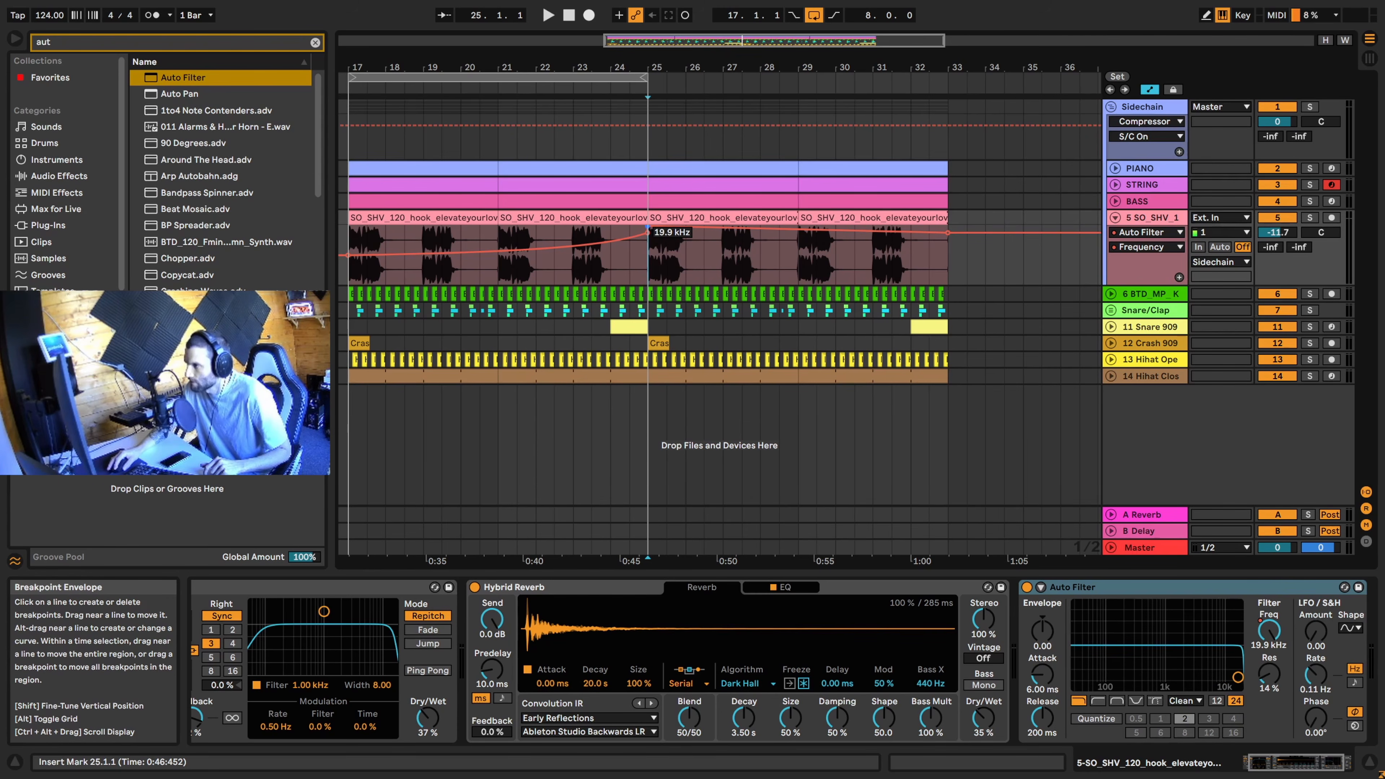
{"action": "left_click", "coordinate": [949, 232]}
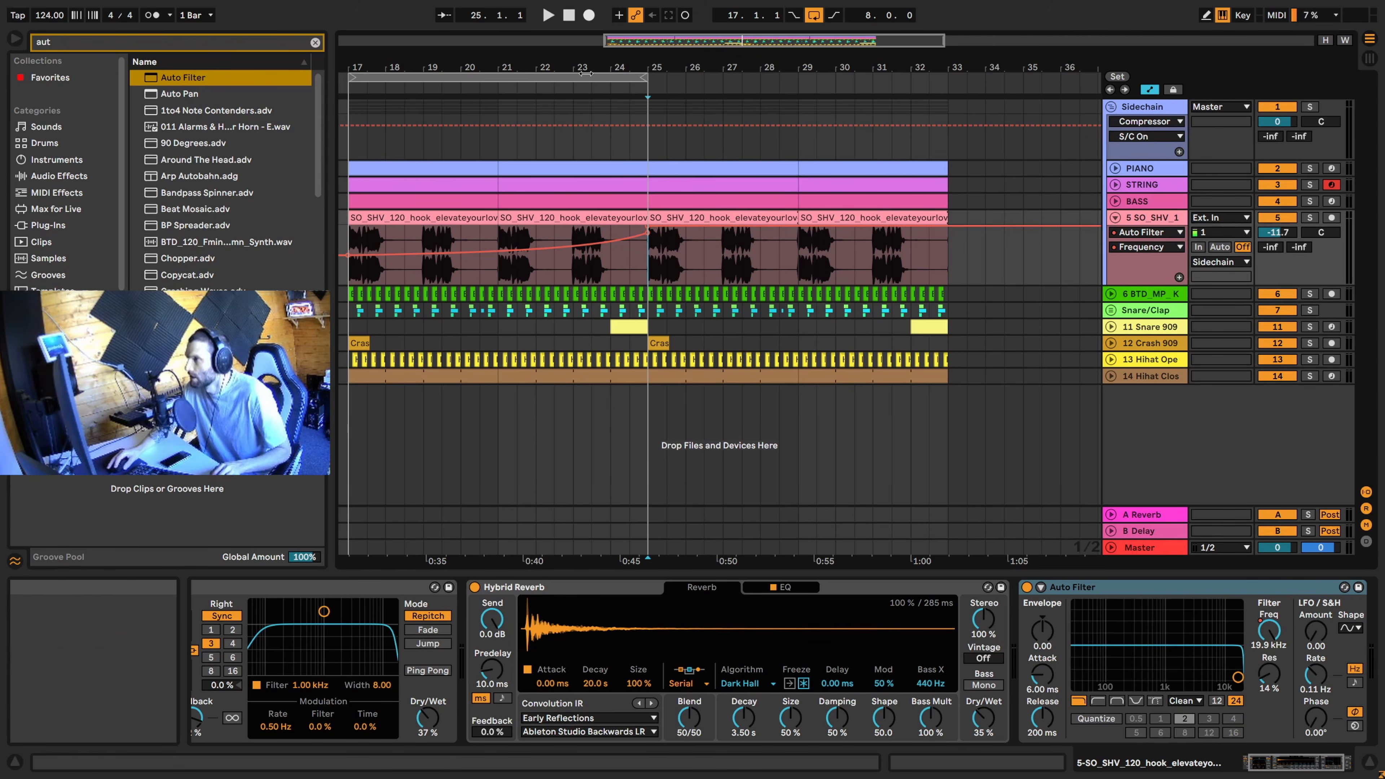
Extend the loop to cover bars 17 to 33 and play the sixteen-bar arrangement from bar 17
{"action": "left_click_drag", "start_coordinate": [645, 77], "coordinate": [948, 77]}
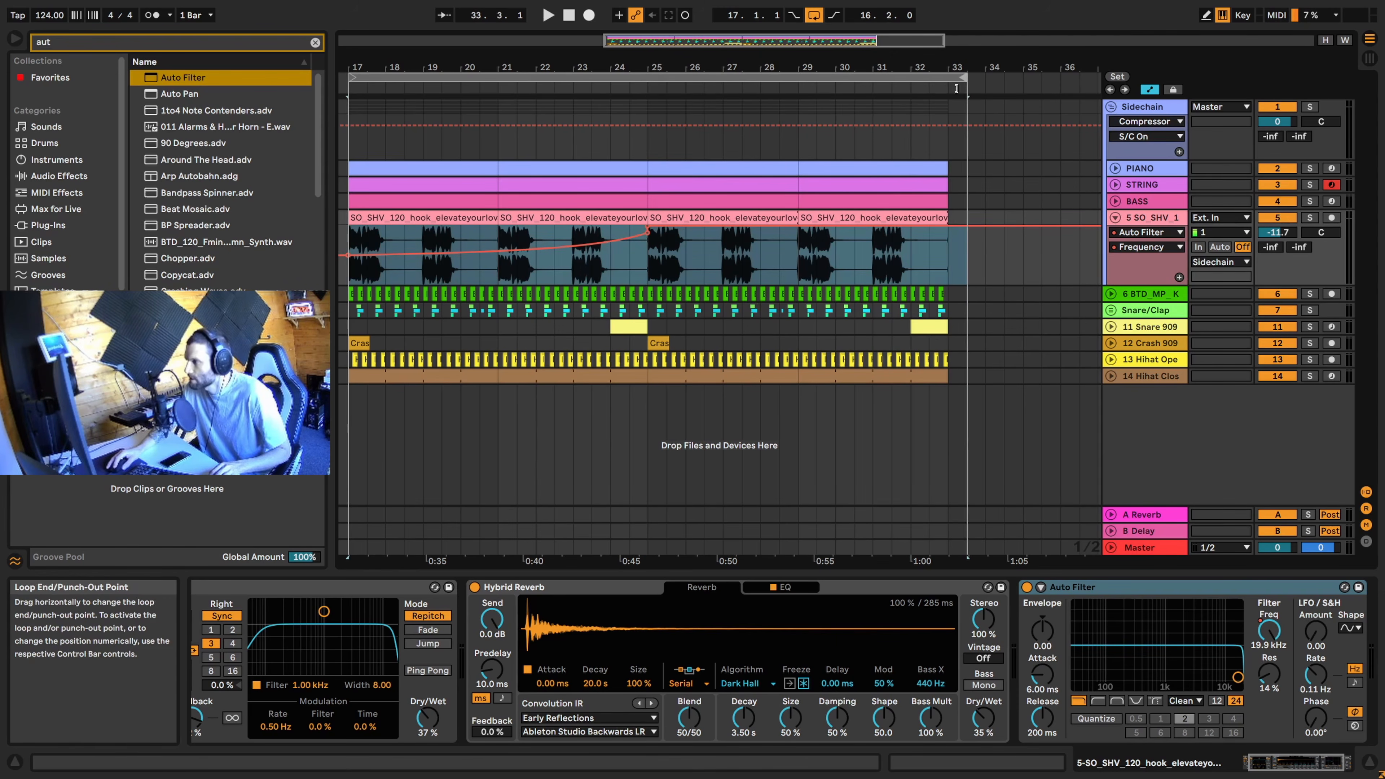
{"action": "scroll", "coordinate": [948, 77], "scroll_direction": "down", "scroll_amount": 3}
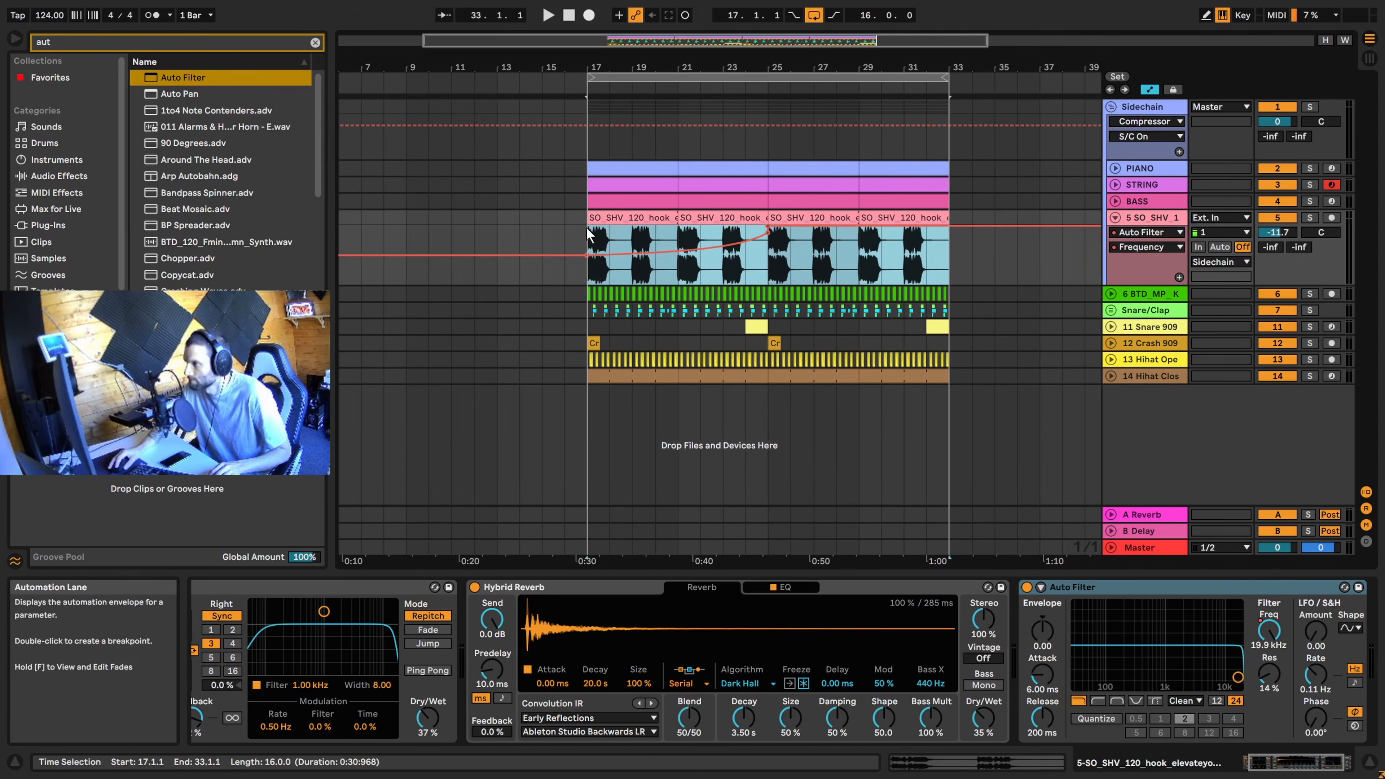
{"action": "left_click", "coordinate": [588, 199]}
{"action": "key", "text": "space"}
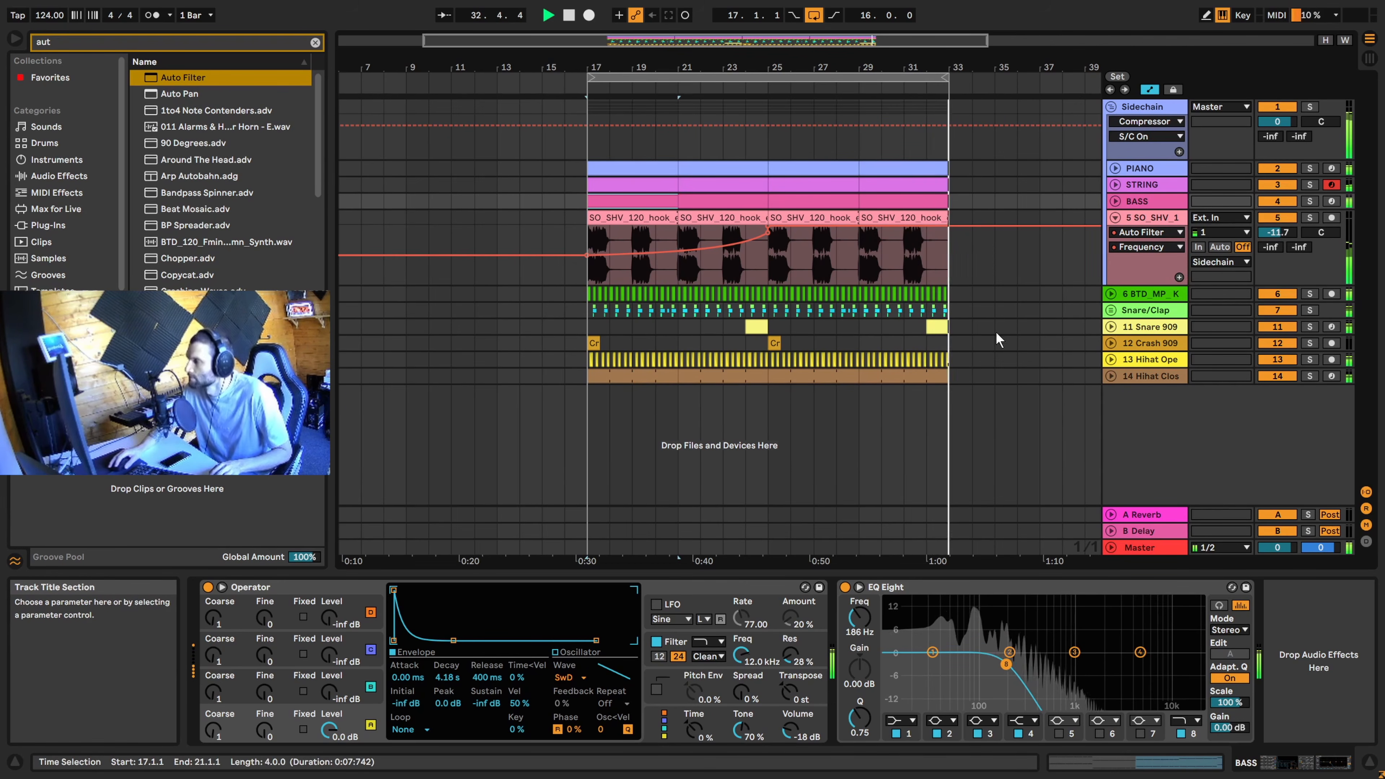
{"action": "key", "text": "space"}
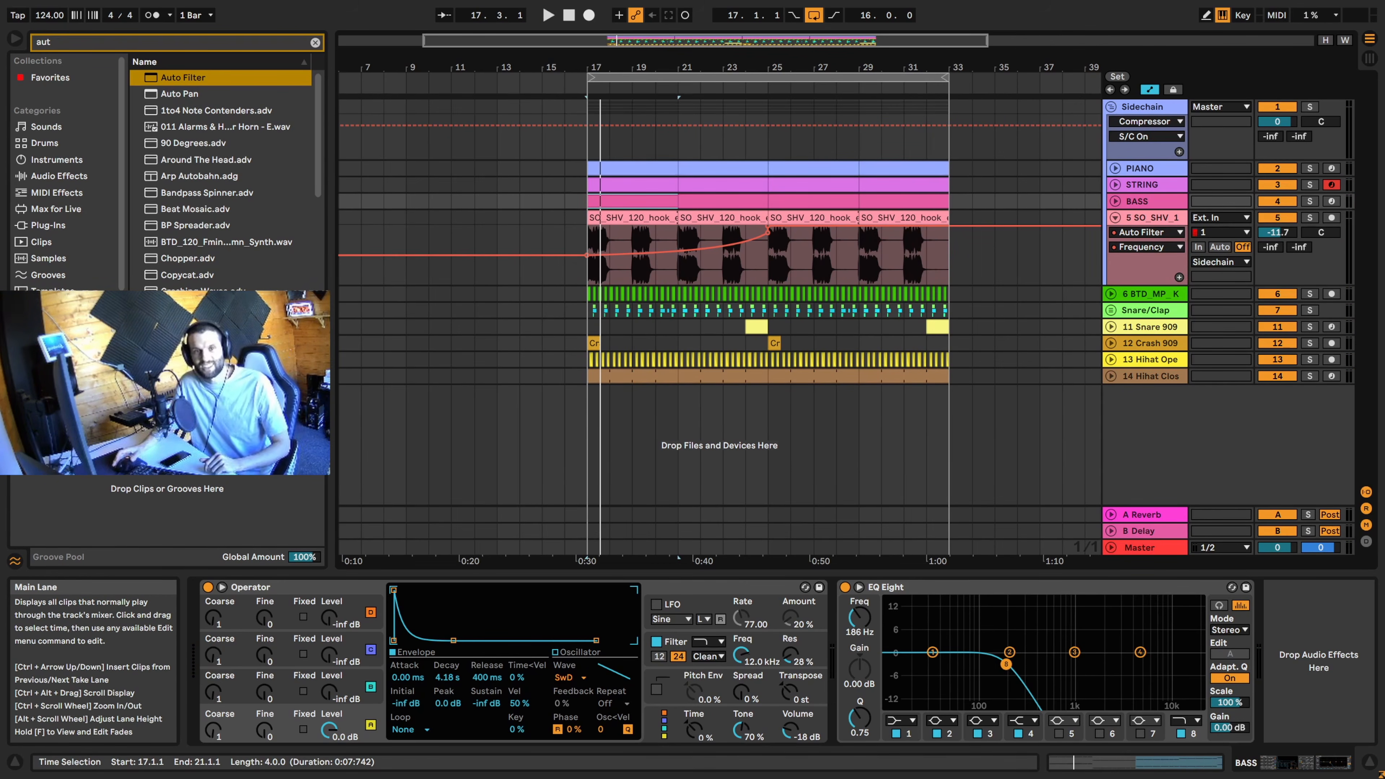